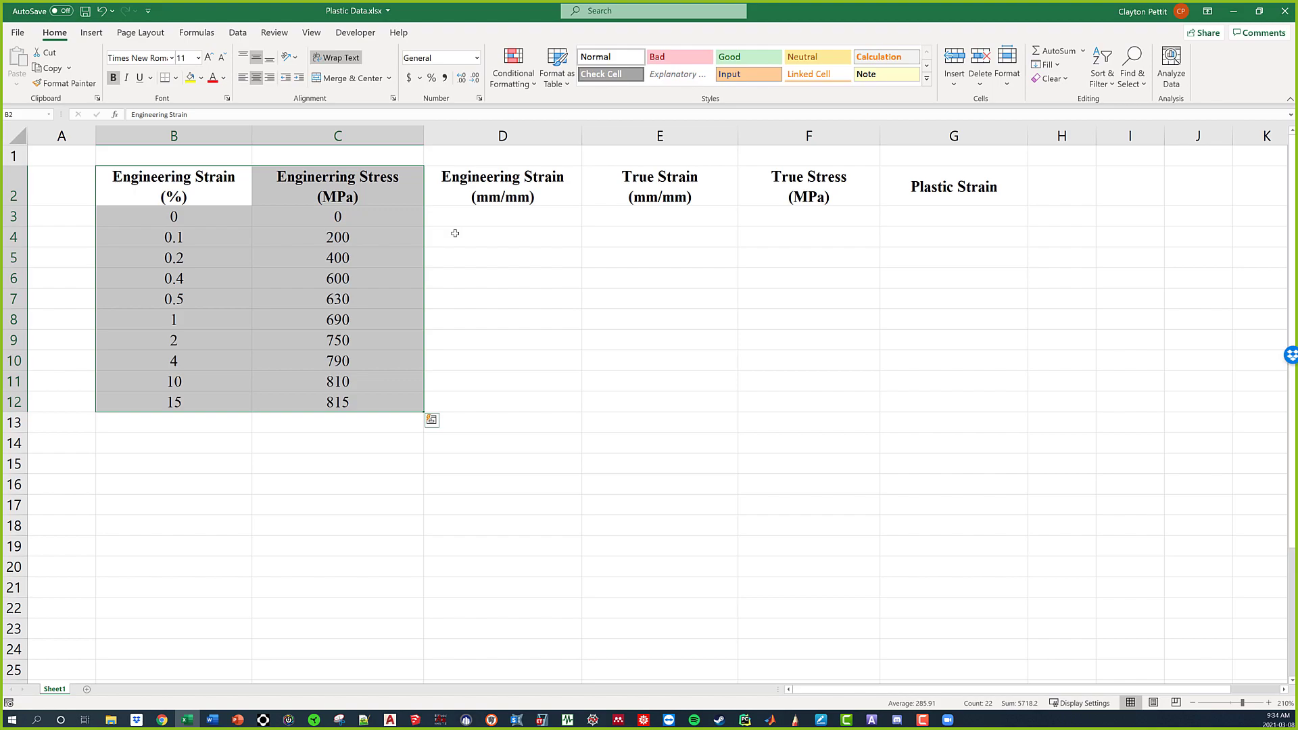
{"action": "left_click", "coordinate": [227, 193]}
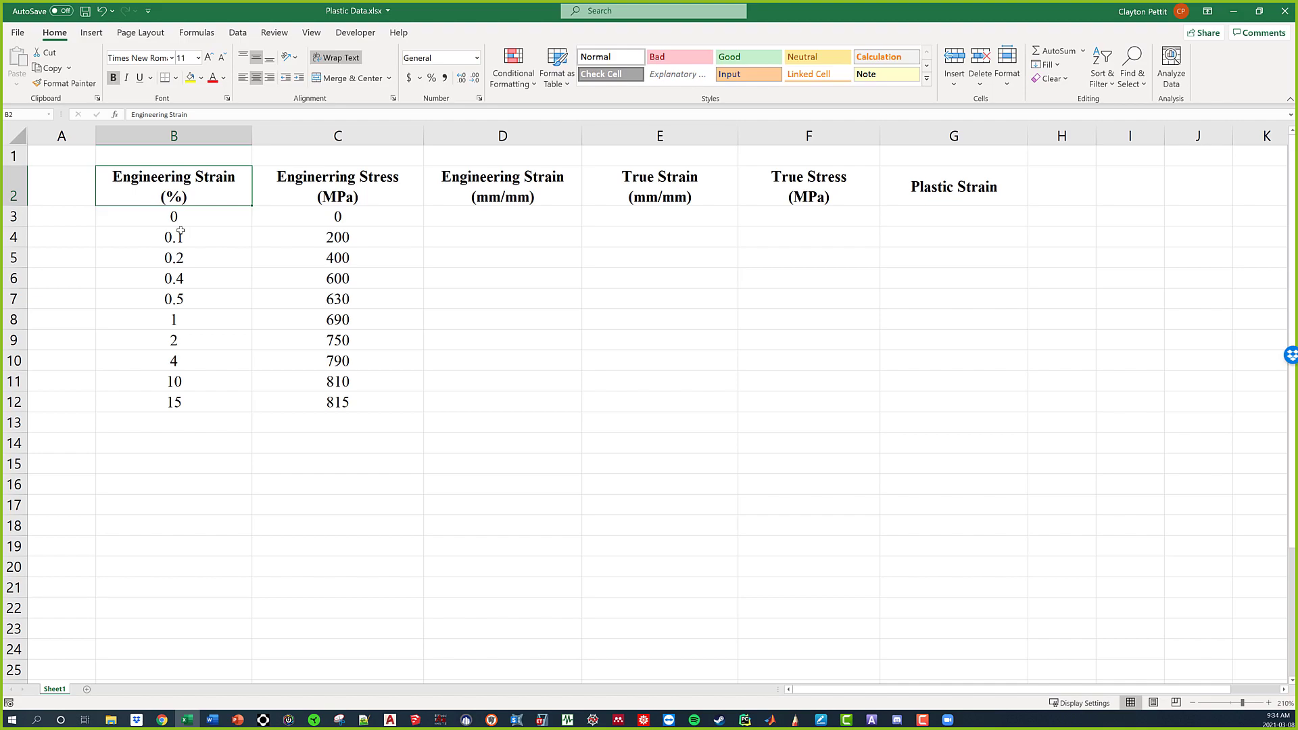
{"action": "left_click", "coordinate": [507, 196]}
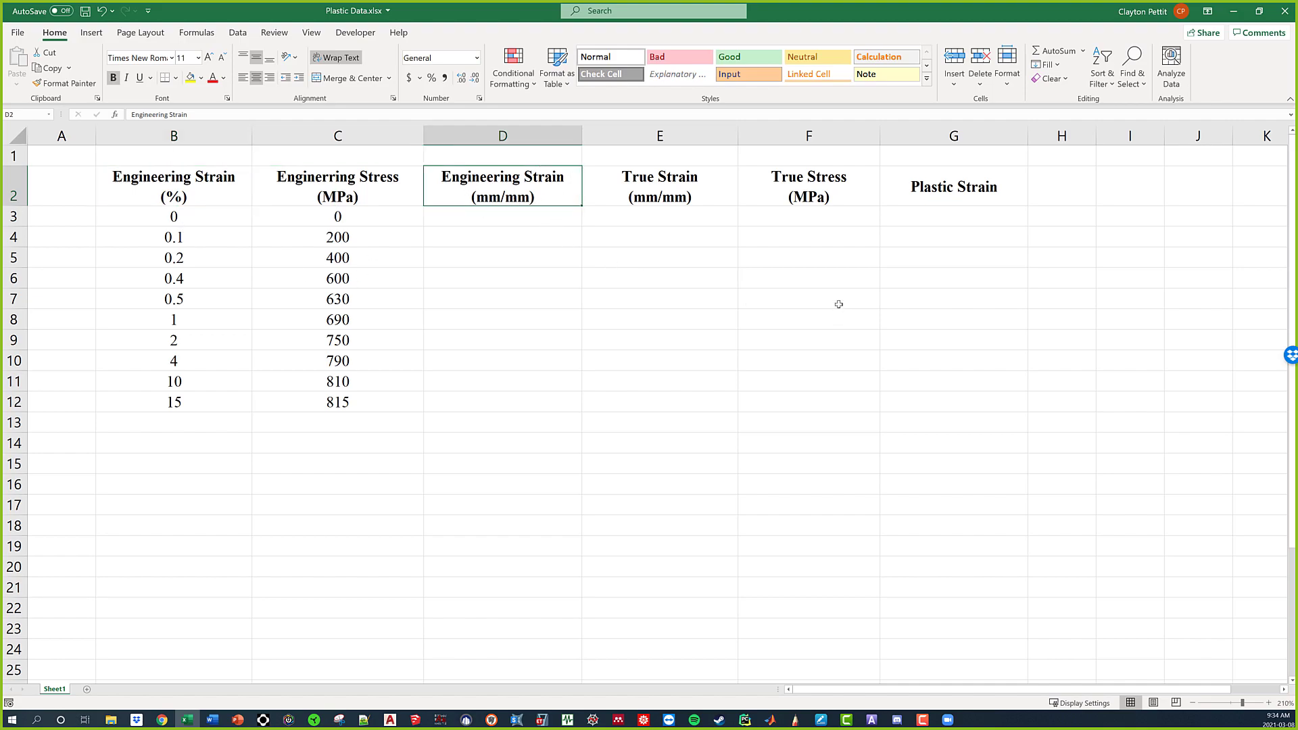
{"action": "left_click_drag", "start_coordinate": [158, 215], "coordinate": [199, 401]}
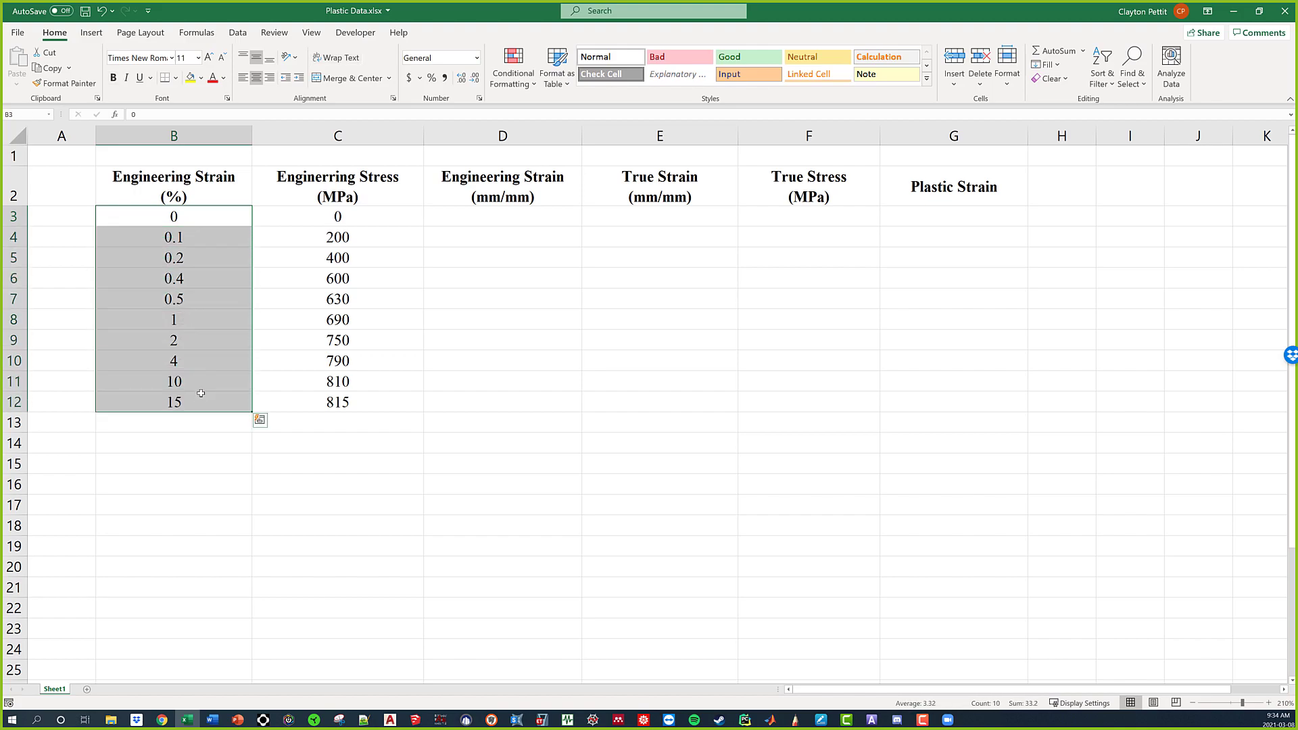
{"action": "left_click", "coordinate": [489, 216]}
{"action": "key", "text": "Up"}
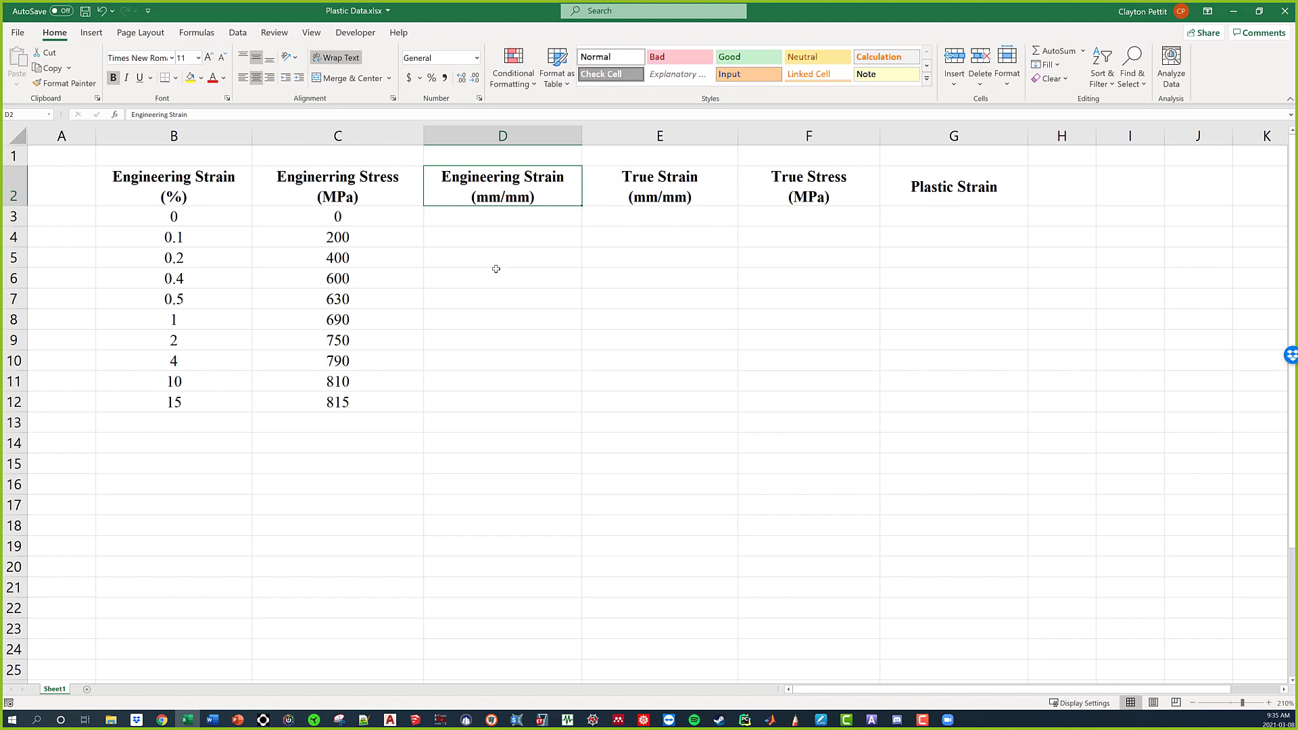
Convert the percent engineering strain to mm/mm with =B3/100 in D3 and fill the formula down to row 12.
{"action": "left_click", "coordinate": [486, 225]}
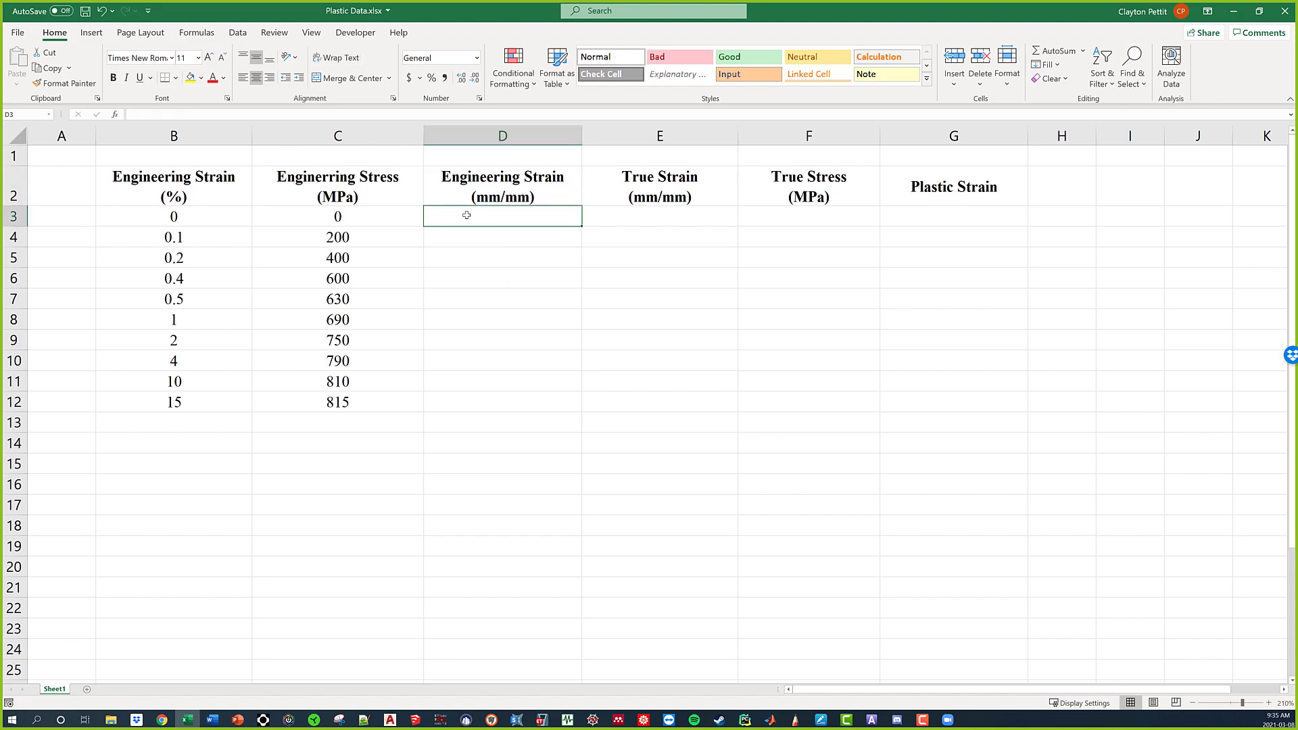
{"action": "type", "text": "="}
{"action": "left_click", "coordinate": [216, 218]}
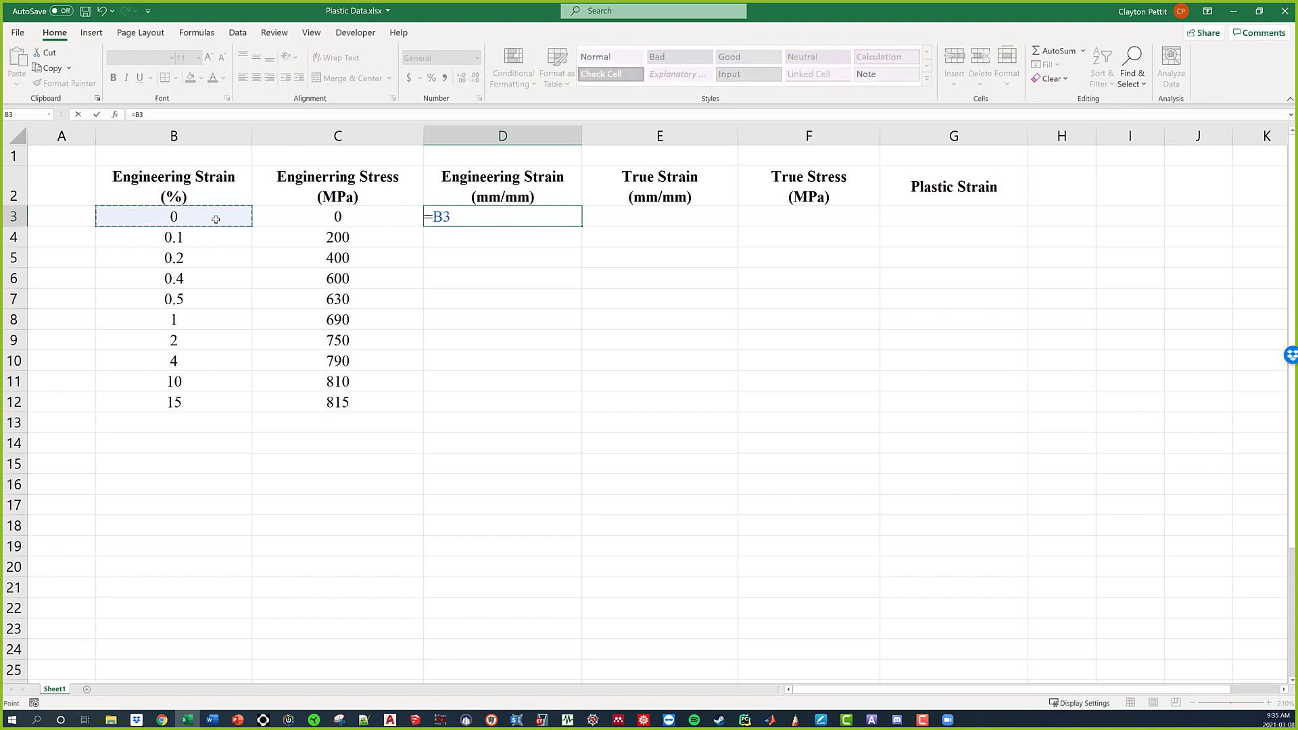
{"action": "type", "text": "/100"}
{"action": "key", "text": "Return"}
{"action": "left_click", "coordinate": [539, 215]}
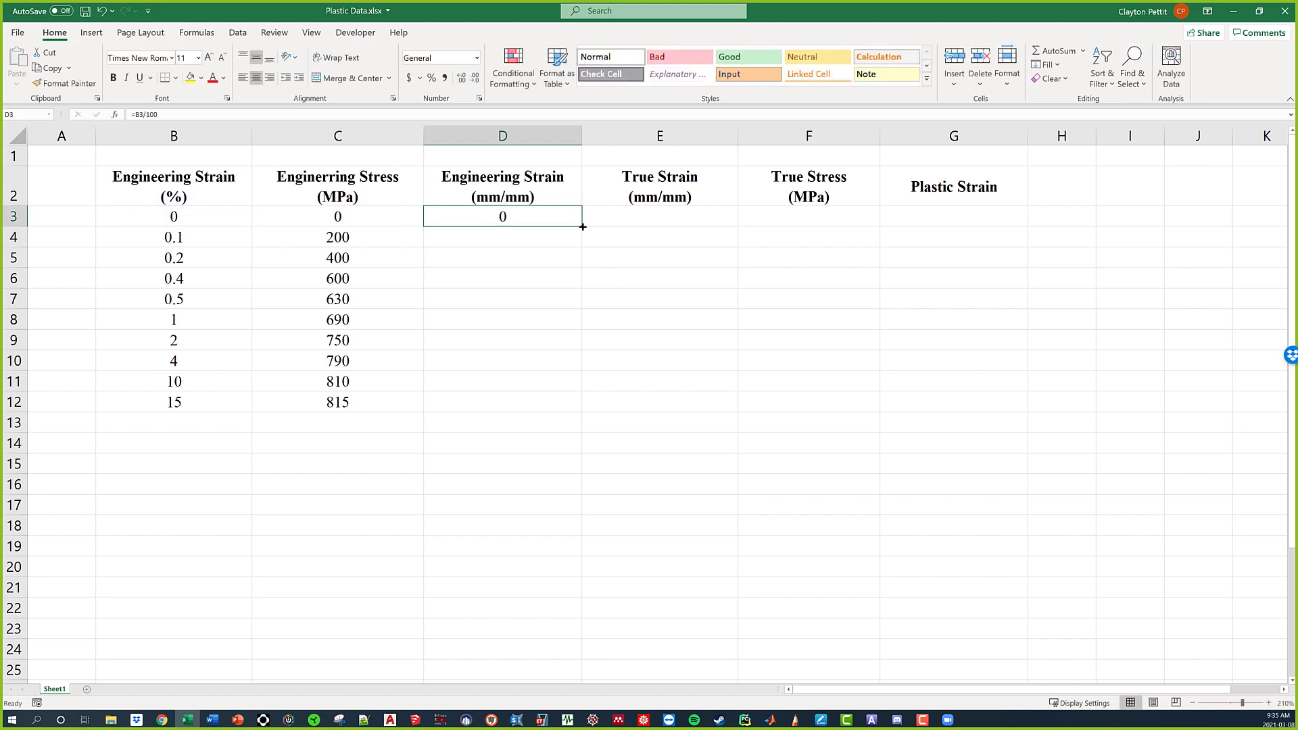
{"action": "double_click", "coordinate": [583, 227]}
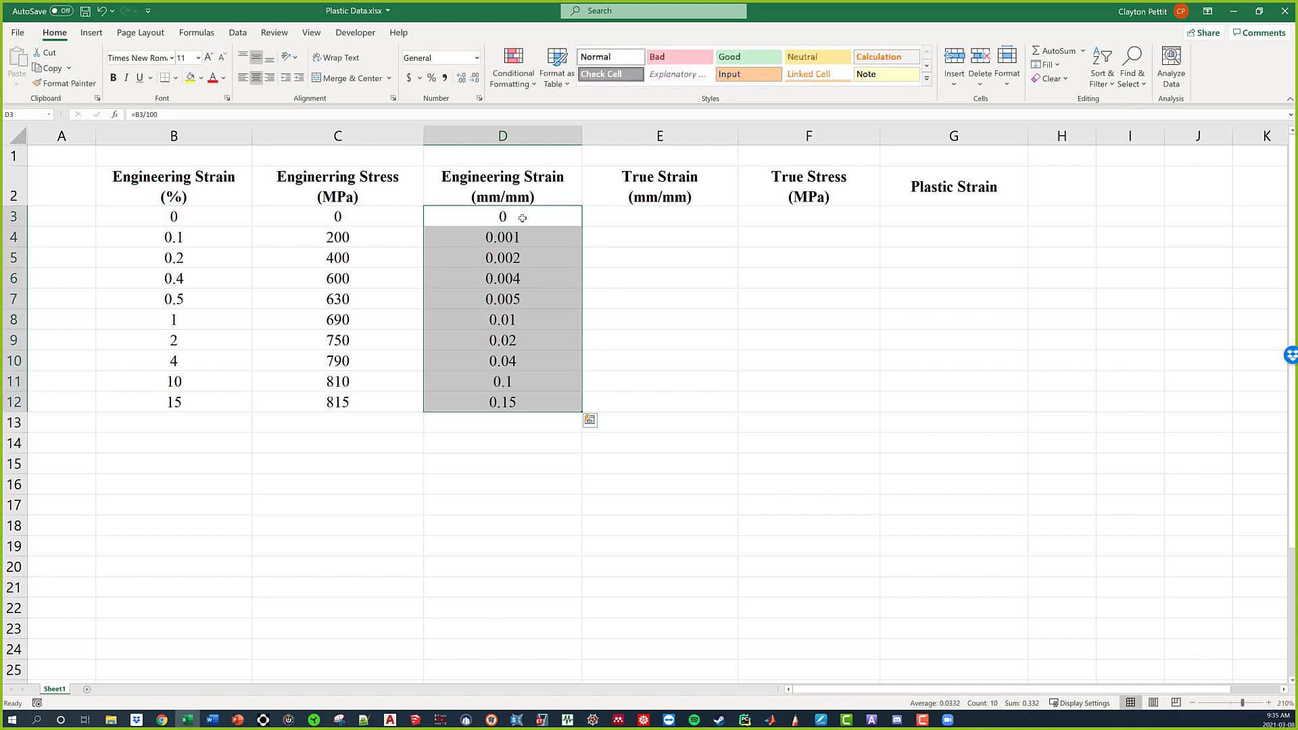
{"action": "left_click_drag", "start_coordinate": [361, 219], "coordinate": [571, 403]}
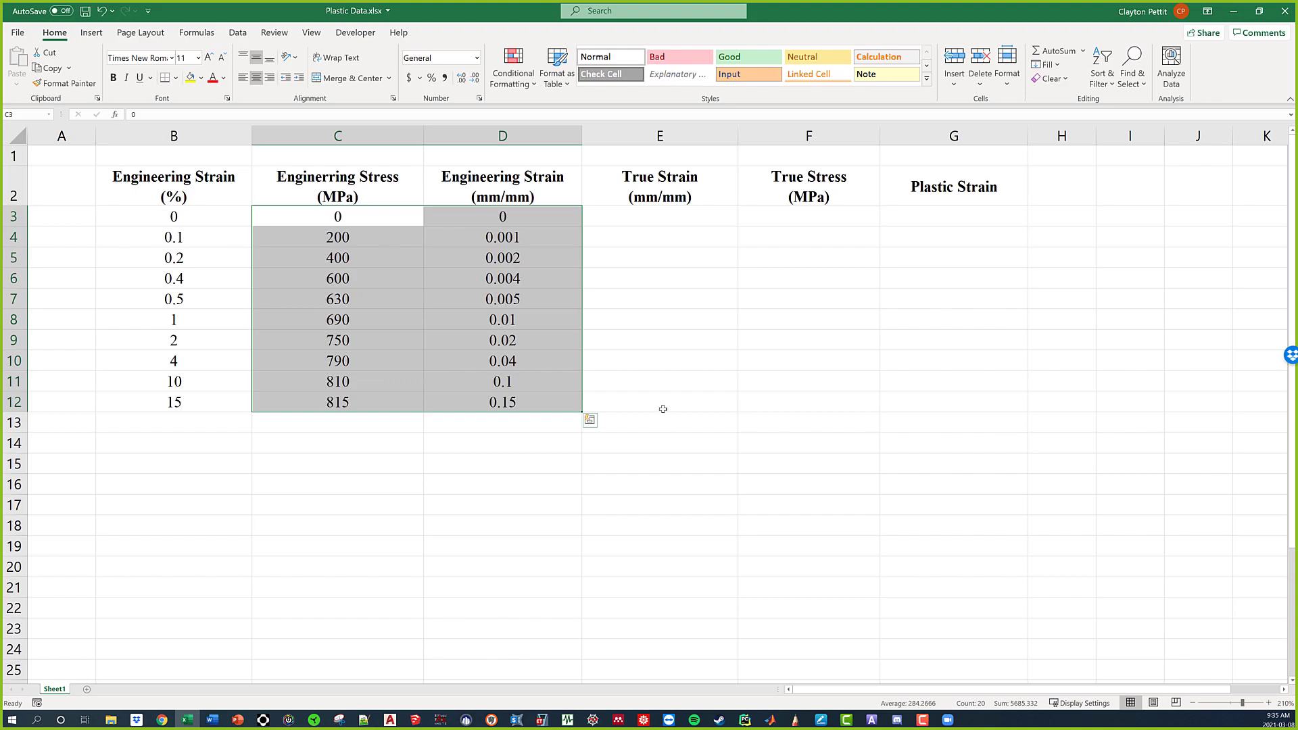
{"action": "key", "text": "Escape"}
{"action": "left_click", "coordinate": [327, 173]}
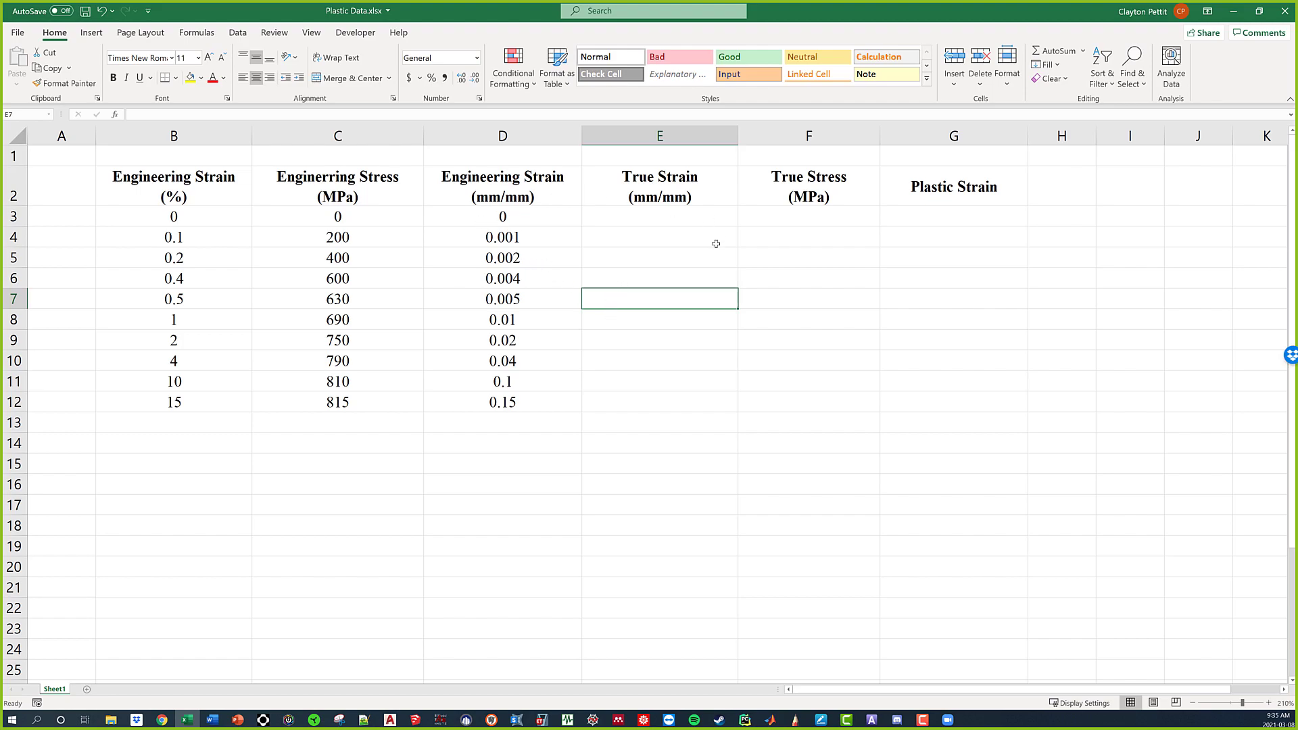
Calculate the true strain with =LN(1+D3) in E3 and fill the formula down to row 12.
{"action": "left_click", "coordinate": [675, 213]}
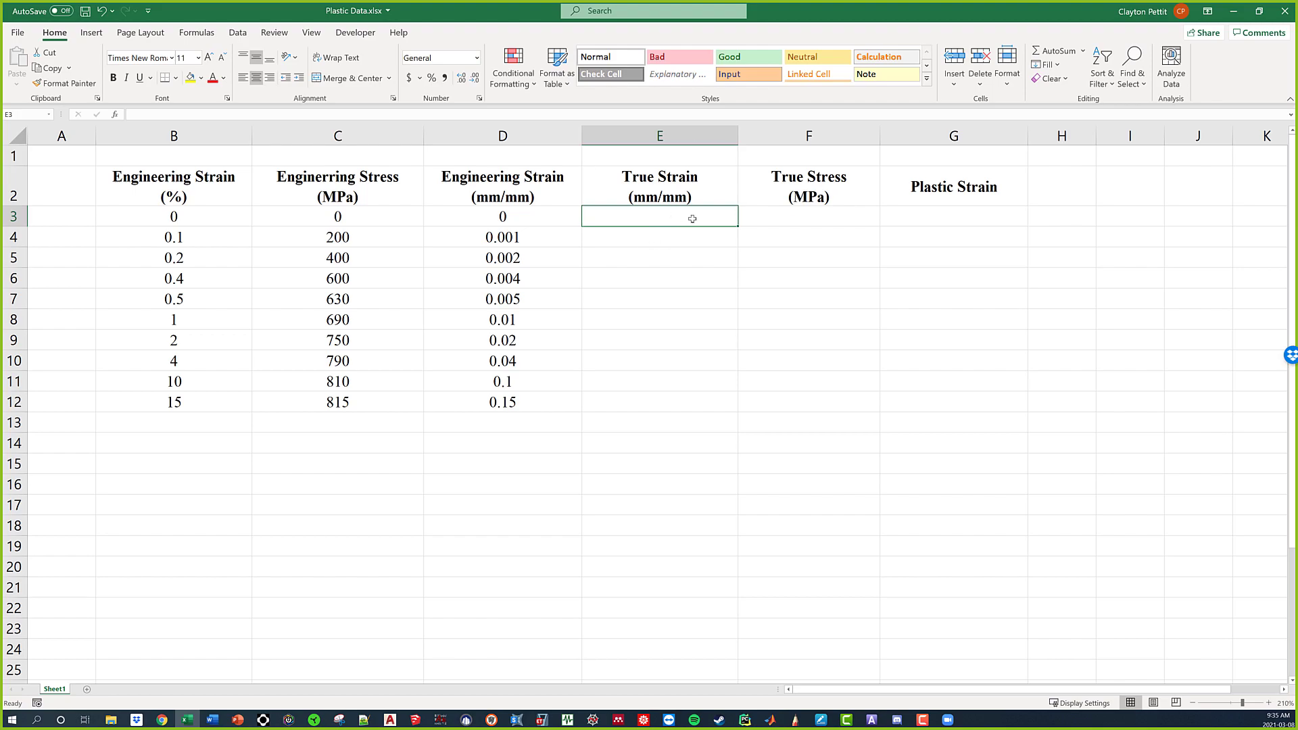
{"action": "type", "text": "="}
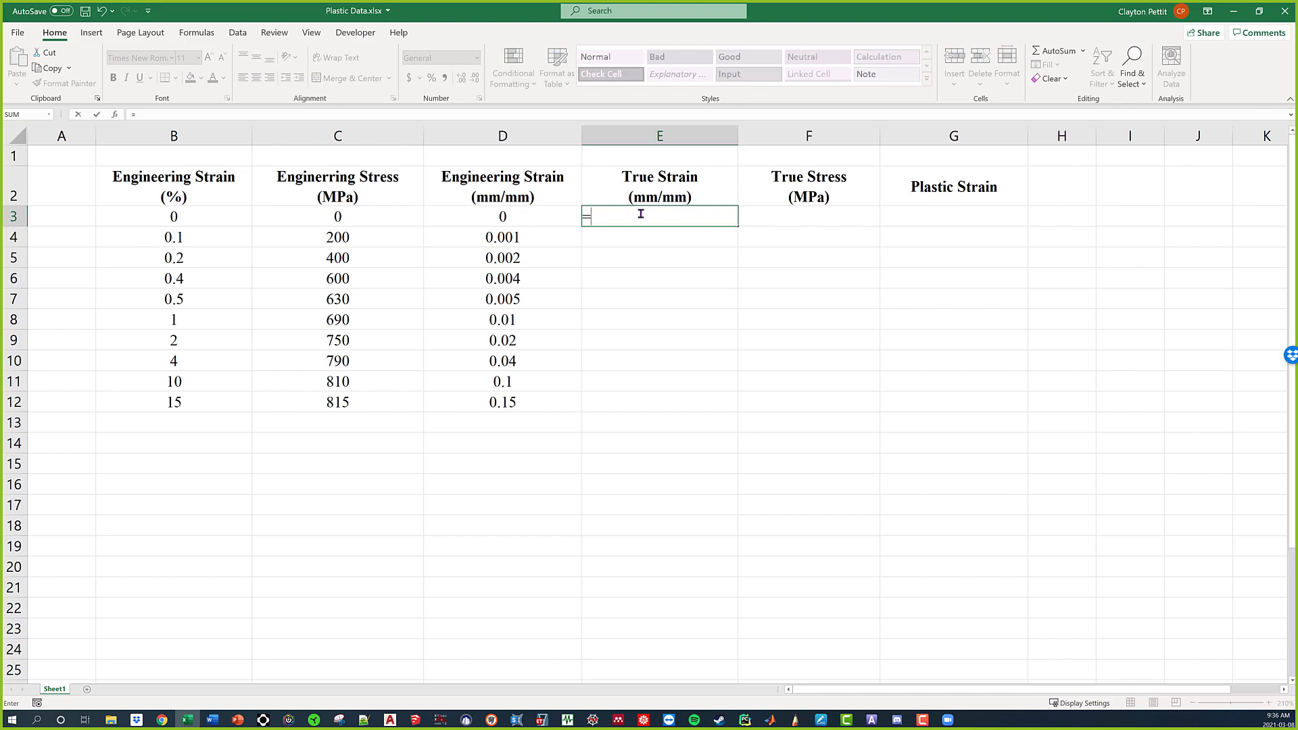
{"action": "type", "text": "LN()"}
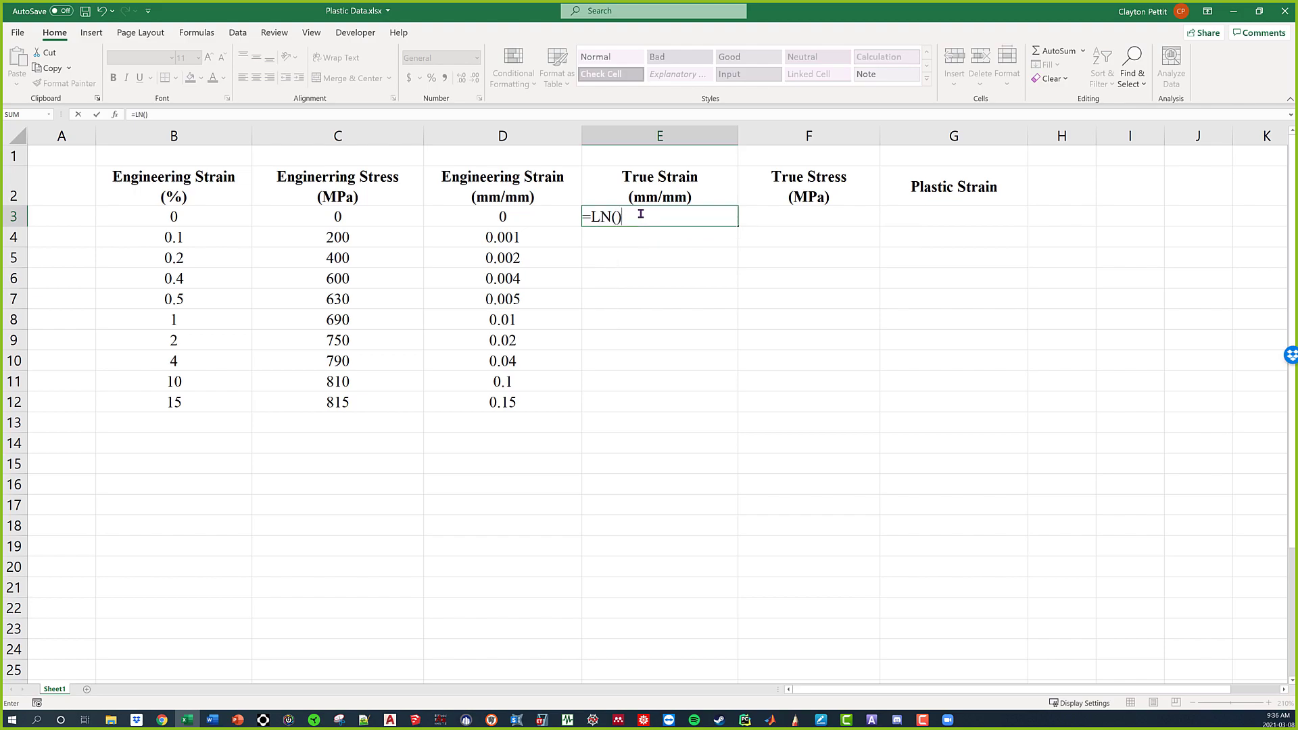
{"action": "key", "text": "Return"}
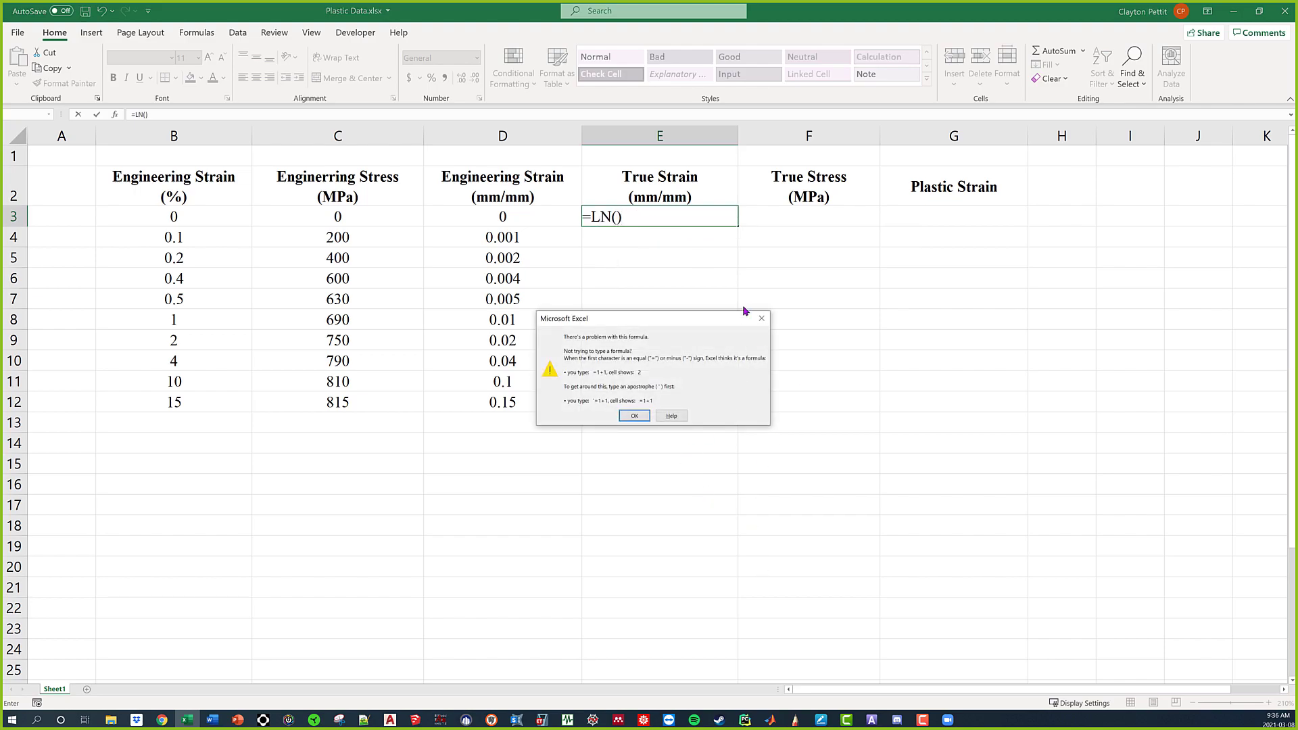
{"action": "left_click", "coordinate": [758, 320]}
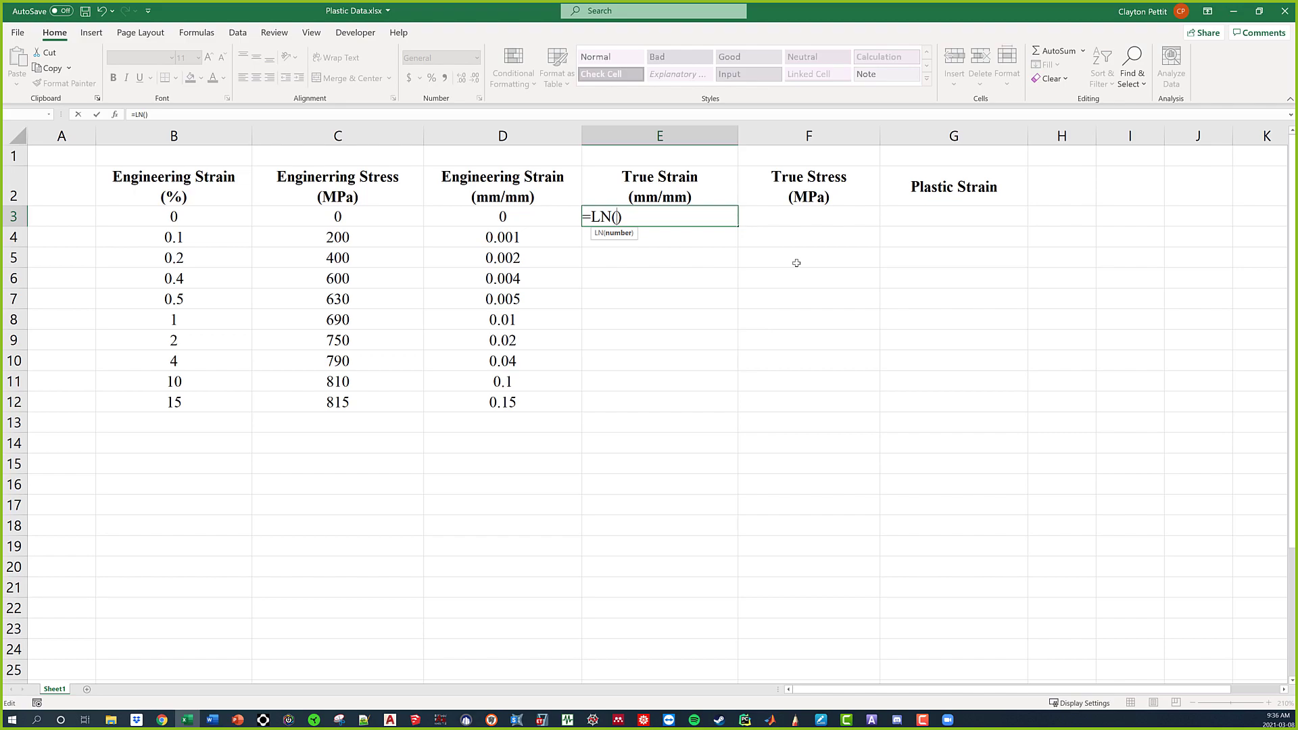
{"action": "type", "text": "1+"}
{"action": "left_click", "coordinate": [486, 215]}
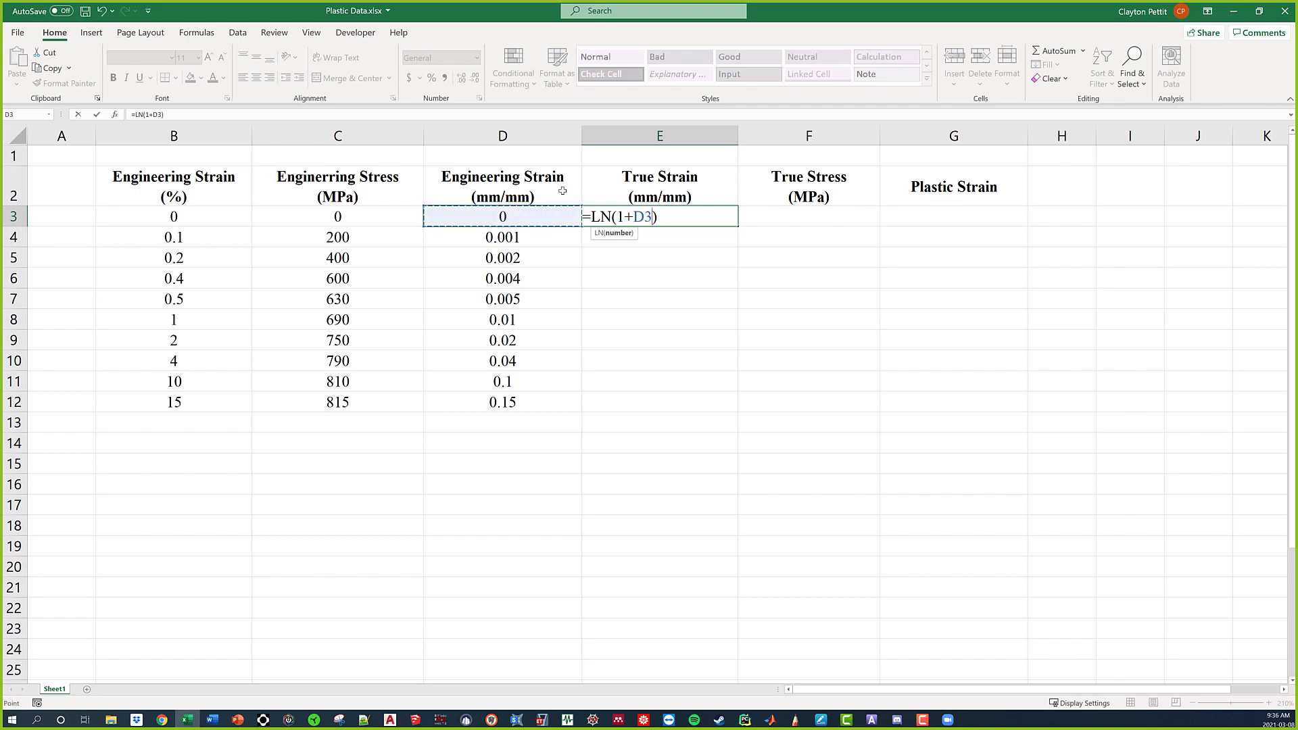
{"action": "key", "text": "Return"}
{"action": "left_click", "coordinate": [669, 215]}
{"action": "double_click", "coordinate": [738, 227]}
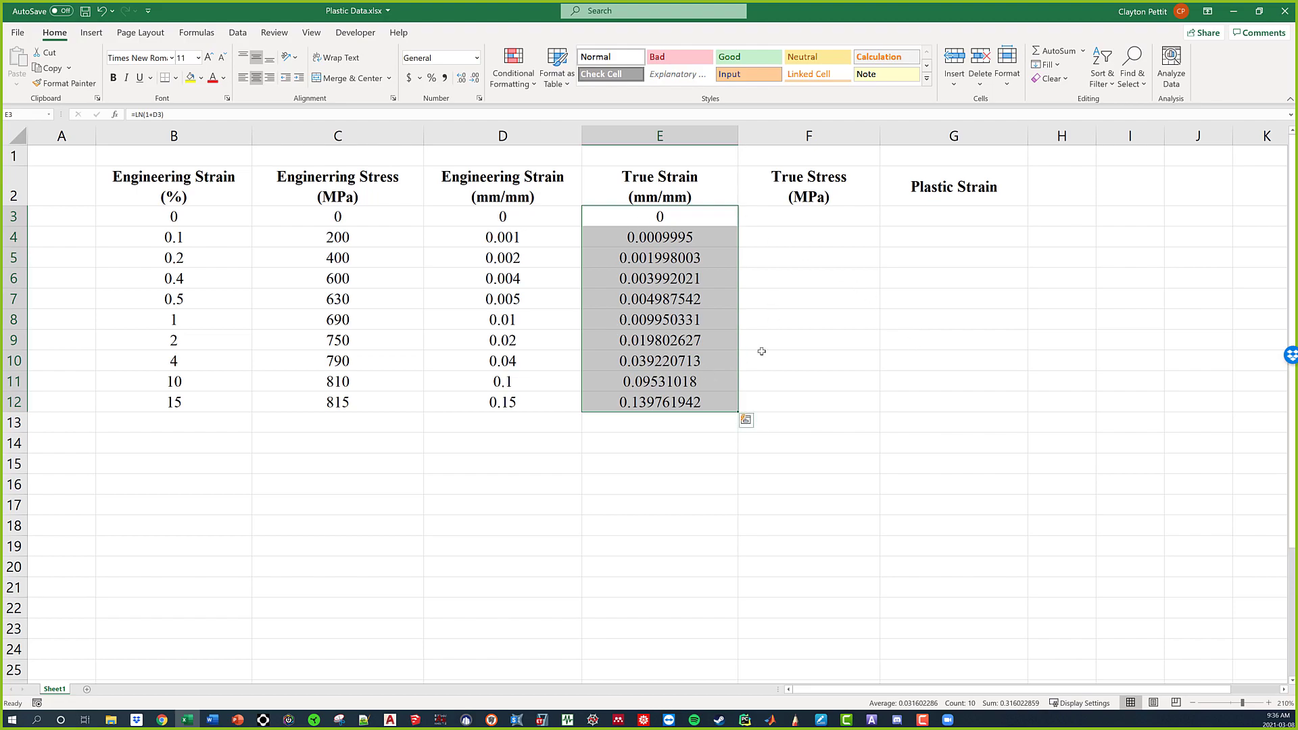
Calculate the true stress with =C3*(1+D3) in F3 and fill the formula down to row 12.
{"action": "left_click", "coordinate": [790, 298]}
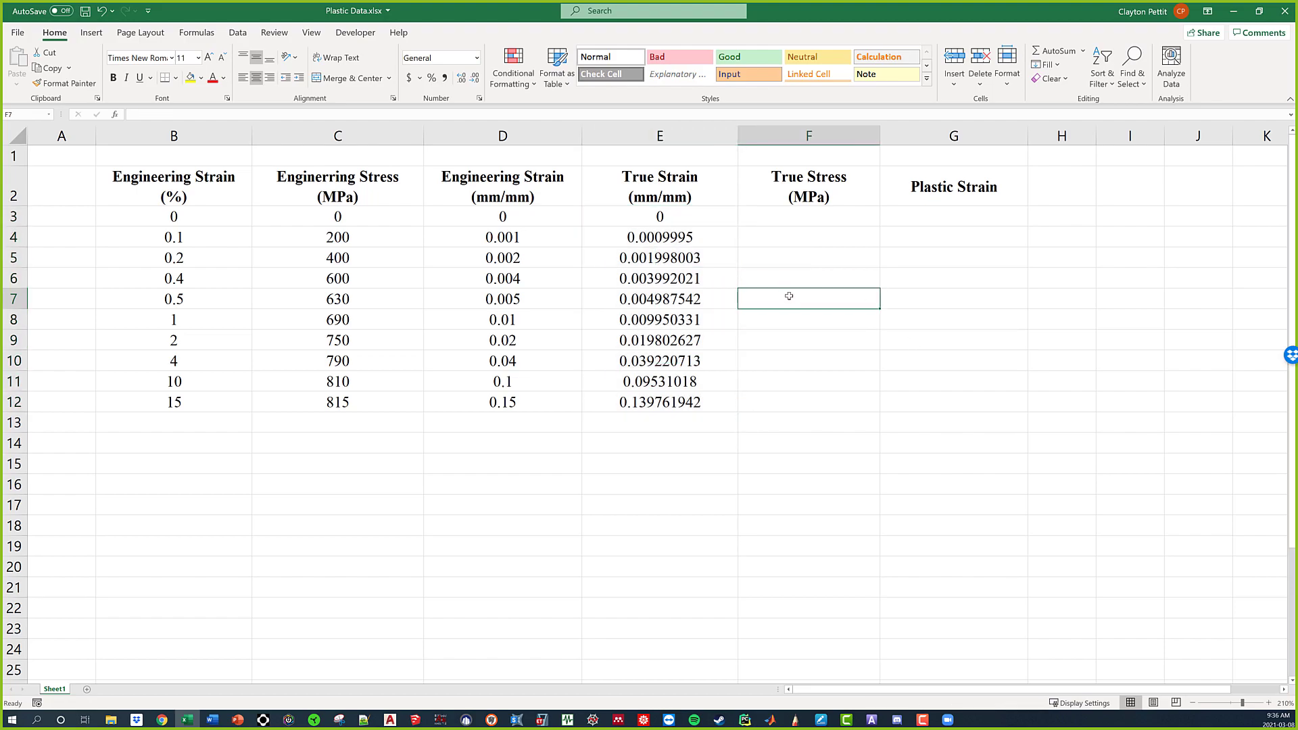
{"action": "left_click", "coordinate": [770, 221]}
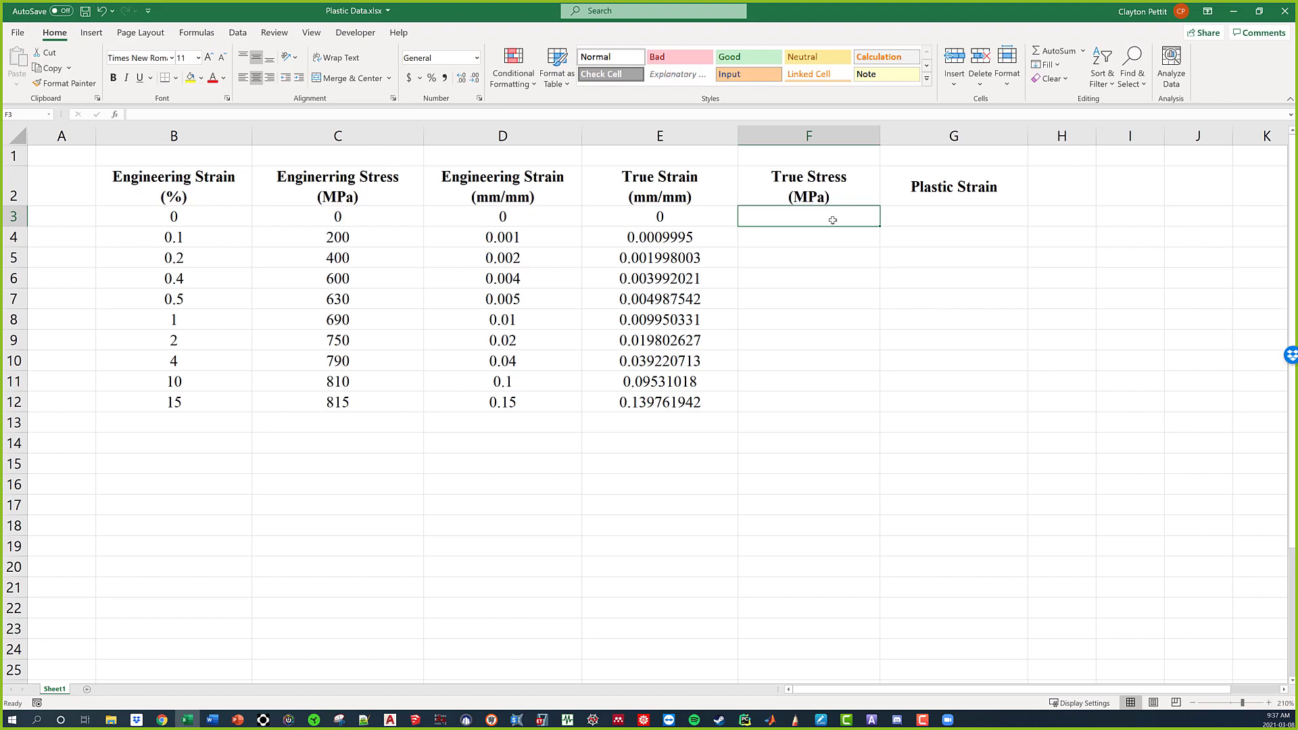
{"action": "type", "text": "="}
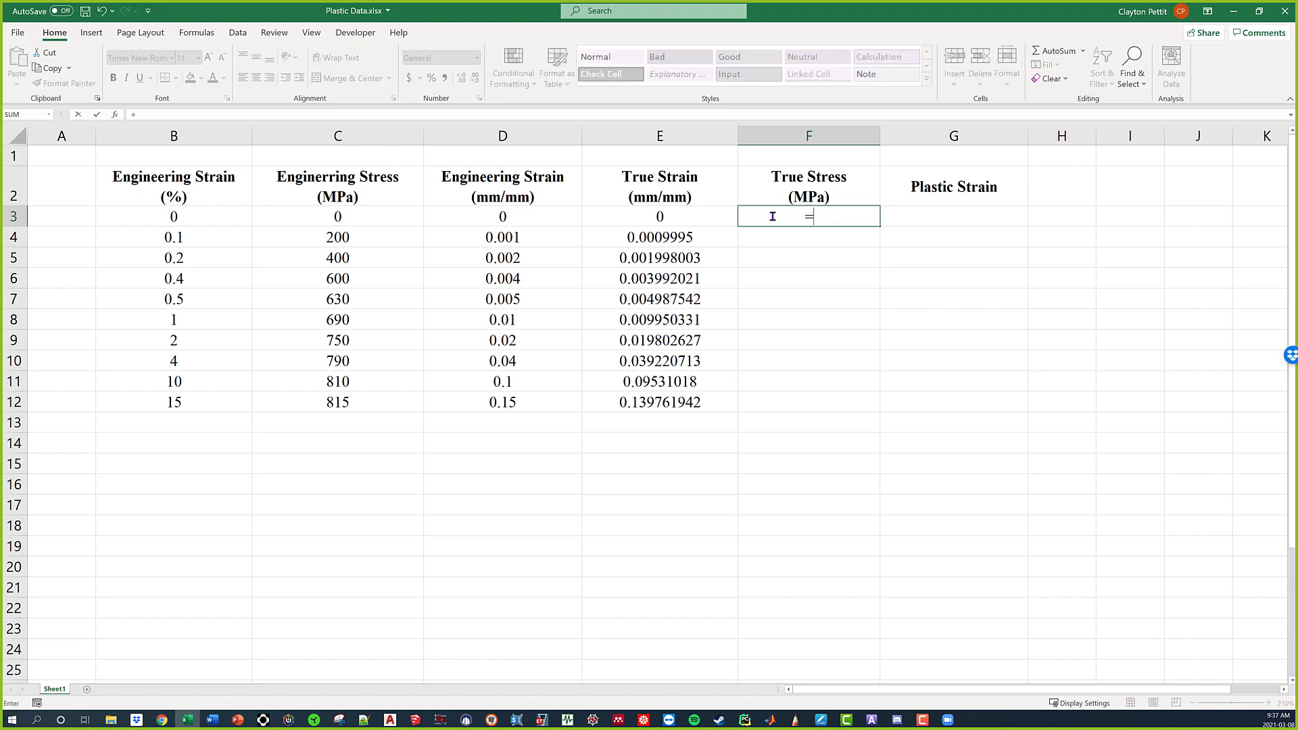
{"action": "left_click", "coordinate": [347, 216]}
{"action": "type", "text": "*()"}
{"action": "key", "text": "Return"}
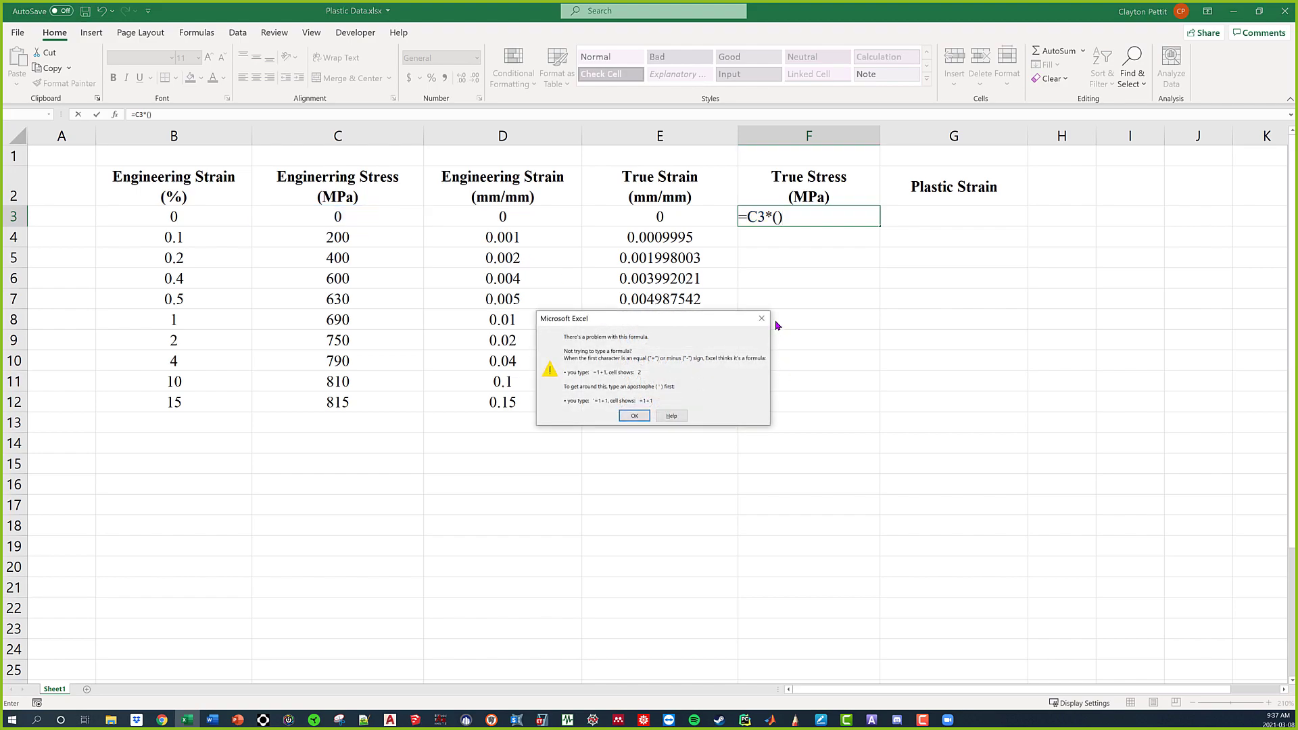
{"action": "key", "text": "Return"}
{"action": "type", "text": "1+"}
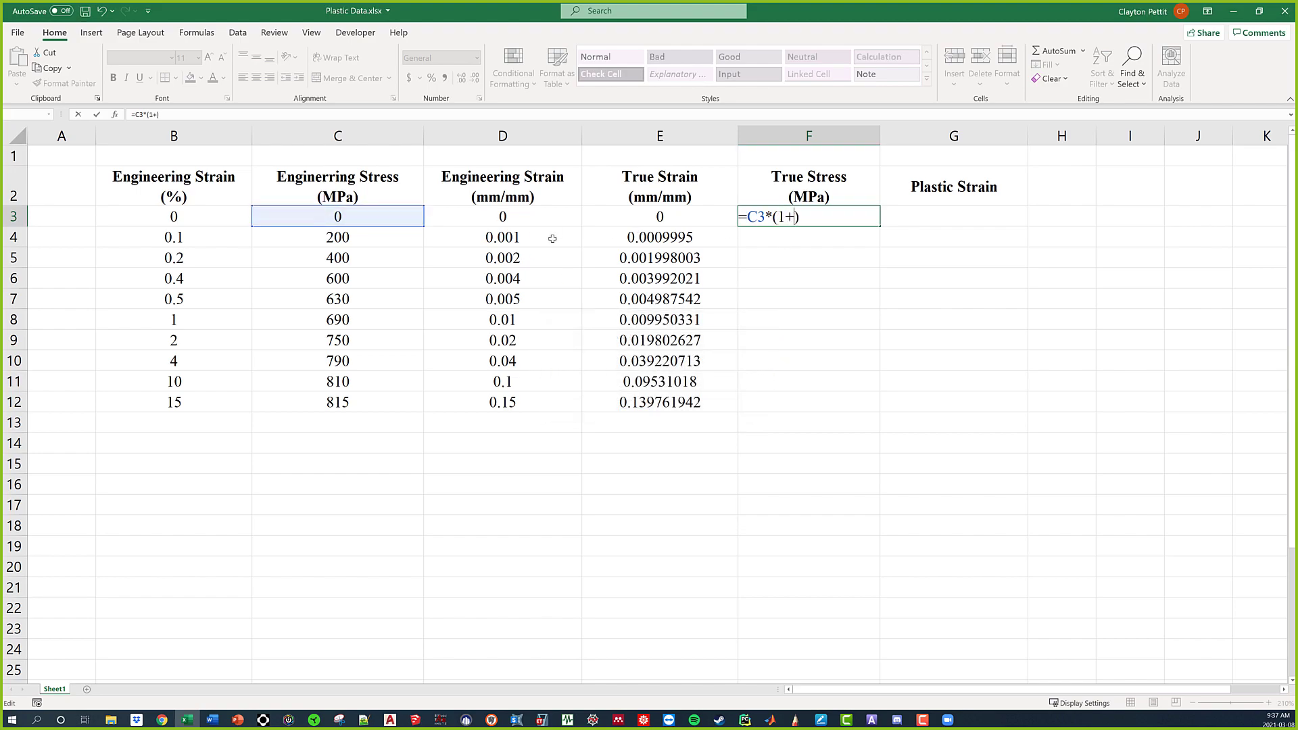
{"action": "left_click", "coordinate": [513, 216]}
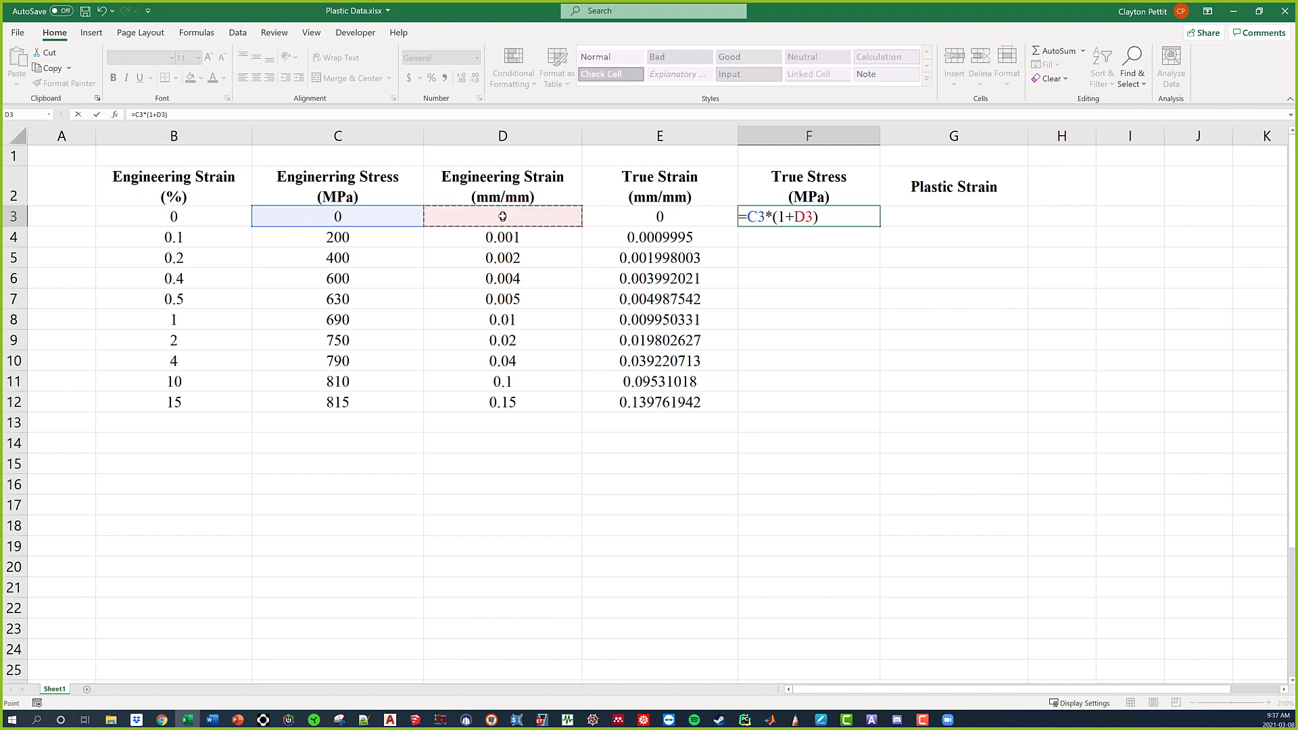
{"action": "key", "text": "Return"}
{"action": "left_click", "coordinate": [834, 217]}
{"action": "double_click", "coordinate": [877, 227]}
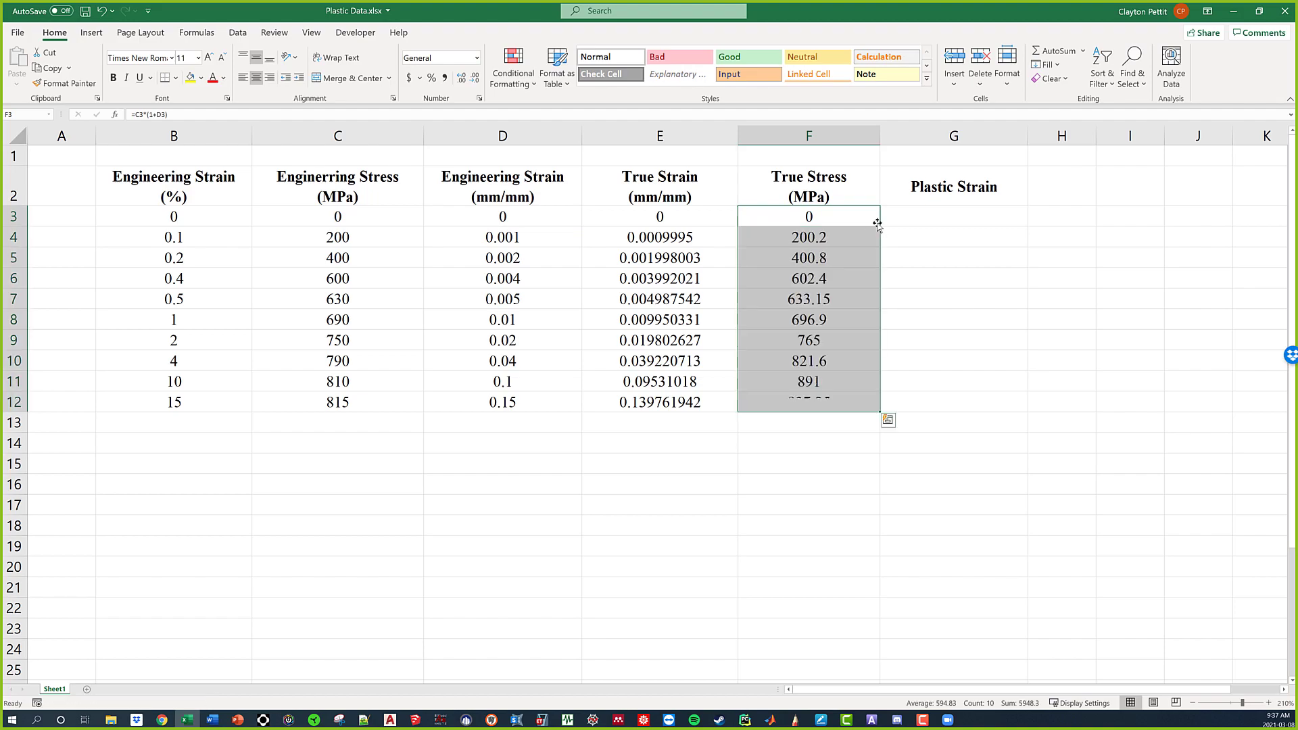
{"action": "left_click", "coordinate": [796, 423]}
{"action": "left_click_drag", "start_coordinate": [817, 215], "coordinate": [811, 384]}
{"action": "left_click_drag", "start_coordinate": [688, 211], "coordinate": [698, 404]}
{"action": "left_click_drag", "start_coordinate": [831, 220], "coordinate": [828, 406]}
{"action": "left_click_drag", "start_coordinate": [676, 216], "coordinate": [676, 402]}
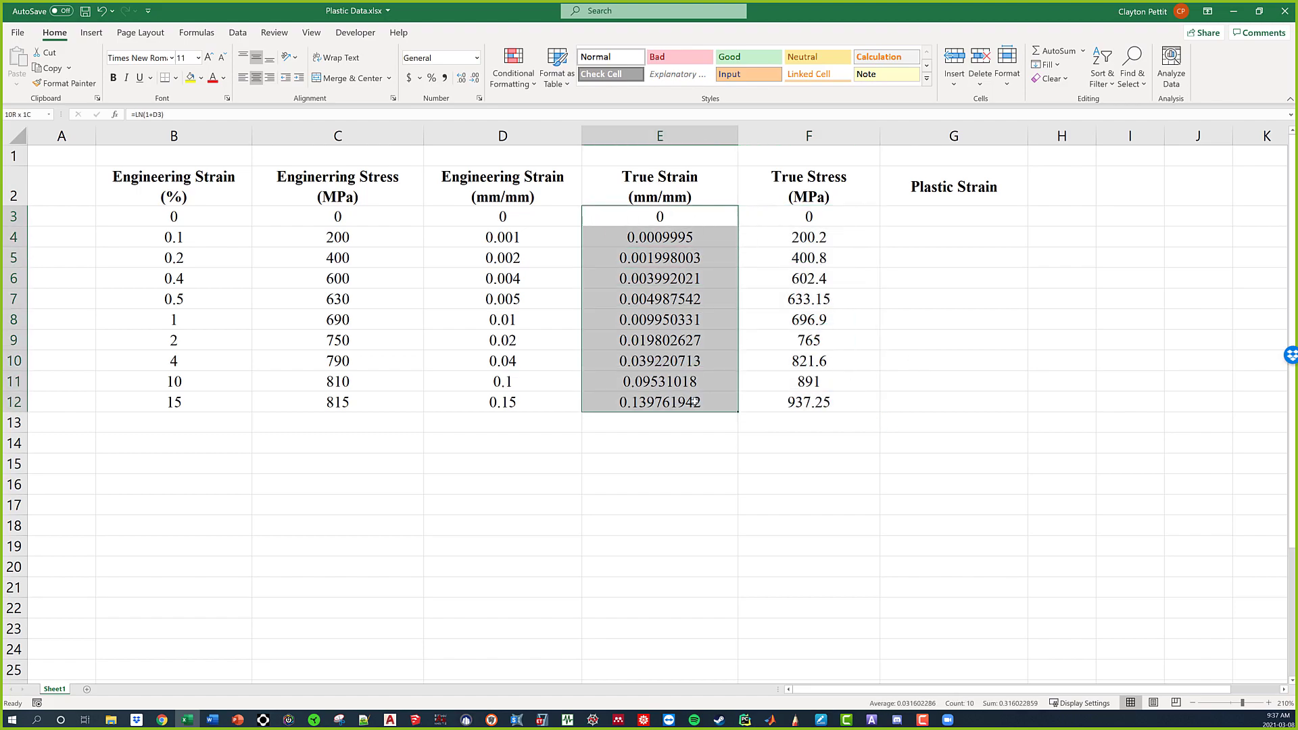
Calculate the plastic strain with =E3-(F3/200000) in G3 and fill the formula down to row 12.
{"action": "left_click", "coordinate": [938, 212]}
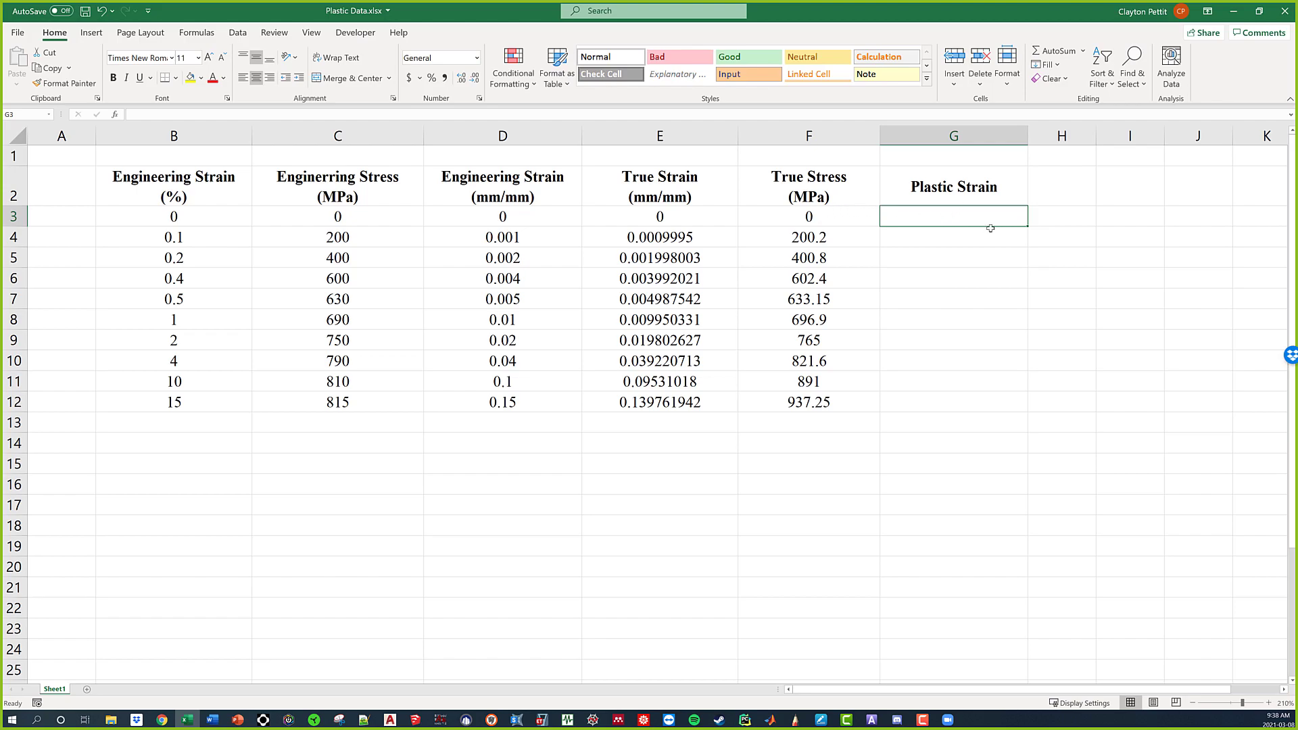
{"action": "type", "text": "="}
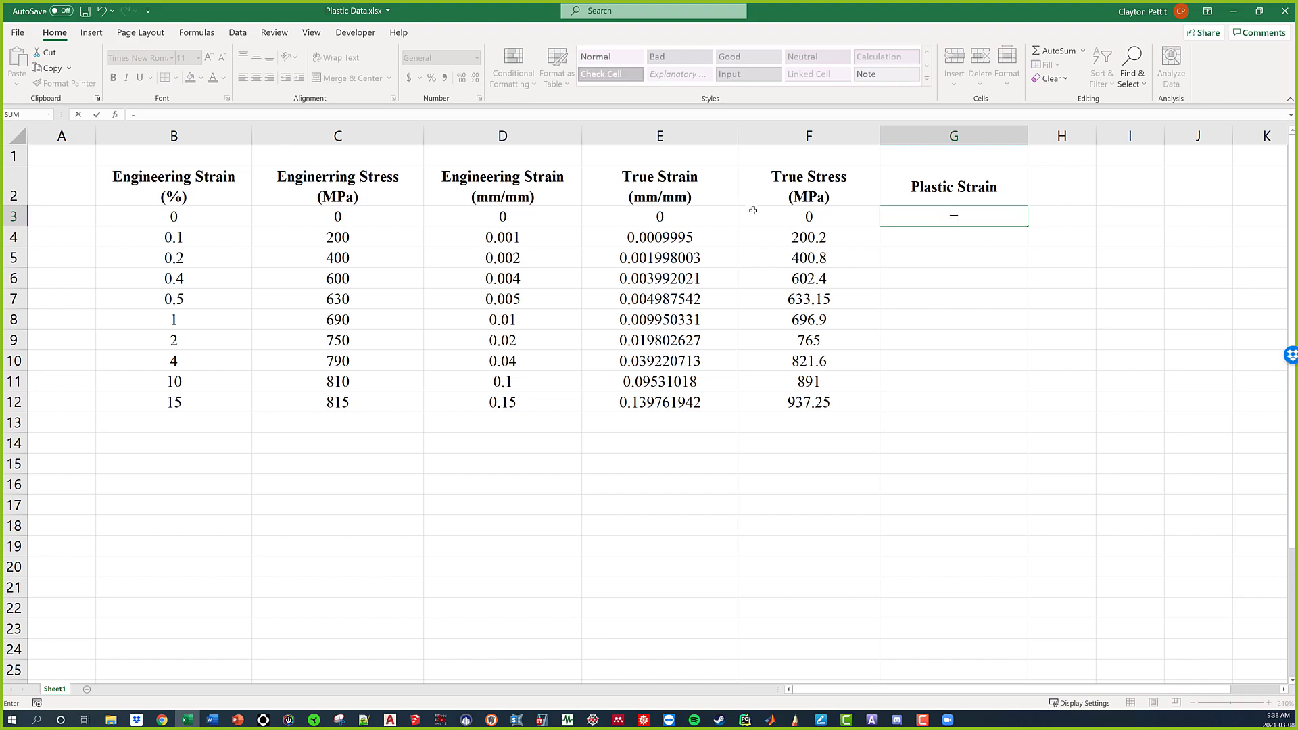
{"action": "left_click", "coordinate": [665, 217]}
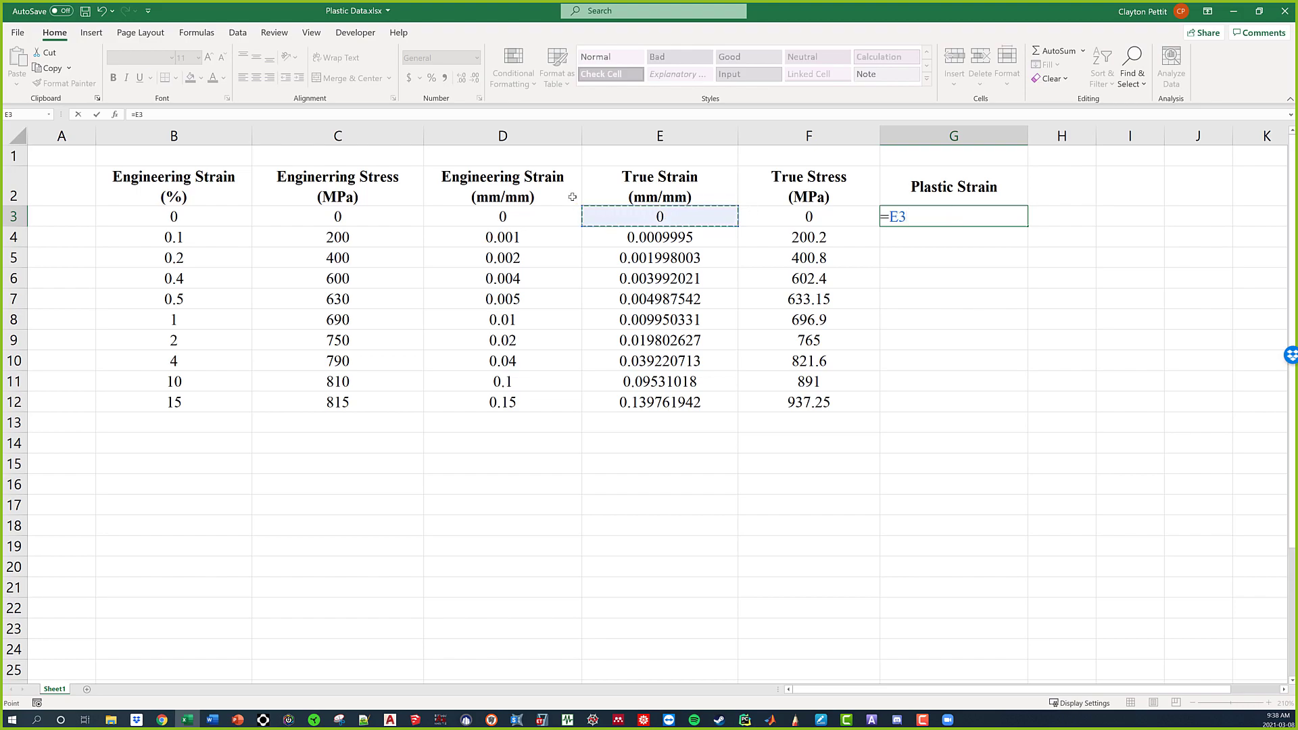
{"action": "type", "text": "-()"}
{"action": "left_click", "coordinate": [917, 216]}
{"action": "left_click", "coordinate": [809, 216]}
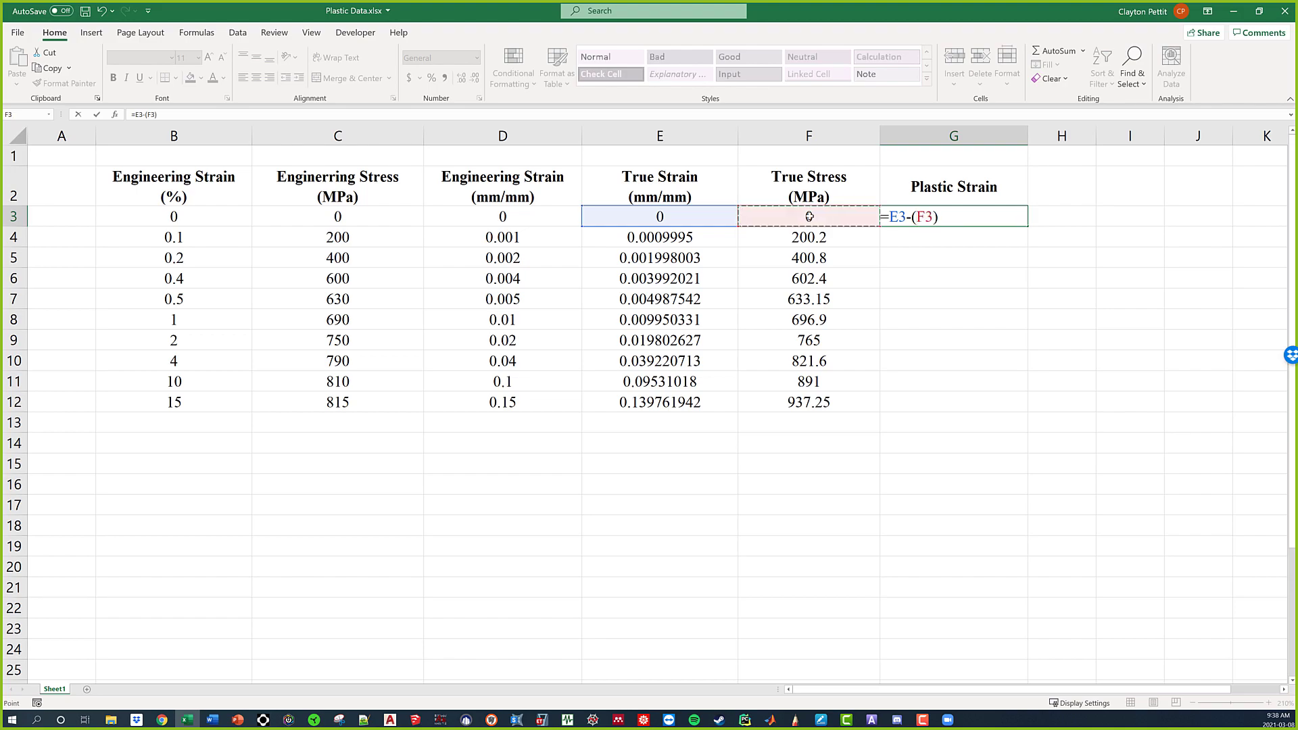
{"action": "type", "text": "/200000"}
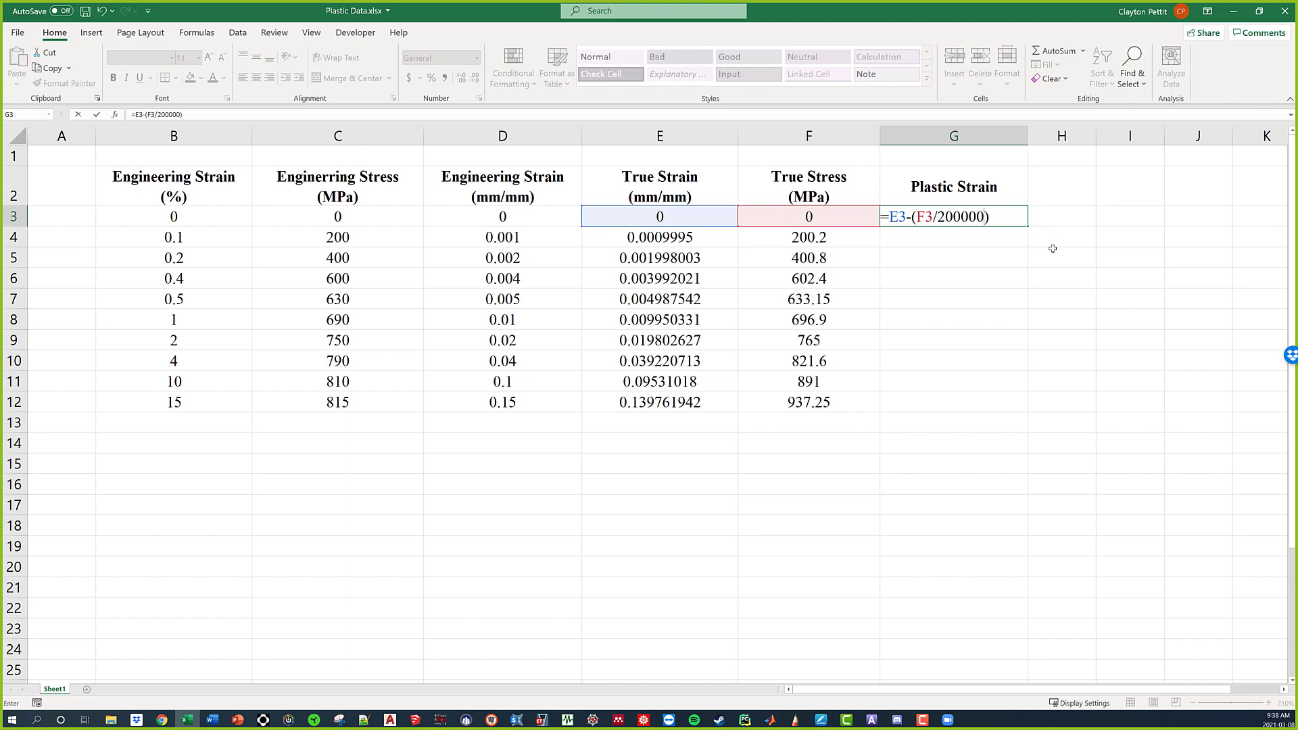
{"action": "key", "text": "Return"}
{"action": "left_click", "coordinate": [1004, 215]}
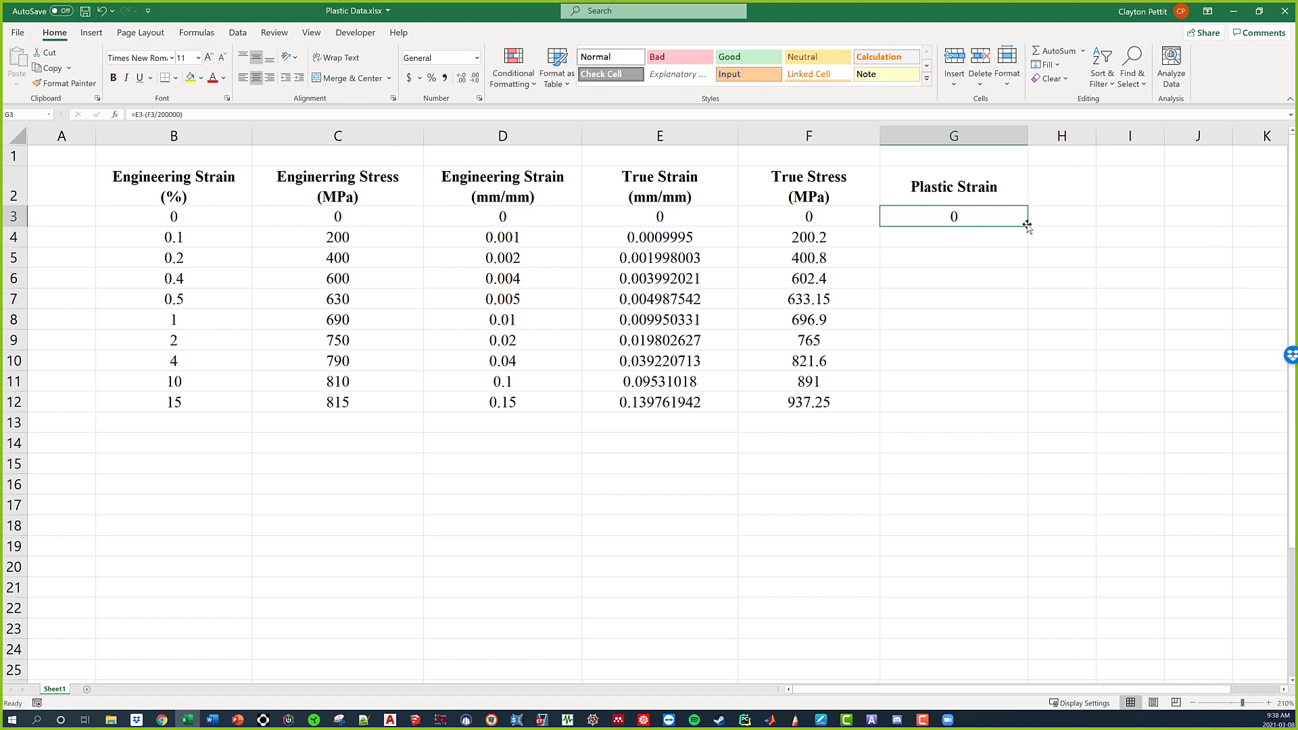
{"action": "double_click", "coordinate": [1027, 225]}
{"action": "left_click", "coordinate": [1089, 260]}
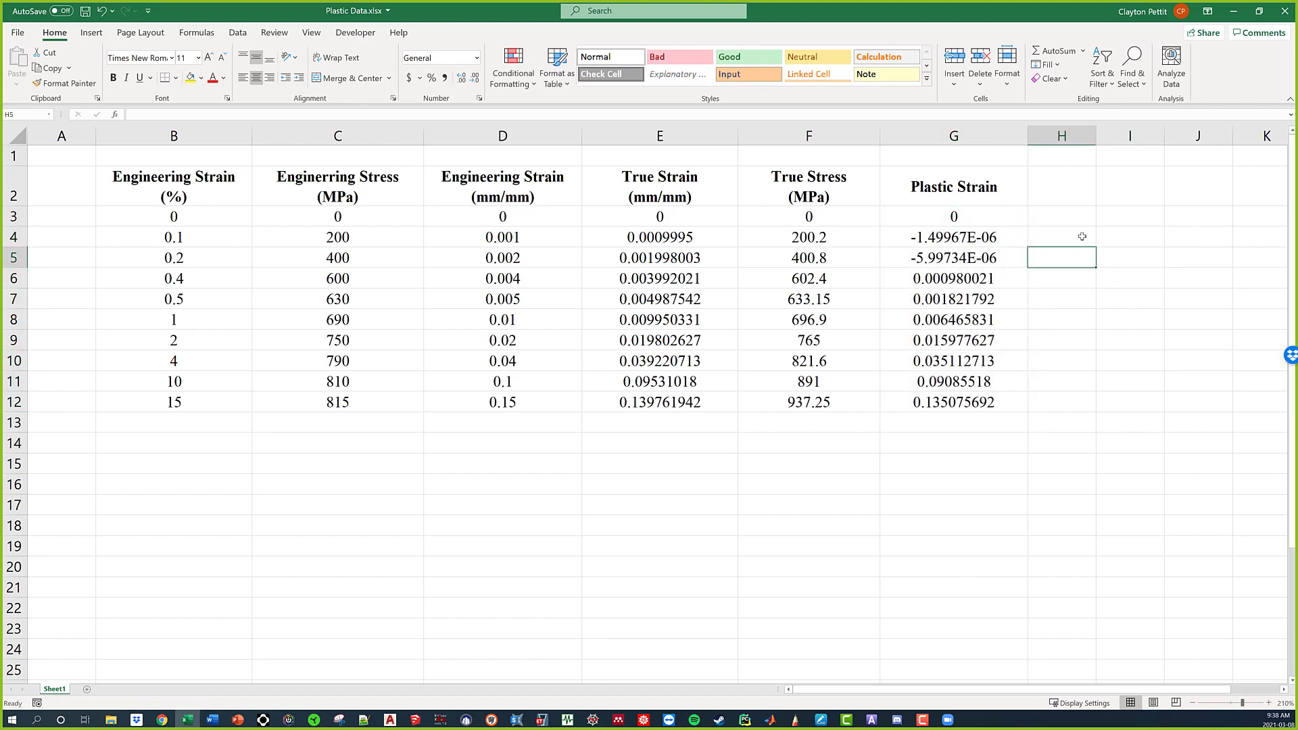
{"action": "left_click_drag", "start_coordinate": [958, 236], "coordinate": [963, 260]}
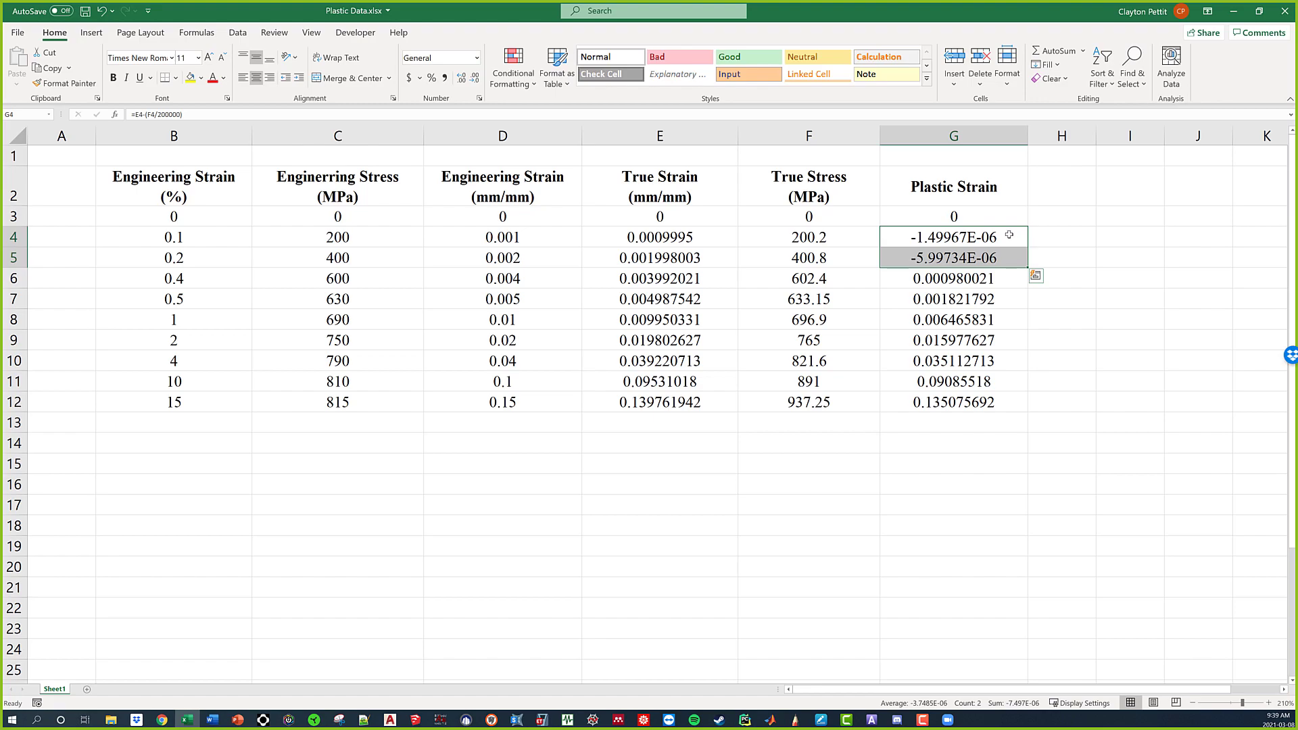
{"action": "left_click", "coordinate": [1057, 242]}
{"action": "left_click_drag", "start_coordinate": [804, 214], "coordinate": [928, 257]}
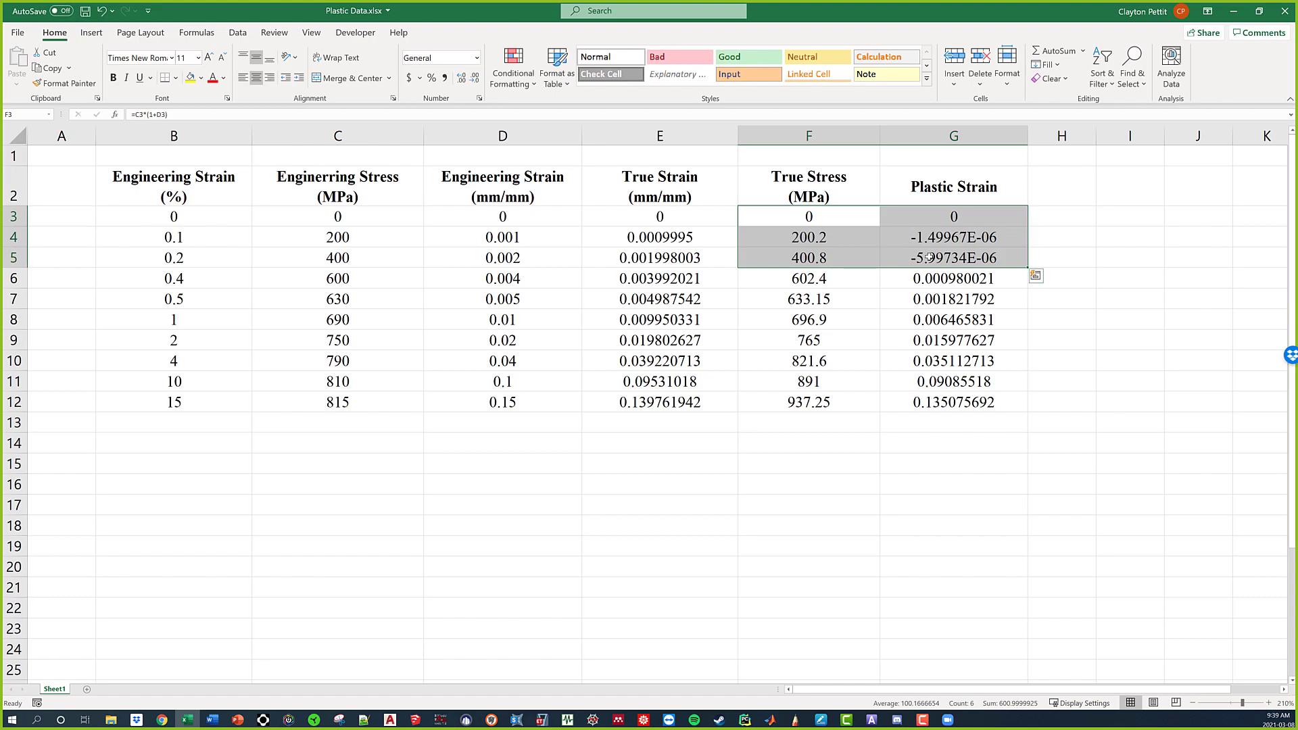
{"action": "left_click", "coordinate": [1096, 285]}
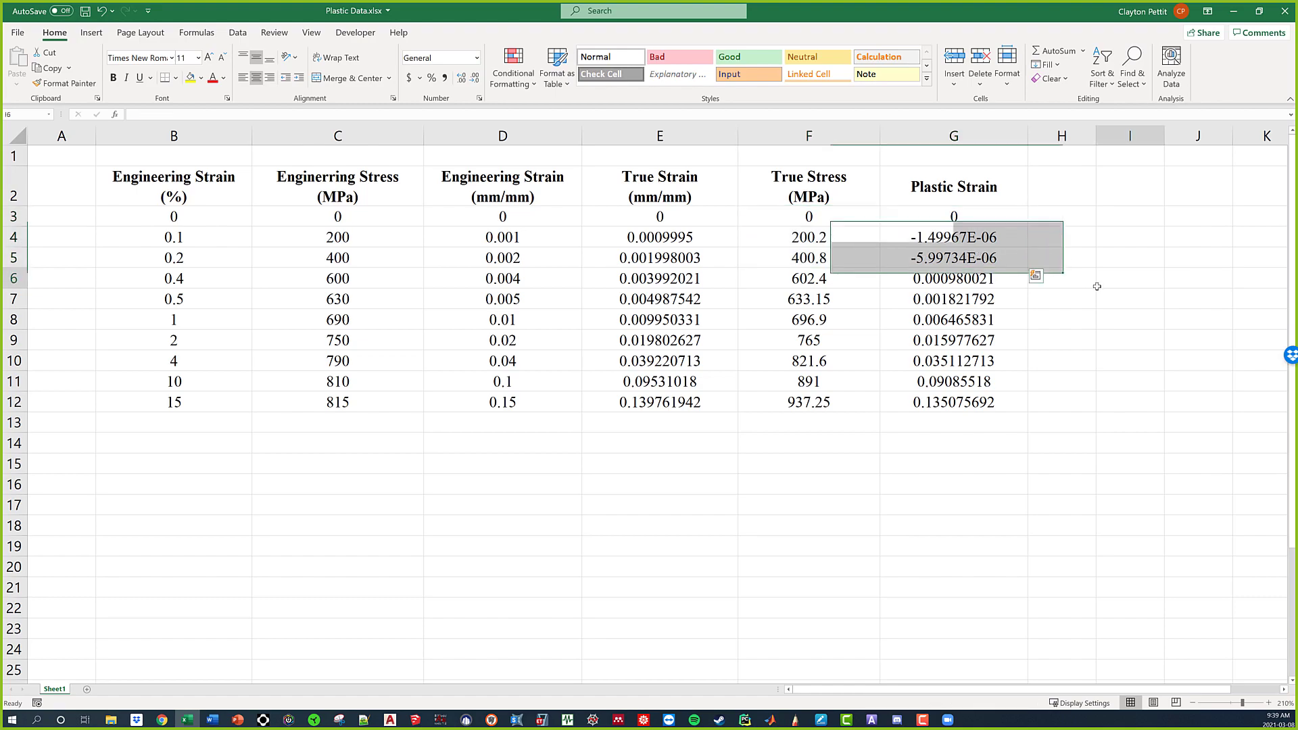
Overwrite the true stress in F6 with 600 MPa as the yield stress.
{"action": "left_click_drag", "start_coordinate": [842, 274], "coordinate": [951, 400]}
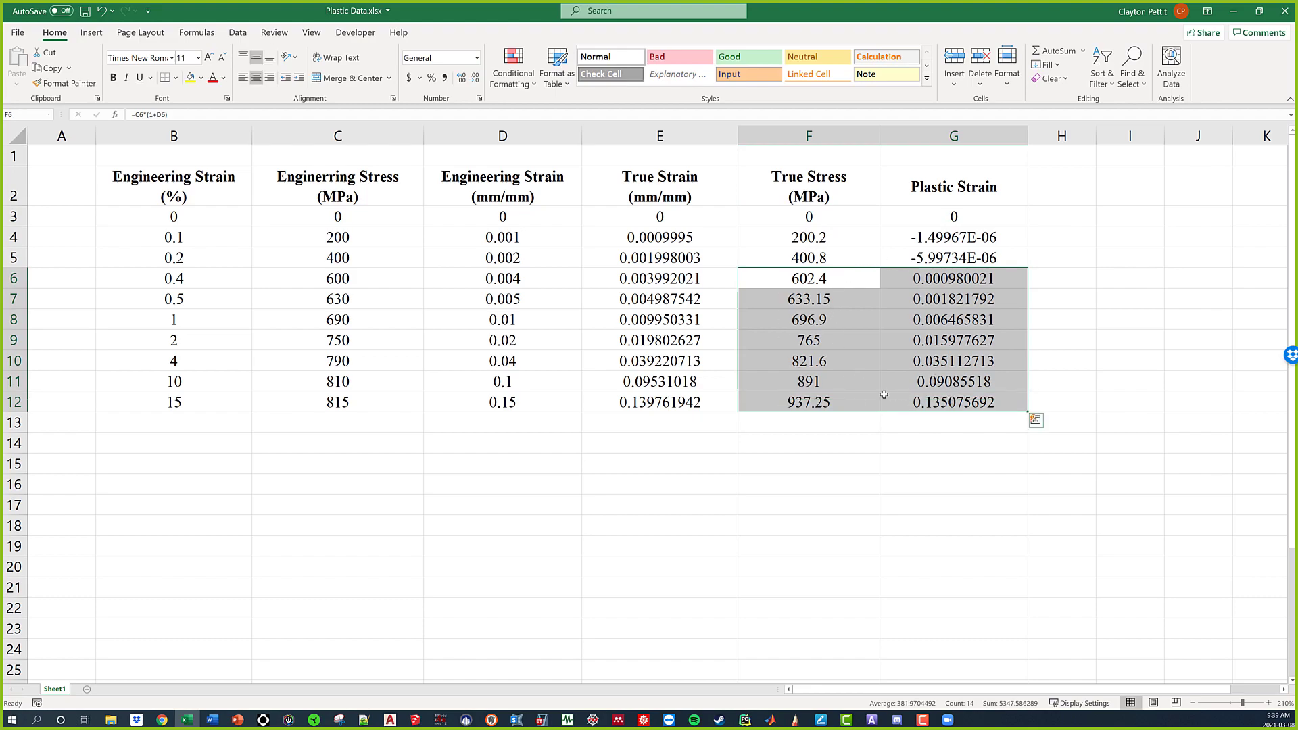
{"action": "left_click", "coordinate": [939, 283]}
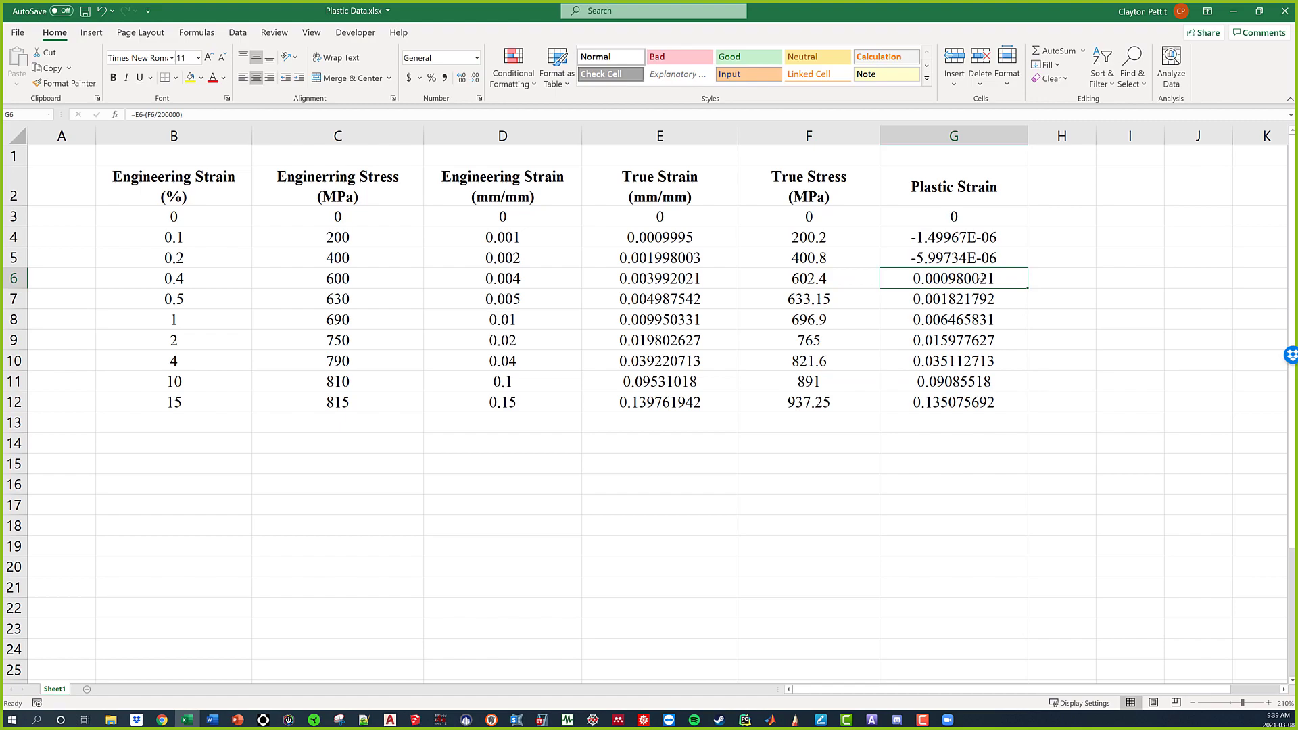
{"action": "left_click", "coordinate": [853, 280]}
{"action": "type", "text": "60"}
{"action": "key", "text": "Return"}
{"action": "left_click", "coordinate": [852, 279]}
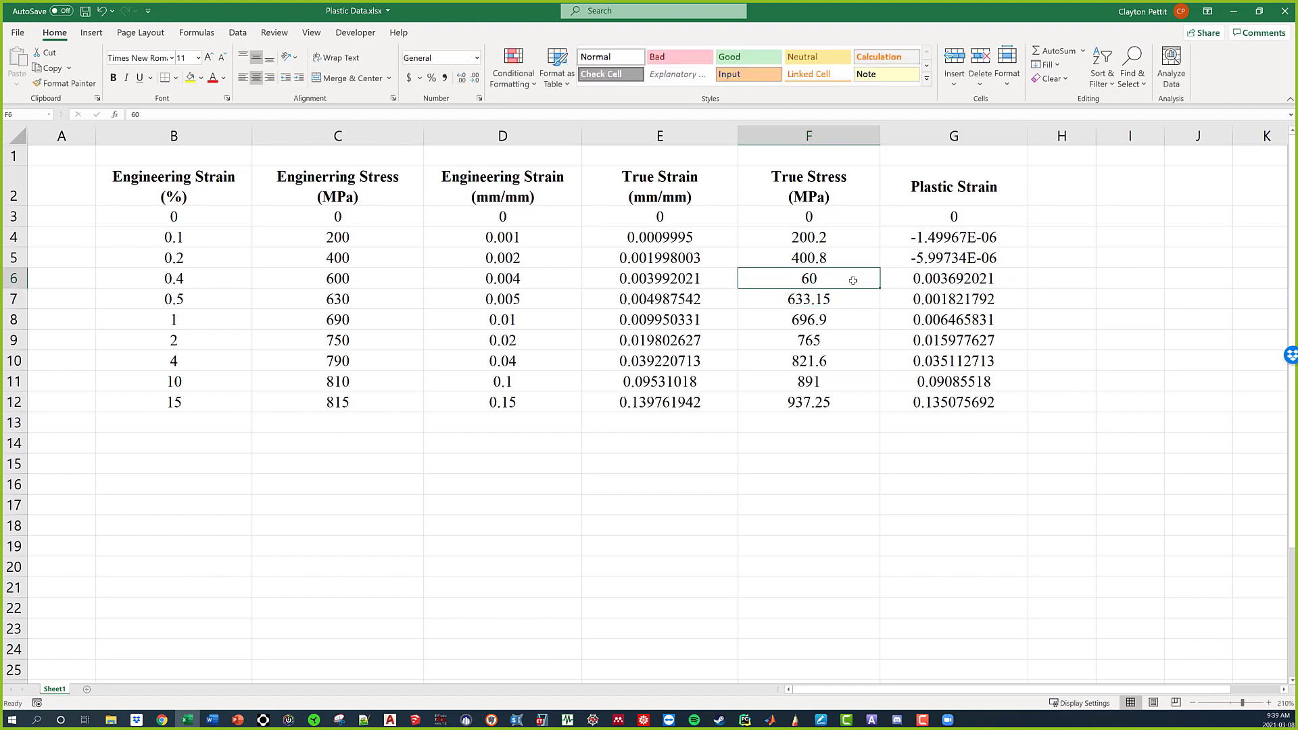
{"action": "type", "text": "600"}
{"action": "key", "text": "Return"}
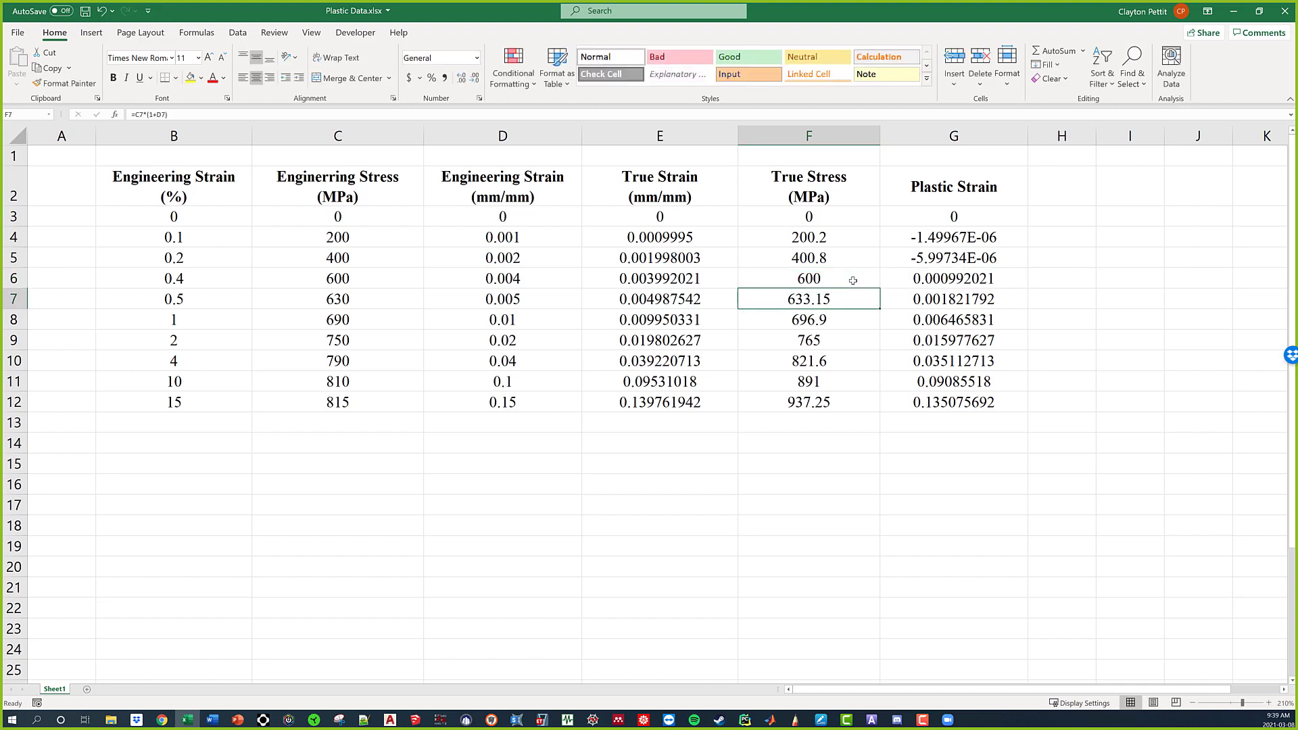
Overwrite the plastic strain in G6 with 0 to match the yield point.
{"action": "key", "text": "Right"}
{"action": "key", "text": "Up"}
{"action": "type", "text": "0"}
{"action": "key", "text": "Return"}
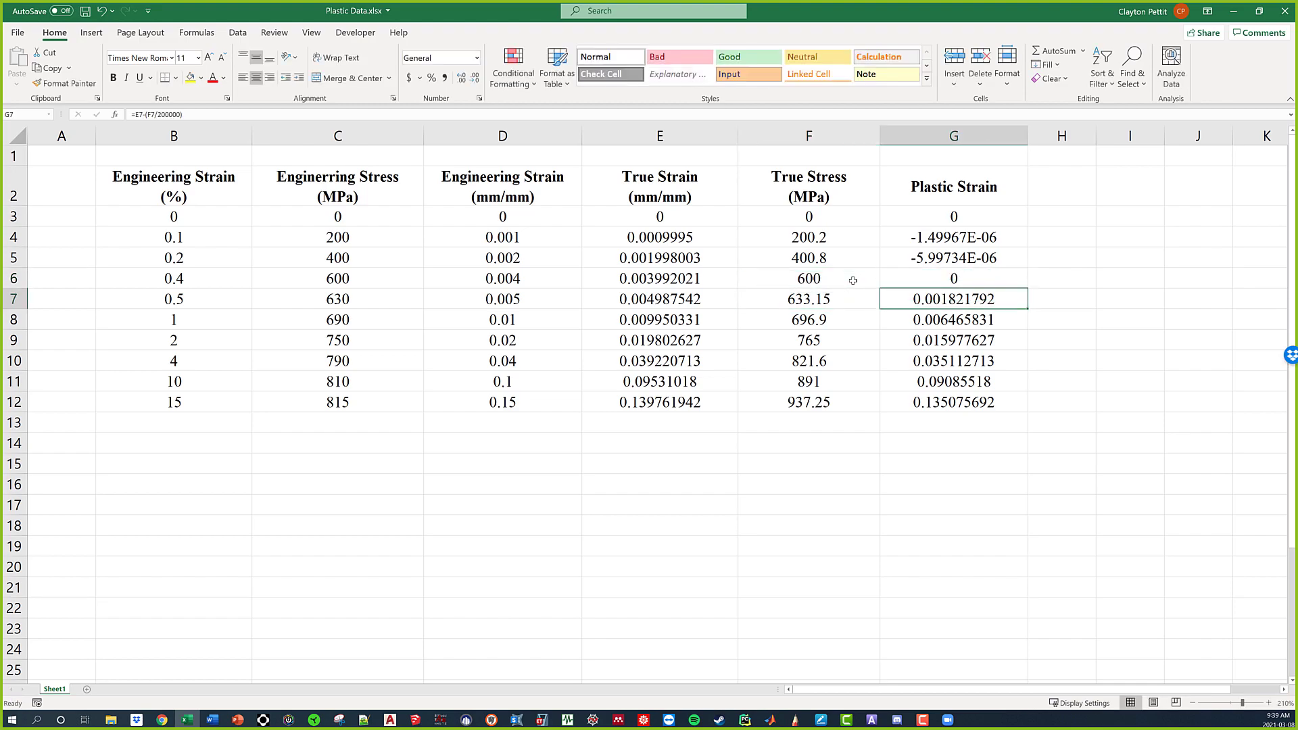
Outline the plastic data in F6:G12 with a thick outside border.
{"action": "left_click_drag", "start_coordinate": [828, 272], "coordinate": [920, 268]}
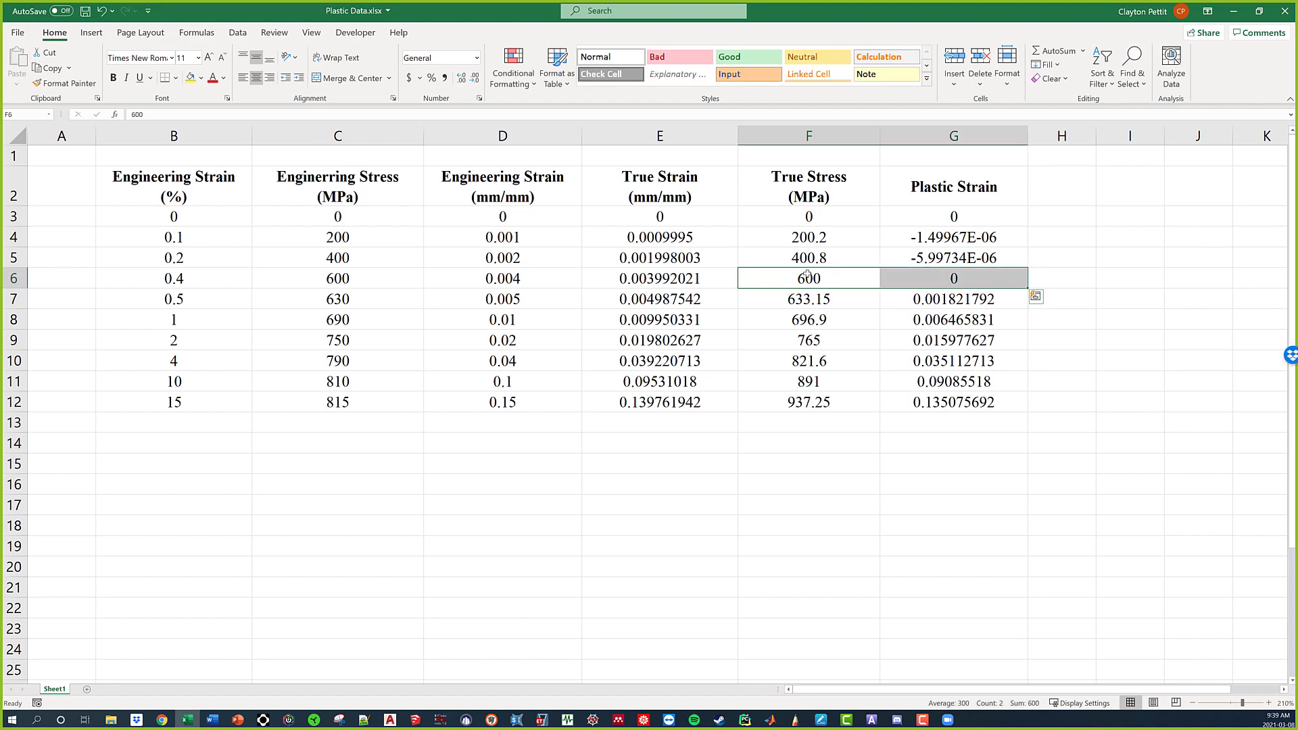
{"action": "left_click_drag", "start_coordinate": [810, 279], "coordinate": [946, 402]}
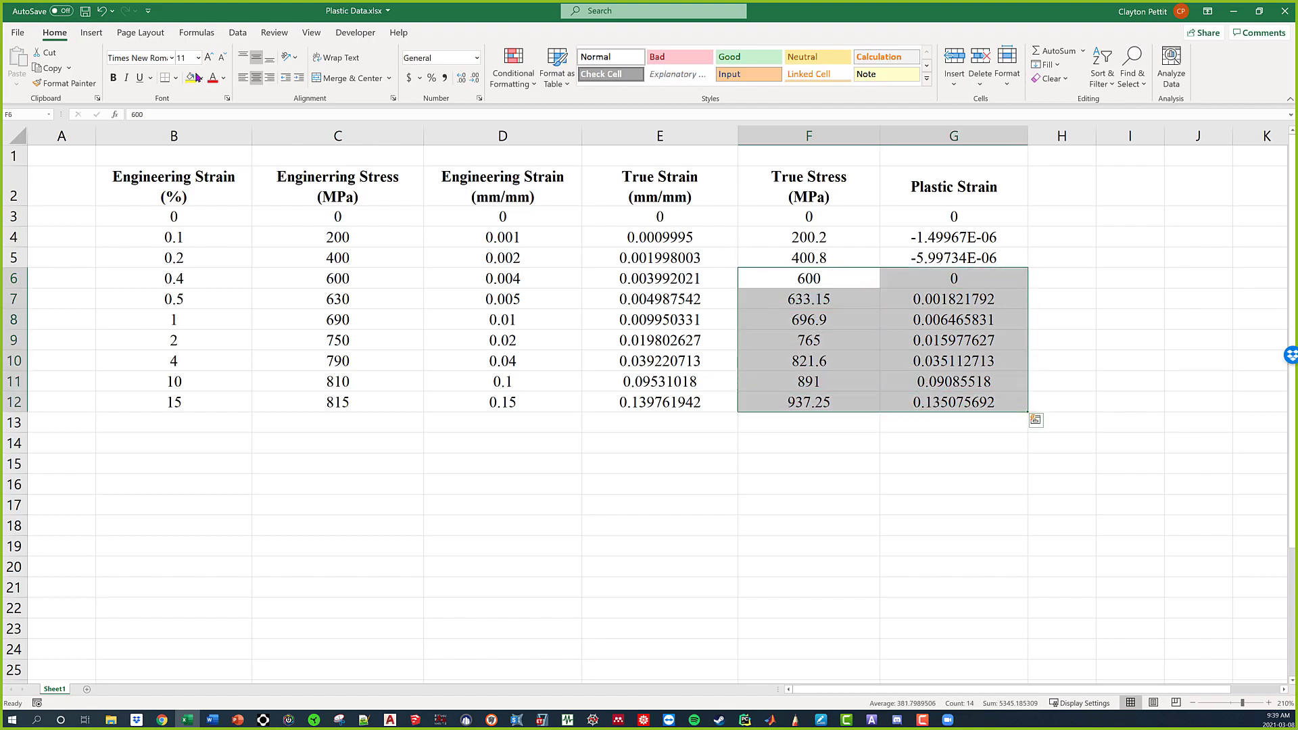
{"action": "left_click", "coordinate": [175, 79]}
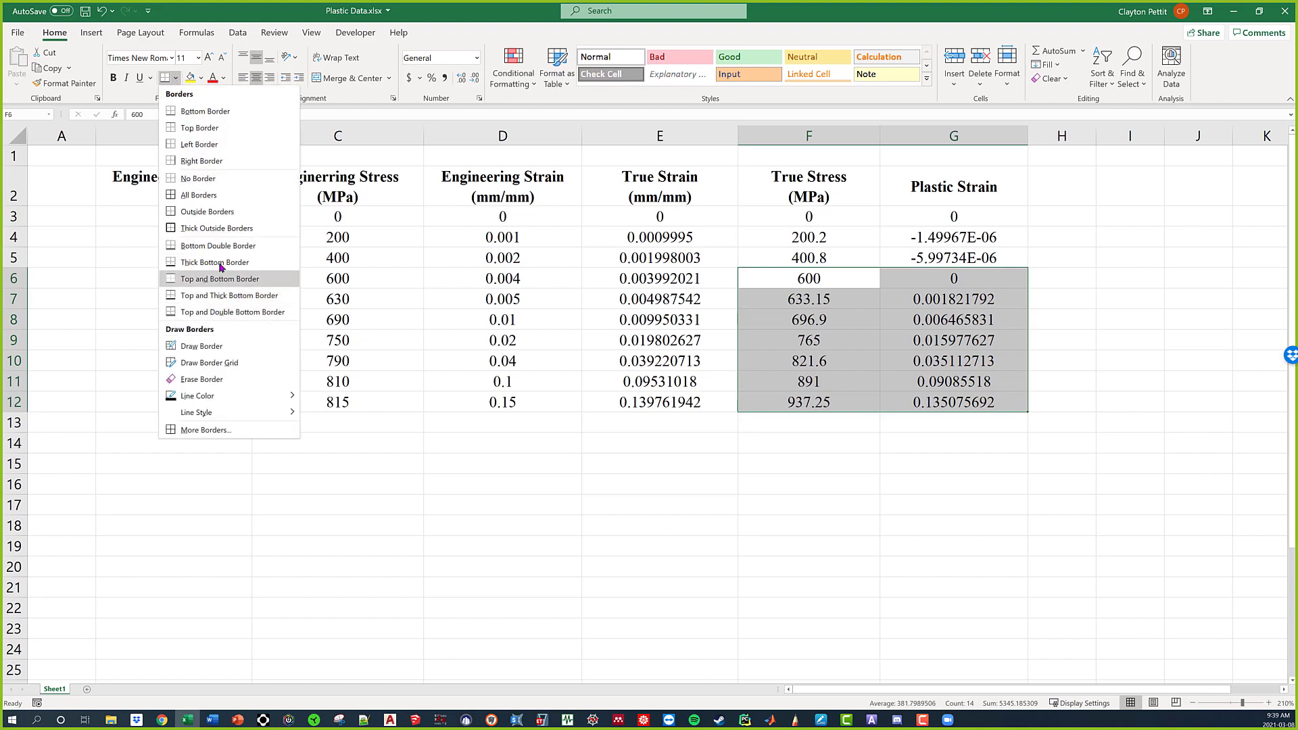
{"action": "left_click", "coordinate": [213, 228]}
{"action": "left_click", "coordinate": [1122, 327]}
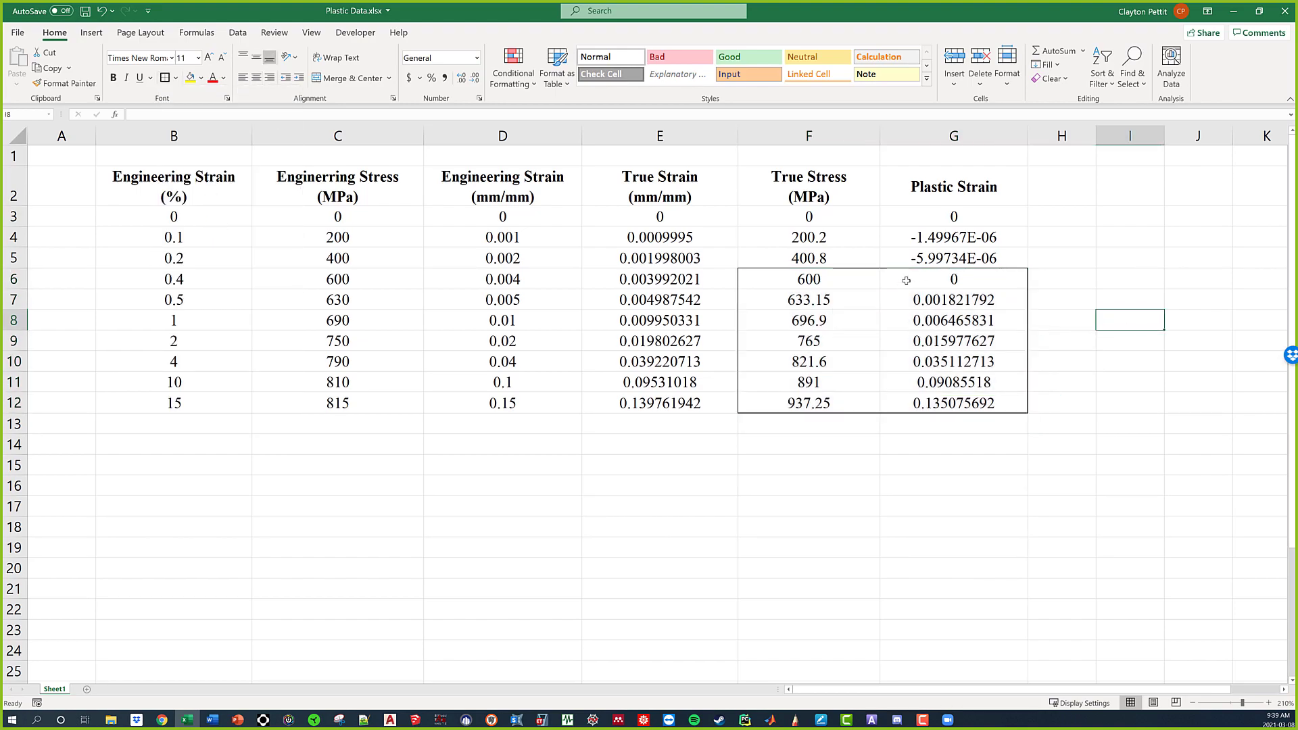
Highlight the bordered true stress and plastic strain values in F6:G12 with a yellow fill.
{"action": "left_click", "coordinate": [906, 281]}
{"action": "left_click_drag", "start_coordinate": [855, 285], "coordinate": [946, 404]}
{"action": "left_click", "coordinate": [190, 77]}
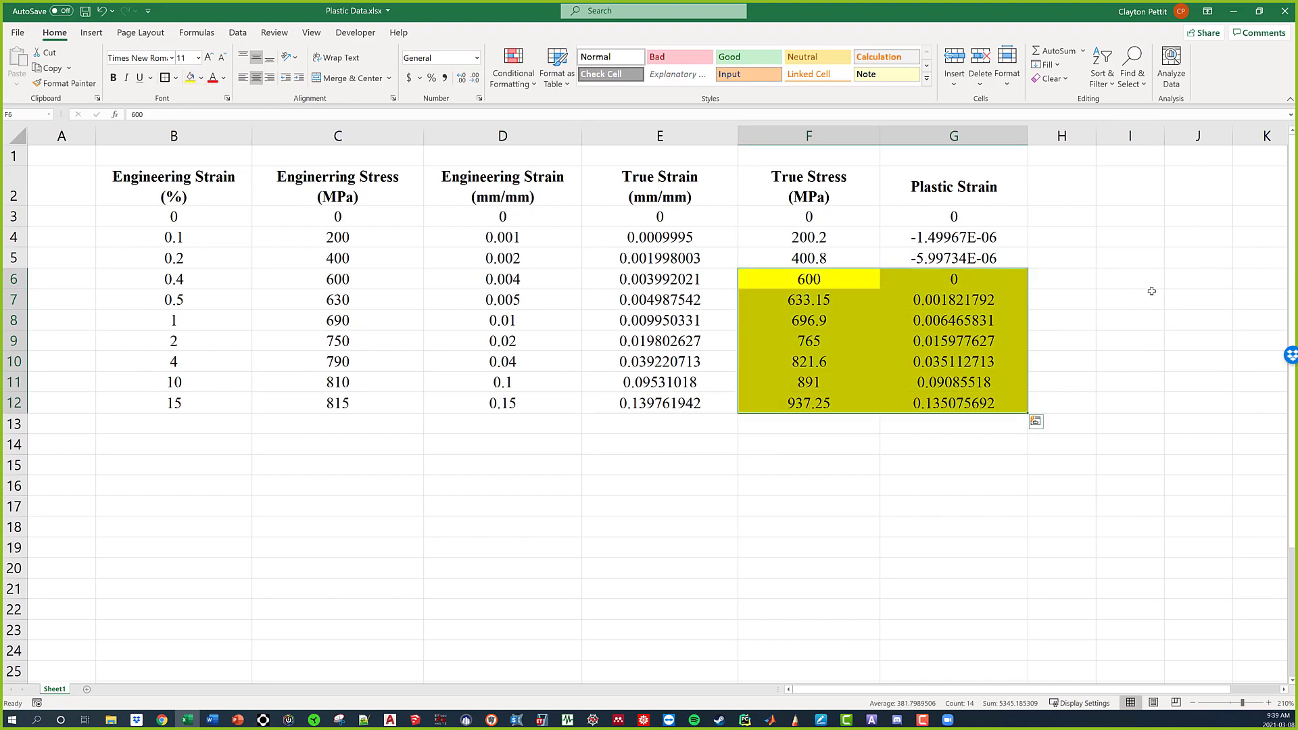
{"action": "left_click", "coordinate": [1142, 299]}
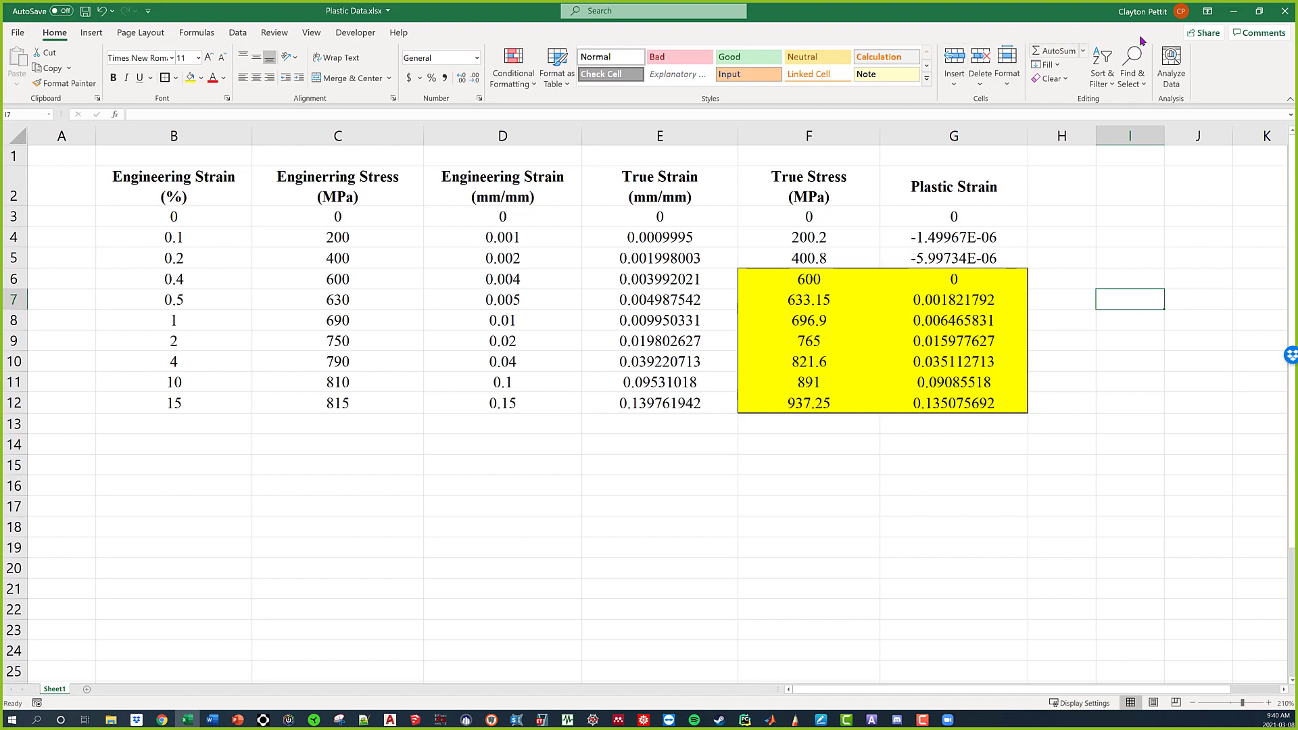
Minimize the Excel workbook and the Word document, and open the Windows display settings from the desktop.
{"action": "double_click", "coordinate": [1033, 19]}
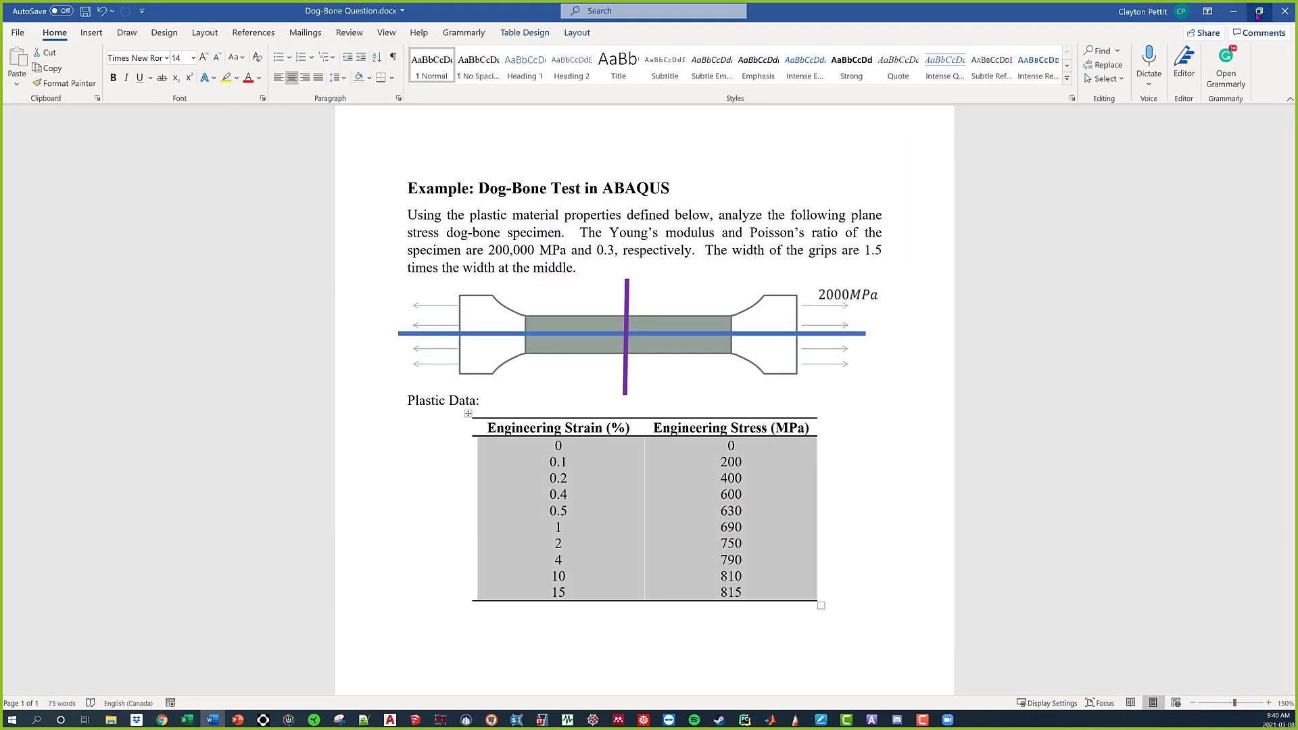
{"action": "left_click", "coordinate": [1234, 12]}
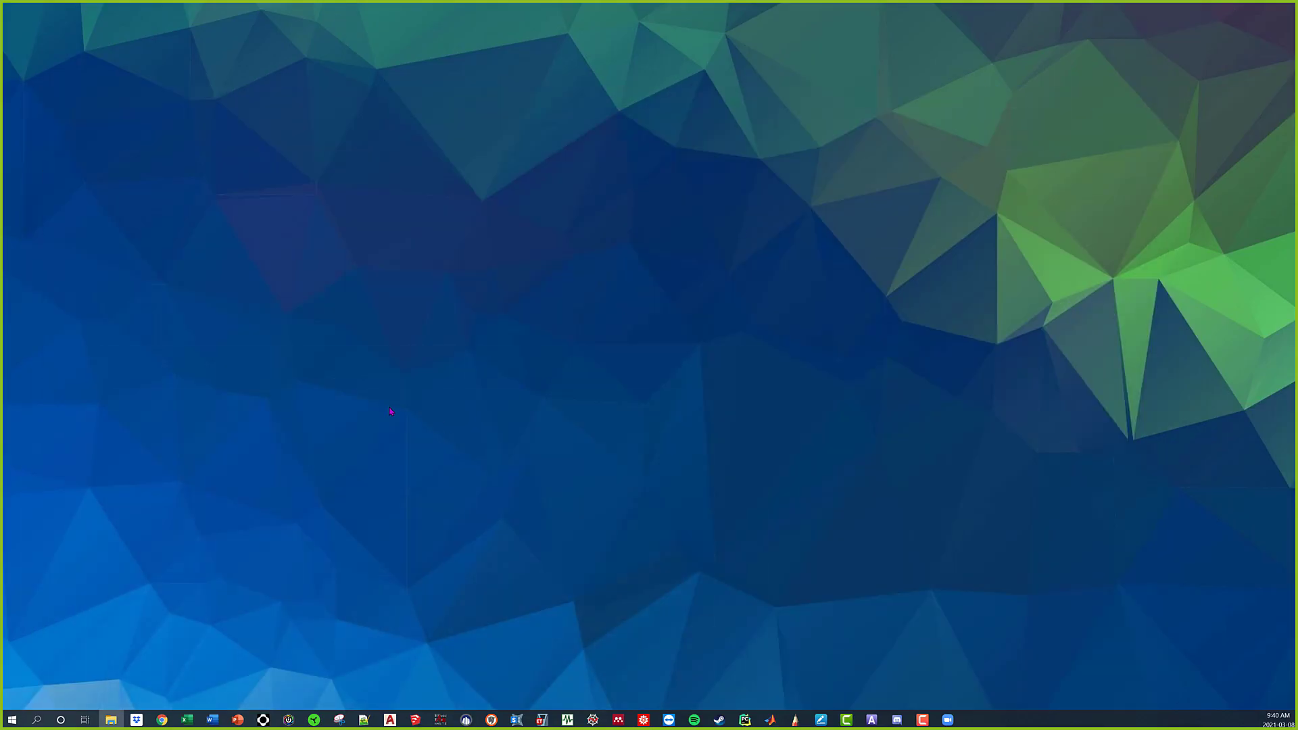
{"action": "right_click", "coordinate": [376, 400]}
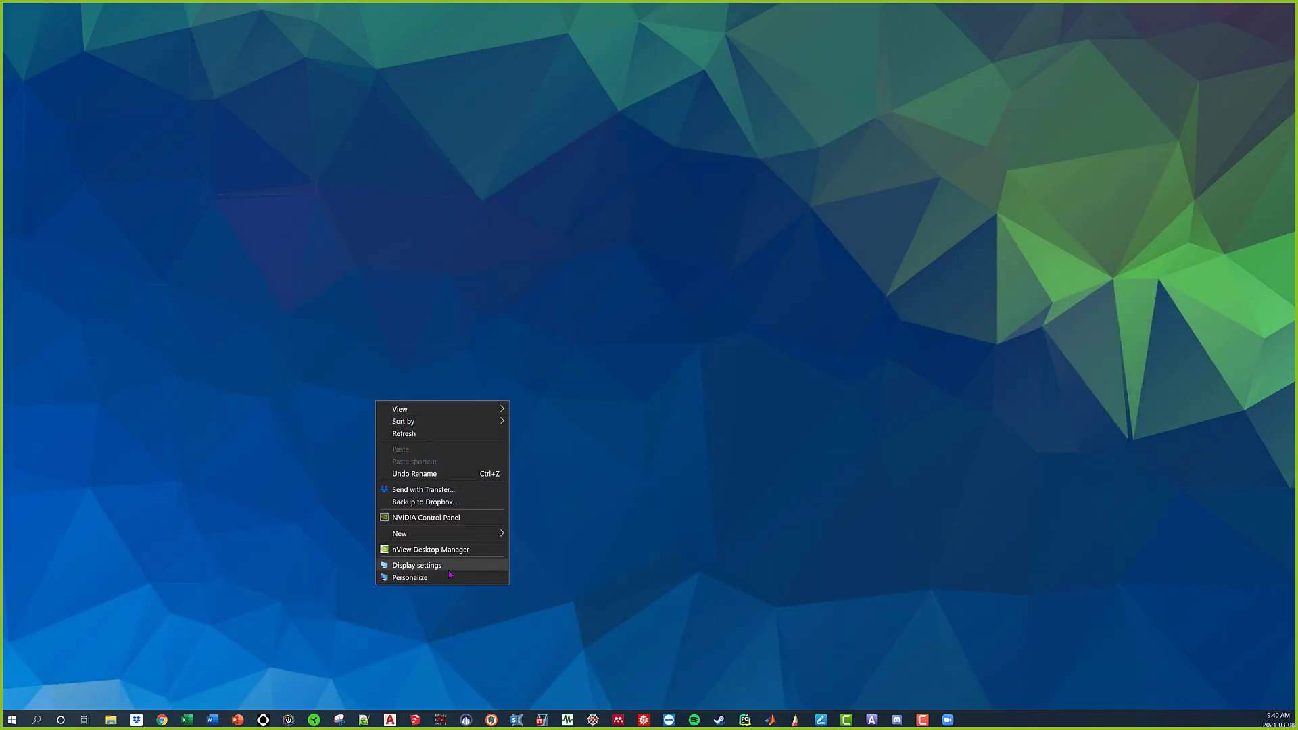
{"action": "left_click", "coordinate": [448, 568]}
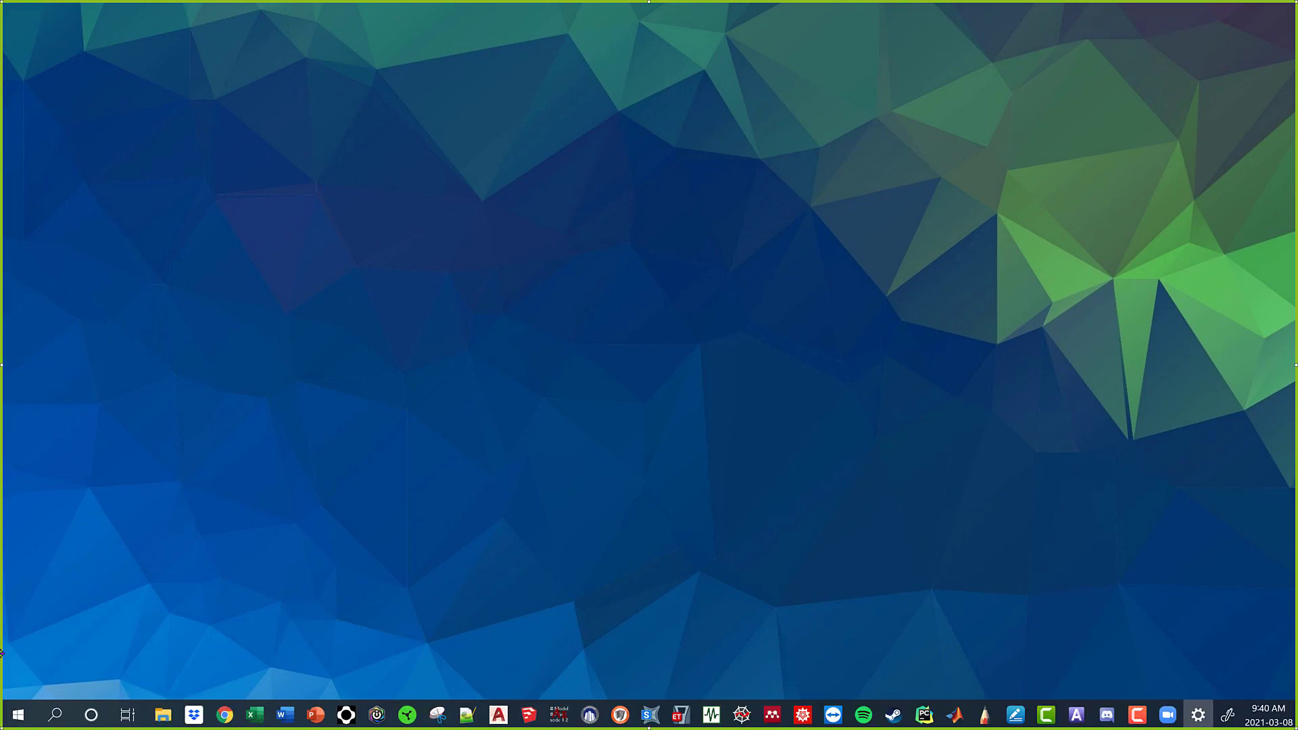
Launch Abaqus CAE and consult the dog-bone question in Word before returning to the empty Abaqus model.
{"action": "left_click", "coordinate": [18, 714]}
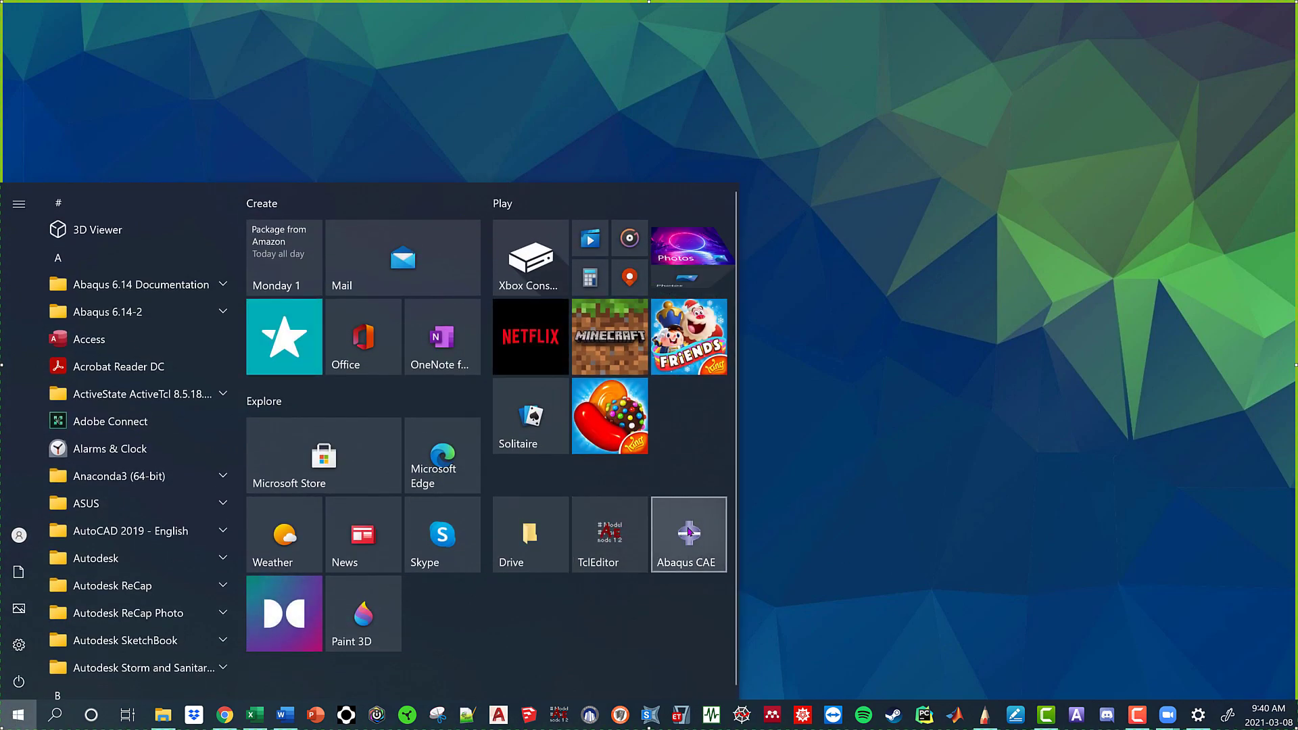
{"action": "left_click", "coordinate": [689, 532]}
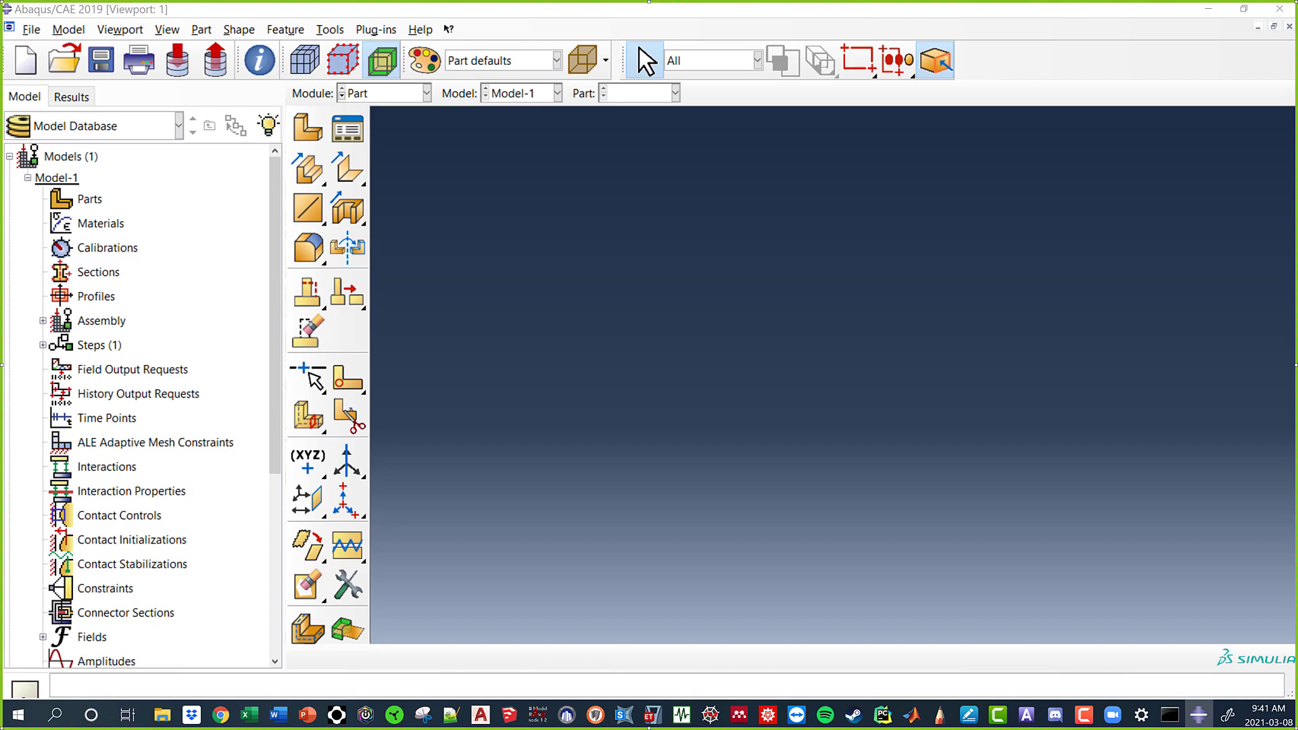
{"action": "key", "text": "alt+Tab"}
{"action": "scroll", "coordinate": [640, 371], "scroll_direction": "down", "scroll_amount": 2}
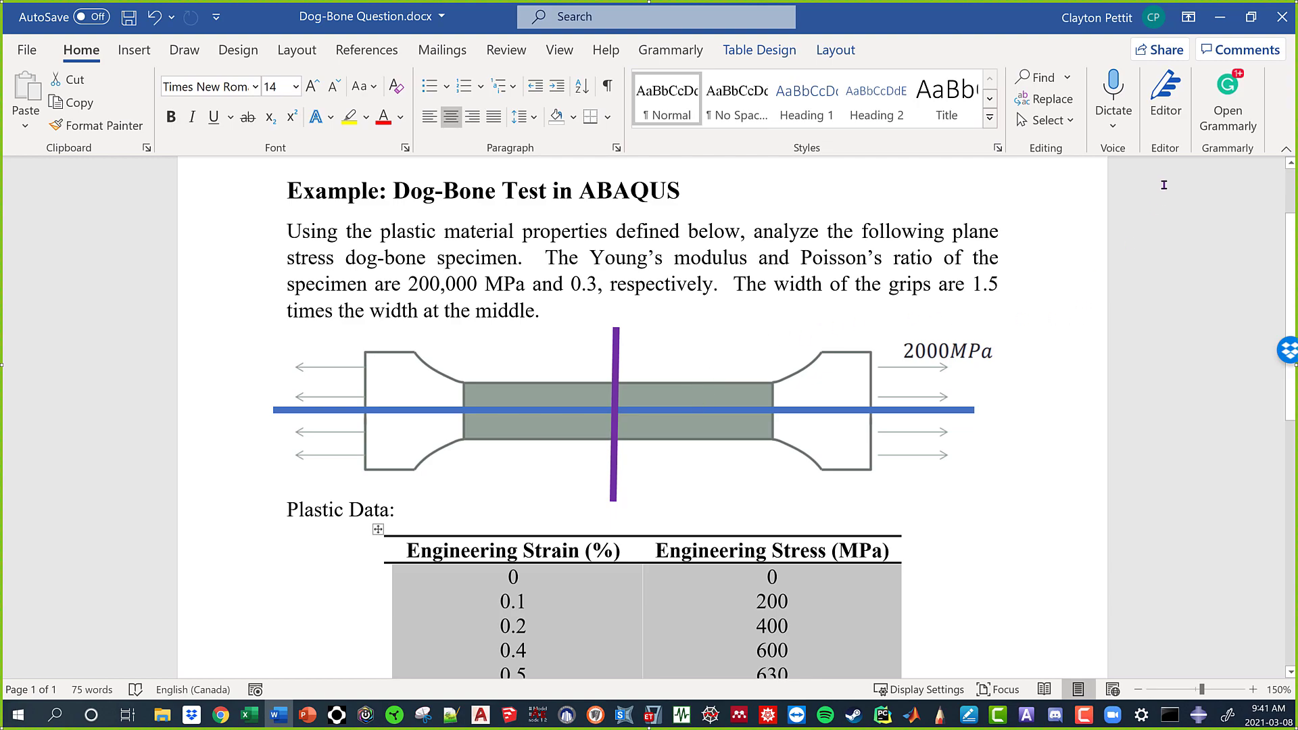
{"action": "left_click", "coordinate": [1219, 17]}
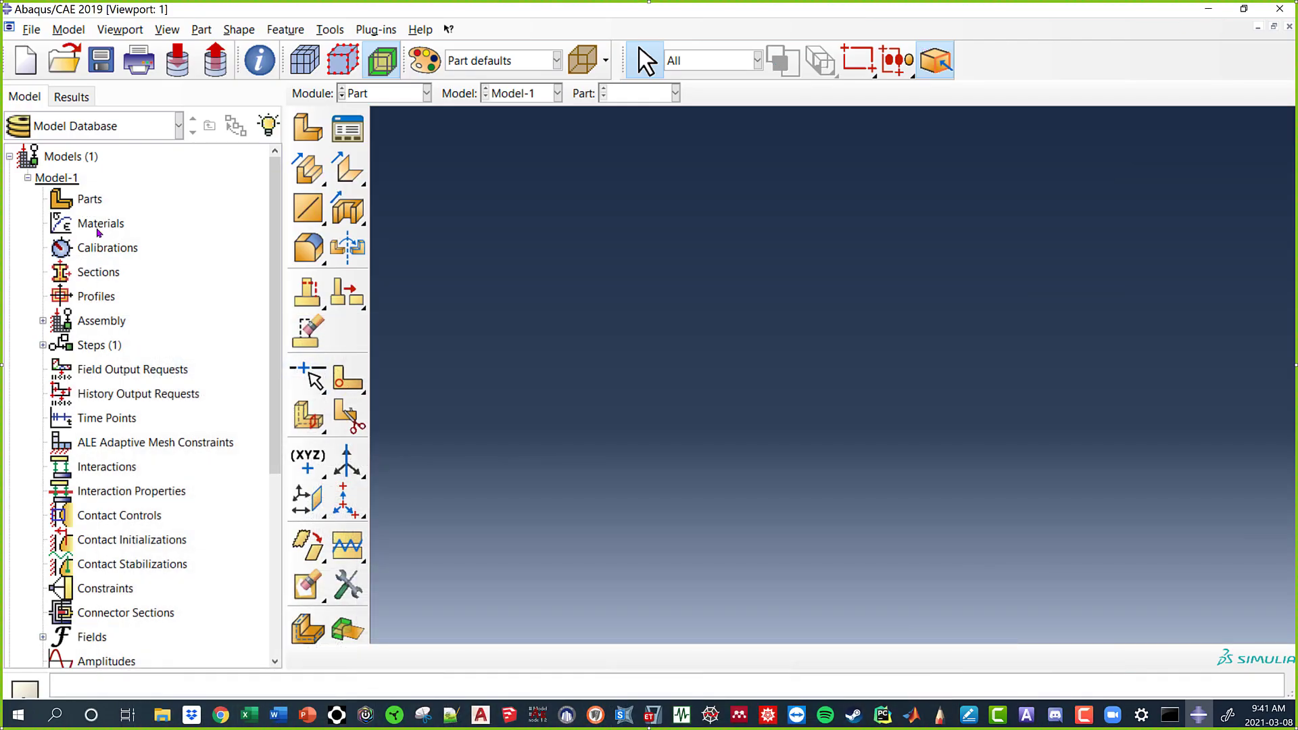
Create a 2D planar deformable shell part named DogBone with an approximate size of 200.
{"action": "double_click", "coordinate": [89, 200]}
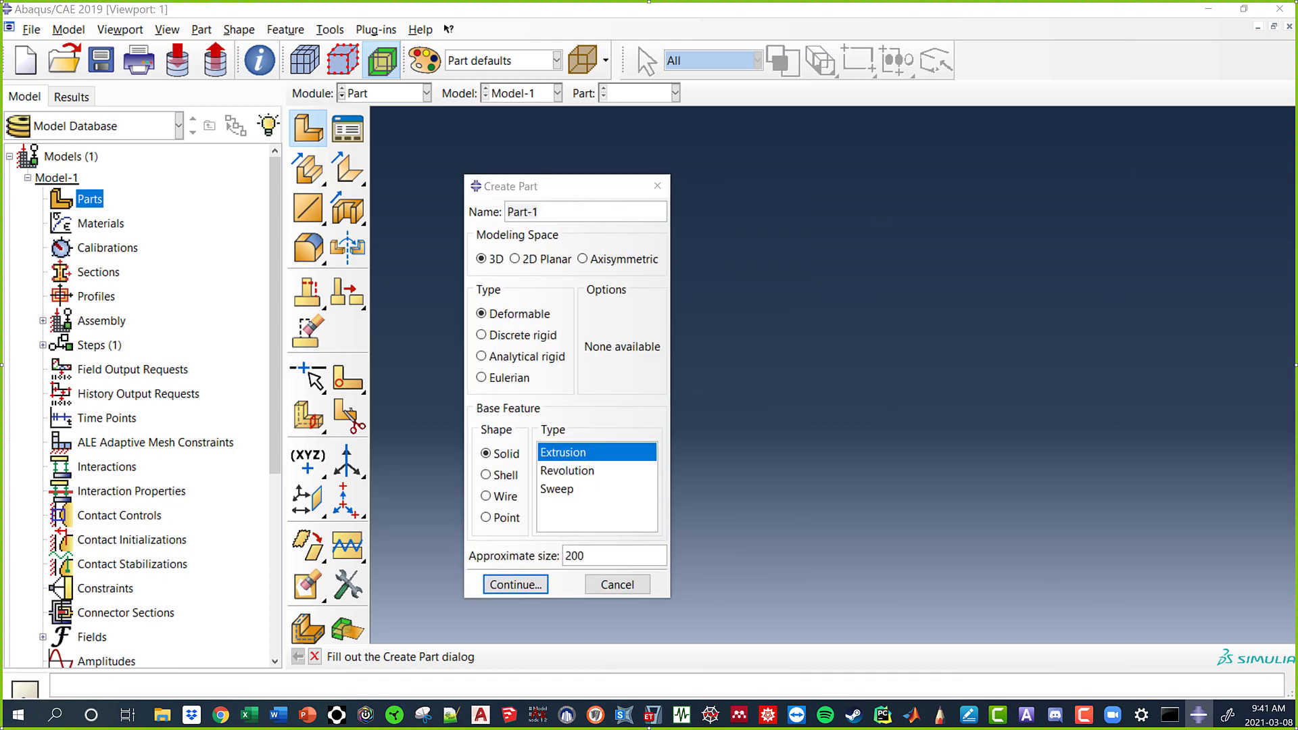
{"action": "left_click_drag", "start_coordinate": [494, 186], "coordinate": [646, 153]}
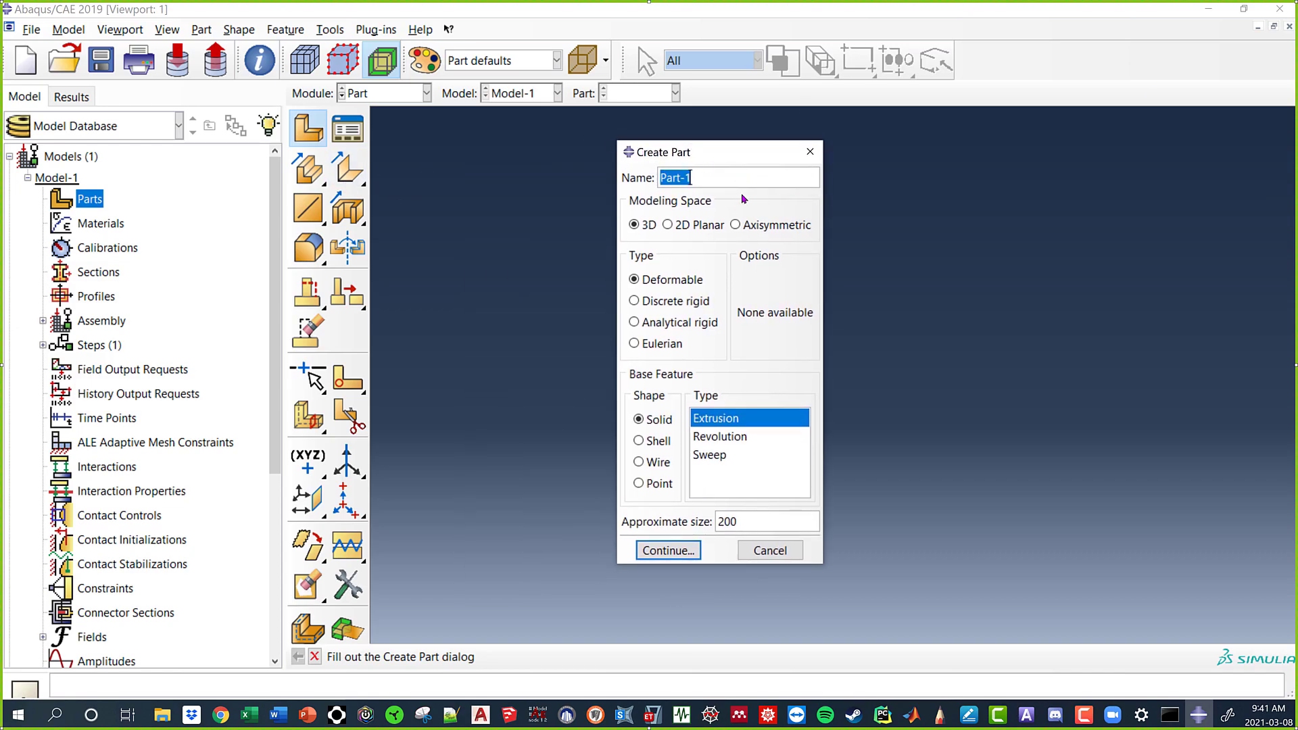
{"action": "type", "text": "DogBone"}
{"action": "left_click", "coordinate": [711, 225]}
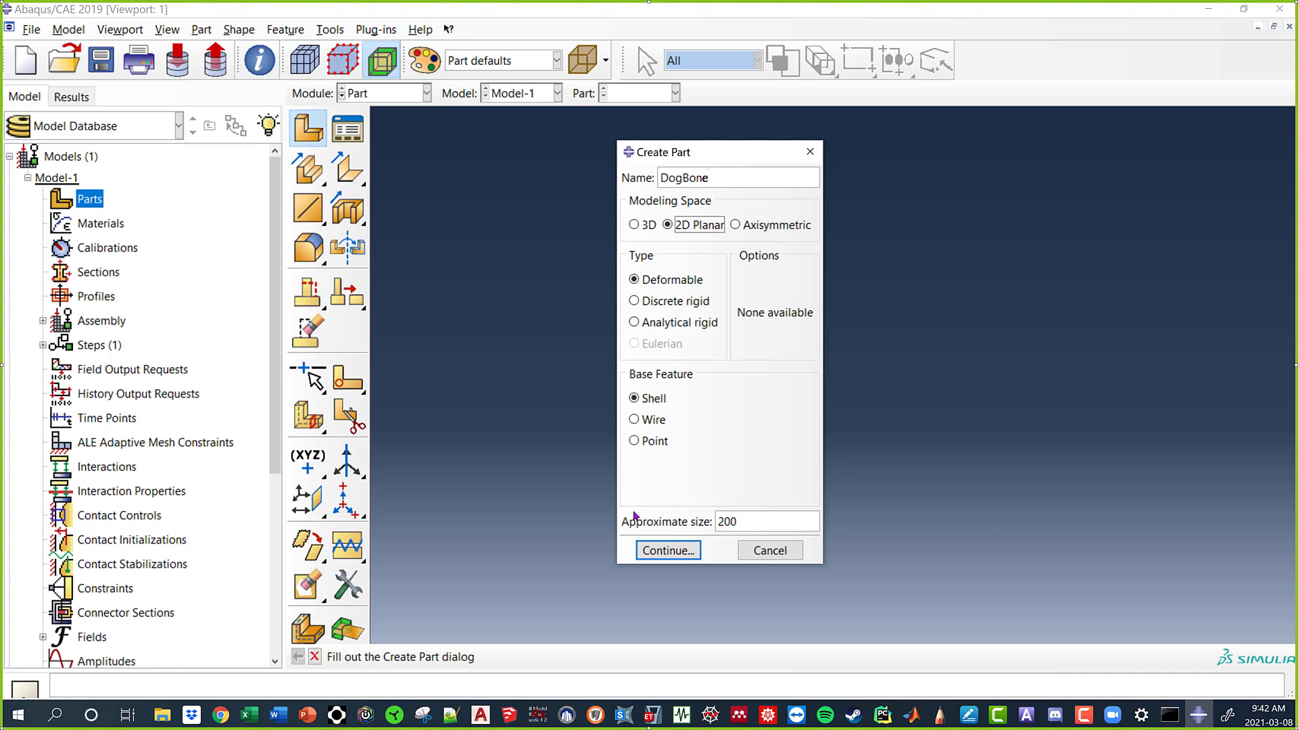
{"action": "left_click", "coordinate": [670, 551]}
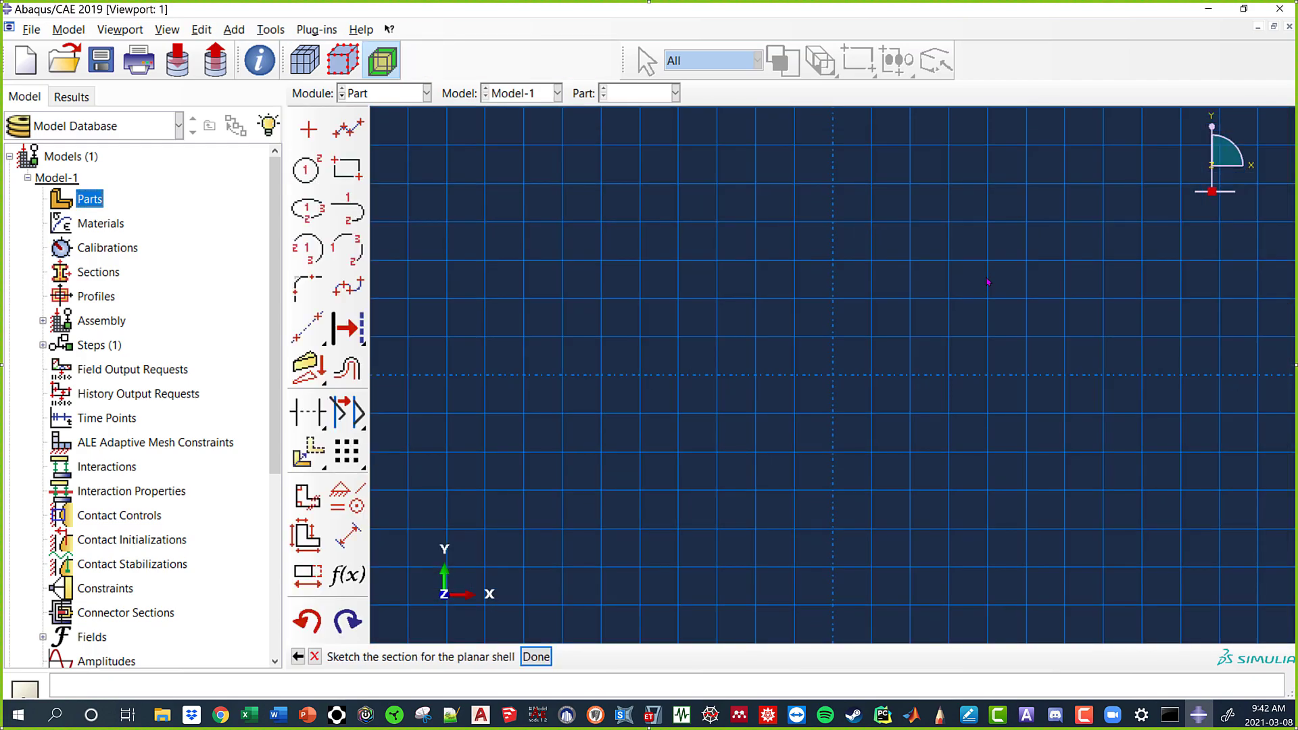
Sketch the horizontal symmetry line of the dog-bone from 0,0 to 225,0.
{"action": "mouse_move", "coordinate": [987, 282]}
{"action": "middle_mouse_down", "text": "ctrl+alt"}
{"action": "mouse_move", "coordinate": [718, 365]}
{"action": "mouse_move", "coordinate": [831, 363]}
{"action": "middle_mouse_up", "text": "ctrl+alt"}
{"action": "scroll", "coordinate": [831, 363], "scroll_direction": "down", "scroll_amount": 2}
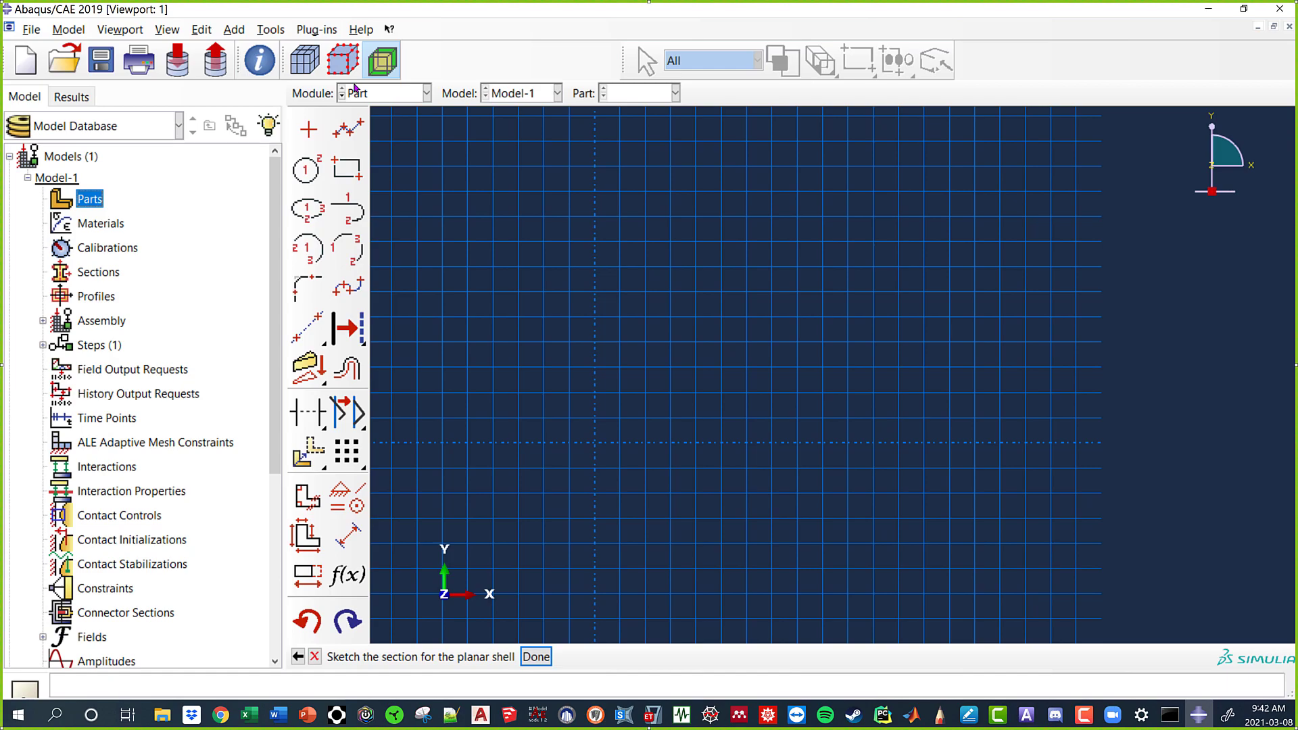
{"action": "left_click", "coordinate": [349, 136]}
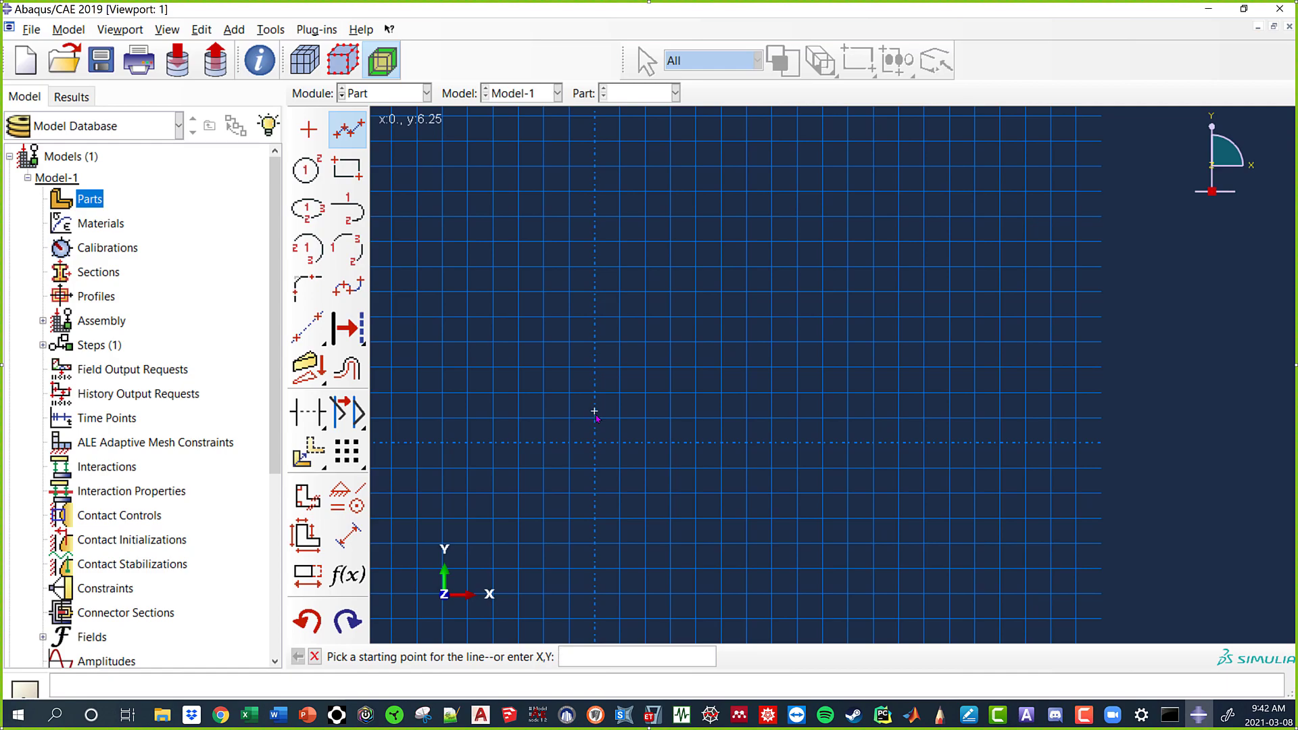
{"action": "type", "text": "0,0"}
{"action": "key", "text": "Return"}
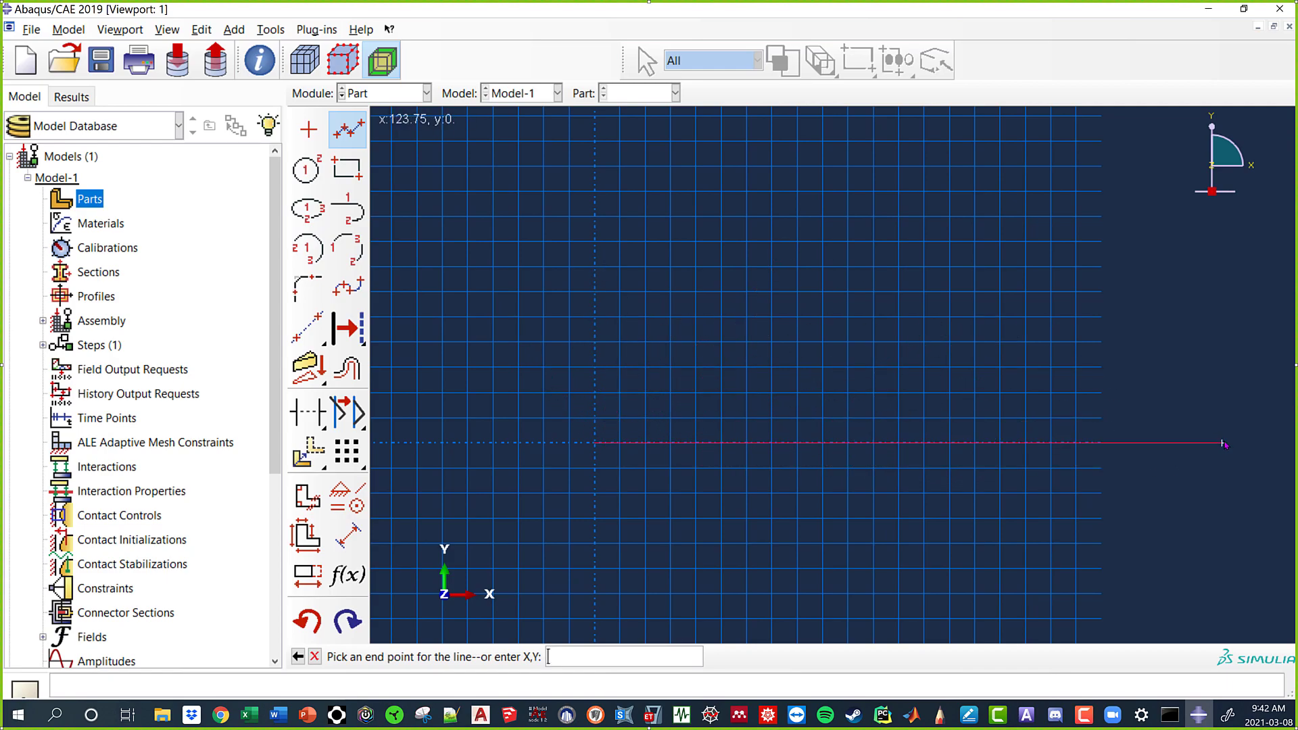
{"action": "type", "text": "225,0"}
{"action": "key", "text": "Return"}
{"action": "middle_click_drag", "start_coordinate": [818, 427], "coordinate": [845, 426], "text": "ctrl+alt"}
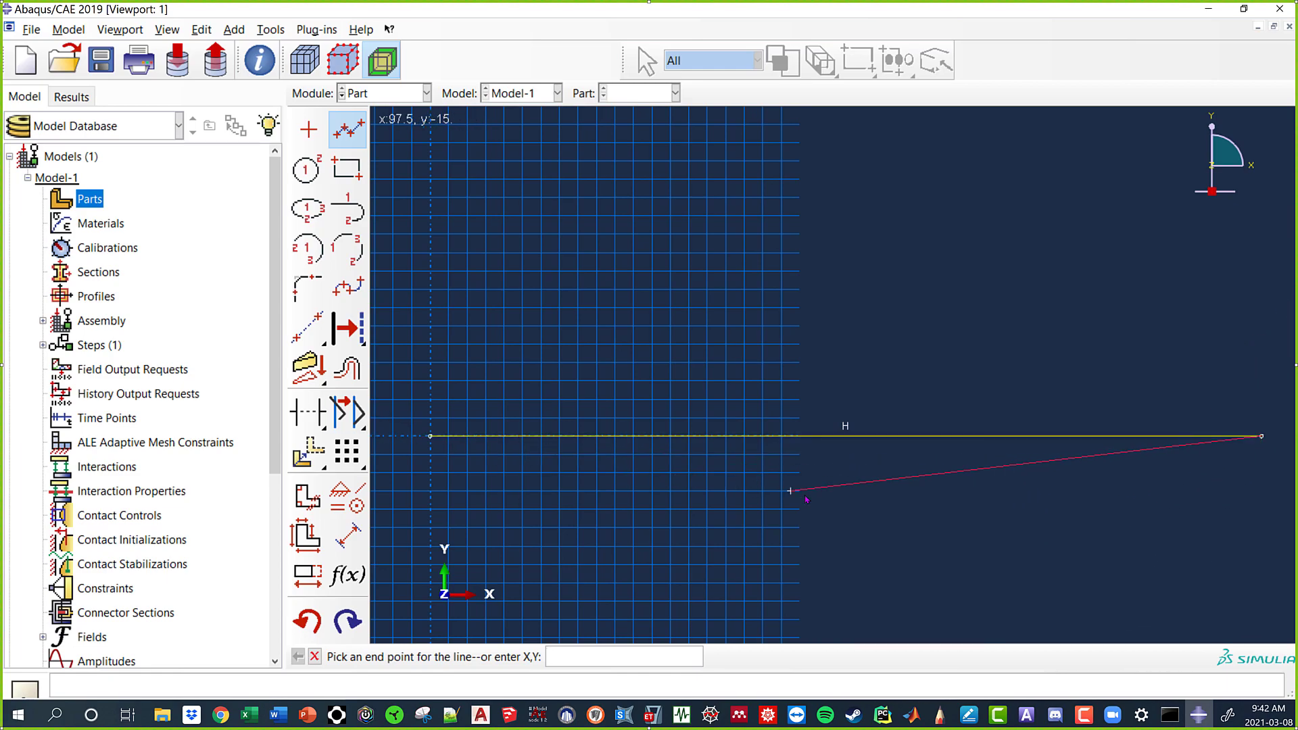
{"action": "key", "text": "Escape"}
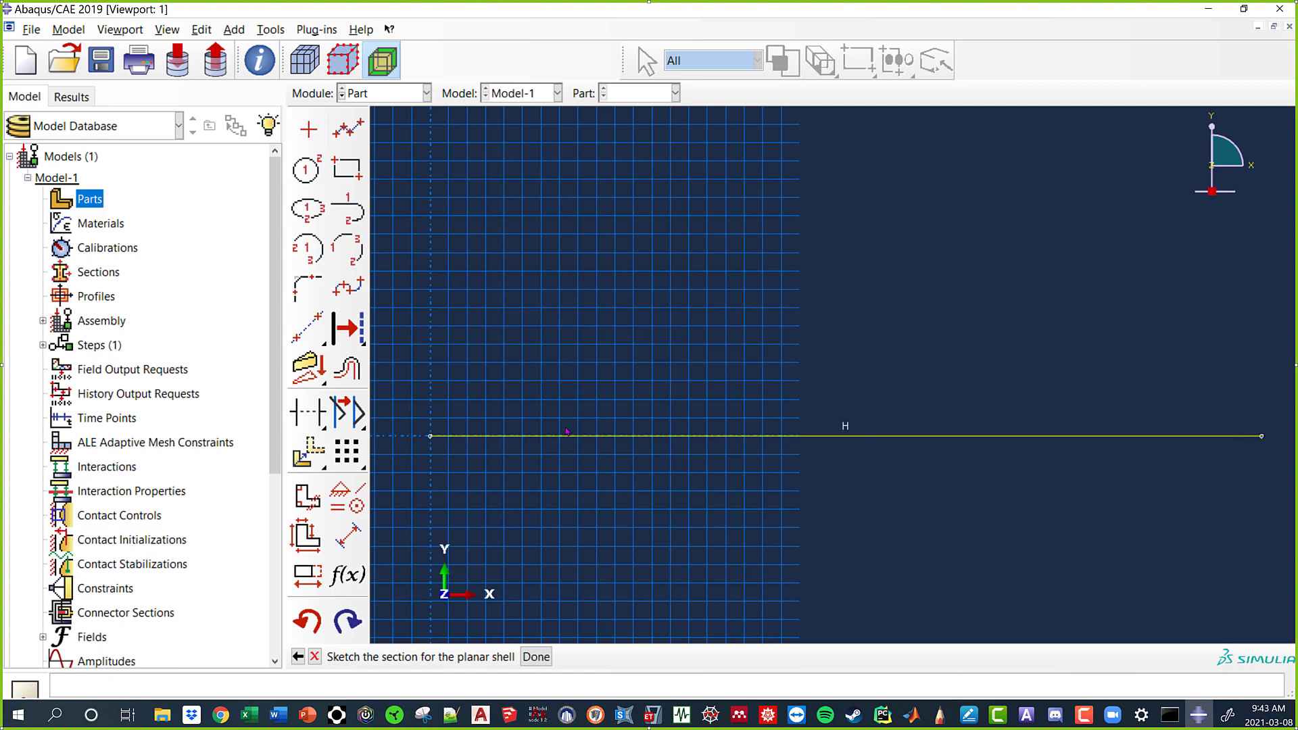
Sketch a vertical line from the origin up to 0,50.
{"action": "left_click", "coordinate": [347, 128]}
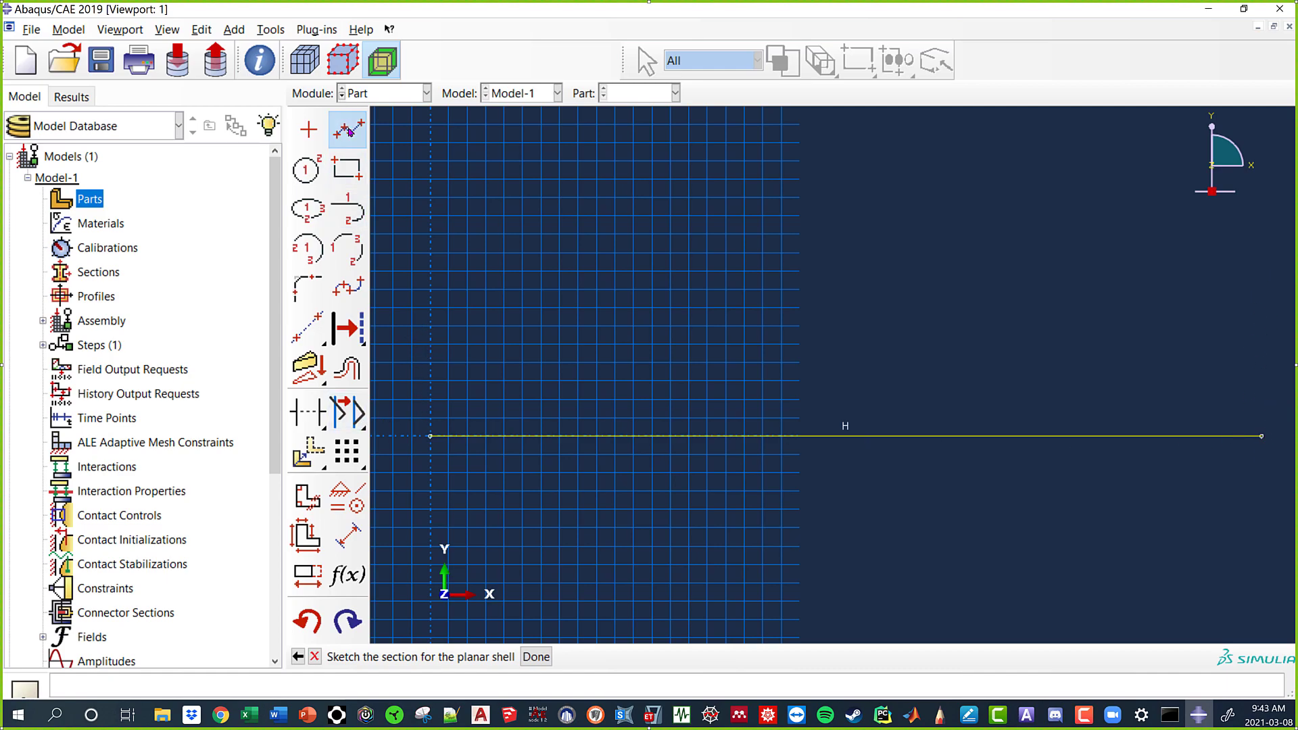
{"action": "left_click", "coordinate": [429, 438]}
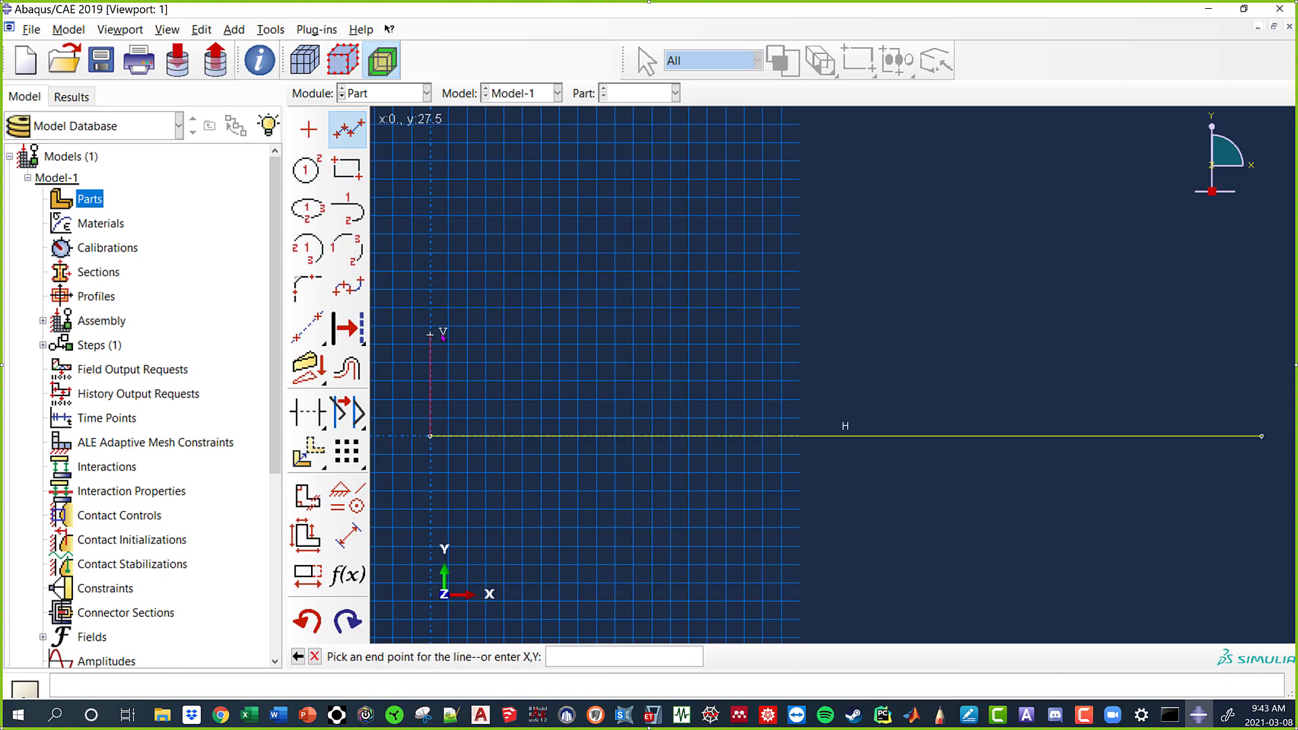
{"action": "type", "text": "0,50"}
{"action": "key", "text": "Return"}
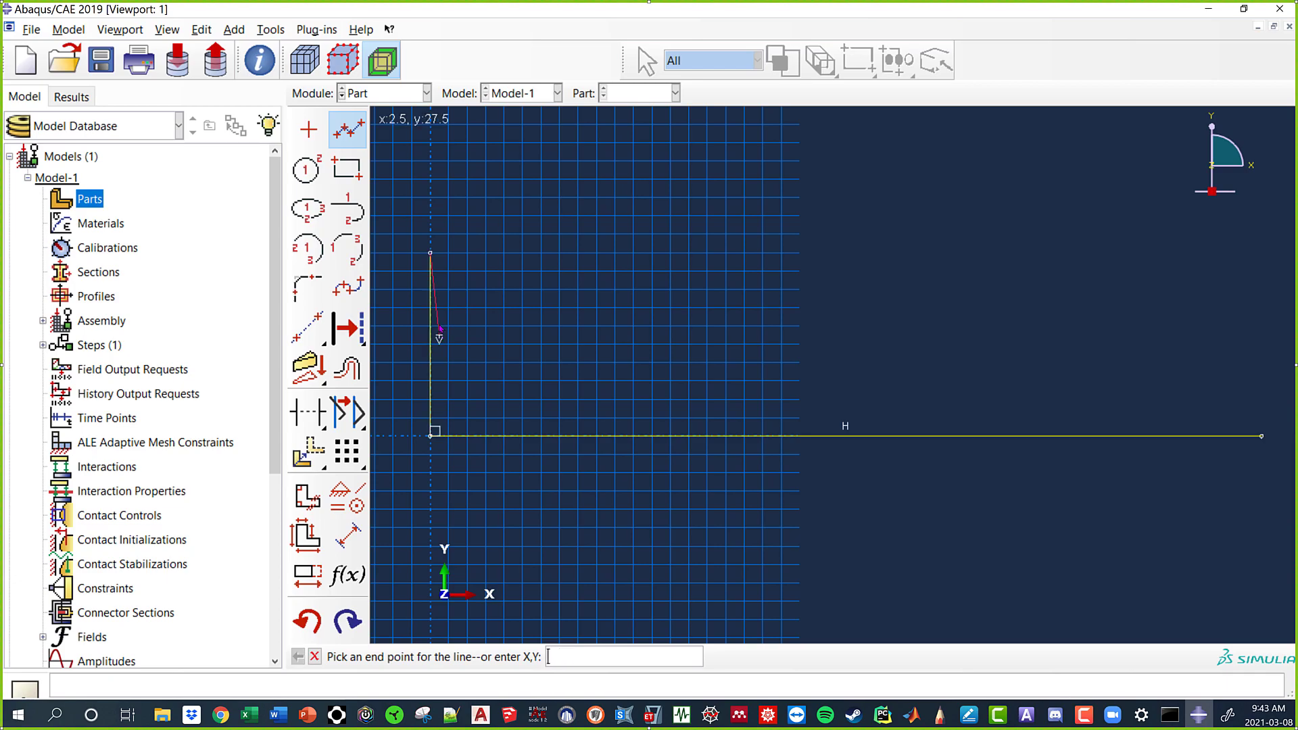
{"action": "key", "text": "Escape"}
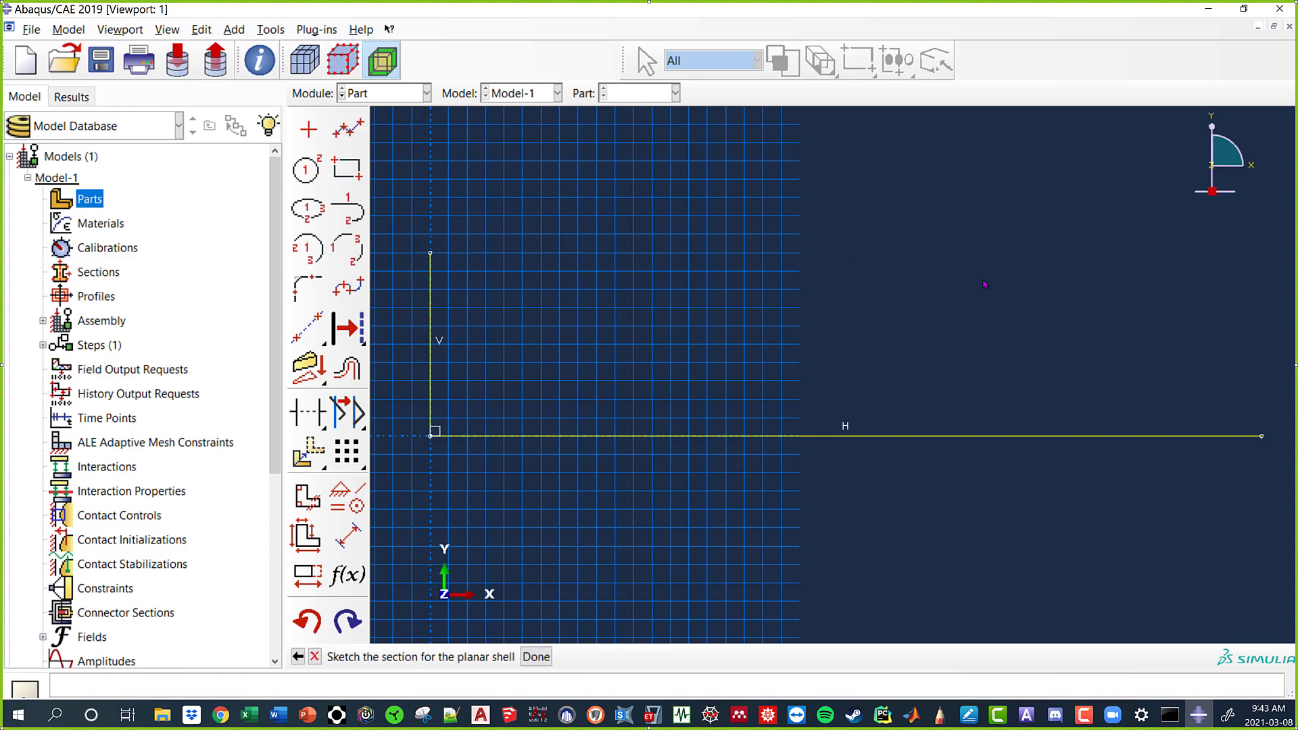
Sketch the vertical grip edge of the dog-bone from the symmetry line's far end at 225,0 up to 225,75.
{"action": "mouse_move", "coordinate": [1050, 270]}
{"action": "middle_mouse_down", "text": "ctrl+alt"}
{"action": "mouse_move", "coordinate": [1027, 310]}
{"action": "mouse_move", "coordinate": [1037, 342]}
{"action": "middle_mouse_up", "text": "ctrl+alt"}
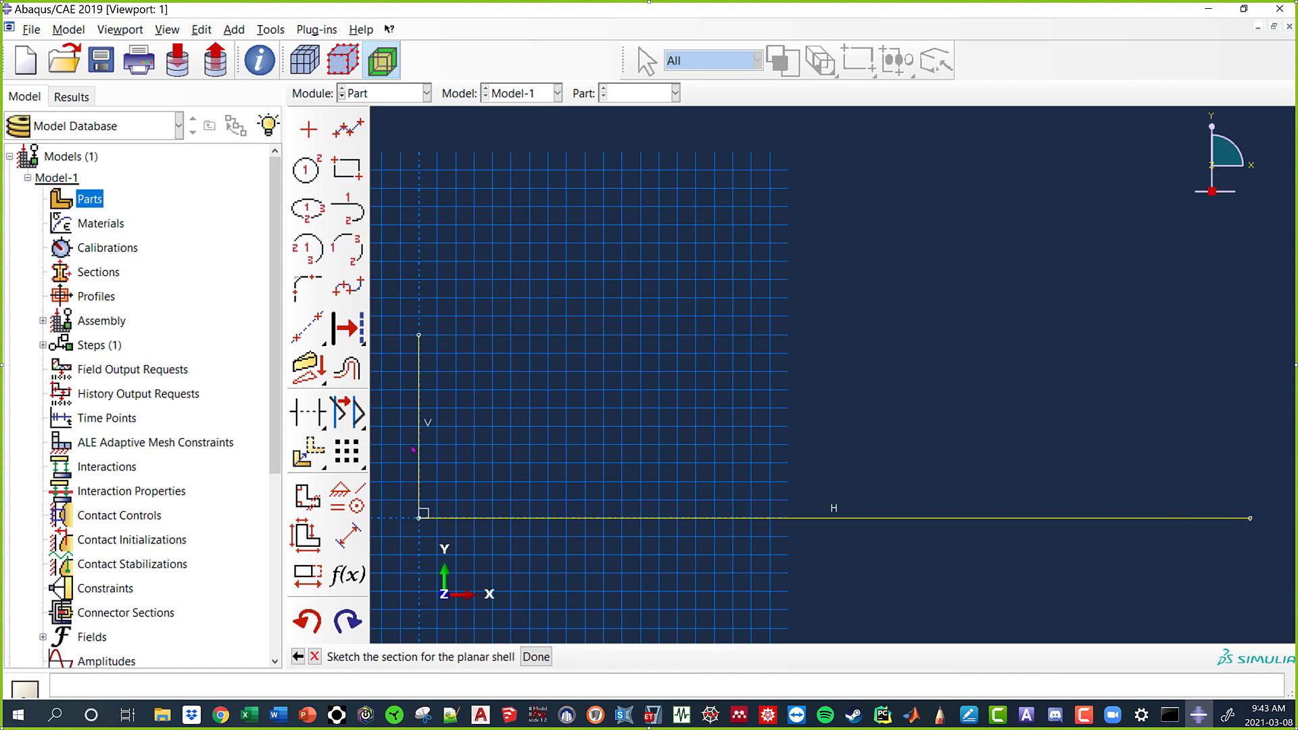
{"action": "left_click", "coordinate": [348, 128]}
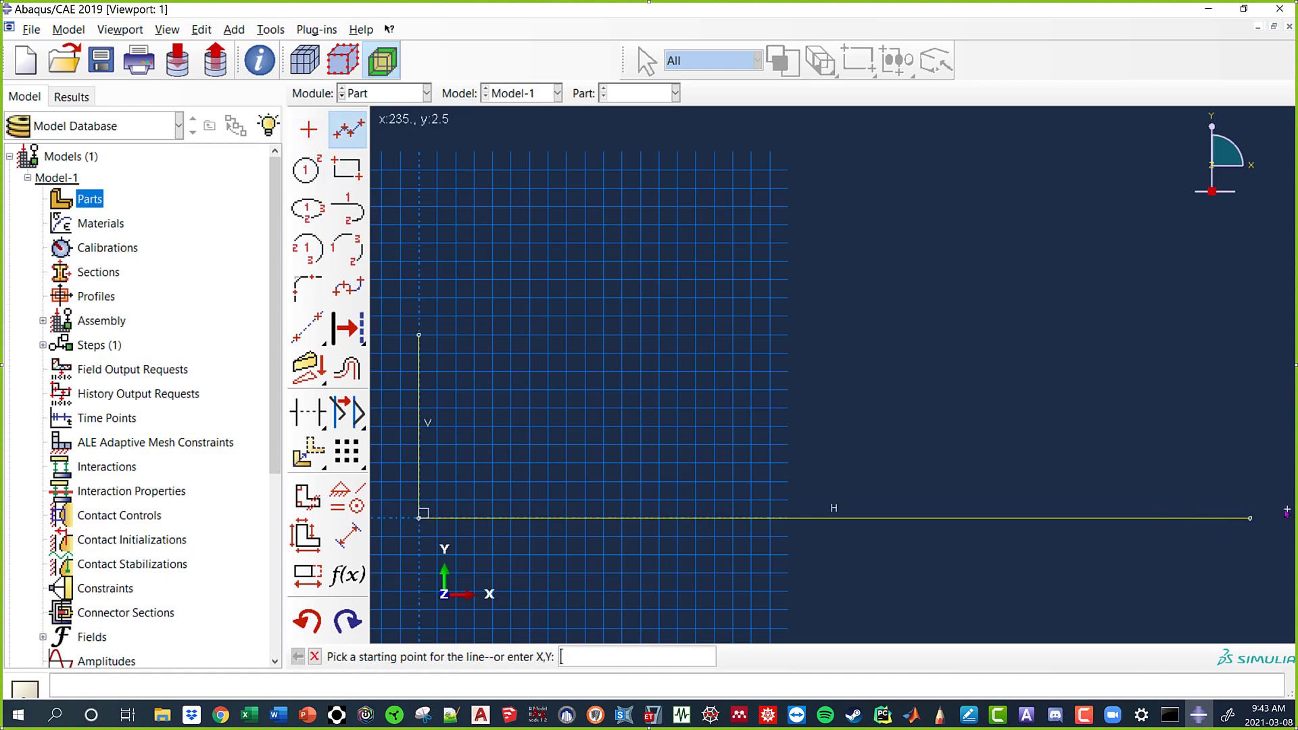
{"action": "left_click", "coordinate": [1249, 518]}
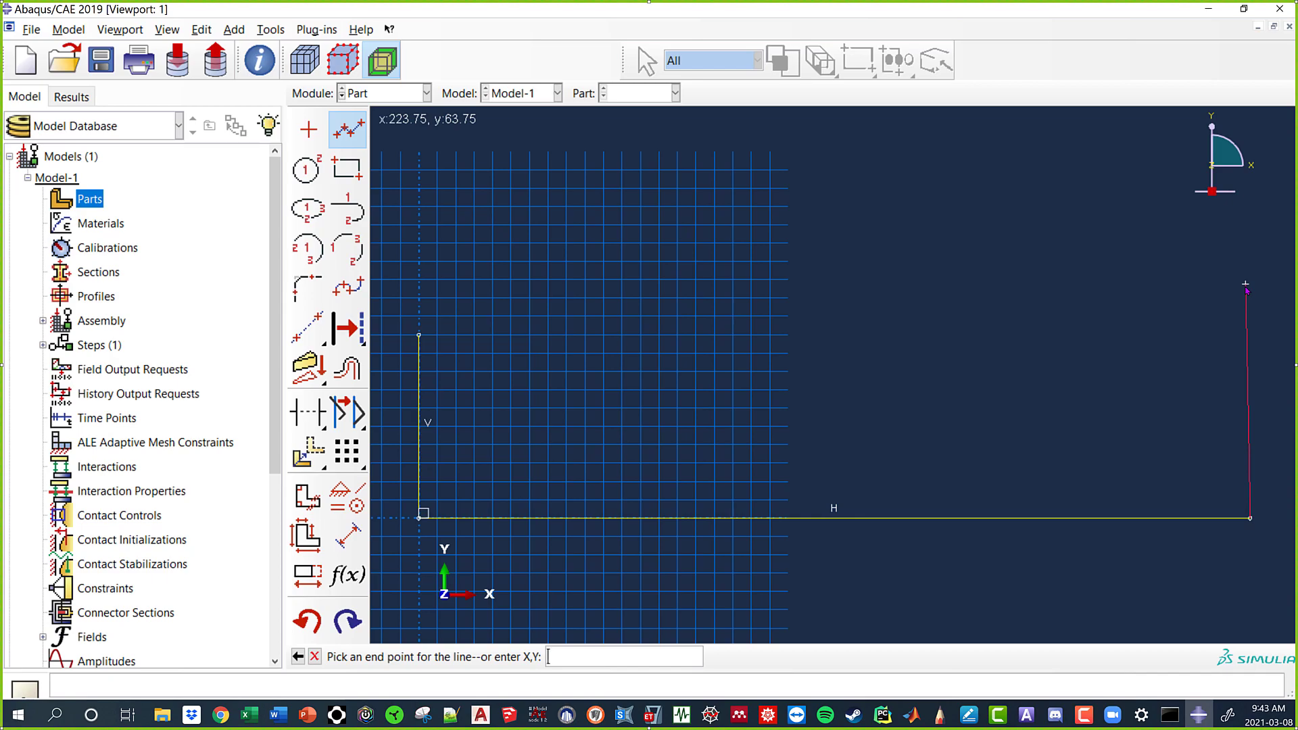
{"action": "type", "text": "225,75"}
{"action": "key", "text": "Return"}
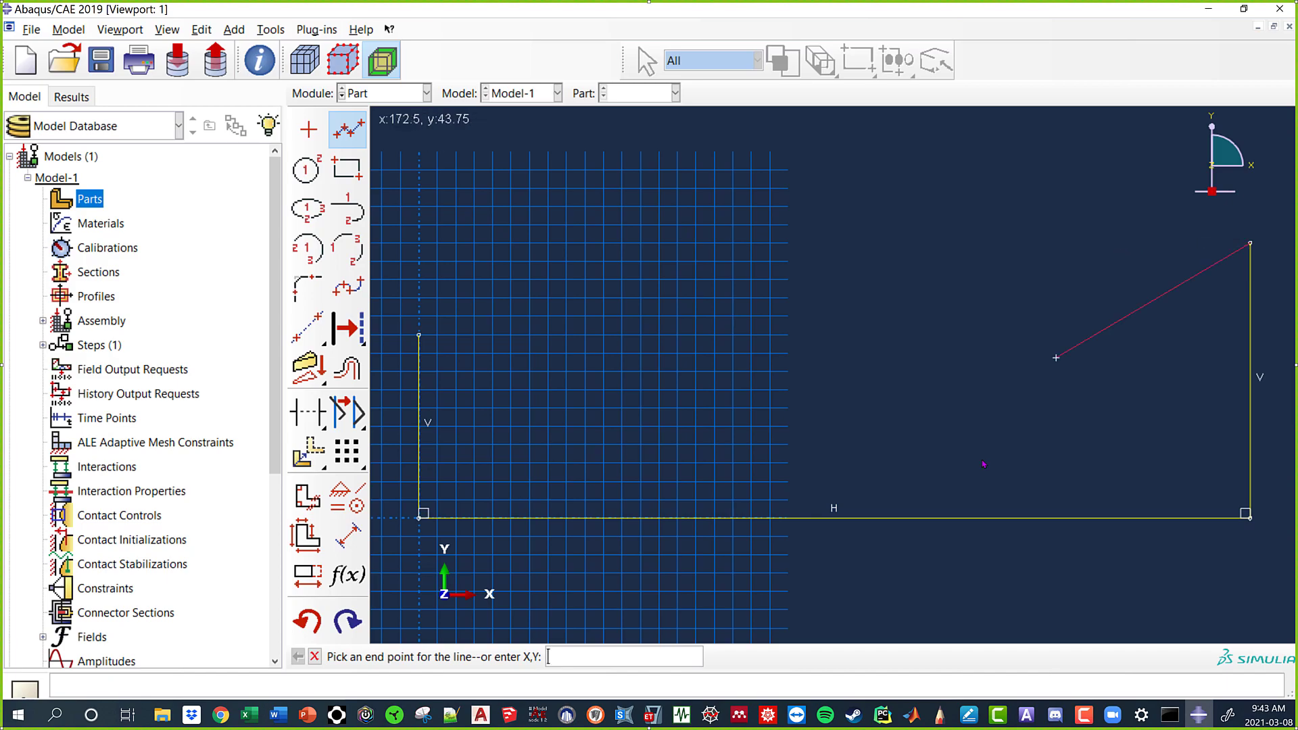
{"action": "type", "text": "200,75"}
{"action": "key", "text": "Return"}
{"action": "middle_click", "coordinate": [1145, 275]}
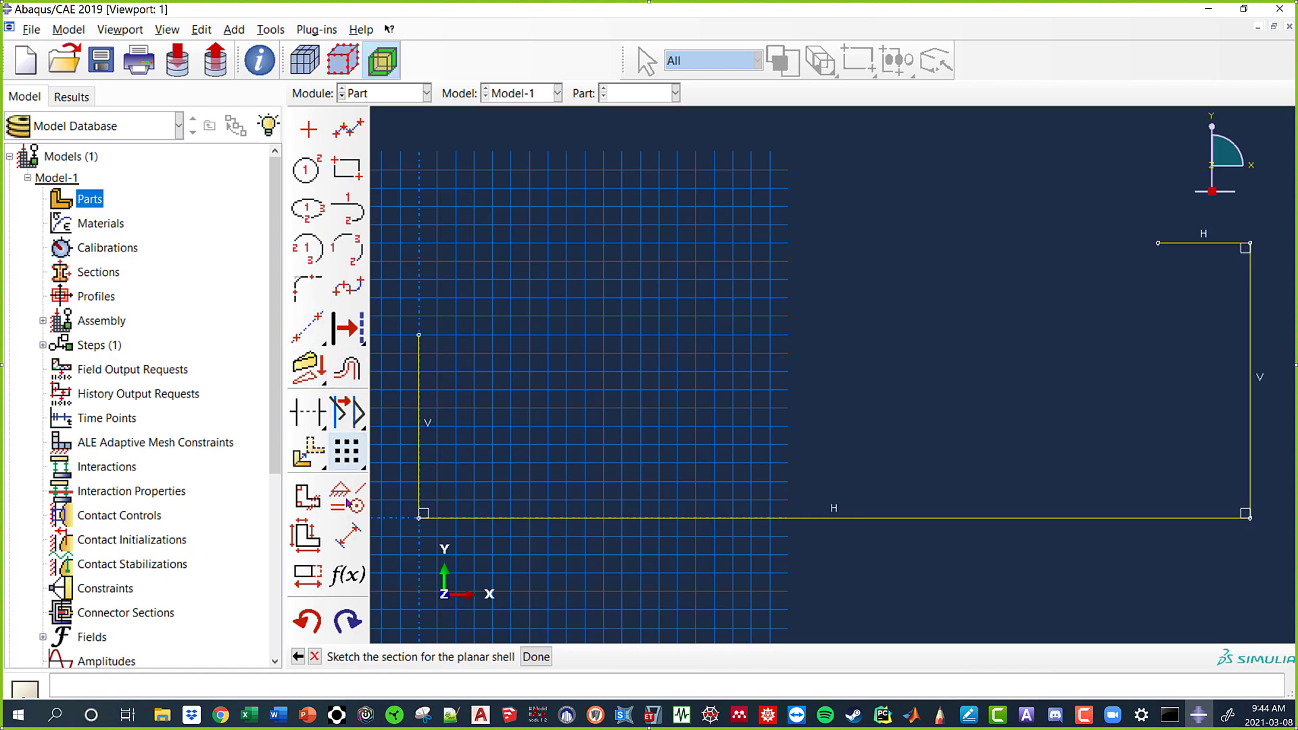
{"action": "left_click", "coordinate": [312, 627]}
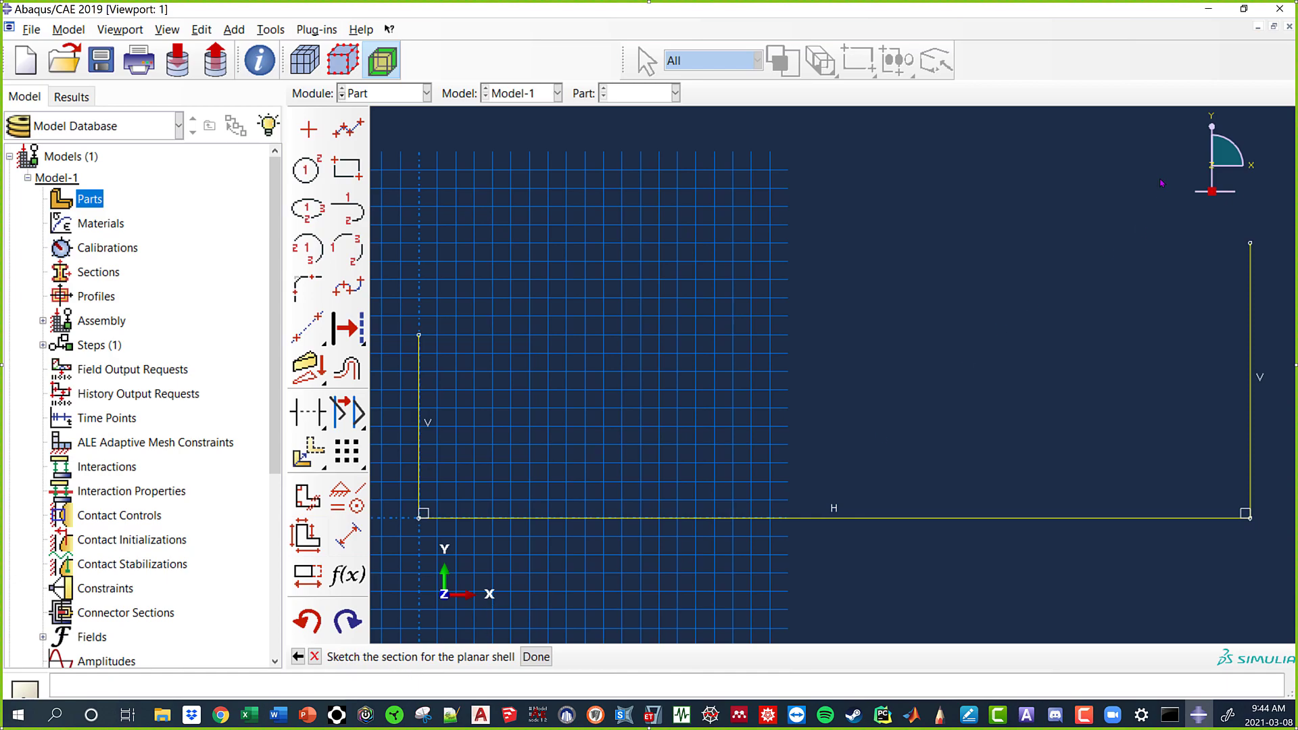
Sketch the horizontal upper edge of the grip from 225,75 to 175,75.
{"action": "left_click", "coordinate": [348, 133]}
{"action": "left_click", "coordinate": [1250, 243]}
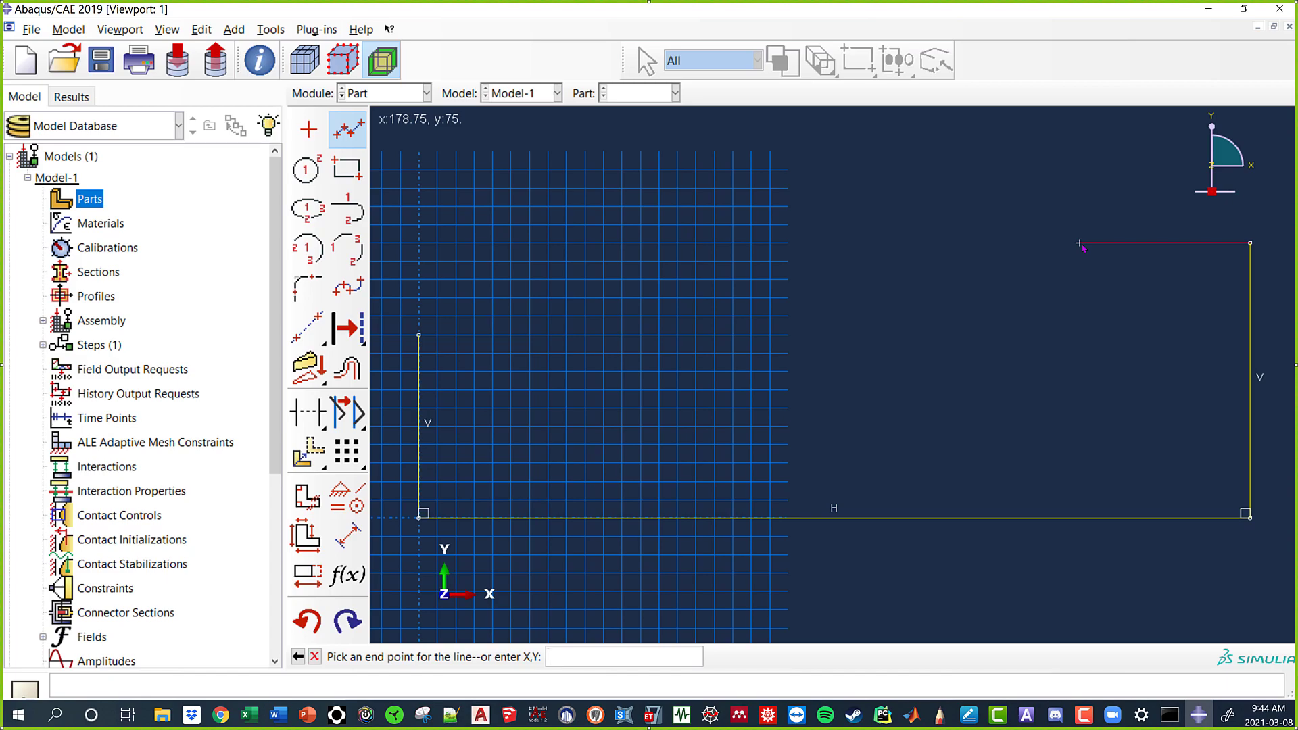
{"action": "type", "text": "175,75"}
{"action": "key", "text": "Return"}
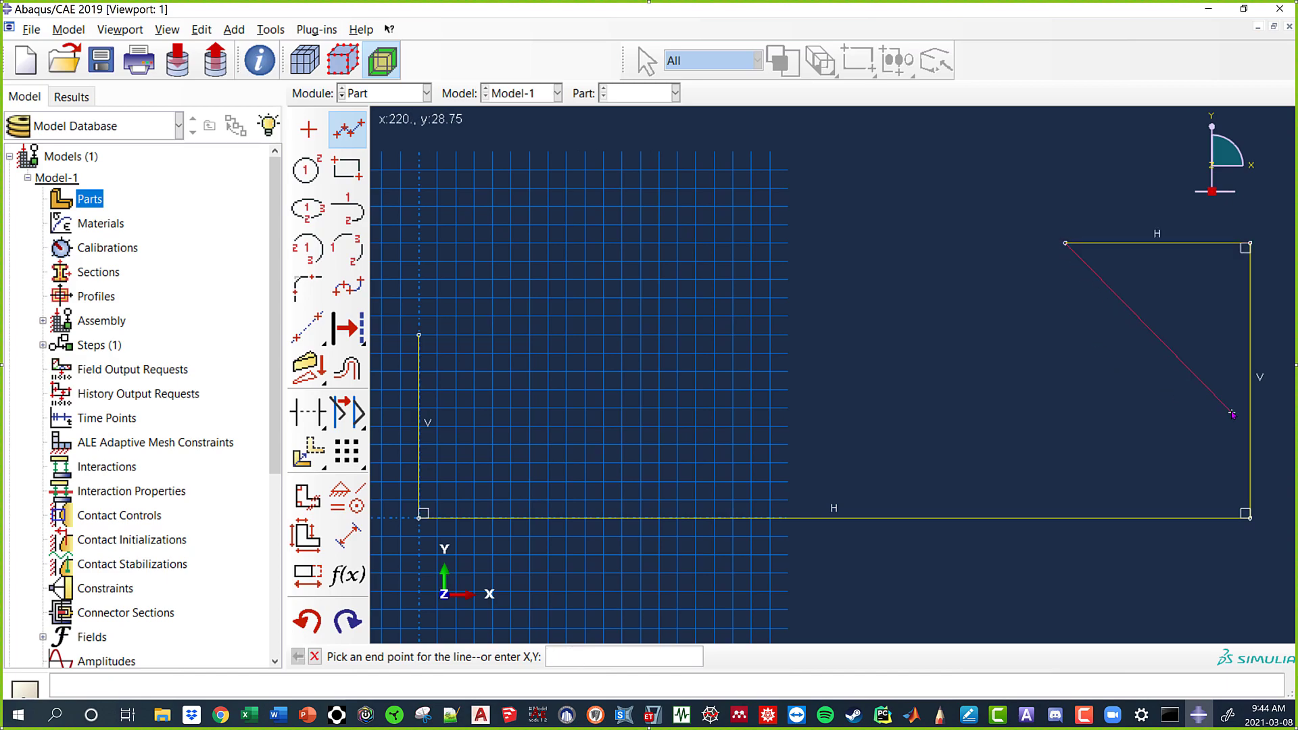
{"action": "key", "text": "Escape"}
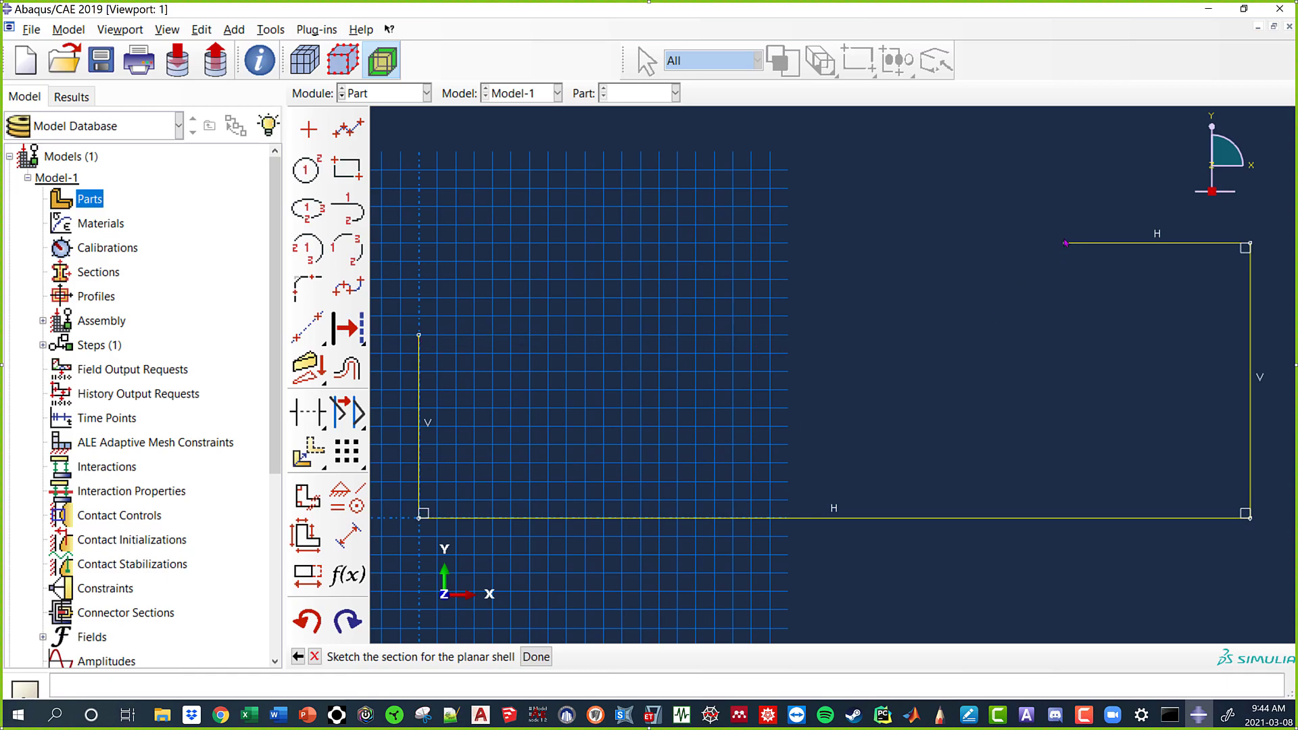
{"action": "left_click", "coordinate": [348, 129]}
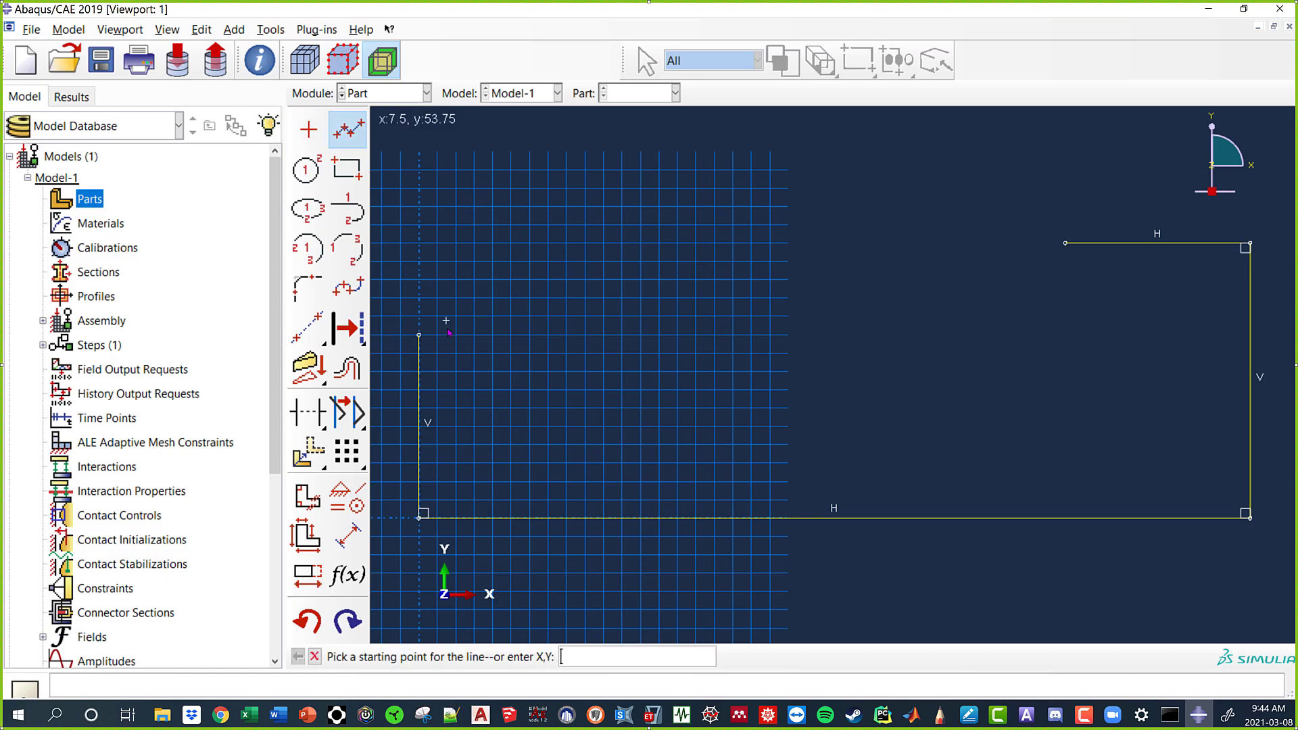
{"action": "left_click", "coordinate": [419, 334]}
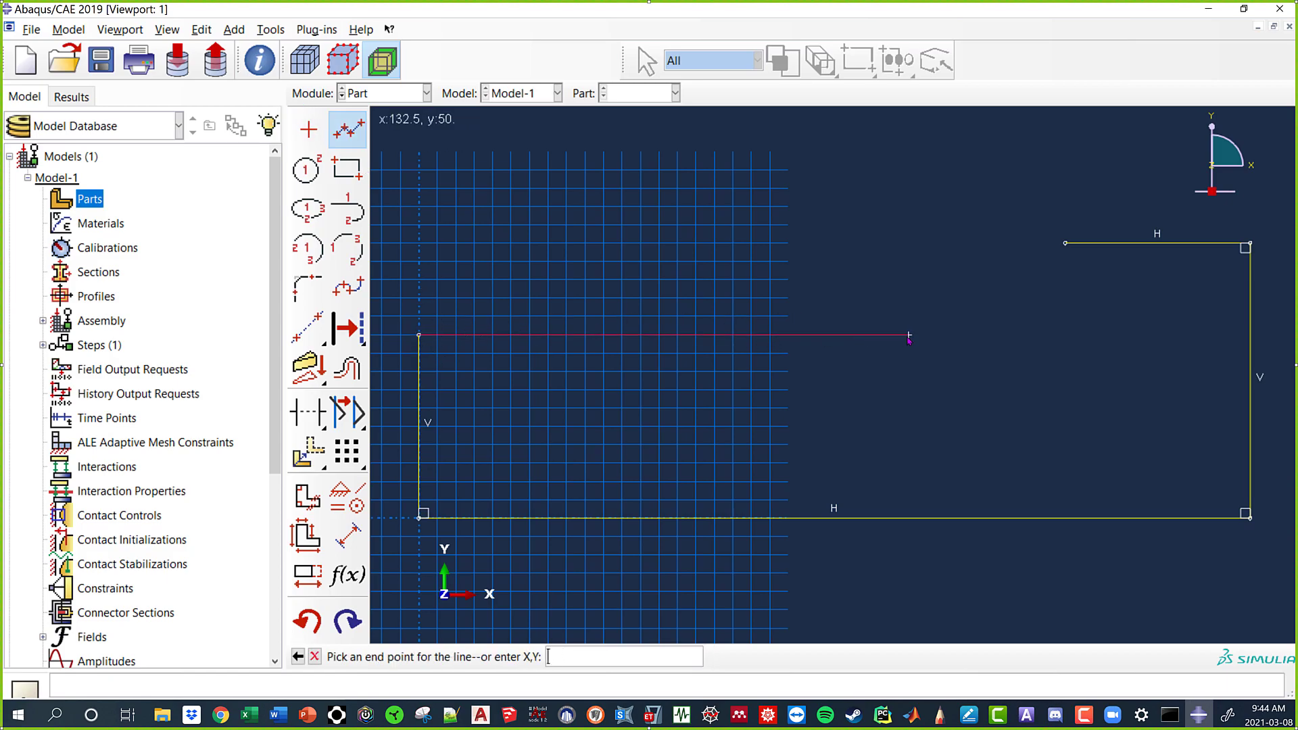
{"action": "type", "text": "150,75"}
{"action": "key", "text": "Return"}
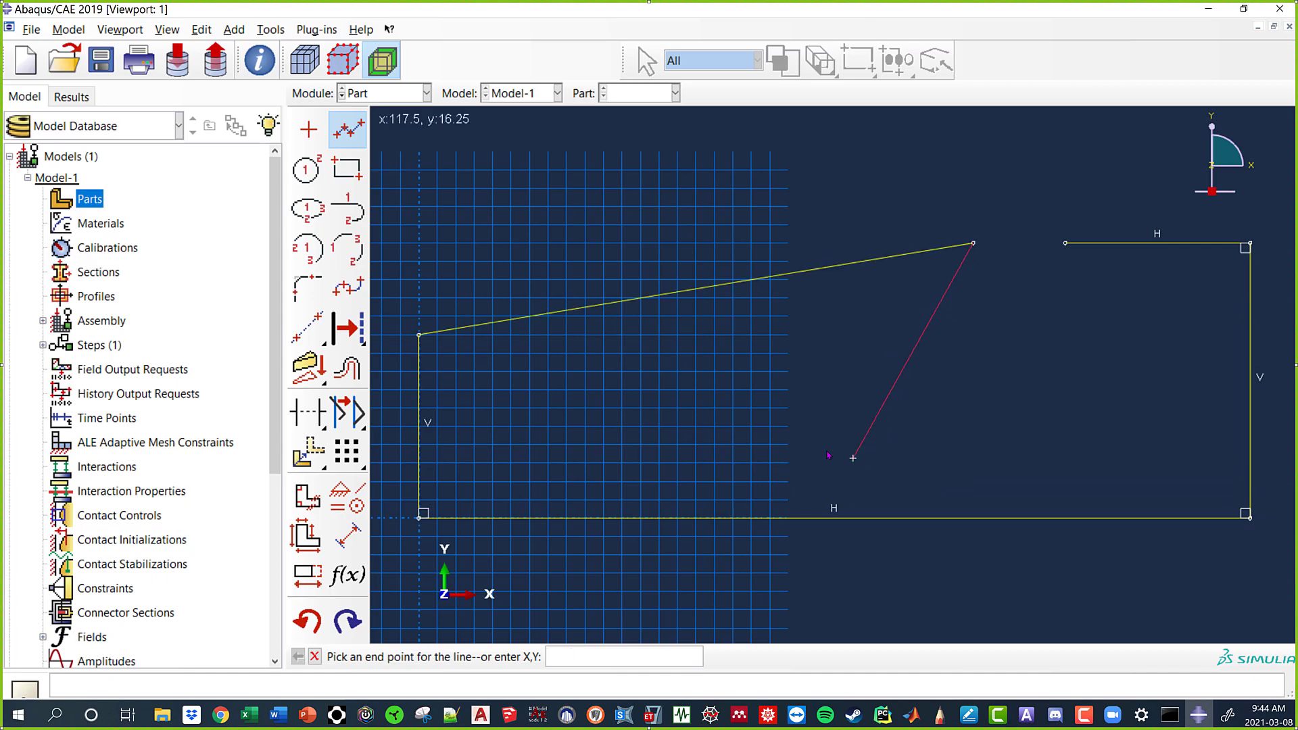
{"action": "left_click", "coordinate": [331, 620]}
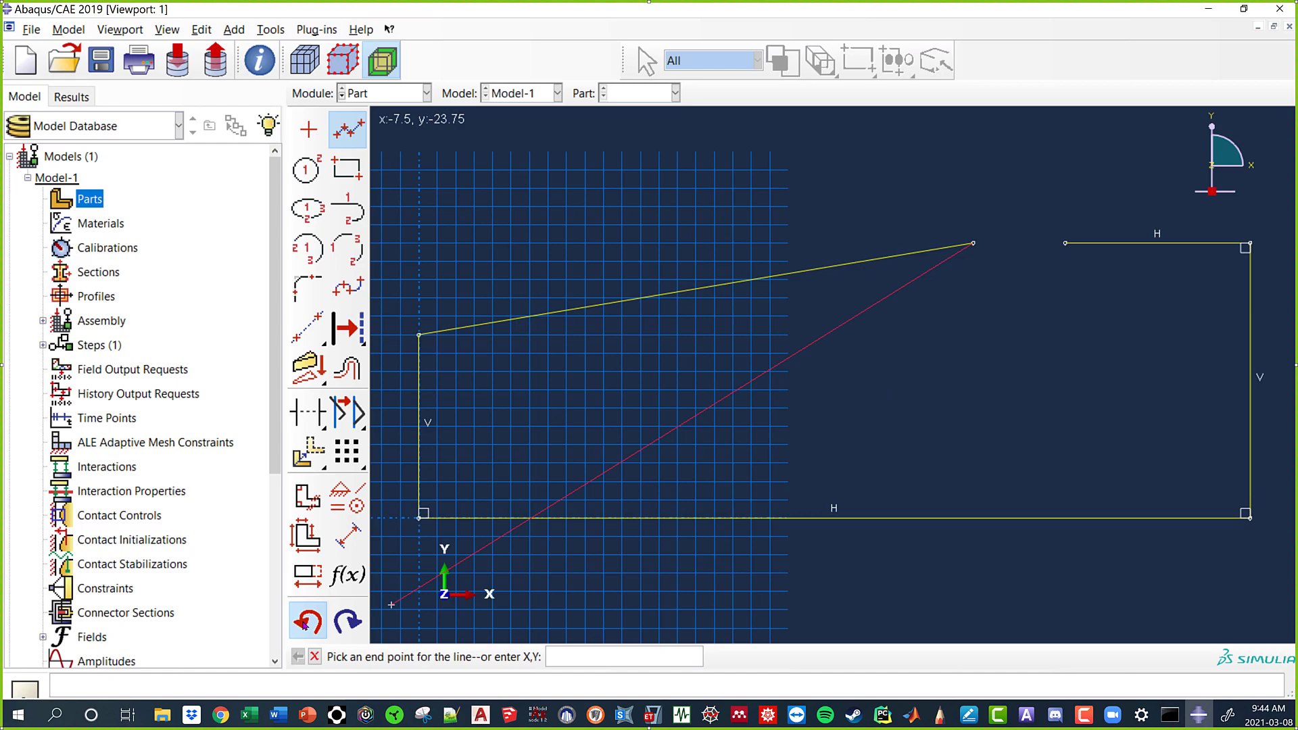
Sketch the horizontal upper edge of the gauge section from 0,50 to 150,50.
{"action": "left_click", "coordinate": [348, 128]}
{"action": "left_click", "coordinate": [419, 334]}
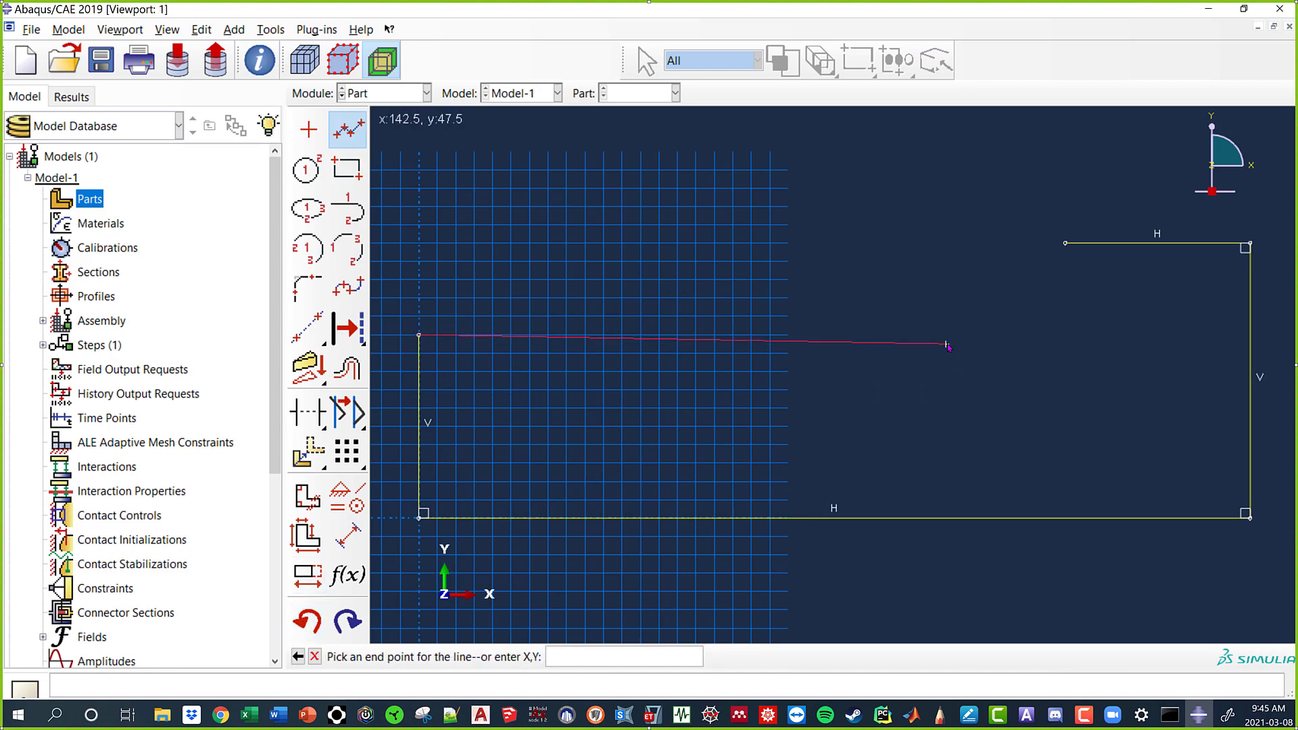
{"action": "type", "text": "150"}
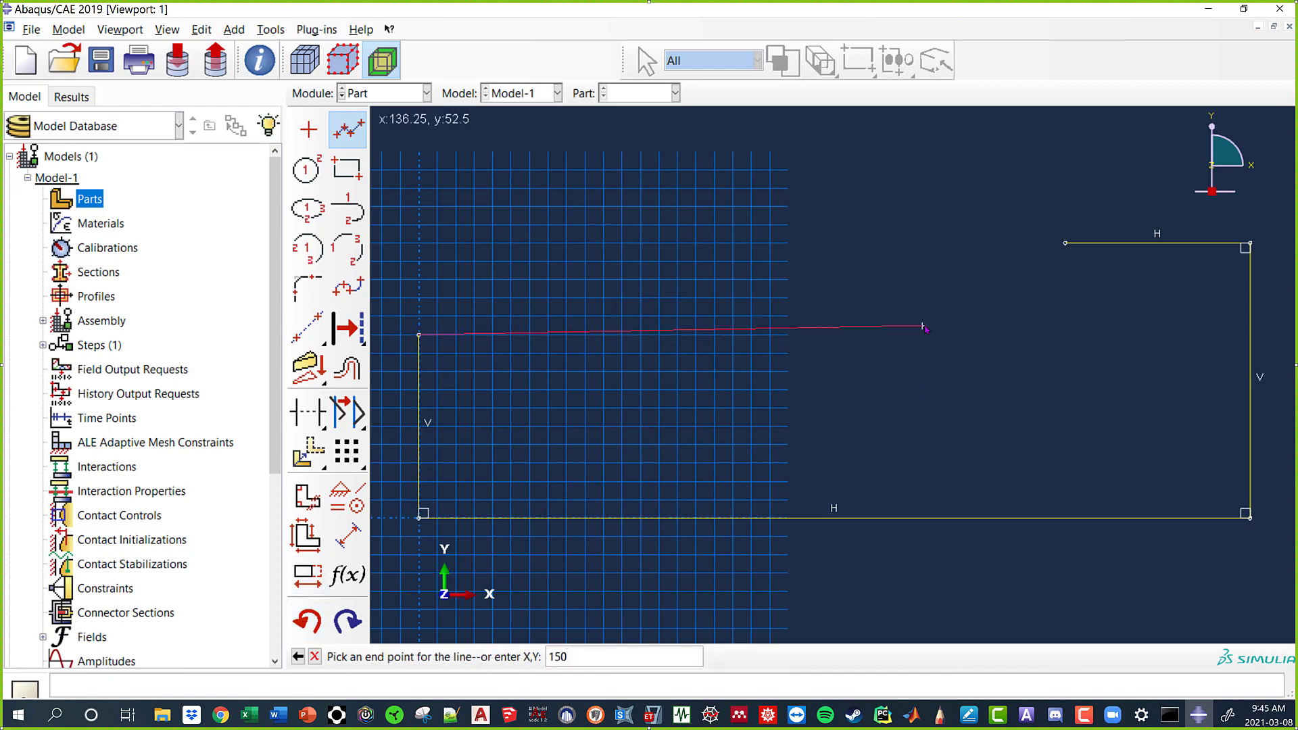
{"action": "type", "text": ",50"}
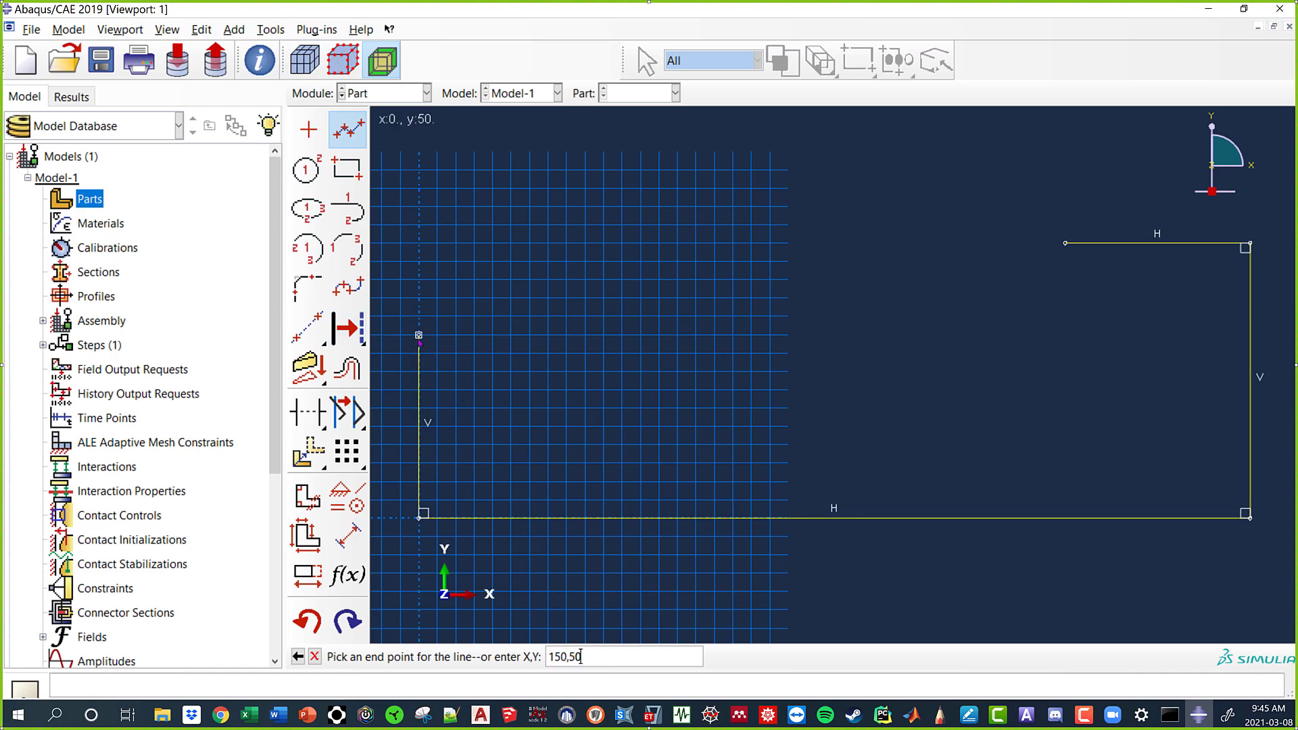
{"action": "key", "text": "Return"}
{"action": "middle_click", "coordinate": [1059, 382]}
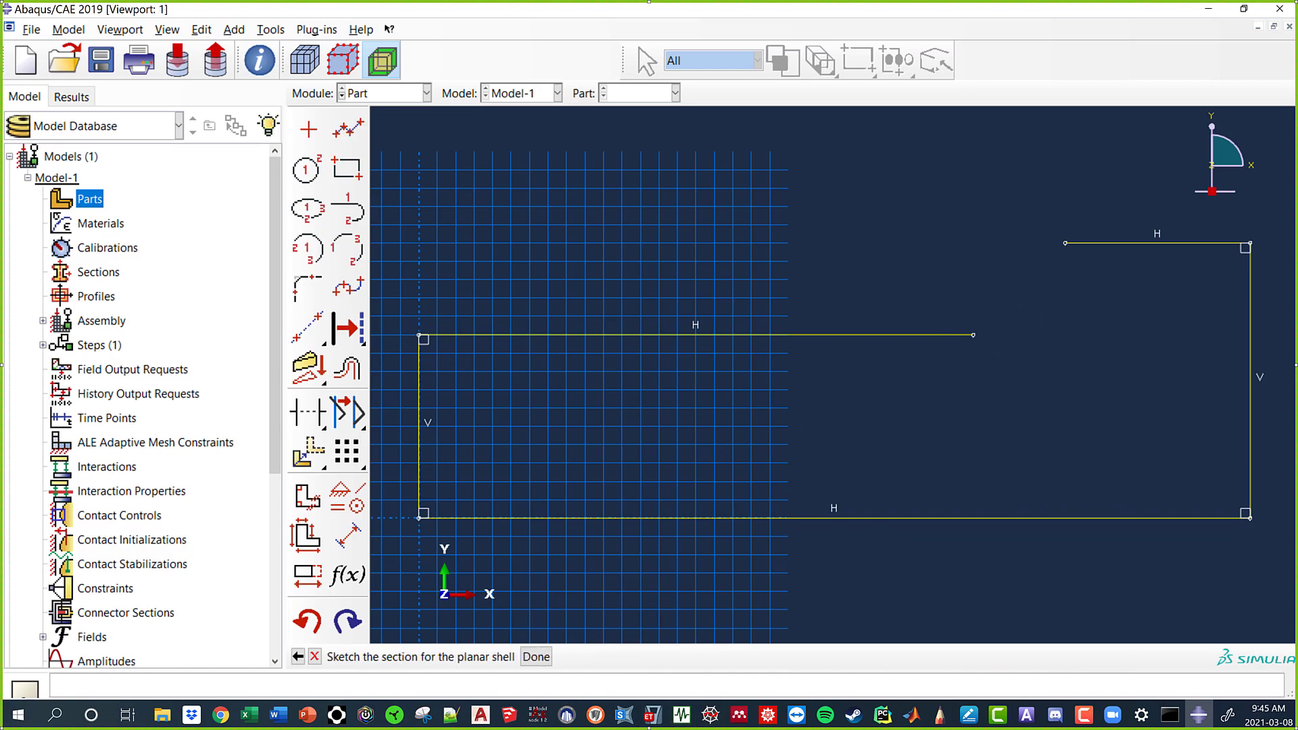
Consult the specimen figure in Word and, back in Abaqus, close the profile with an arc centred at 150,75 from 150,50 to 175,75.
{"action": "left_click", "coordinate": [278, 714]}
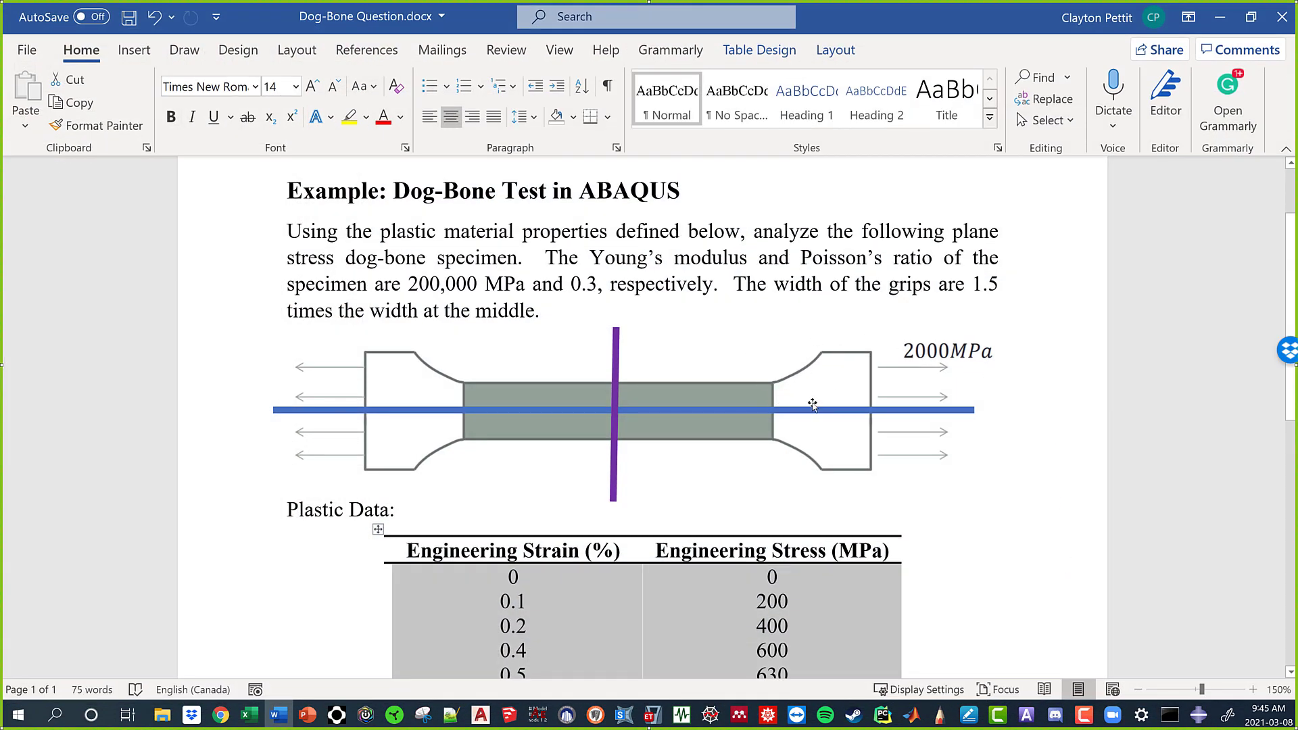
{"action": "left_click", "coordinate": [1213, 17]}
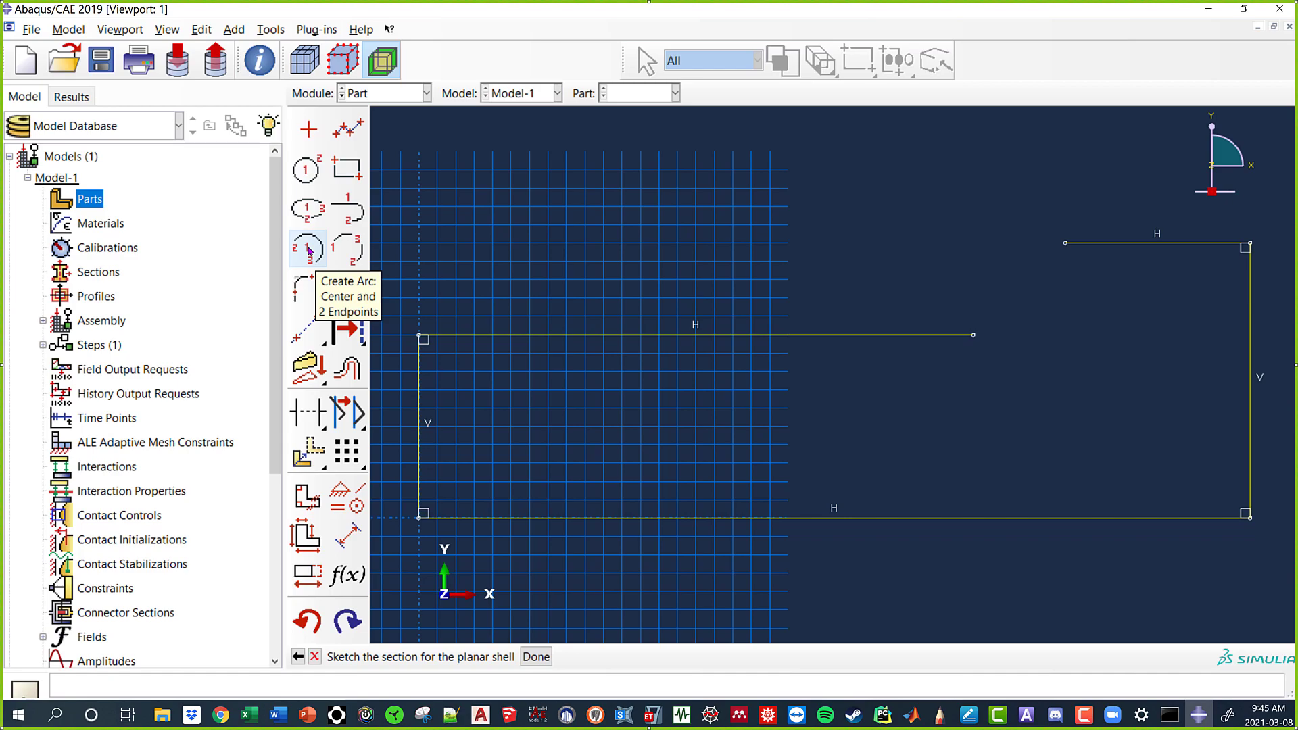
{"action": "left_click", "coordinate": [308, 249]}
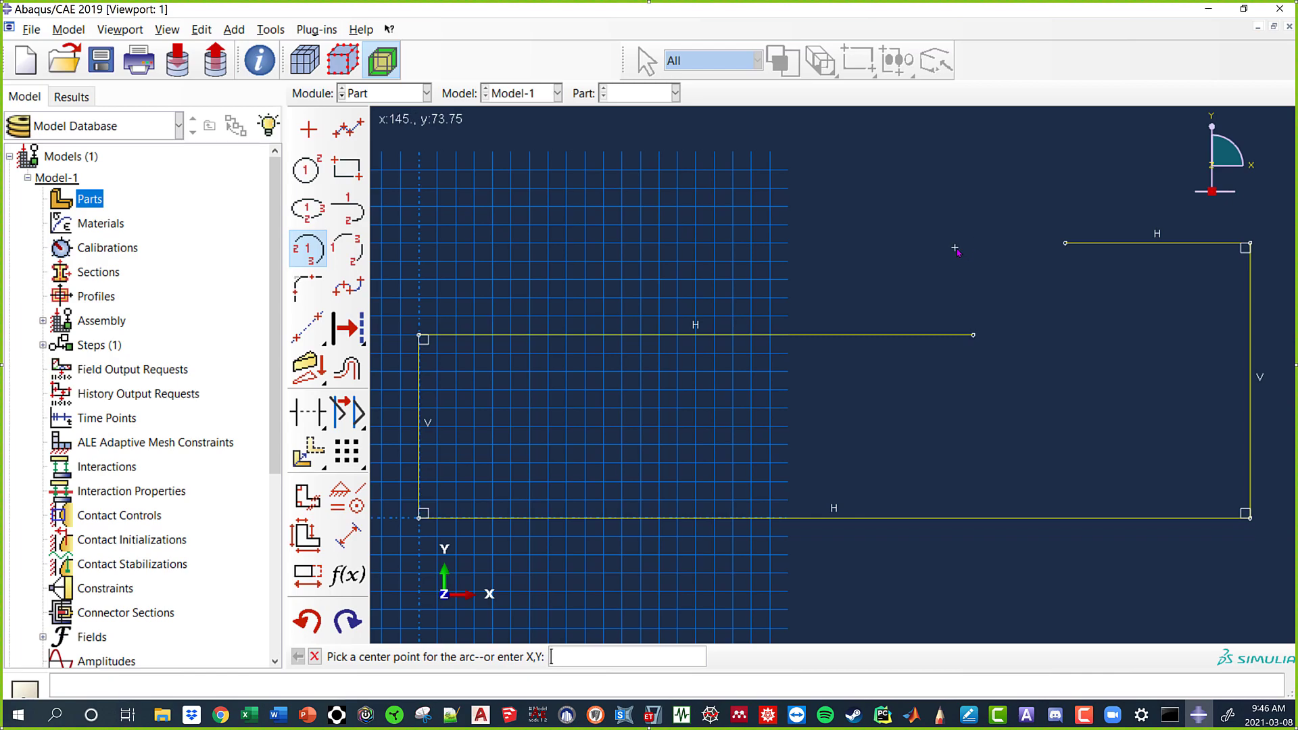
{"action": "type", "text": "150,75"}
{"action": "key", "text": "Return"}
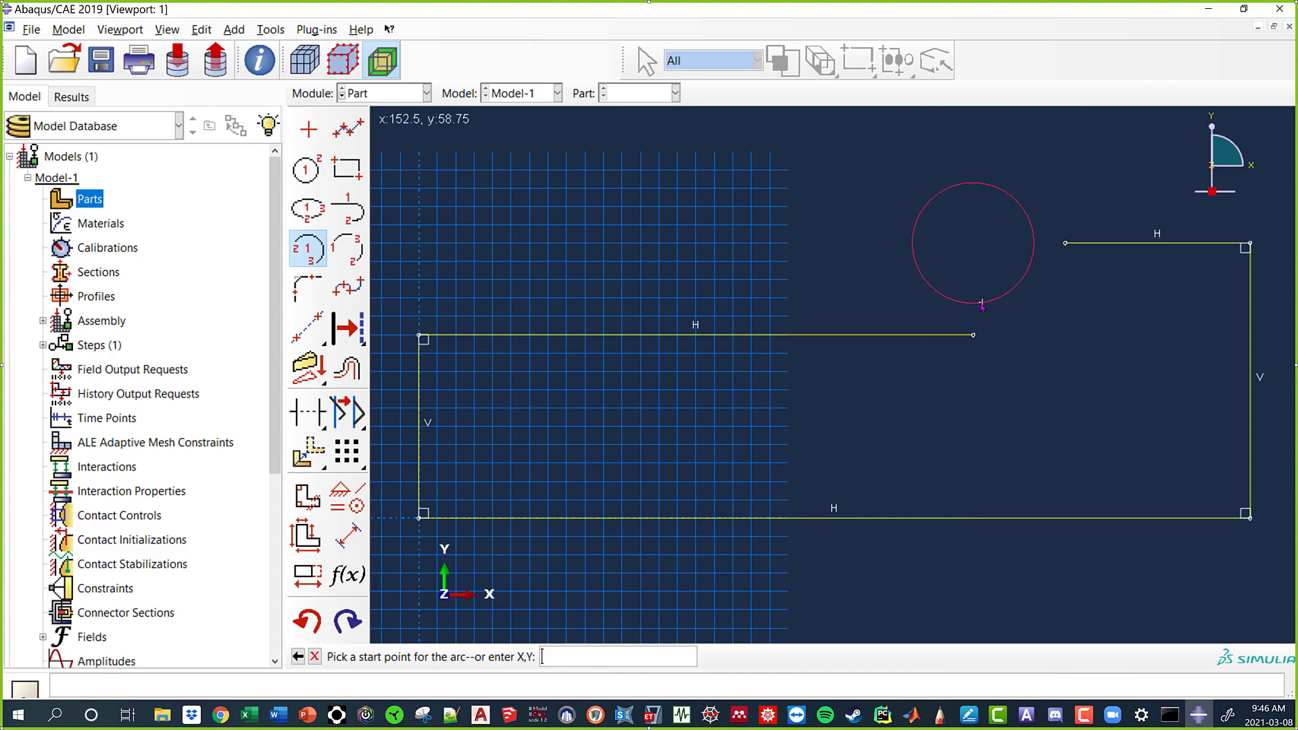
{"action": "left_click", "coordinate": [973, 335]}
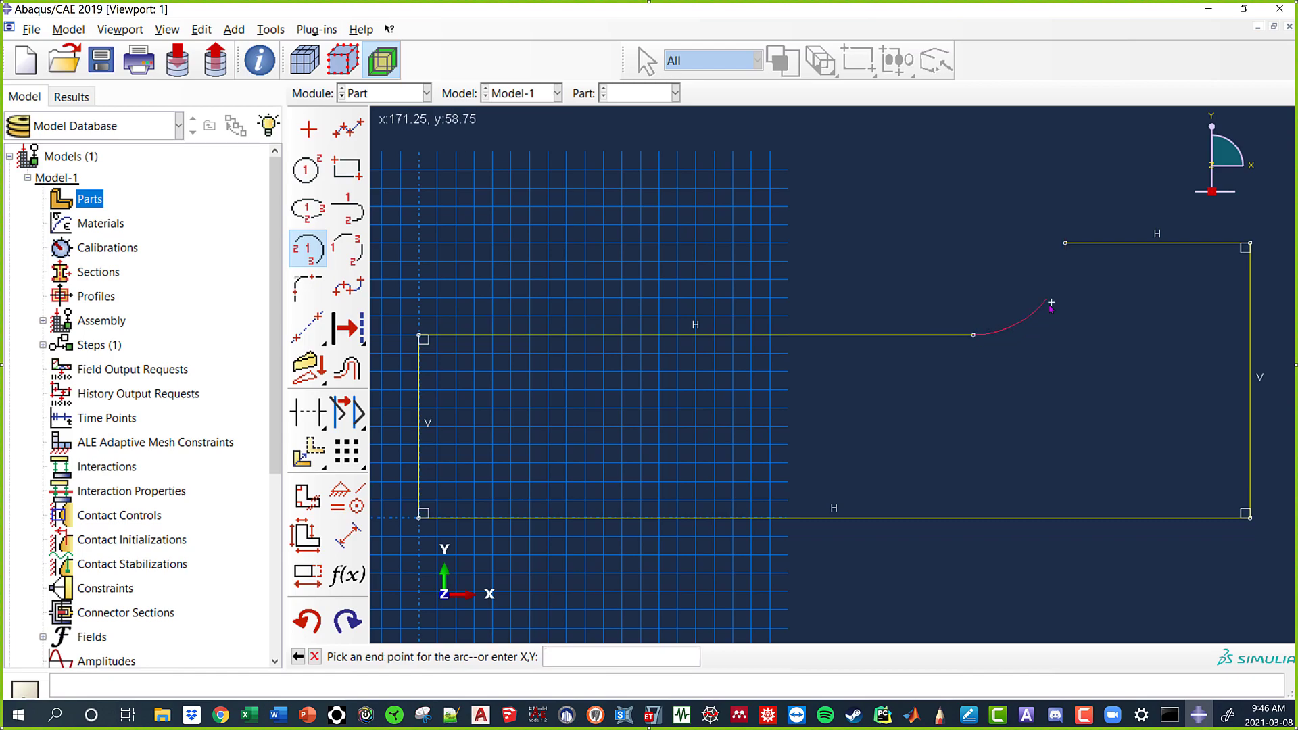
{"action": "left_click", "coordinate": [1066, 244]}
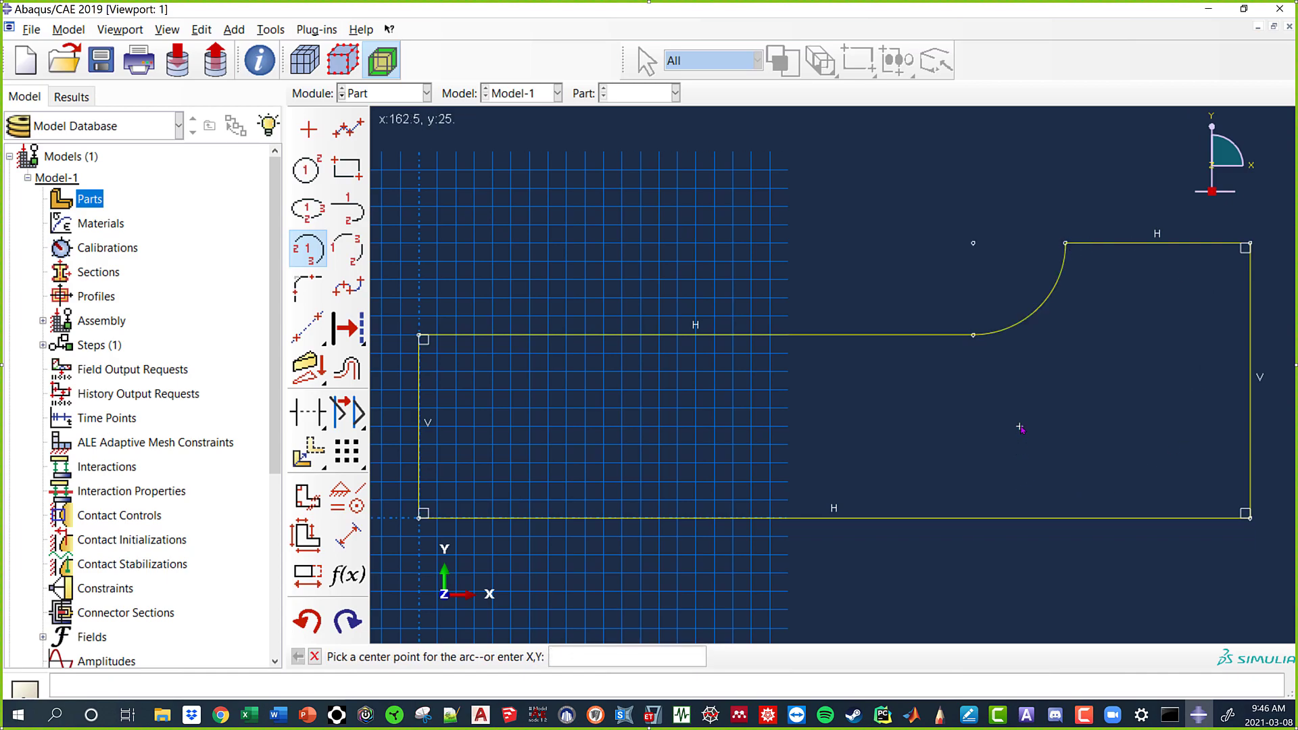
{"action": "scroll", "coordinate": [853, 400], "scroll_direction": "down", "scroll_amount": 1}
{"action": "scroll", "coordinate": [853, 400], "scroll_direction": "down", "scroll_amount": 1}
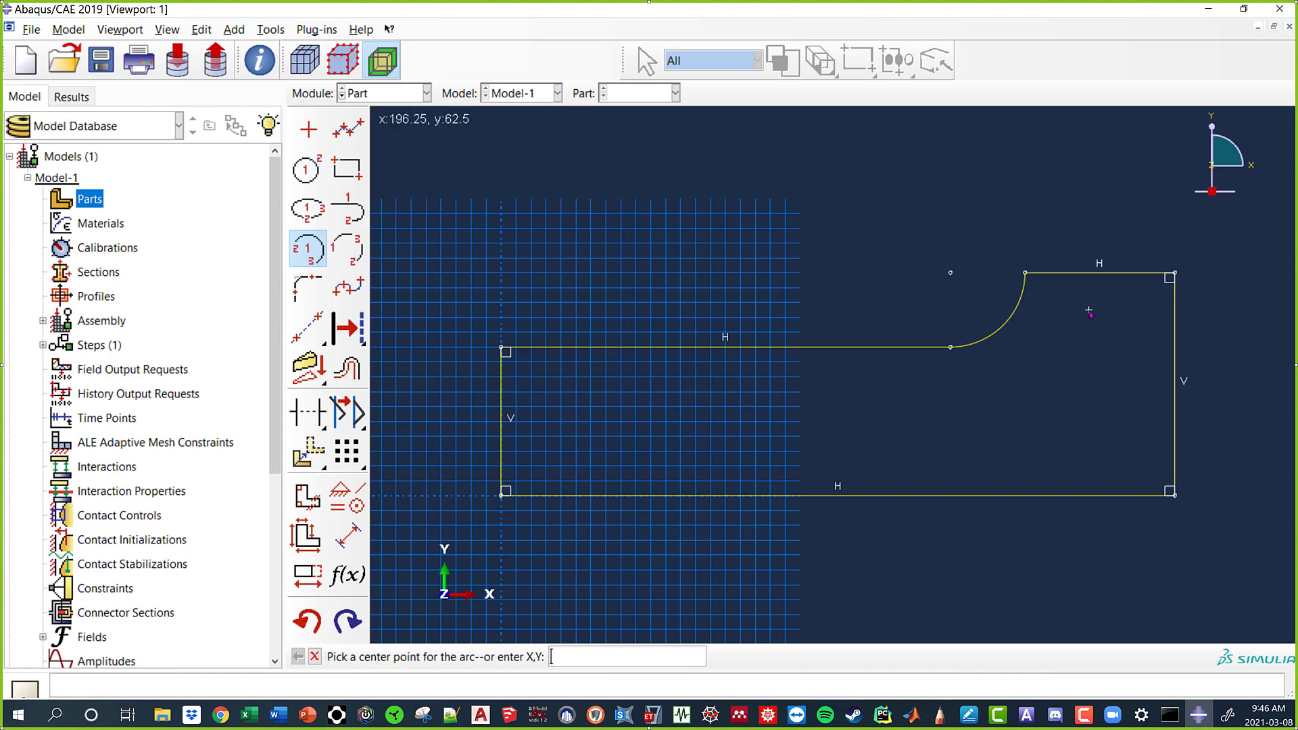
{"action": "left_click", "coordinate": [314, 656]}
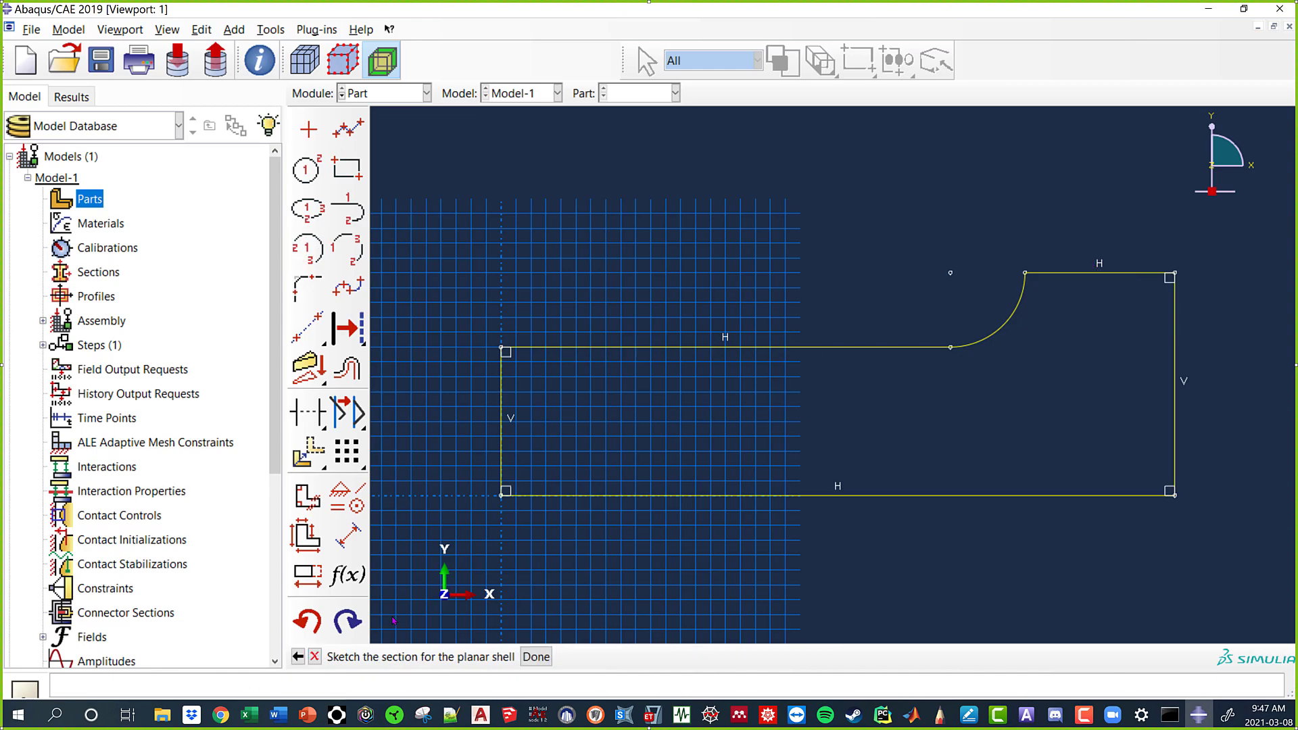
Finish the section sketch to generate the DogBone shell part and switch to the Property module.
{"action": "left_click", "coordinate": [532, 655]}
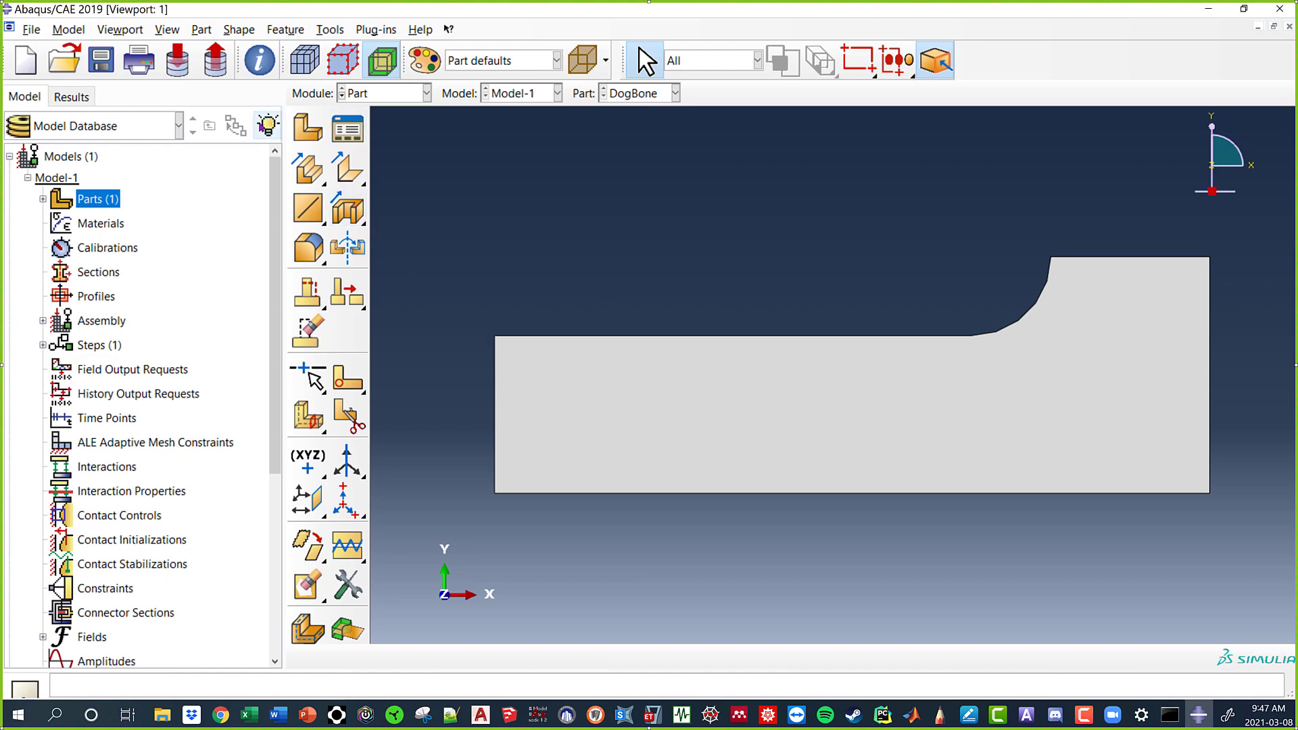
{"action": "left_click", "coordinate": [42, 199]}
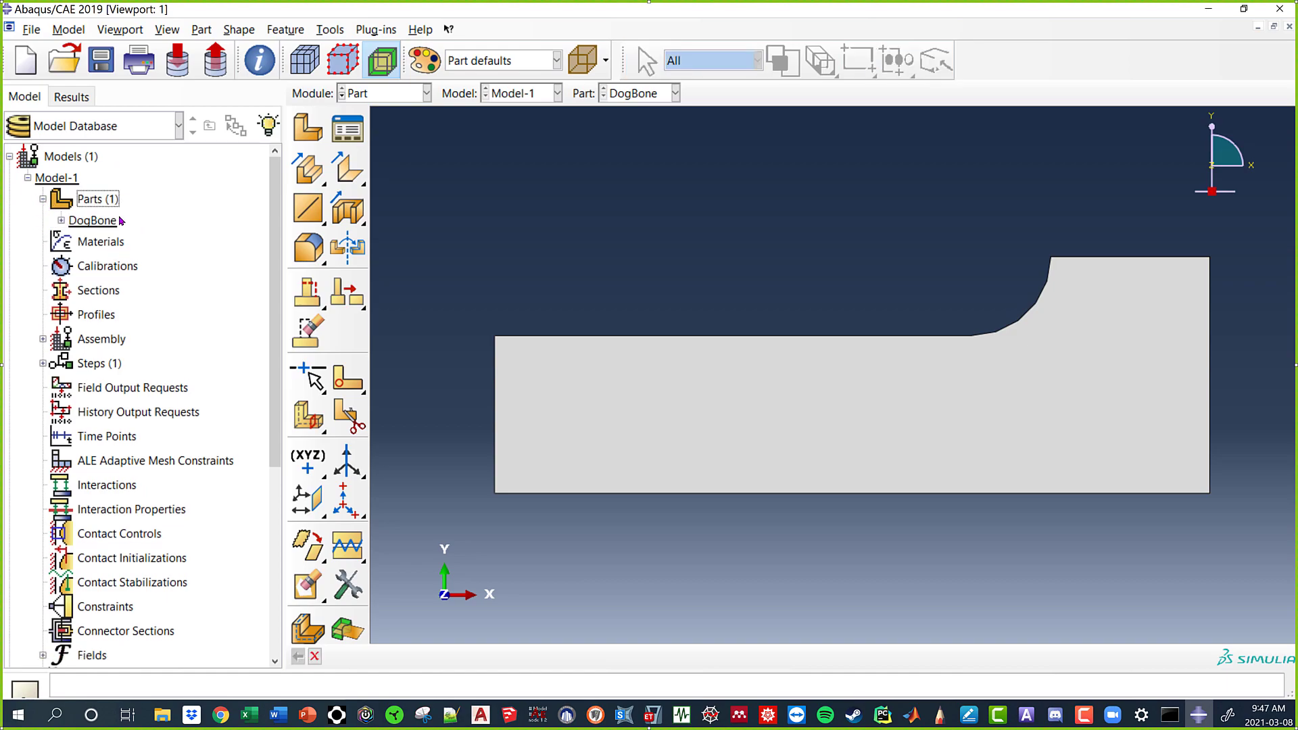
{"action": "left_click", "coordinate": [386, 95]}
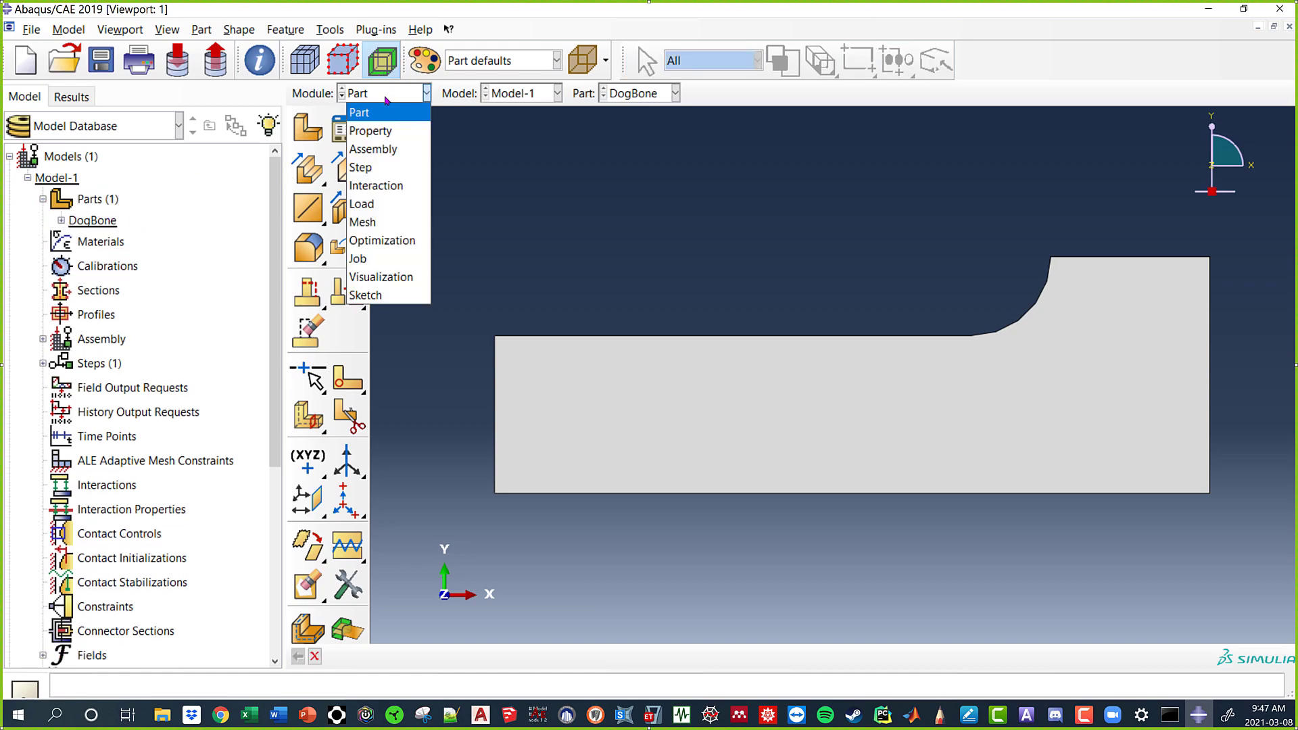
{"action": "left_click", "coordinate": [400, 132]}
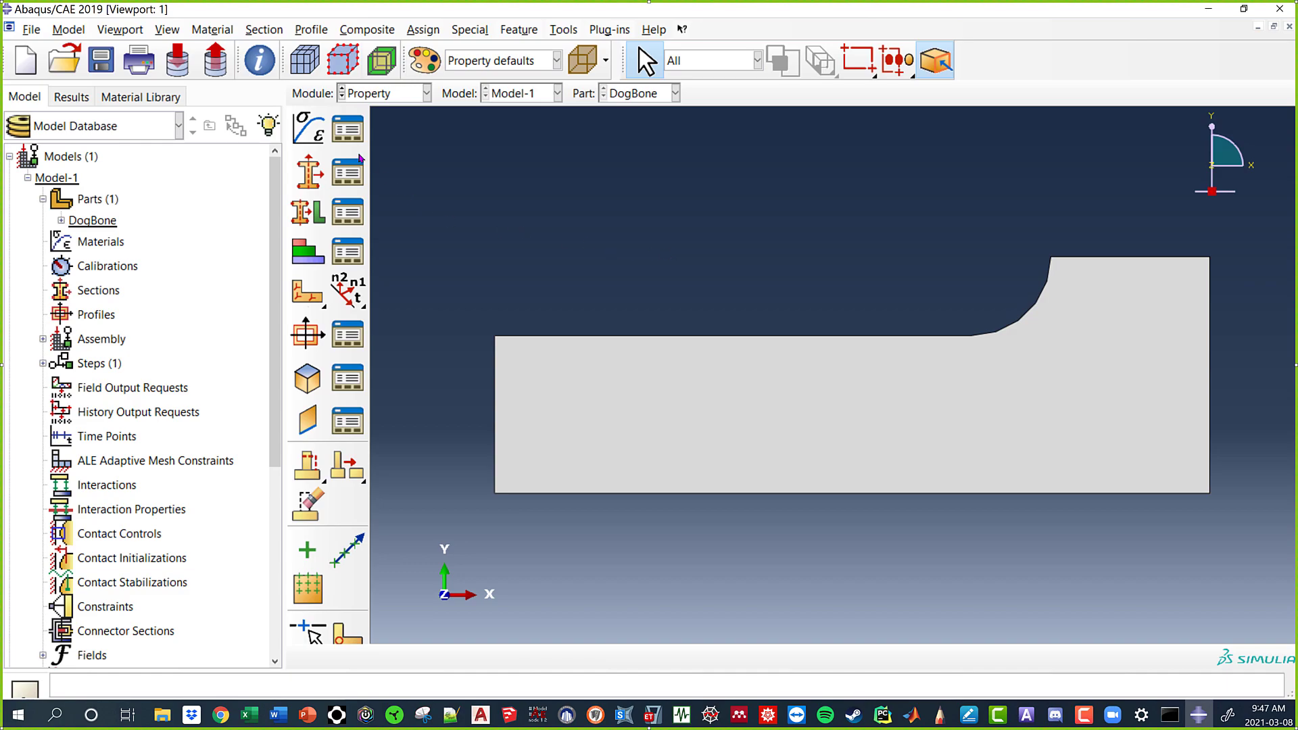
Start a new material definition and name it Steel.
{"action": "left_click", "coordinate": [310, 131]}
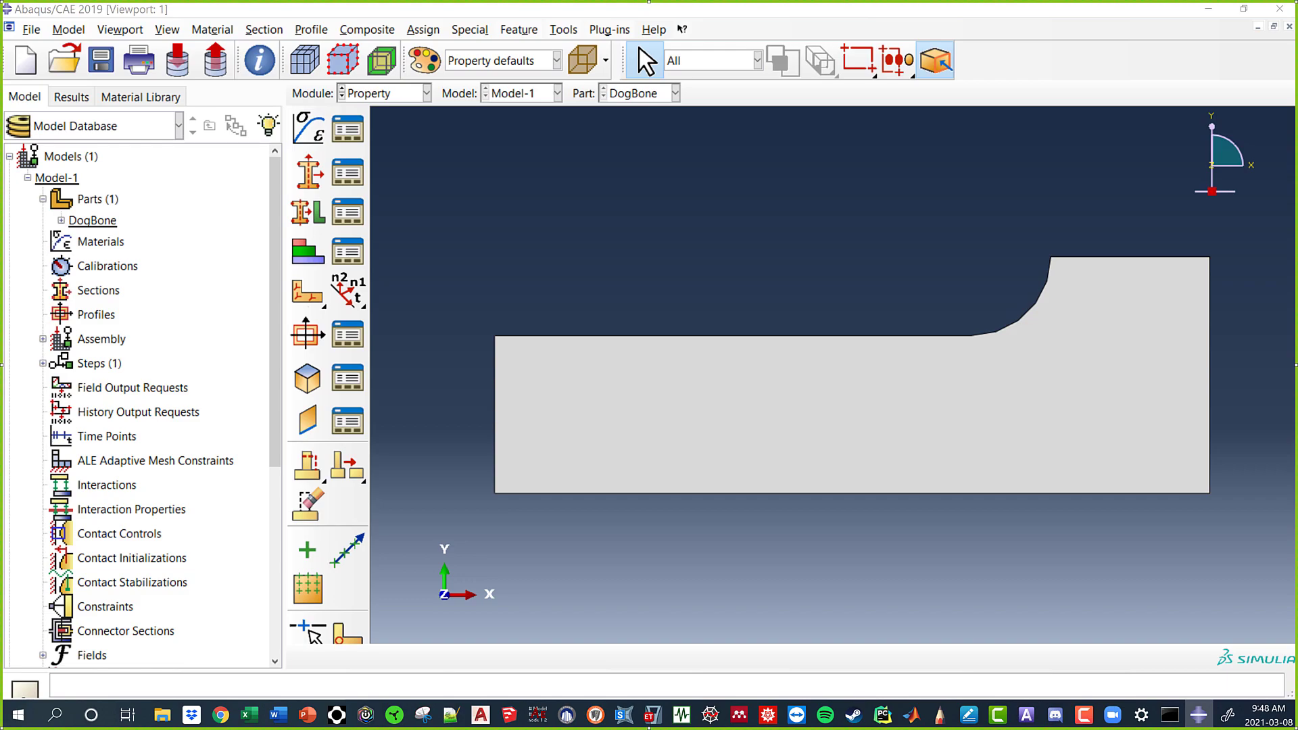
{"action": "left_click_drag", "start_coordinate": [1000, 206], "coordinate": [505, 94]}
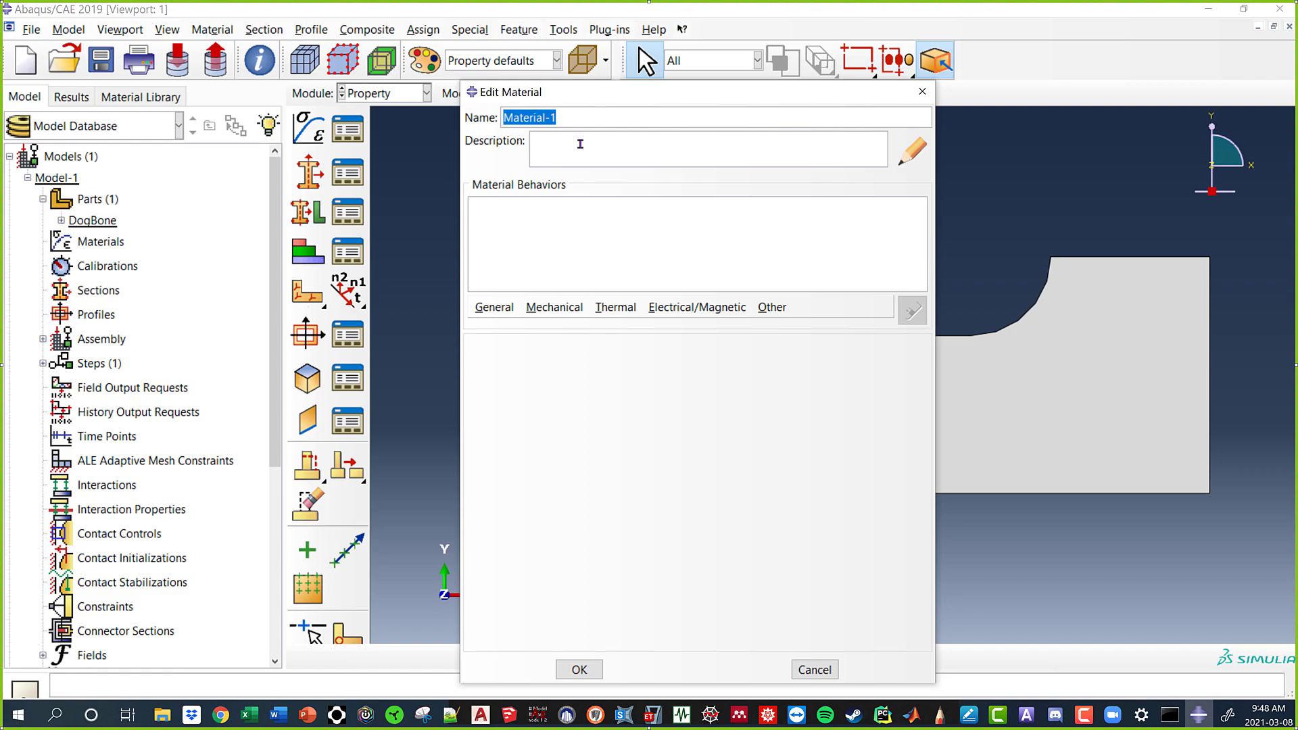
{"action": "type", "text": "Steel"}
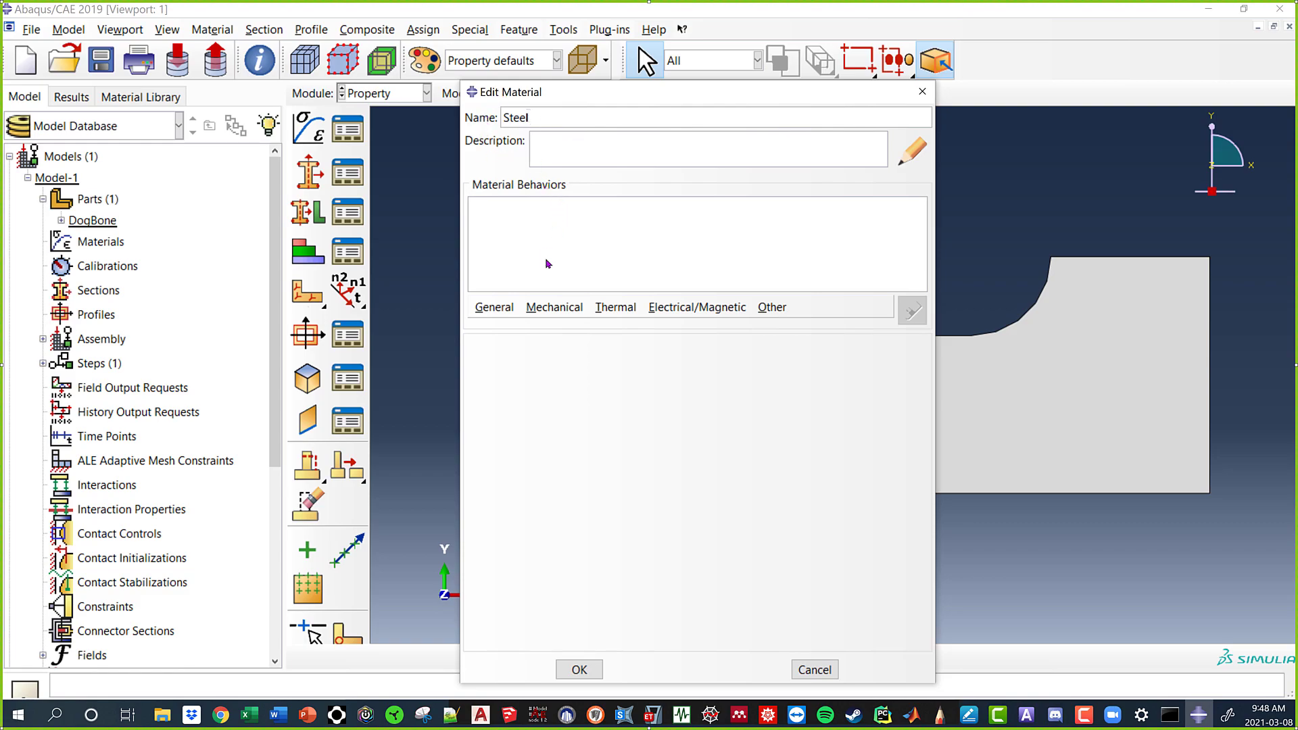
Add isotropic elastic behavior to the Steel material with Young's modulus 200000 and Poisson's ratio 0.3.
{"action": "left_click", "coordinate": [566, 307]}
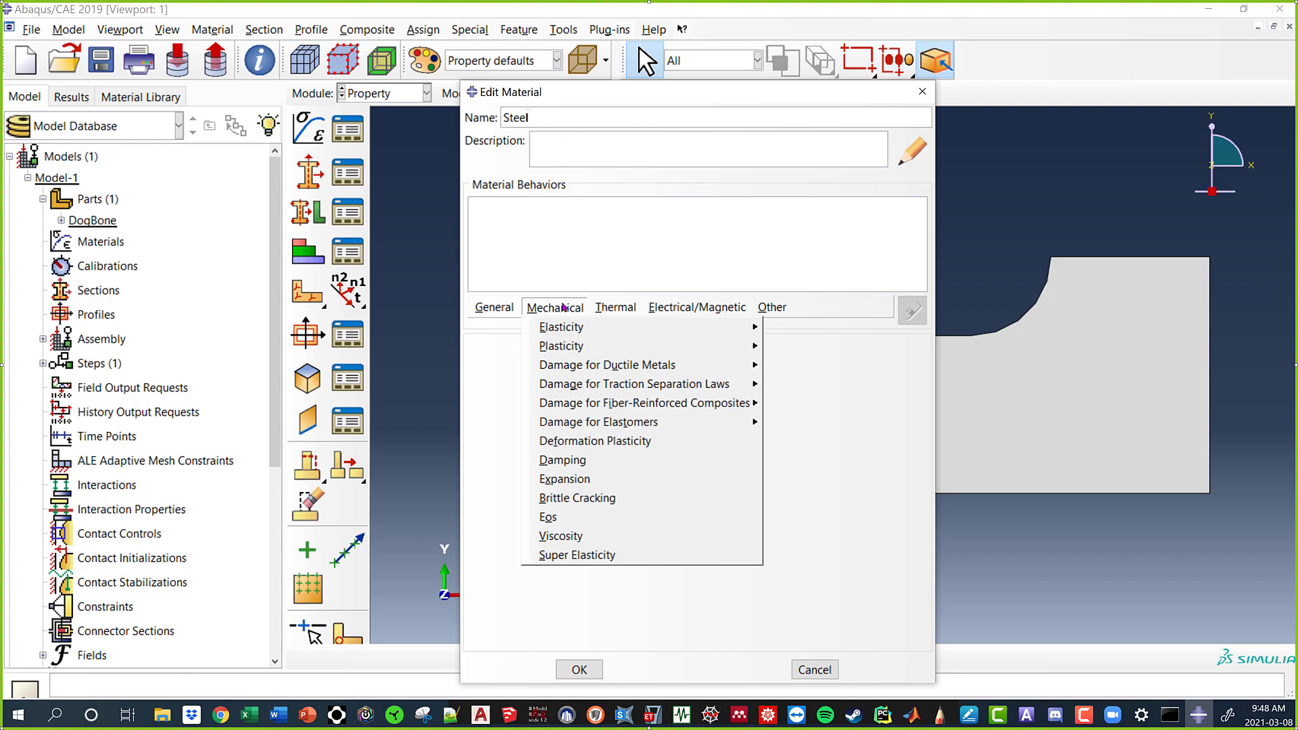
{"action": "mouse_move", "coordinate": [674, 333]}
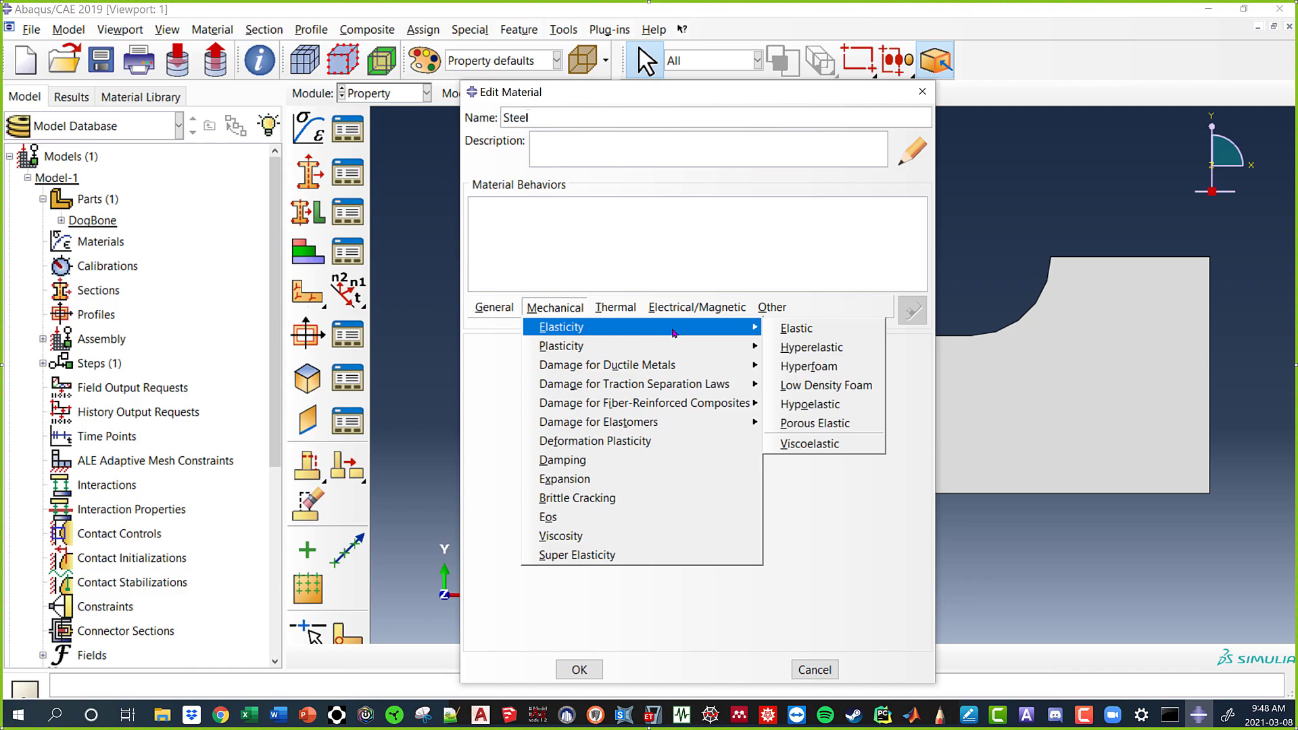
{"action": "left_click", "coordinate": [797, 330]}
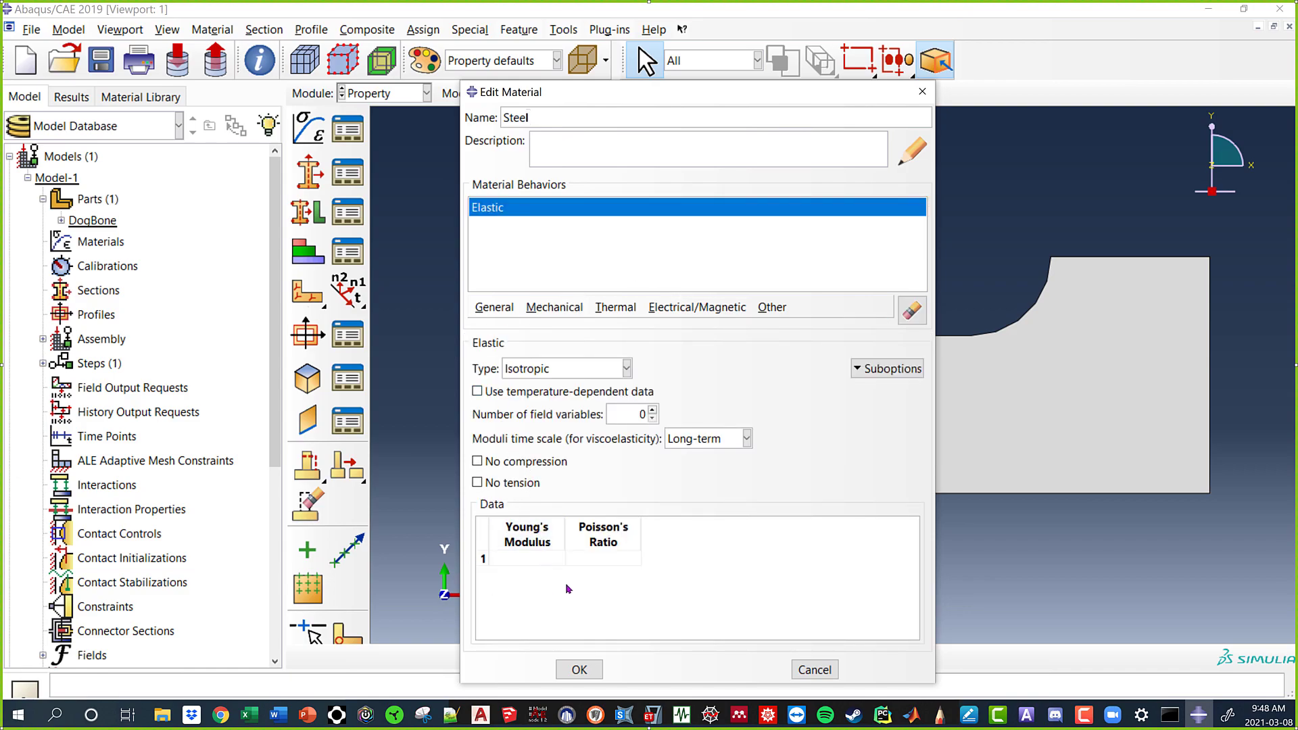
{"action": "left_click", "coordinate": [543, 559]}
{"action": "left_click", "coordinate": [628, 560]}
{"action": "left_click", "coordinate": [526, 557]}
{"action": "type", "text": "200000"}
{"action": "left_click", "coordinate": [600, 558]}
{"action": "type", "text": "0.3"}
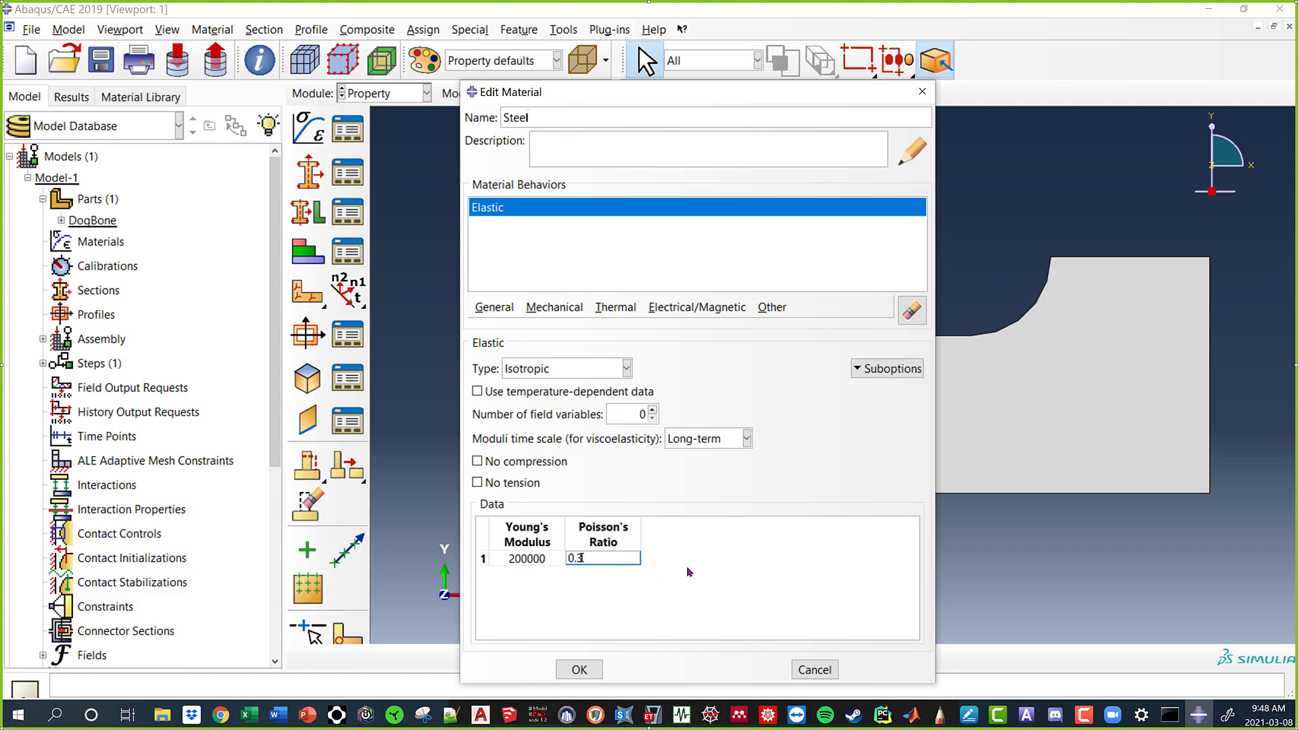
{"action": "key", "text": "Return"}
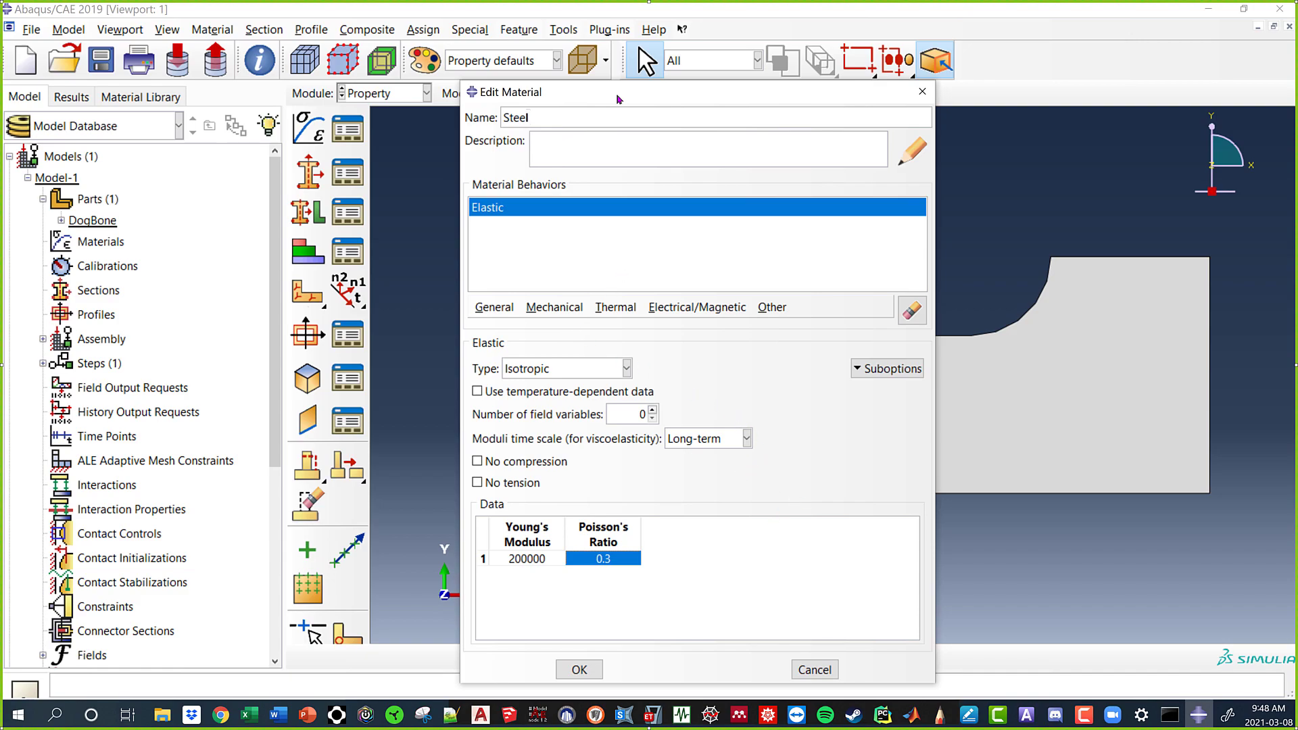
Add plastic behavior with isotropic hardening to the Steel material.
{"action": "left_click_drag", "start_coordinate": [617, 99], "coordinate": [616, 59]}
{"action": "left_click", "coordinate": [555, 267]}
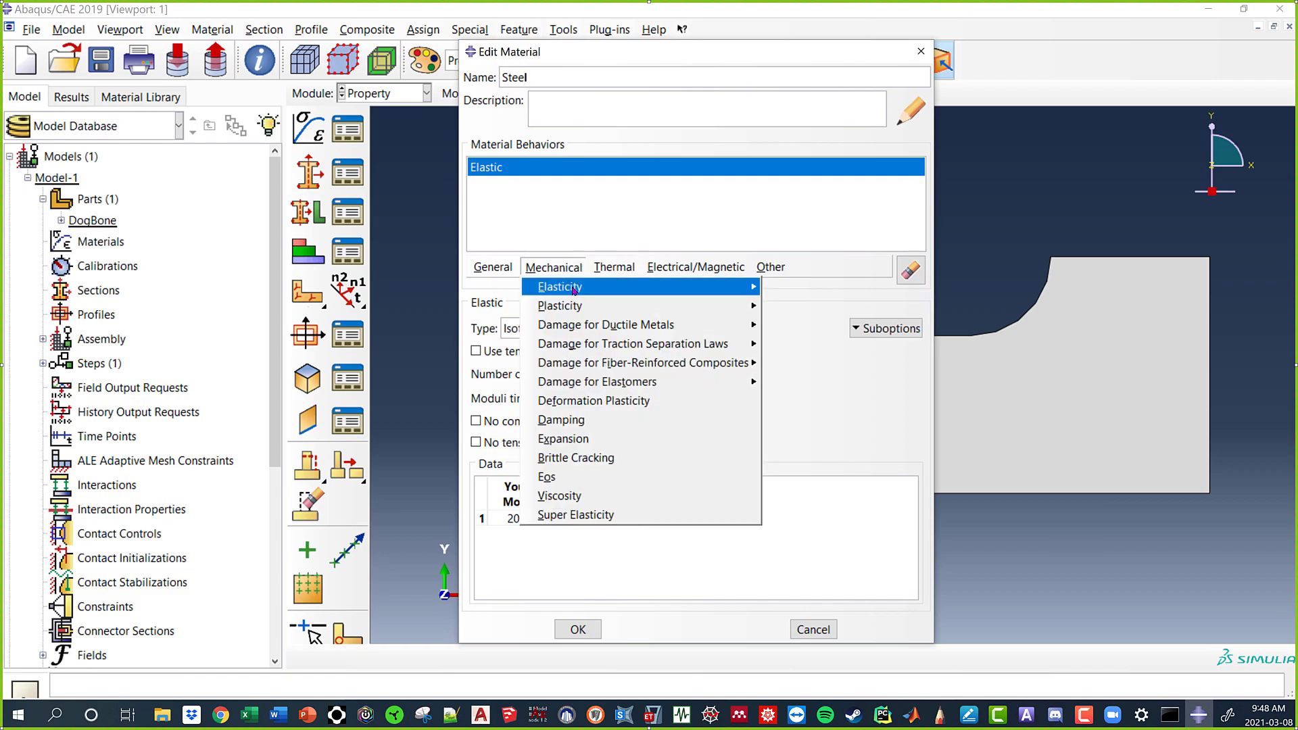
{"action": "mouse_move", "coordinate": [573, 290]}
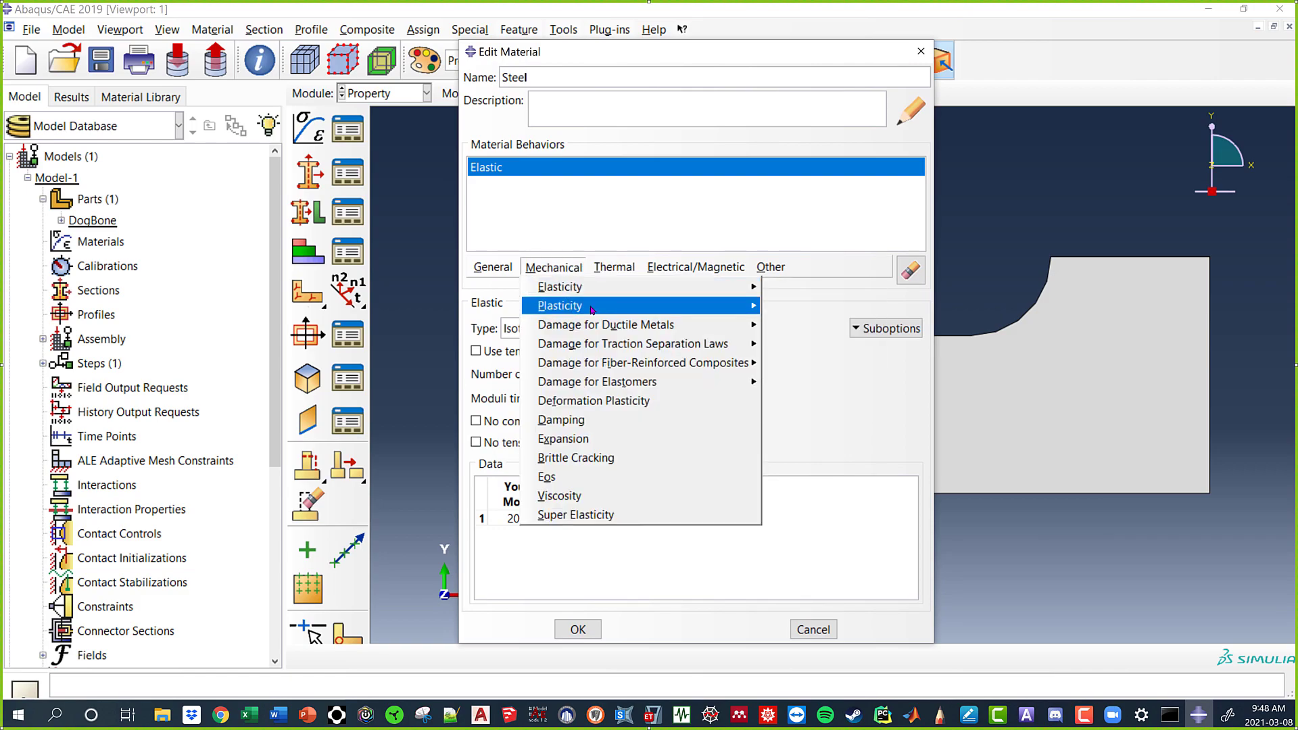
{"action": "mouse_move", "coordinate": [595, 310]}
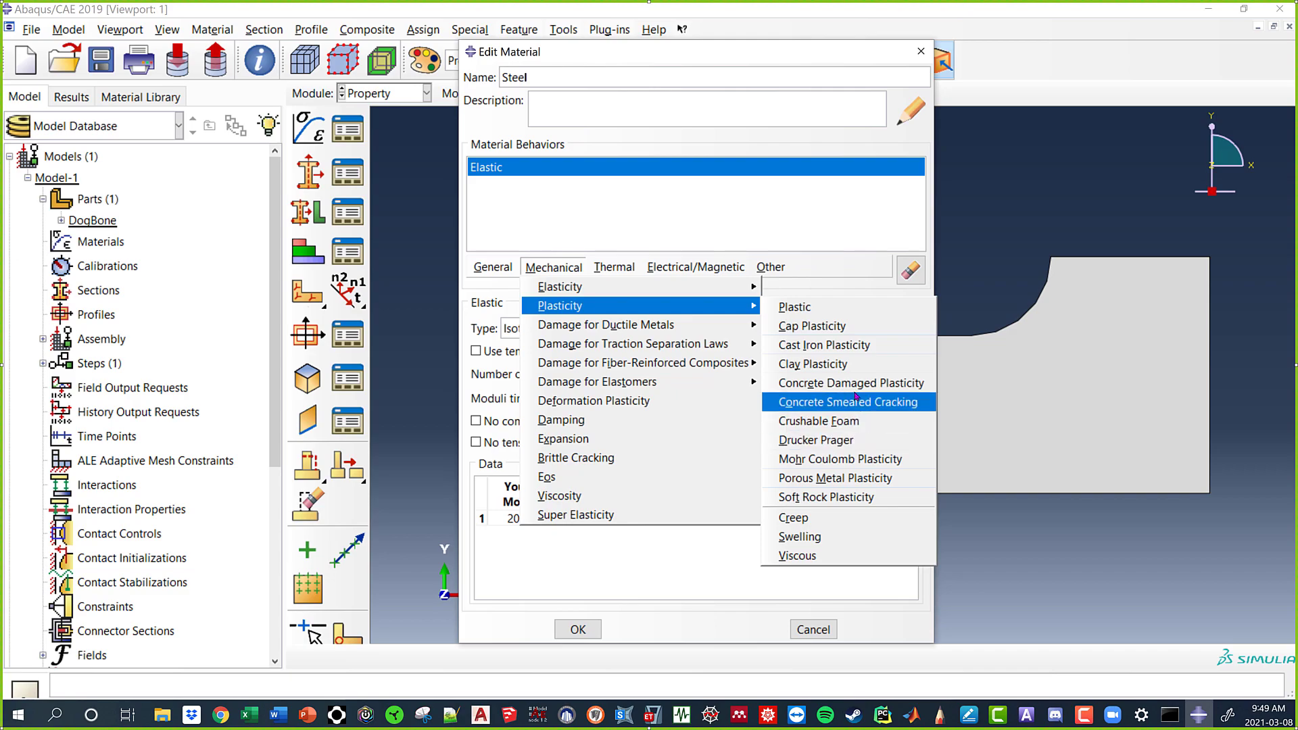
{"action": "left_click", "coordinate": [840, 310]}
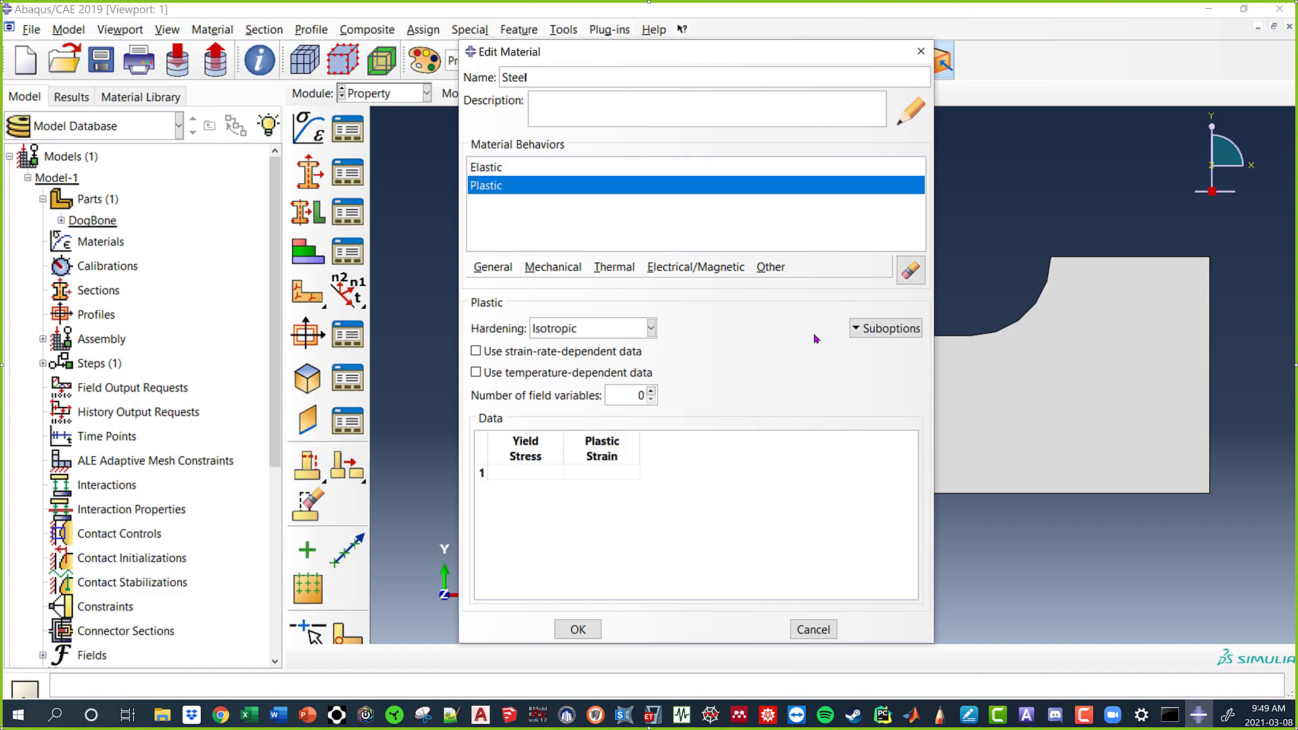
{"action": "left_click", "coordinate": [544, 467]}
{"action": "left_click", "coordinate": [626, 471]}
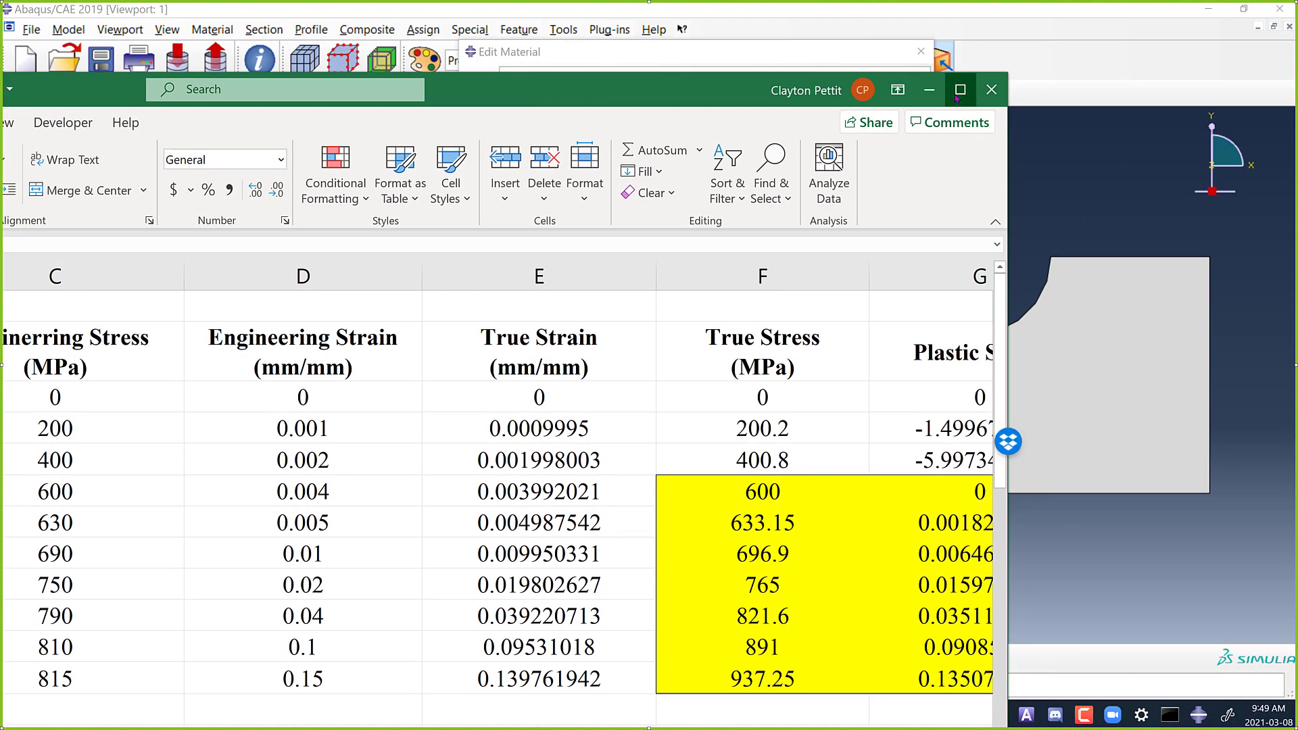
In the Excel workbook Plastic Data.xlsx, copy the highlighted true stress and plastic strain values in F6:G12.
{"action": "left_click", "coordinate": [960, 89]}
{"action": "left_click_drag", "start_coordinate": [1081, 670], "coordinate": [1271, 669]}
{"action": "left_click_drag", "start_coordinate": [628, 420], "coordinate": [858, 605]}
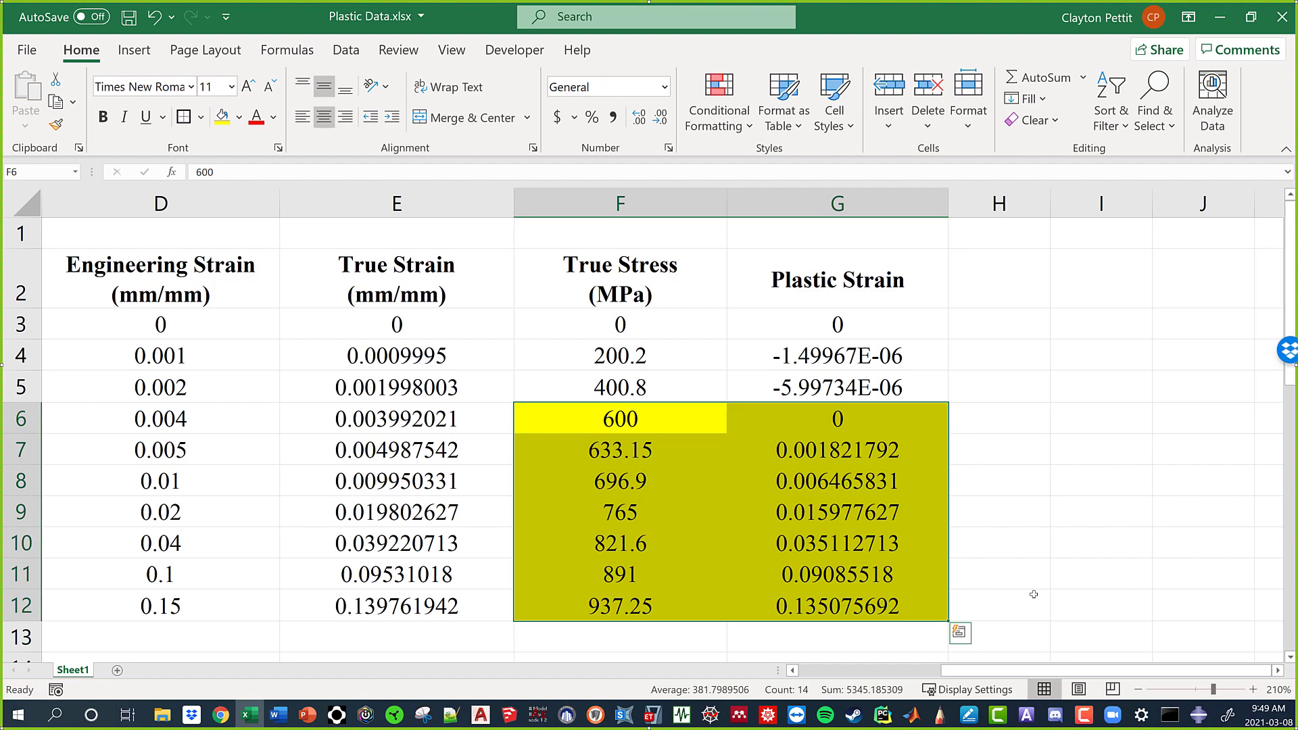
{"action": "key", "text": "ctrl+c"}
Back in Abaqus, paste the copied values into the yield stress and plastic strain table, save the Steel material and list it in the model tree.
{"action": "left_click", "coordinate": [1214, 26]}
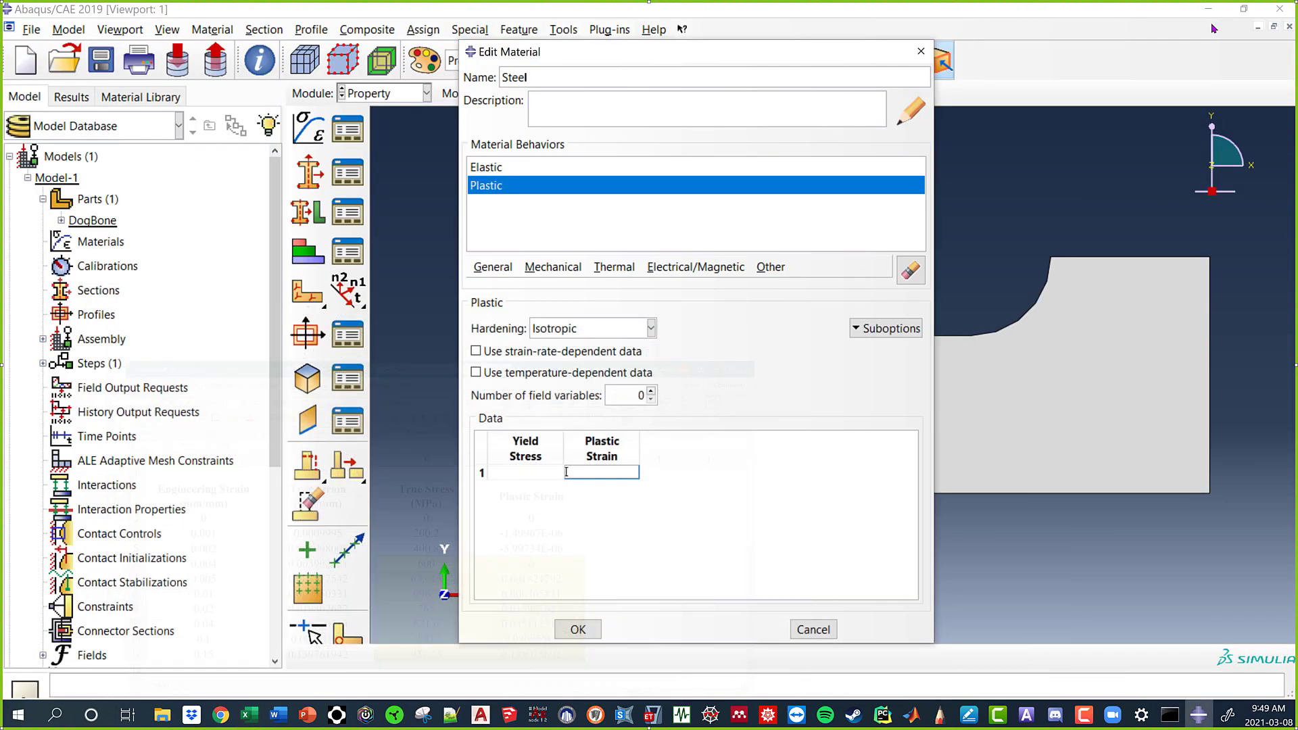
{"action": "left_click", "coordinate": [511, 477]}
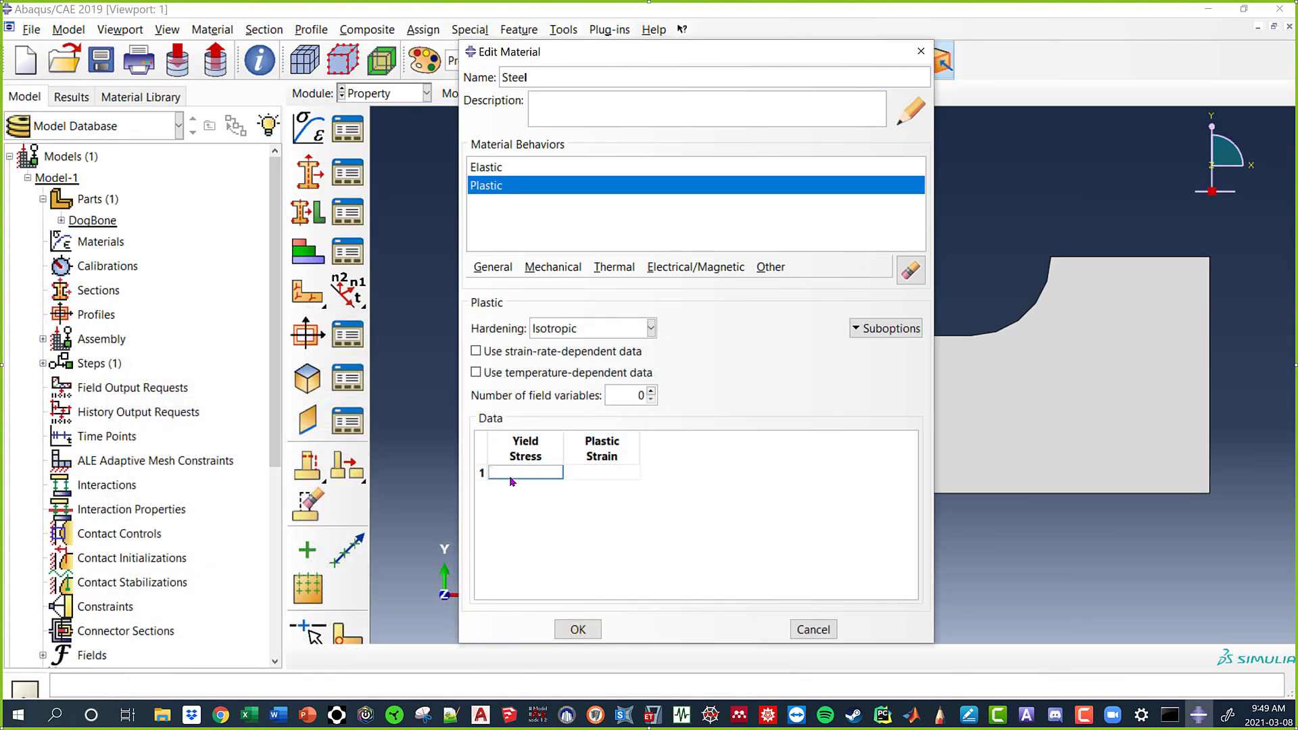
{"action": "key", "text": "ctrl+v"}
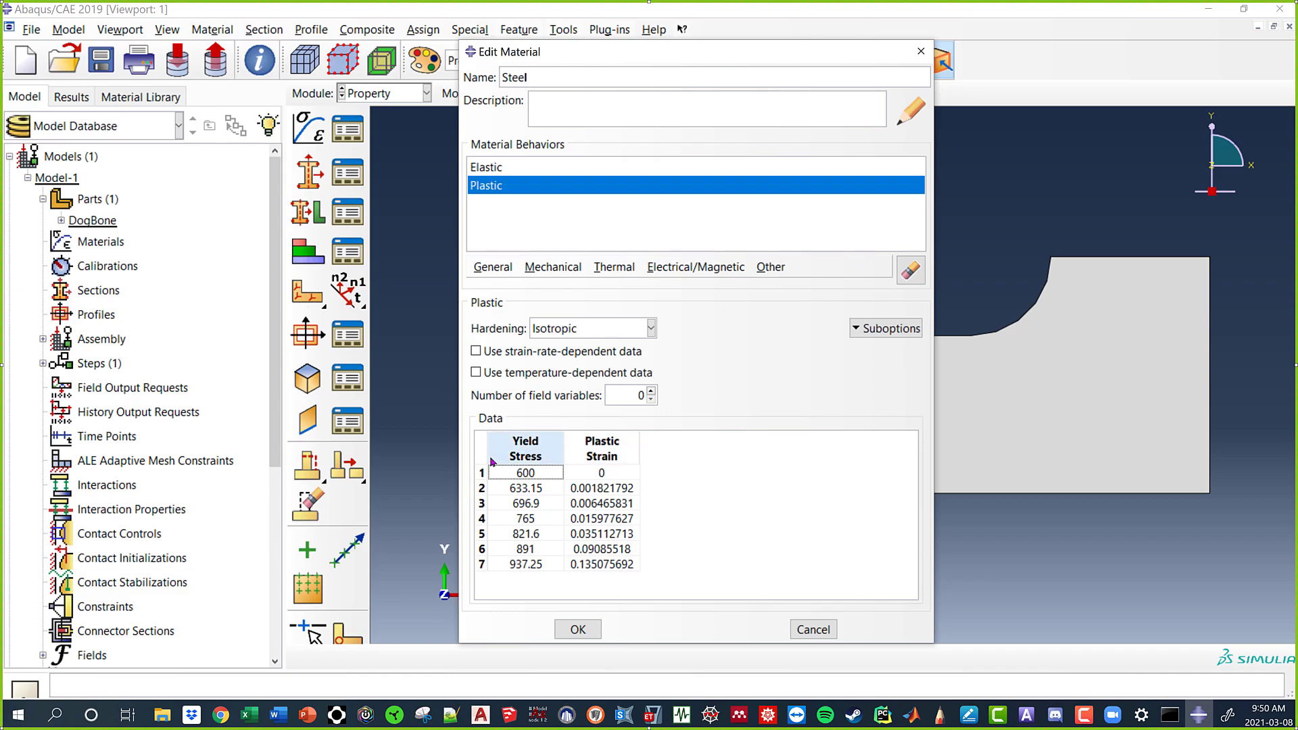
{"action": "left_click", "coordinate": [578, 629]}
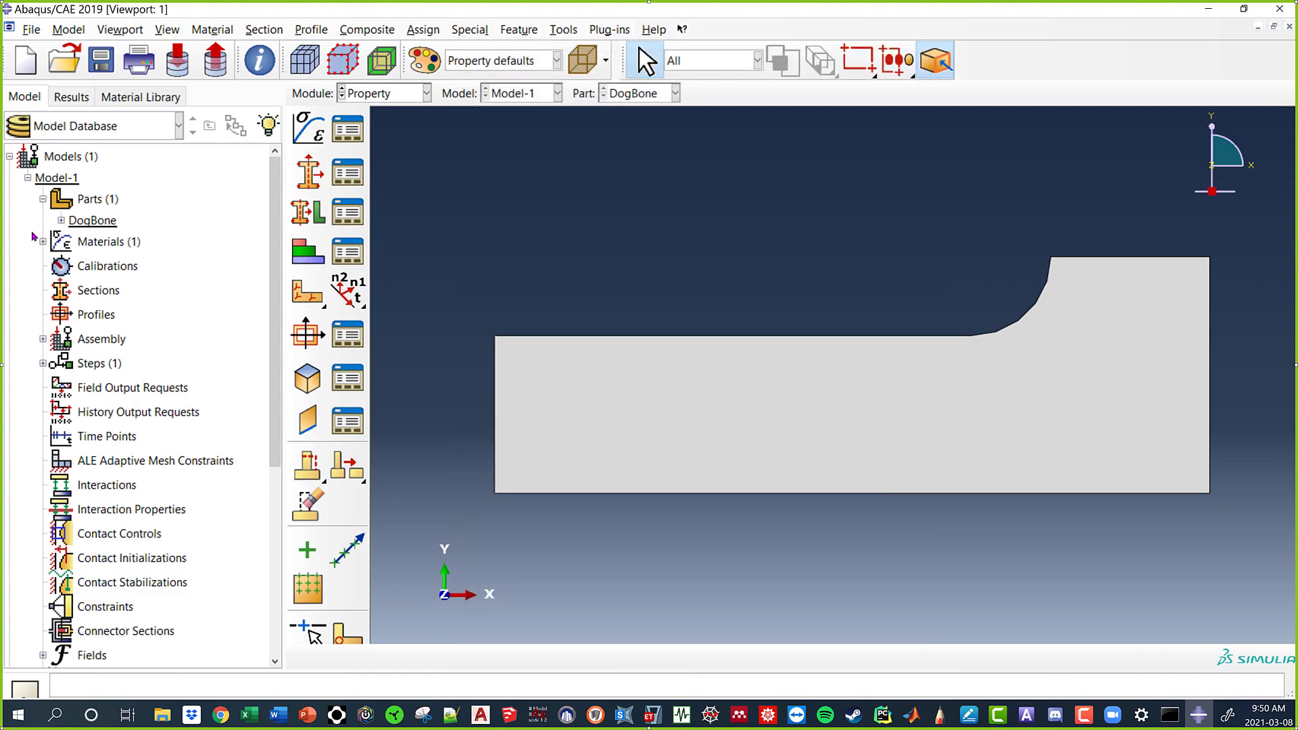
{"action": "left_click", "coordinate": [42, 241]}
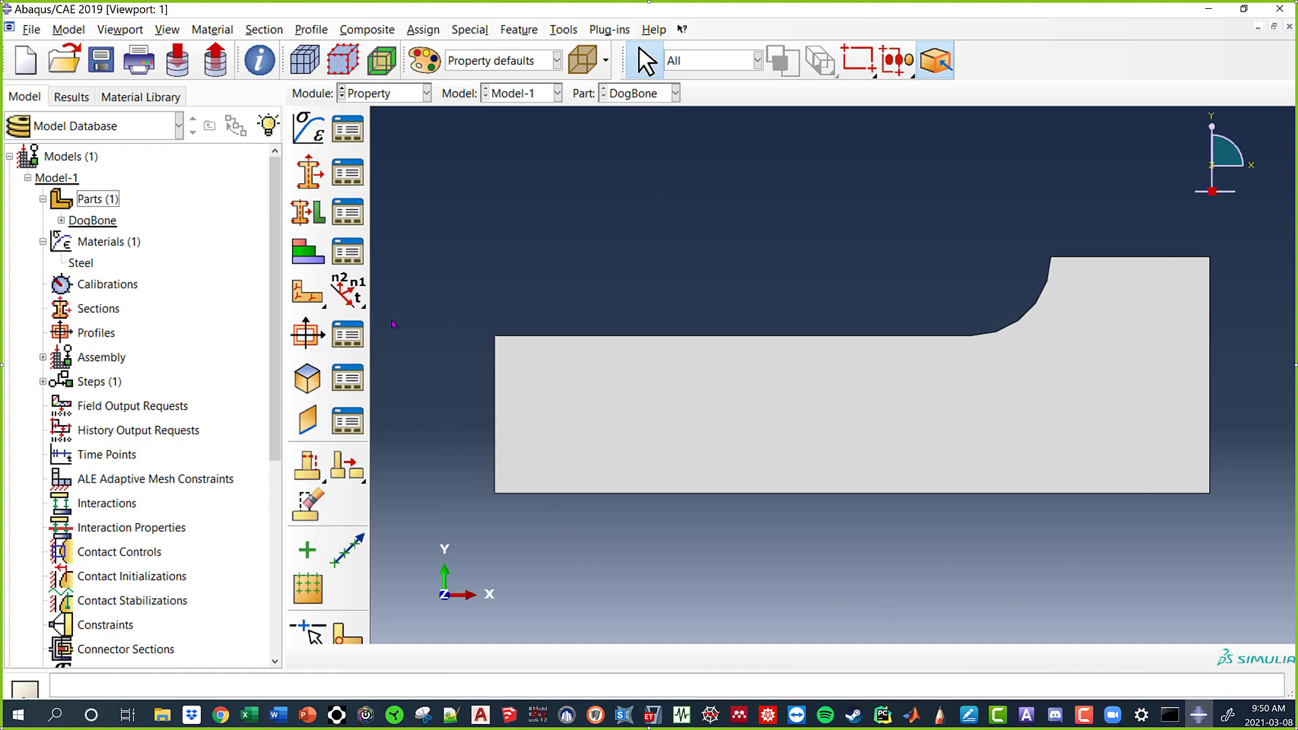
Create a solid, homogeneous section named DogBone Section.
{"action": "left_click", "coordinate": [312, 174]}
{"action": "left_click_drag", "start_coordinate": [580, 212], "coordinate": [615, 211]}
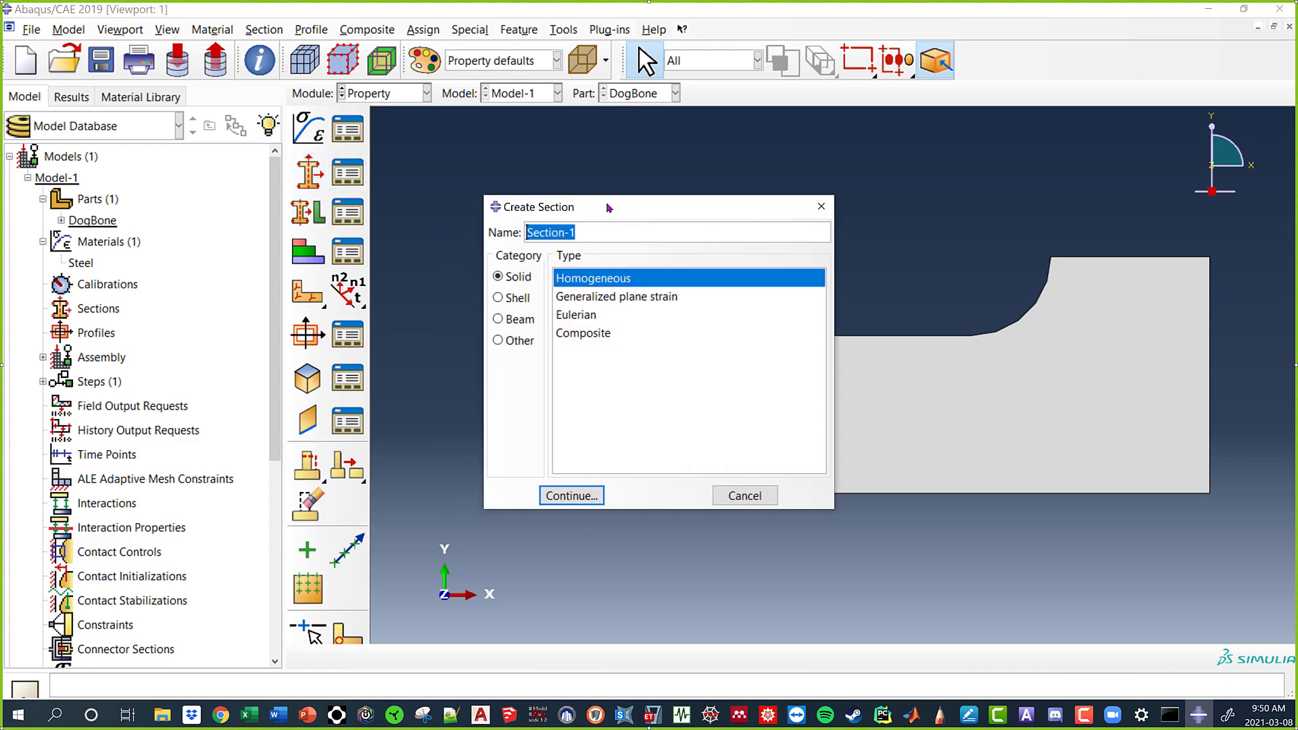
{"action": "type", "text": "DogB"}
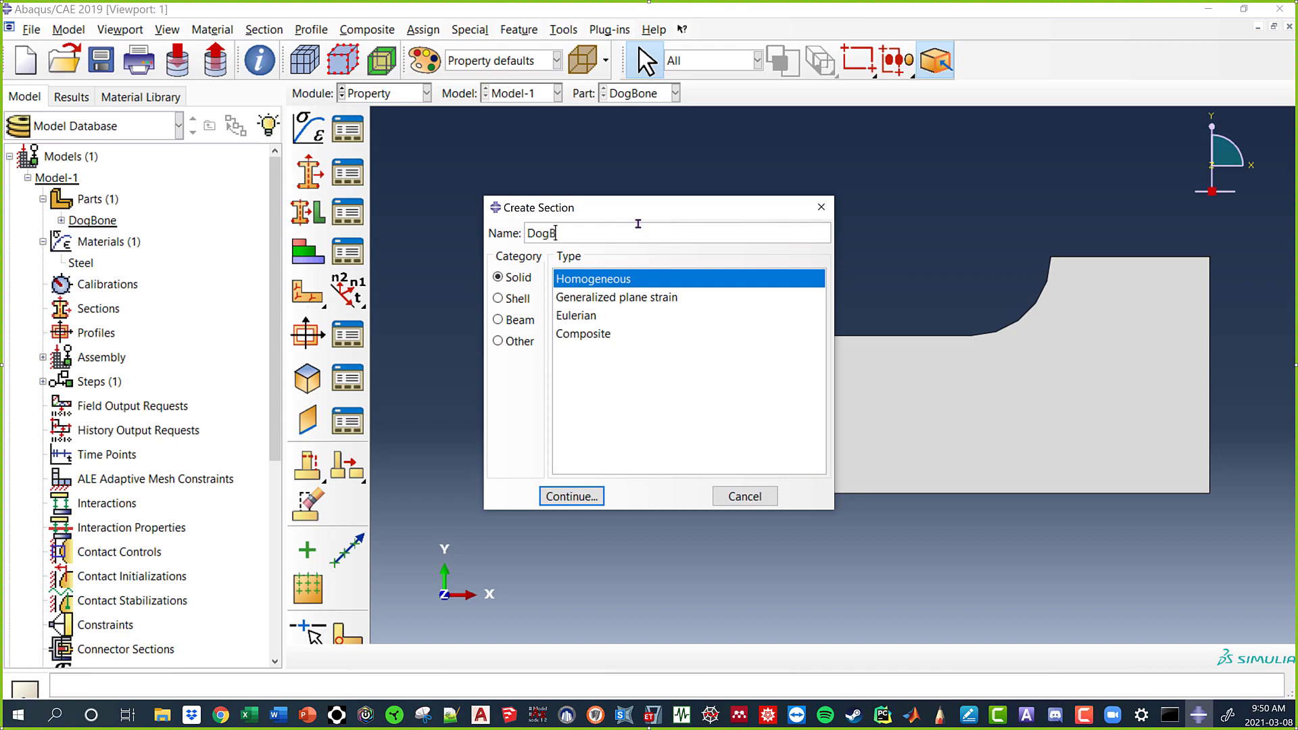
{"action": "type", "text": "one Section"}
{"action": "left_click", "coordinate": [585, 500]}
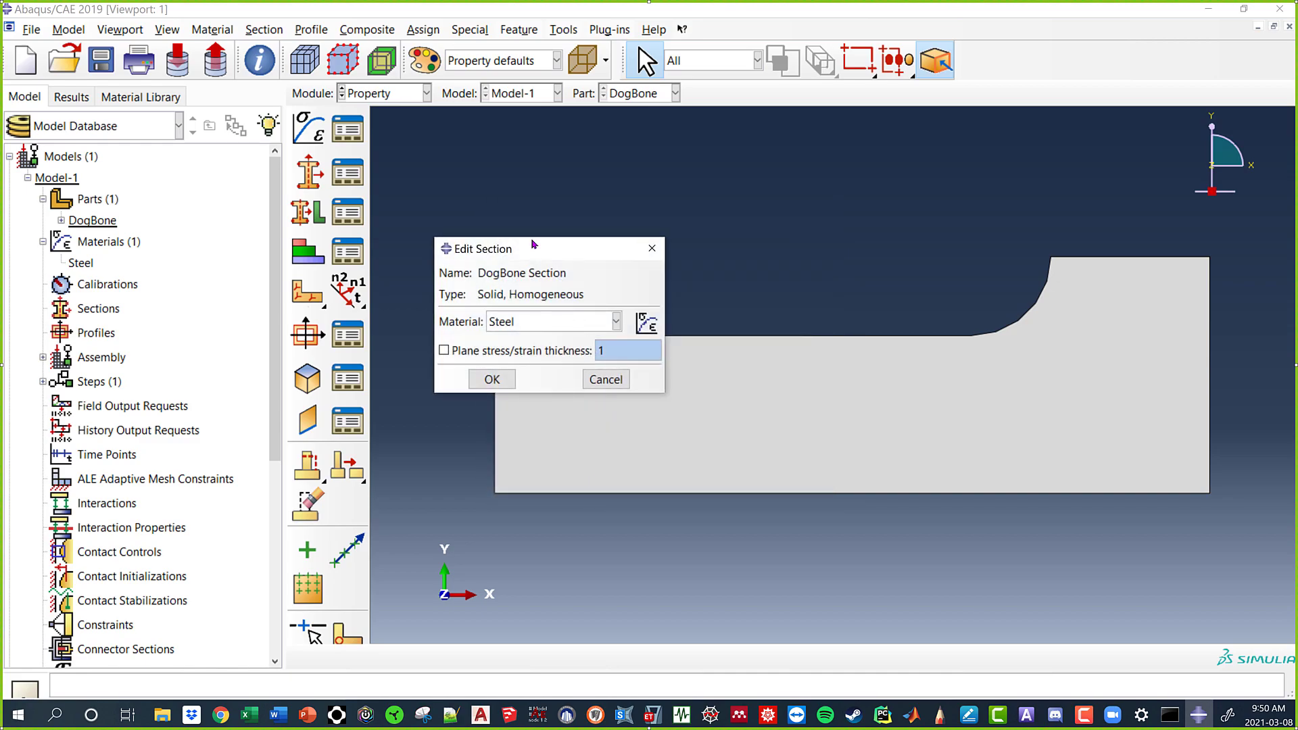
Set Steel as the material of DogBone Section, finish the section and list it in the model tree.
{"action": "left_click_drag", "start_coordinate": [538, 244], "coordinate": [705, 254]}
{"action": "left_click", "coordinate": [716, 335]}
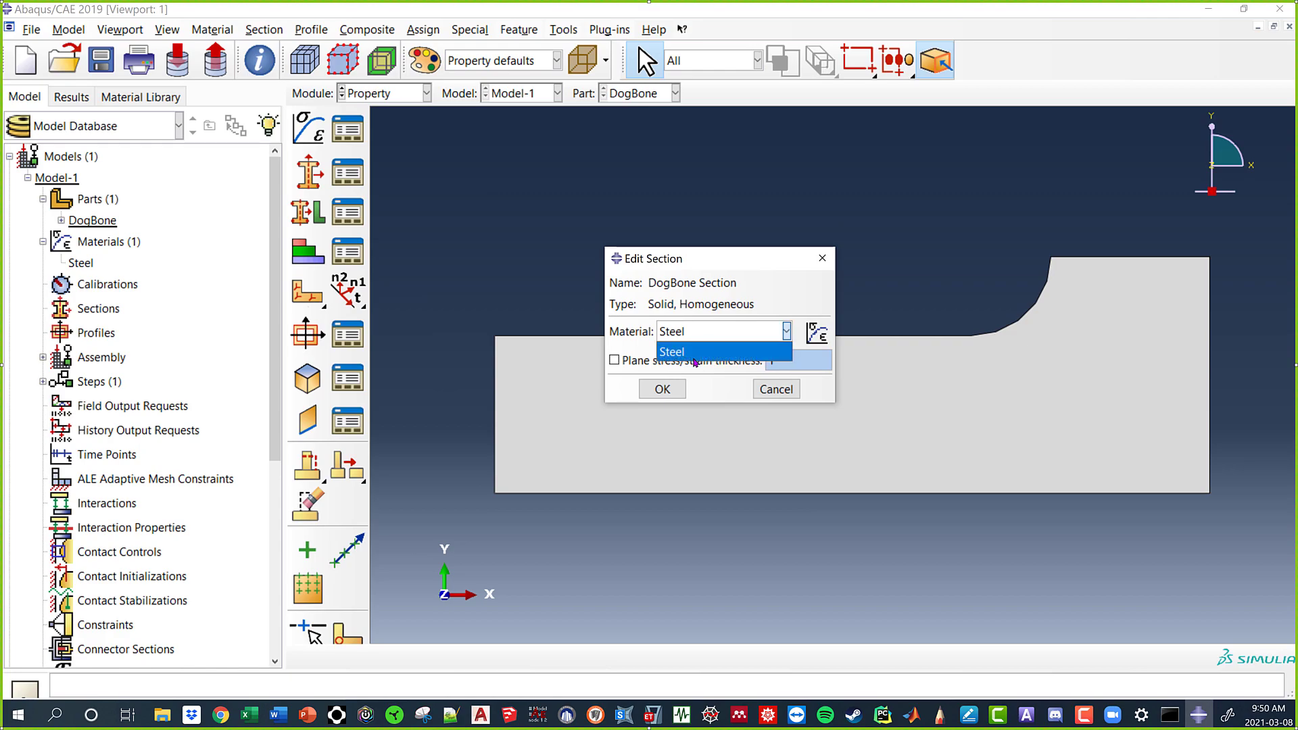
{"action": "left_click", "coordinate": [696, 352]}
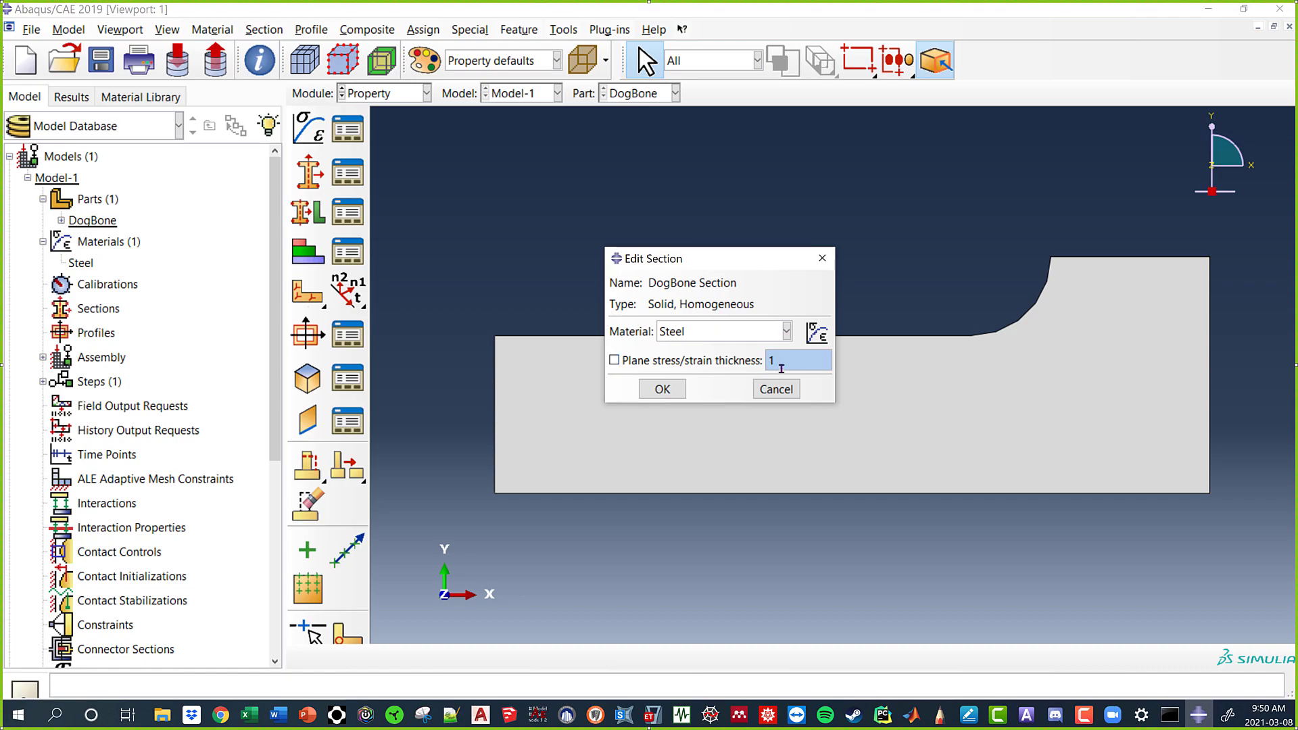
{"action": "left_click", "coordinate": [679, 386]}
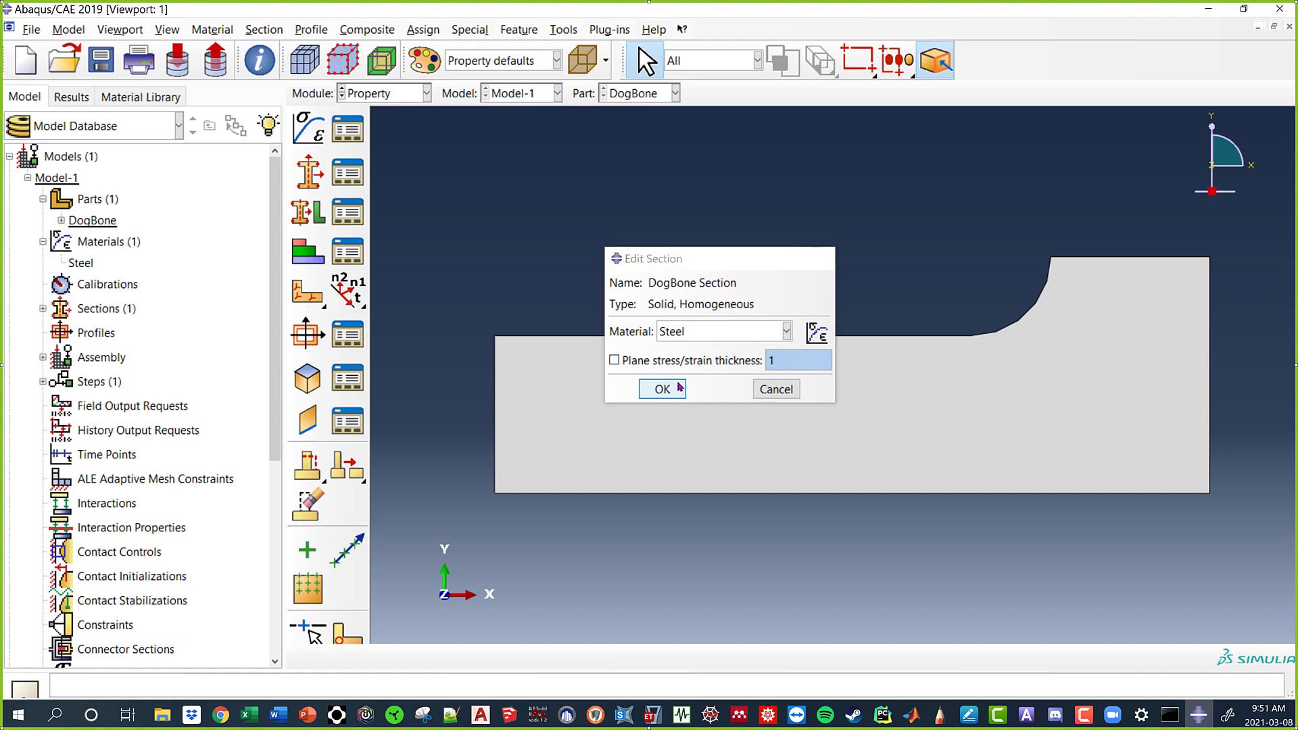
{"action": "left_click", "coordinate": [44, 309]}
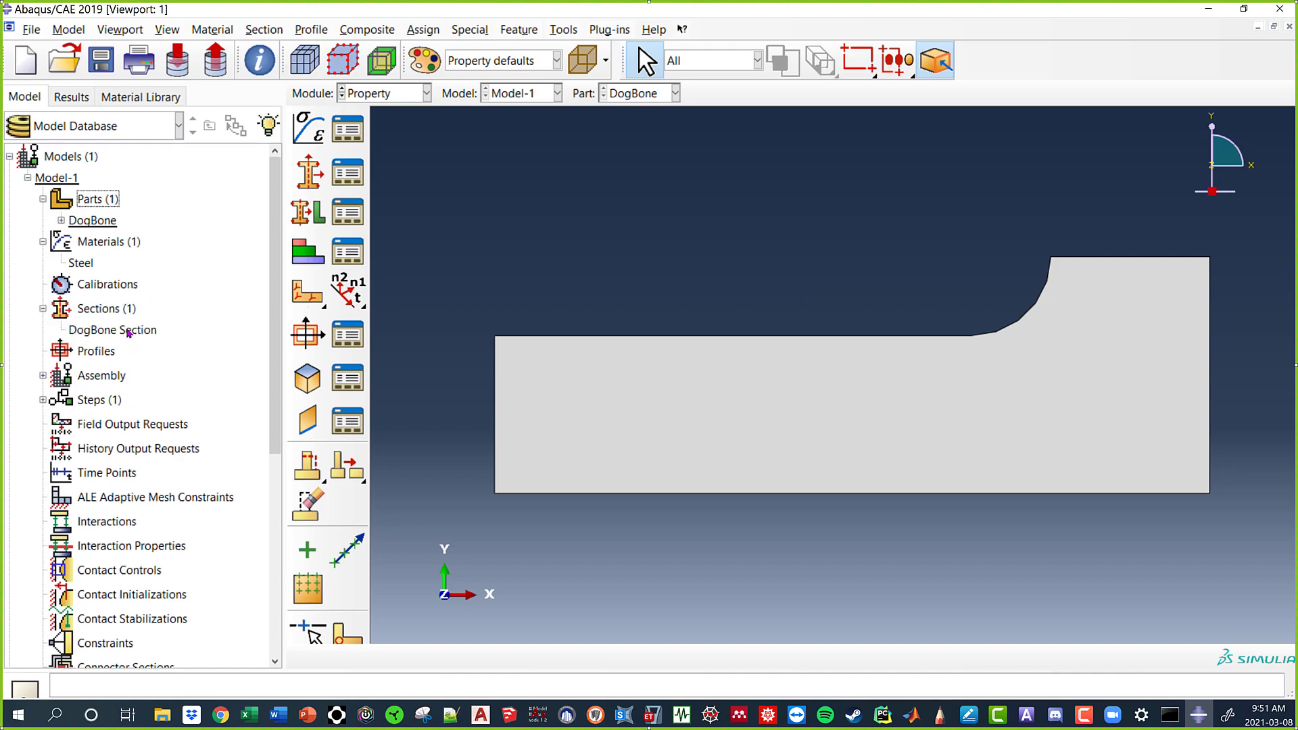
Assign DogBone Section to the whole specimen face without creating a set, taking the thickness from the section.
{"action": "left_click", "coordinate": [308, 213]}
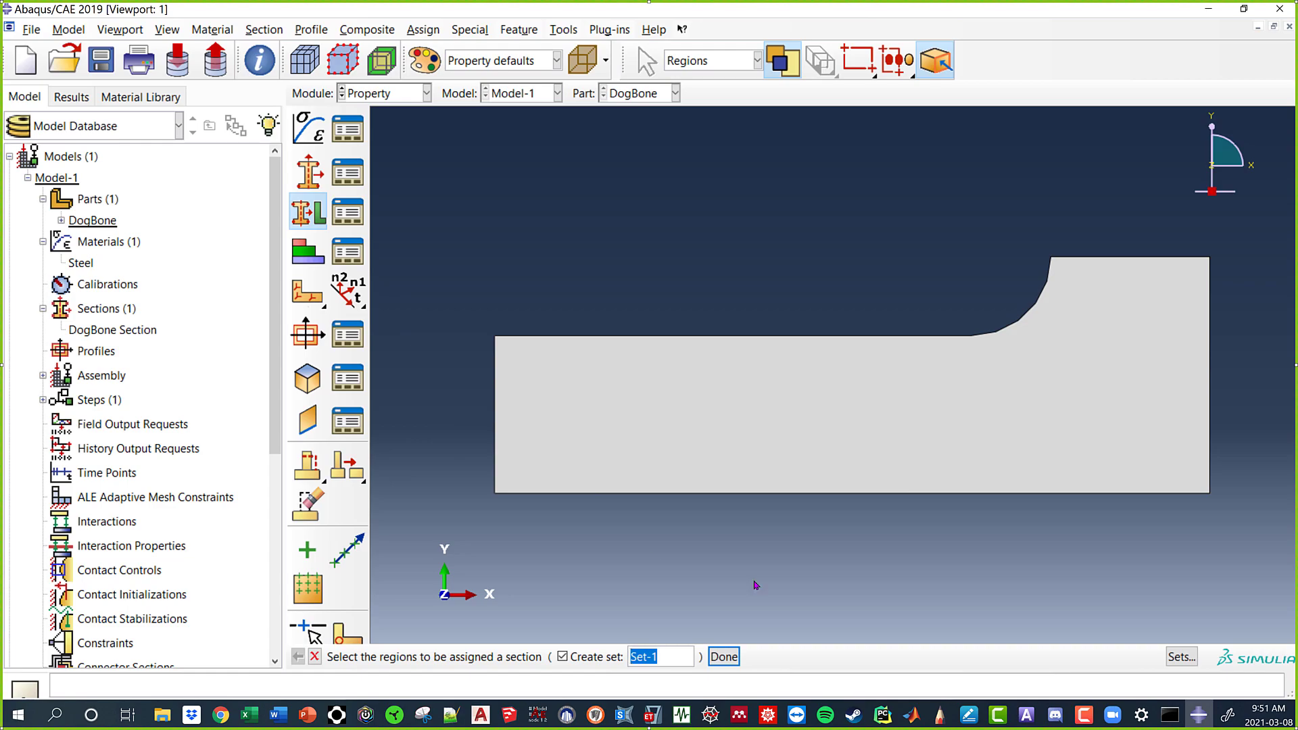
{"action": "left_click", "coordinate": [608, 660]}
{"action": "left_click", "coordinate": [847, 348]}
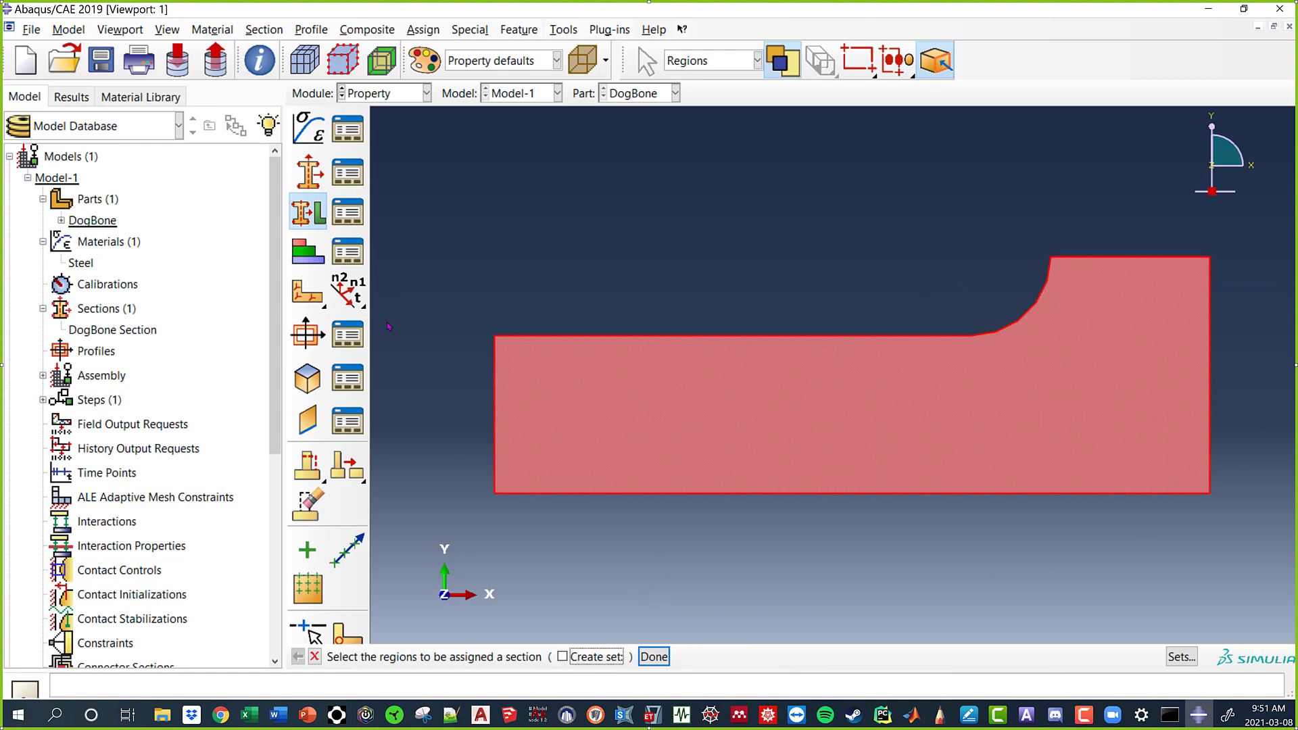
{"action": "left_click", "coordinate": [661, 656]}
{"action": "left_click_drag", "start_coordinate": [654, 180], "coordinate": [781, 165]}
{"action": "left_click", "coordinate": [757, 262]}
{"action": "left_click", "coordinate": [754, 261]}
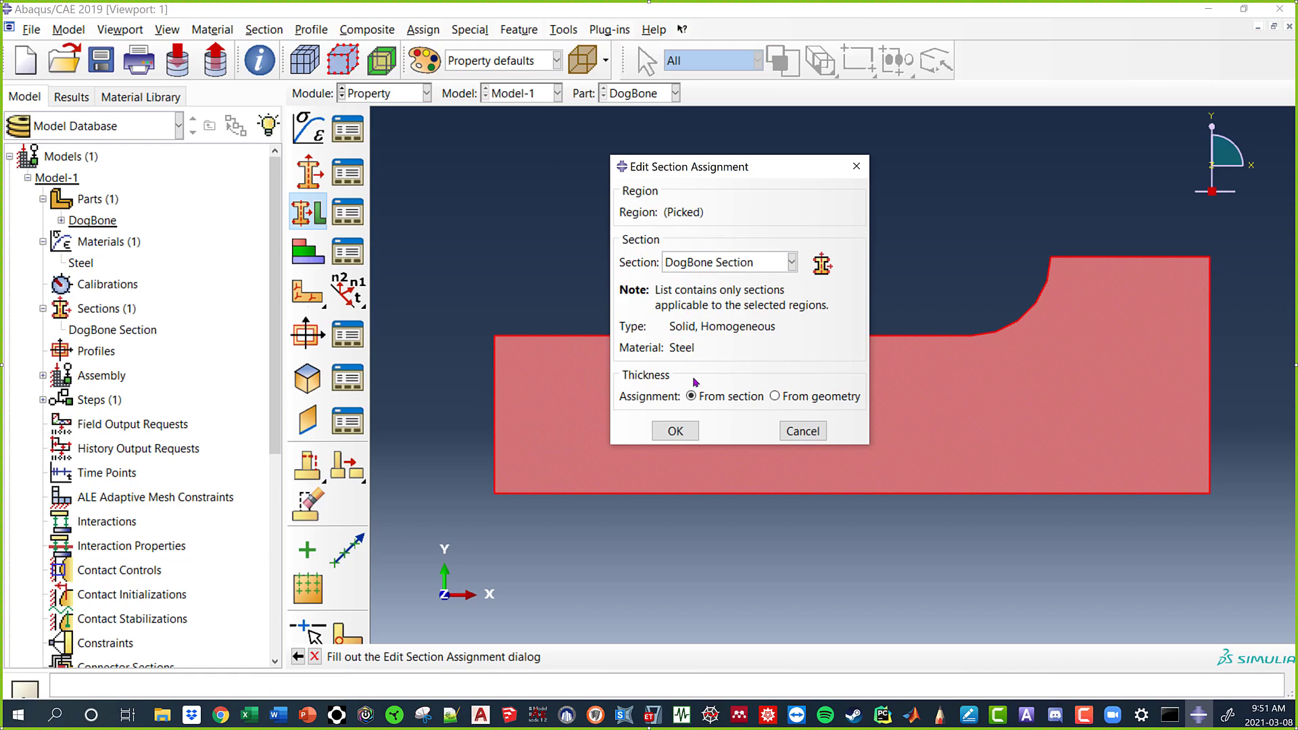
{"action": "left_click", "coordinate": [684, 433]}
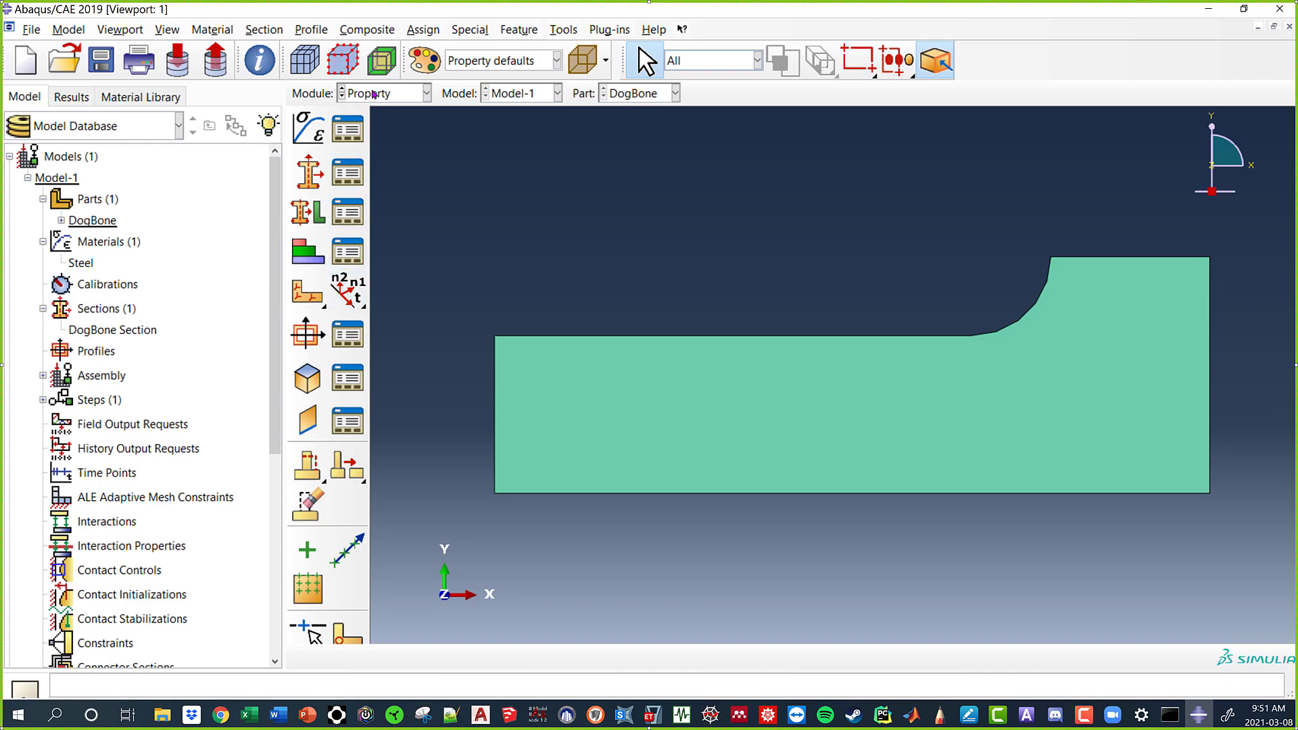
Switch to the Assembly module and create a dependent instance of the DogBone part.
{"action": "left_click", "coordinate": [400, 94]}
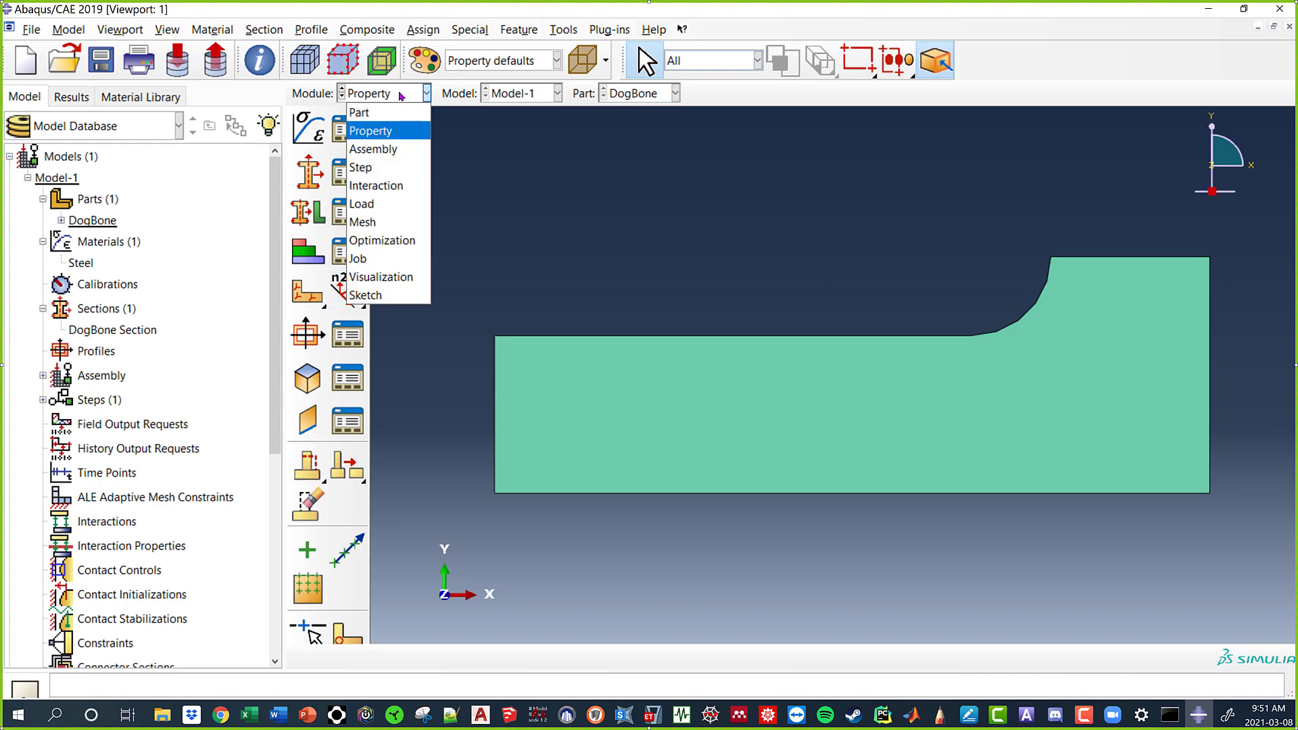
{"action": "left_click", "coordinate": [401, 149]}
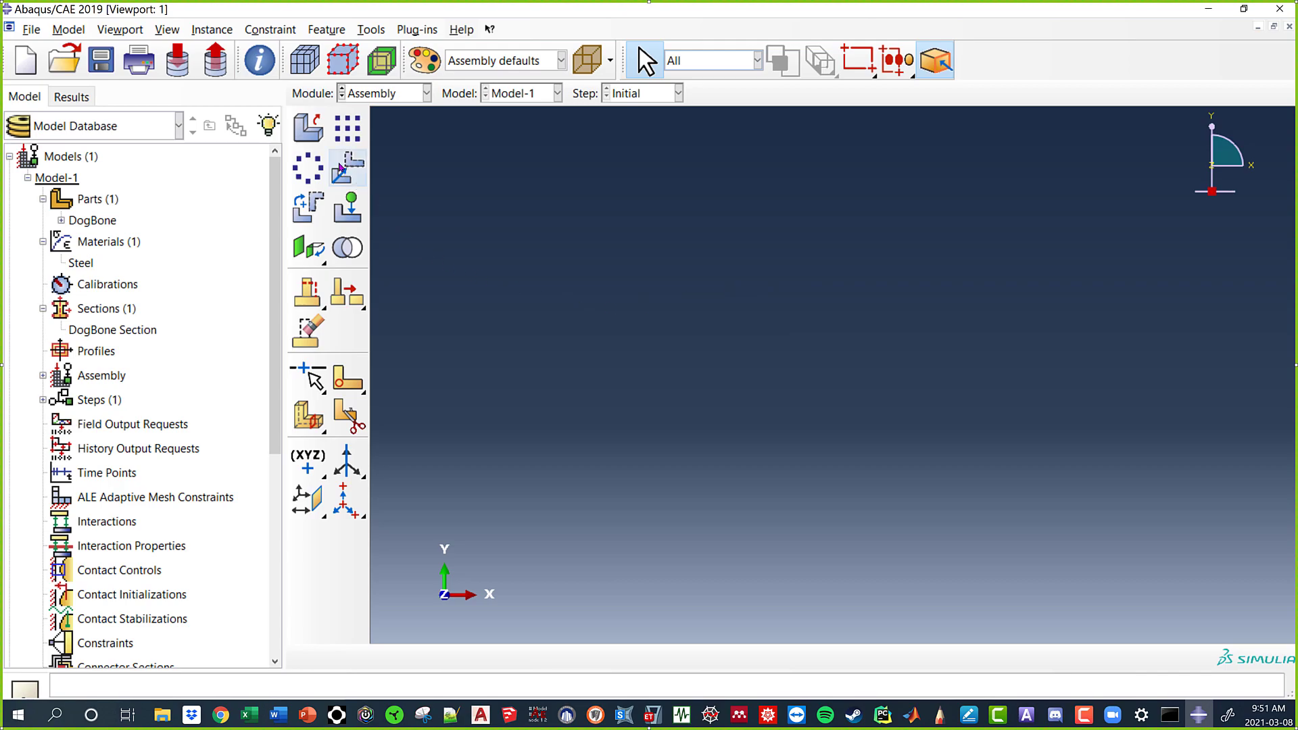
{"action": "left_click", "coordinate": [308, 127]}
{"action": "left_click_drag", "start_coordinate": [441, 103], "coordinate": [817, 79]}
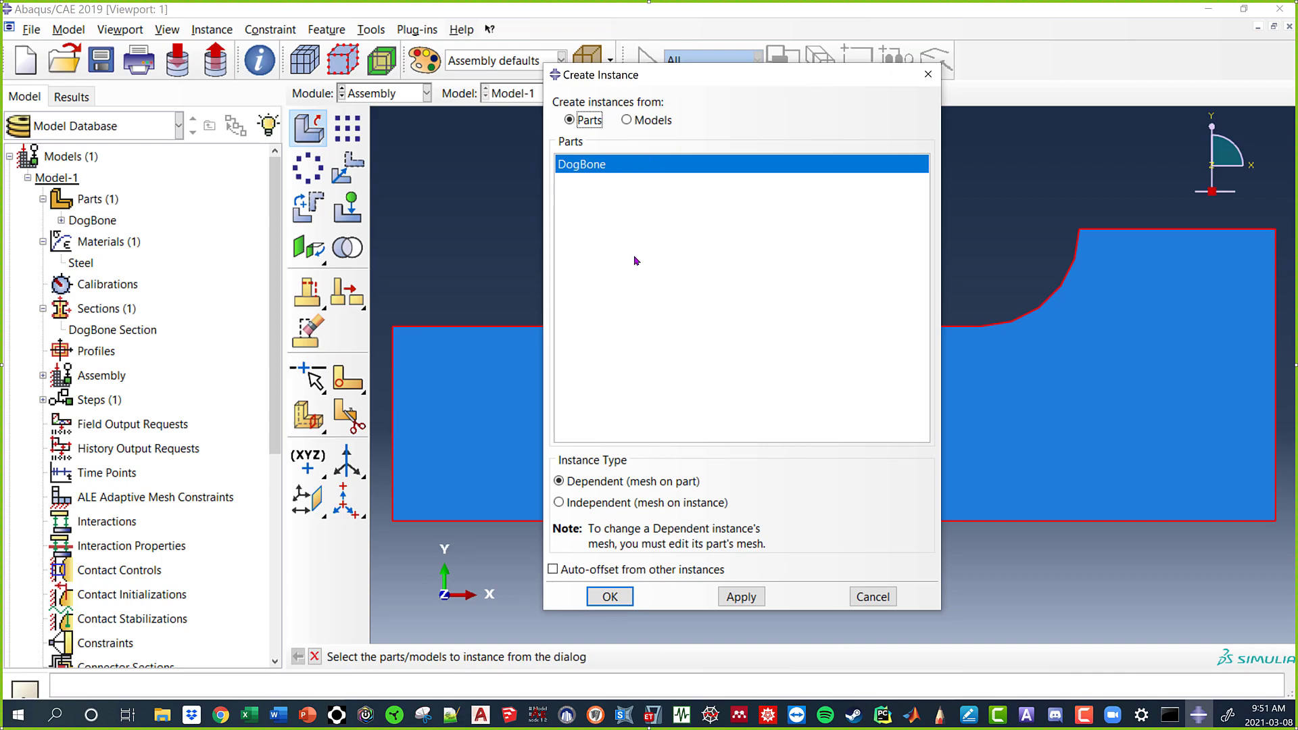
{"action": "left_click", "coordinate": [598, 597]}
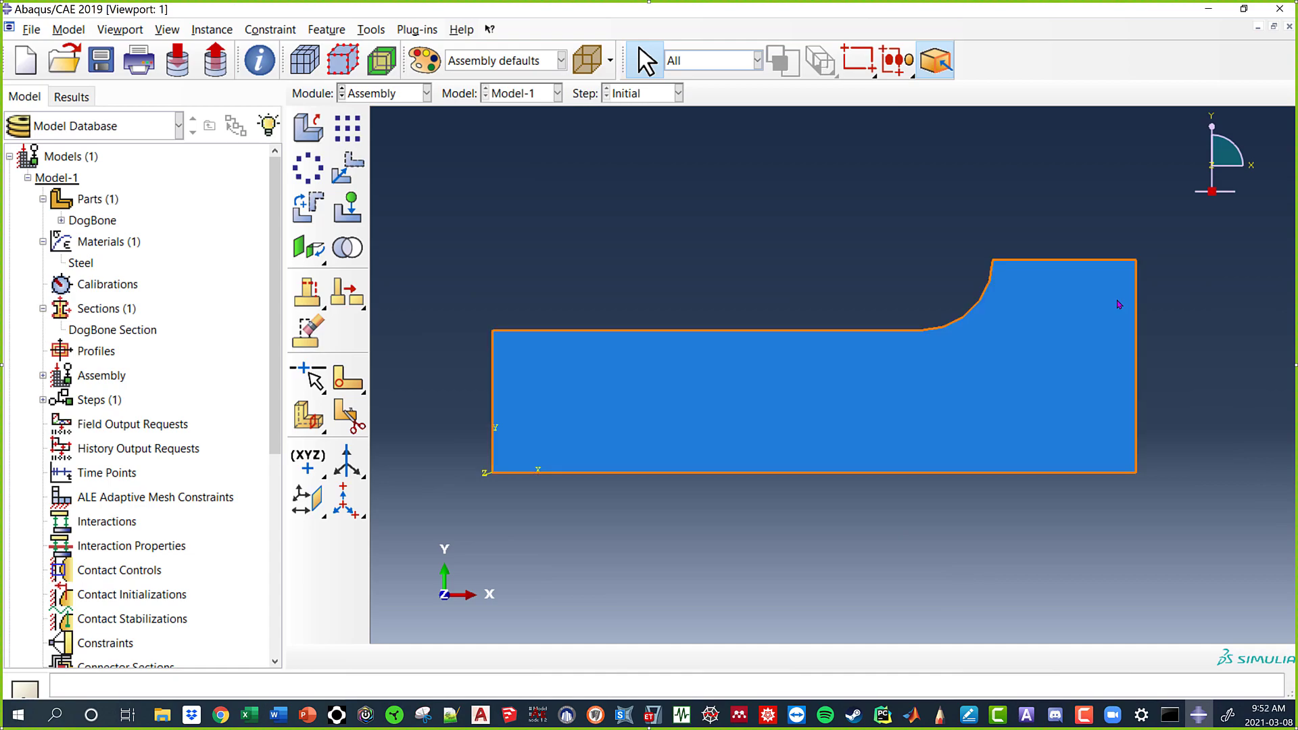
Switch to the Step module and create a Static, General step named Apply Load after the Initial step.
{"action": "left_click", "coordinate": [427, 93]}
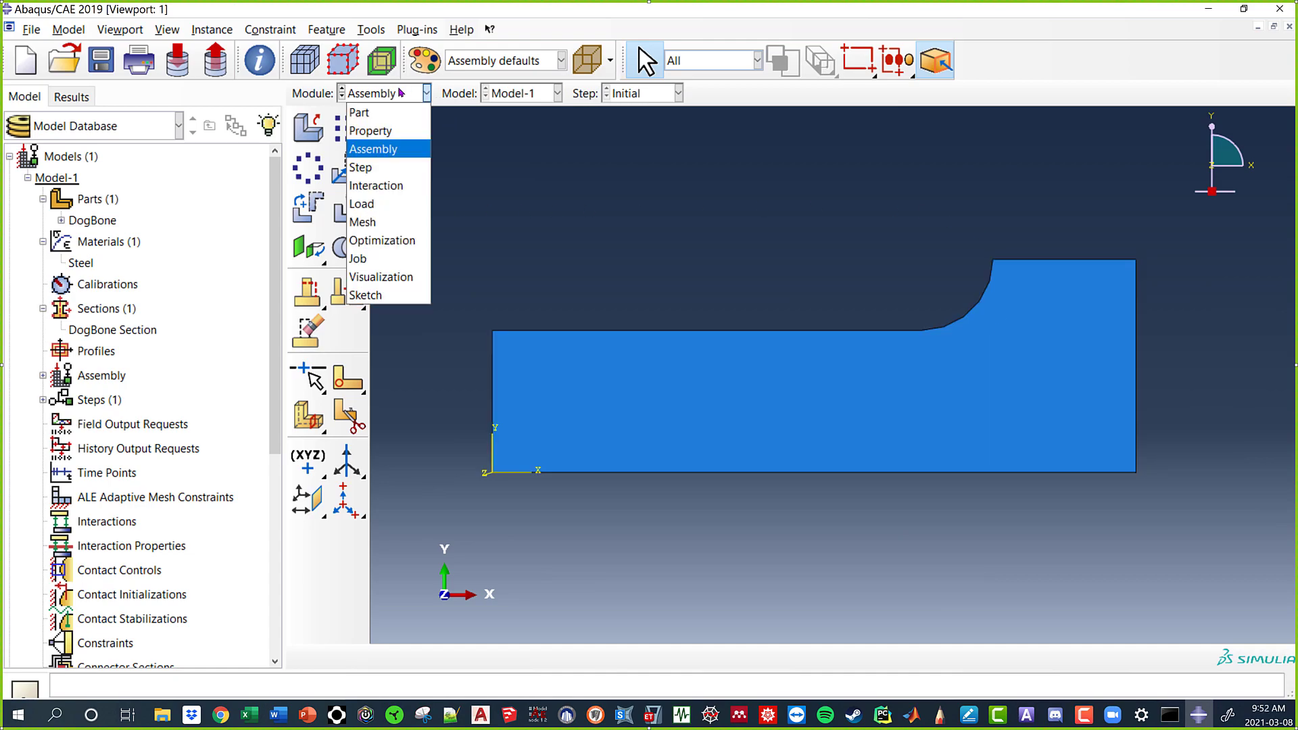
{"action": "left_click", "coordinate": [399, 173]}
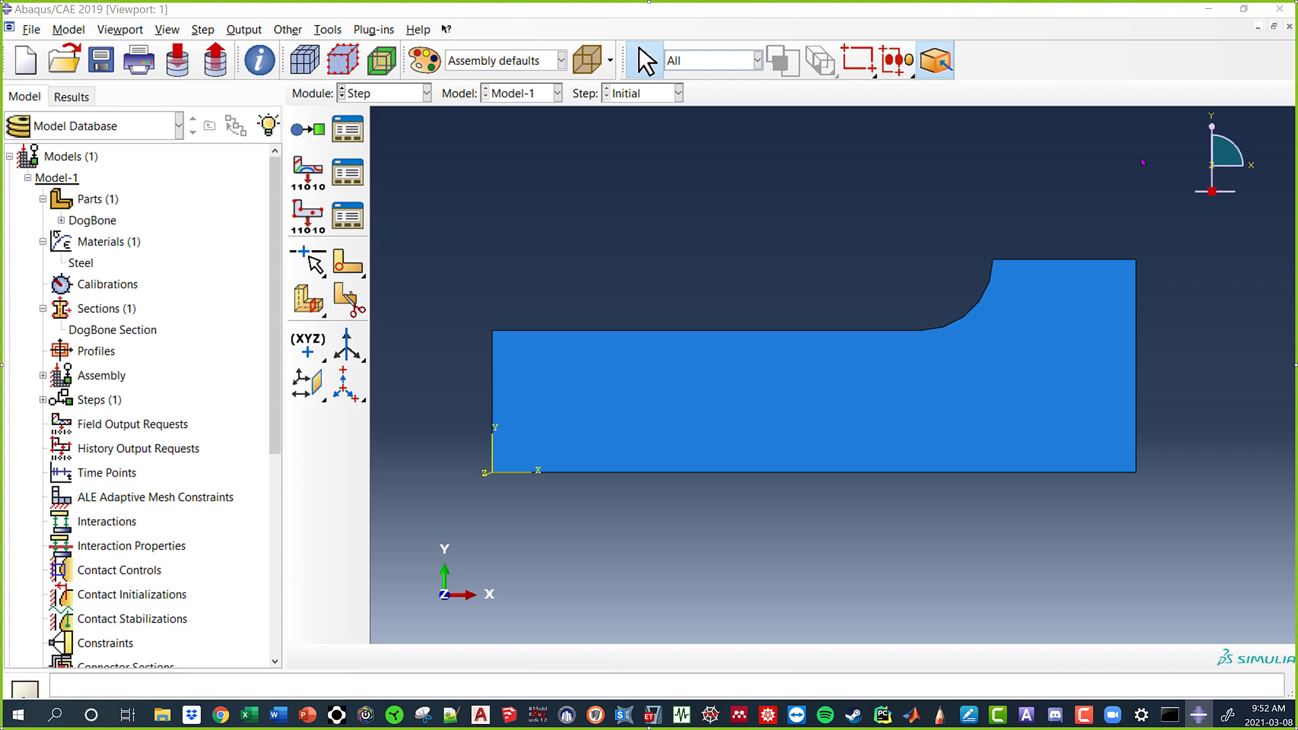
{"action": "left_click", "coordinate": [42, 400]}
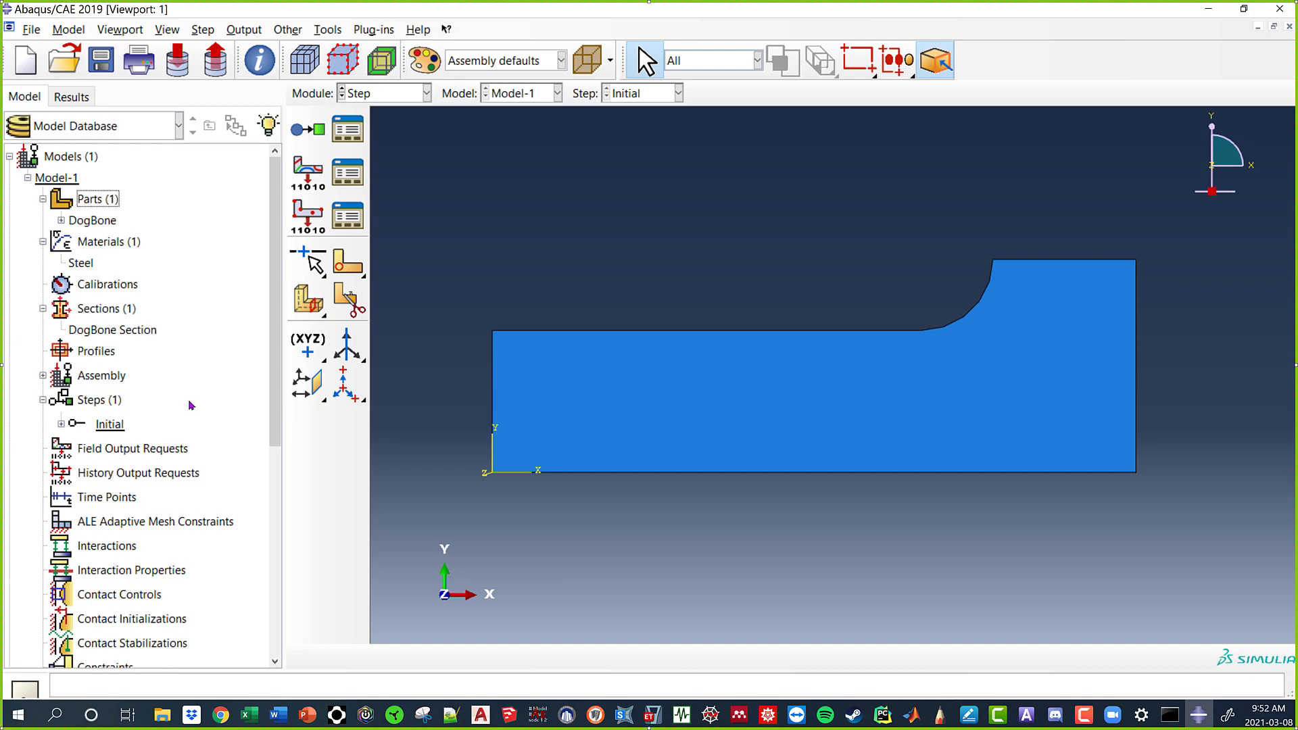
{"action": "left_click", "coordinate": [92, 401]}
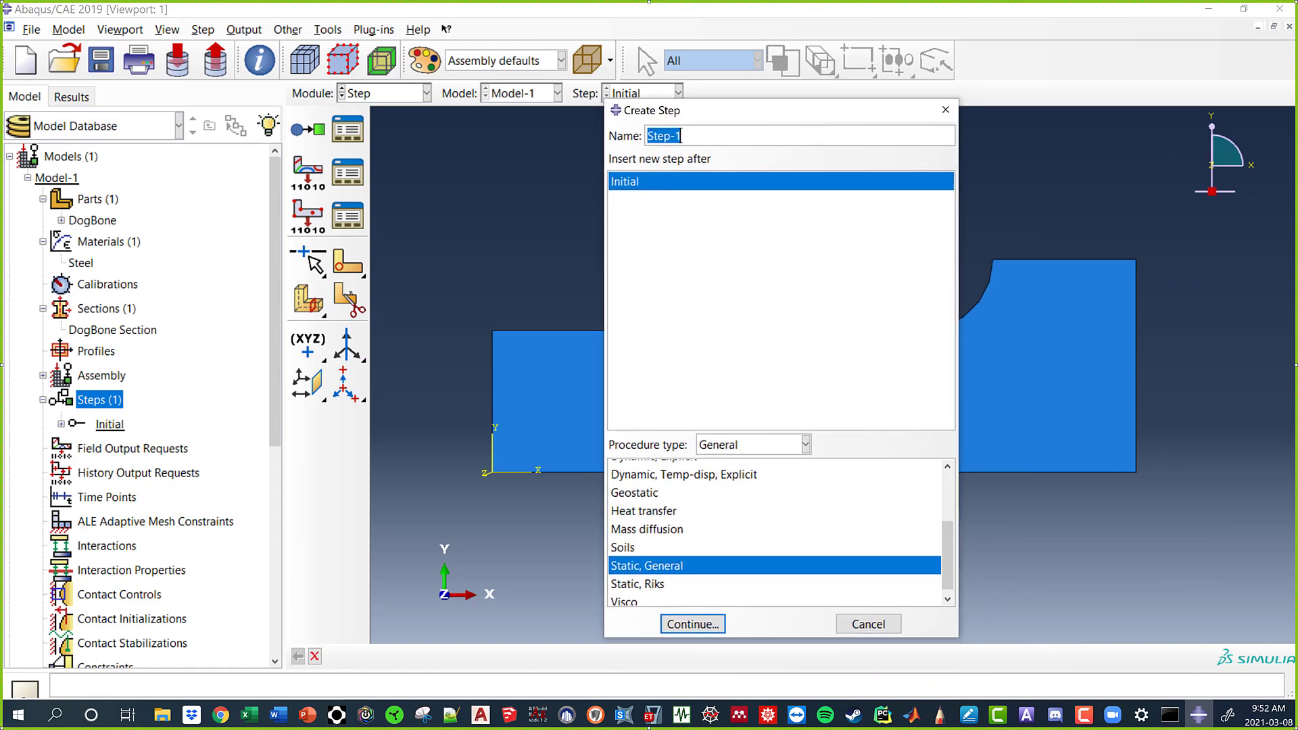
{"action": "left_click_drag", "start_coordinate": [702, 136], "coordinate": [648, 136]}
{"action": "type", "text": "Apply Load"}
{"action": "left_click_drag", "start_coordinate": [679, 114], "coordinate": [665, 70]}
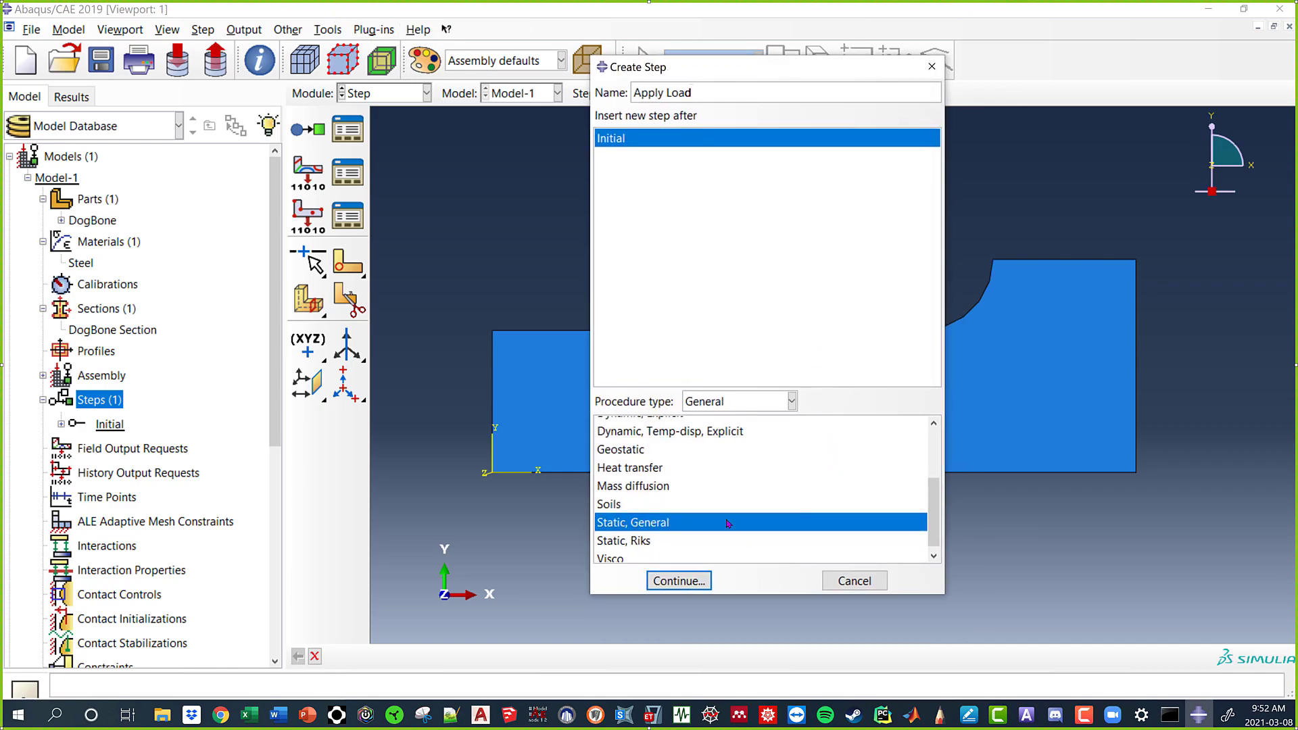
{"action": "scroll", "coordinate": [710, 488], "scroll_direction": "down", "scroll_amount": 1}
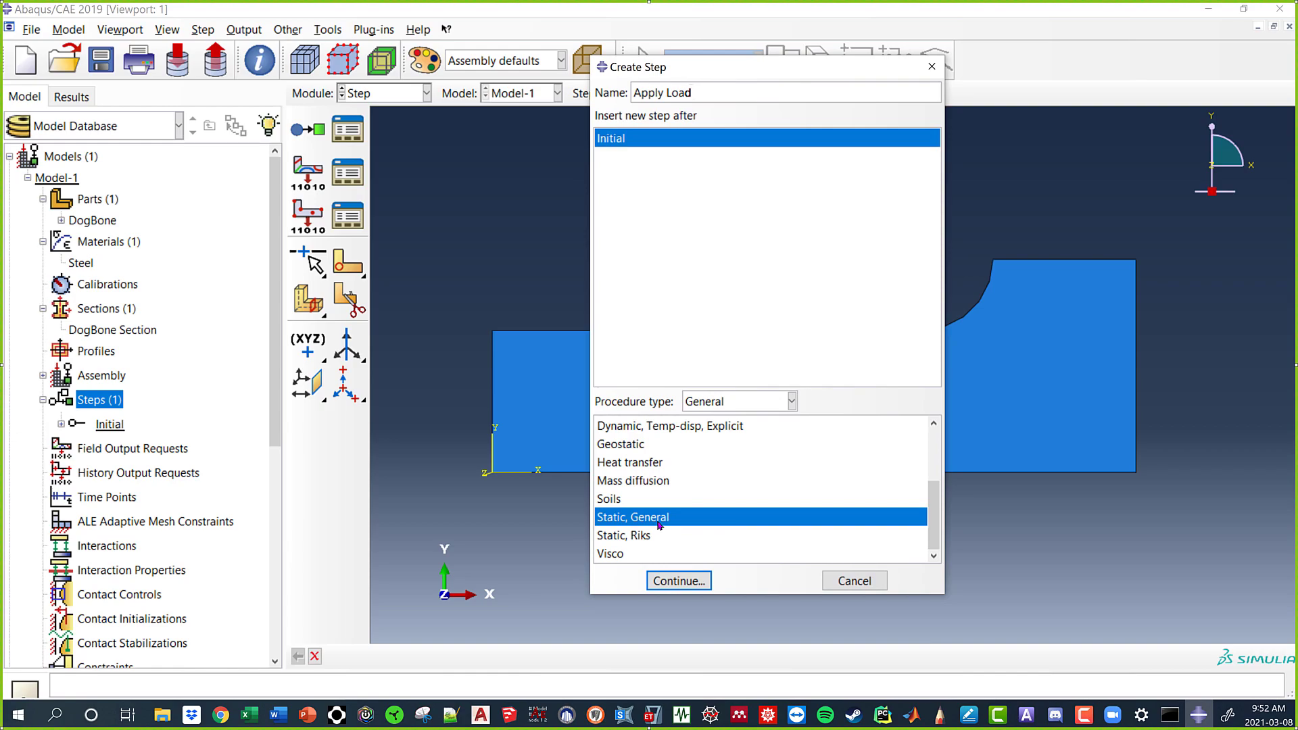
{"action": "left_click", "coordinate": [663, 538]}
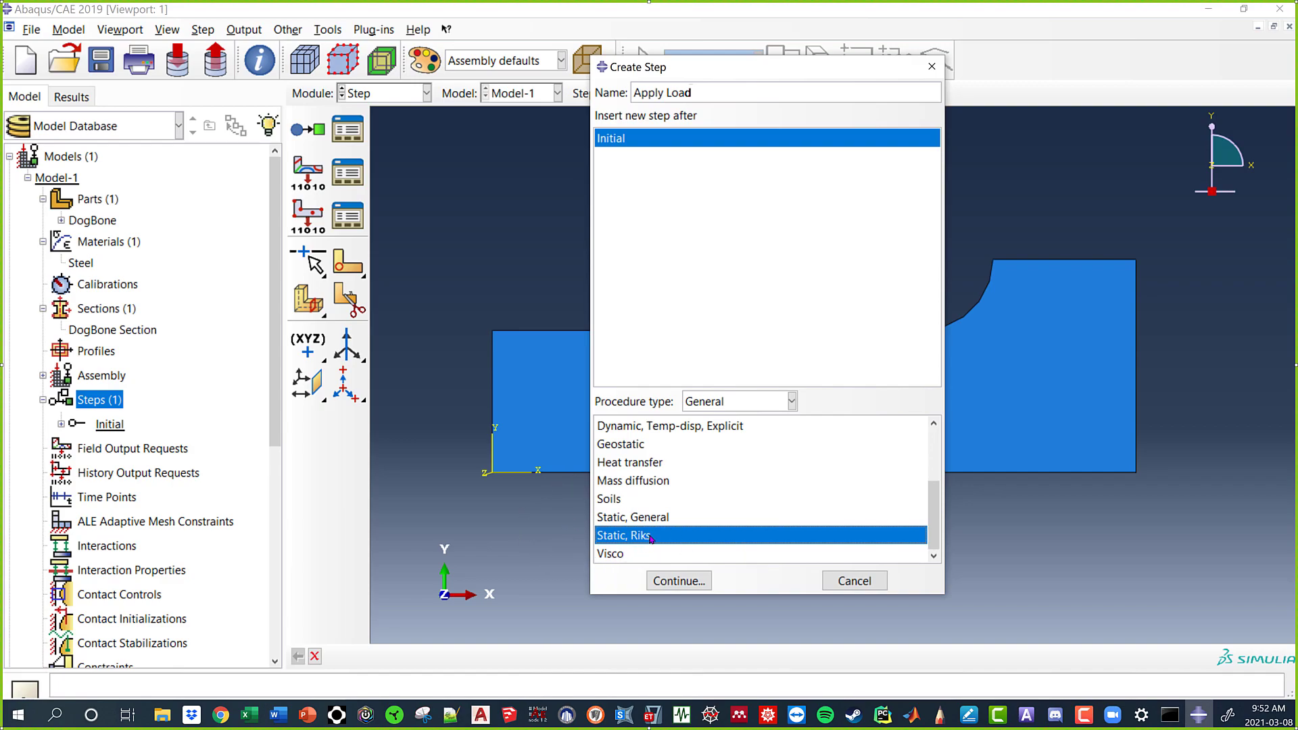
{"action": "left_click", "coordinate": [660, 518]}
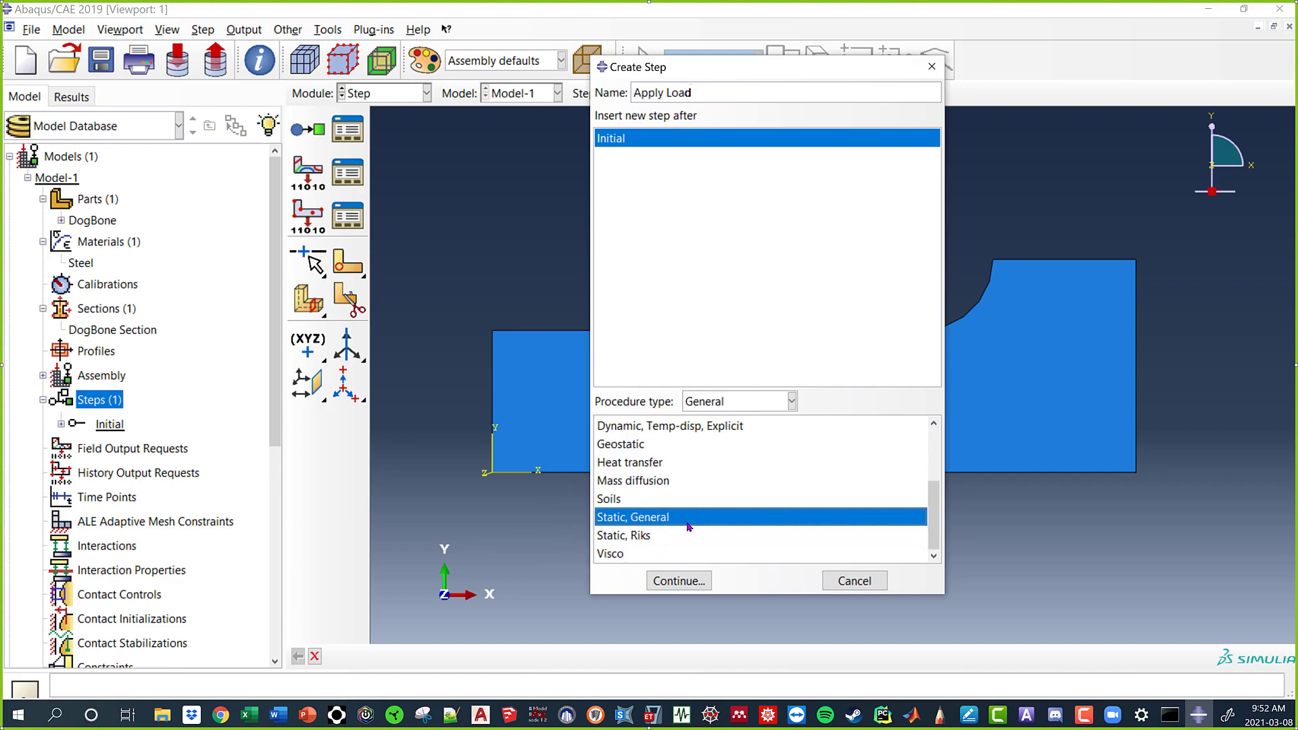
{"action": "left_click", "coordinate": [691, 582]}
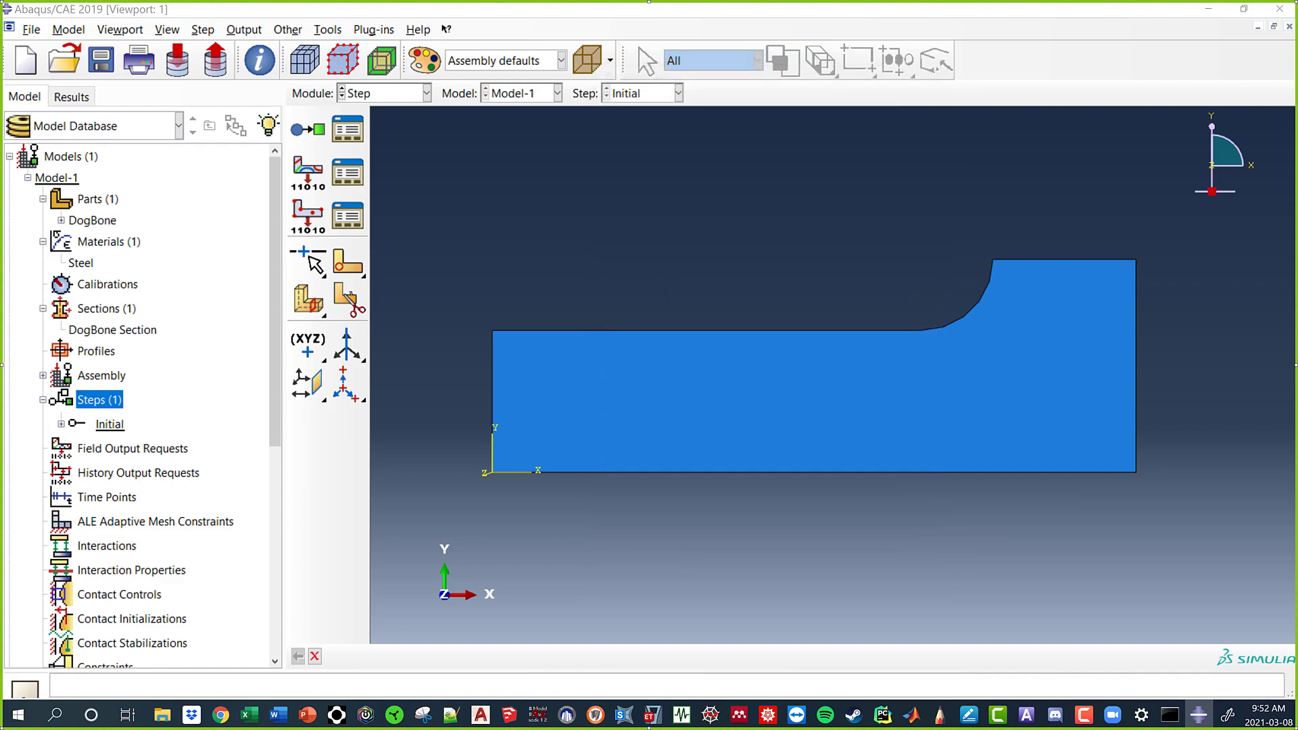
Try an initial increment size of 0.01 and a larger one in the Apply Load step's incrementation settings.
{"action": "left_click_drag", "start_coordinate": [1286, 212], "coordinate": [901, 128]}
{"action": "double_click", "coordinate": [579, 239]}
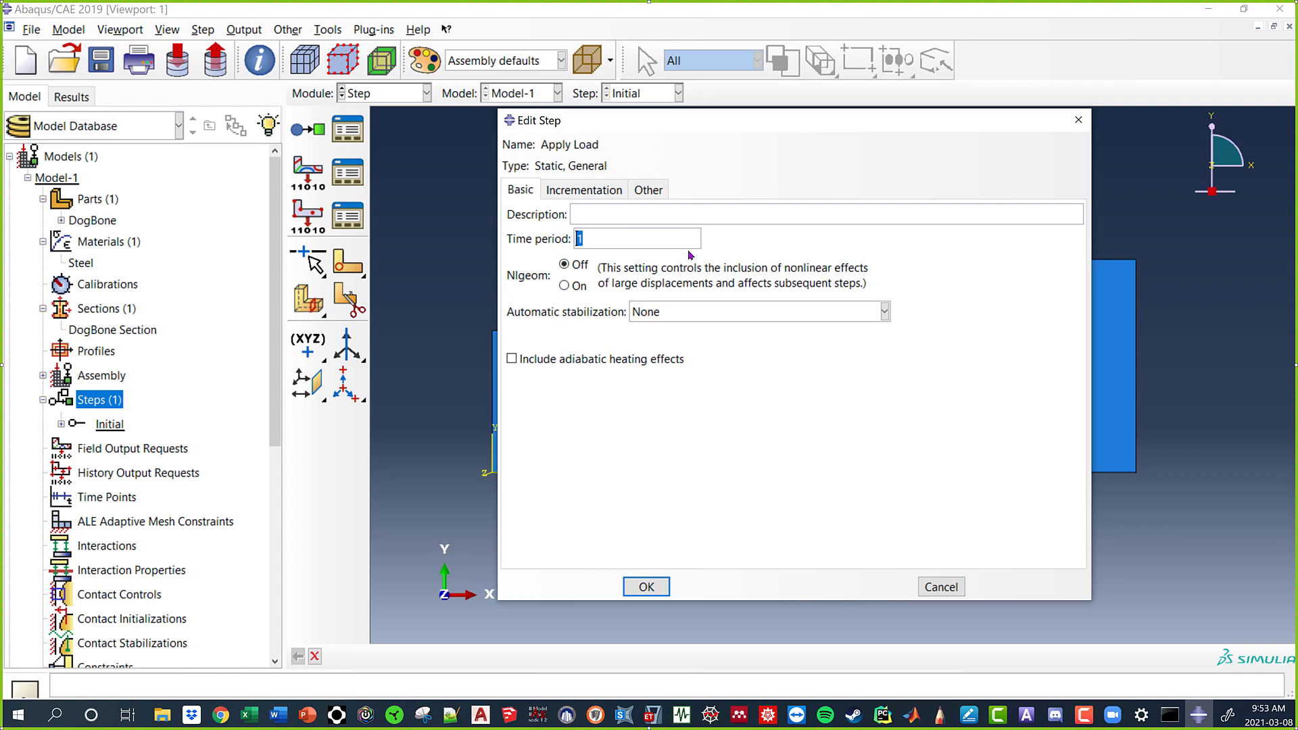
{"action": "left_click", "coordinate": [583, 190]}
{"action": "left_click", "coordinate": [602, 277]}
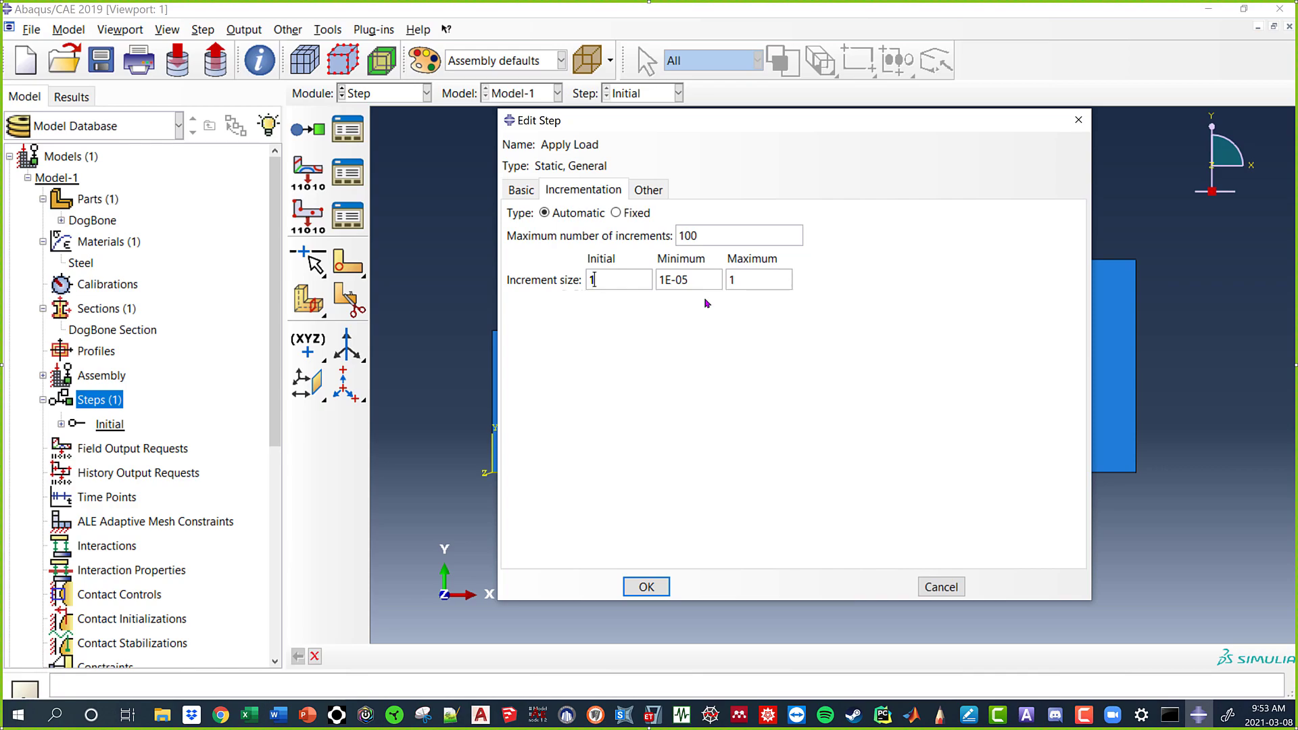
{"action": "double_click", "coordinate": [602, 286]}
{"action": "type", "text": "0.01"}
{"action": "left_click_drag", "start_coordinate": [621, 277], "coordinate": [526, 284]}
{"action": "type", "text": "0.27"}
{"action": "left_click", "coordinate": [521, 191]}
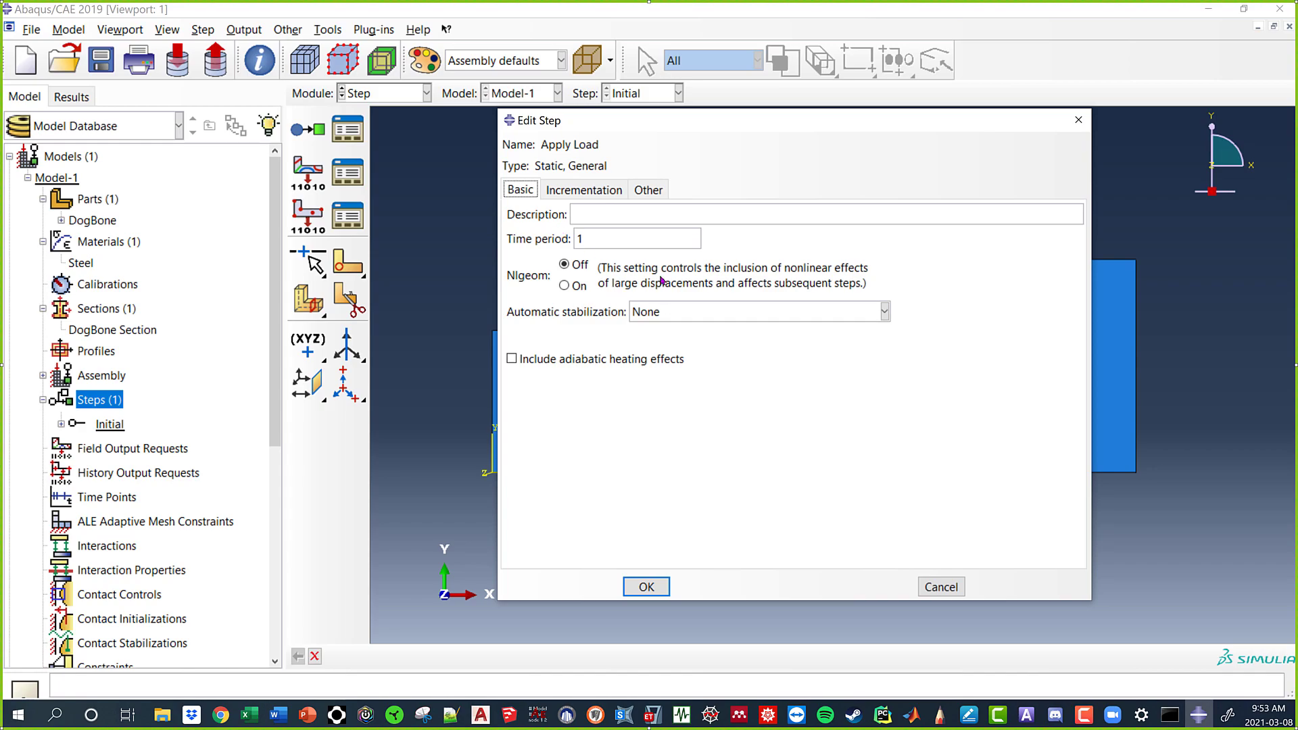
Try a time period of 2 with an initial increment size of 0.25 for the Apply Load step.
{"action": "double_click", "coordinate": [608, 240]}
{"action": "type", "text": "2"}
{"action": "left_click", "coordinate": [593, 194]}
{"action": "double_click", "coordinate": [608, 280]}
{"action": "type", "text": "0.25"}
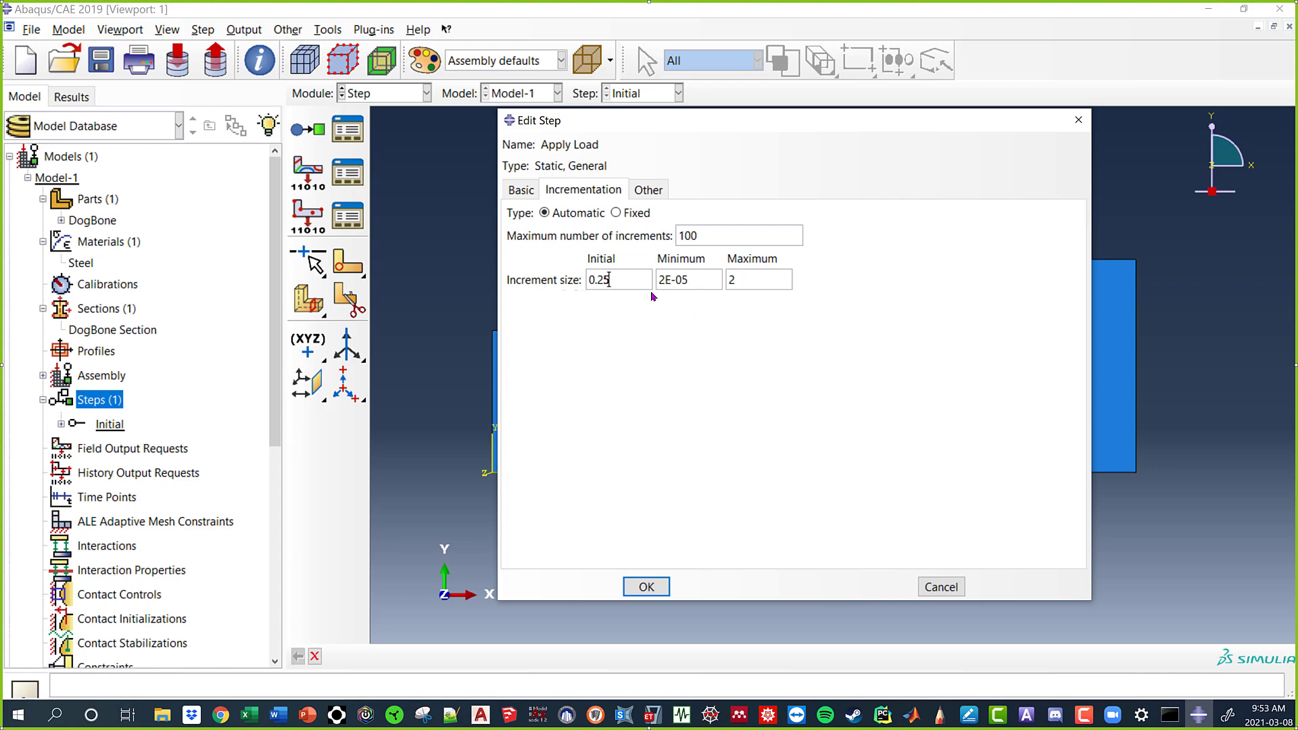
Set the Apply Load step to a time period of 1 with Nlgeom on and an initial increment size of 0.1.
{"action": "left_click", "coordinate": [520, 190]}
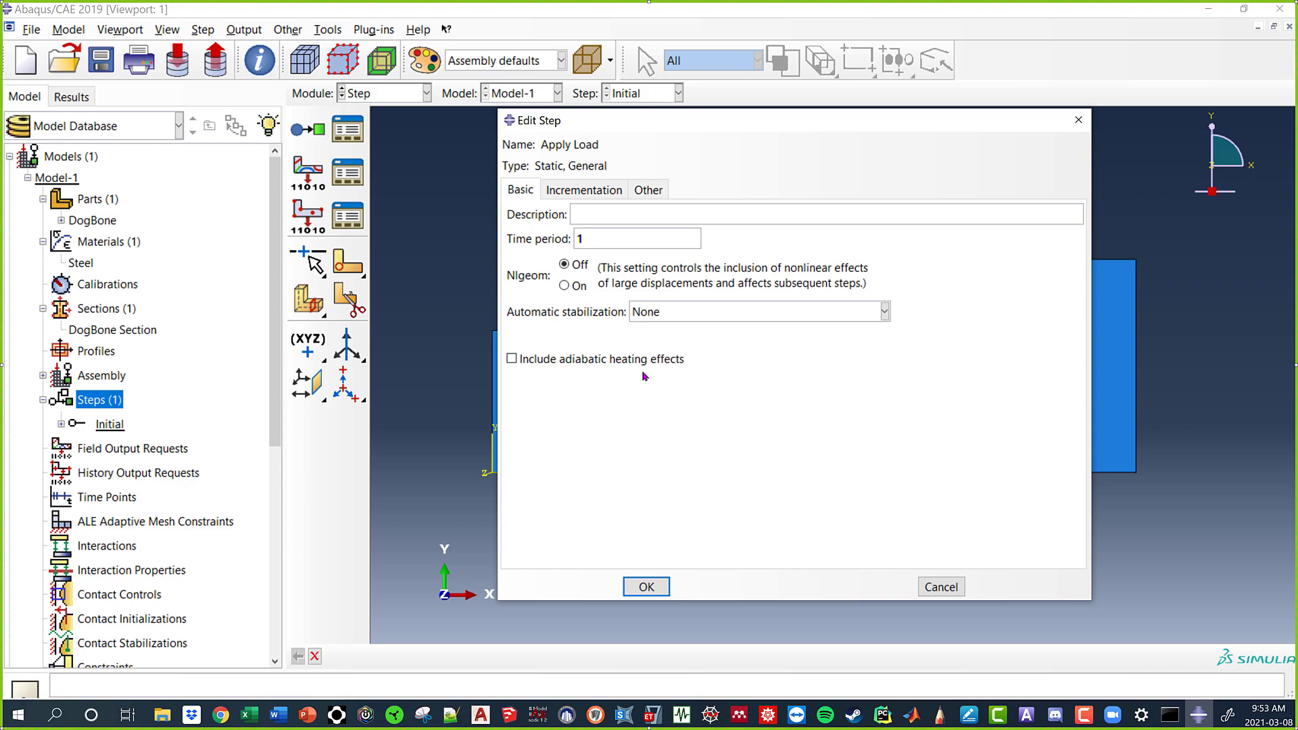
{"action": "left_click", "coordinate": [568, 285]}
{"action": "left_click", "coordinate": [568, 193]}
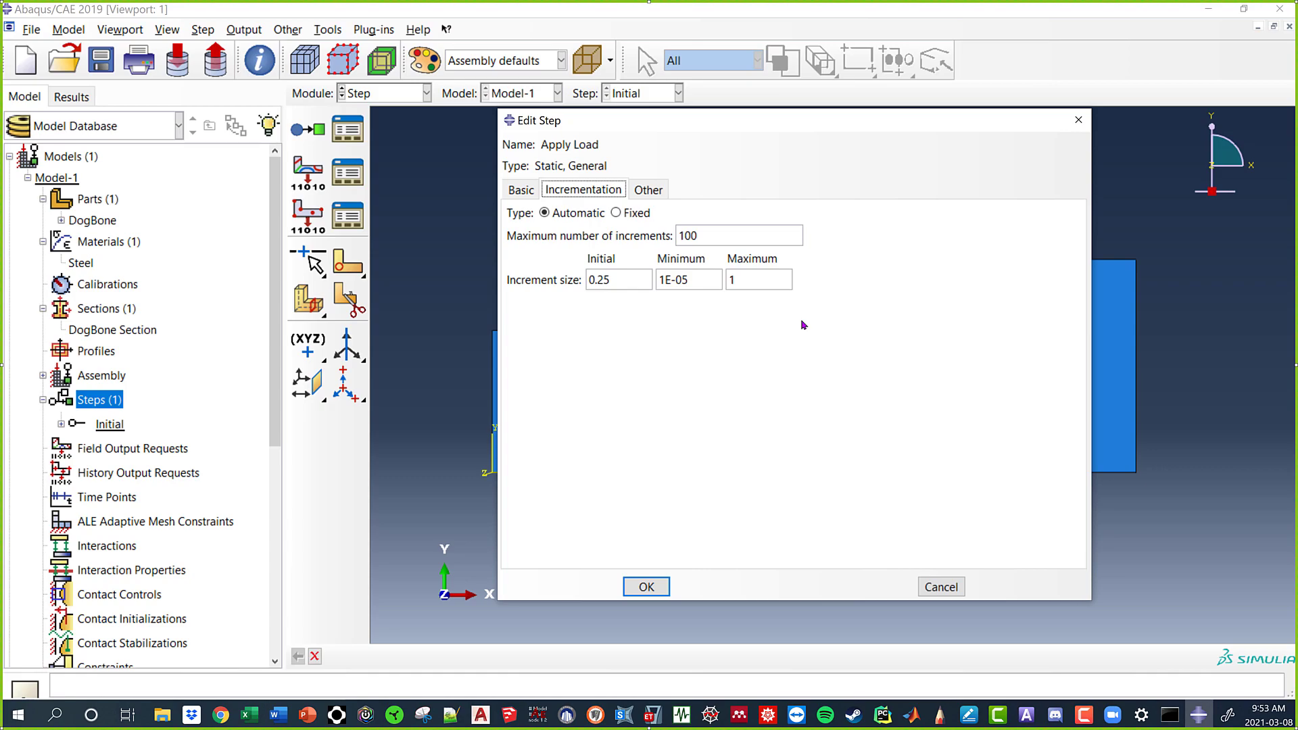
{"action": "left_click_drag", "start_coordinate": [645, 285], "coordinate": [489, 277]}
{"action": "type", "text": "1"}
{"action": "left_click_drag", "start_coordinate": [610, 283], "coordinate": [569, 280]}
Try a time period of 2 for the Apply Load step, compare the increment limits and restore the period to 1.
{"action": "left_click", "coordinate": [533, 195]}
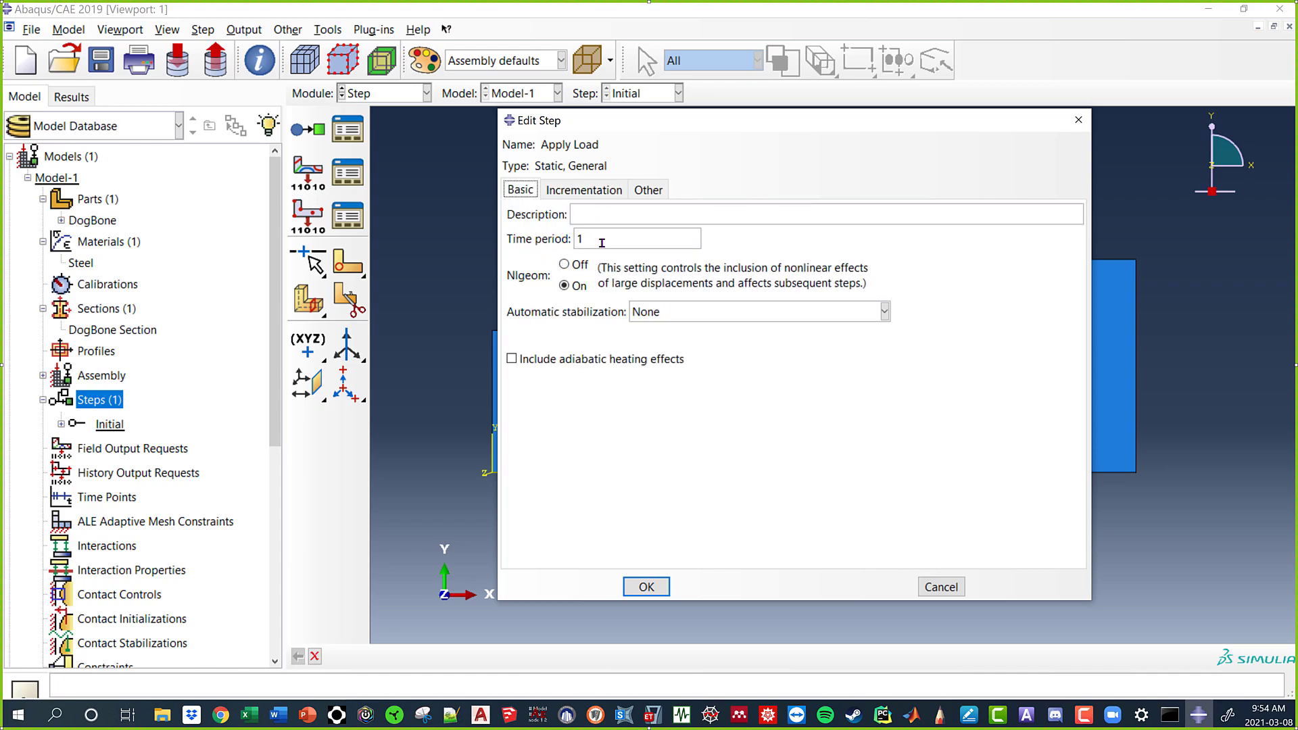
{"action": "double_click", "coordinate": [578, 238]}
{"action": "left_click", "coordinate": [566, 191]}
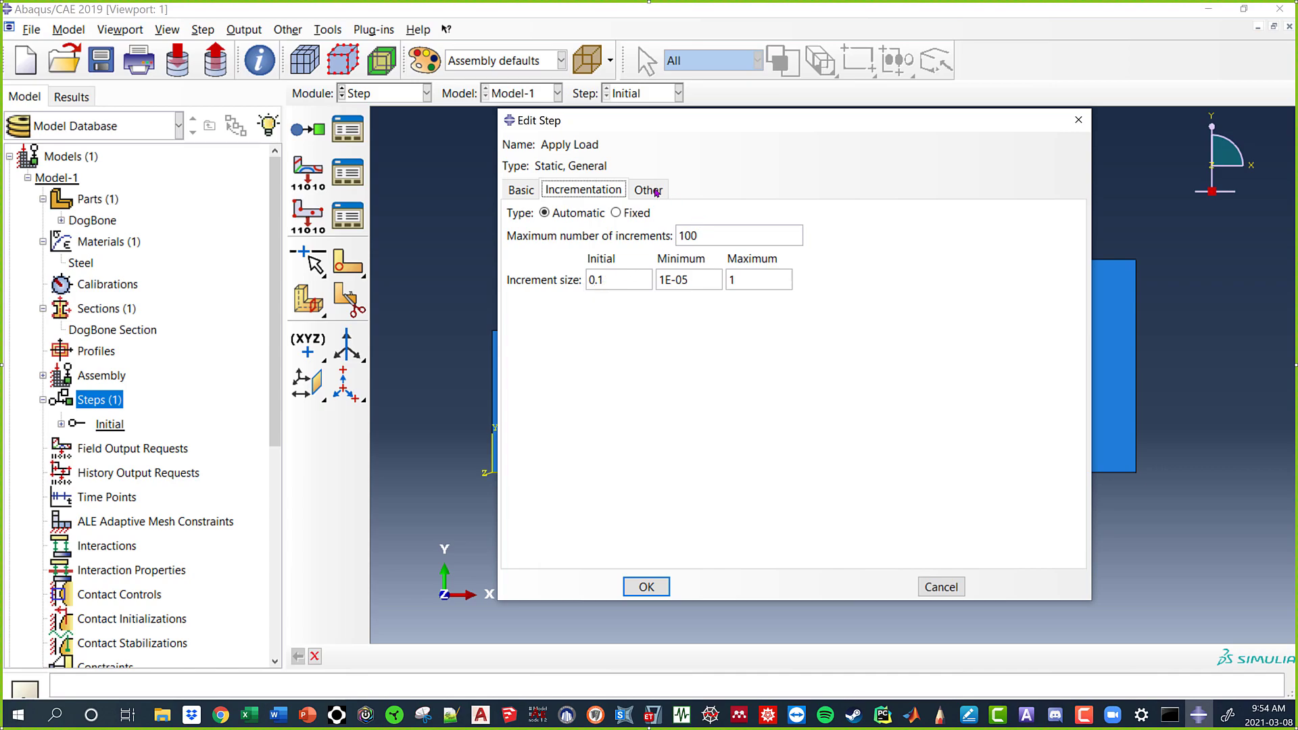
{"action": "left_click", "coordinate": [525, 188]}
{"action": "double_click", "coordinate": [607, 236]}
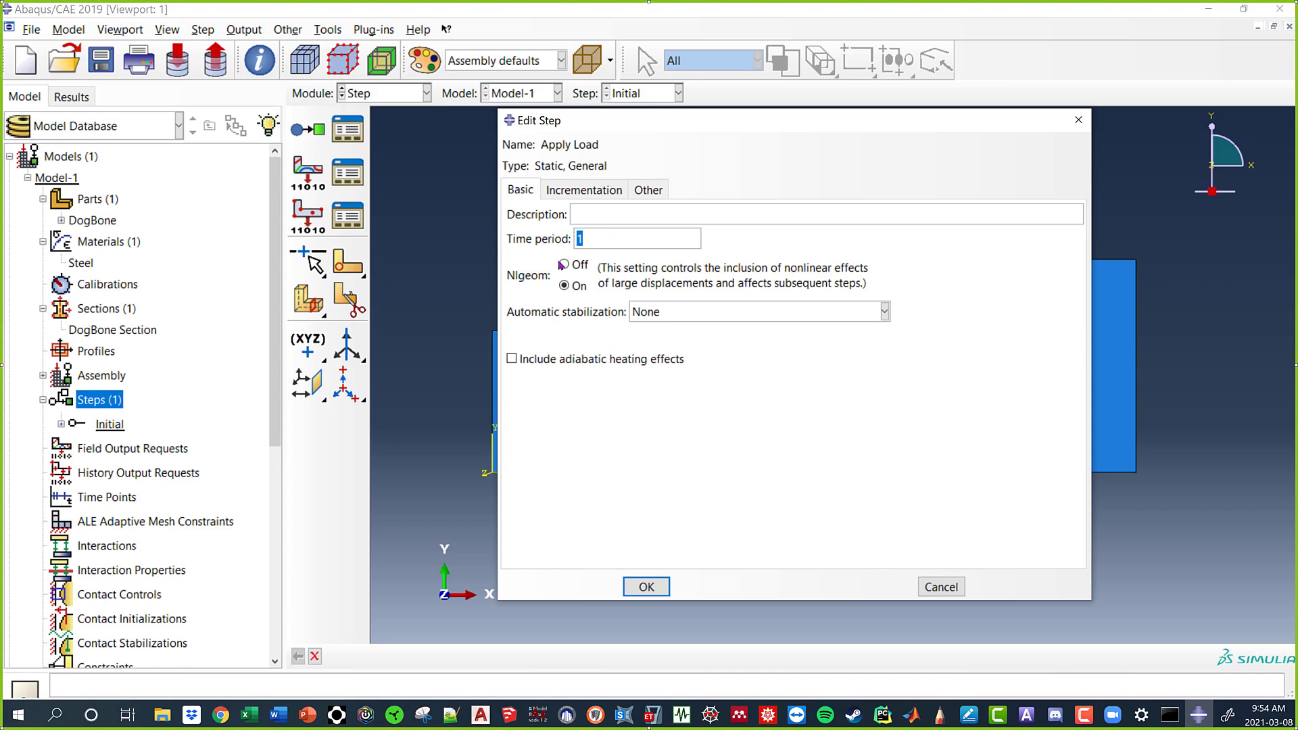
{"action": "type", "text": "2"}
{"action": "left_click", "coordinate": [556, 192]}
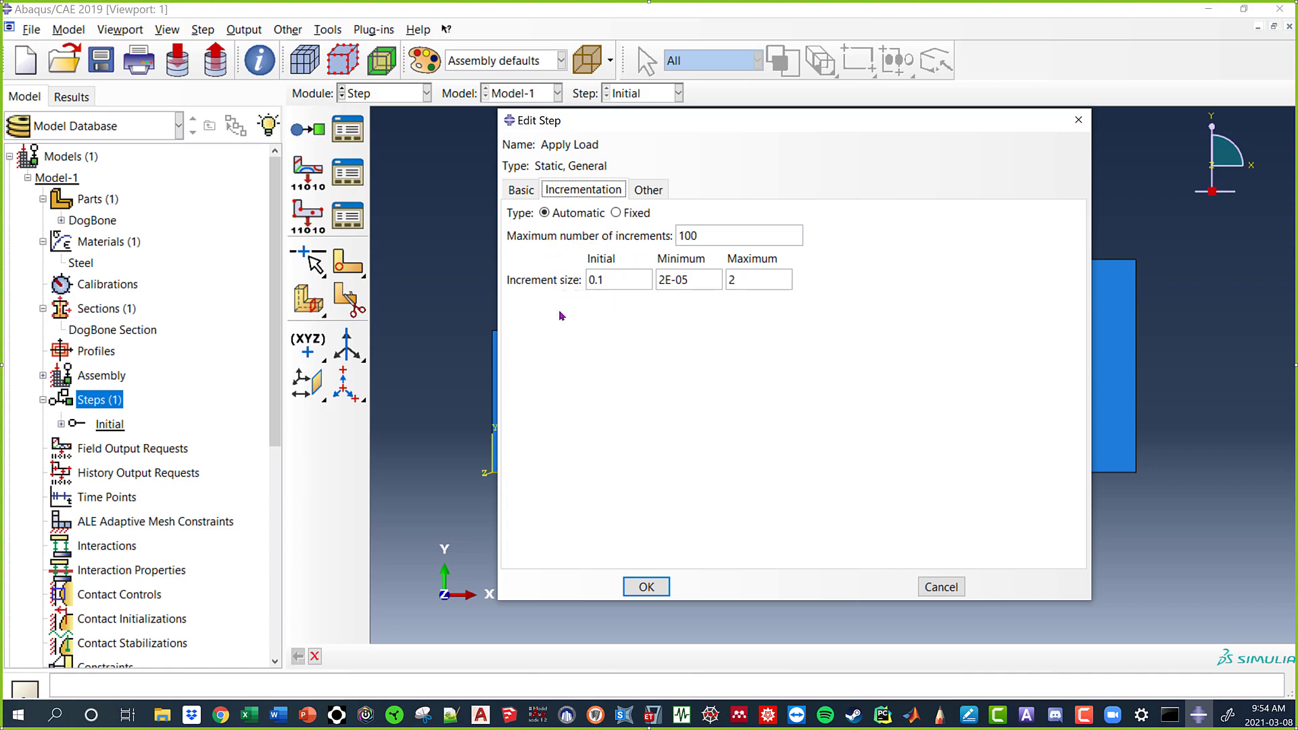
{"action": "left_click", "coordinate": [535, 190]}
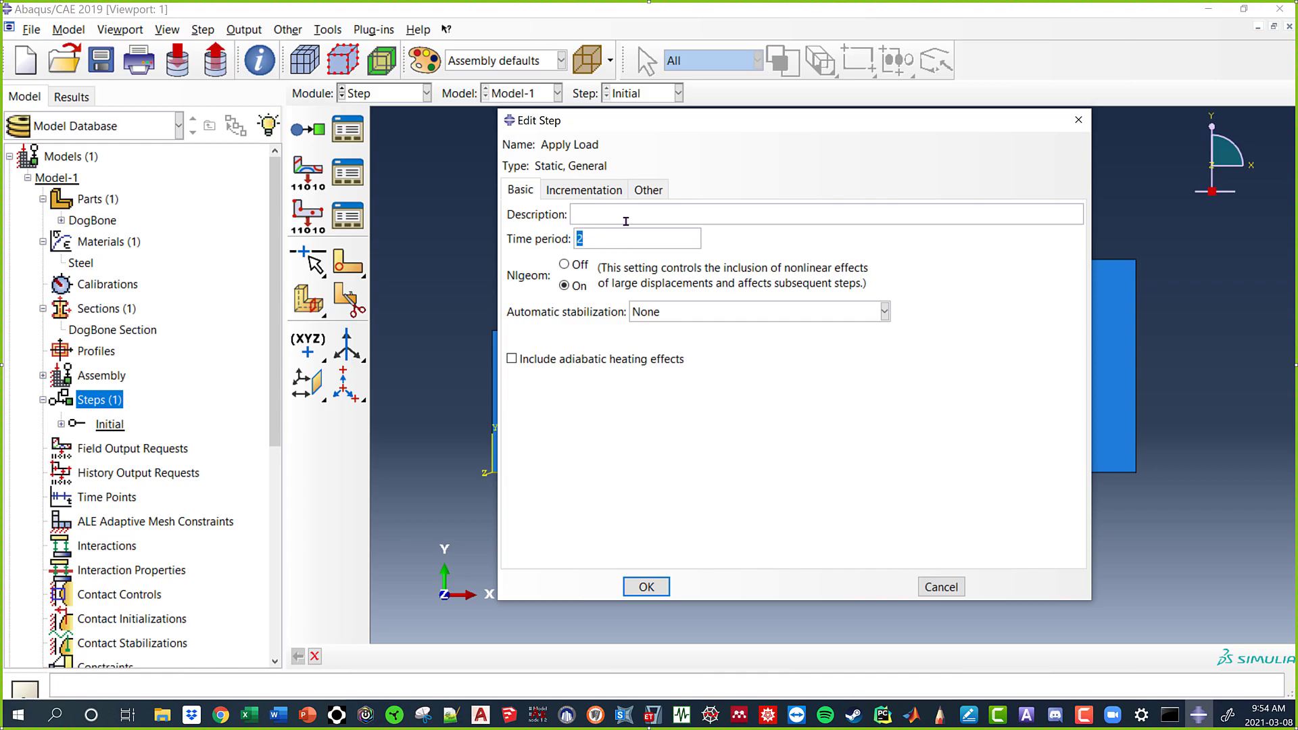
{"action": "type", "text": "1"}
{"action": "left_click", "coordinate": [583, 190]}
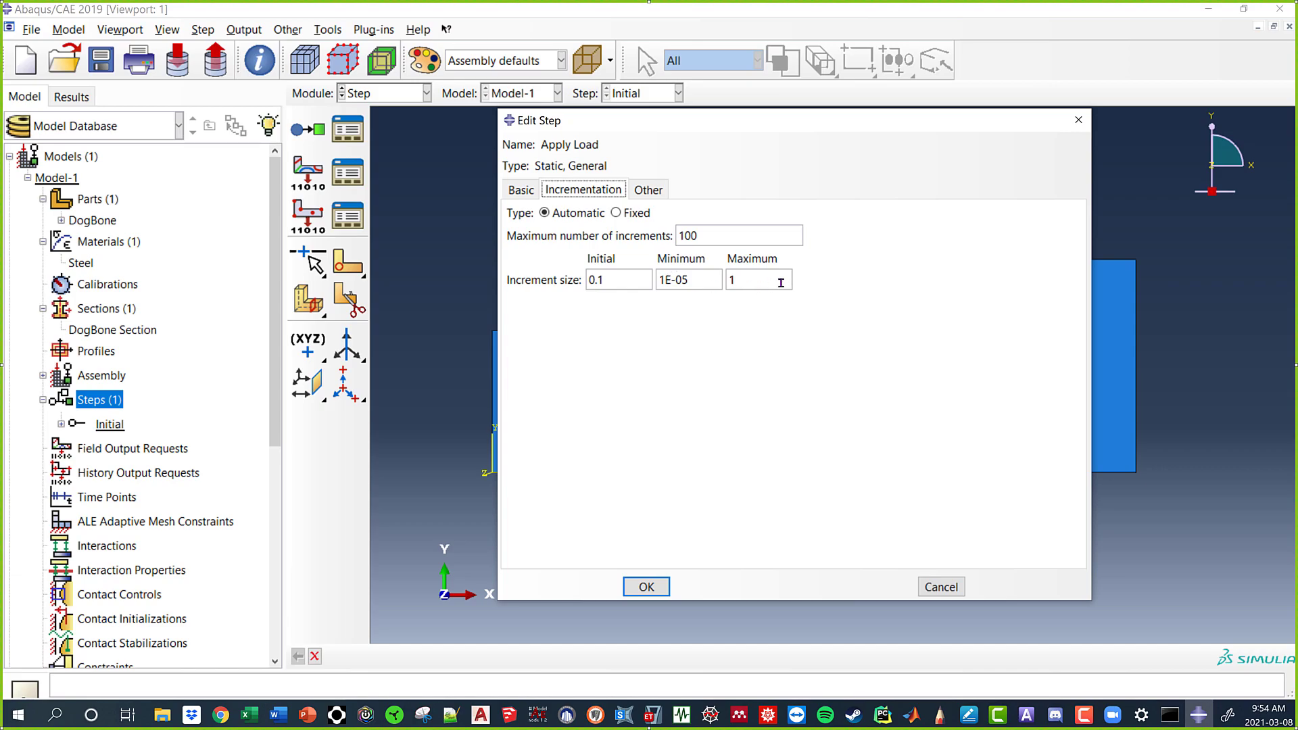
Finish the Apply Load step with its current increment sizes and select it in the model tree.
{"action": "double_click", "coordinate": [757, 277]}
{"action": "double_click", "coordinate": [588, 279]}
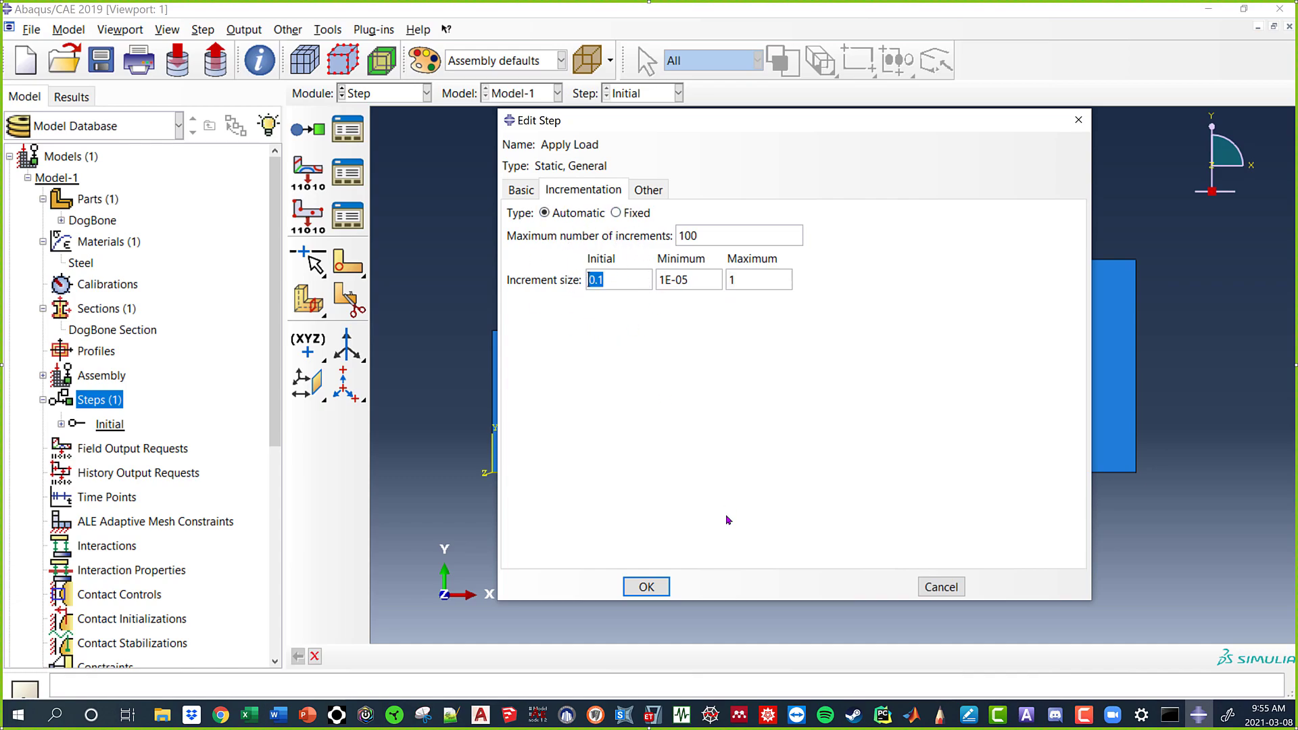
{"action": "left_click", "coordinate": [646, 585]}
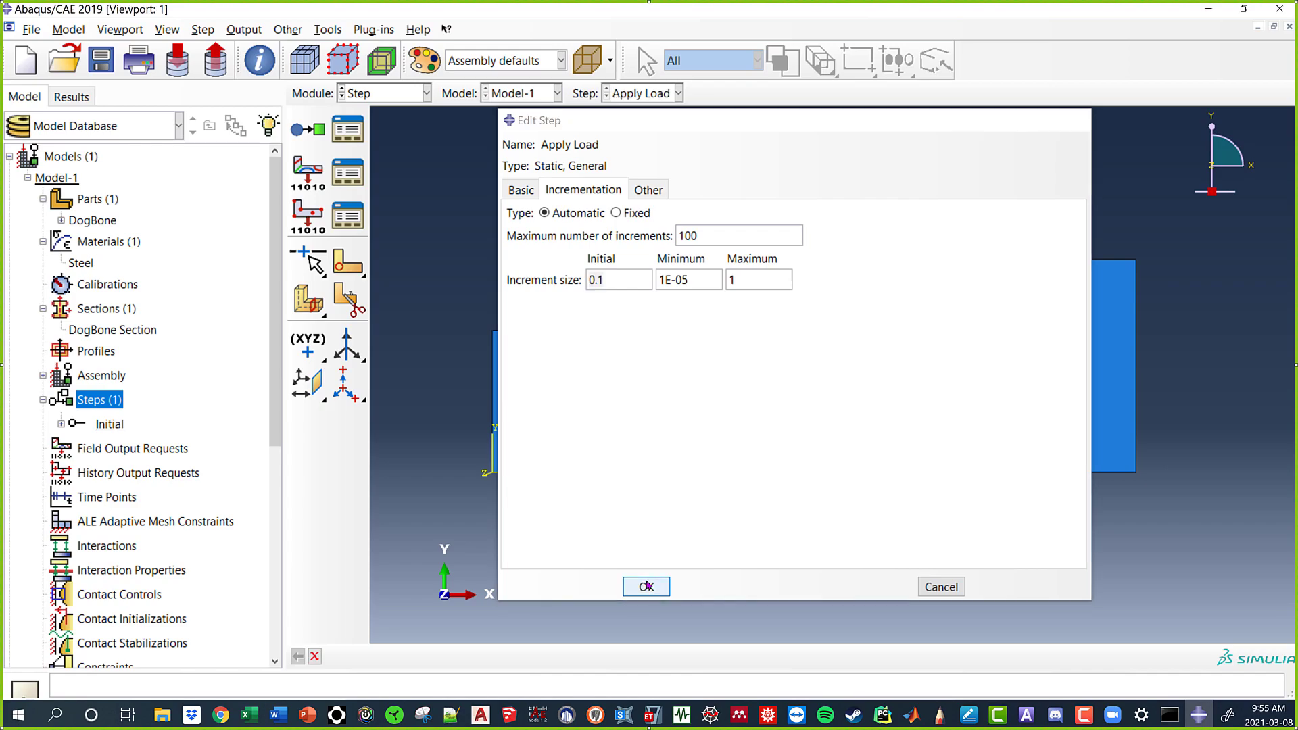
{"action": "left_click", "coordinate": [115, 423]}
{"action": "left_click", "coordinate": [129, 449]}
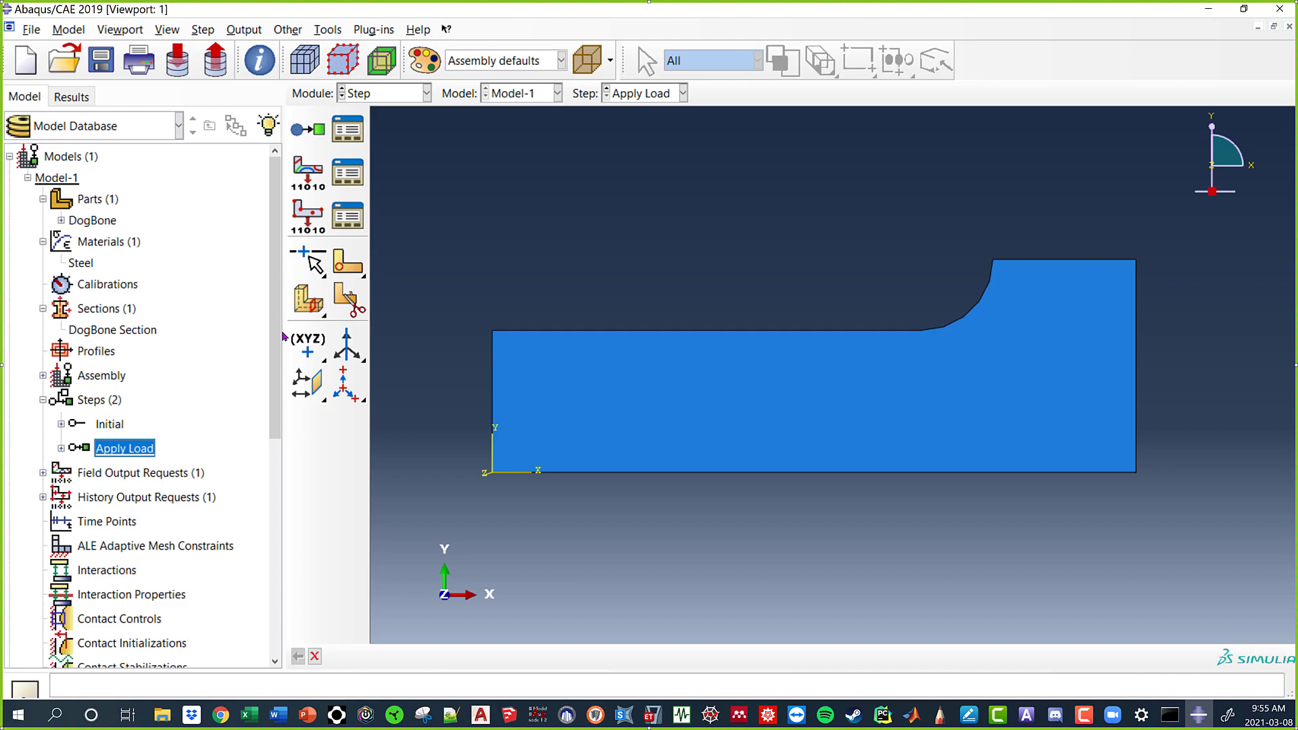
Switch to the Load module and start a boundary condition named Symmetry 1 in the Initial step.
{"action": "left_click", "coordinate": [382, 94]}
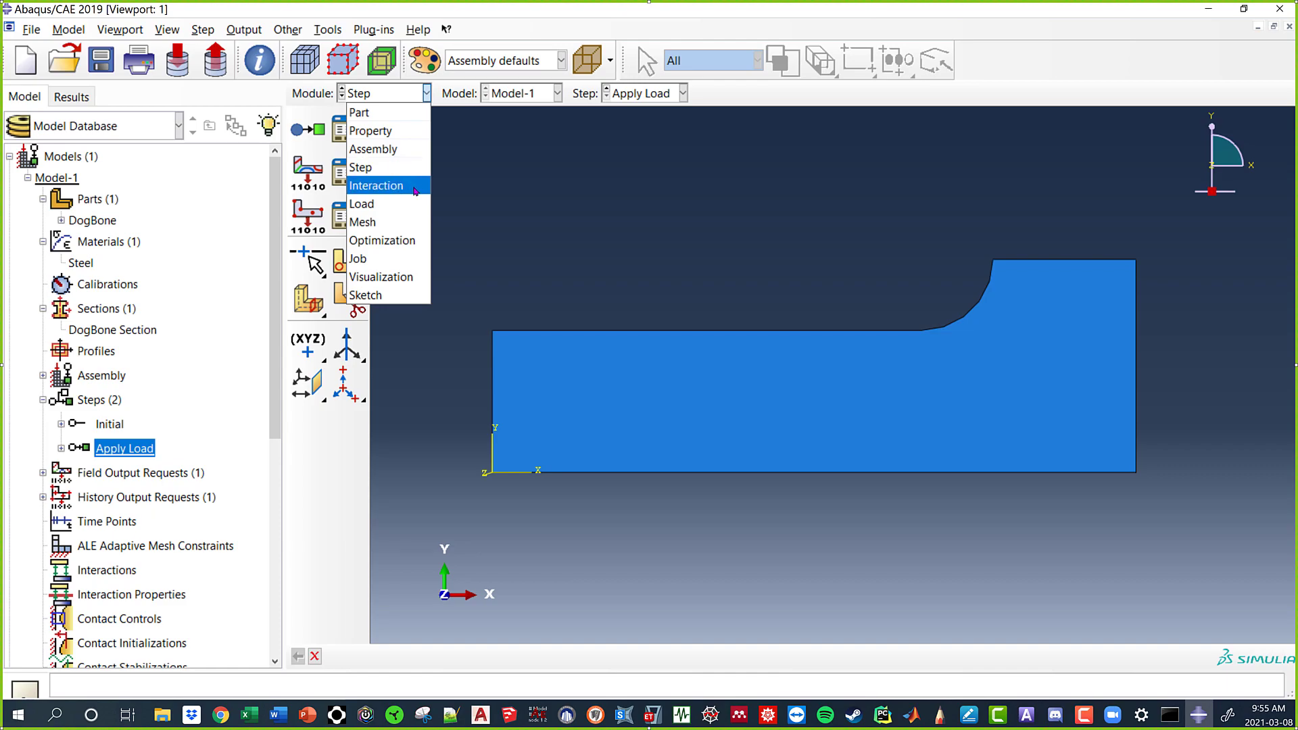
{"action": "left_click", "coordinate": [398, 204]}
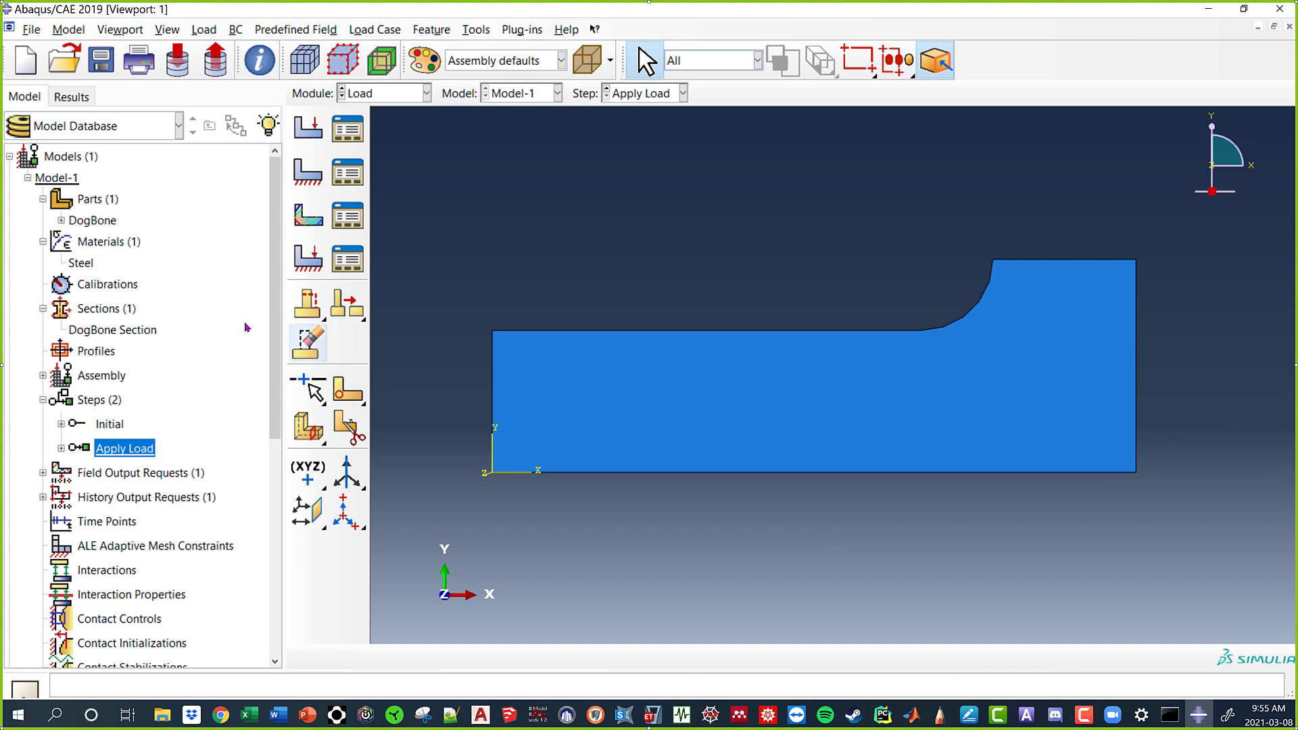
{"action": "scroll", "coordinate": [155, 341], "scroll_direction": "down", "scroll_amount": 5}
{"action": "scroll", "coordinate": [168, 365], "scroll_direction": "down", "scroll_amount": 1}
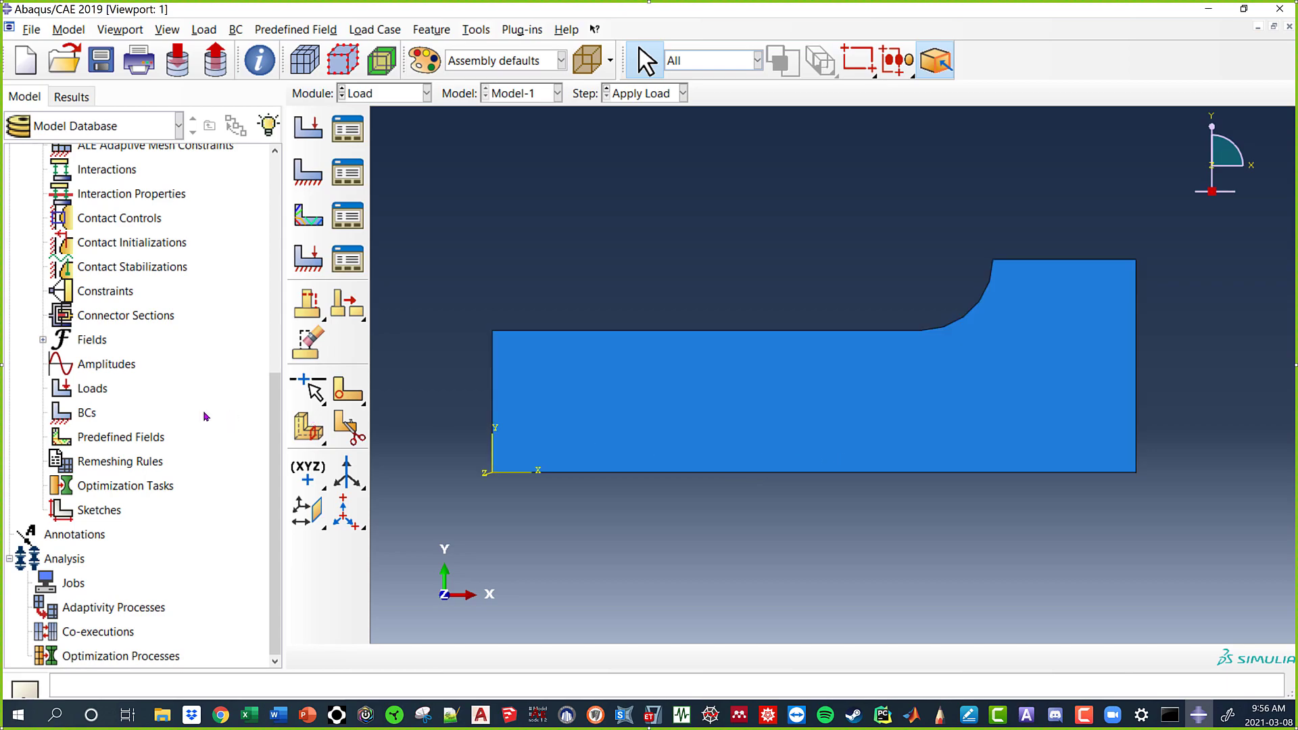
{"action": "double_click", "coordinate": [86, 413]}
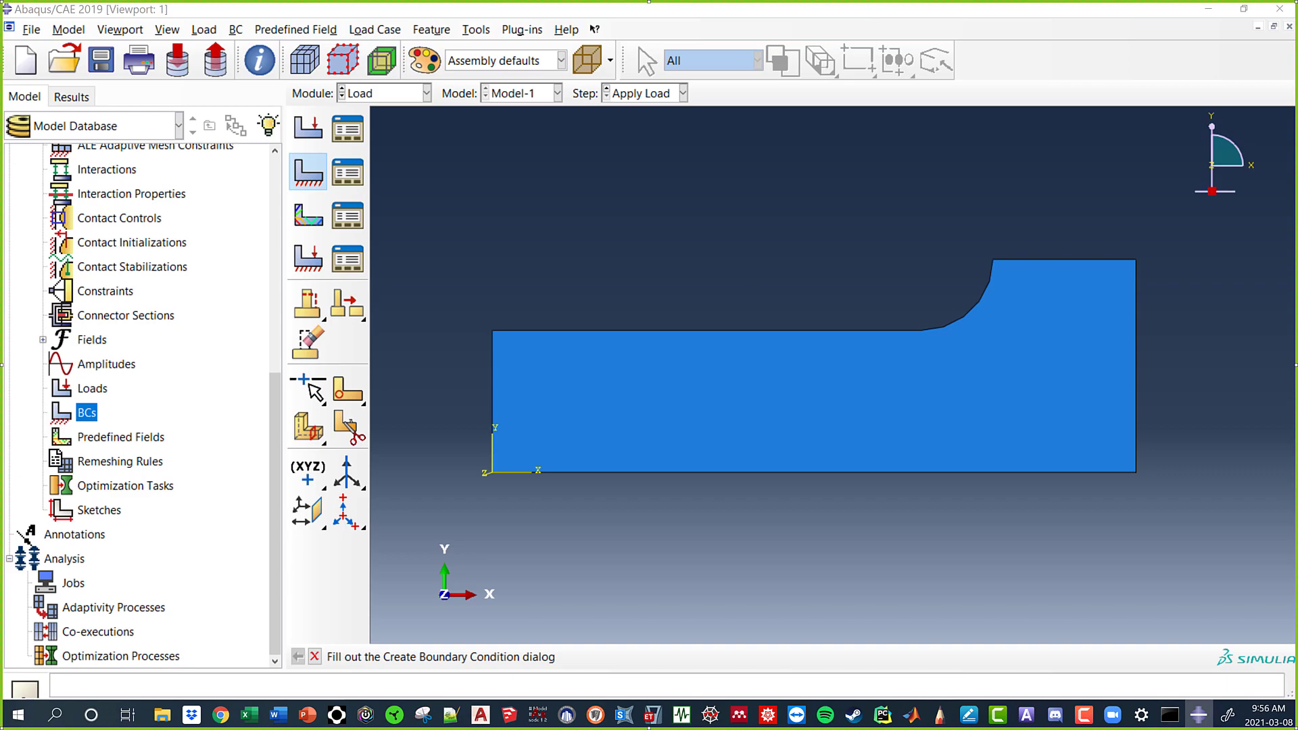
{"action": "left_click_drag", "start_coordinate": [1095, 154], "coordinate": [497, 104]}
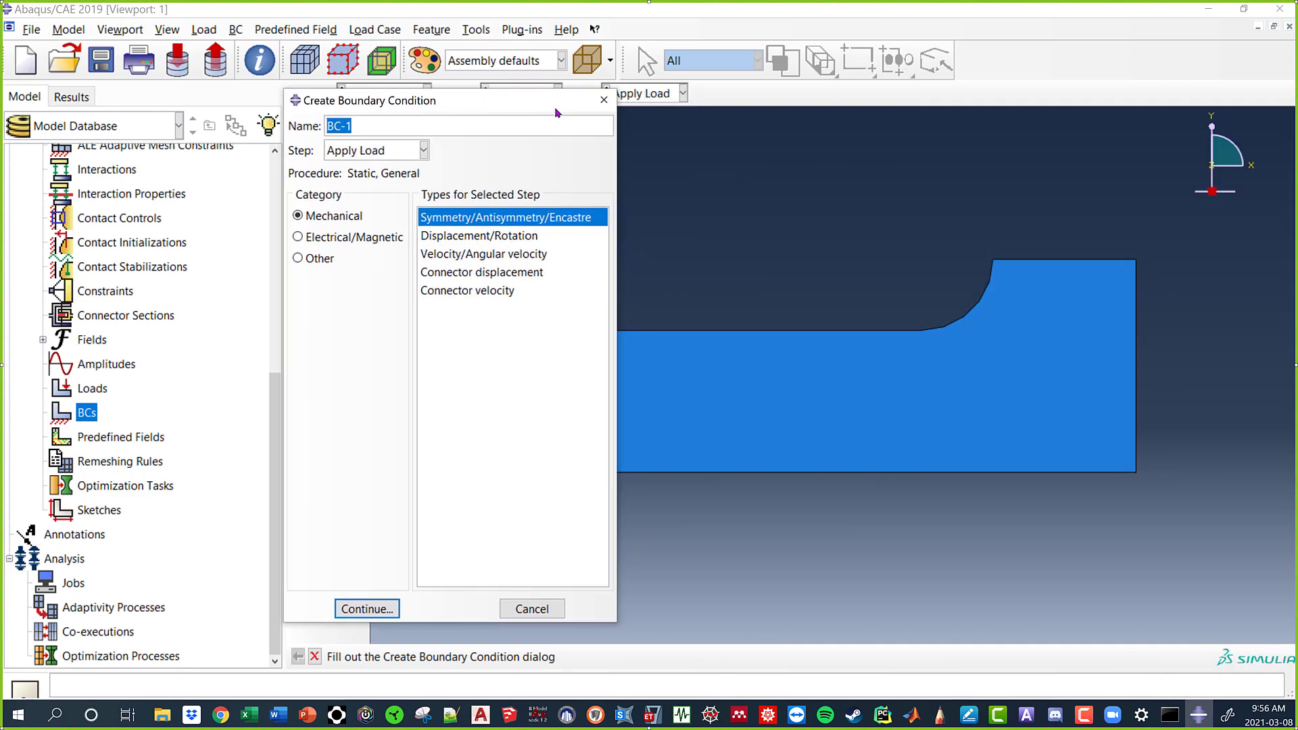
{"action": "type", "text": "Symmetry 1"}
{"action": "left_click", "coordinate": [385, 150]}
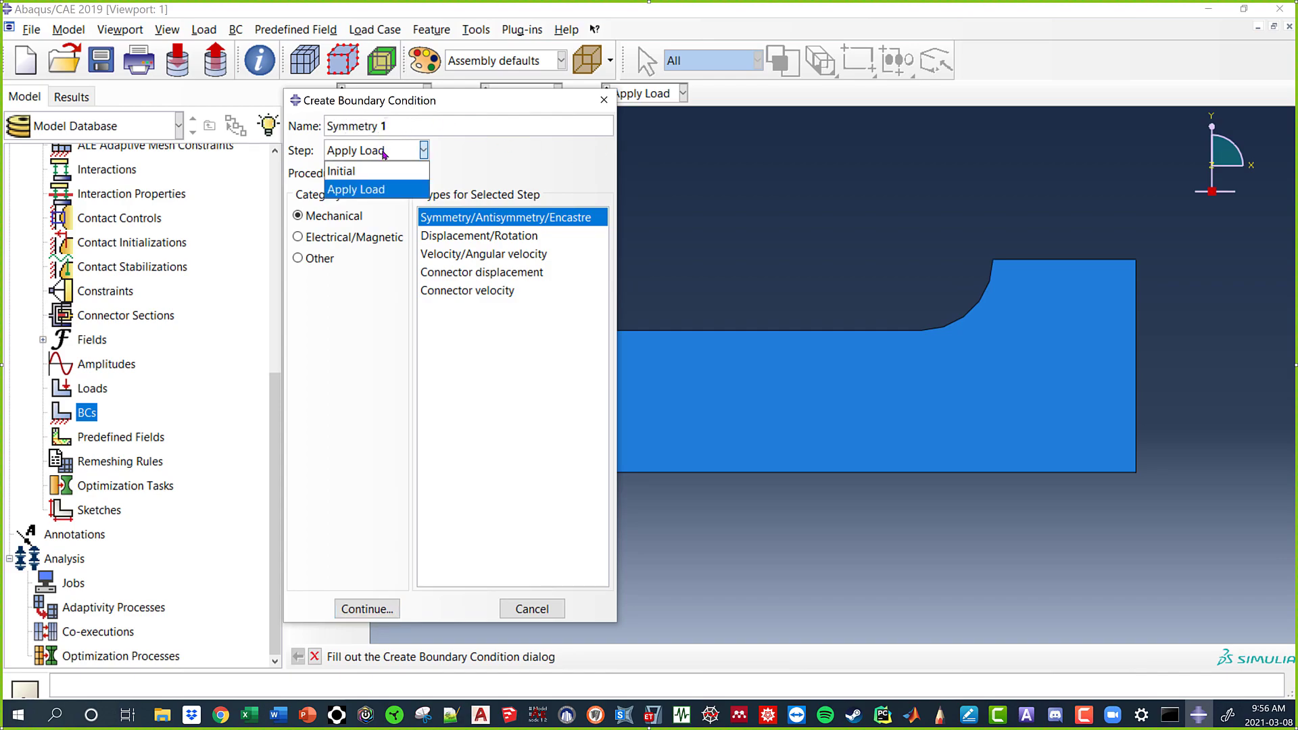
{"action": "left_click", "coordinate": [383, 170]}
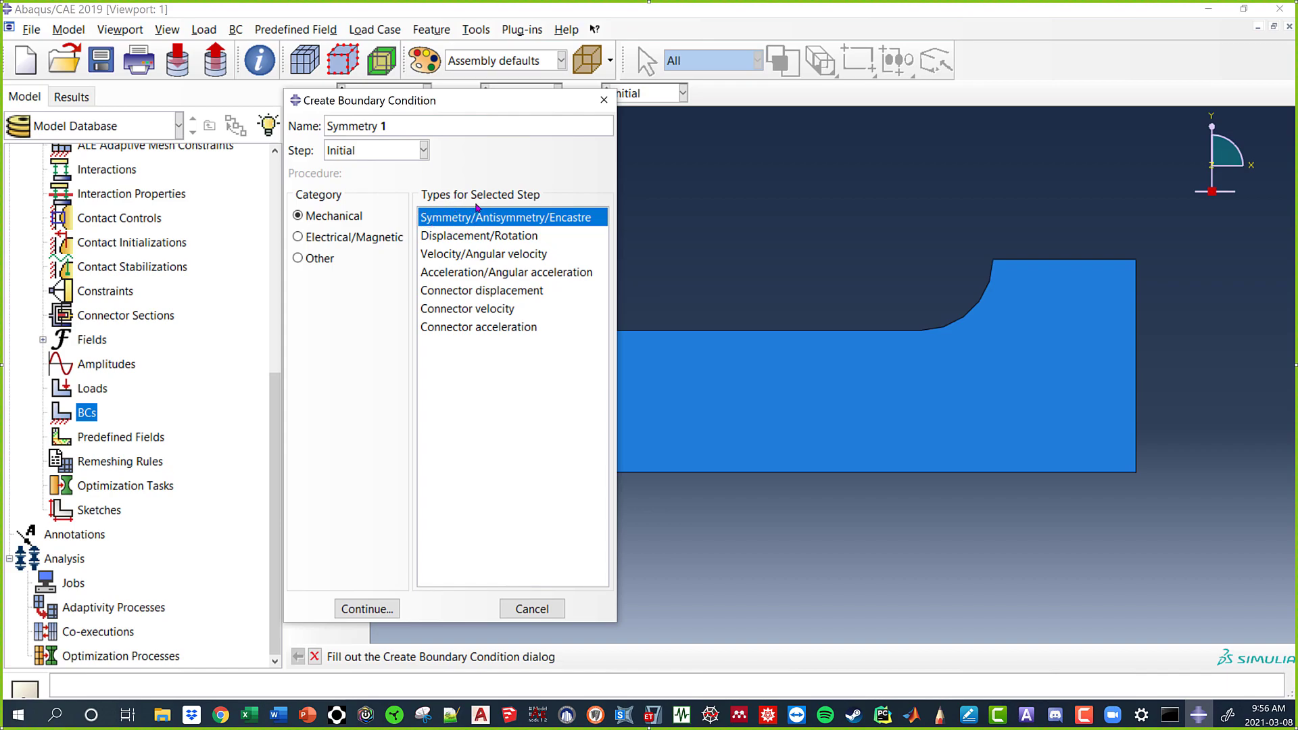
Make Symmetry 1 a Symmetry/Antisymmetry/Encastre condition and assign it to the specimen's long bottom edge.
{"action": "left_click", "coordinate": [498, 236]}
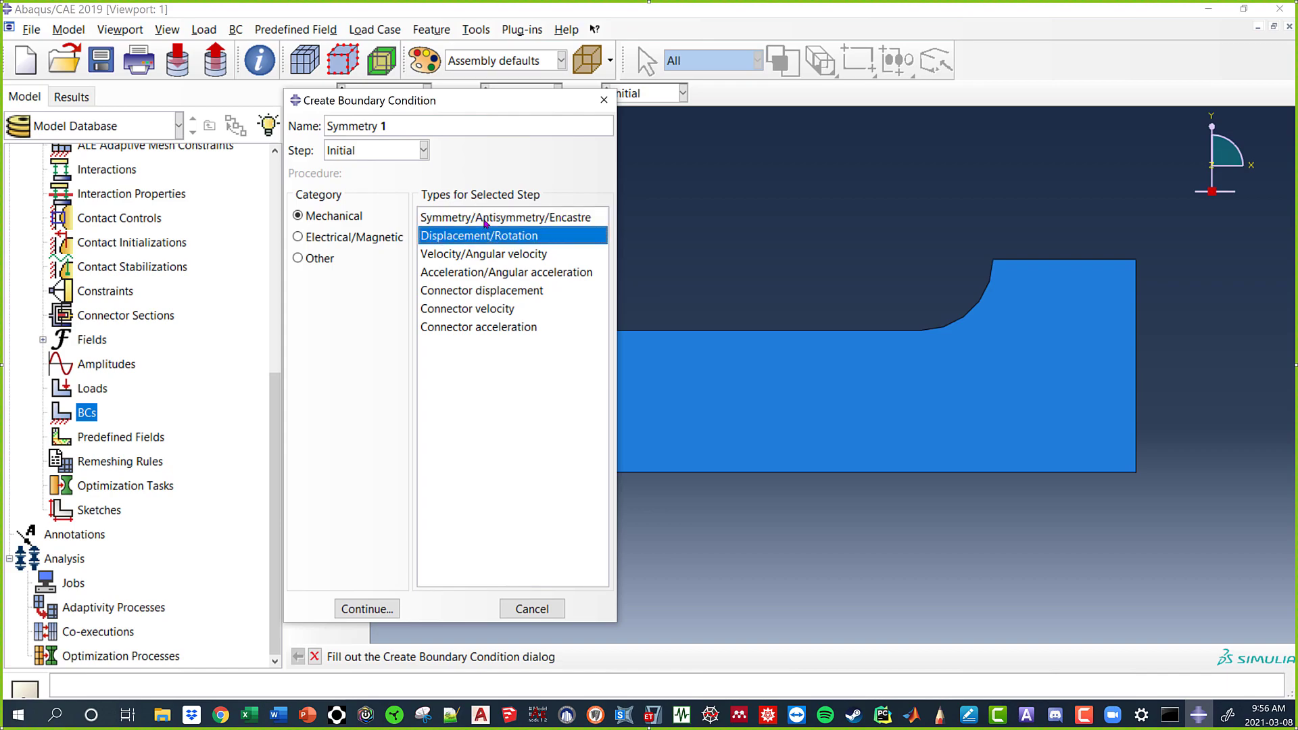
{"action": "left_click", "coordinate": [486, 220]}
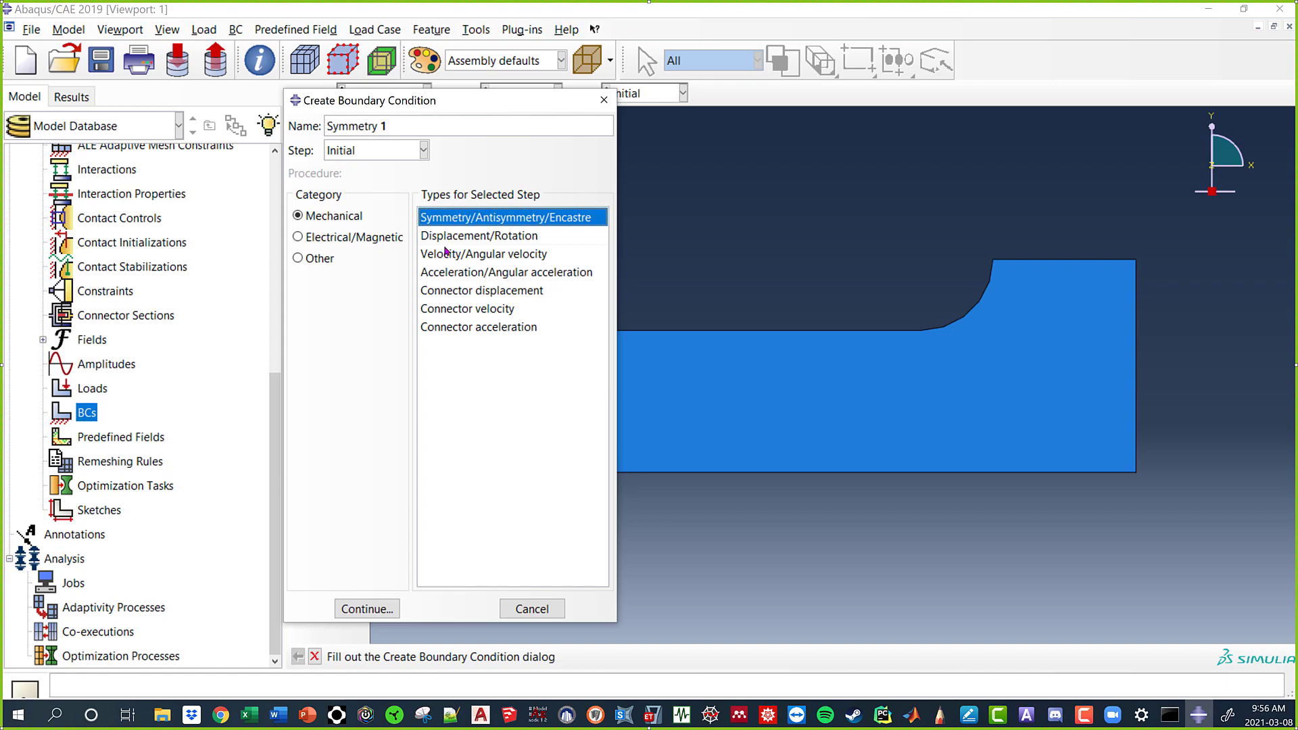
{"action": "left_click", "coordinate": [383, 610]}
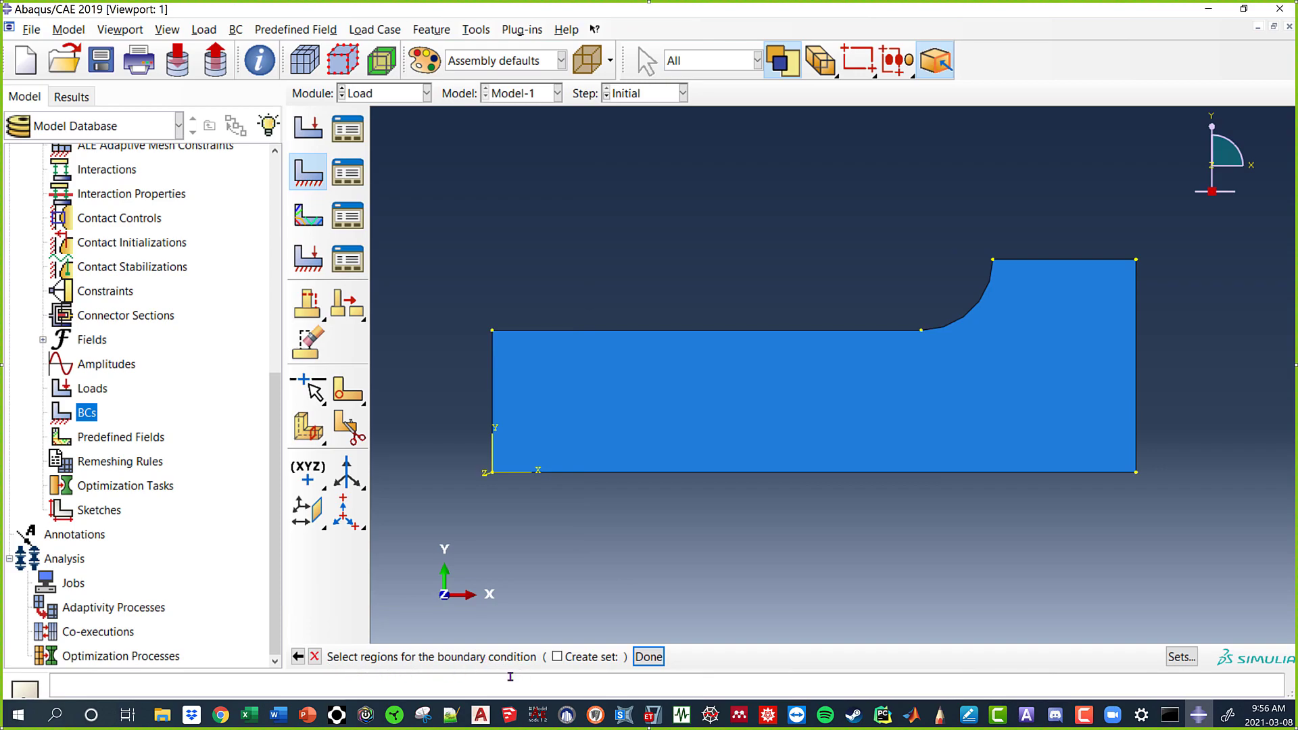
{"action": "left_click", "coordinate": [623, 472]}
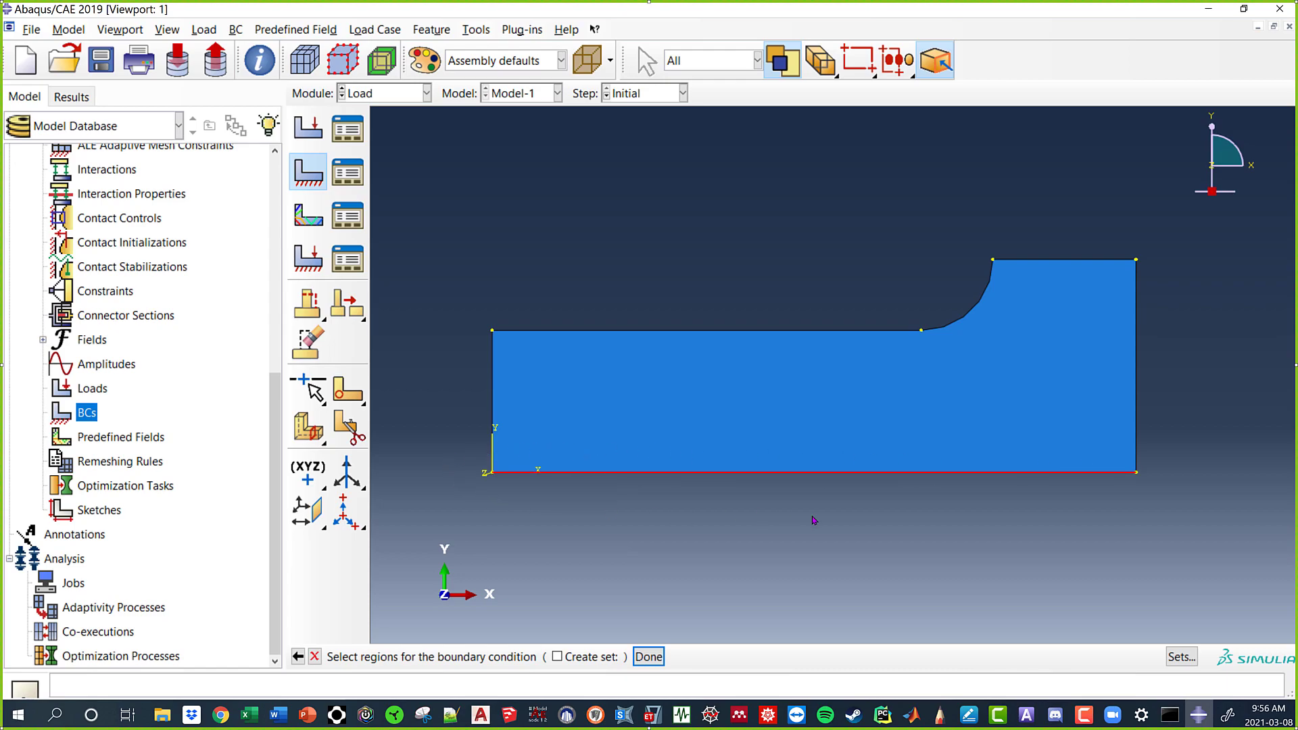
{"action": "left_click", "coordinate": [648, 656]}
Apply the YSYMM constraint (U2 = UR1 = UR3 = 0) to Symmetry 1.
{"action": "left_click_drag", "start_coordinate": [1191, 241], "coordinate": [404, 224]}
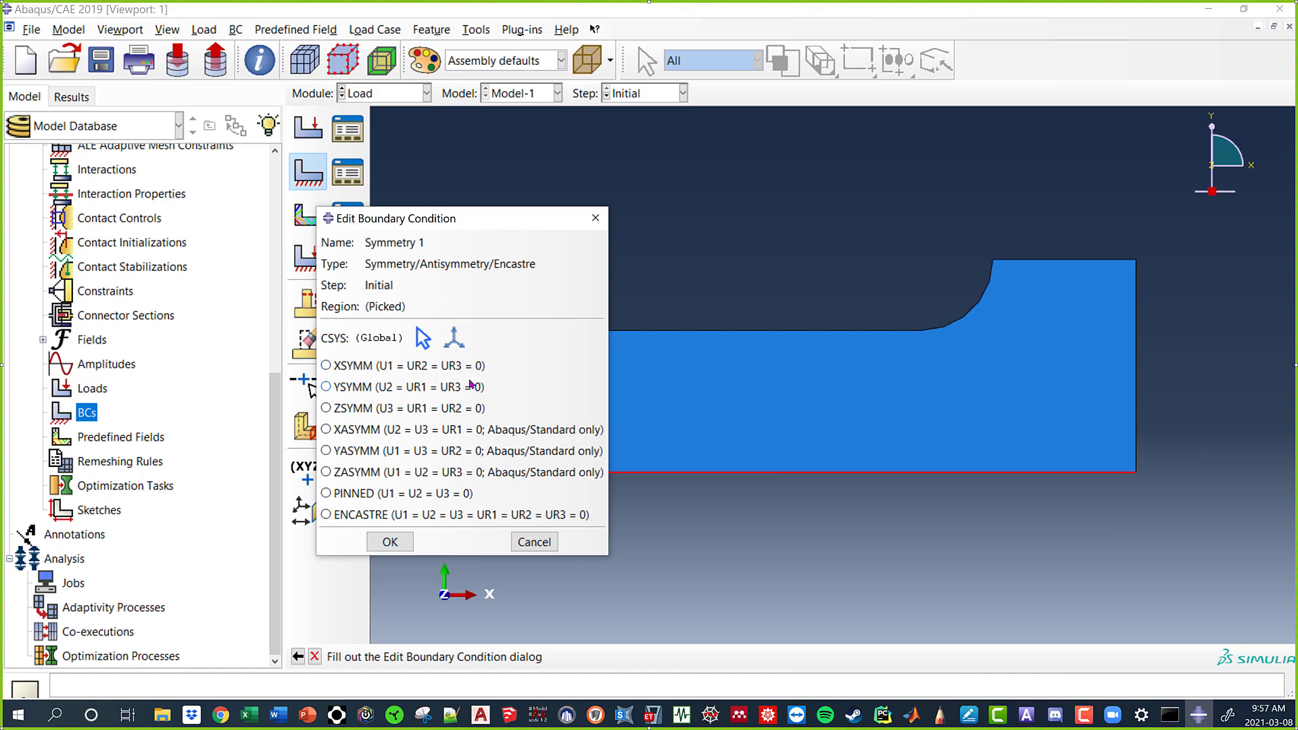
{"action": "left_click_drag", "start_coordinate": [471, 223], "coordinate": [308, 214]}
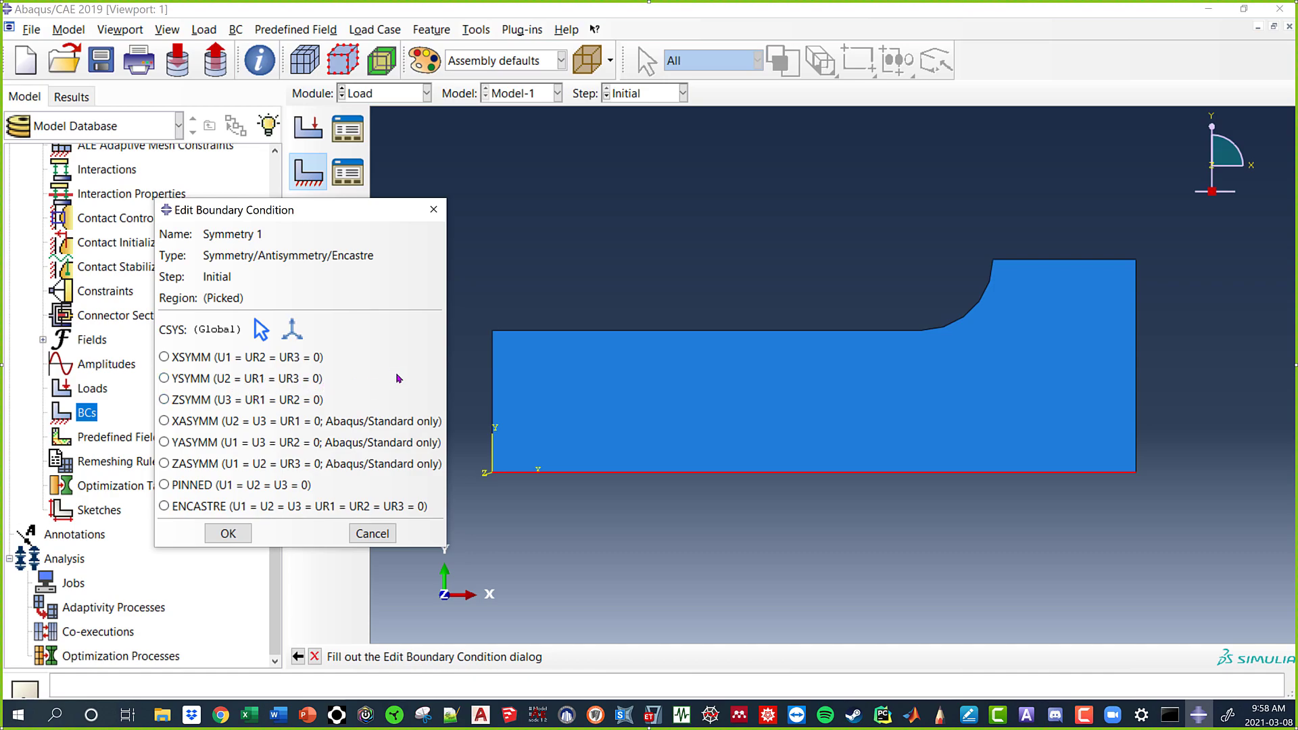
{"action": "left_click", "coordinate": [188, 379]}
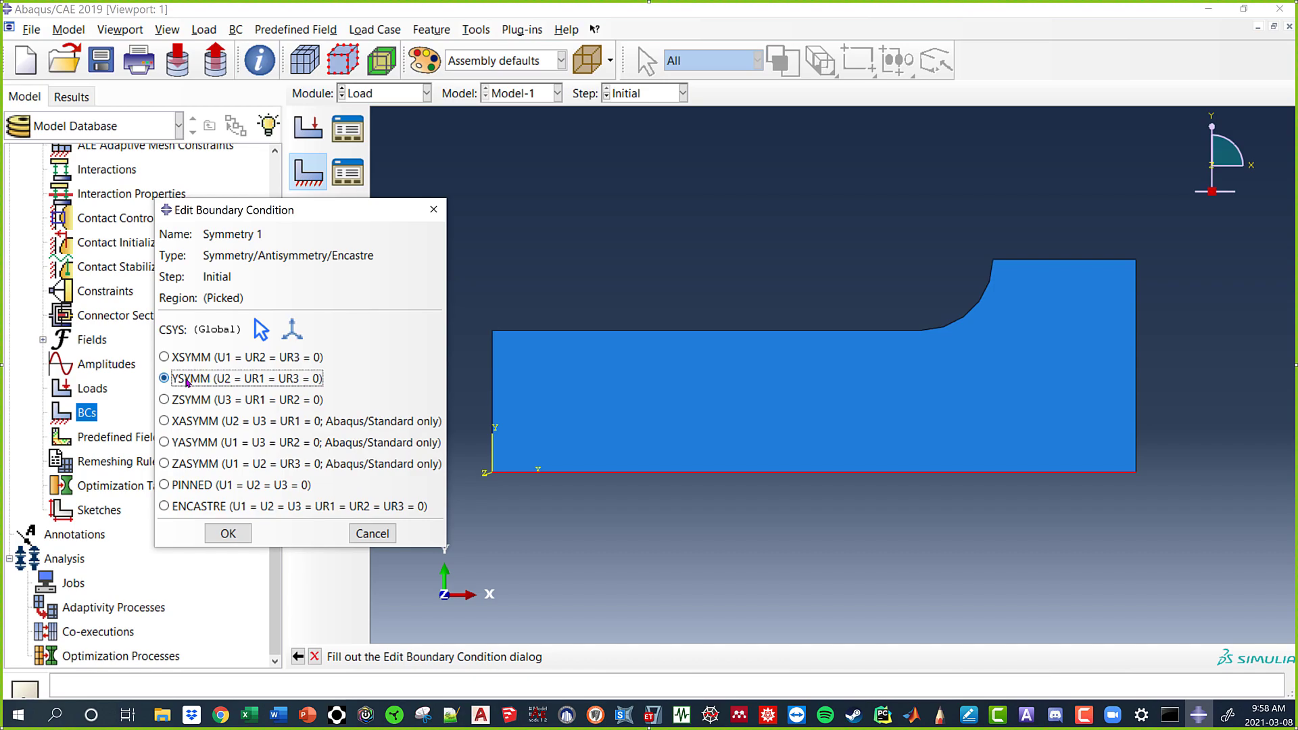
{"action": "left_click", "coordinate": [228, 538]}
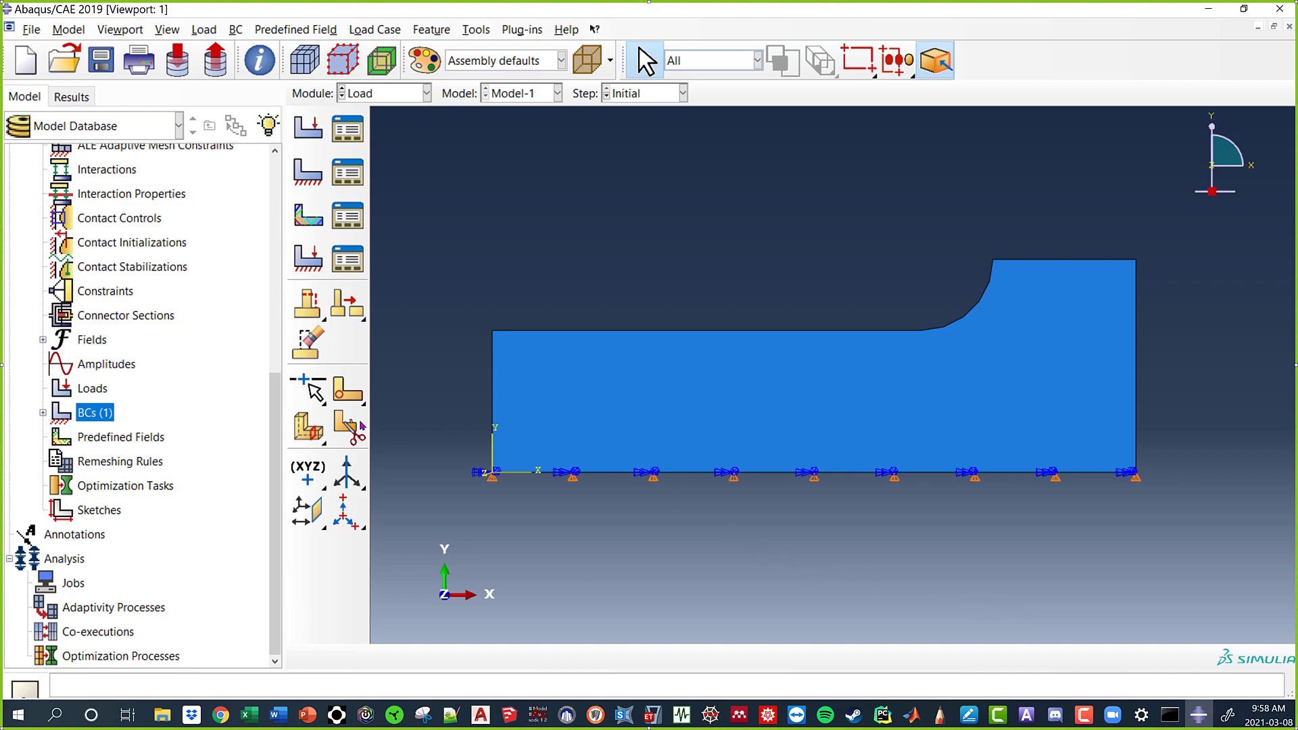
Create a Symmetry/Antisymmetry/Encastre boundary condition named Symmetry 2 in the Initial step on the specimen's left vertical edge.
{"action": "left_click", "coordinate": [43, 412]}
{"action": "double_click", "coordinate": [94, 412]}
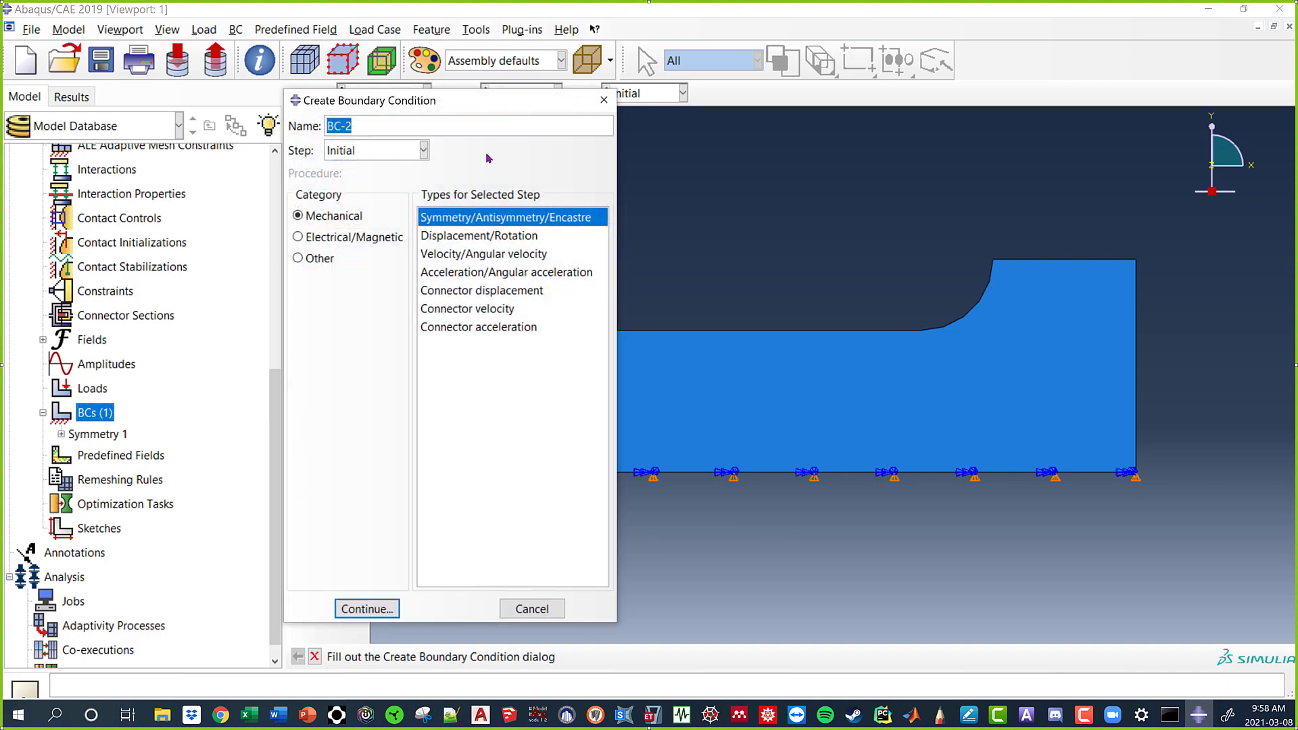
{"action": "type", "text": "Symmetry 2"}
{"action": "left_click", "coordinate": [367, 609]}
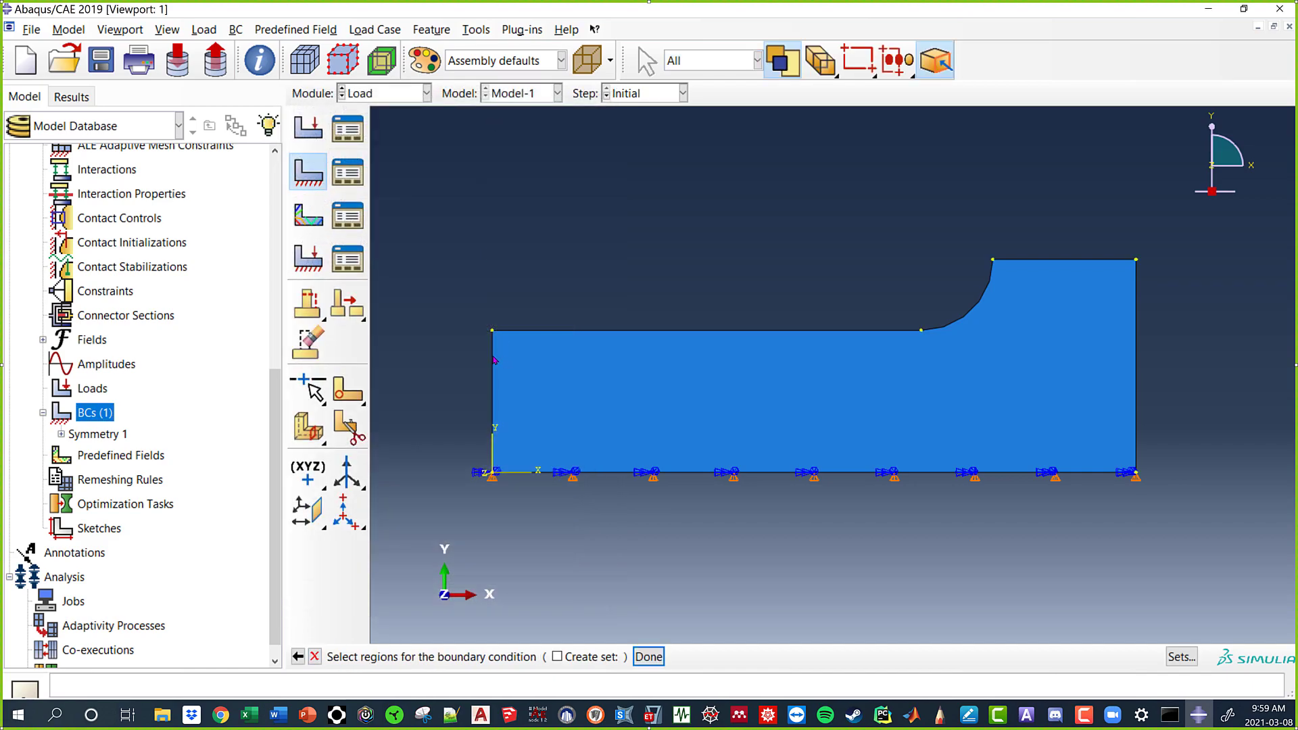
{"action": "left_click", "coordinate": [494, 358]}
{"action": "left_click", "coordinate": [649, 656]}
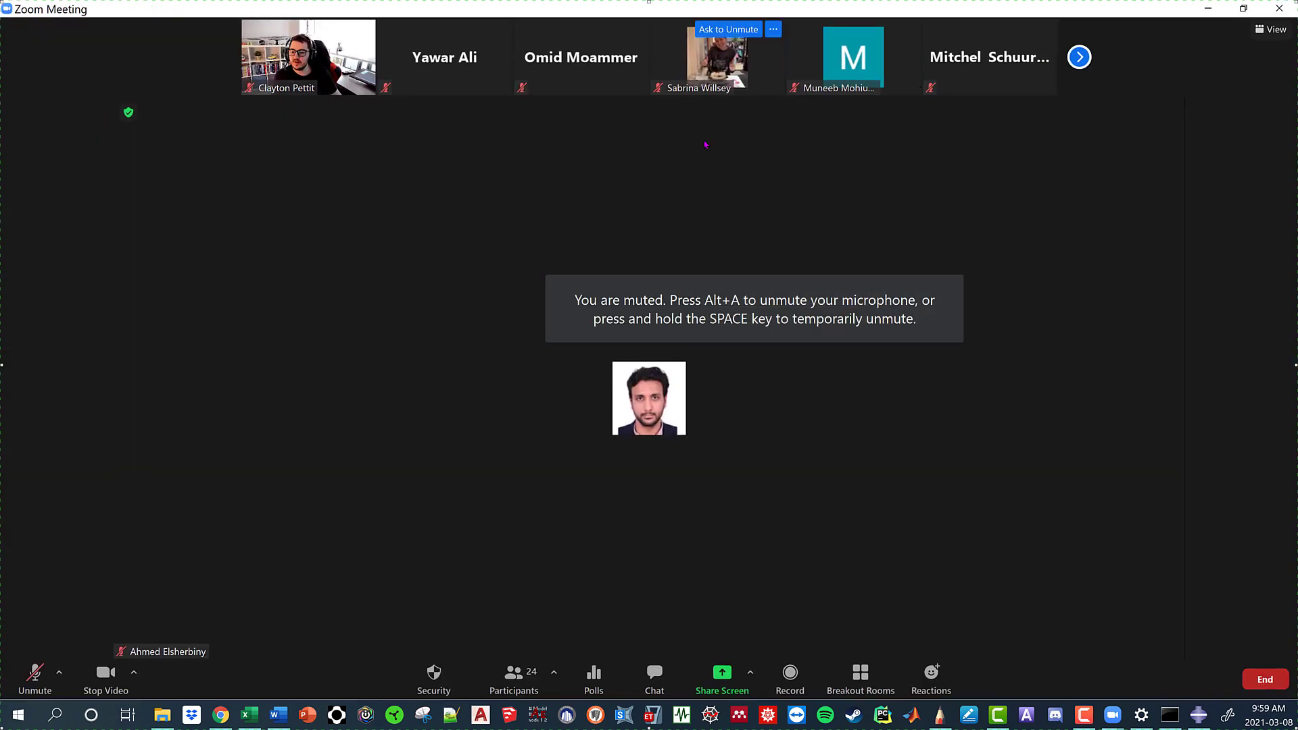
Unmute the microphone in the Zoom meeting and share Screen 1.
{"action": "double_click", "coordinate": [777, 86]}
{"action": "left_click", "coordinate": [38, 673]}
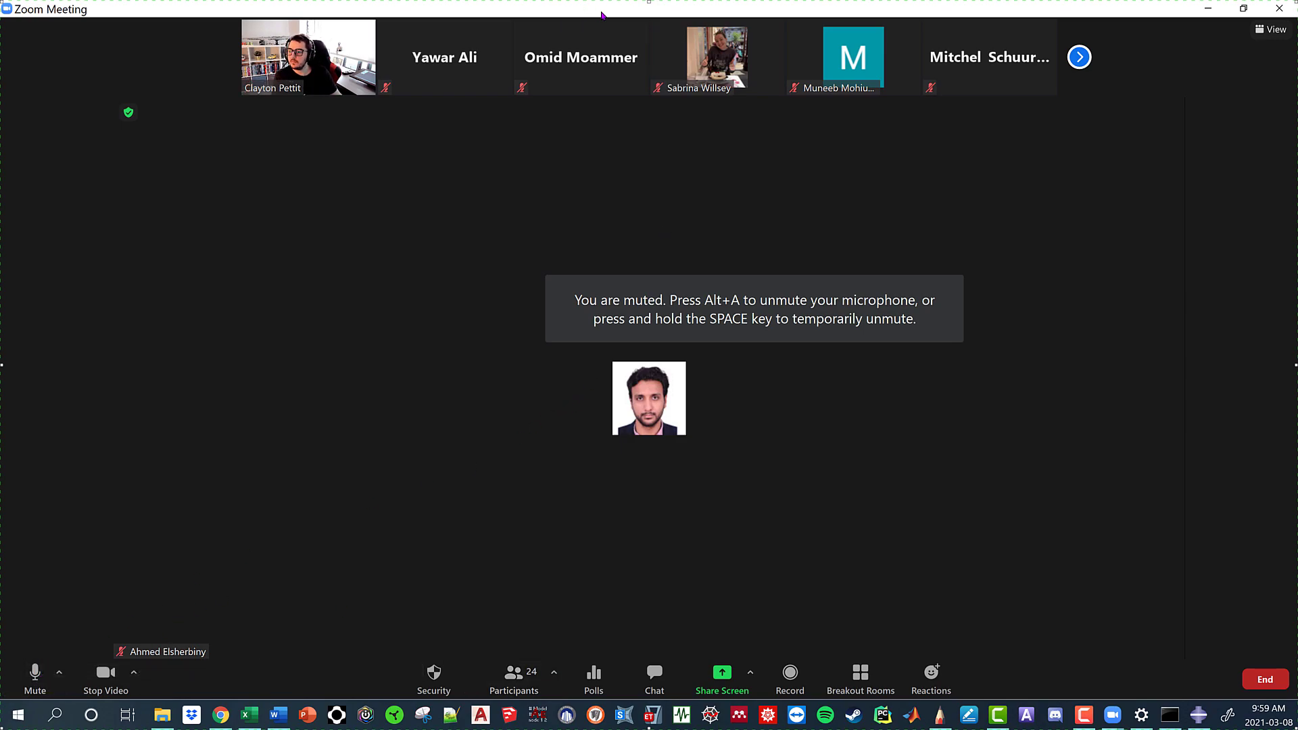
{"action": "left_click_drag", "start_coordinate": [601, 13], "coordinate": [831, 66]}
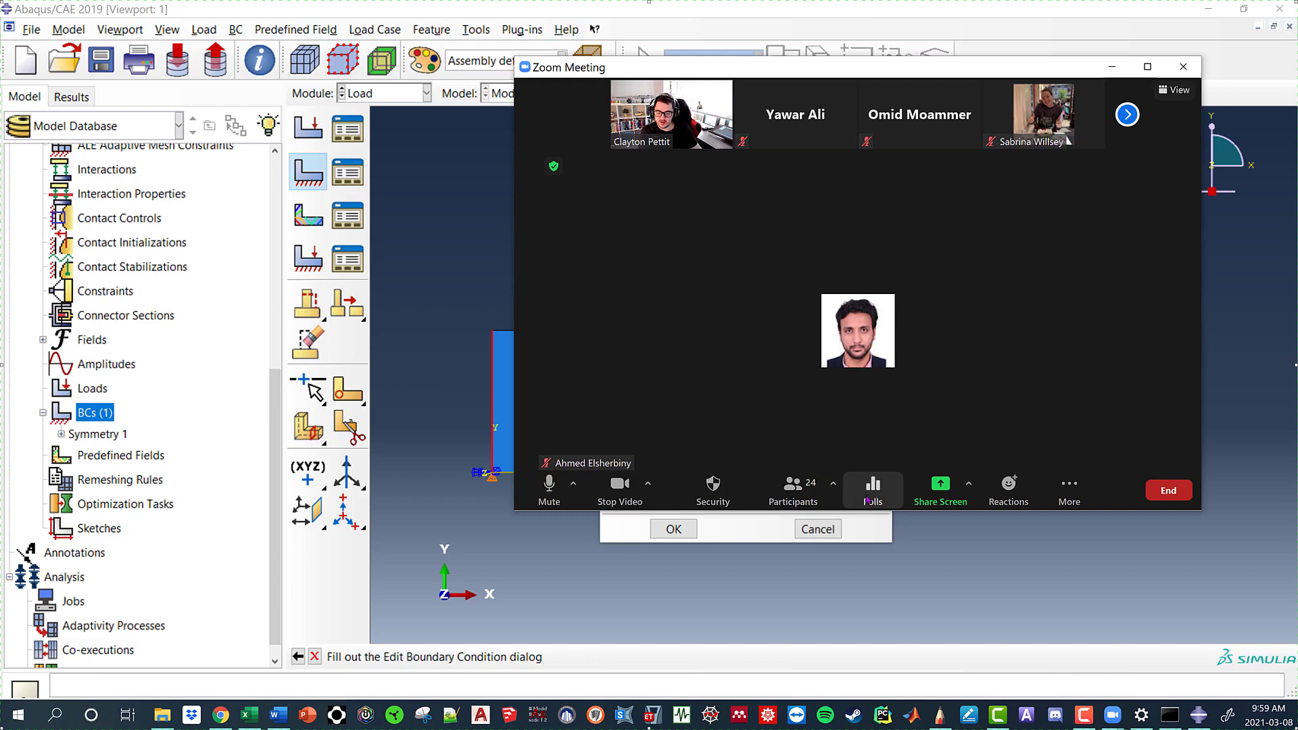
{"action": "left_click", "coordinate": [940, 487]}
{"action": "left_click", "coordinate": [336, 212]}
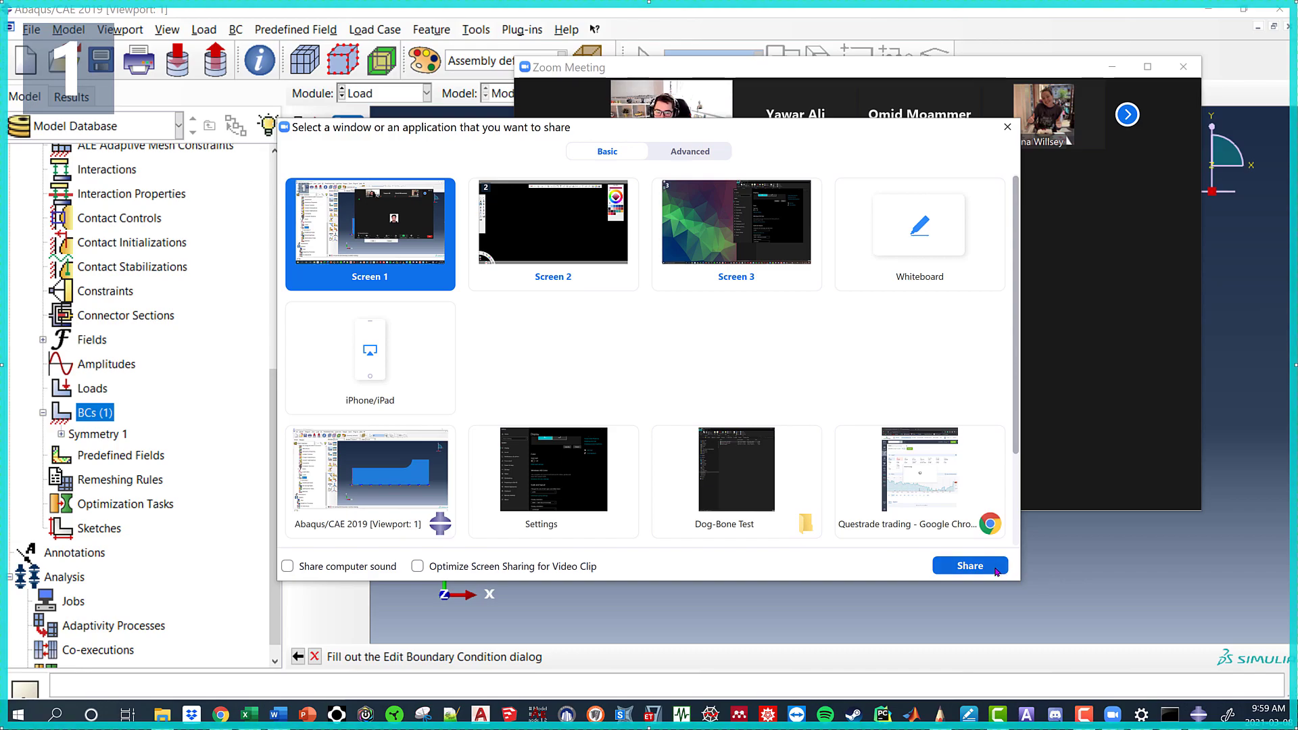
{"action": "left_click", "coordinate": [964, 564]}
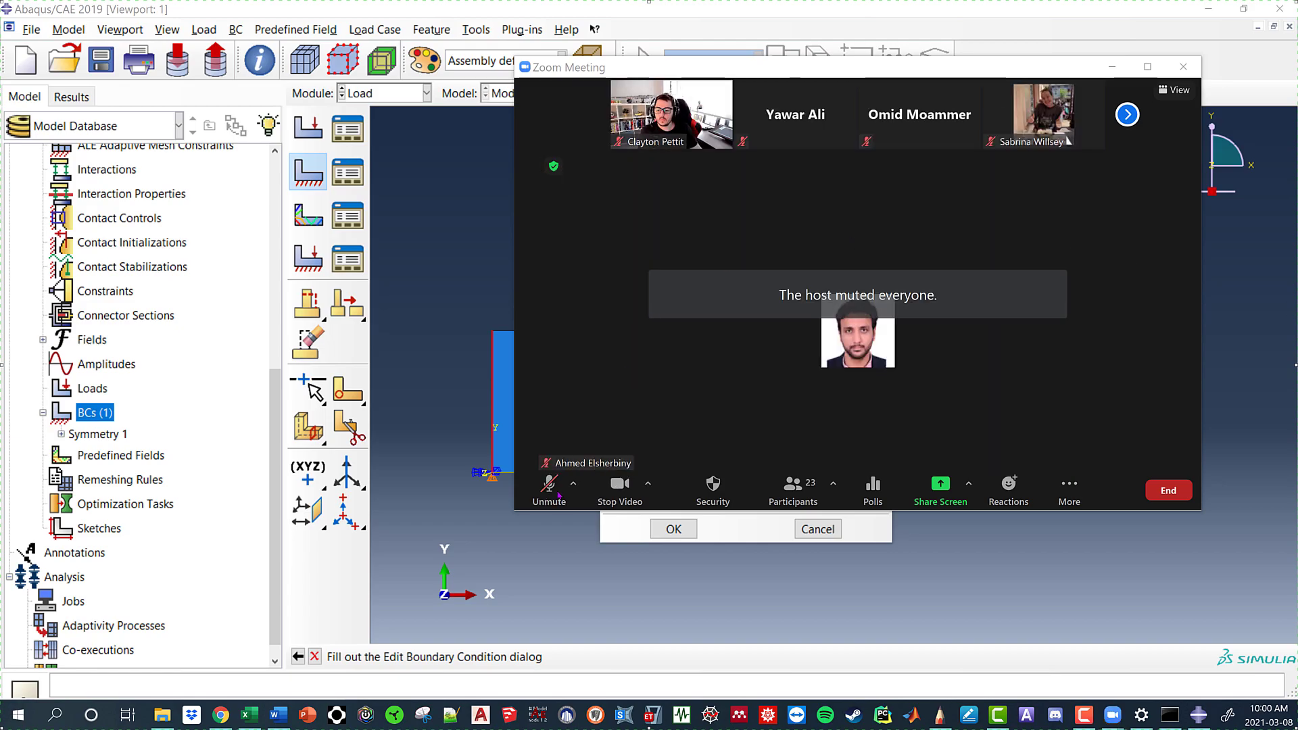
{"action": "key", "text": "alt+a"}
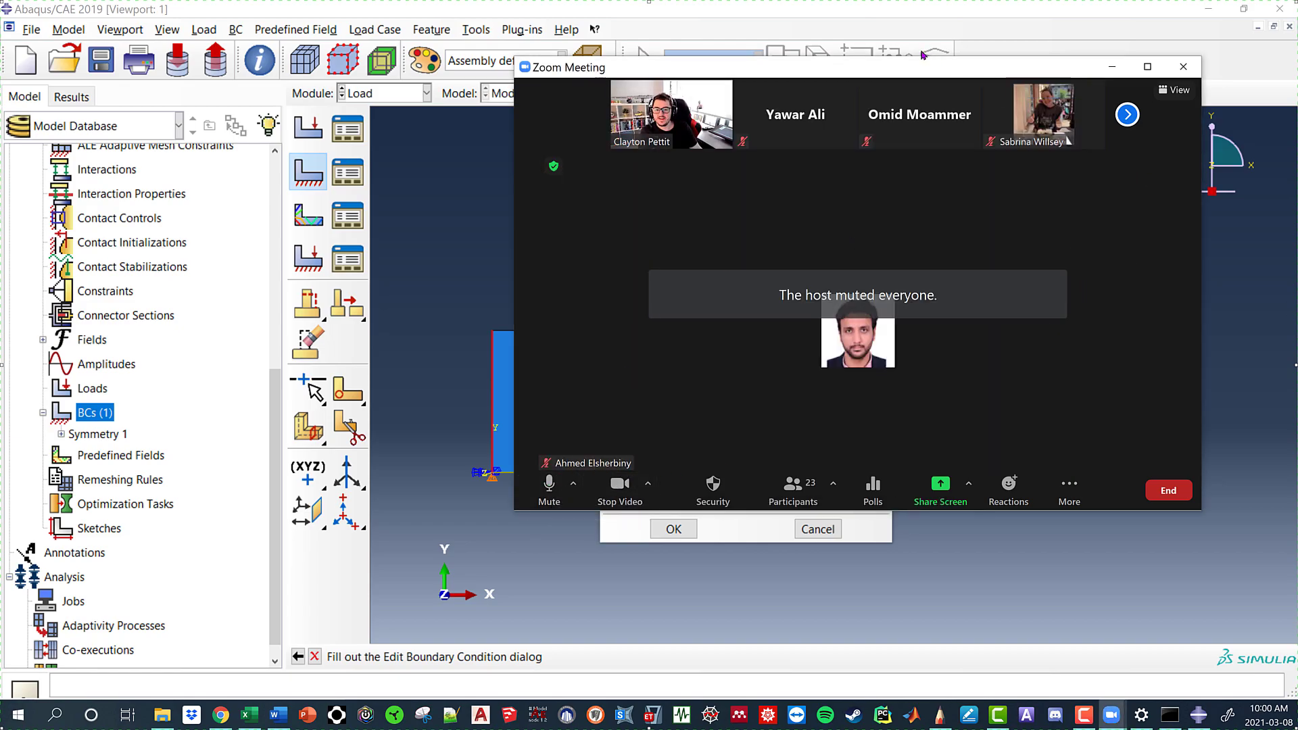
Return to Abaqus/CAE and apply the XSYMM constraint (U1 = UR2 = UR3 = 0) to Symmetry 2.
{"action": "key", "text": "alt+Tab"}
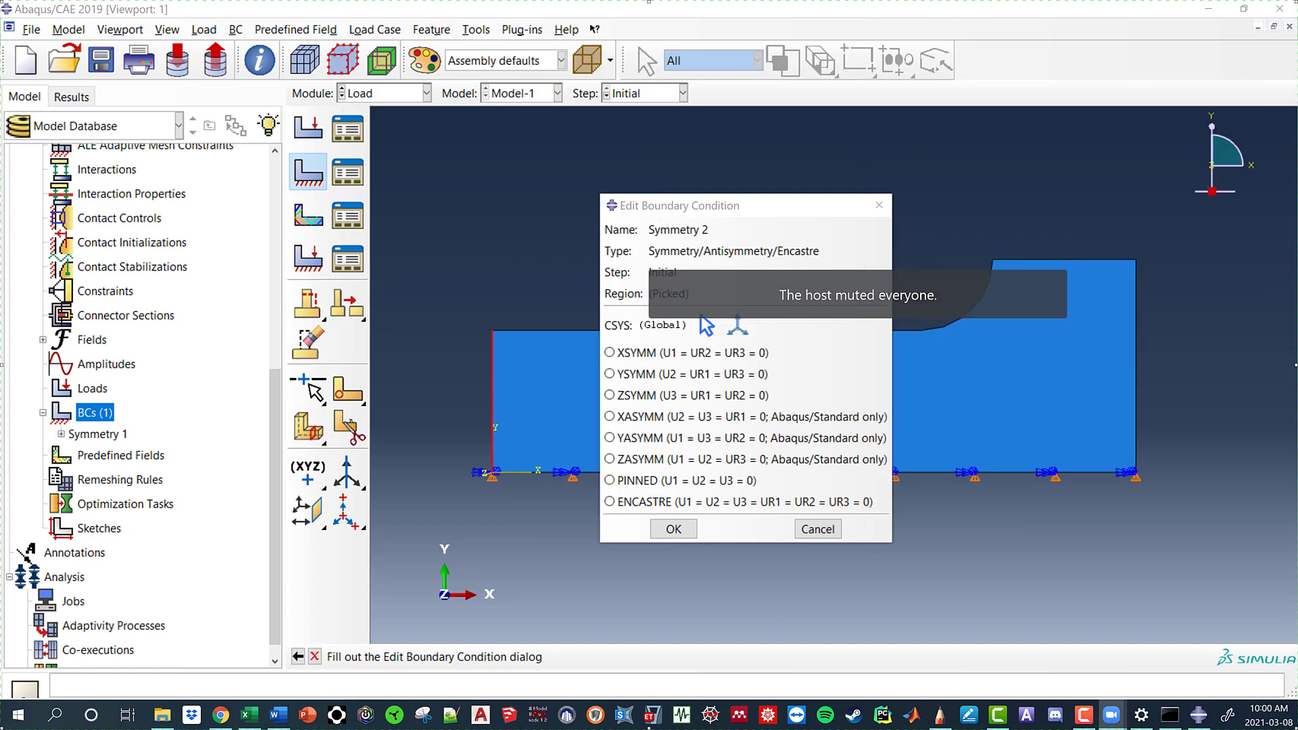
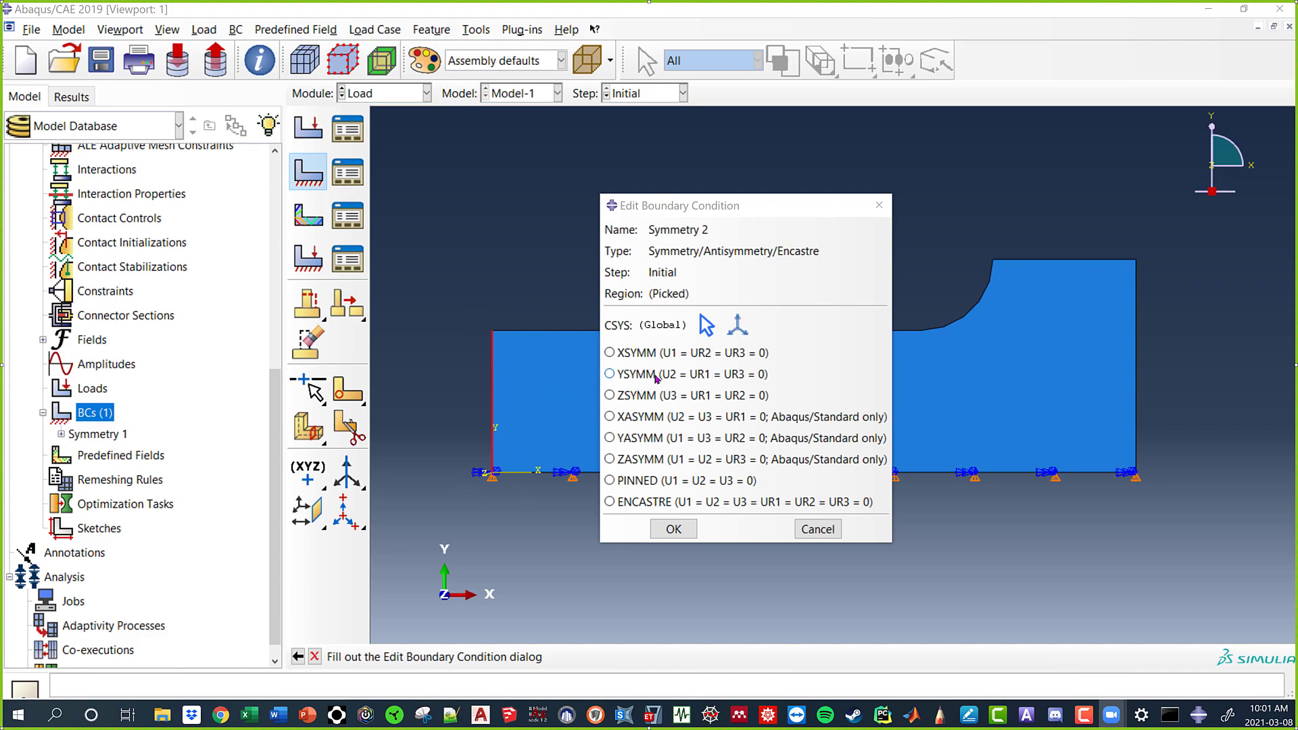
{"action": "left_click", "coordinate": [639, 354]}
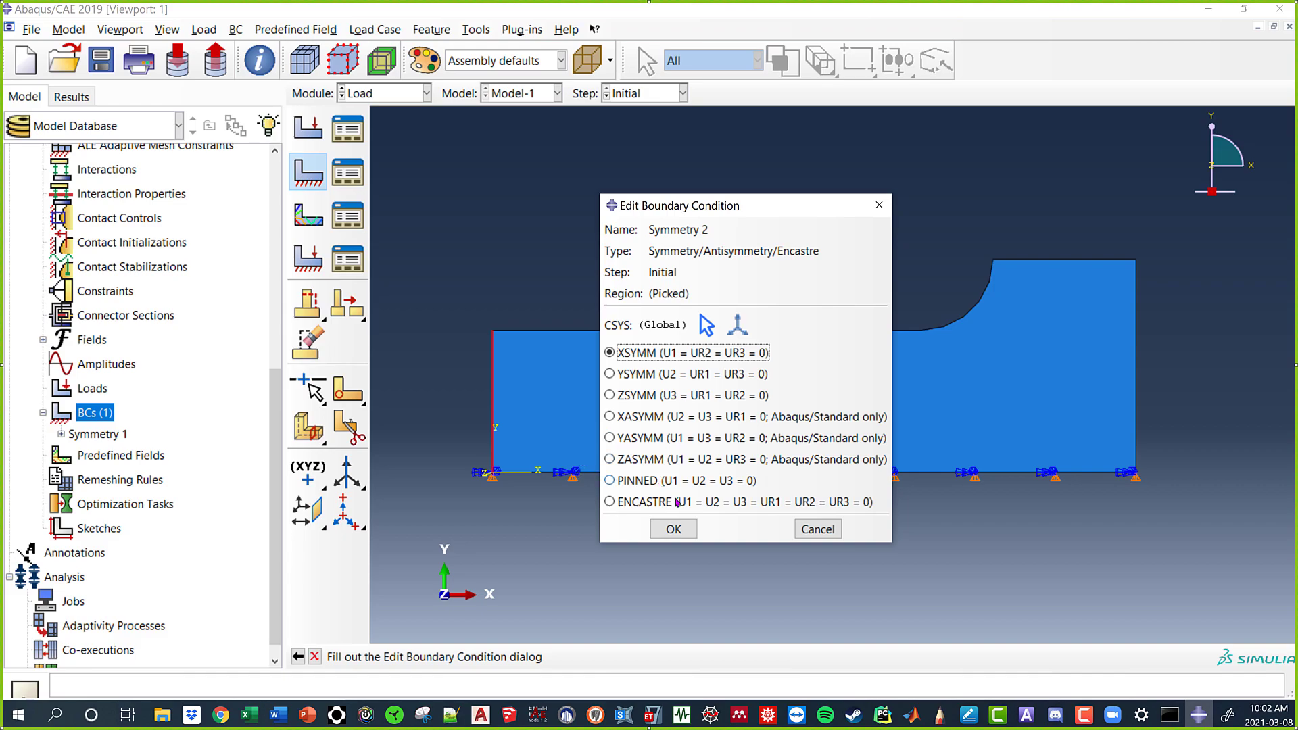
{"action": "left_click", "coordinate": [674, 529]}
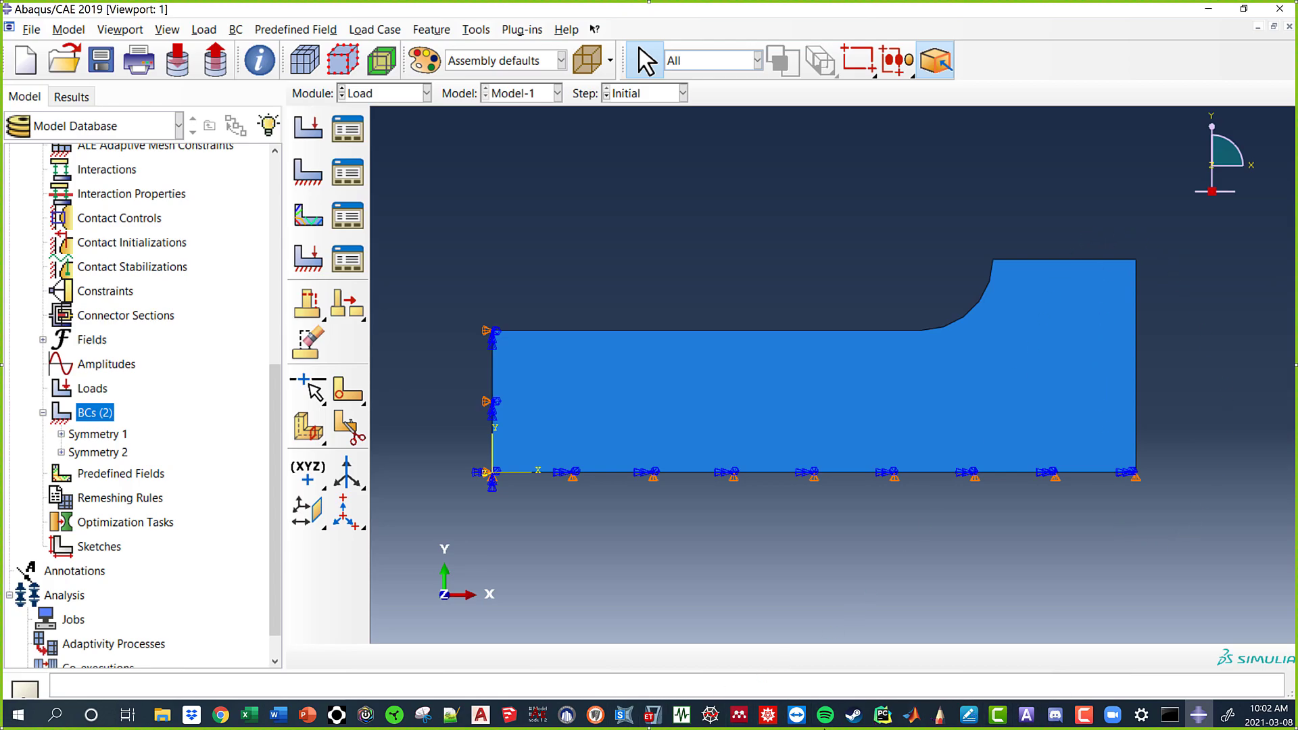
Check the dog-bone question in Word and create a mechanical Pressure load named Tensile Load in the Apply Load step.
{"action": "left_click", "coordinate": [279, 715]}
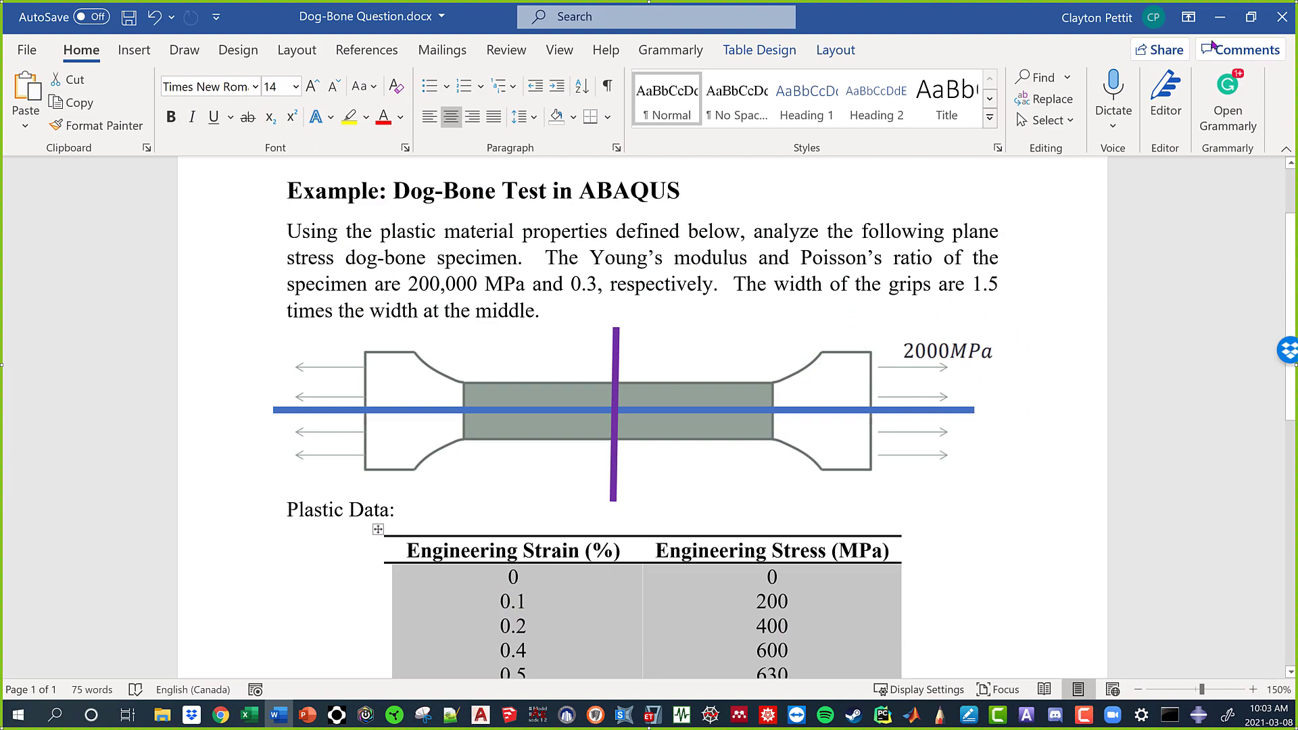
{"action": "left_click", "coordinate": [1220, 16]}
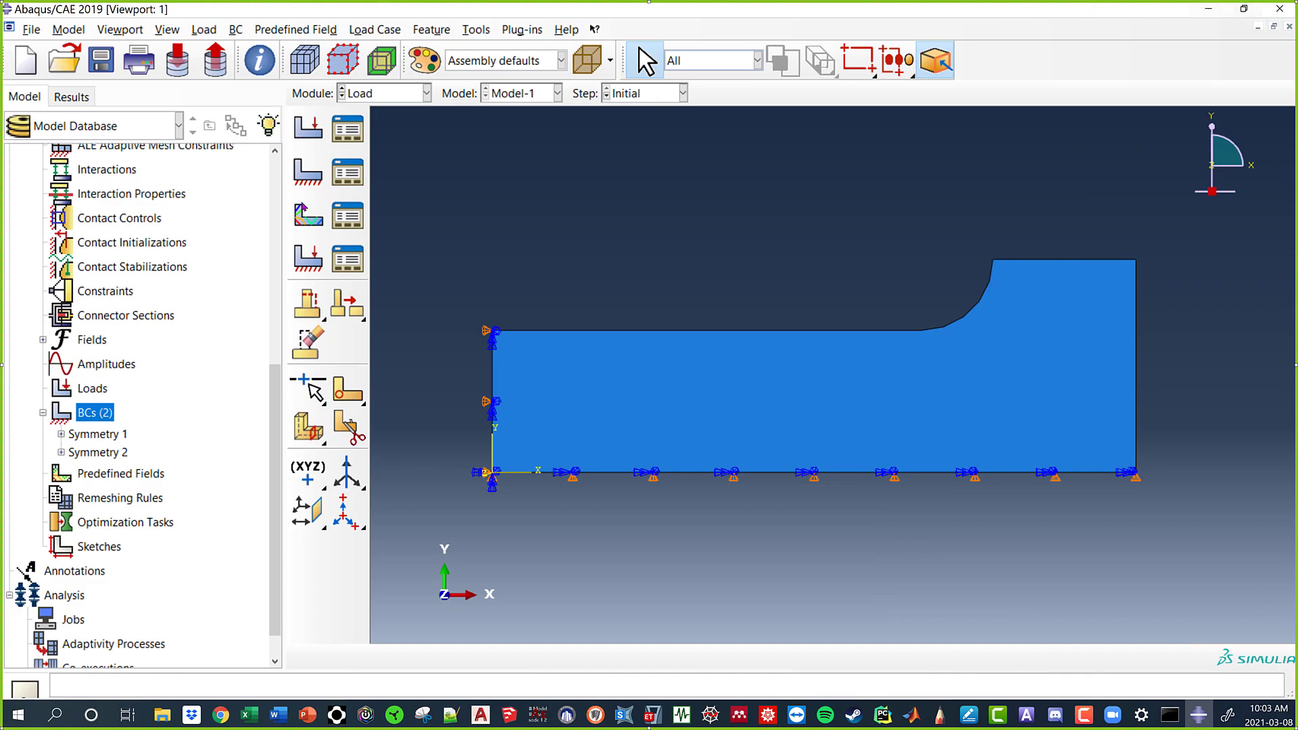
{"action": "double_click", "coordinate": [95, 390]}
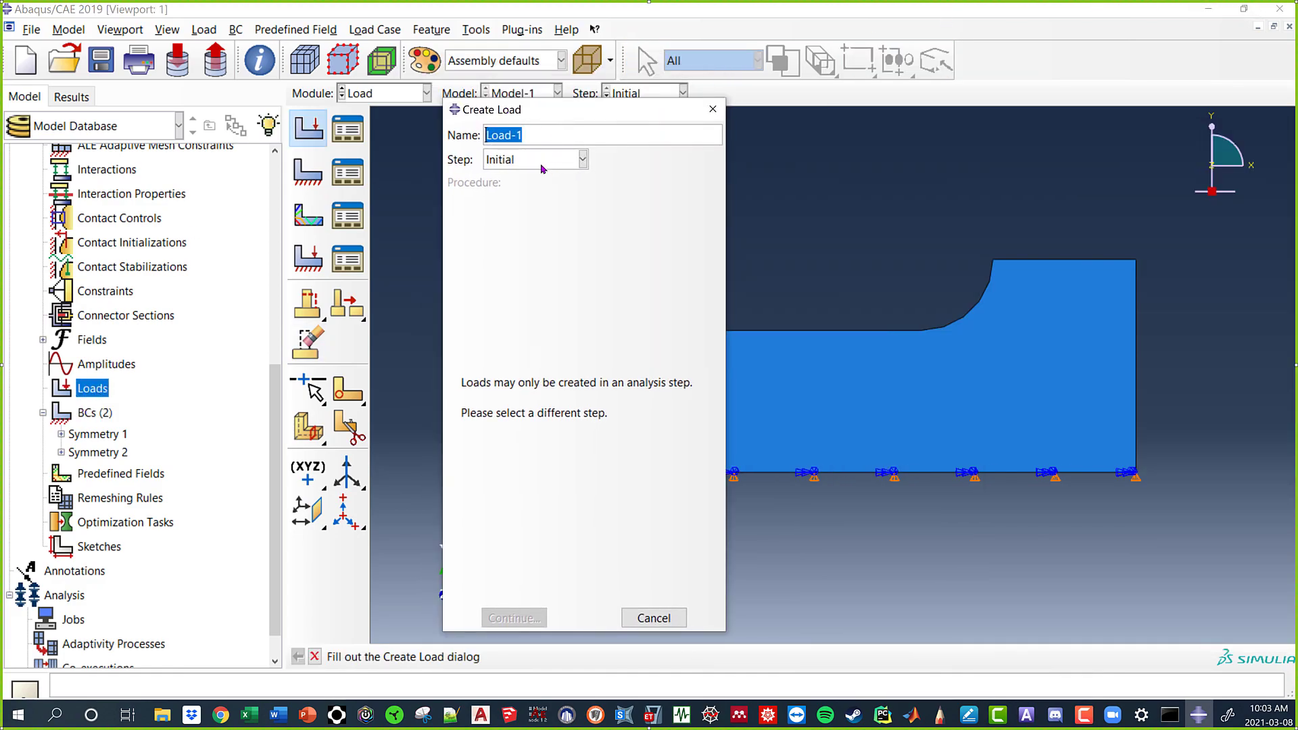
{"action": "left_click", "coordinate": [540, 165]}
{"action": "left_click", "coordinate": [533, 198]}
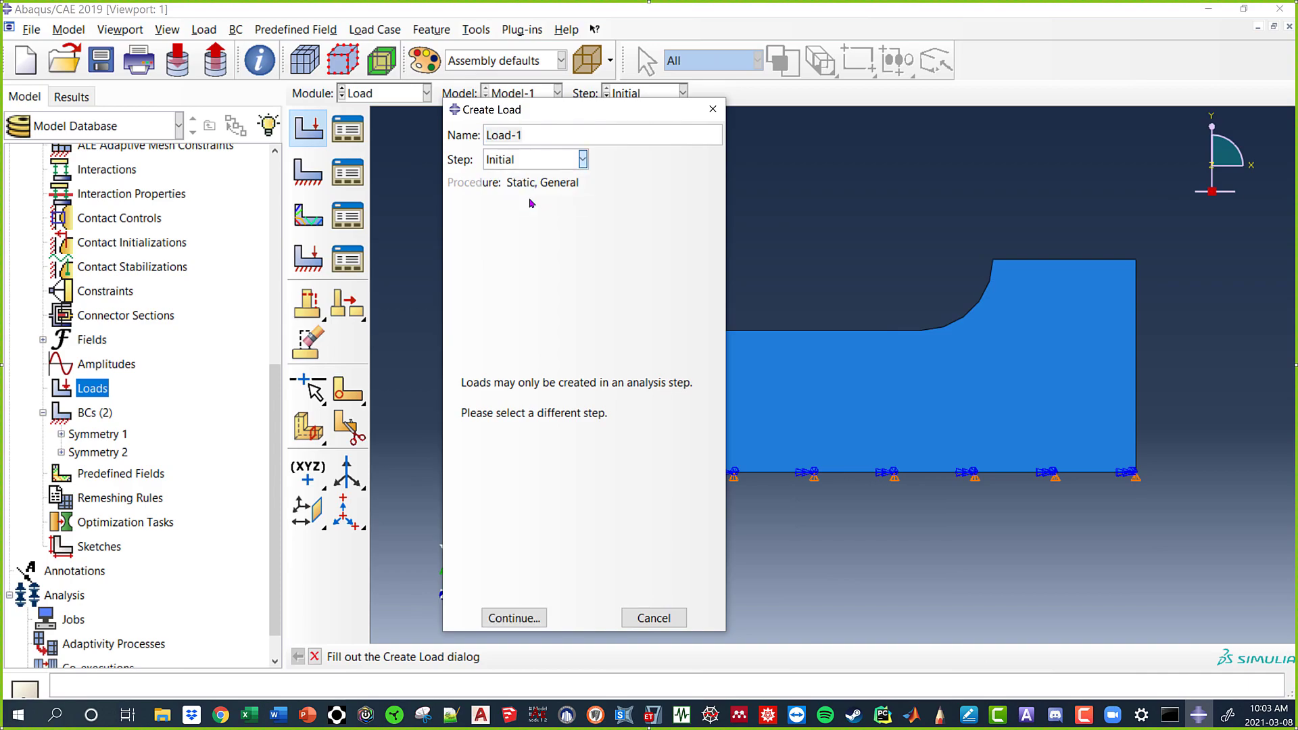
{"action": "left_click", "coordinate": [544, 136]}
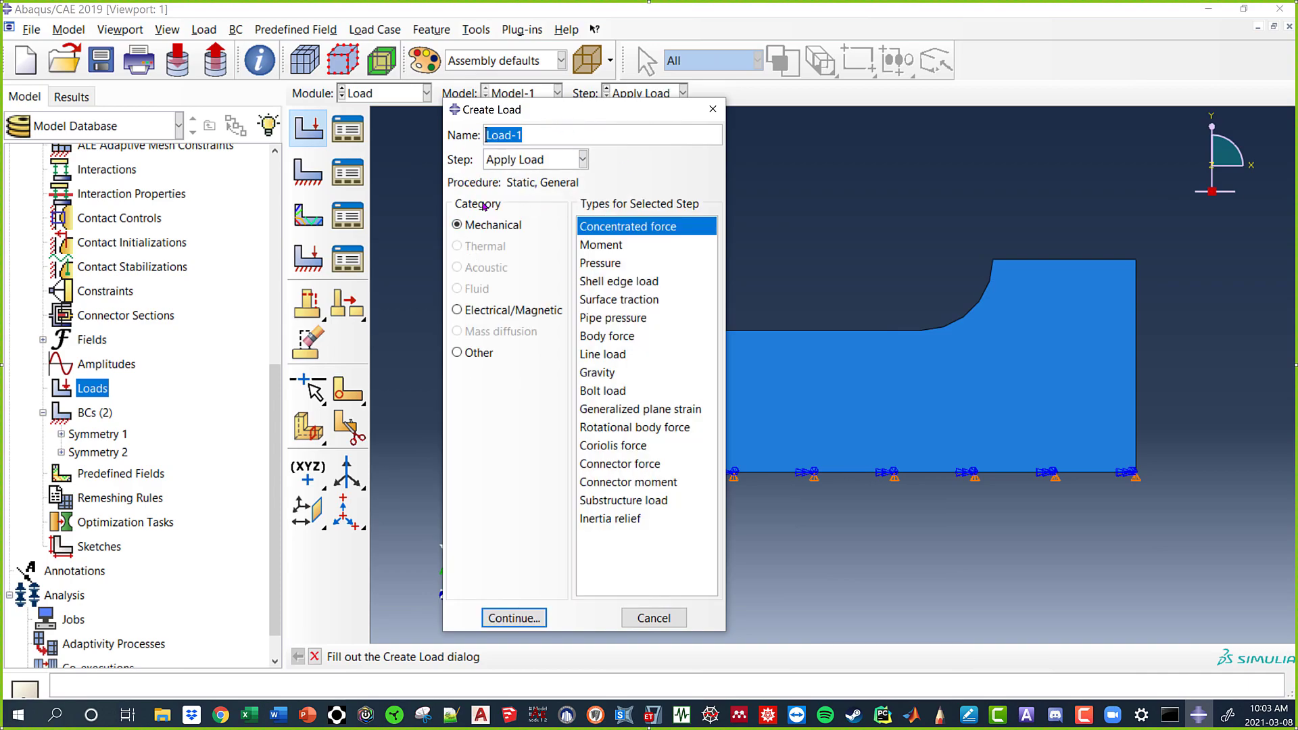
{"action": "key", "text": "BackSpace"}
{"action": "type", "text": "Tensile Load"}
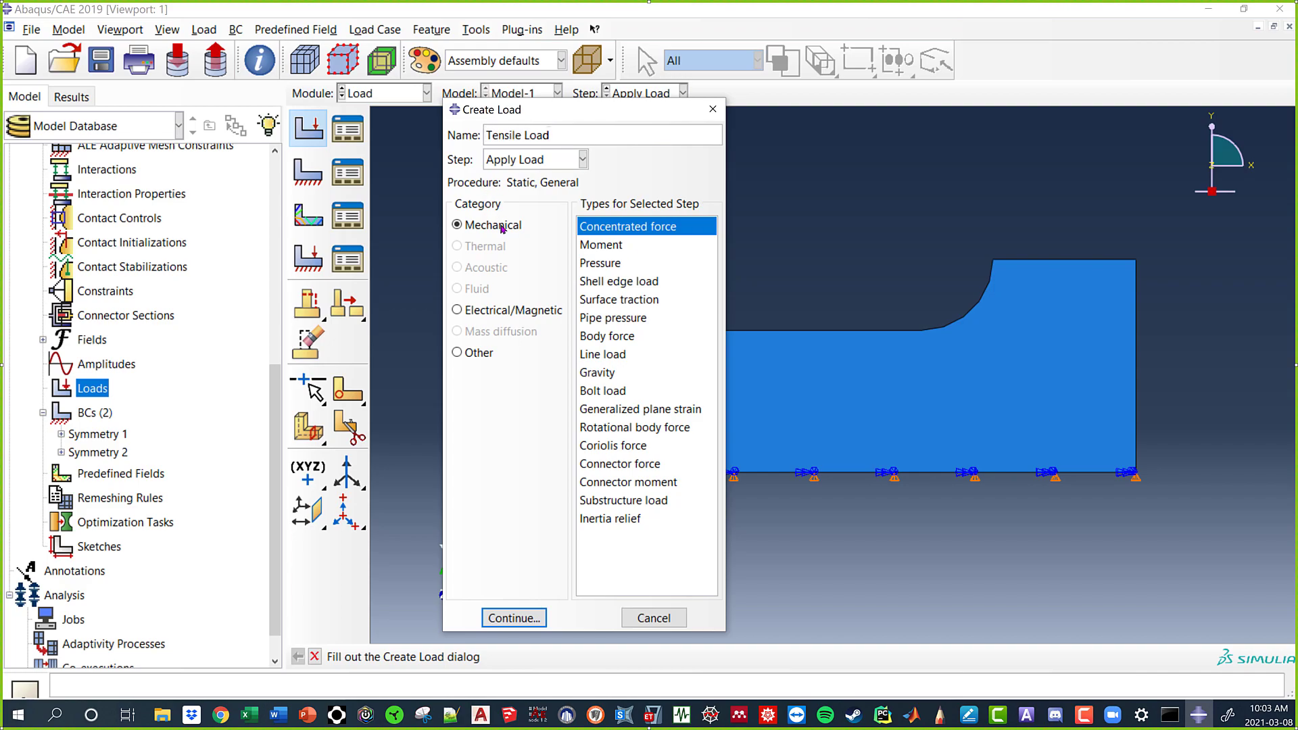
{"action": "left_click", "coordinate": [596, 266]}
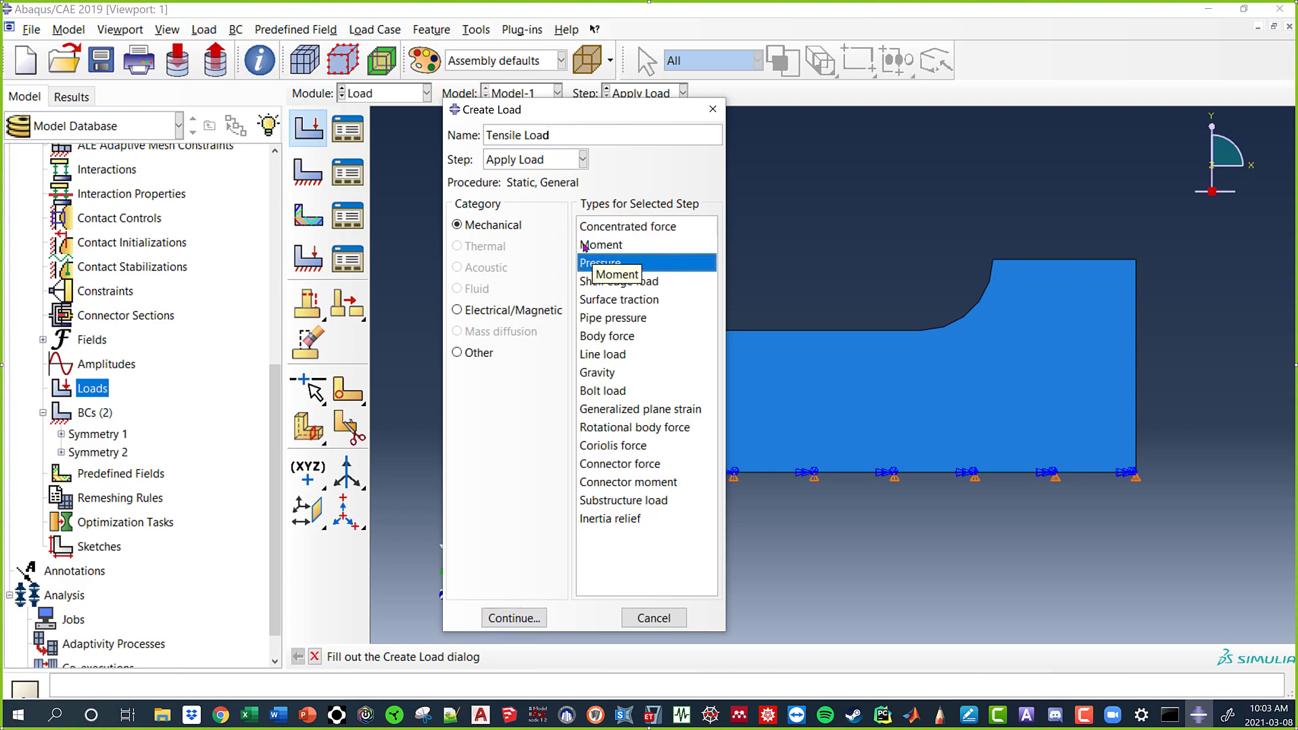
{"action": "left_click", "coordinate": [513, 618]}
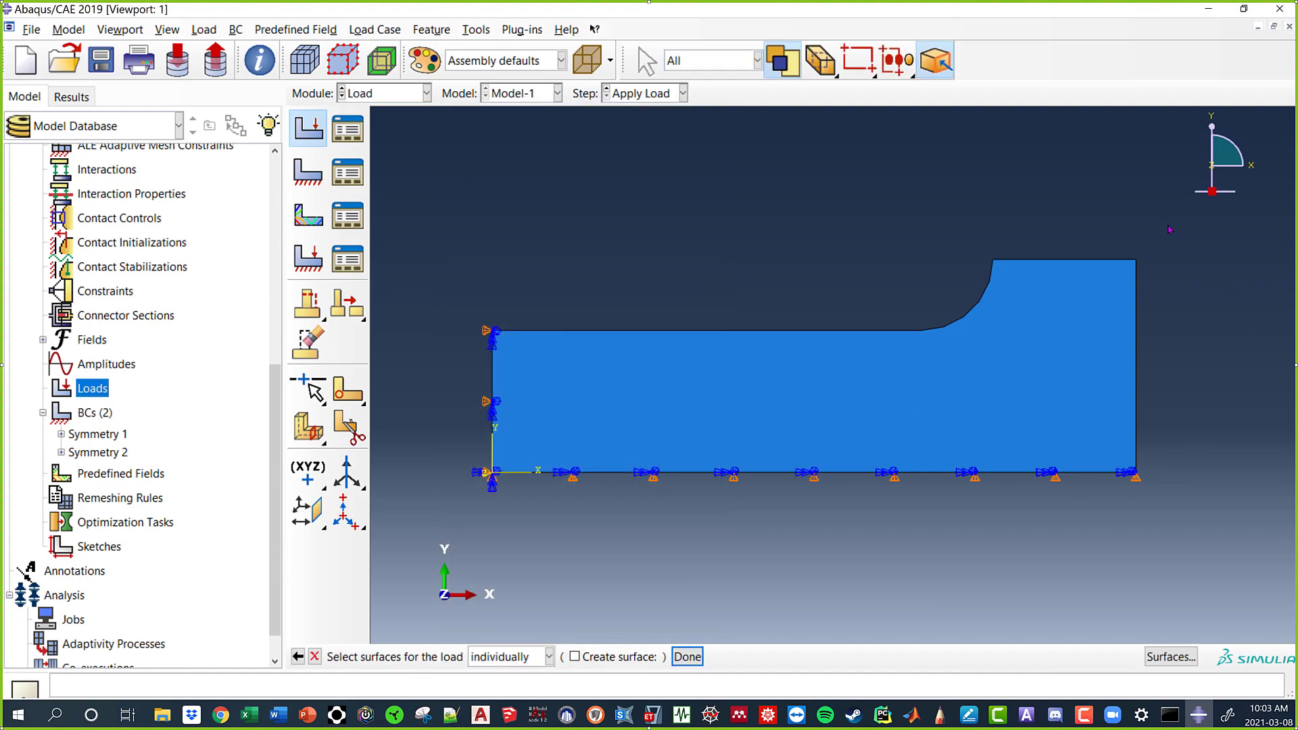
Assign the Tensile Load to the grip's right vertical edge with a uniform magnitude of 2000.
{"action": "left_click", "coordinate": [1140, 265]}
{"action": "left_click", "coordinate": [687, 656]}
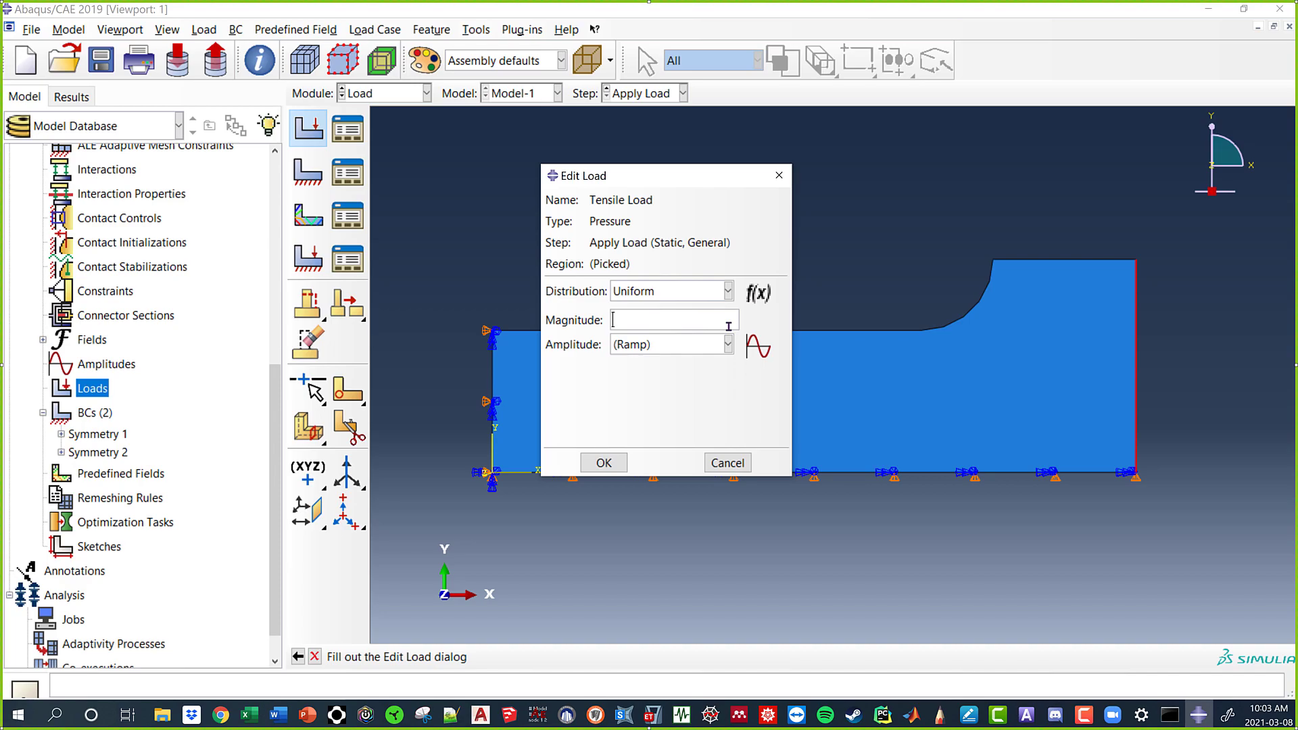
{"action": "type", "text": "2000"}
{"action": "left_click", "coordinate": [604, 462]}
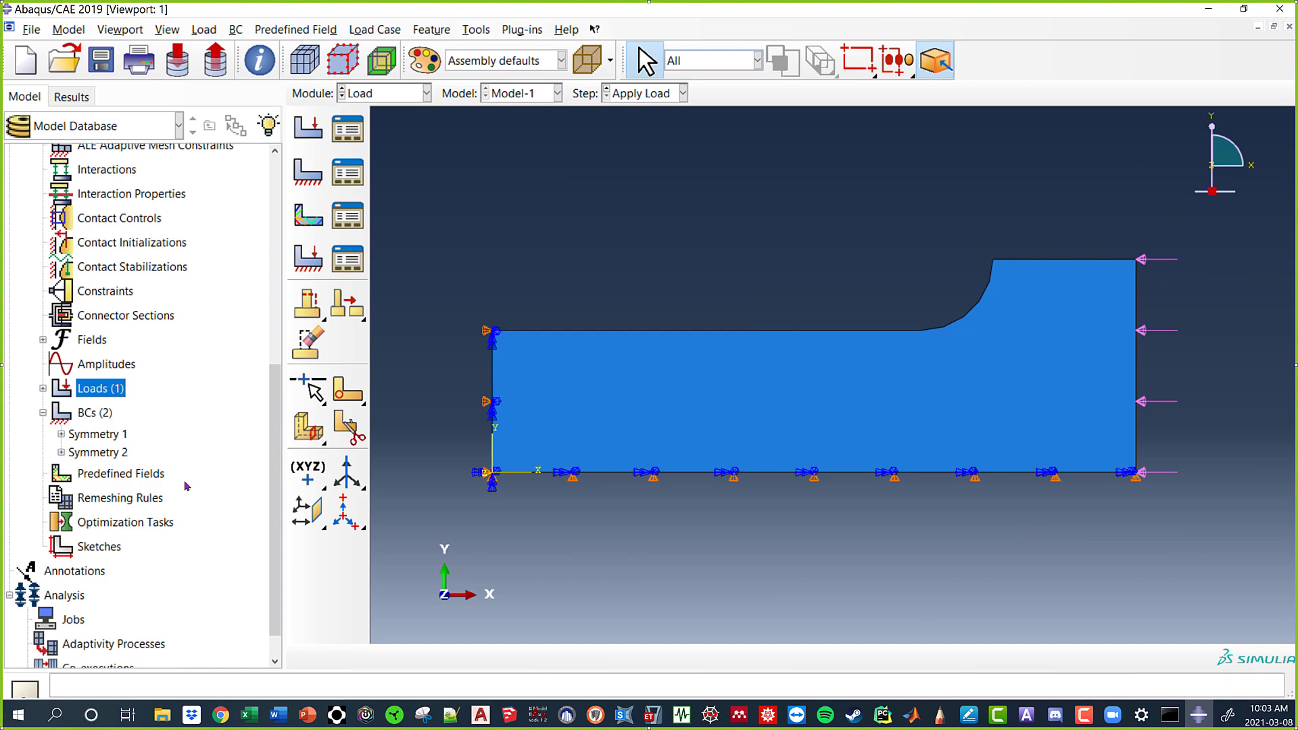
Set the Tensile Load's magnitude to -2000 and switch to the Mesh module.
{"action": "left_click", "coordinate": [43, 390]}
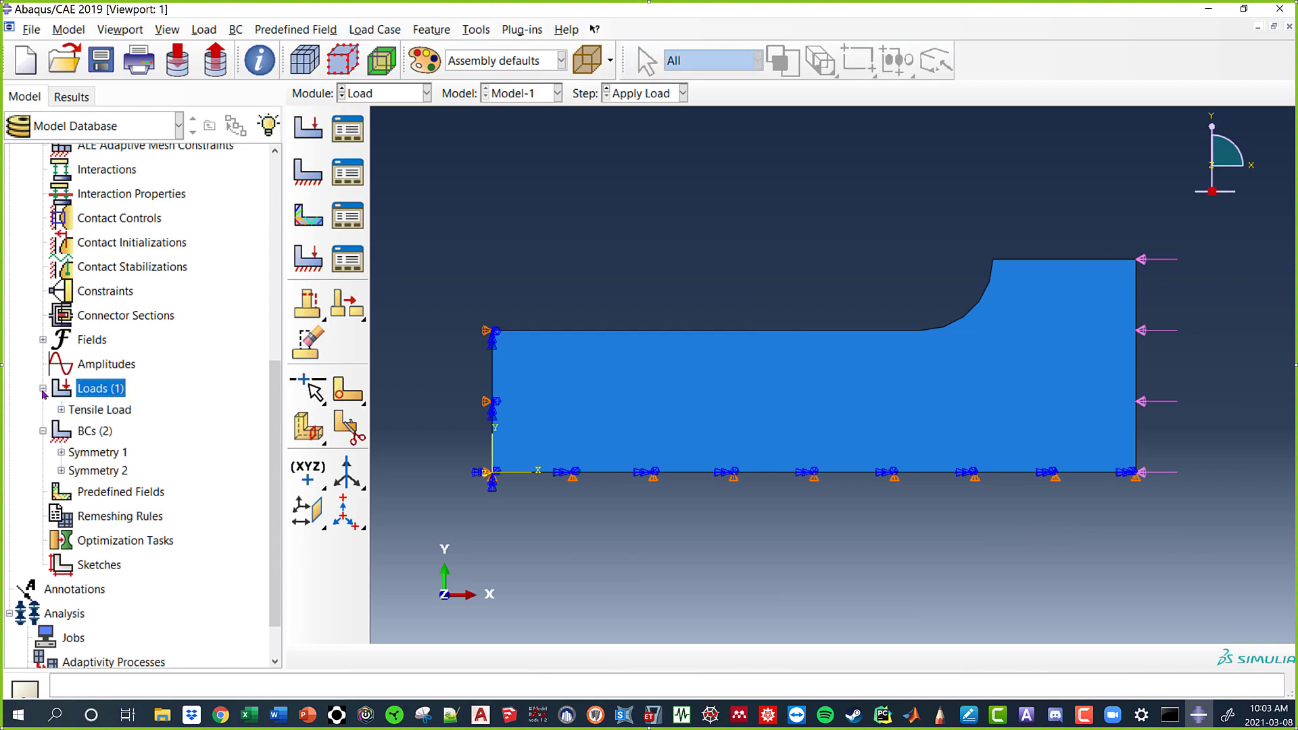
{"action": "double_click", "coordinate": [100, 408]}
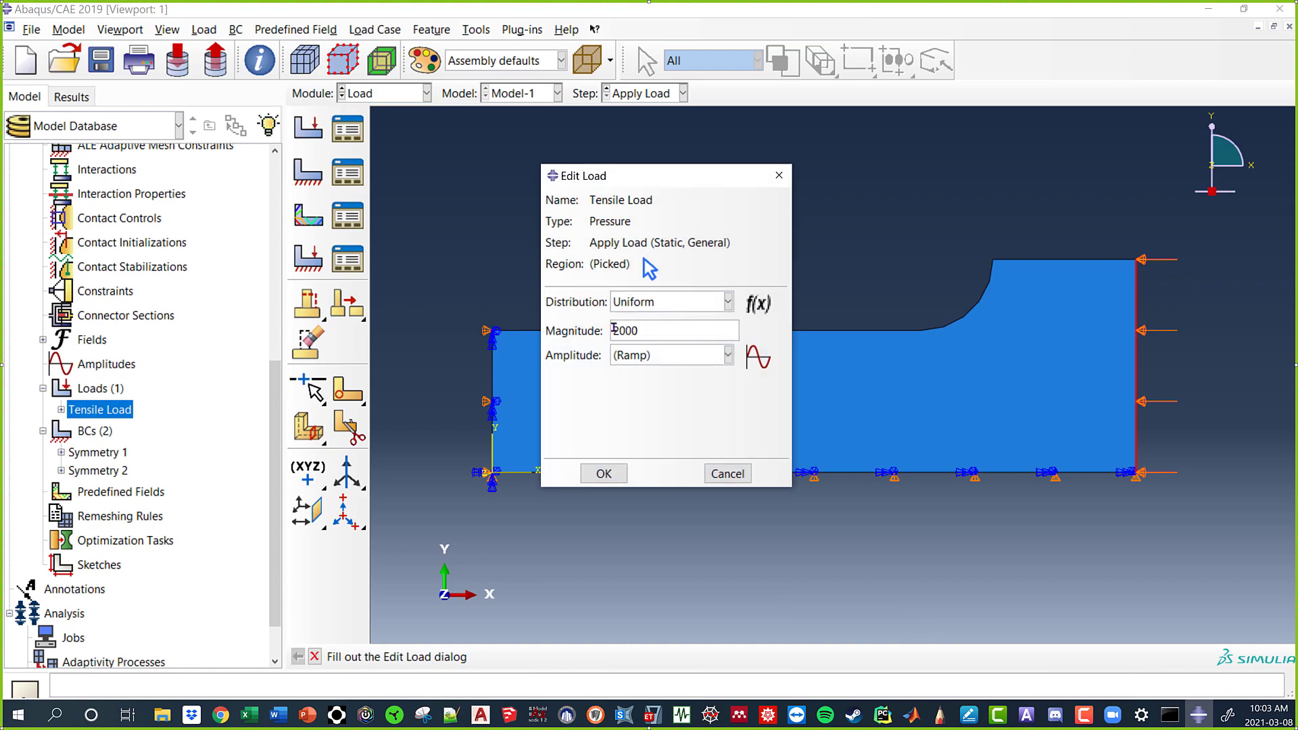
{"action": "type", "text": "-"}
{"action": "left_click", "coordinate": [606, 474]}
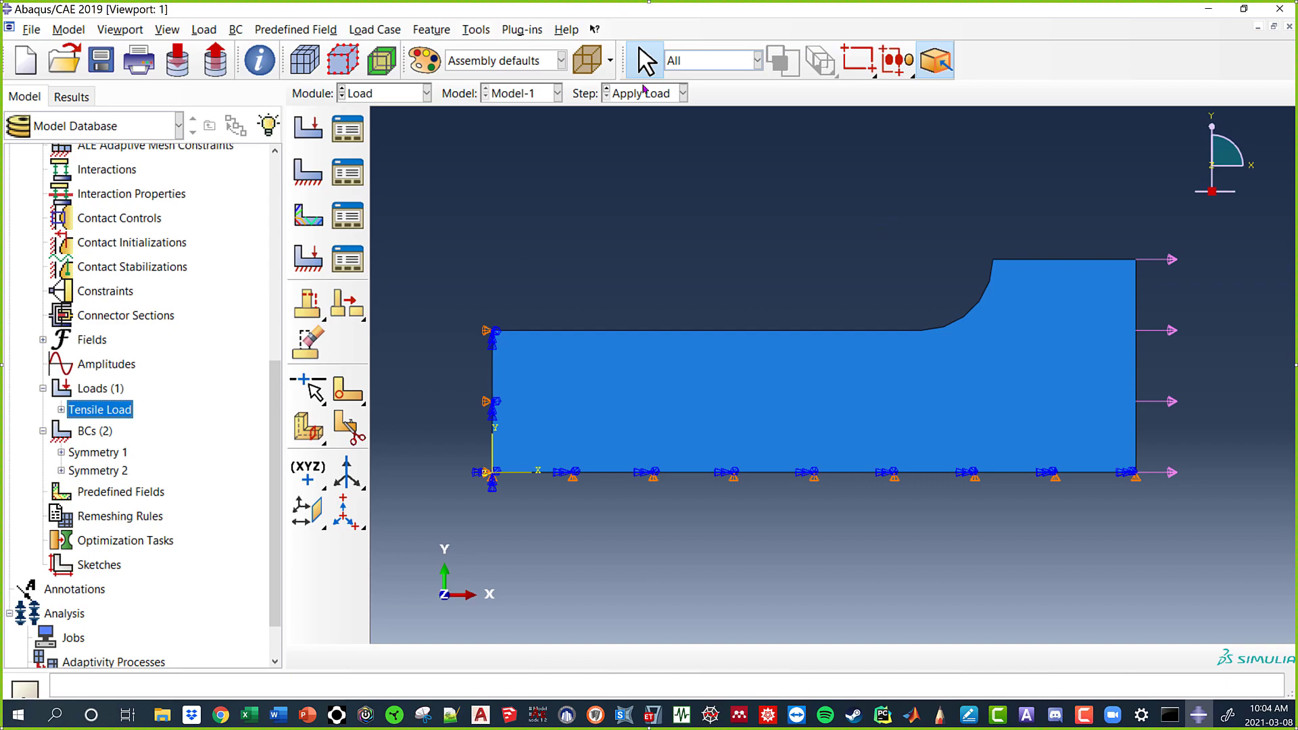
{"action": "left_click", "coordinate": [392, 93]}
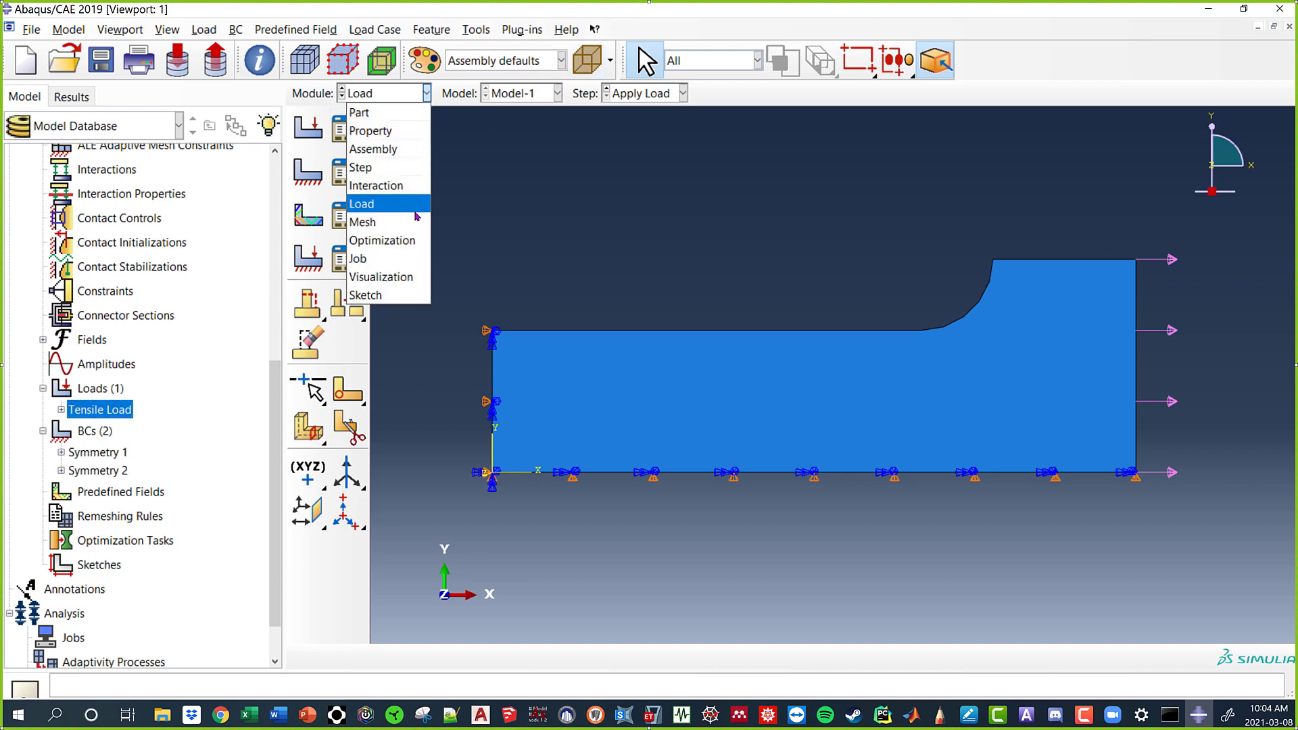
{"action": "left_click", "coordinate": [411, 228]}
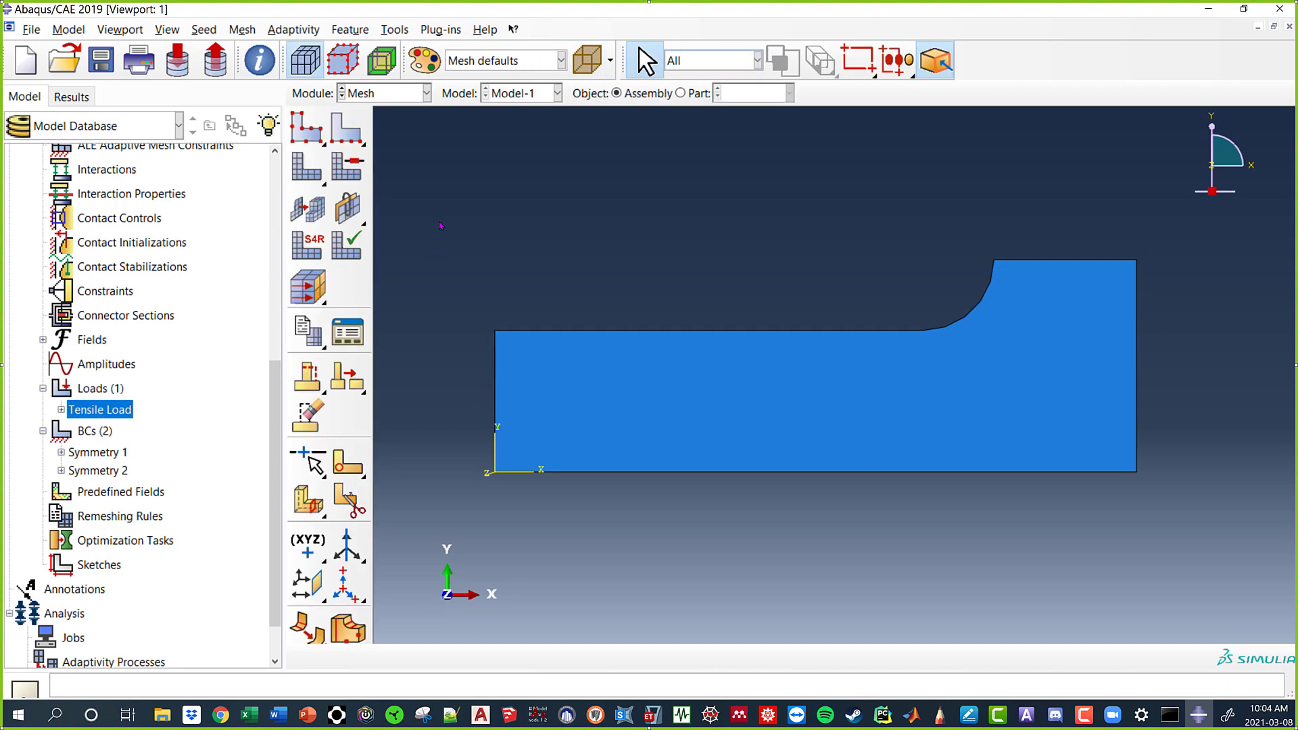
Switch the mesh object to the DogBone part and assign Standard, Linear, Plane Stress quad elements without reduced integration.
{"action": "left_click", "coordinate": [307, 245]}
{"action": "left_click", "coordinate": [835, 297]}
{"action": "left_click", "coordinate": [681, 93]}
{"action": "left_click", "coordinate": [312, 247]}
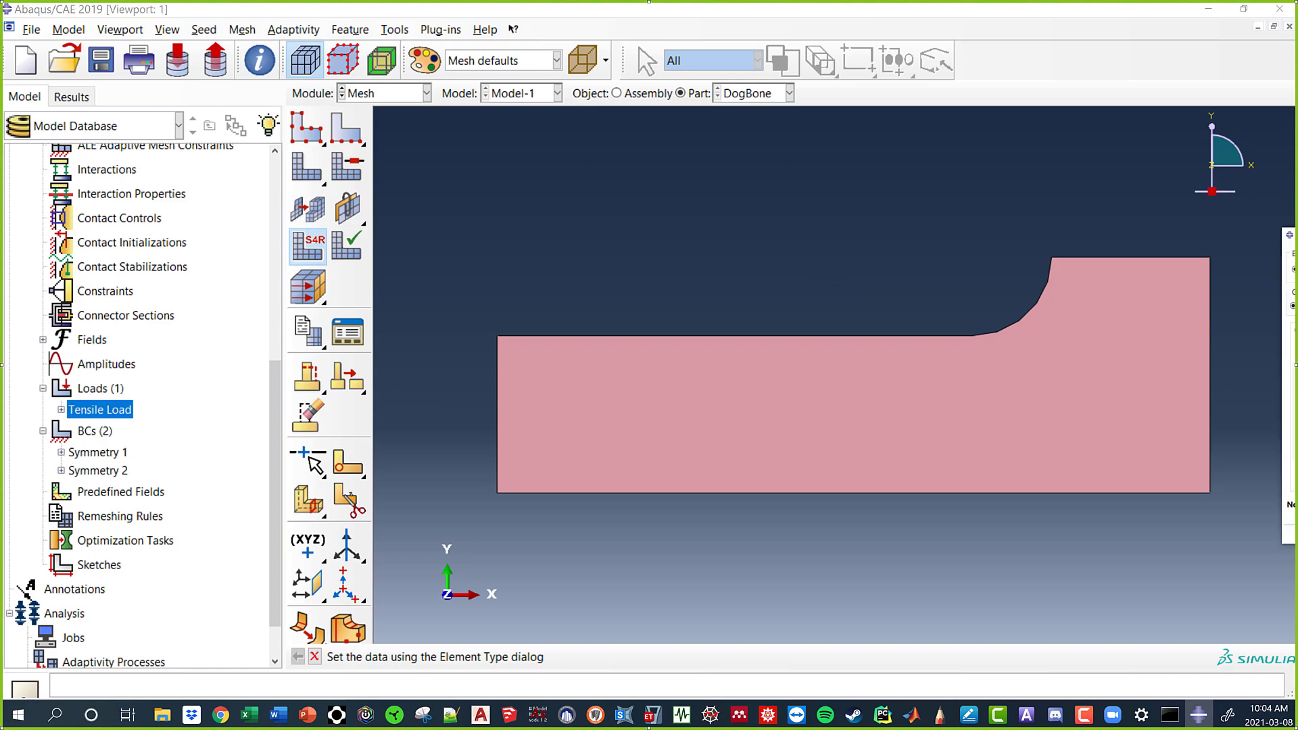
{"action": "left_click_drag", "start_coordinate": [899, 153], "coordinate": [1022, 143]}
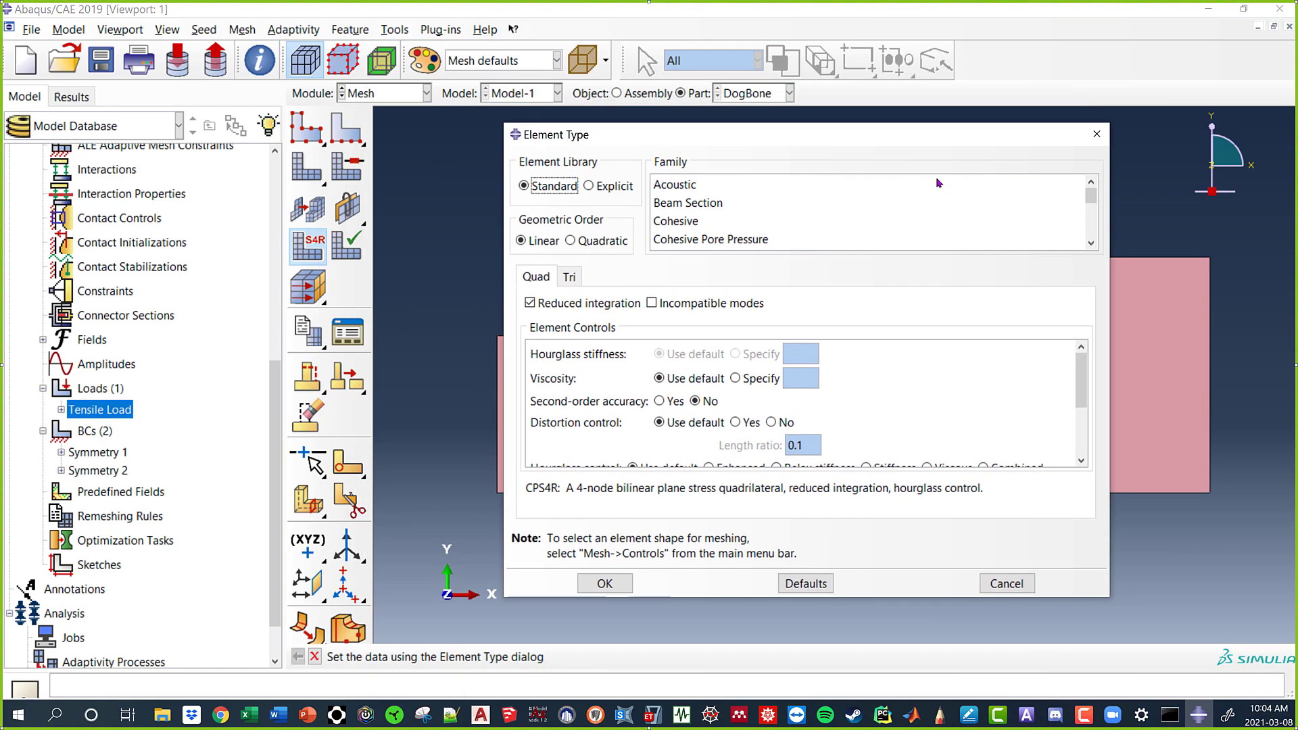
{"action": "scroll", "coordinate": [866, 201], "scroll_direction": "down", "scroll_amount": 3}
{"action": "left_click", "coordinate": [858, 236]}
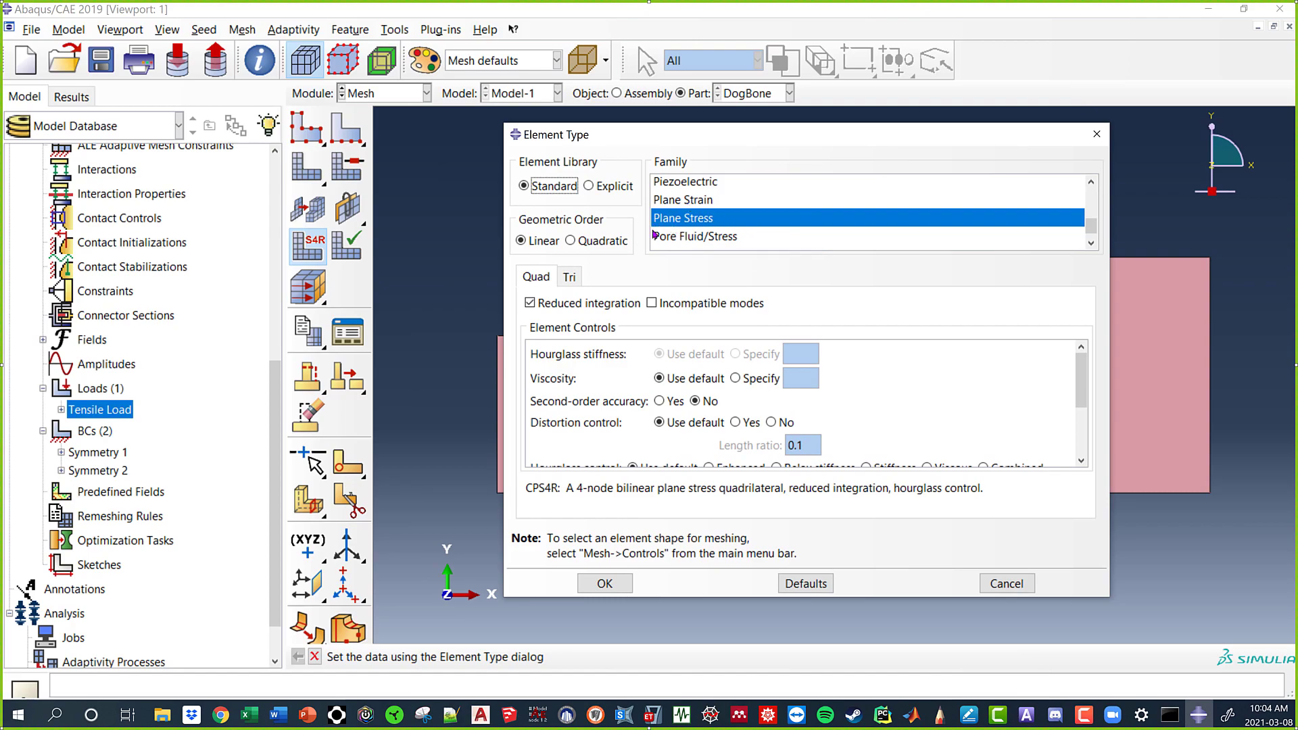
{"action": "left_click", "coordinate": [575, 302]}
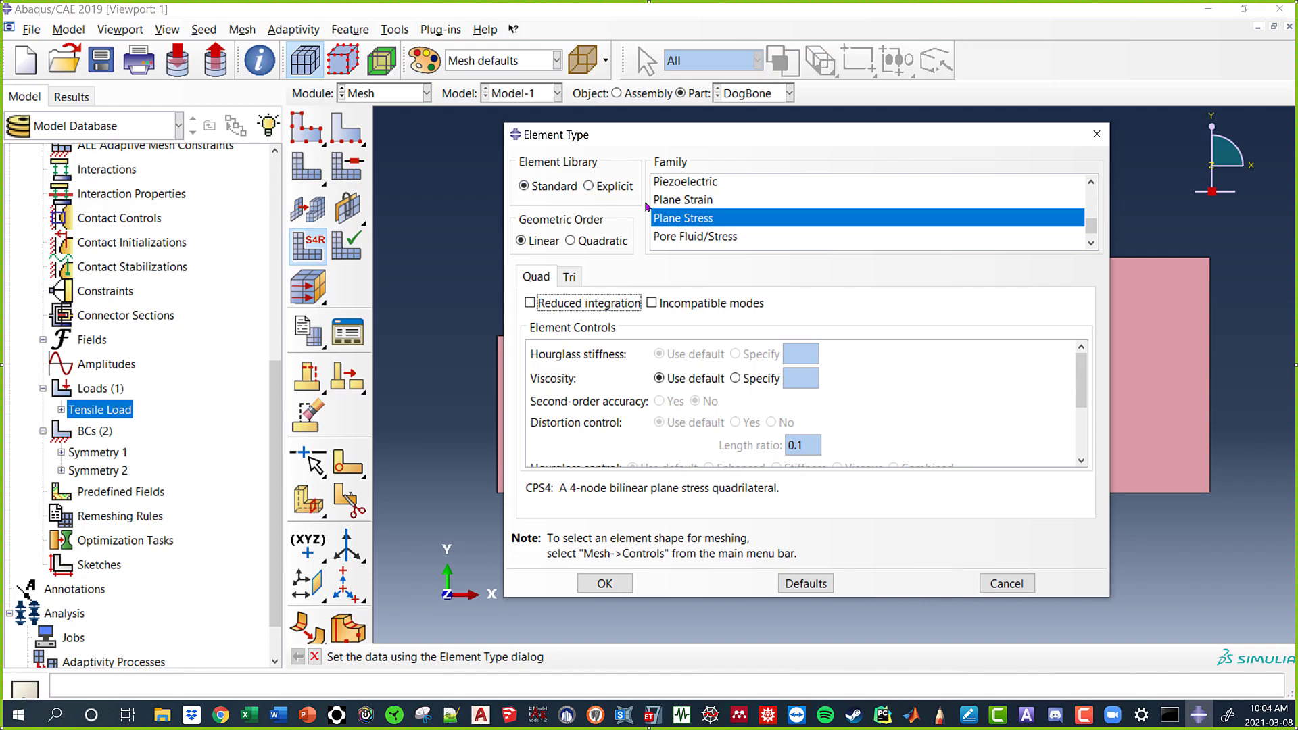
{"action": "left_click", "coordinate": [604, 585]}
Mesh the DogBone part using the default global seed size.
{"action": "left_click", "coordinate": [307, 167]}
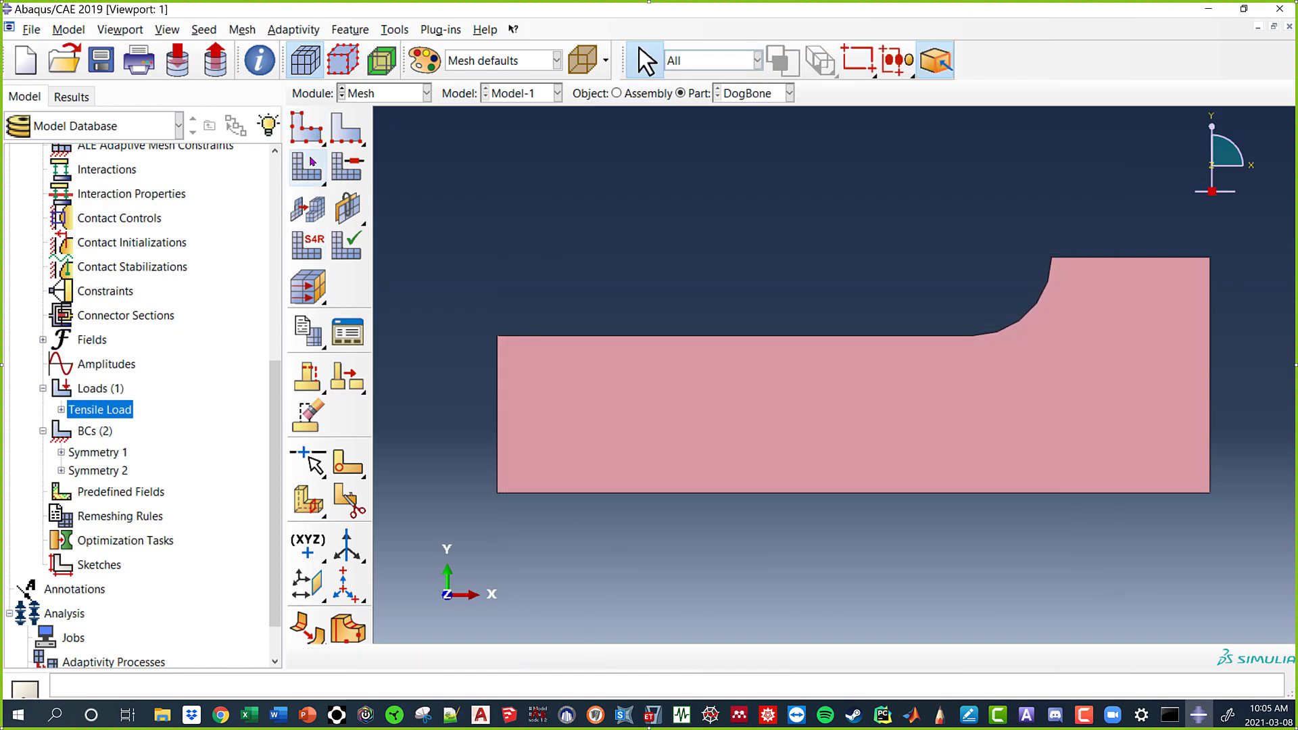
{"action": "left_click", "coordinate": [449, 657]}
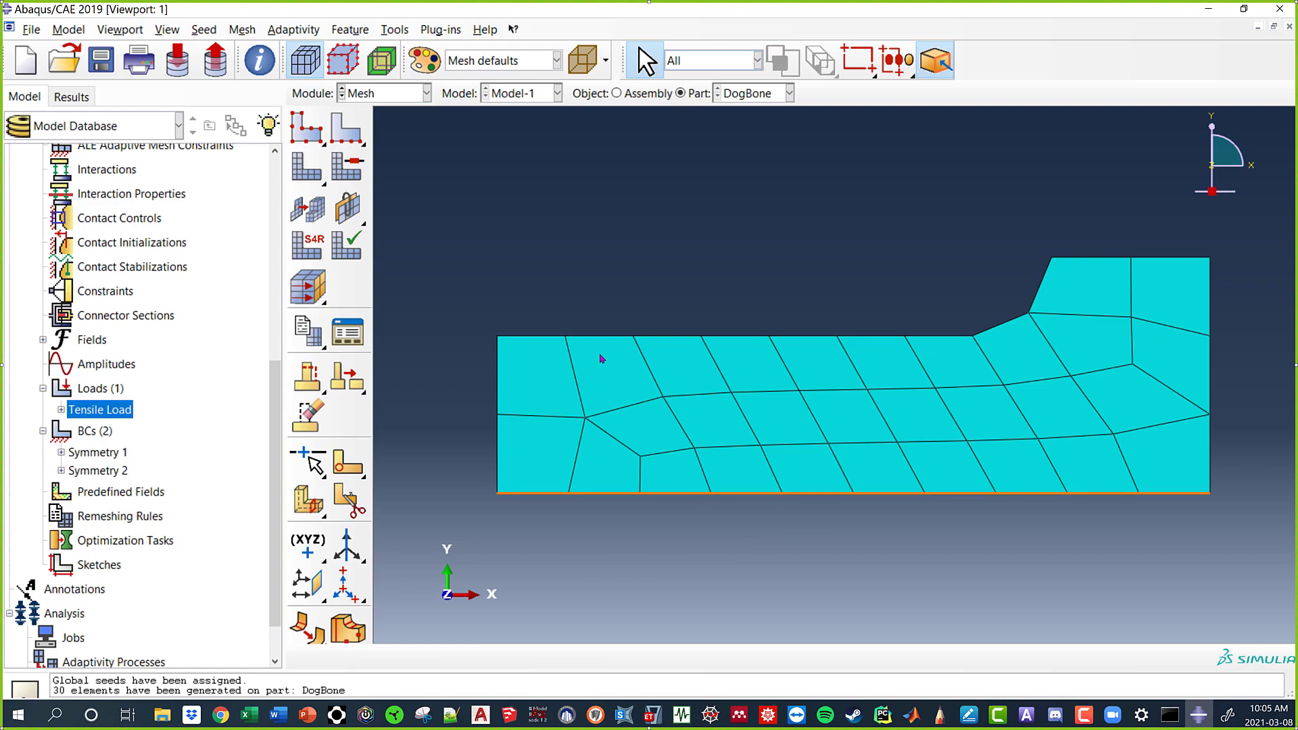
Reseed the DogBone part with an approximate global size of 5, deleting the invalidated mesh, and mesh the part again.
{"action": "left_click", "coordinate": [310, 127]}
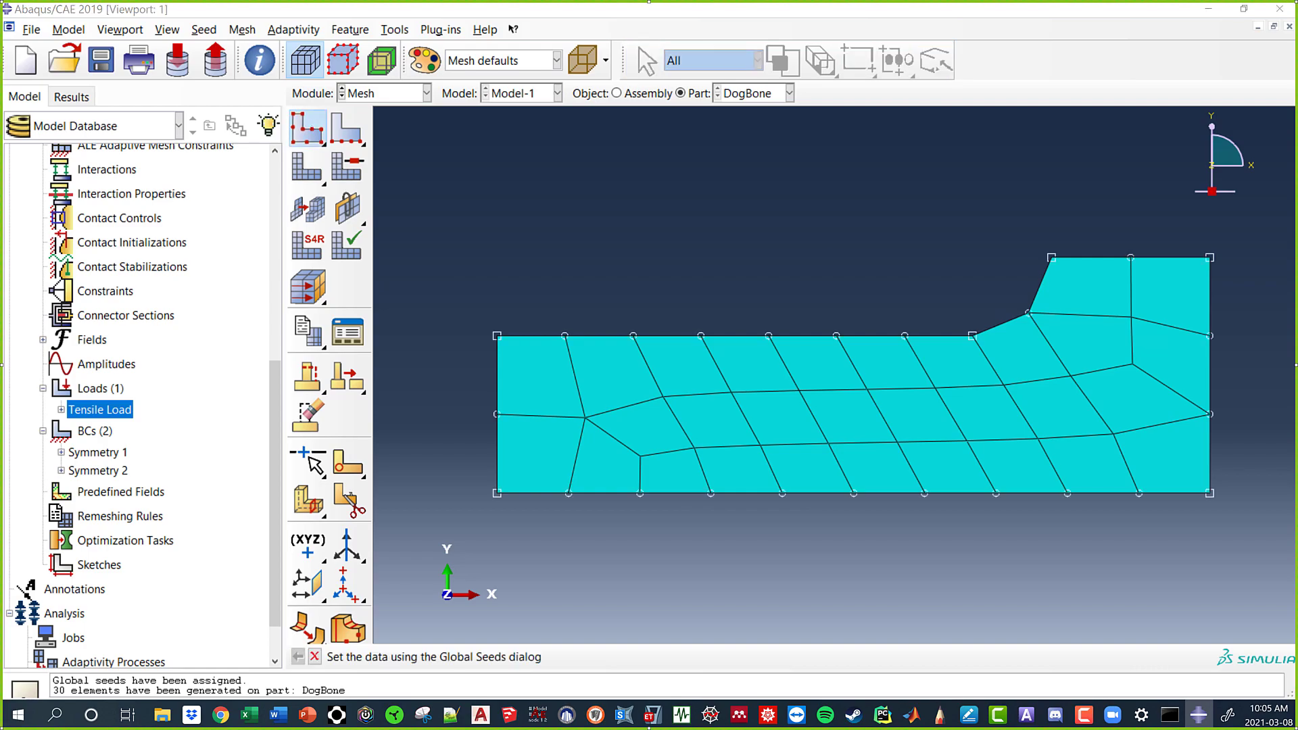
{"action": "left_click_drag", "start_coordinate": [903, 188], "coordinate": [507, 368]}
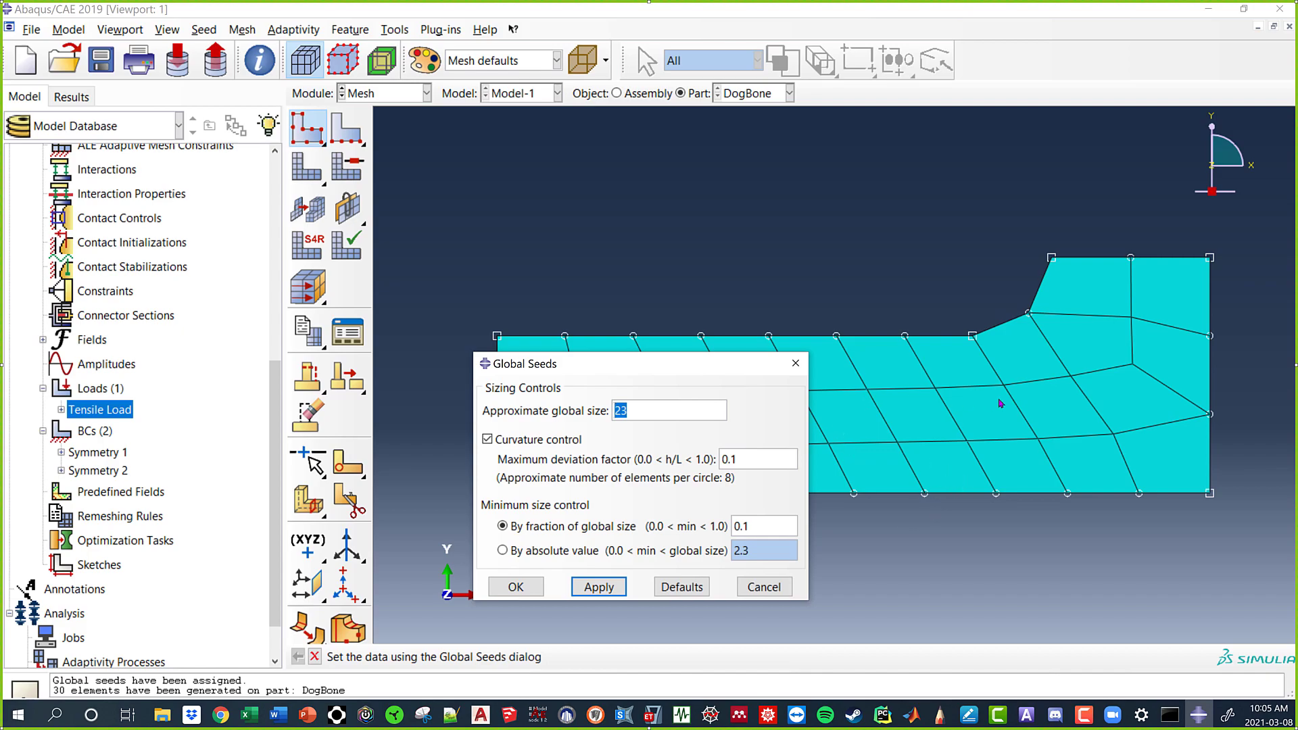
{"action": "left_click_drag", "start_coordinate": [659, 363], "coordinate": [888, 164]}
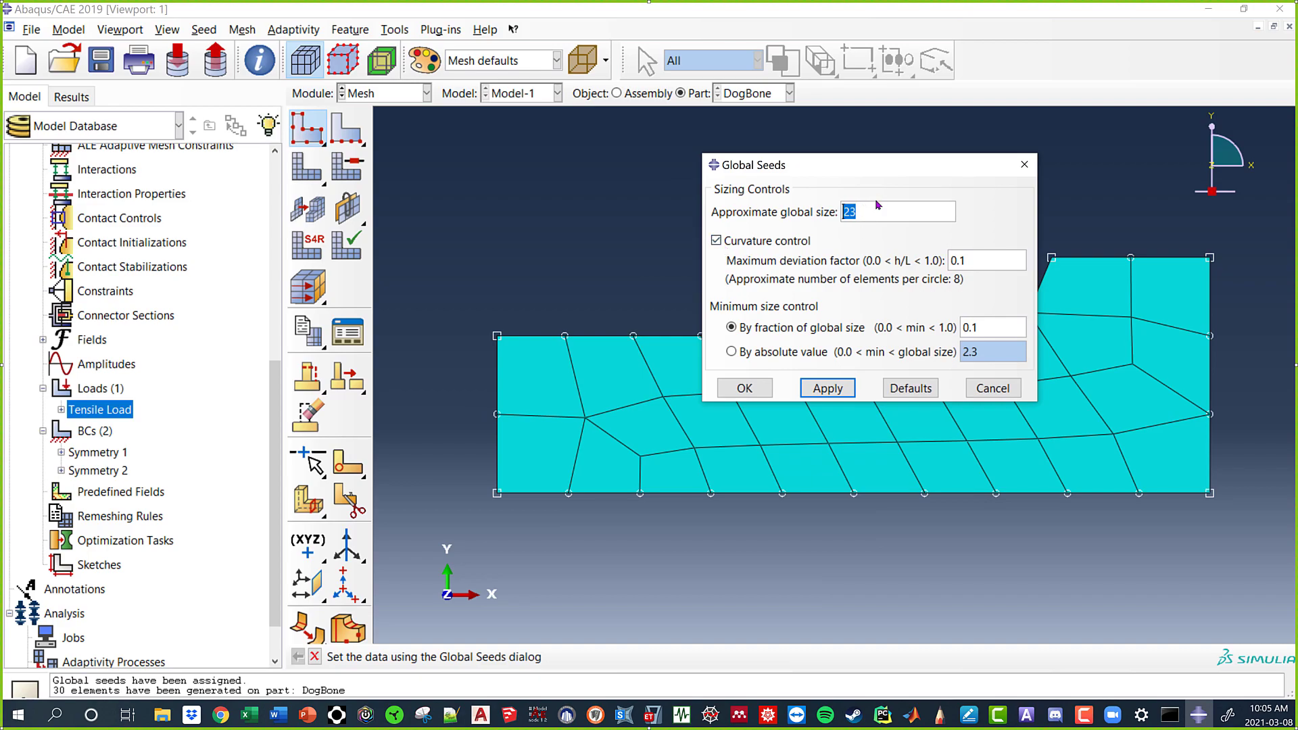
{"action": "type", "text": "5"}
{"action": "left_click", "coordinate": [827, 387]}
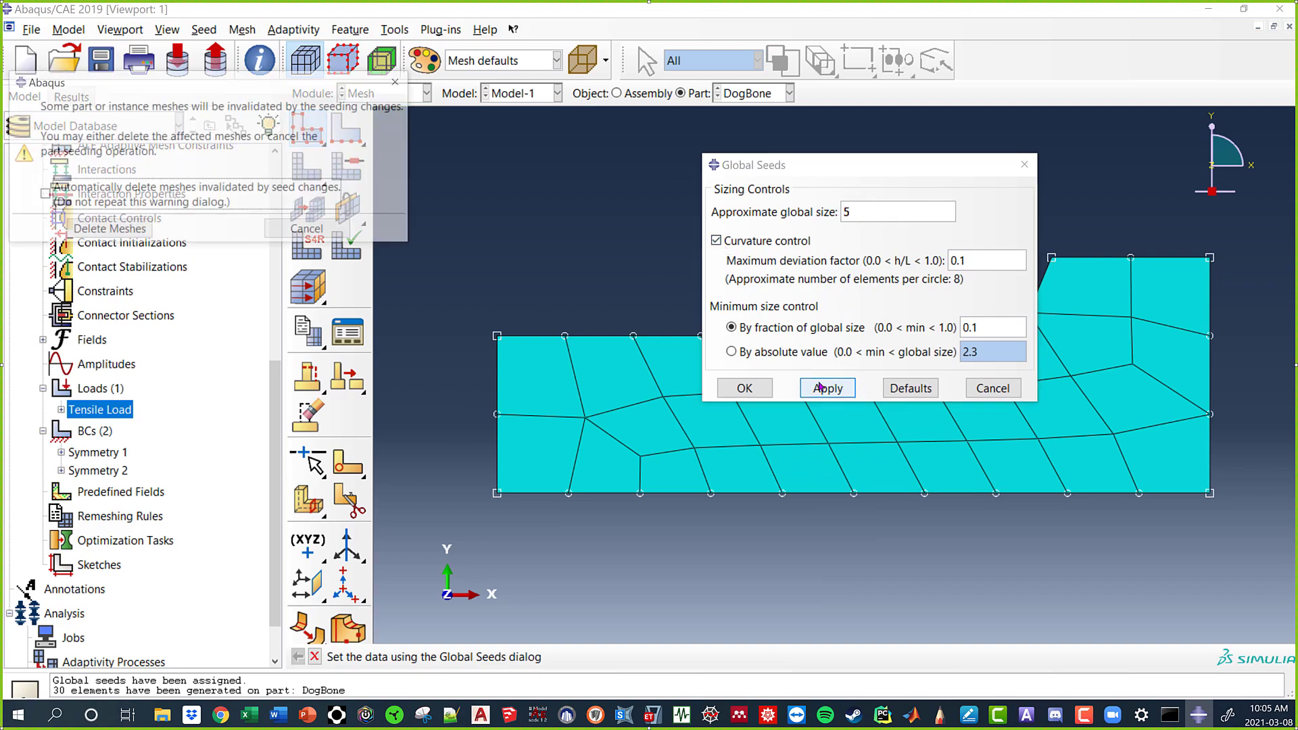
{"action": "left_click", "coordinate": [142, 198]}
{"action": "left_click", "coordinate": [110, 230]}
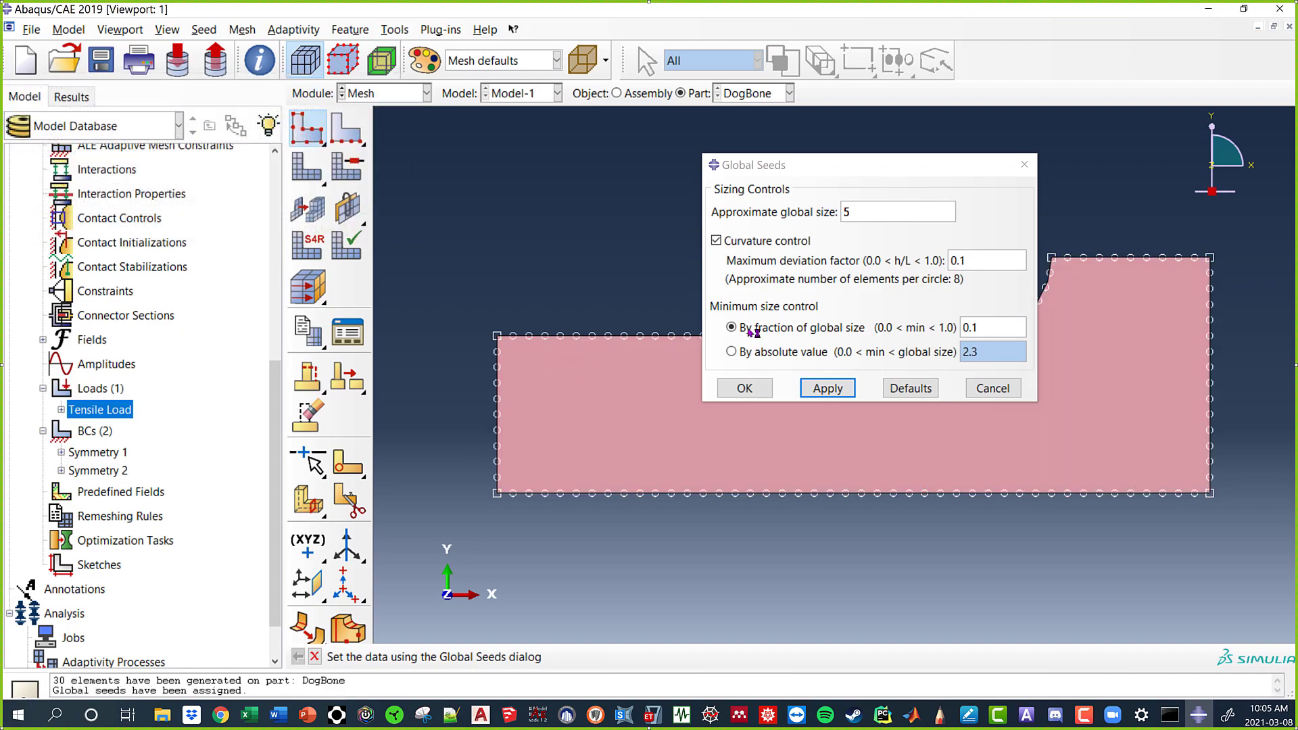
{"action": "left_click", "coordinate": [744, 388]}
{"action": "left_click", "coordinate": [308, 166]}
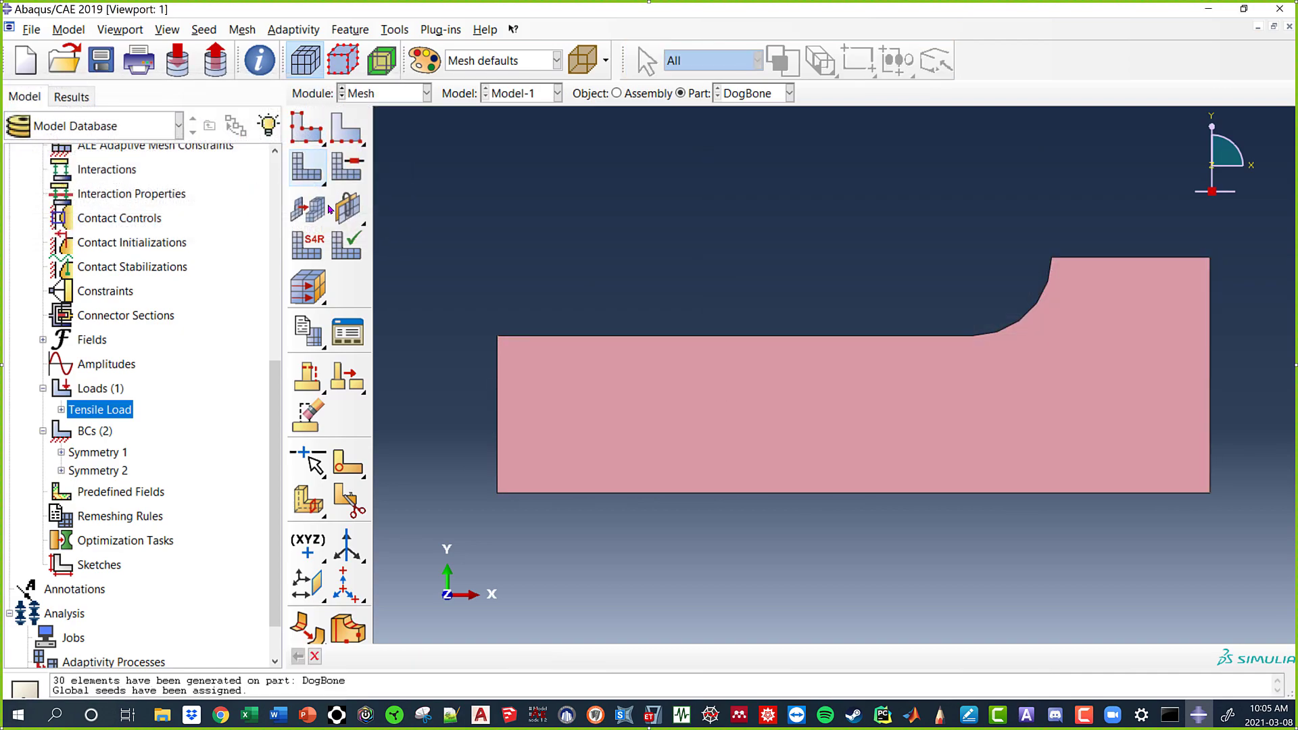
{"action": "left_click", "coordinate": [449, 657]}
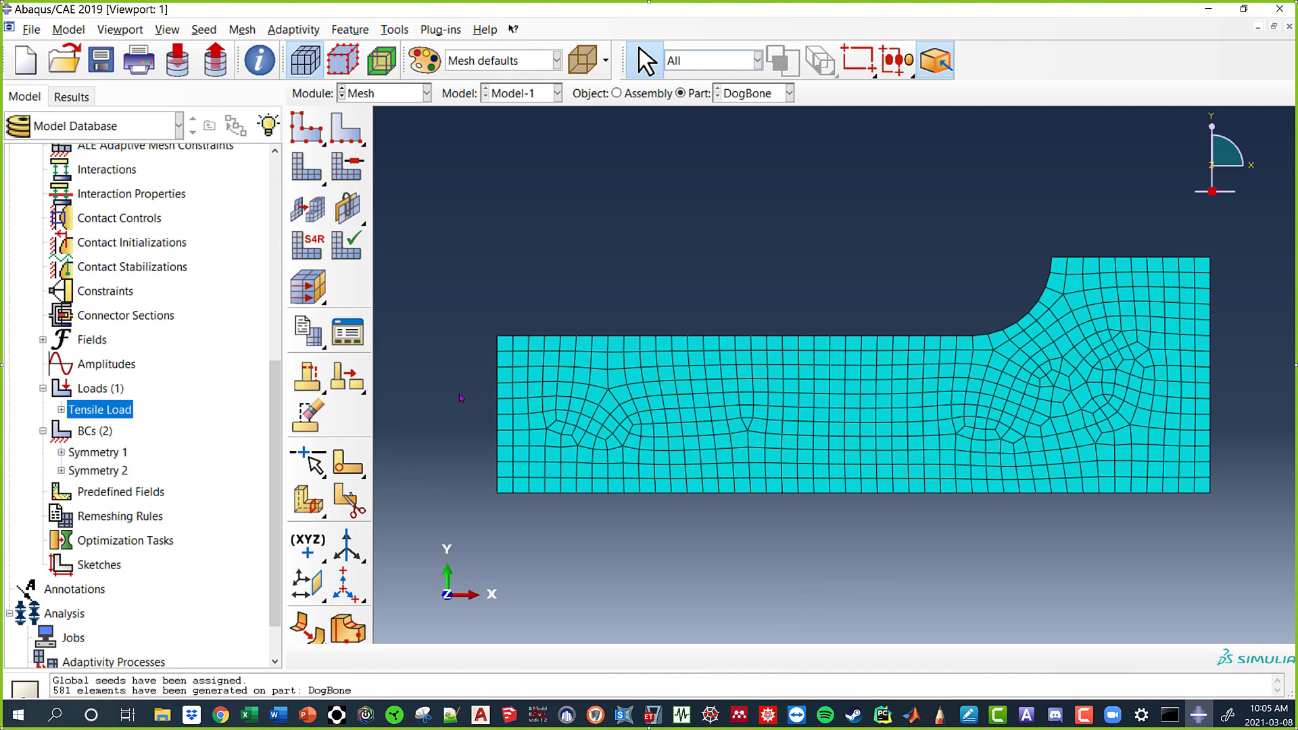
Create a full-analysis job named DogBoneLoadControl from Model-1, keeping the default job settings.
{"action": "scroll", "coordinate": [96, 433], "scroll_direction": "up", "scroll_amount": 6}
{"action": "scroll", "coordinate": [126, 426], "scroll_direction": "down", "scroll_amount": 5}
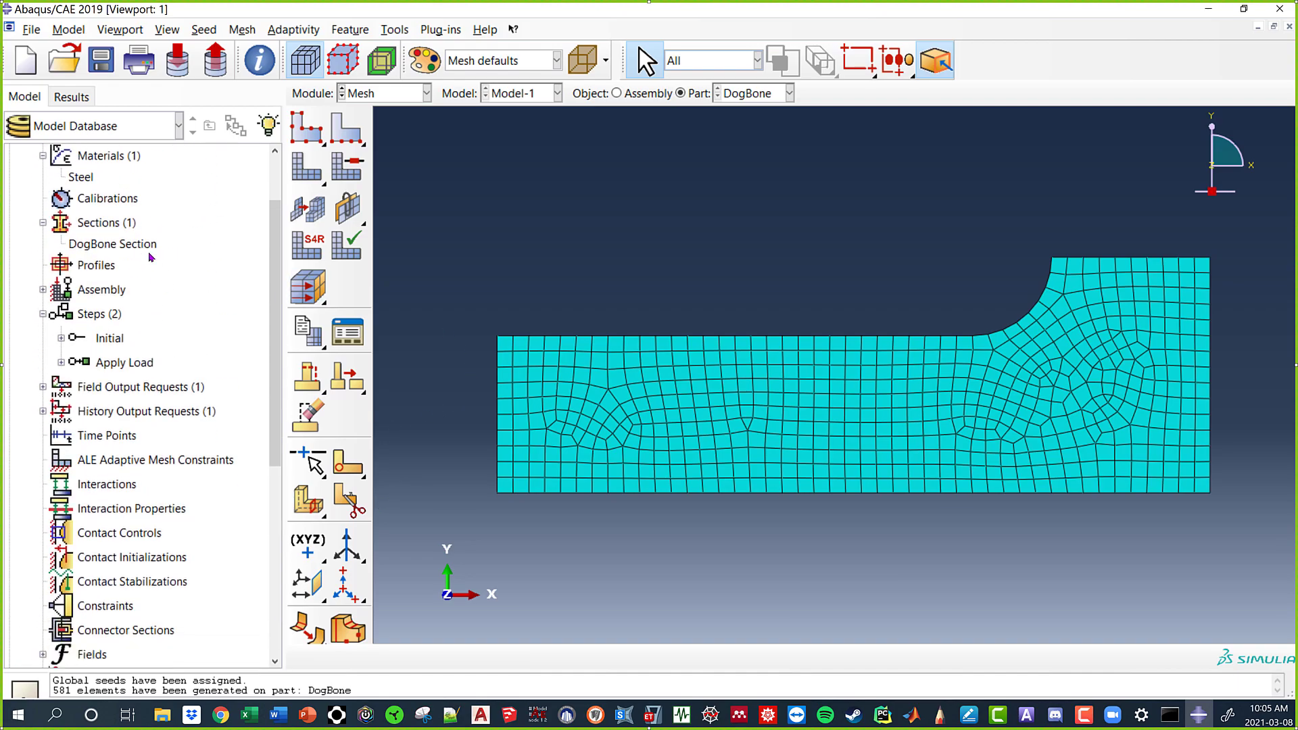
{"action": "scroll", "coordinate": [127, 426], "scroll_direction": "down", "scroll_amount": 3}
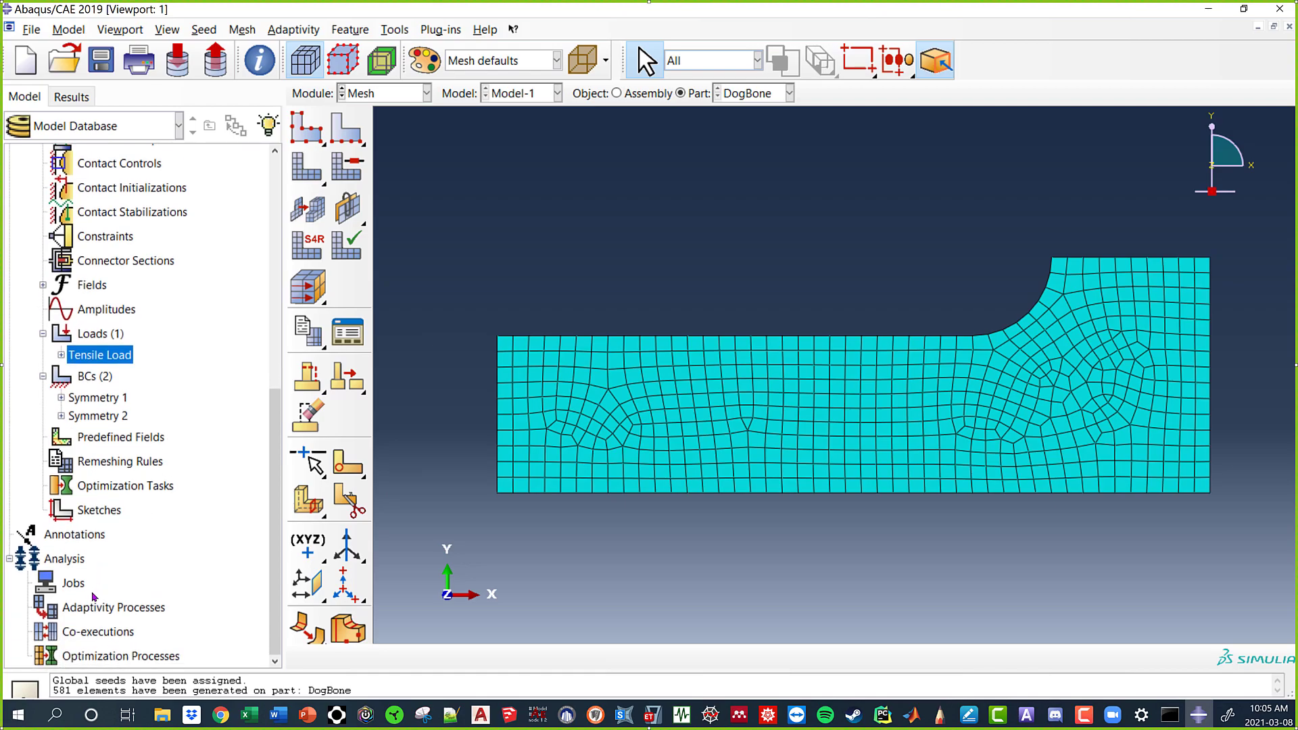
{"action": "left_click", "coordinate": [83, 588]}
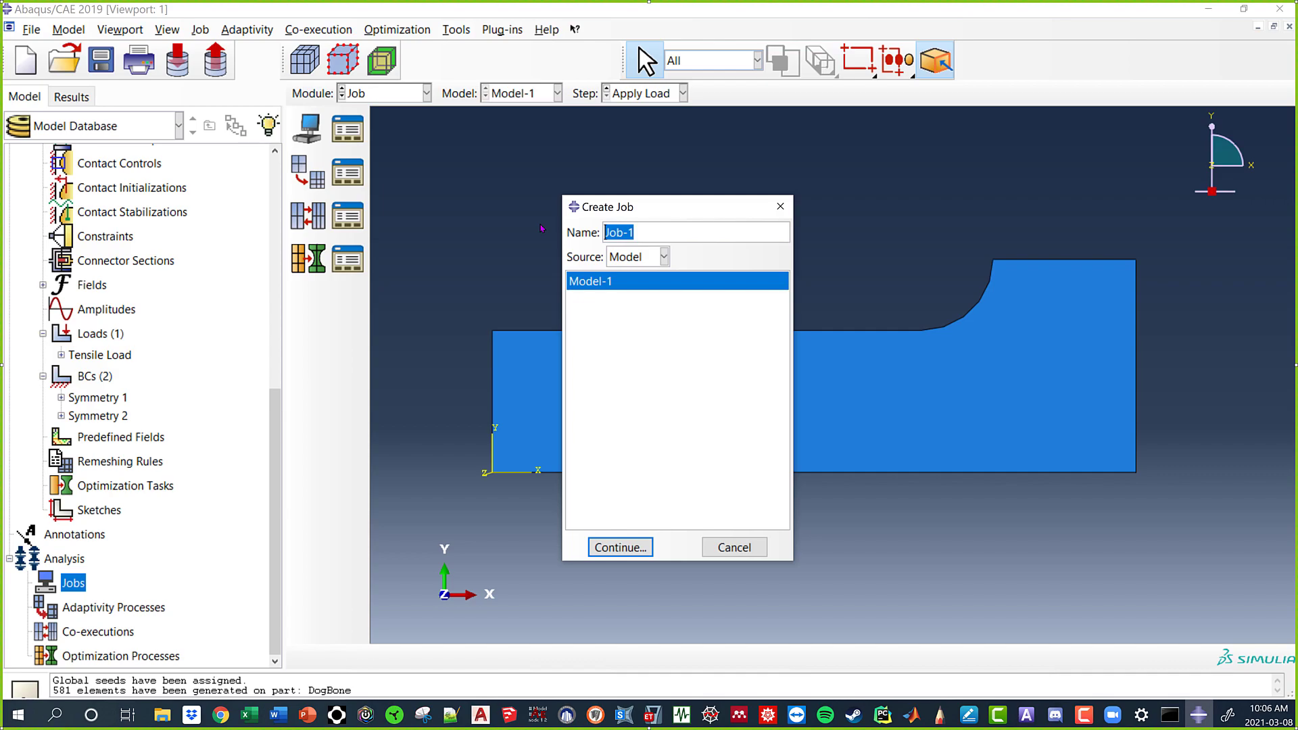
{"action": "type", "text": "E"}
{"action": "key", "text": "BackSpace"}
{"action": "type", "text": "DogBoneLoadControl"}
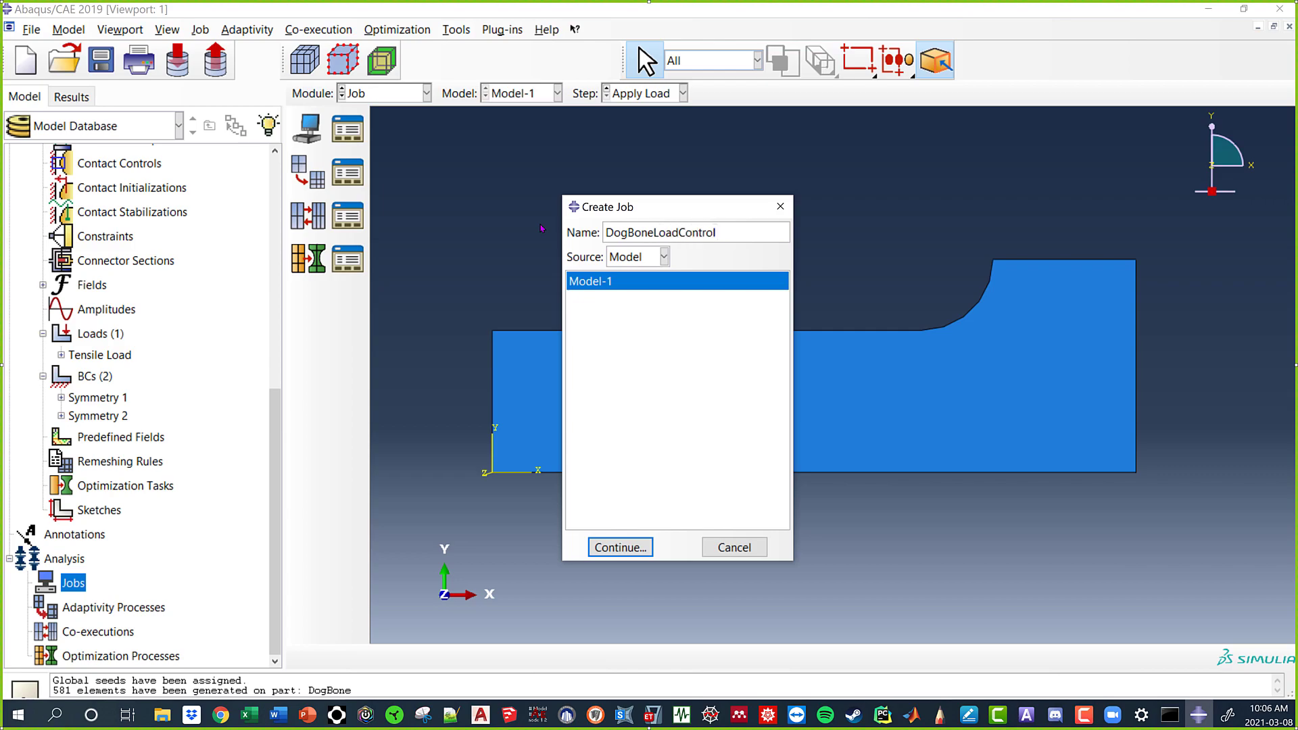
{"action": "left_click", "coordinate": [621, 553]}
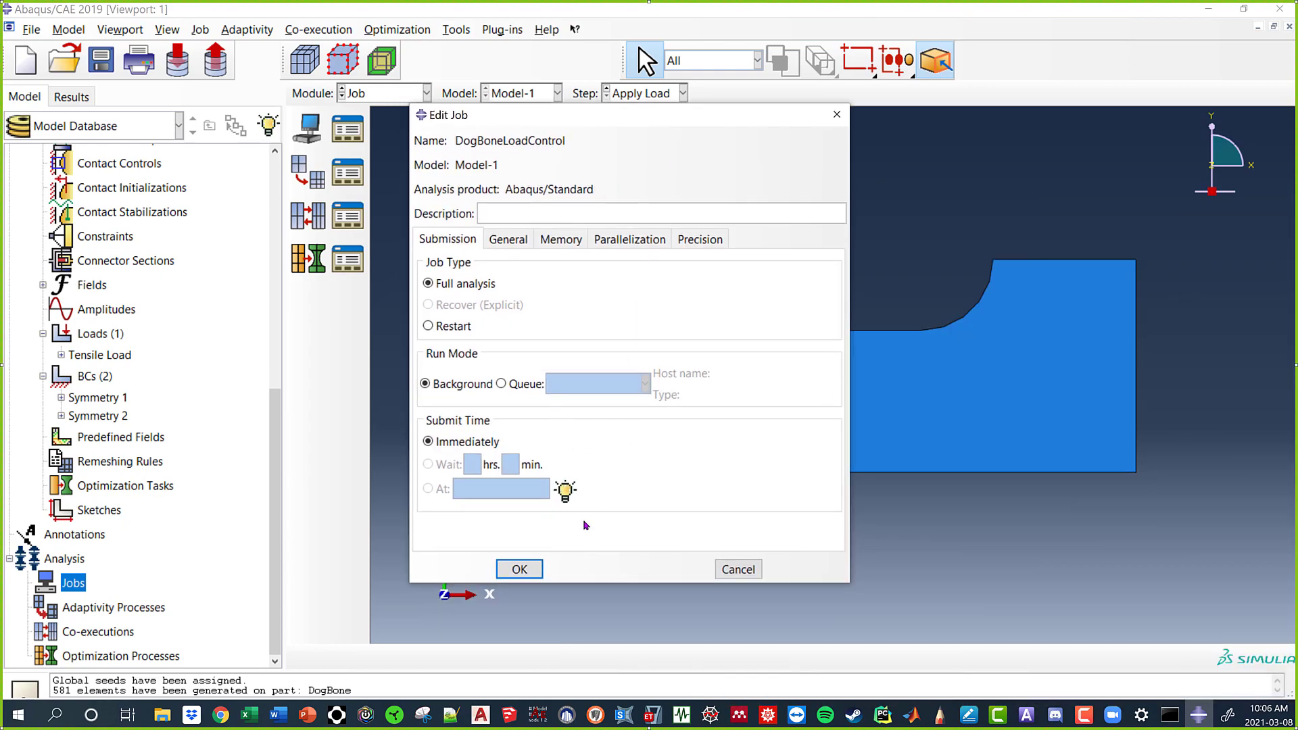
{"action": "left_click", "coordinate": [526, 569]}
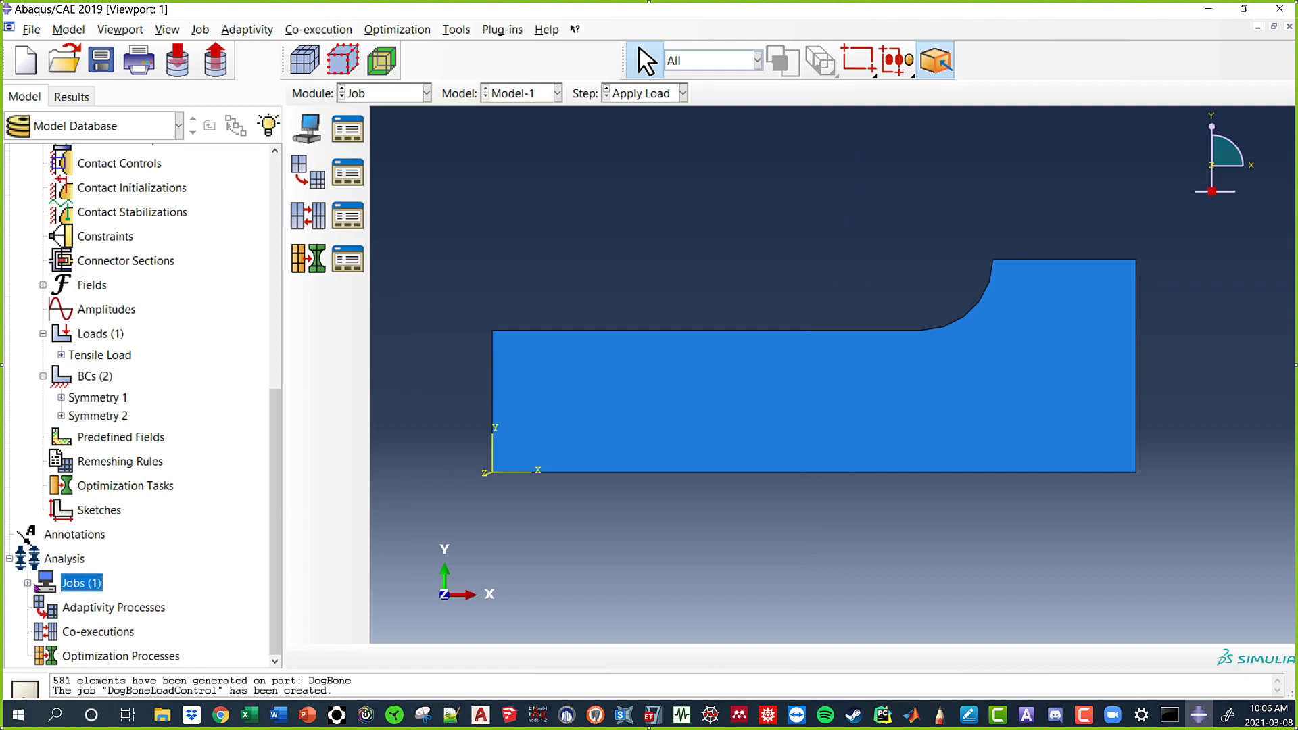
Submit the DogBoneLoadControl job for analysis.
{"action": "left_click", "coordinate": [29, 584]}
{"action": "left_click", "coordinate": [113, 587]}
{"action": "right_click", "coordinate": [113, 587]}
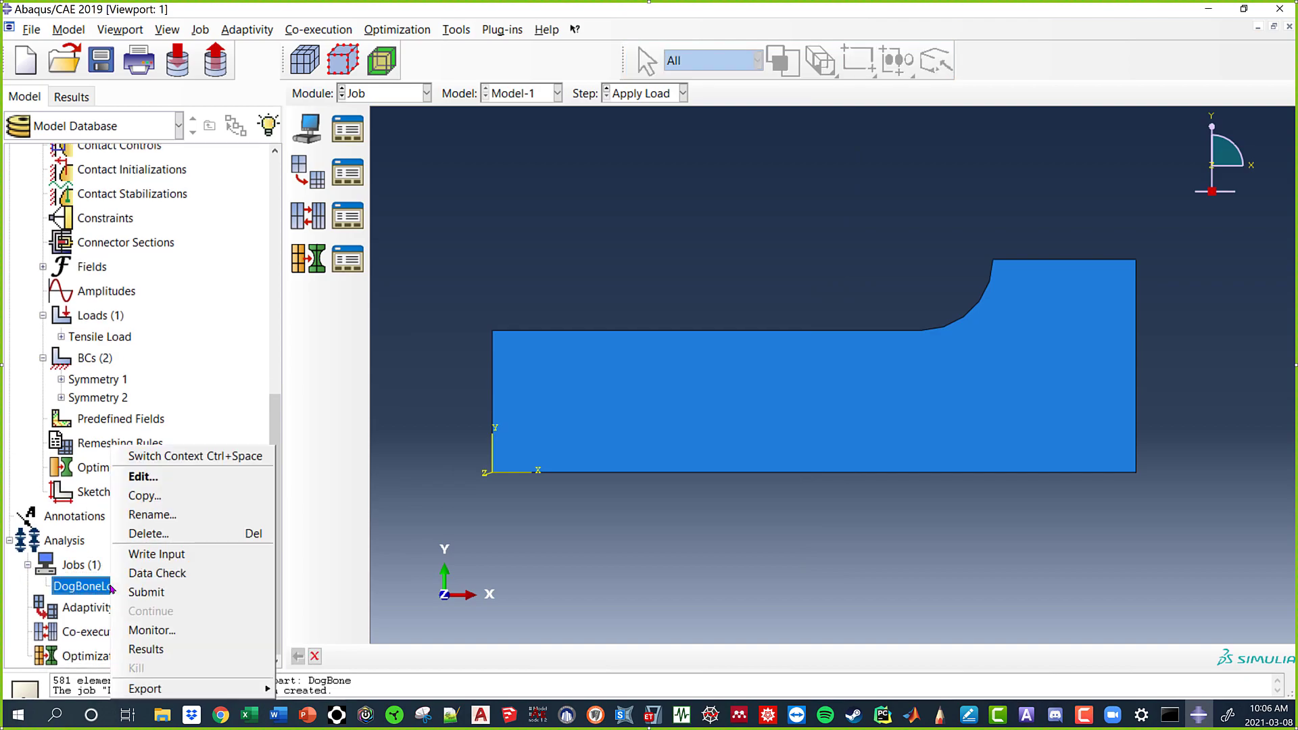
{"action": "left_click", "coordinate": [143, 594]}
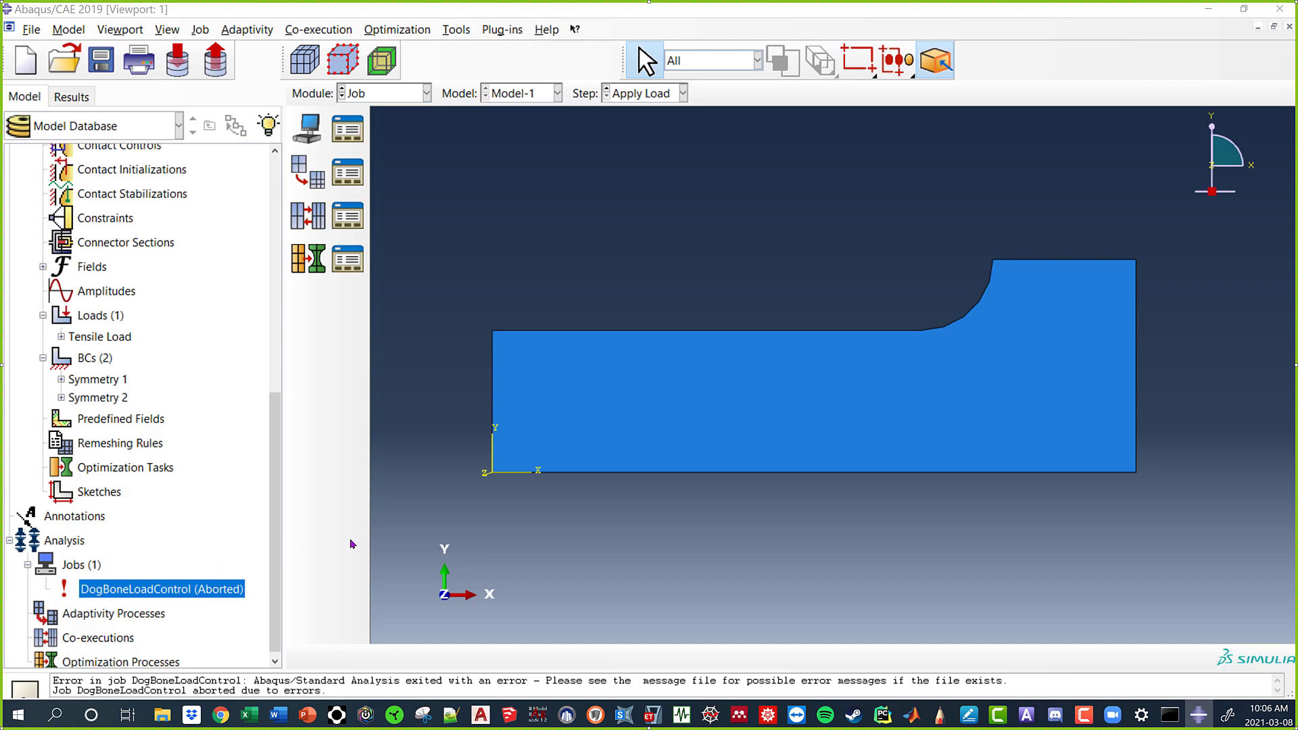
Open the DogBoneLoadControl job monitor and enlarge it to read its error messages.
{"action": "right_click", "coordinate": [210, 591]}
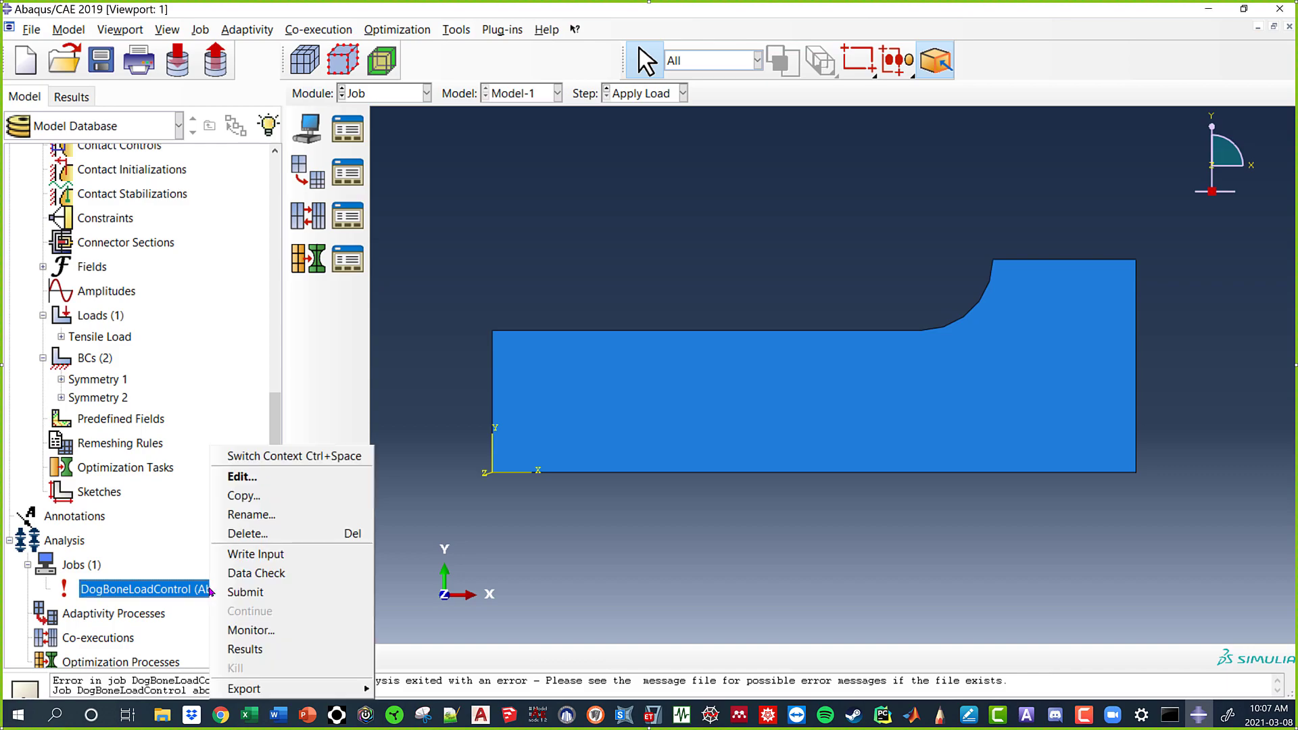
{"action": "left_click", "coordinate": [276, 630]}
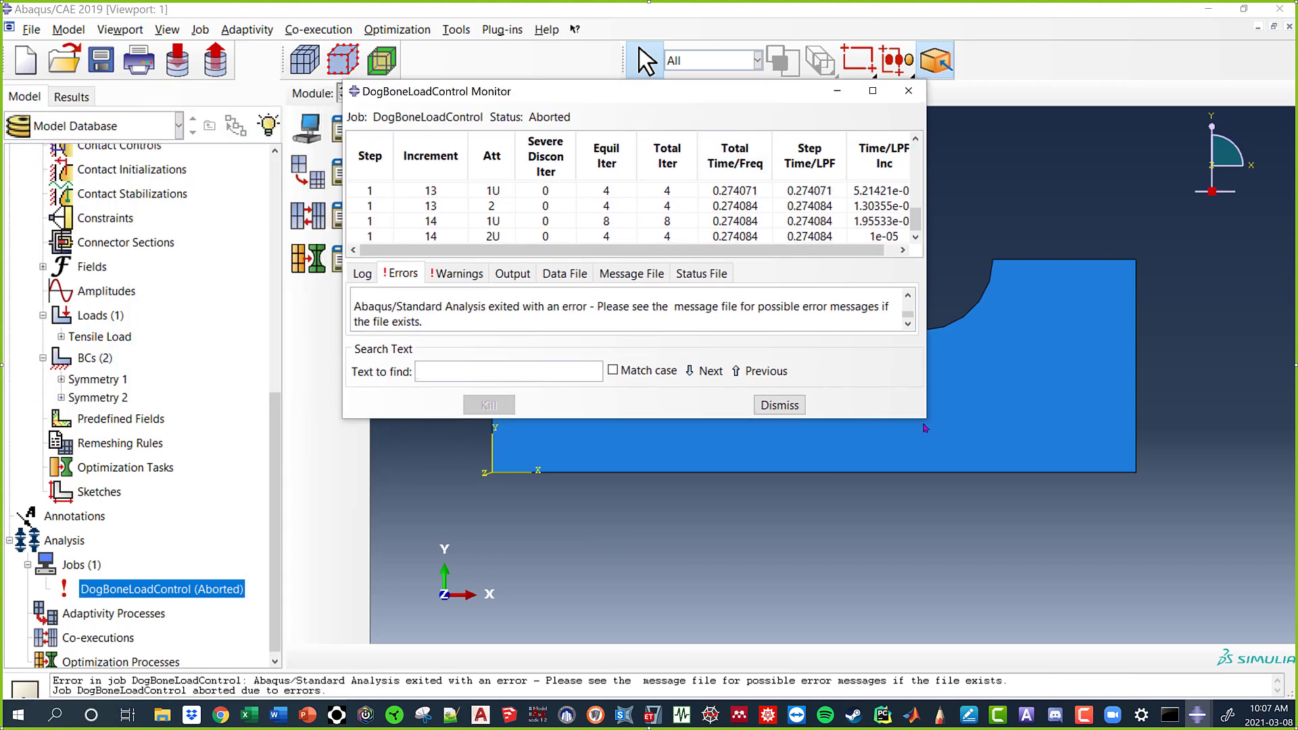
{"action": "left_click_drag", "start_coordinate": [924, 418], "coordinate": [1007, 547]}
{"action": "scroll", "coordinate": [606, 200], "scroll_direction": "up", "scroll_amount": 4}
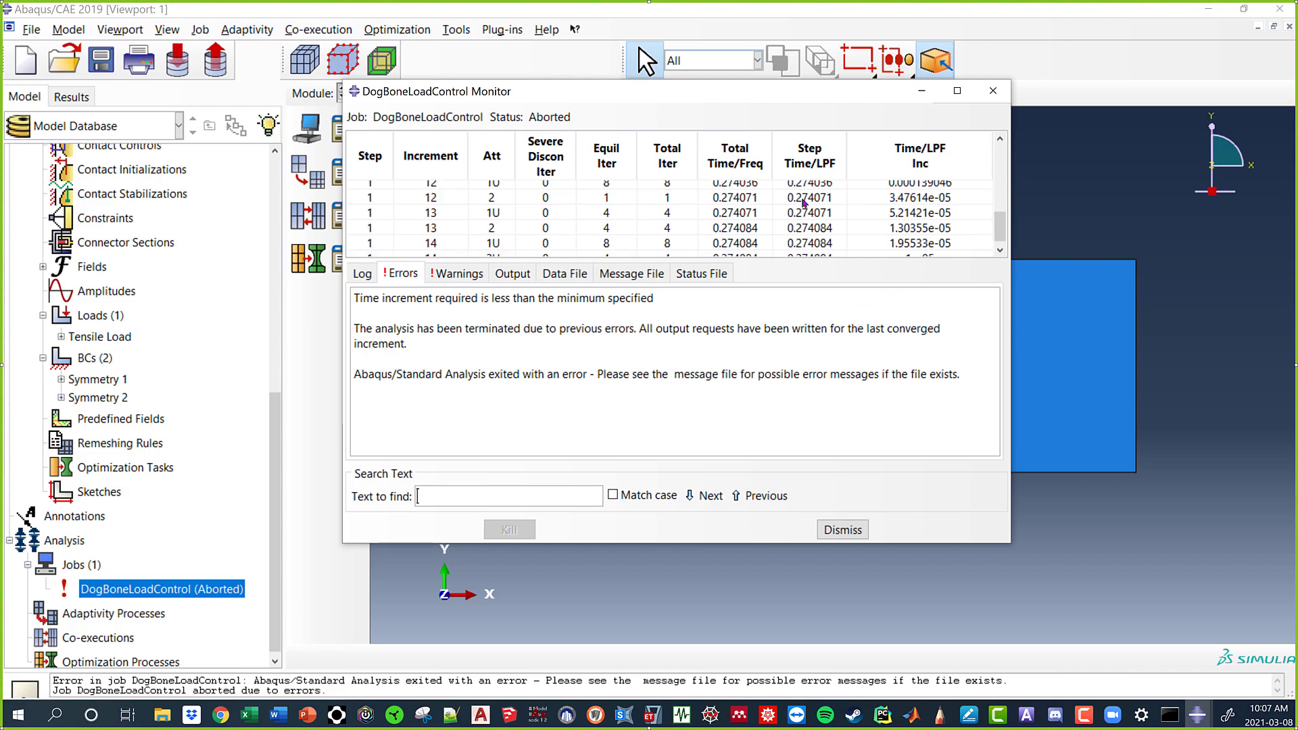
Examine the first three increments in the job monitor, comparing their attempts, step times and time increment sizes.
{"action": "left_click", "coordinate": [485, 192]}
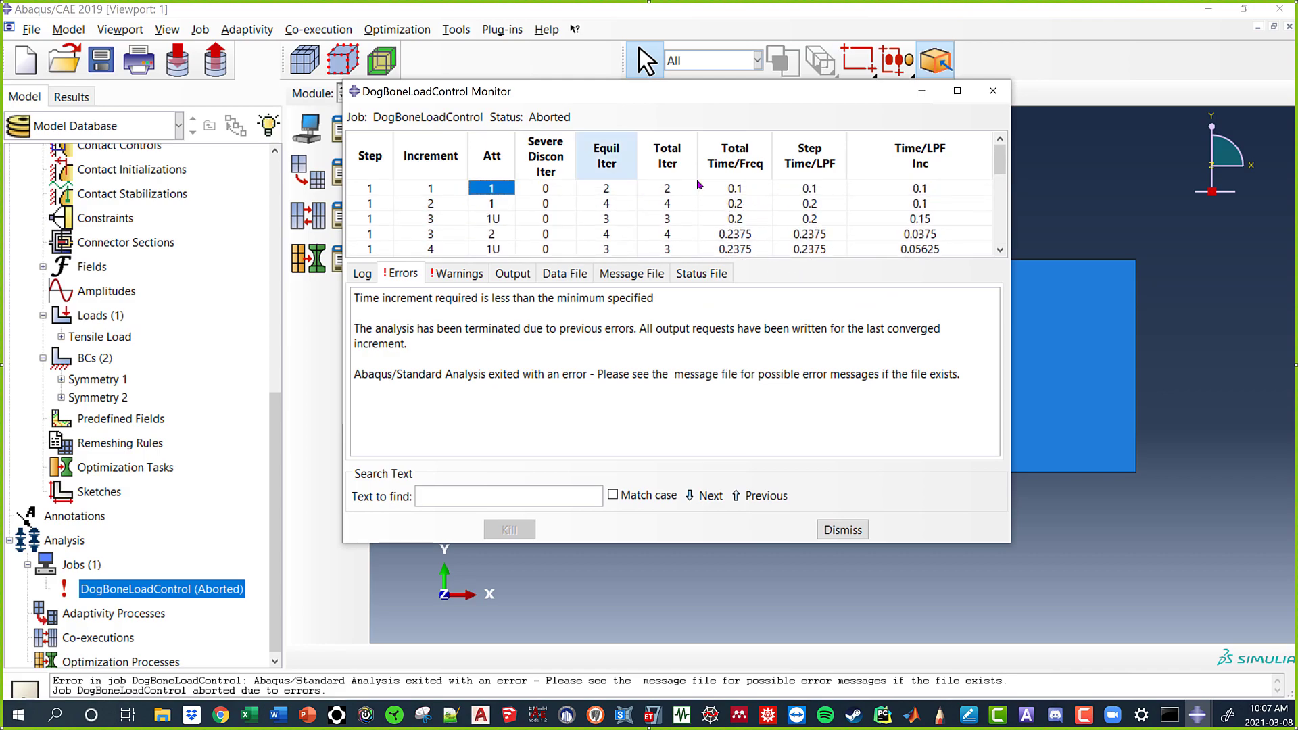
{"action": "left_click", "coordinate": [916, 191]}
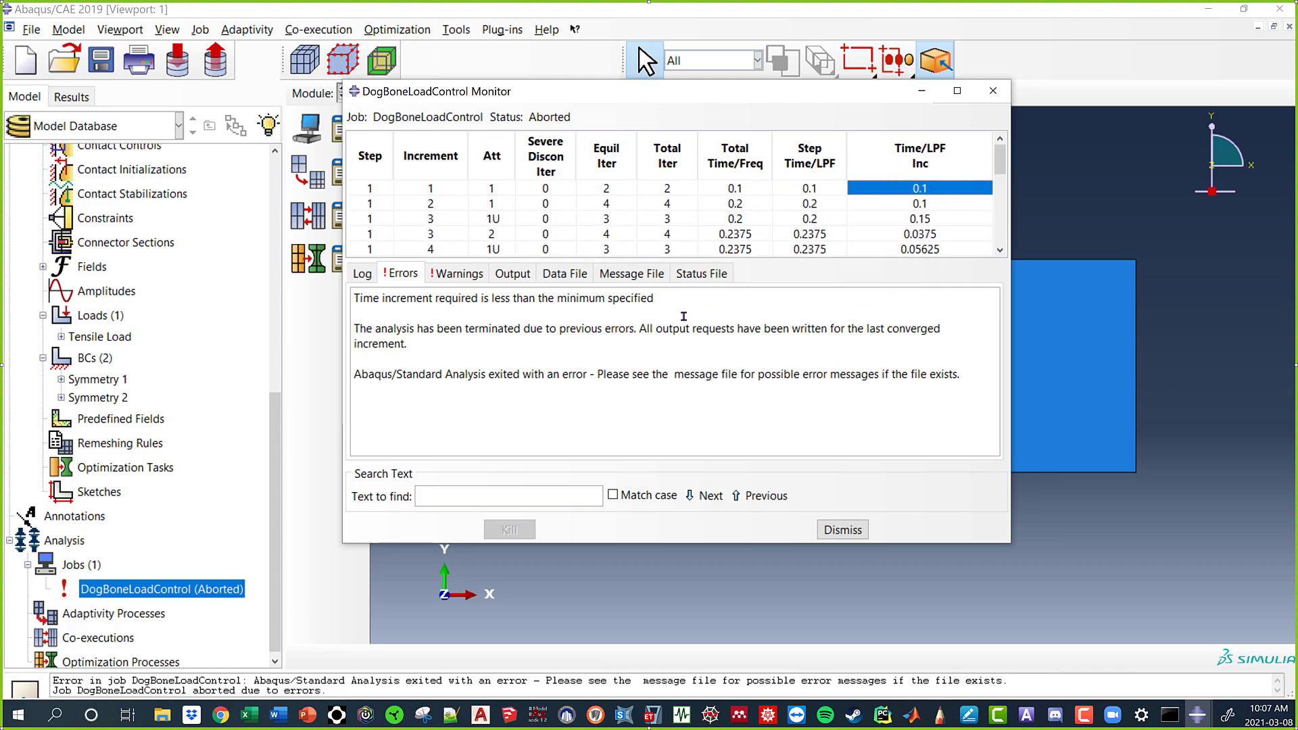
{"action": "left_click", "coordinate": [501, 194]}
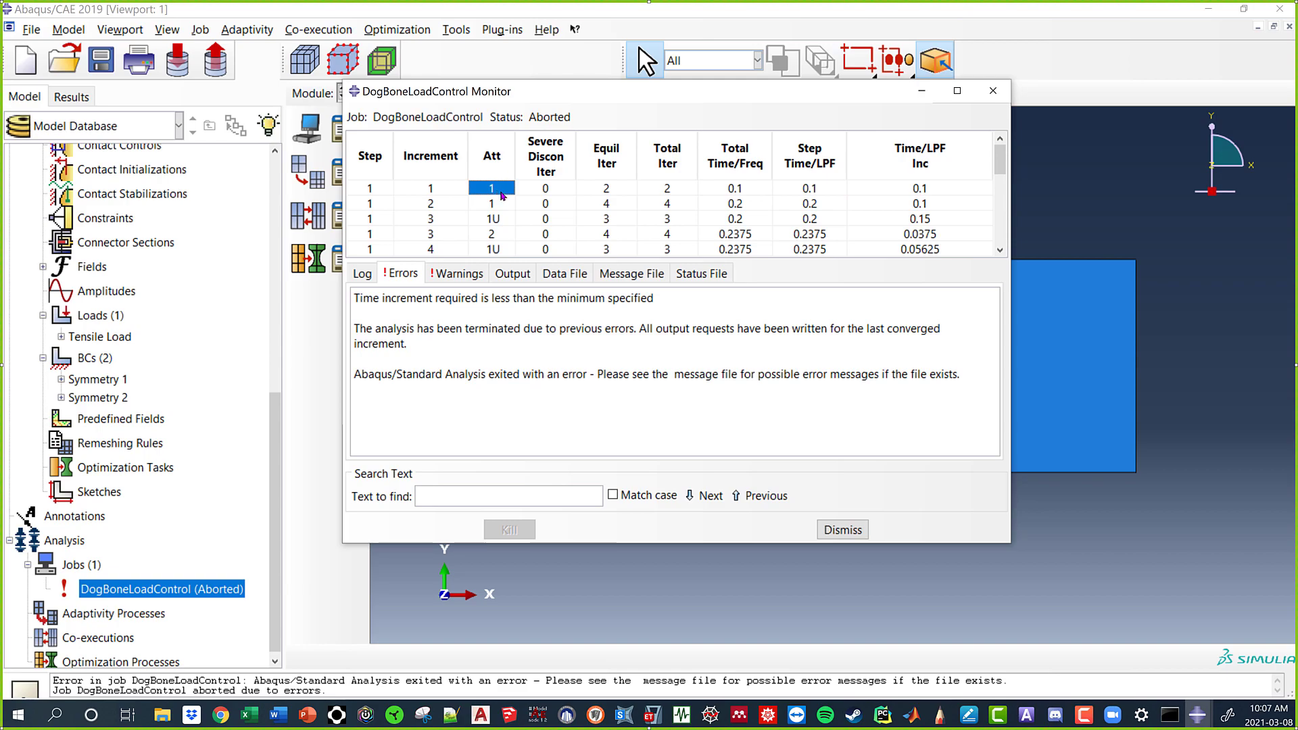
{"action": "left_click", "coordinate": [916, 203]}
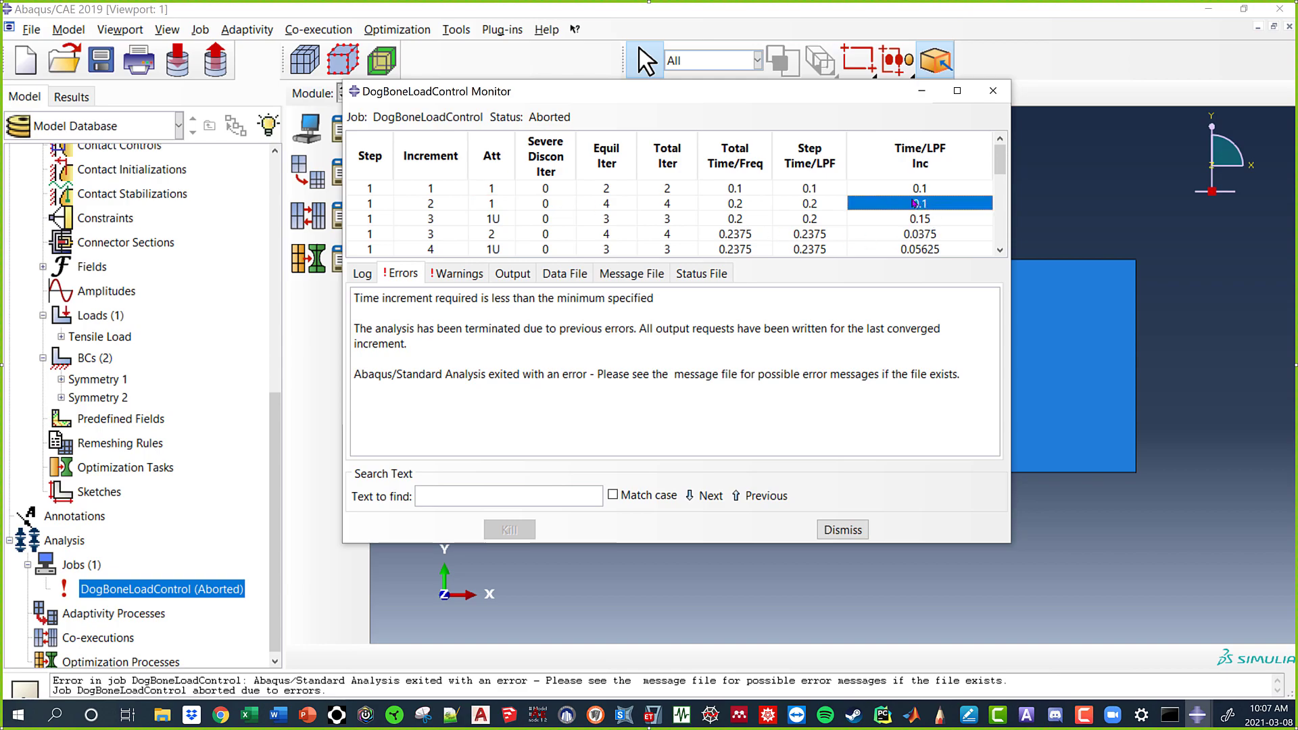
{"action": "left_click", "coordinate": [811, 206]}
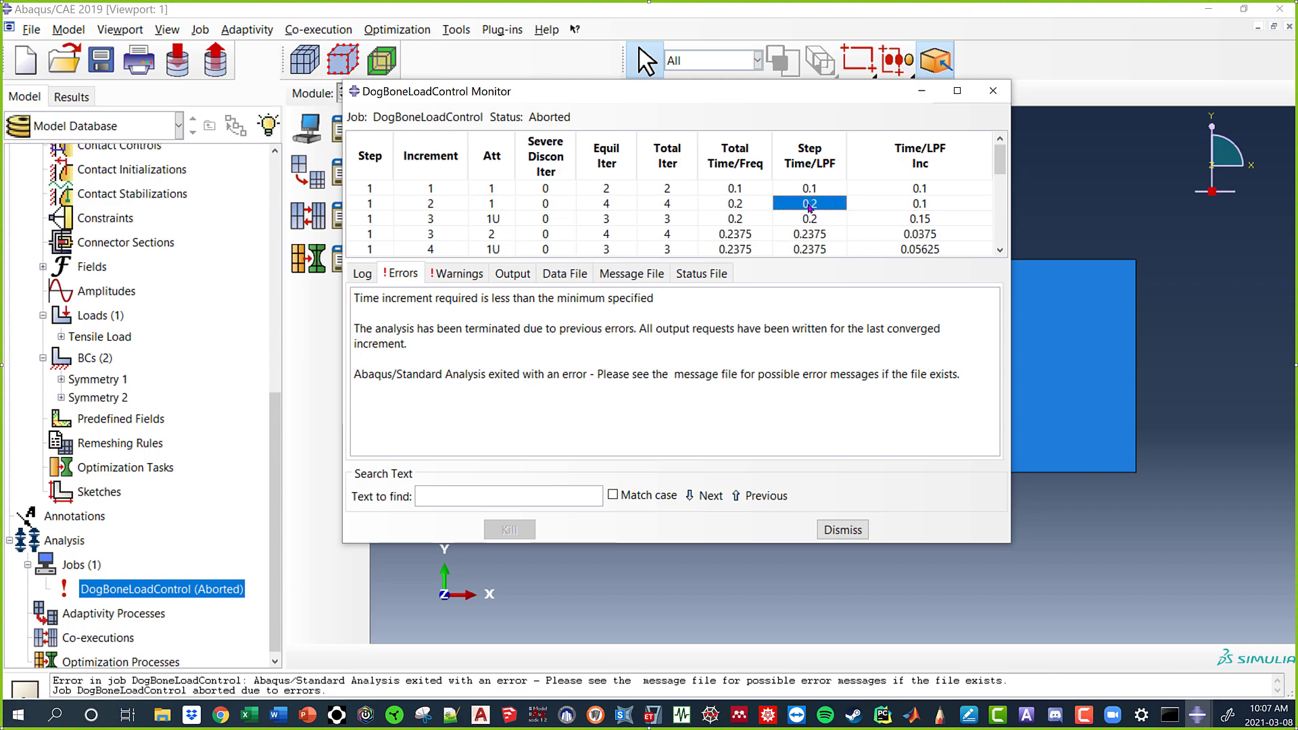
{"action": "left_click", "coordinate": [508, 204]}
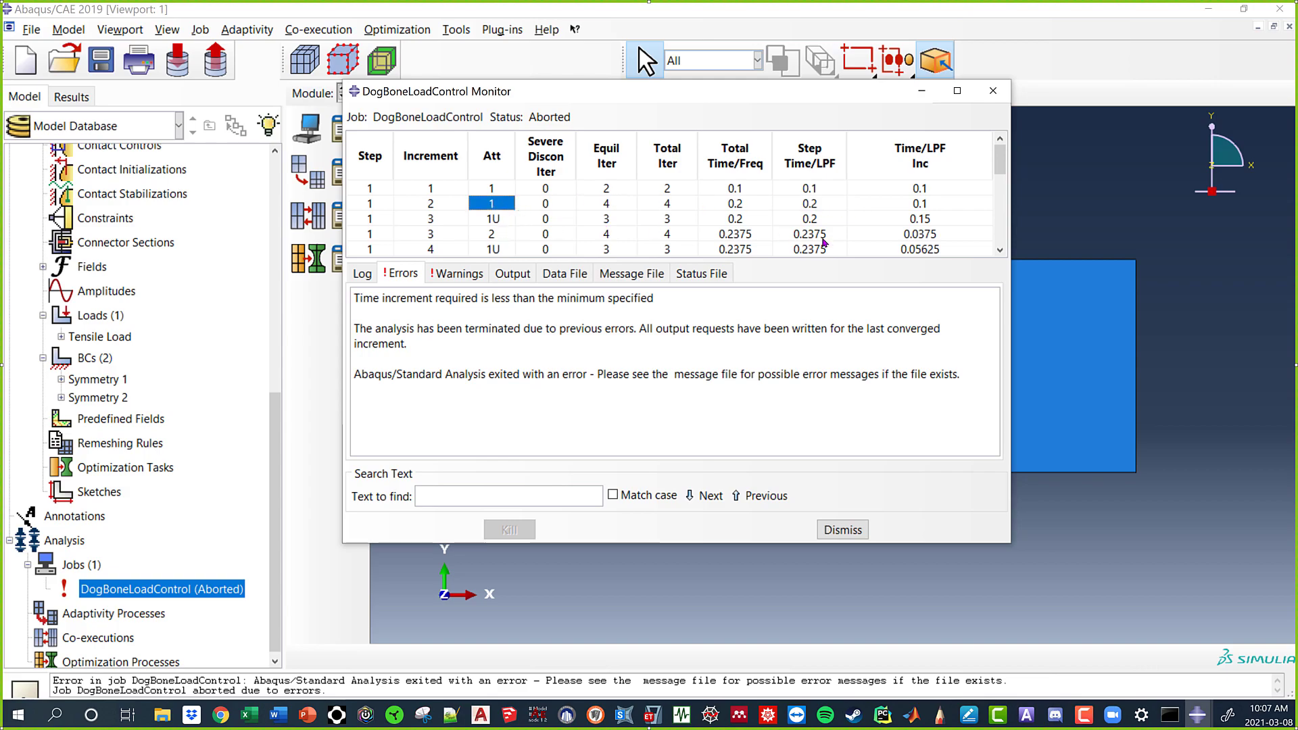
{"action": "left_click", "coordinate": [922, 219]}
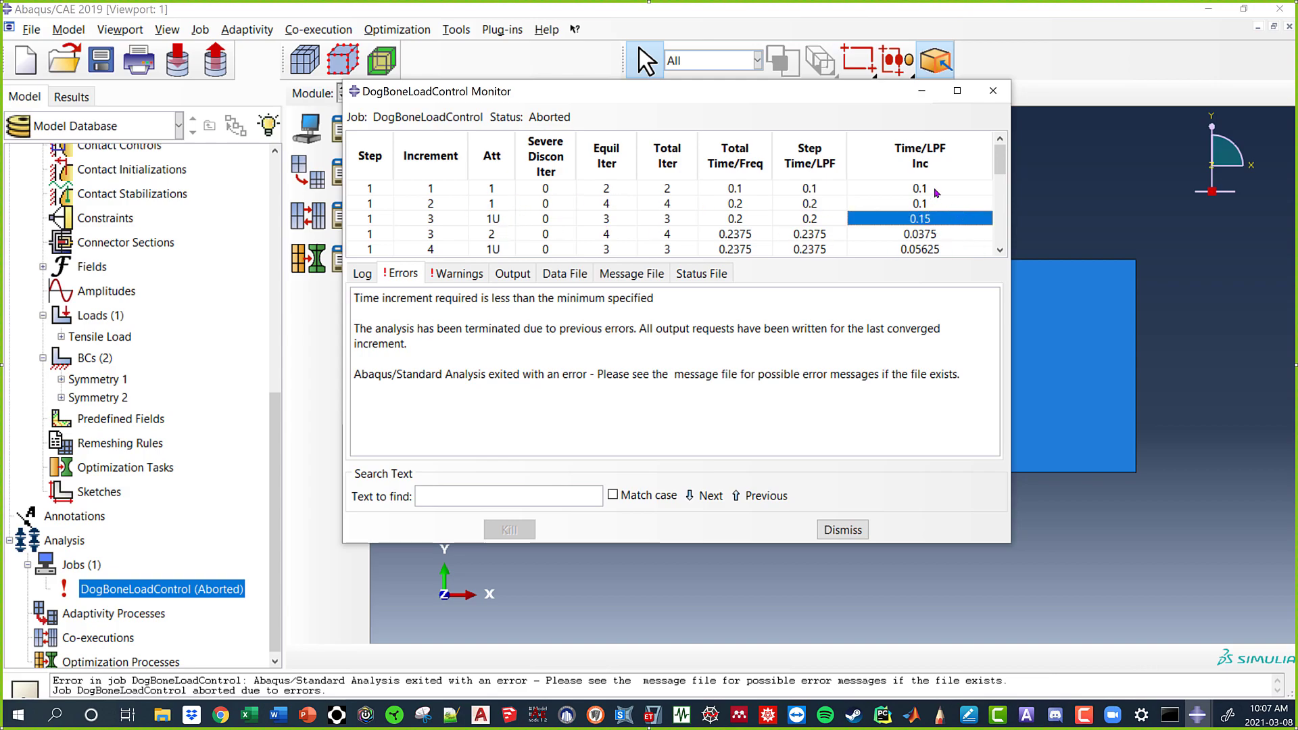
{"action": "left_click_drag", "start_coordinate": [936, 193], "coordinate": [946, 206]}
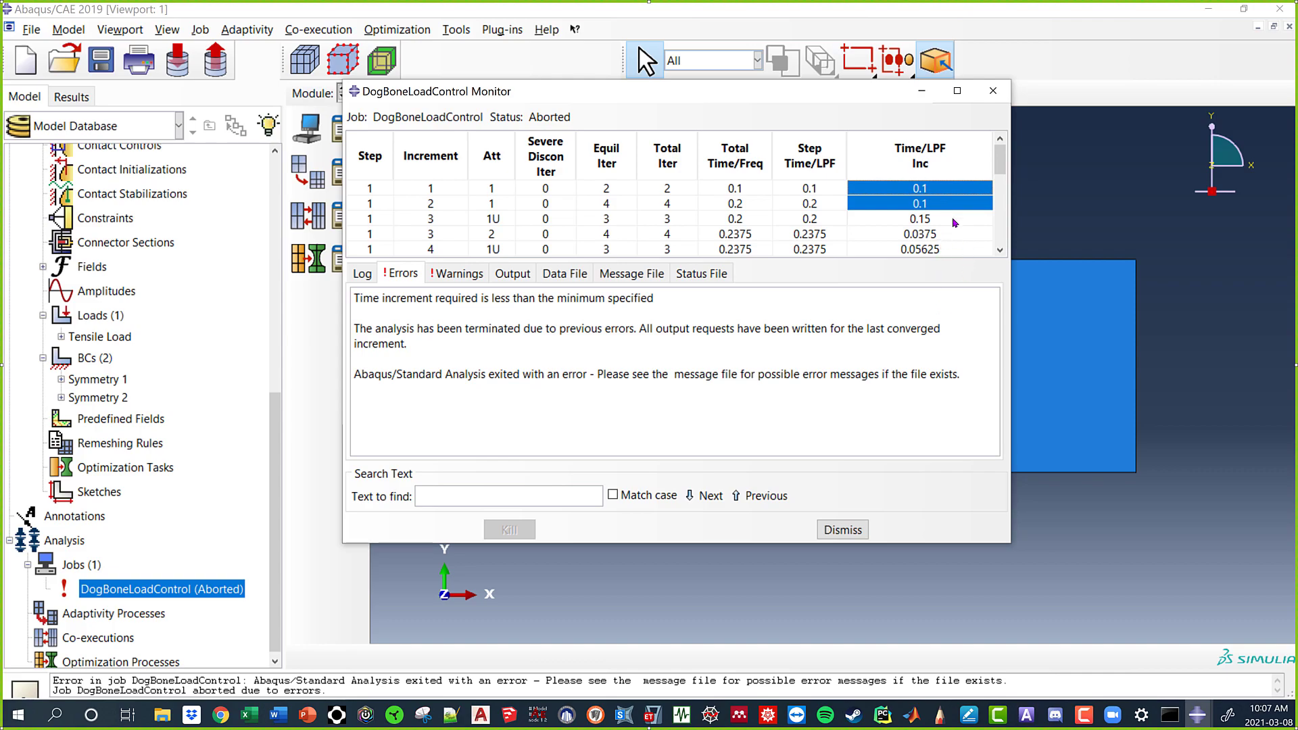
{"action": "left_click", "coordinate": [949, 222]}
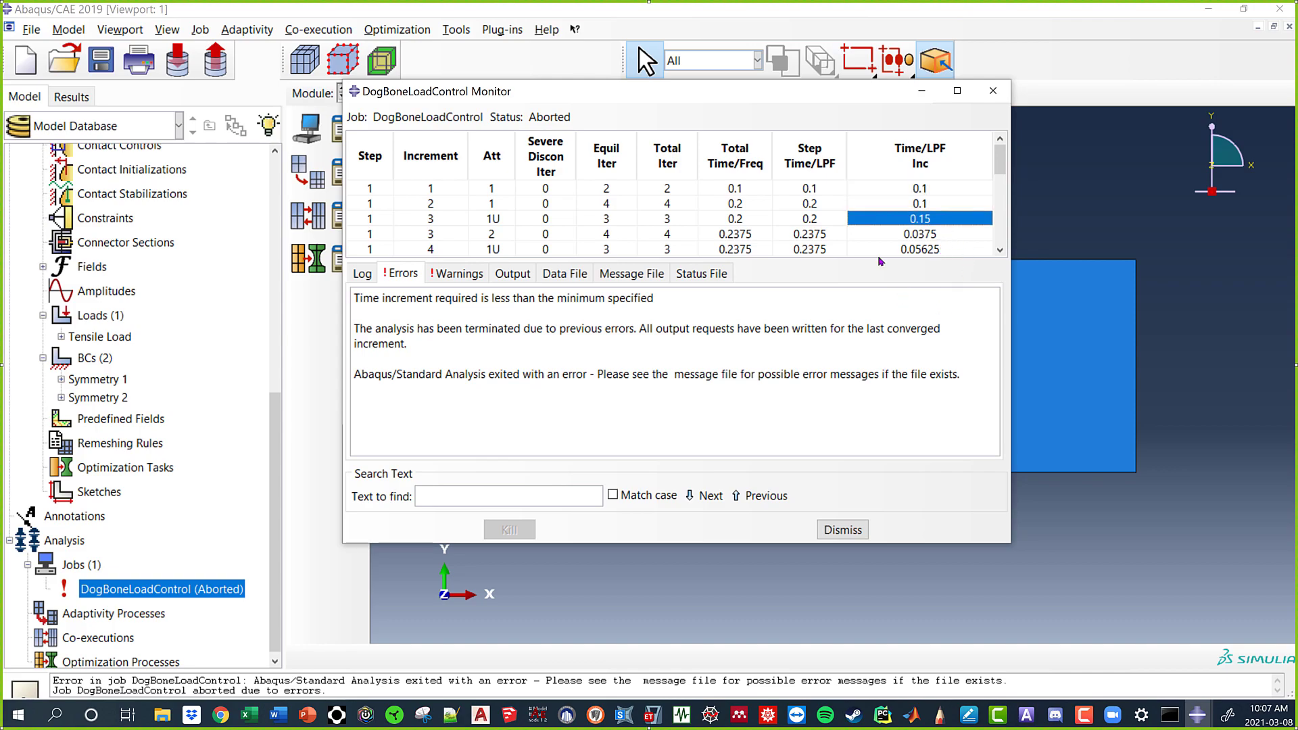
{"action": "left_click", "coordinate": [505, 221]}
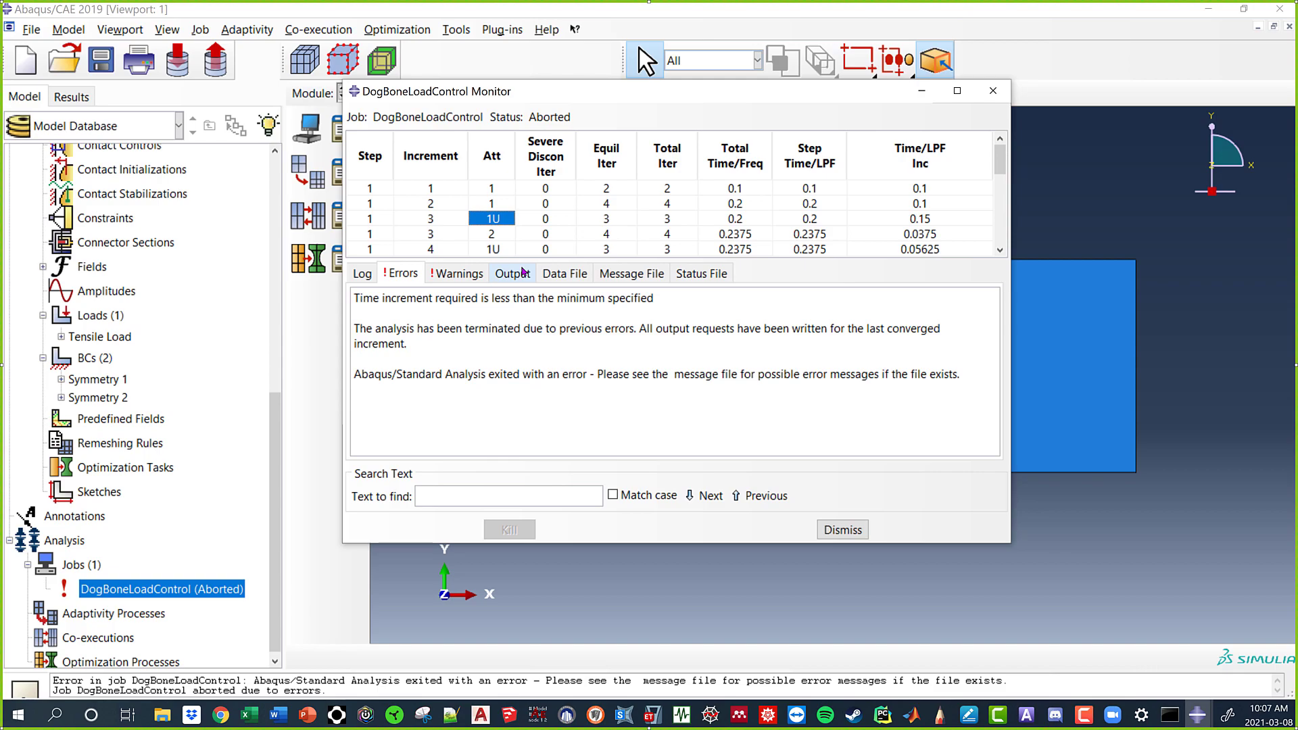
{"action": "left_click", "coordinate": [939, 240]}
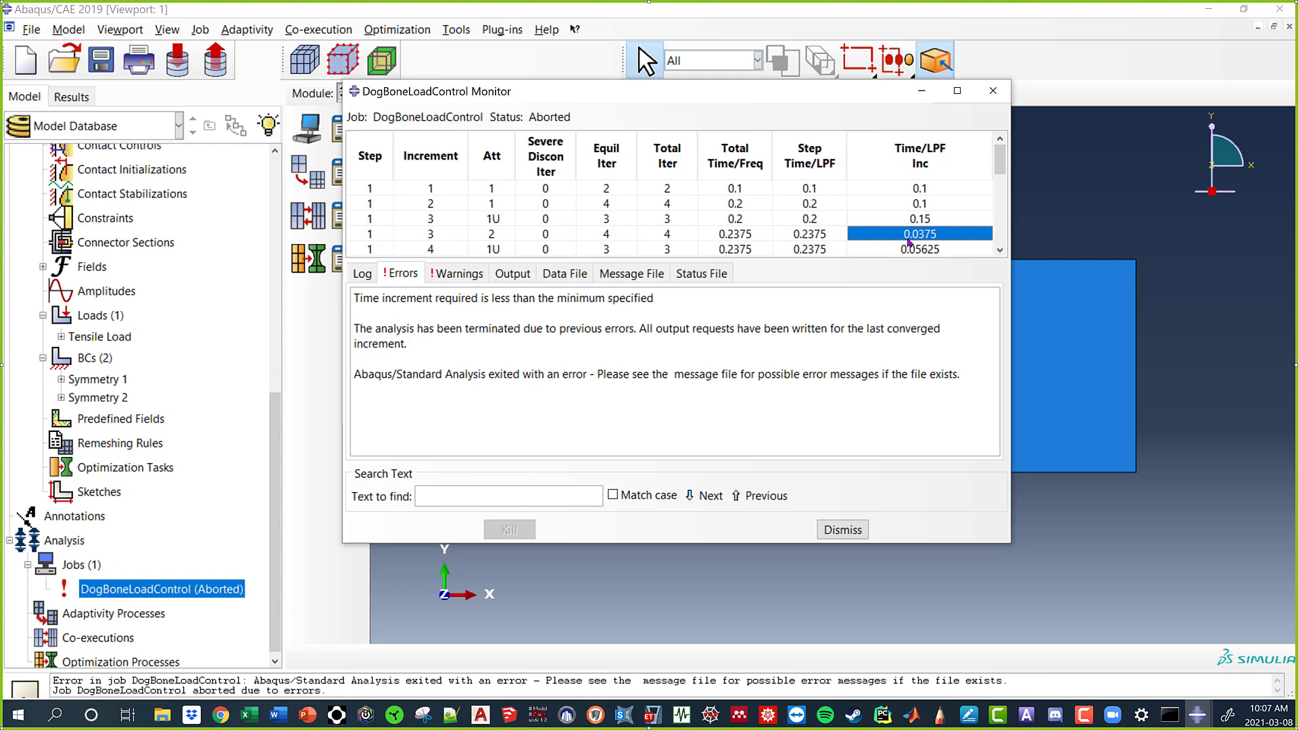
Enlarge the job monitor's increment table and examine increments 3 to 14, comparing their attempts and time increment sizes.
{"action": "left_click", "coordinate": [488, 237]}
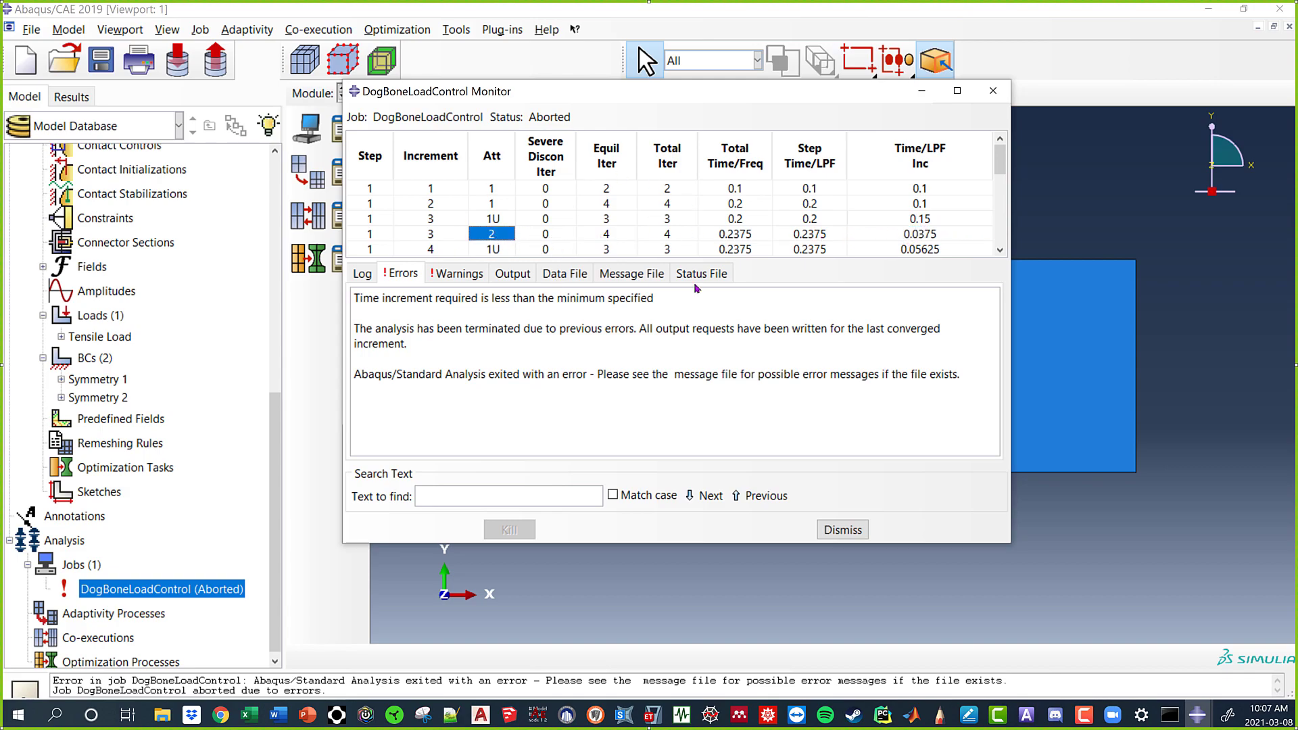
{"action": "scroll", "coordinate": [757, 250], "scroll_direction": "down", "scroll_amount": 2}
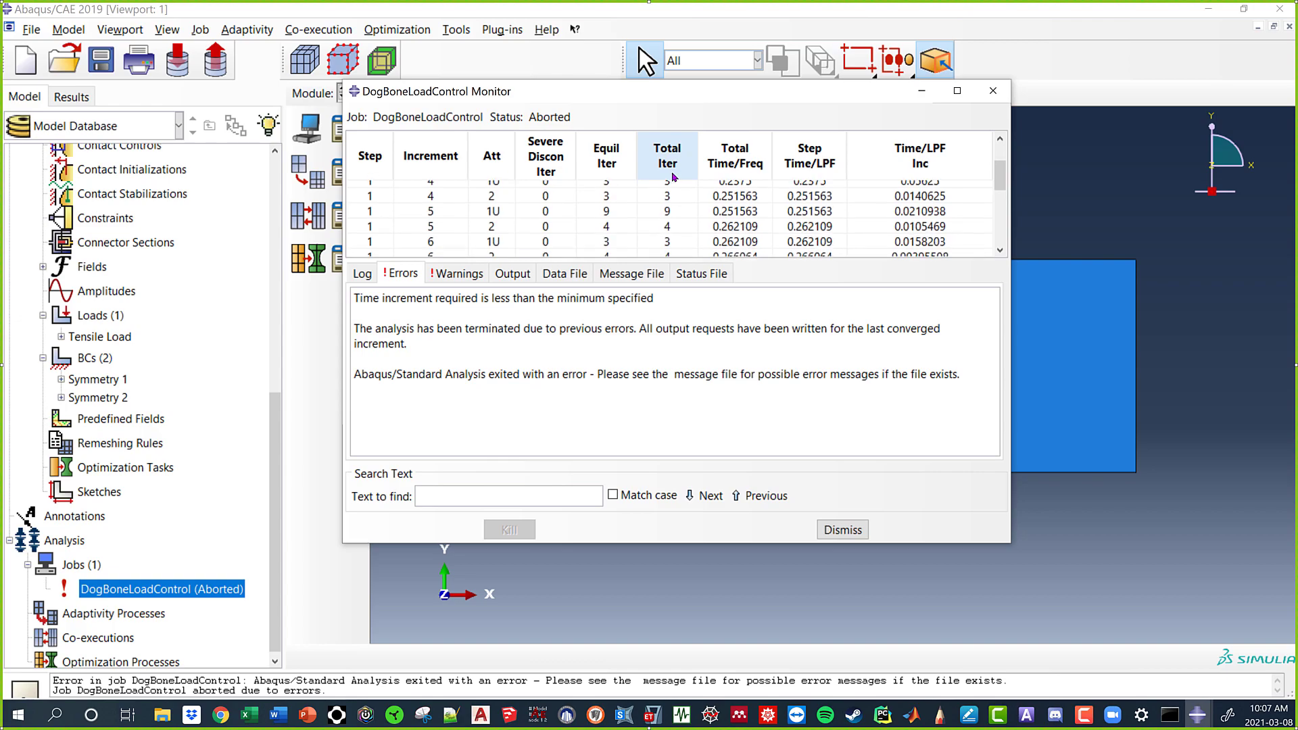
{"action": "scroll", "coordinate": [804, 245], "scroll_direction": "up", "scroll_amount": 2}
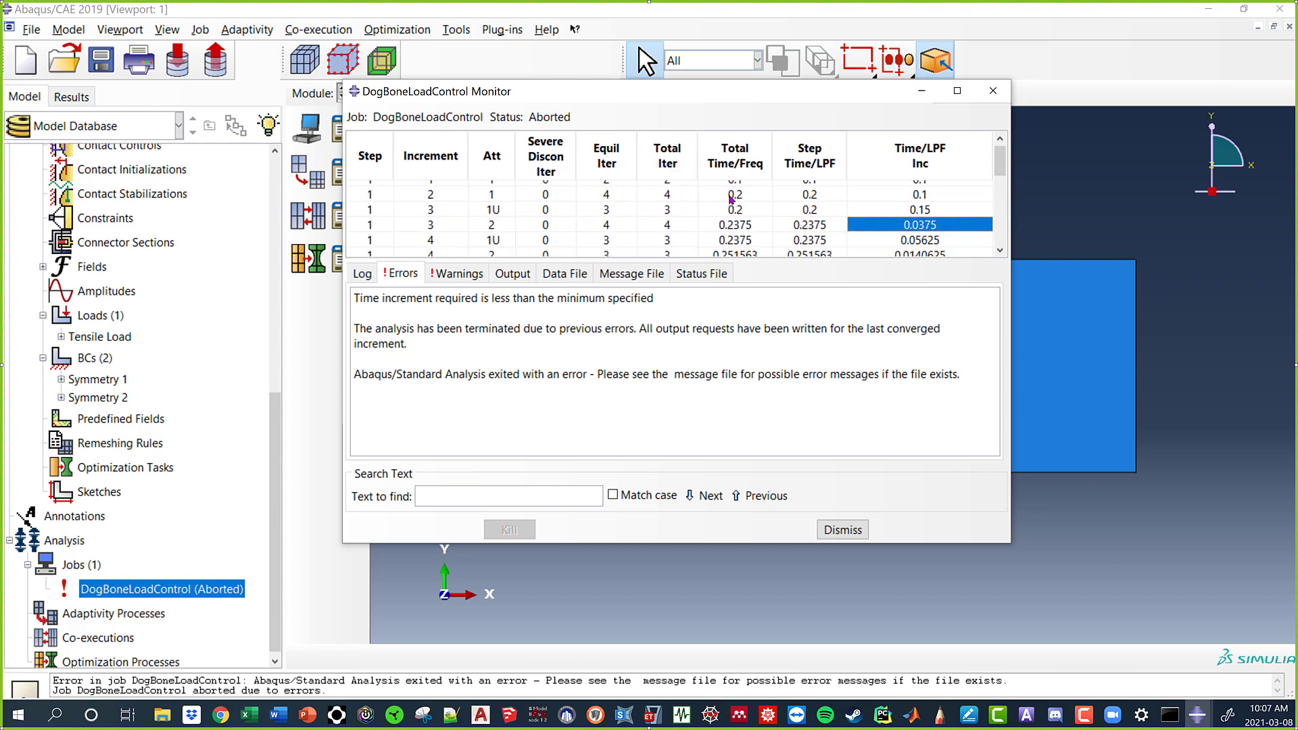
{"action": "scroll", "coordinate": [767, 223], "scroll_direction": "down", "scroll_amount": 2}
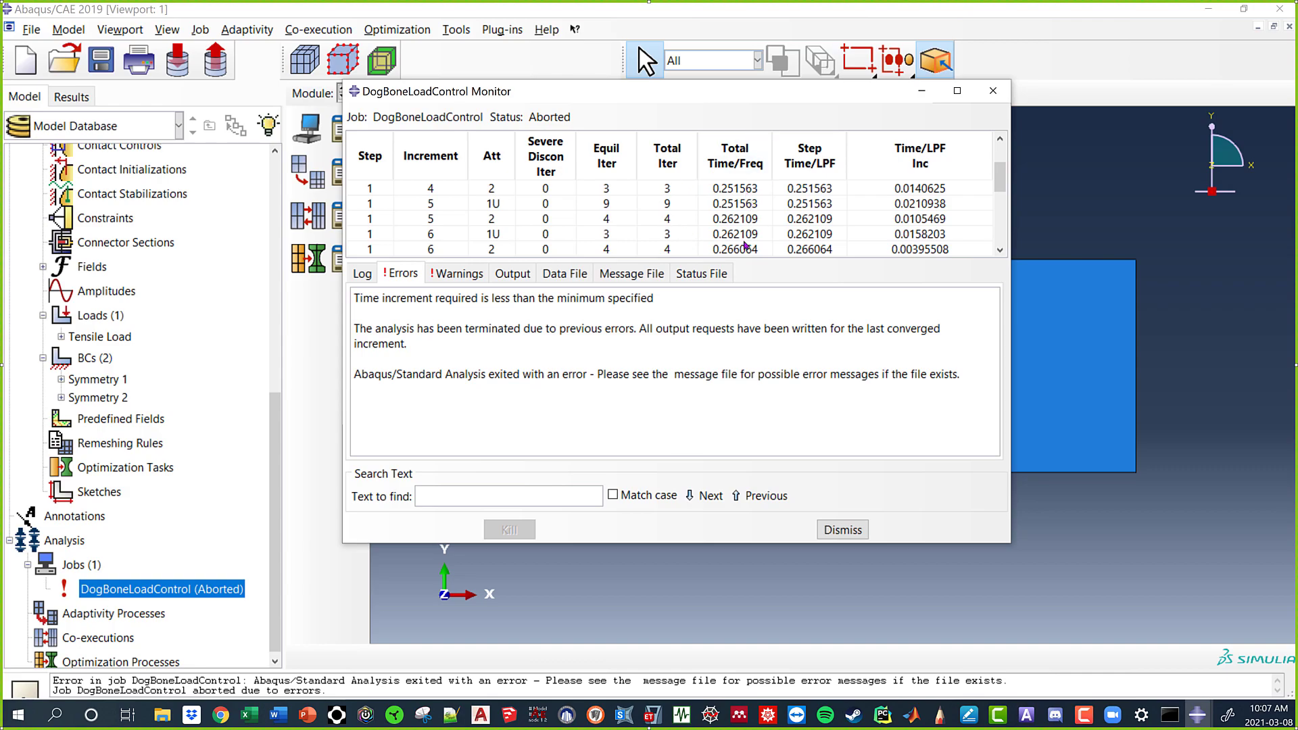
{"action": "left_click_drag", "start_coordinate": [757, 259], "coordinate": [757, 323]}
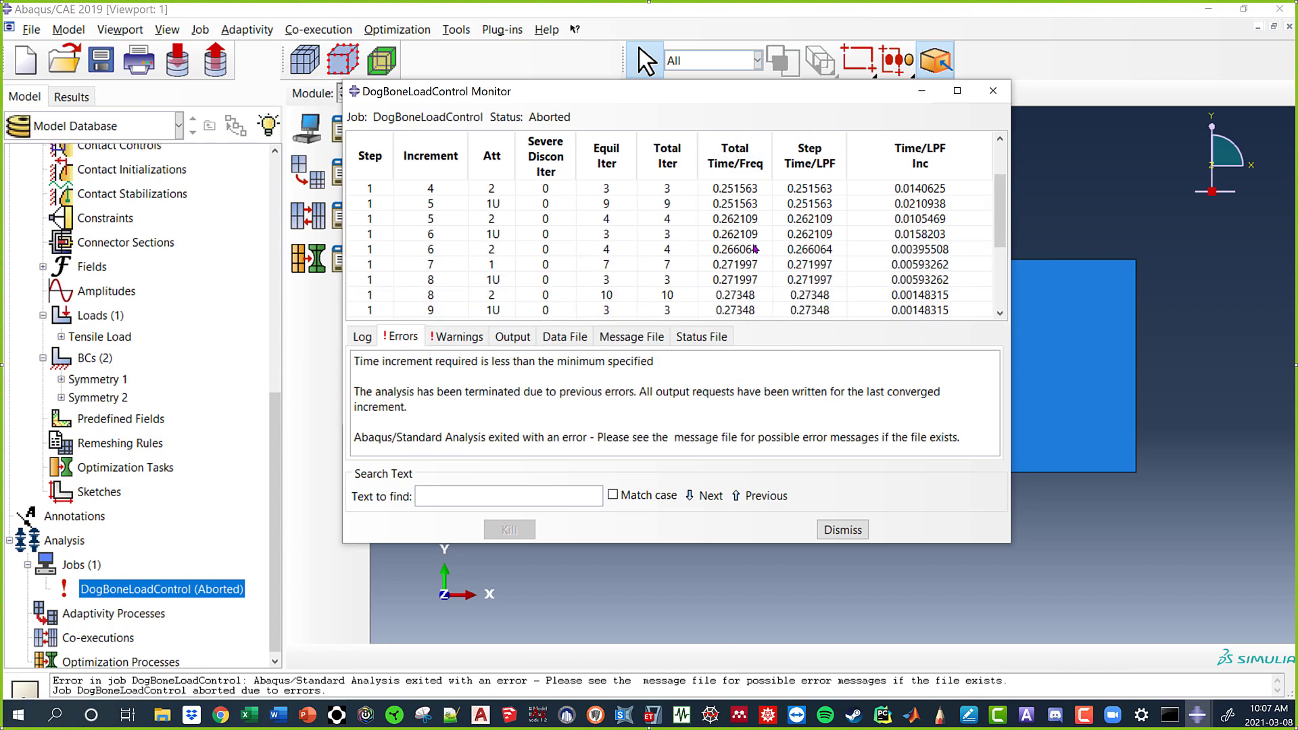
{"action": "scroll", "coordinate": [706, 236], "scroll_direction": "down", "scroll_amount": 4}
{"action": "left_click", "coordinate": [504, 298]}
{"action": "left_click", "coordinate": [941, 299]}
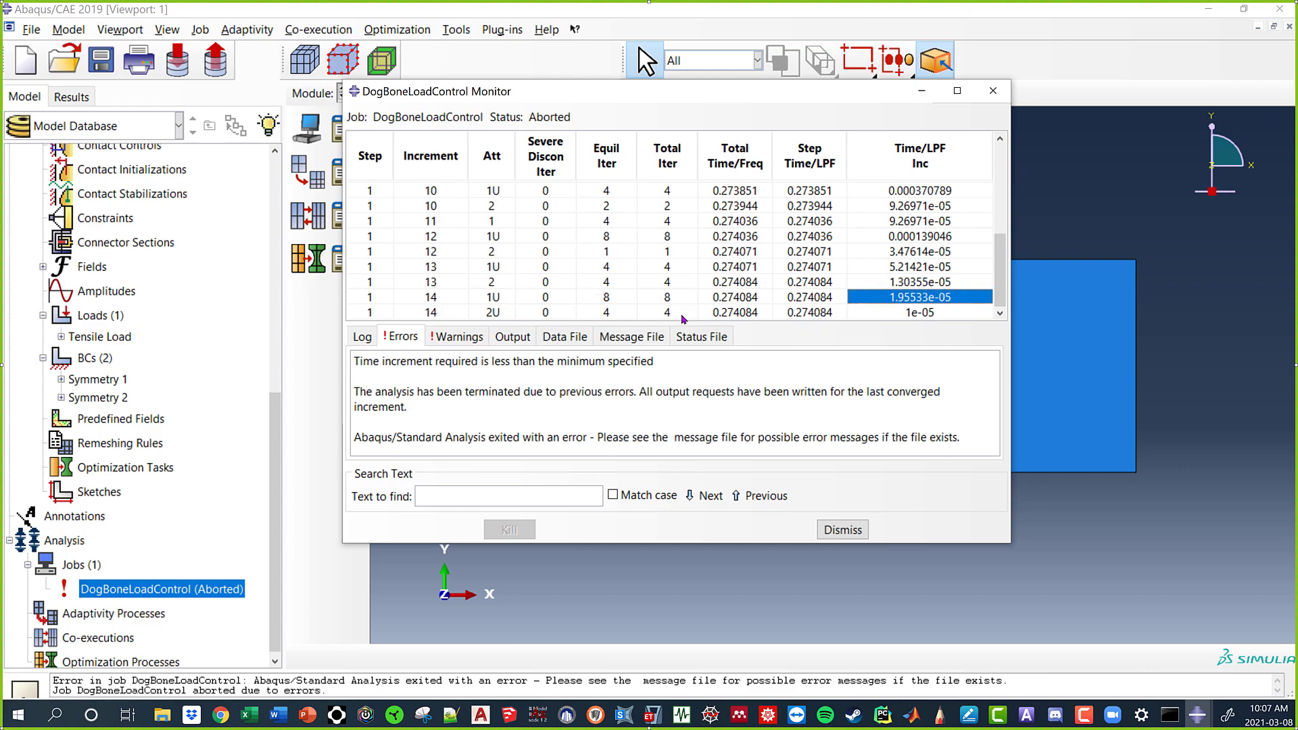
{"action": "left_click", "coordinate": [915, 311]}
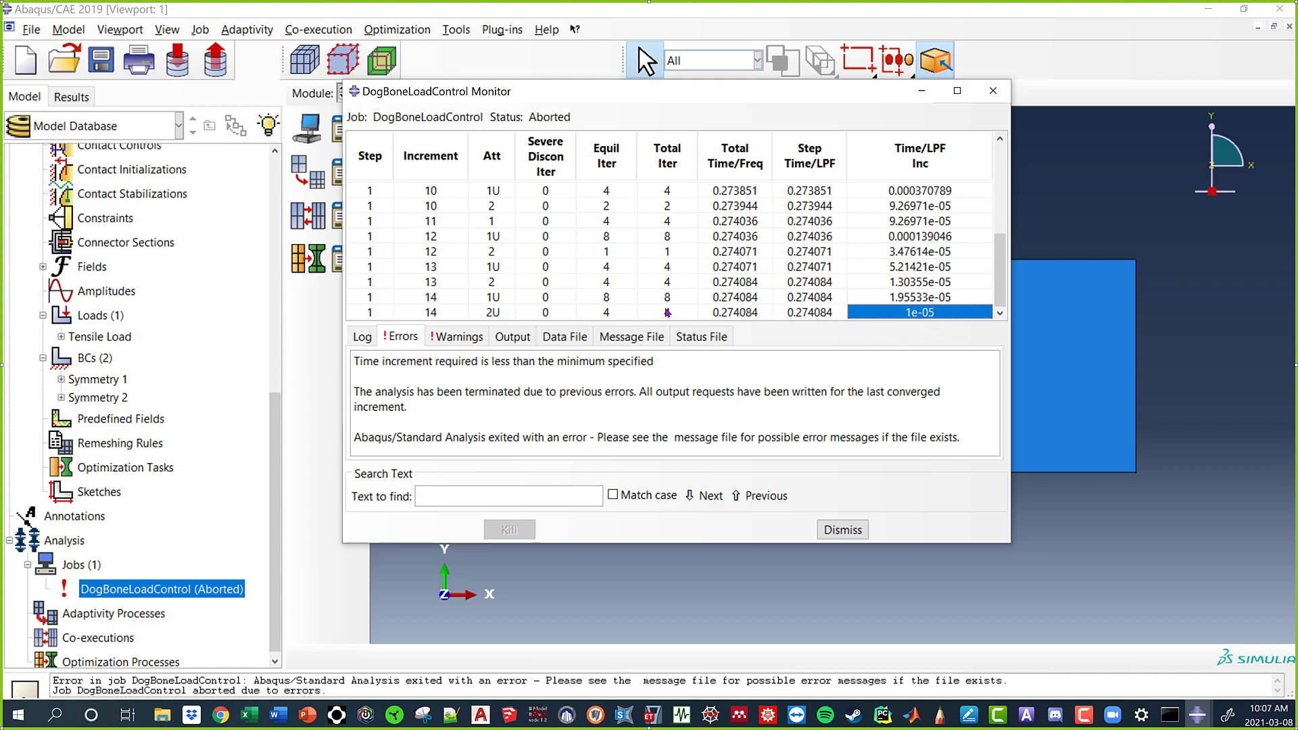
{"action": "left_click", "coordinate": [487, 314]}
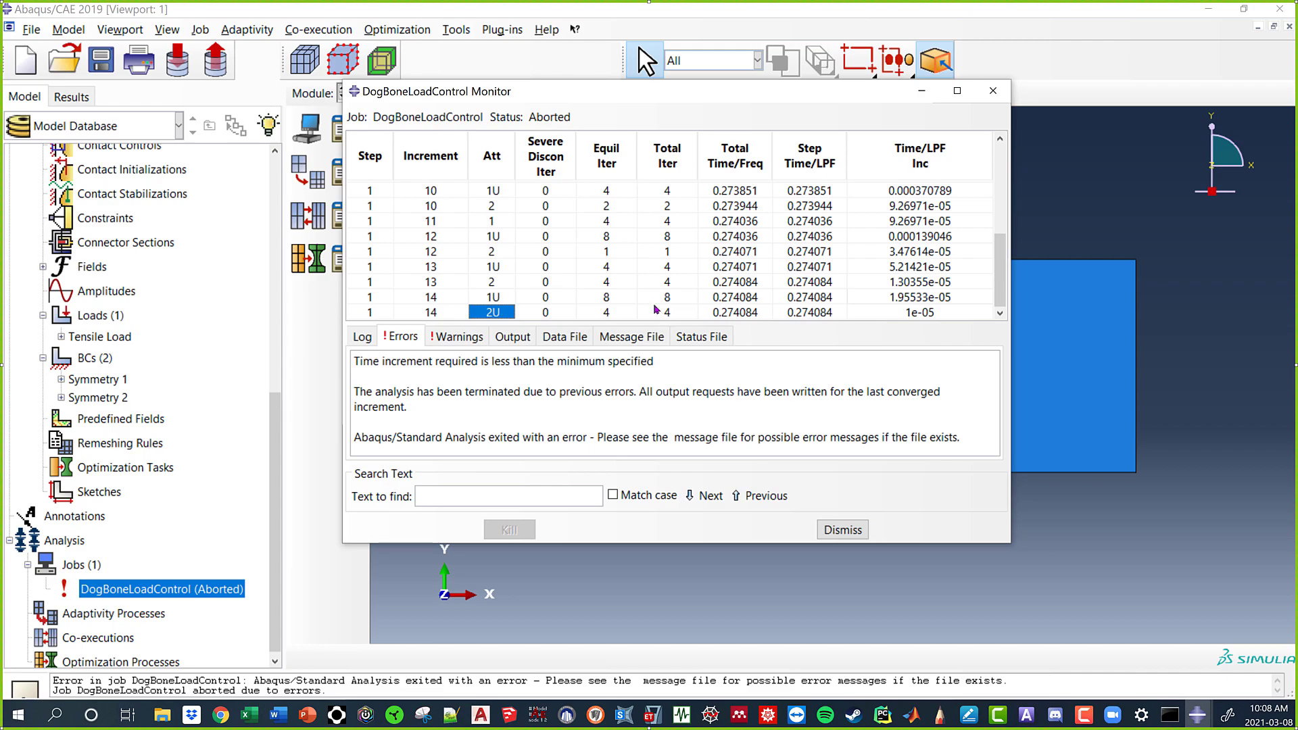
{"action": "left_click", "coordinate": [935, 312]}
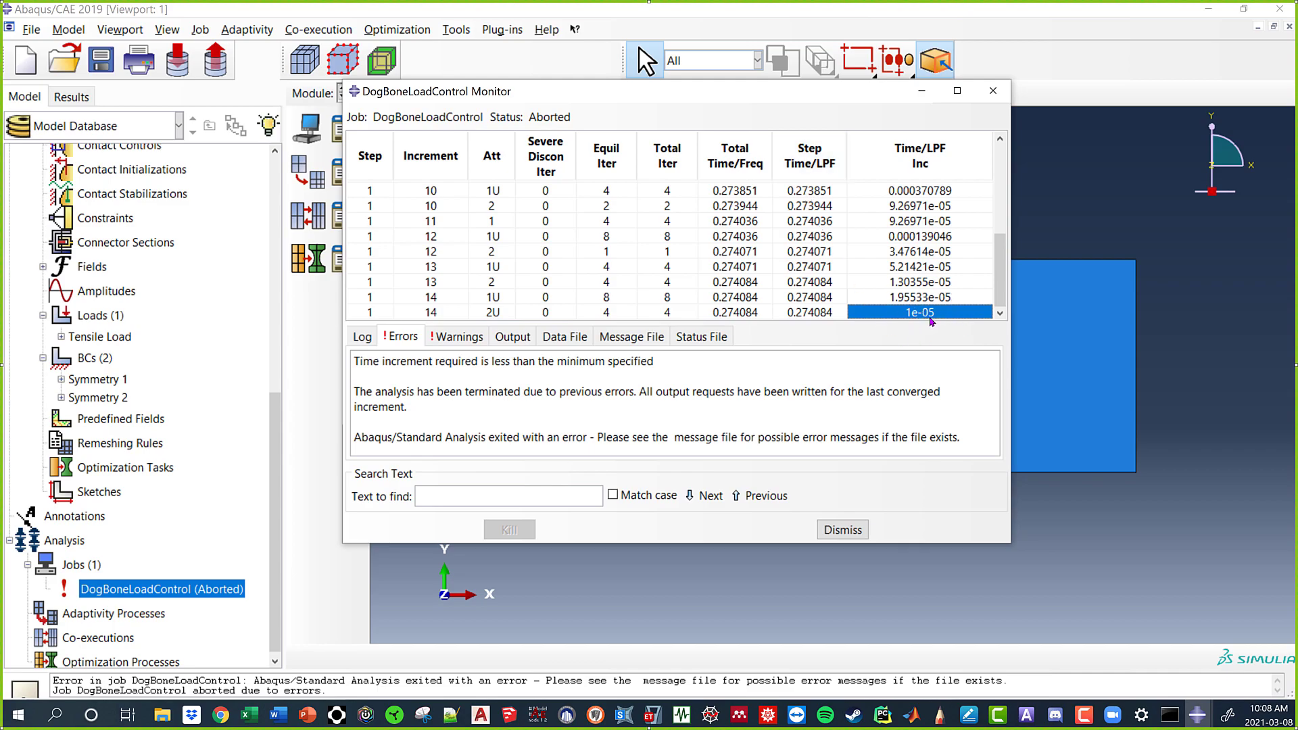
Set the minimum increment size of the Apply Load step to 1E-10.
{"action": "left_click", "coordinate": [921, 91]}
{"action": "scroll", "coordinate": [83, 344], "scroll_direction": "up", "scroll_amount": 3}
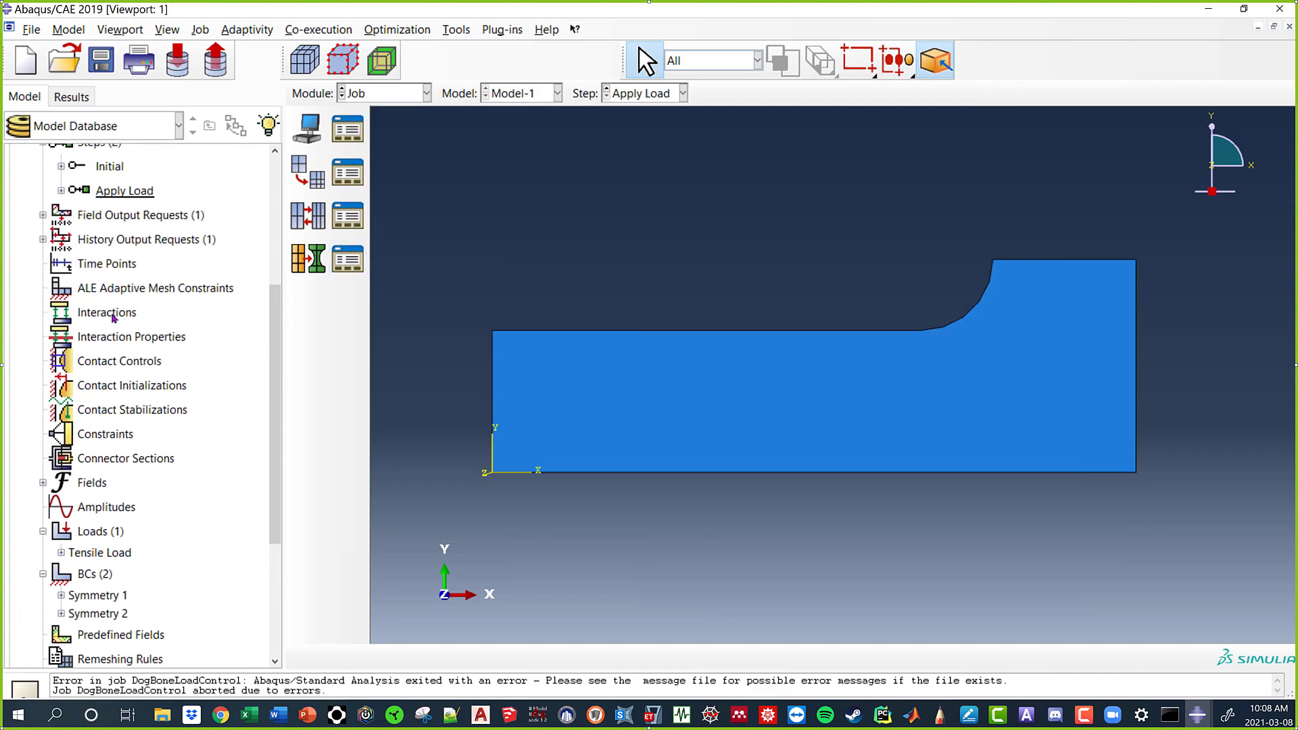
{"action": "double_click", "coordinate": [120, 219]}
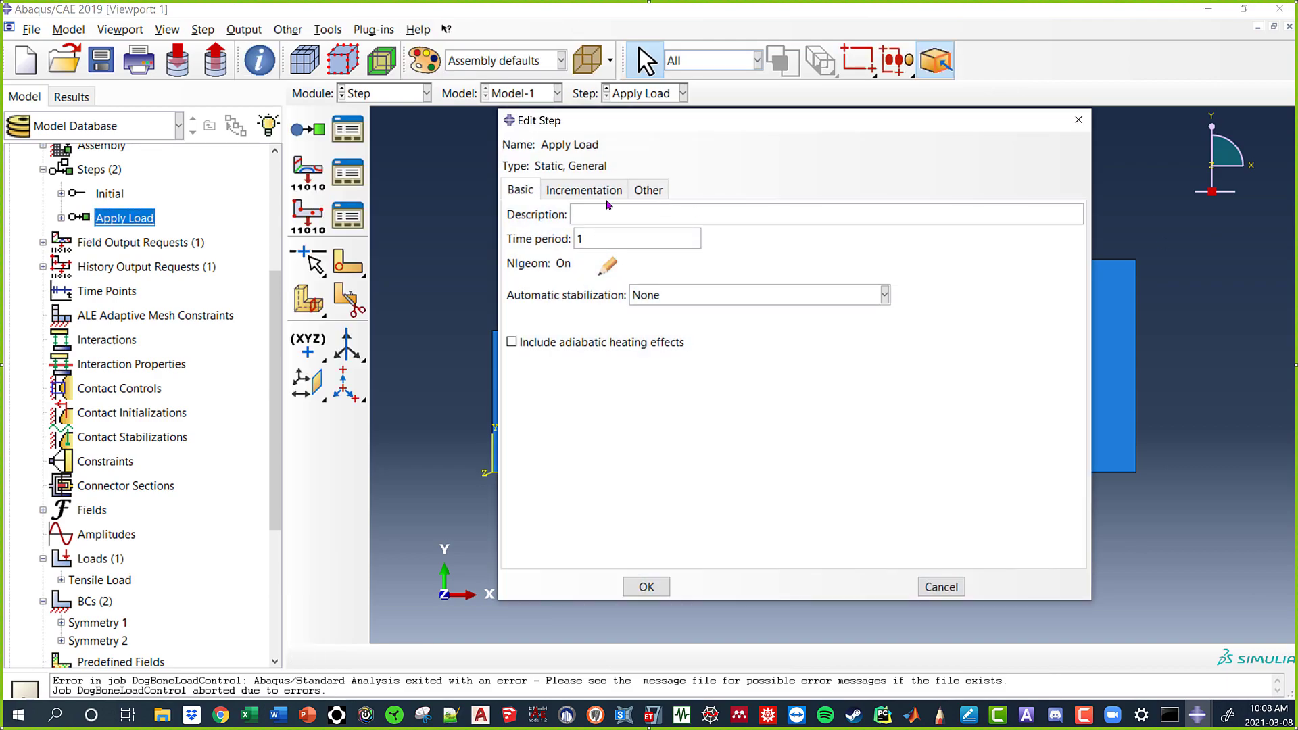
{"action": "left_click", "coordinate": [583, 189]}
{"action": "left_click_drag", "start_coordinate": [705, 280], "coordinate": [645, 275]}
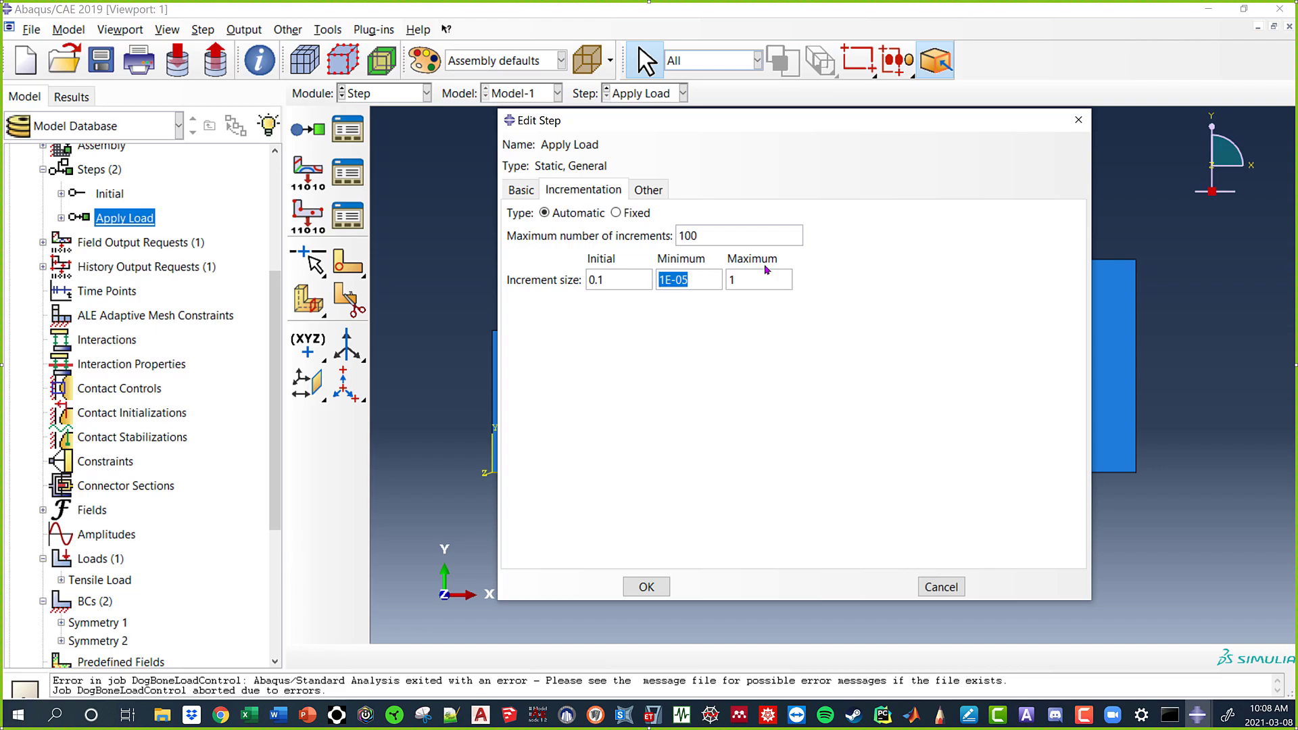
{"action": "key", "text": "End"}
{"action": "key", "text": "BackSpace"}
{"action": "key", "text": "BackSpace"}
{"action": "type", "text": "010"}
{"action": "left_click", "coordinate": [642, 587]}
Resubmit the DogBoneLoadControl job for analysis with the revised step incrementation.
{"action": "scroll", "coordinate": [197, 434], "scroll_direction": "down", "scroll_amount": 4}
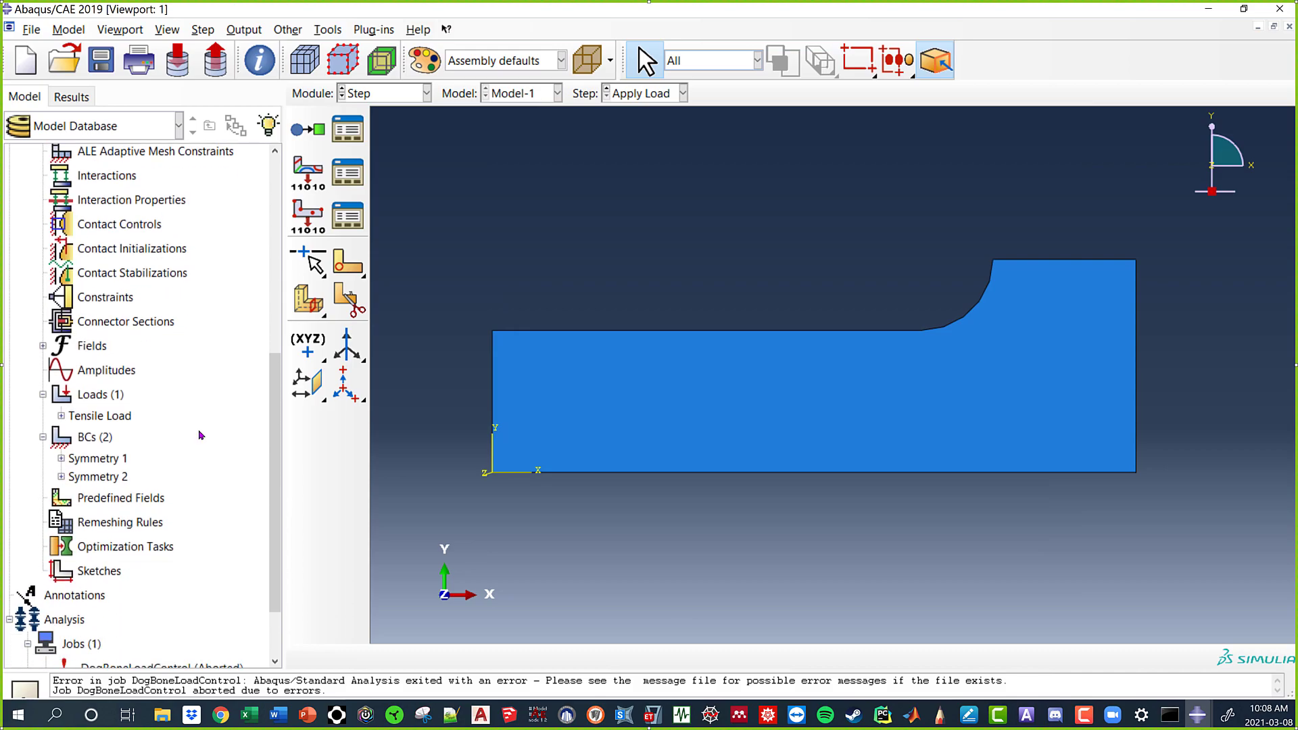
{"action": "left_click", "coordinate": [144, 588]}
{"action": "right_click", "coordinate": [144, 589]}
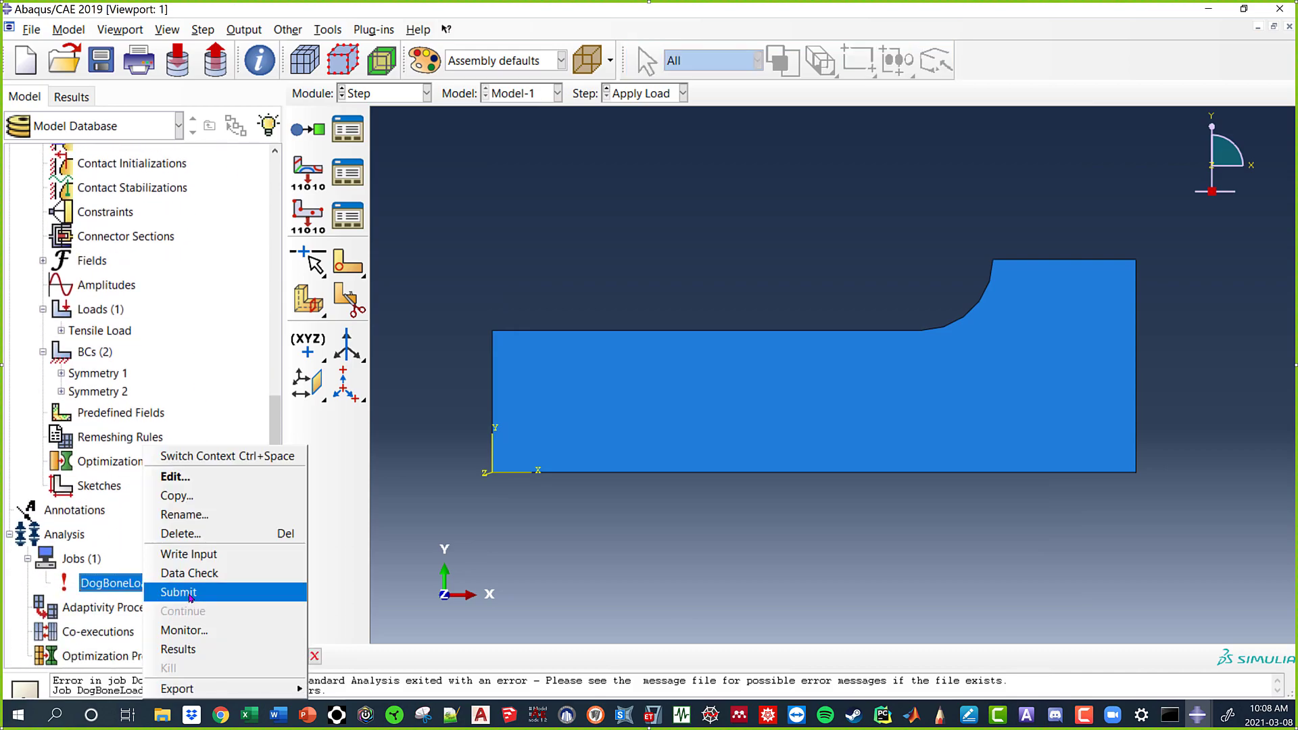
{"action": "left_click", "coordinate": [163, 591]}
{"action": "left_click", "coordinate": [836, 416]}
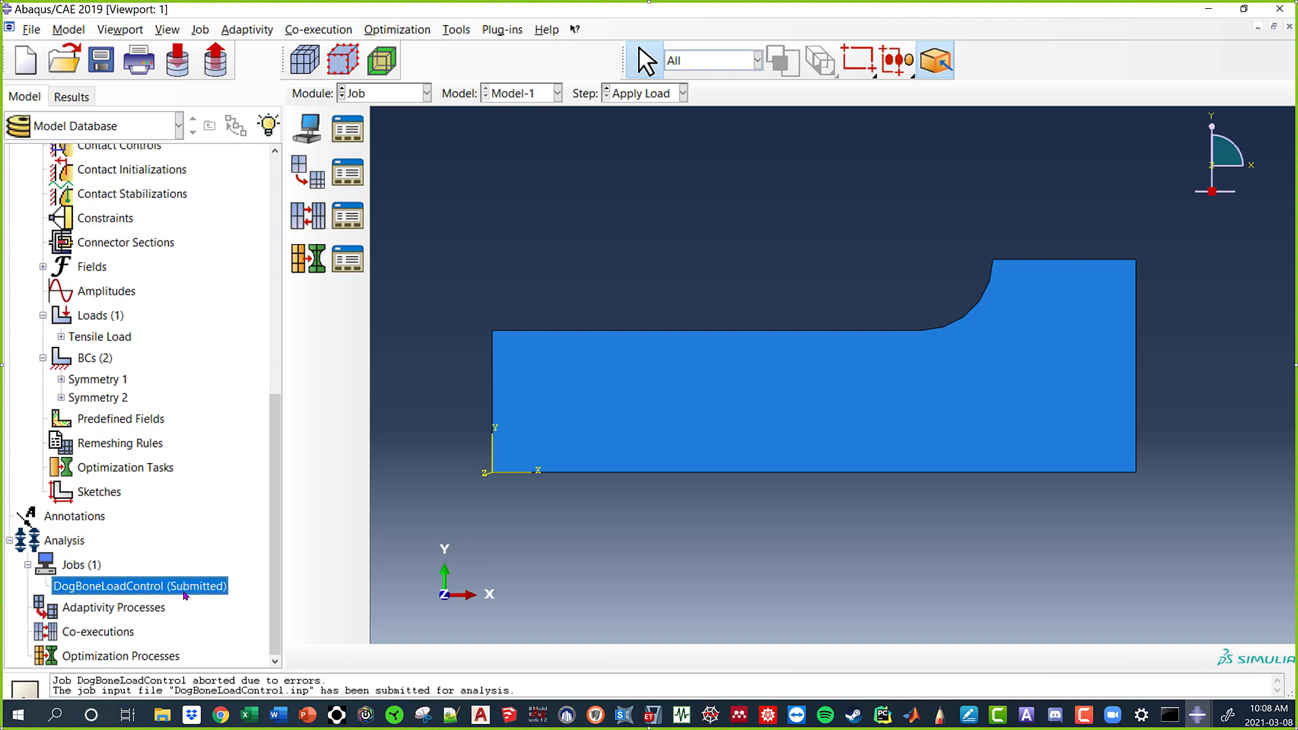
Bring up the DogBoneLoadControl job monitor and review the increments of the rerun analysis.
{"action": "right_click", "coordinate": [181, 588]}
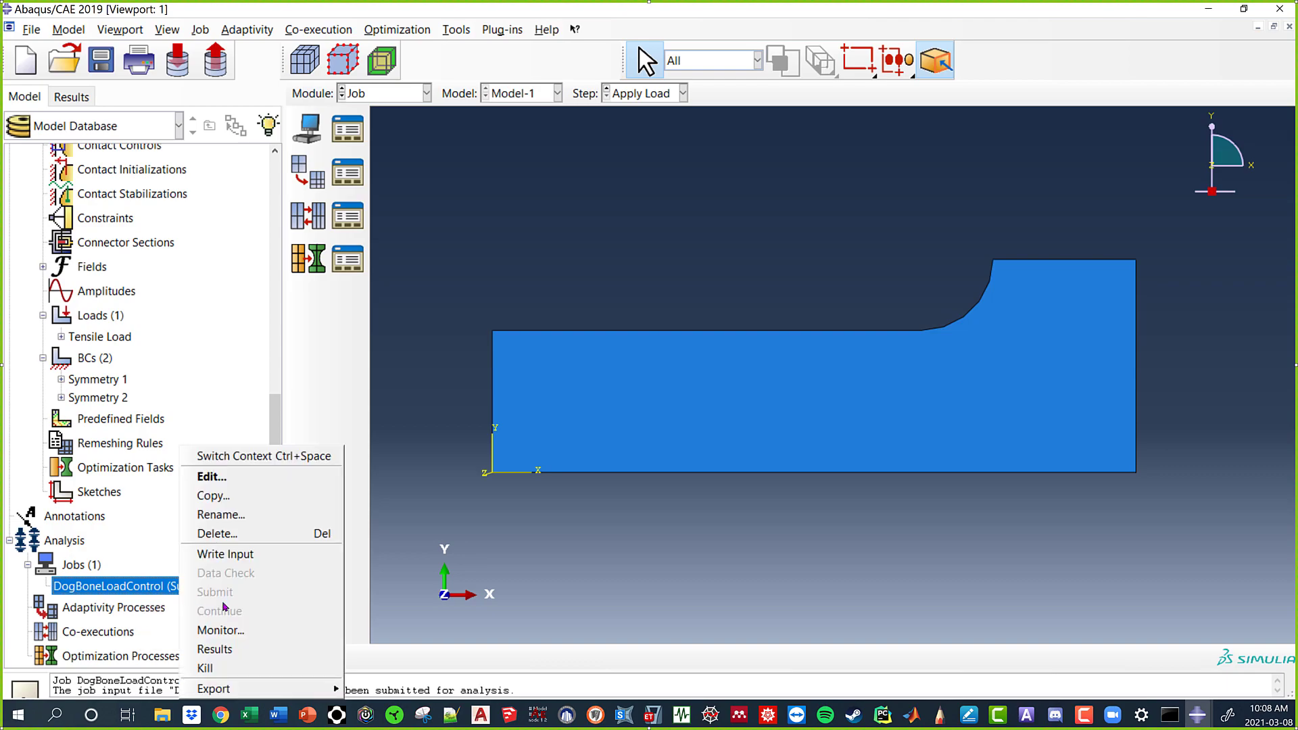
{"action": "left_click", "coordinate": [223, 629]}
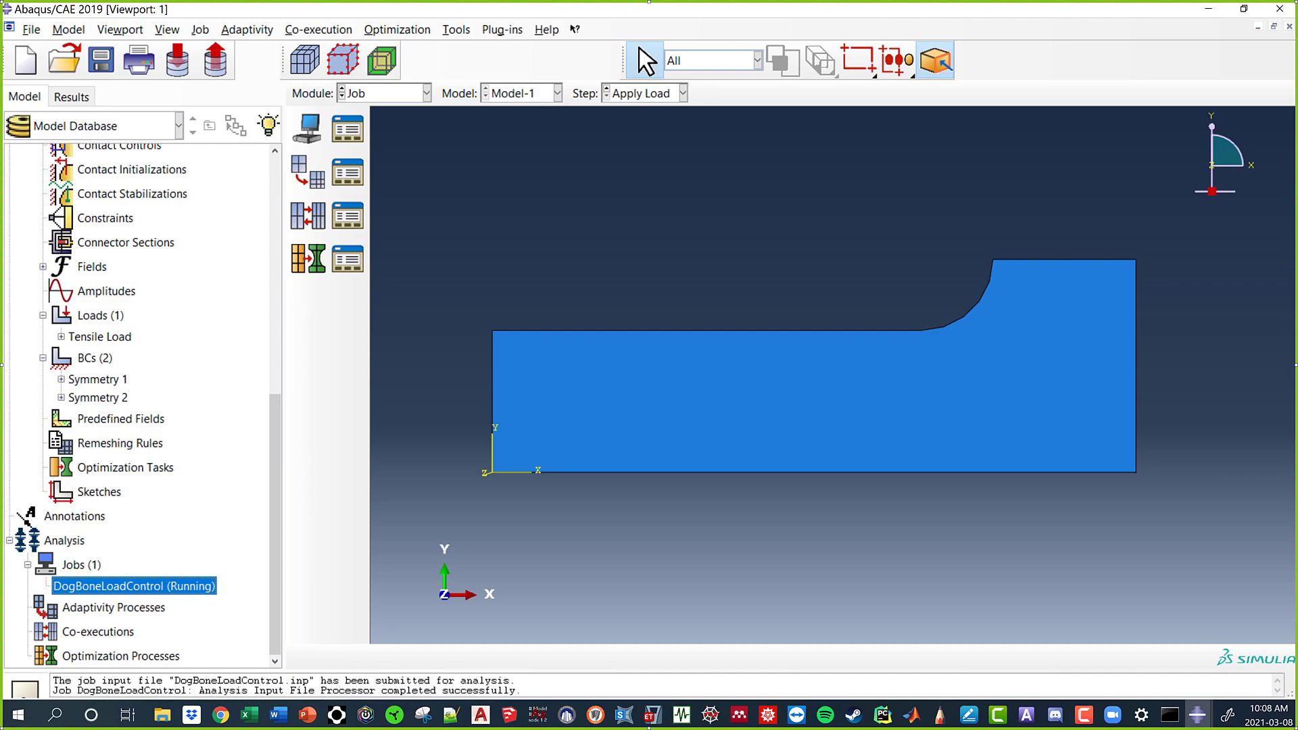
{"action": "right_click", "coordinate": [159, 585]}
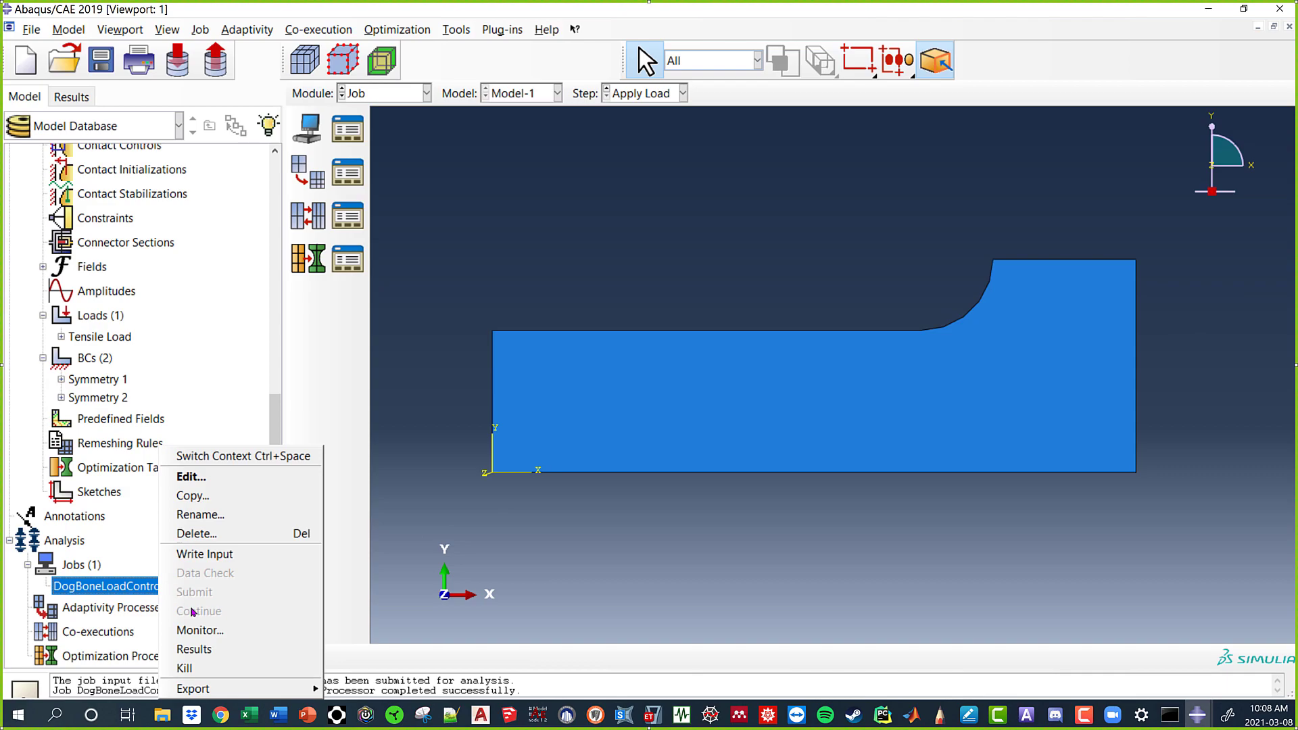
{"action": "left_click", "coordinate": [217, 631]}
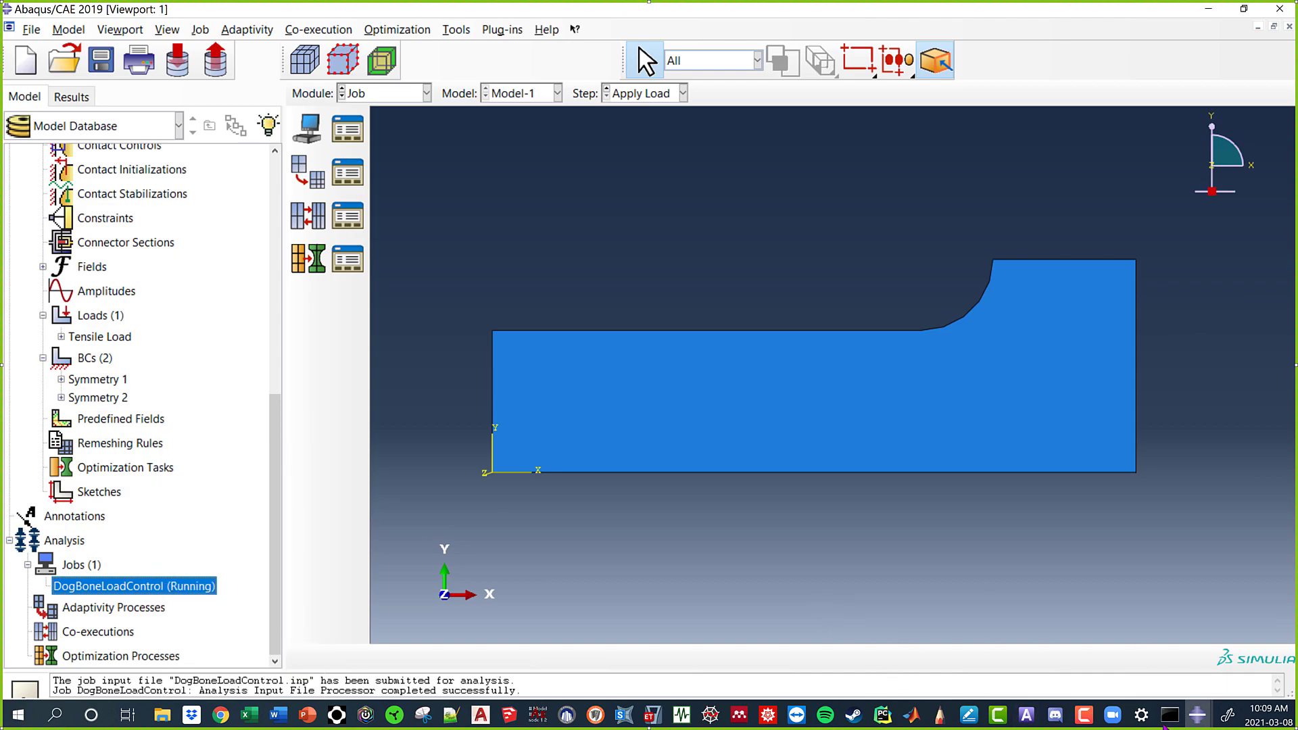
{"action": "mouse_move", "coordinate": [1197, 715]}
{"action": "left_click", "coordinate": [1225, 639]}
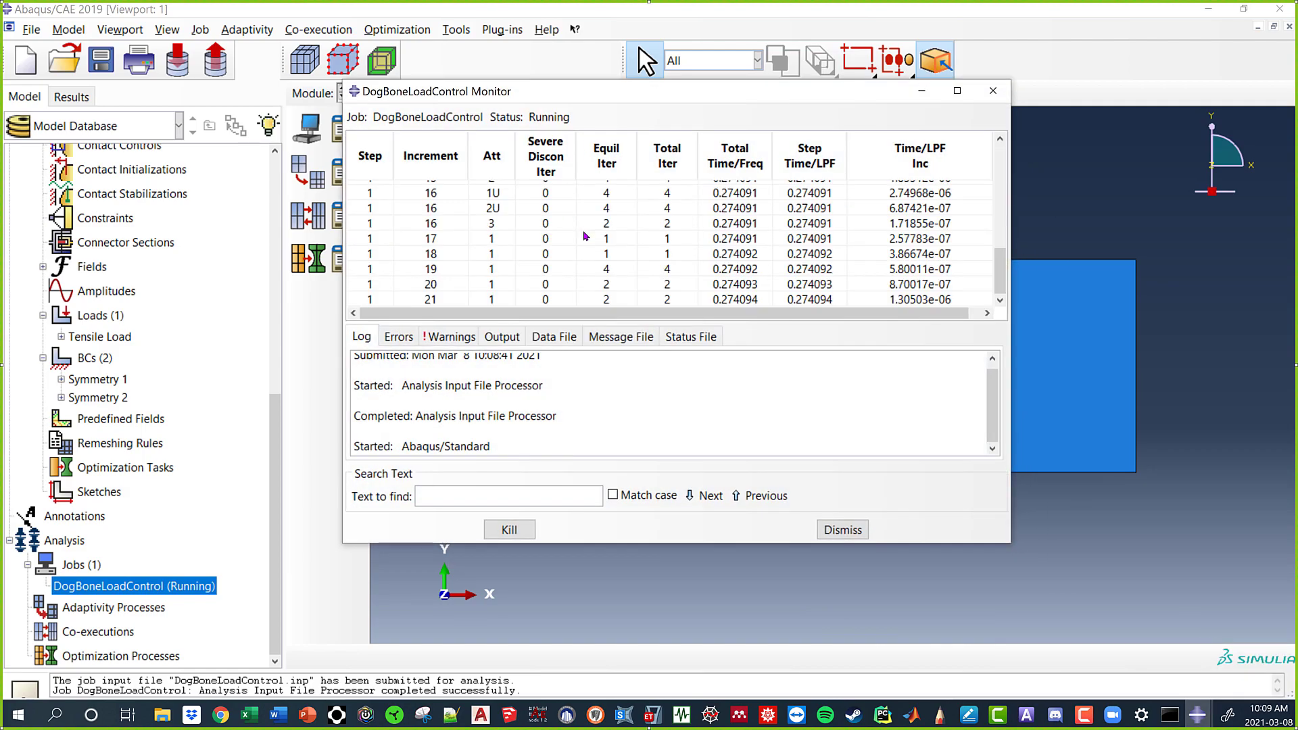
{"action": "scroll", "coordinate": [751, 251], "scroll_direction": "up", "scroll_amount": 2}
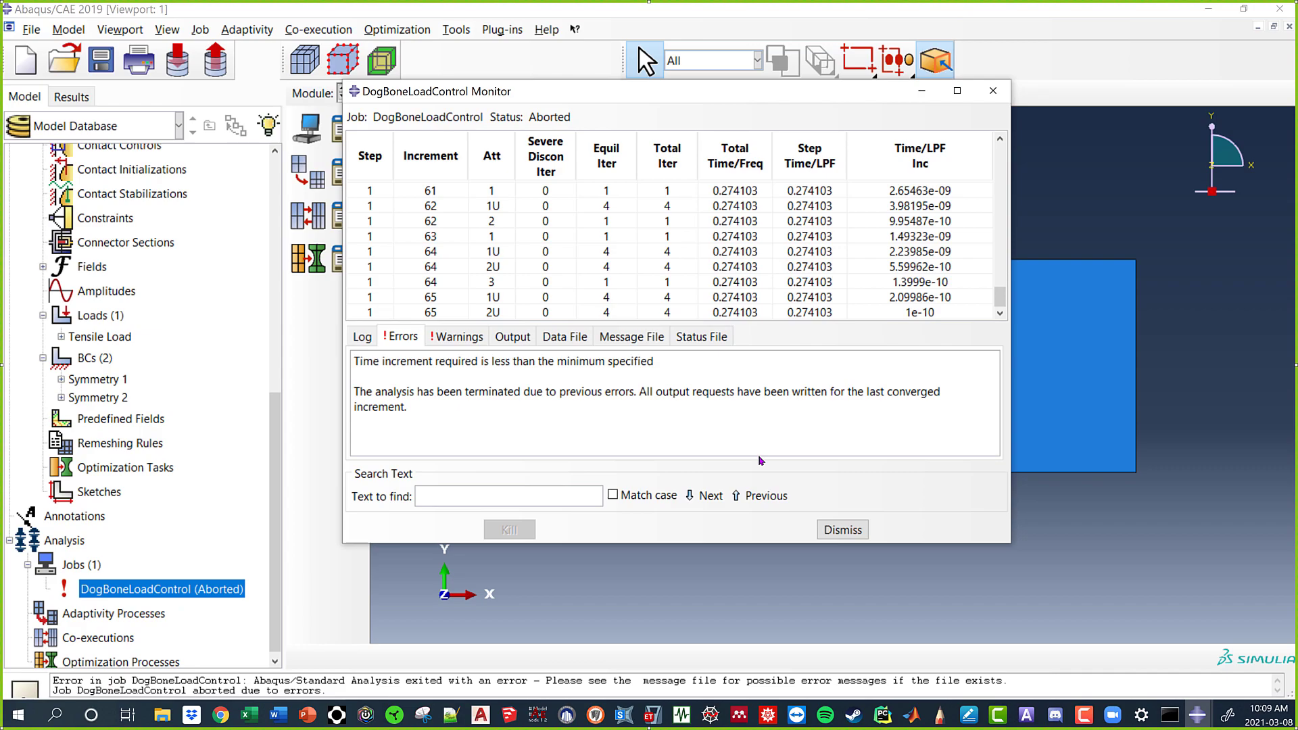
Inspect the last attempt's time increment and total time in the DogBoneLoadControl job monitor, and close the monitor.
{"action": "left_click", "coordinate": [932, 312]}
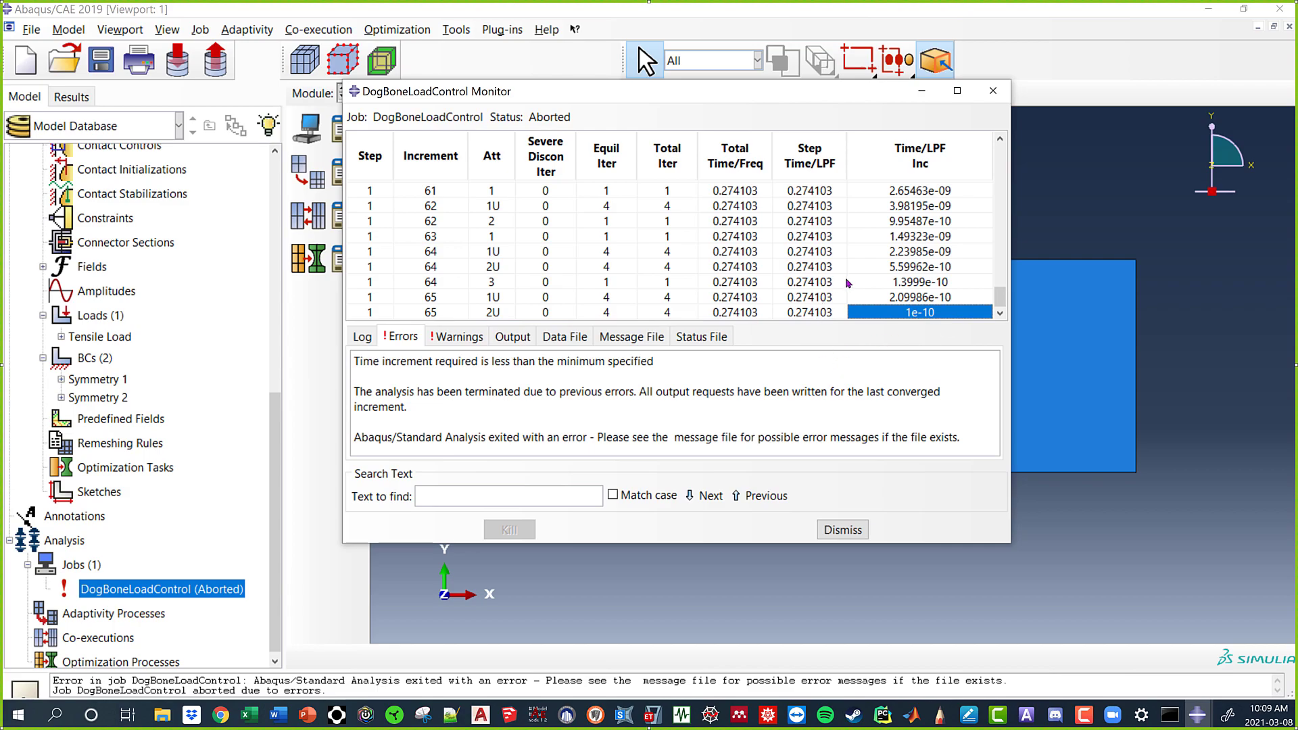
{"action": "left_click", "coordinate": [743, 312]}
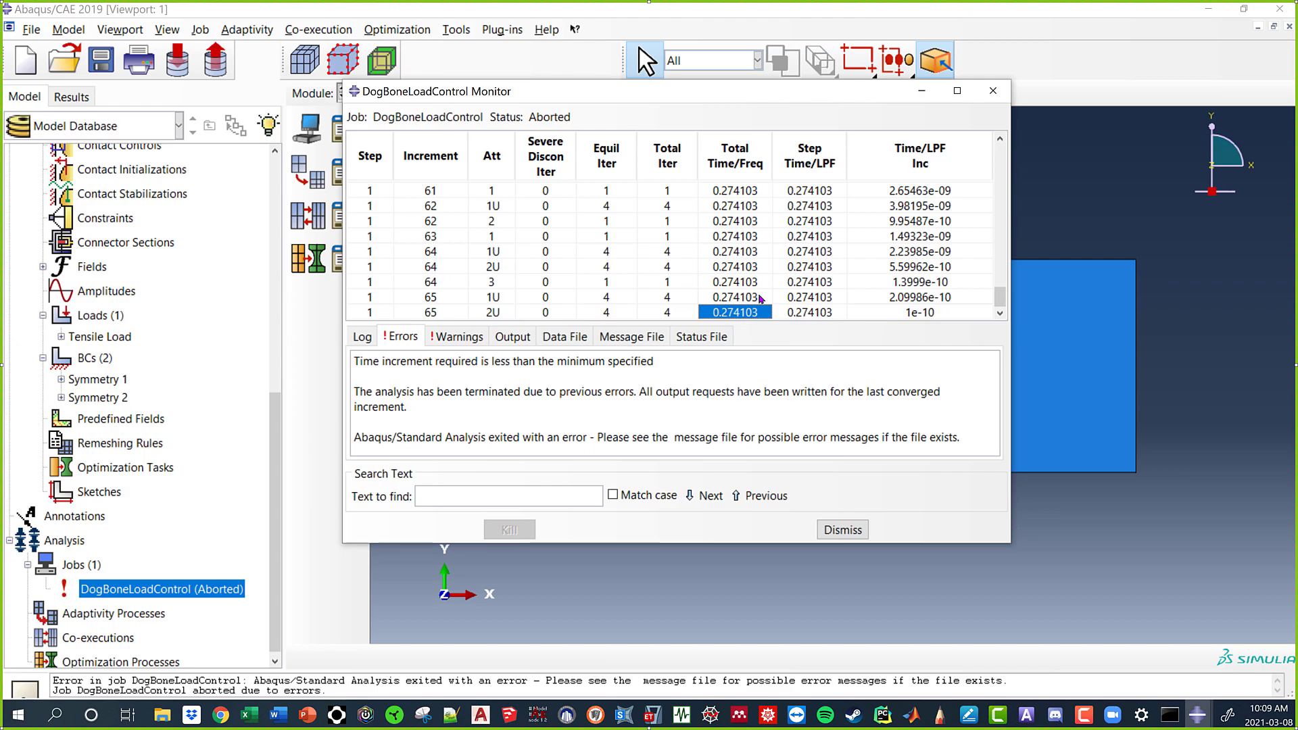
{"action": "left_click", "coordinate": [992, 89]}
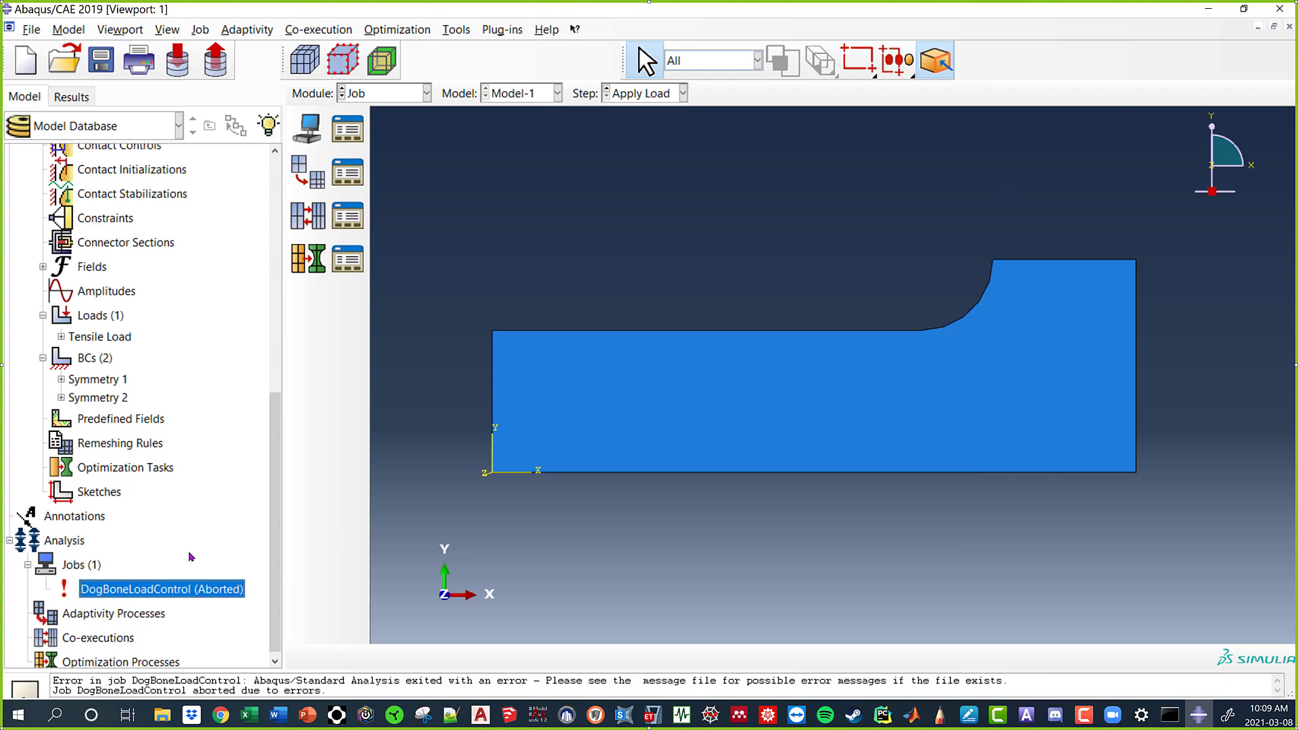
Open the results of the DogBoneLoadControl job and plot the Mises stress contours on the deformed shape.
{"action": "right_click", "coordinate": [112, 596]}
{"action": "left_click", "coordinate": [159, 648]}
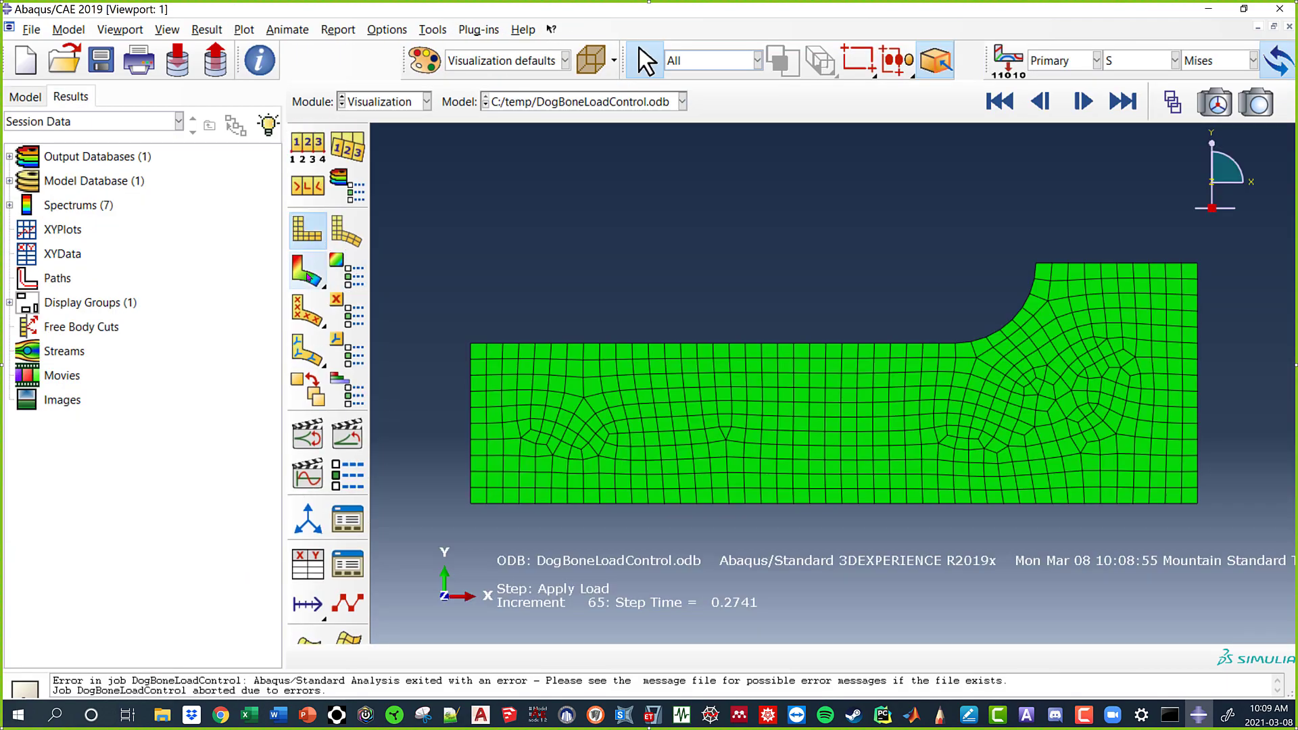
{"action": "left_click", "coordinate": [308, 273]}
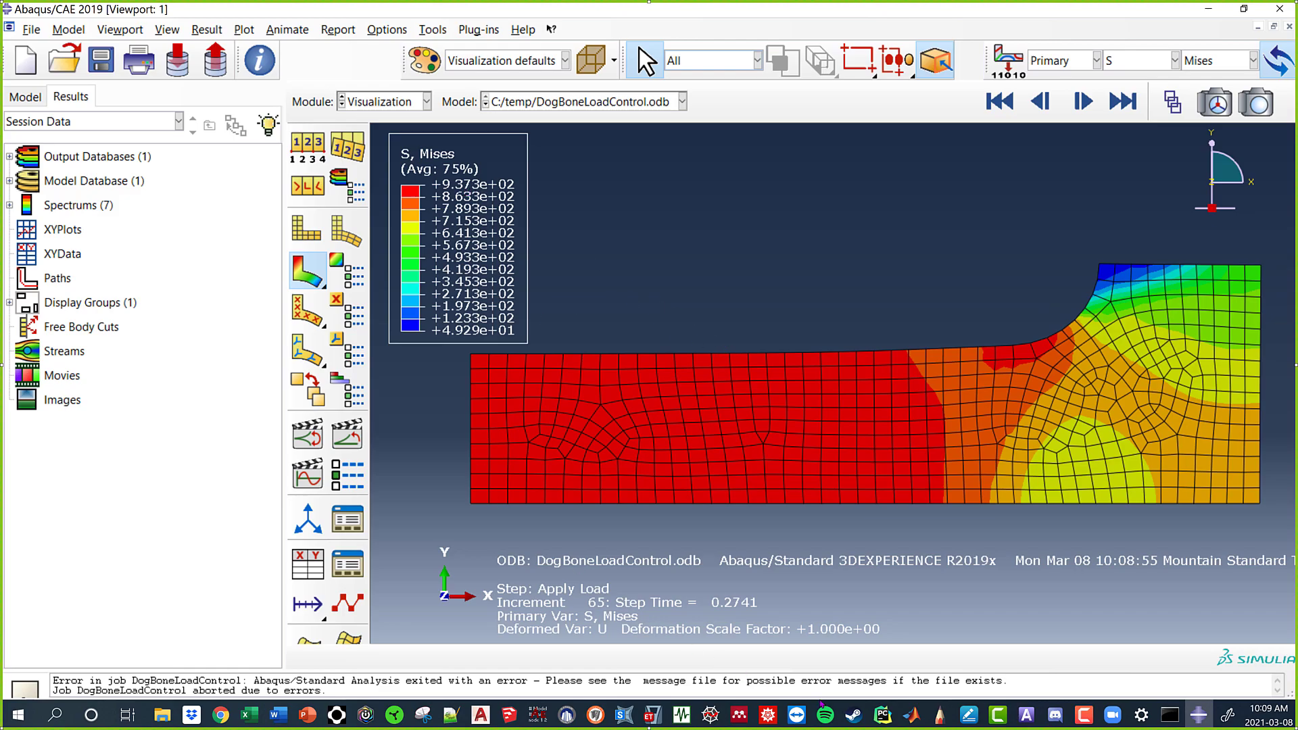
Switch to Excel to check the last true stress value in Plastic Data.xlsx, and return to Abaqus/CAE.
{"action": "left_click", "coordinate": [249, 713]}
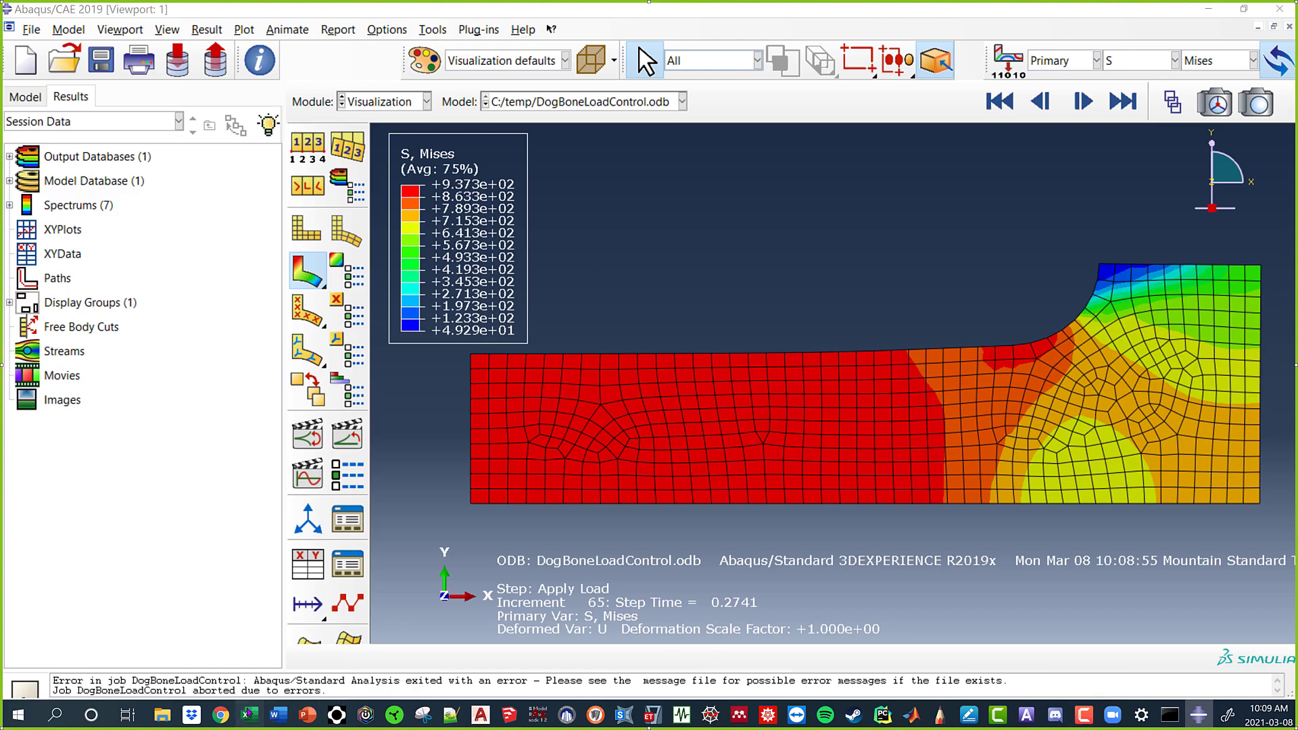
{"action": "left_click", "coordinate": [678, 598]}
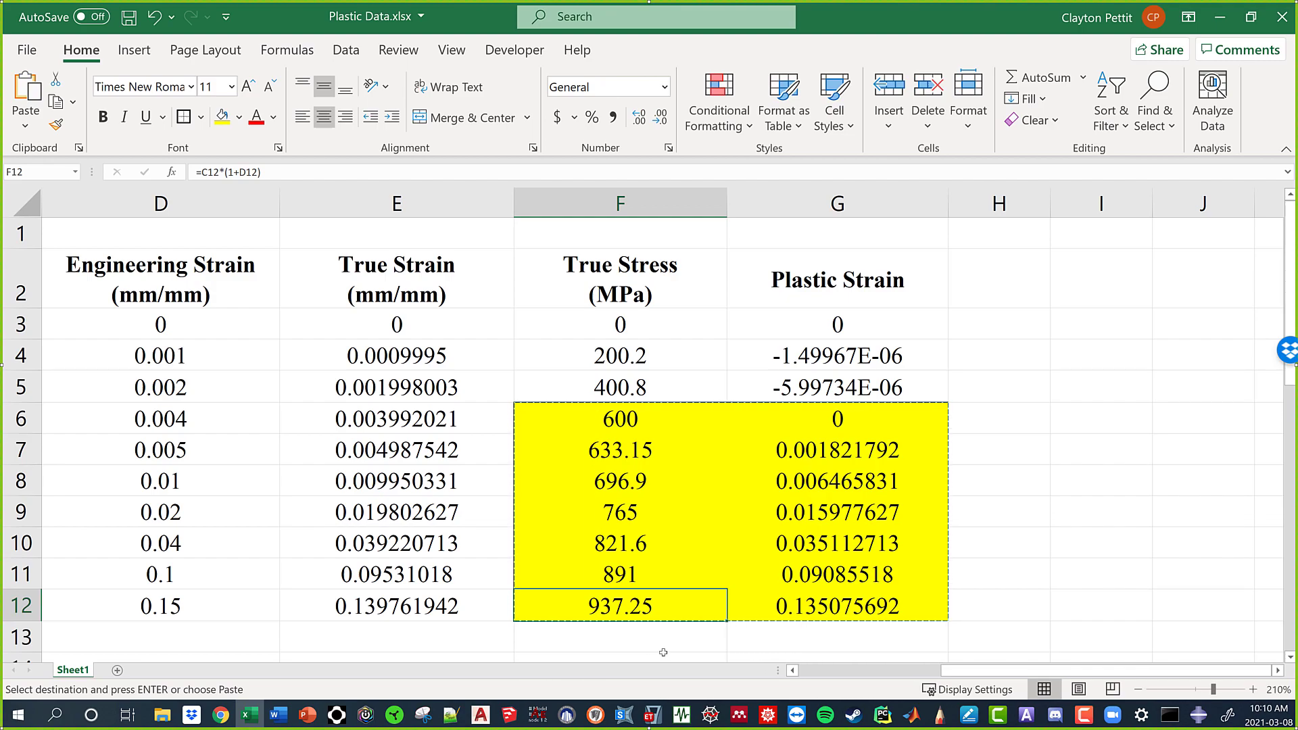
{"action": "left_click", "coordinate": [1219, 17]}
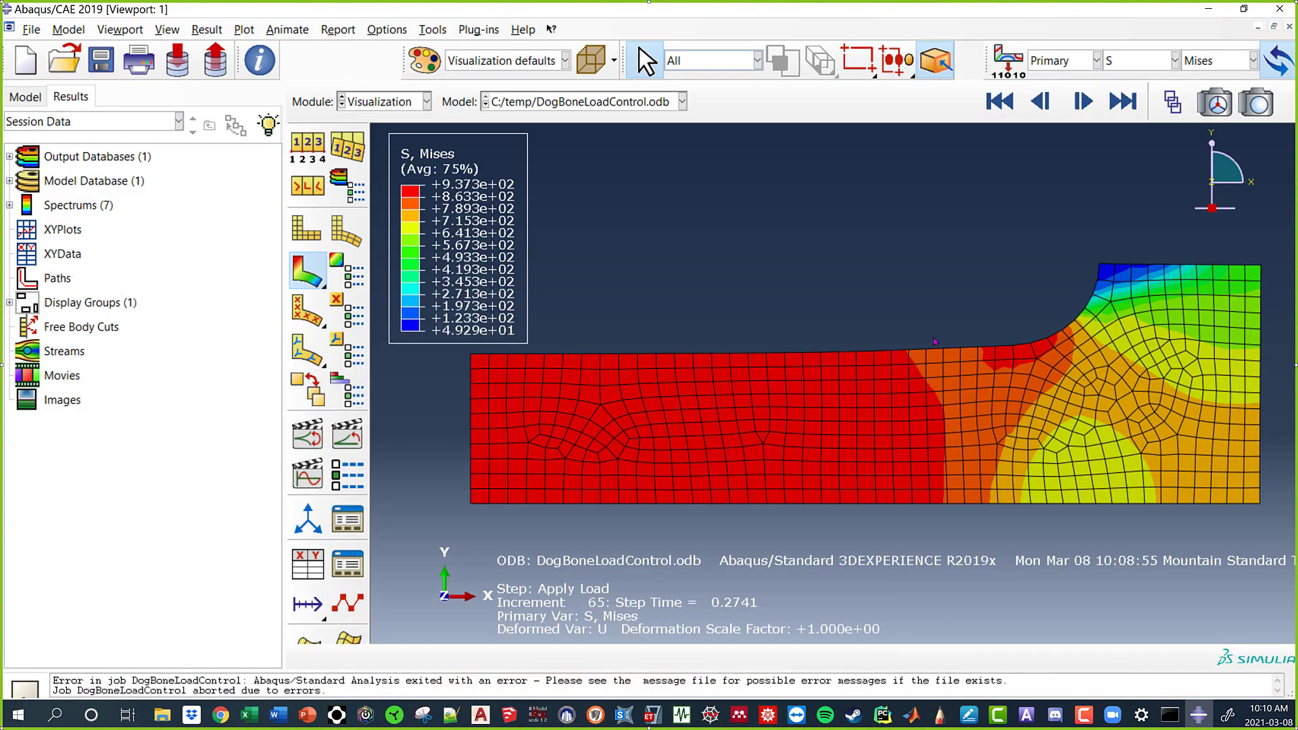
Review the Mises stress contours frame by frame from the initial frame through the load increments to the last frame.
{"action": "left_click", "coordinate": [25, 96]}
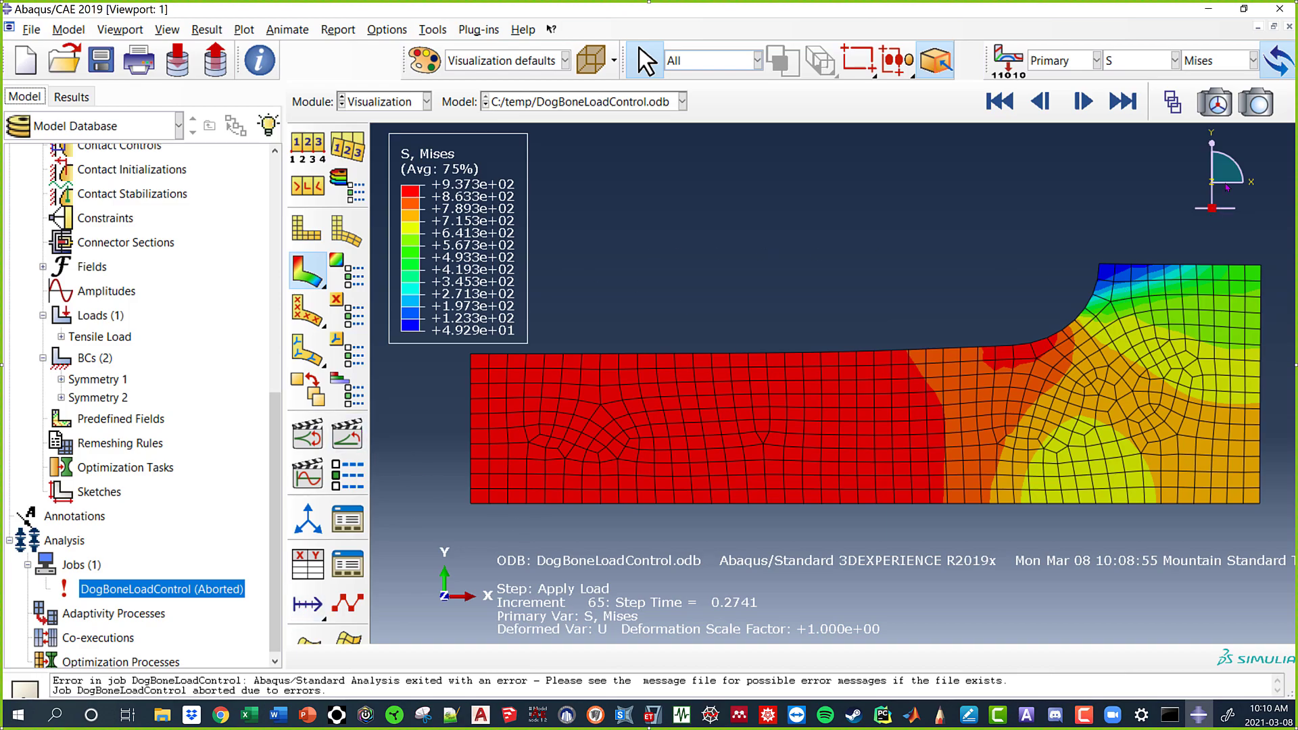
{"action": "left_click", "coordinate": [999, 102]}
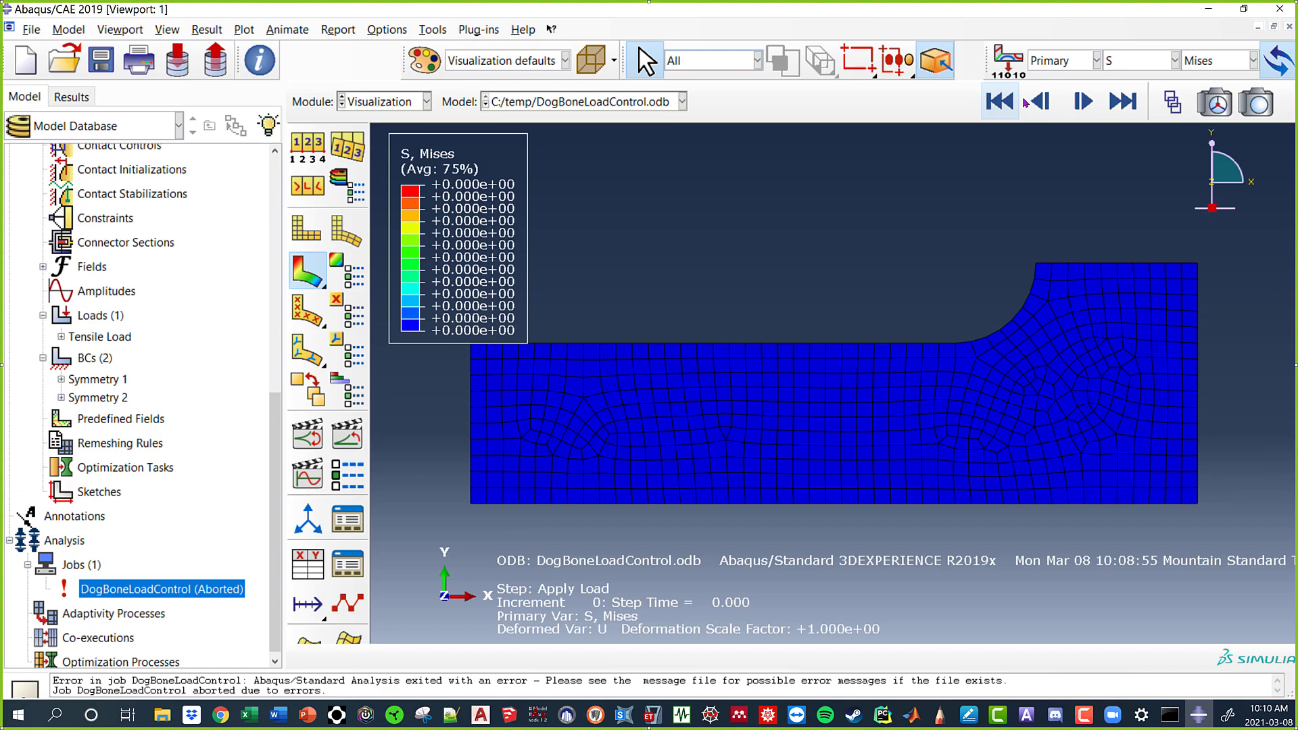
{"action": "left_click", "coordinate": [1081, 103]}
{"action": "left_click", "coordinate": [1081, 103]}
{"action": "left_click", "coordinate": [1042, 102]}
{"action": "left_click", "coordinate": [1043, 103]}
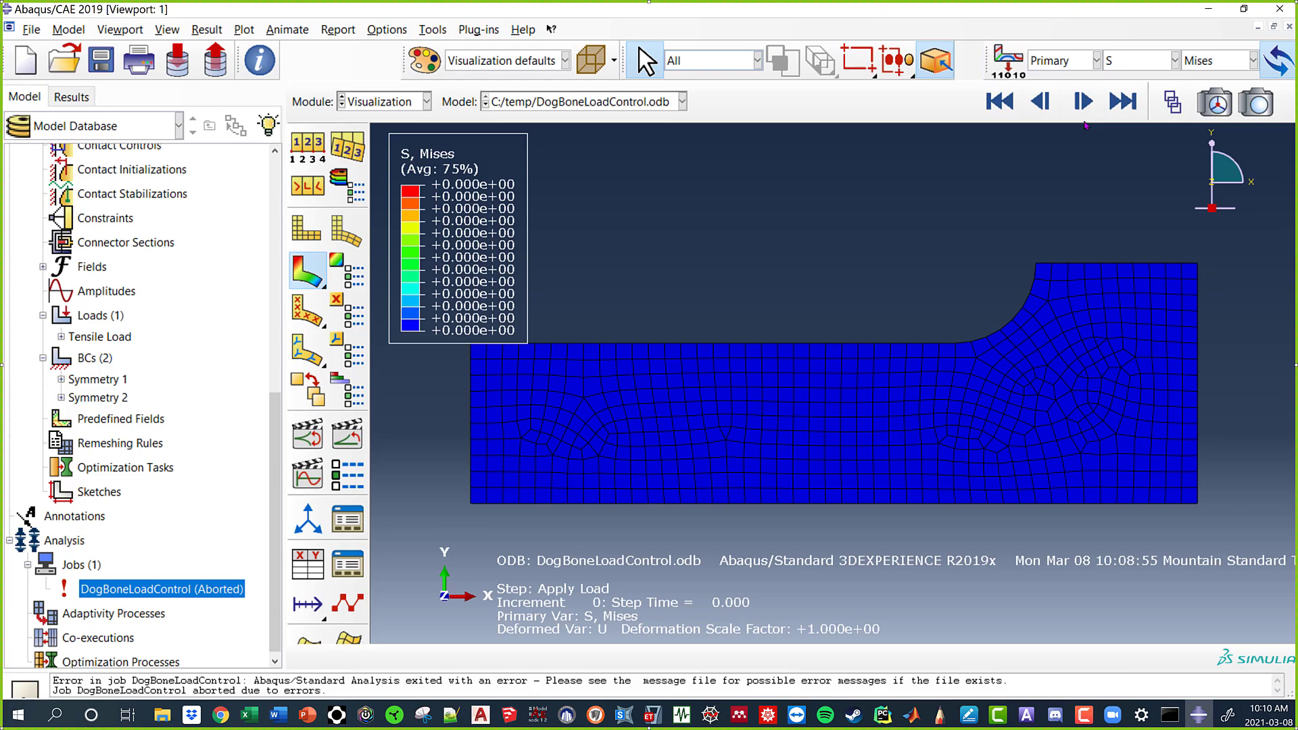
{"action": "left_click", "coordinate": [1074, 103]}
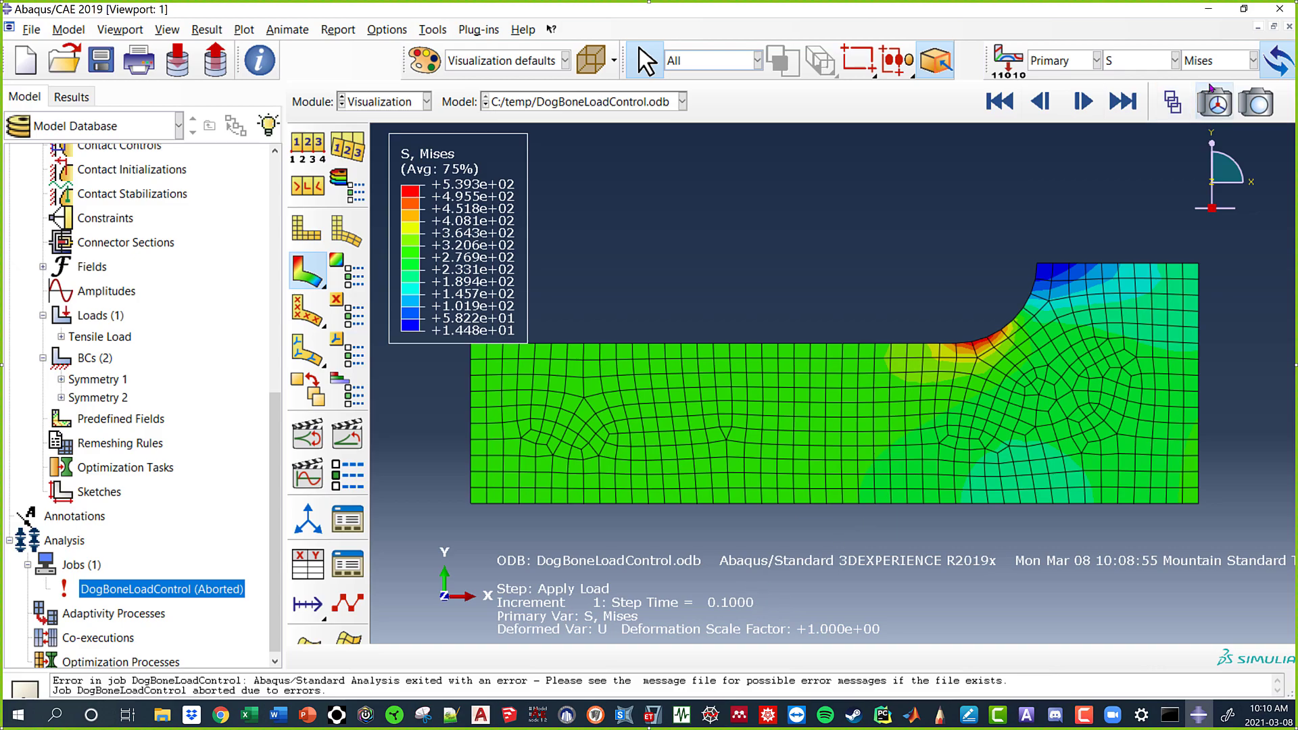
{"action": "left_click", "coordinate": [1082, 102]}
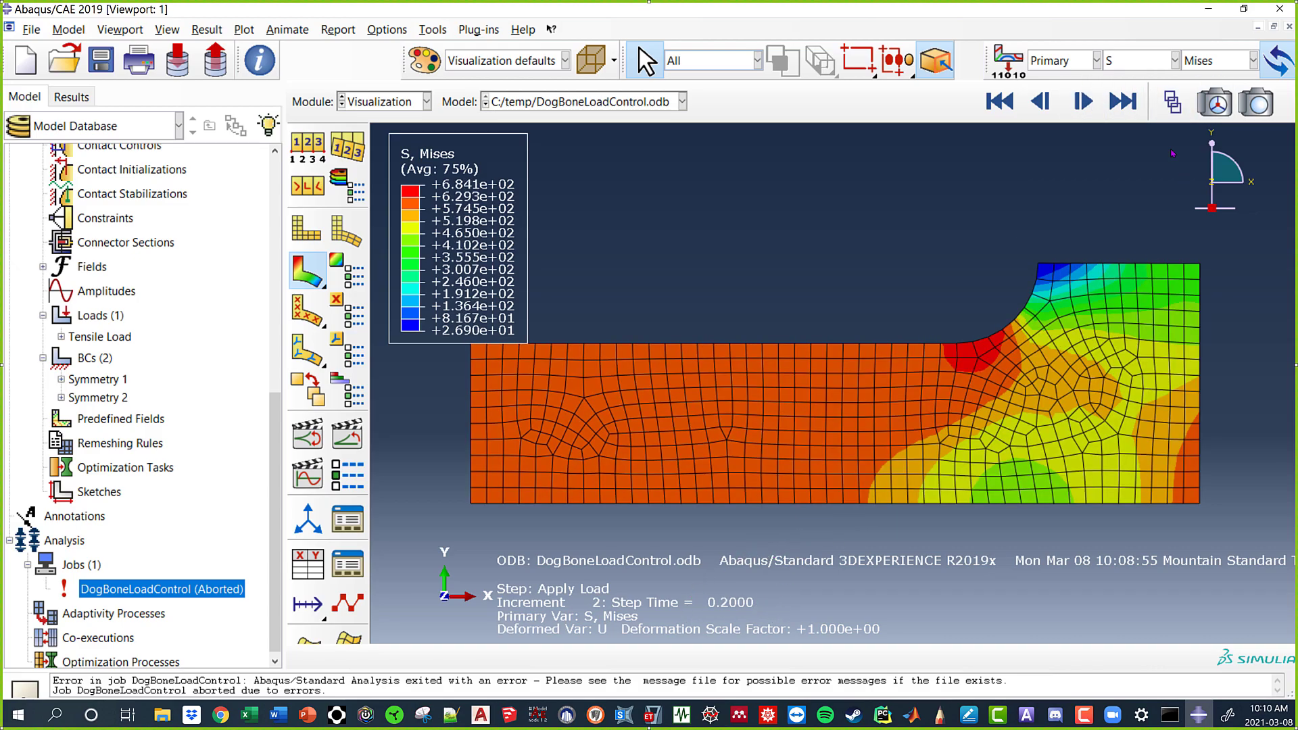
{"action": "left_click", "coordinate": [1082, 102]}
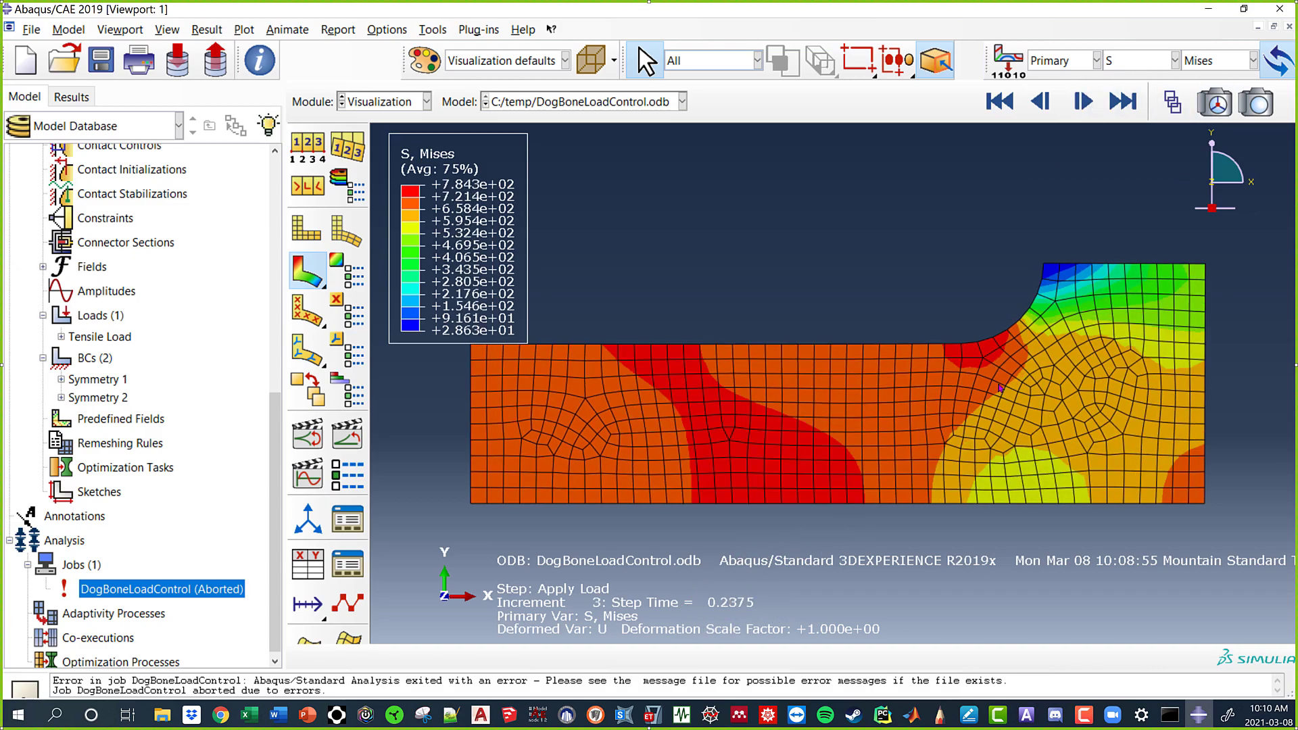
{"action": "left_click", "coordinate": [1082, 102]}
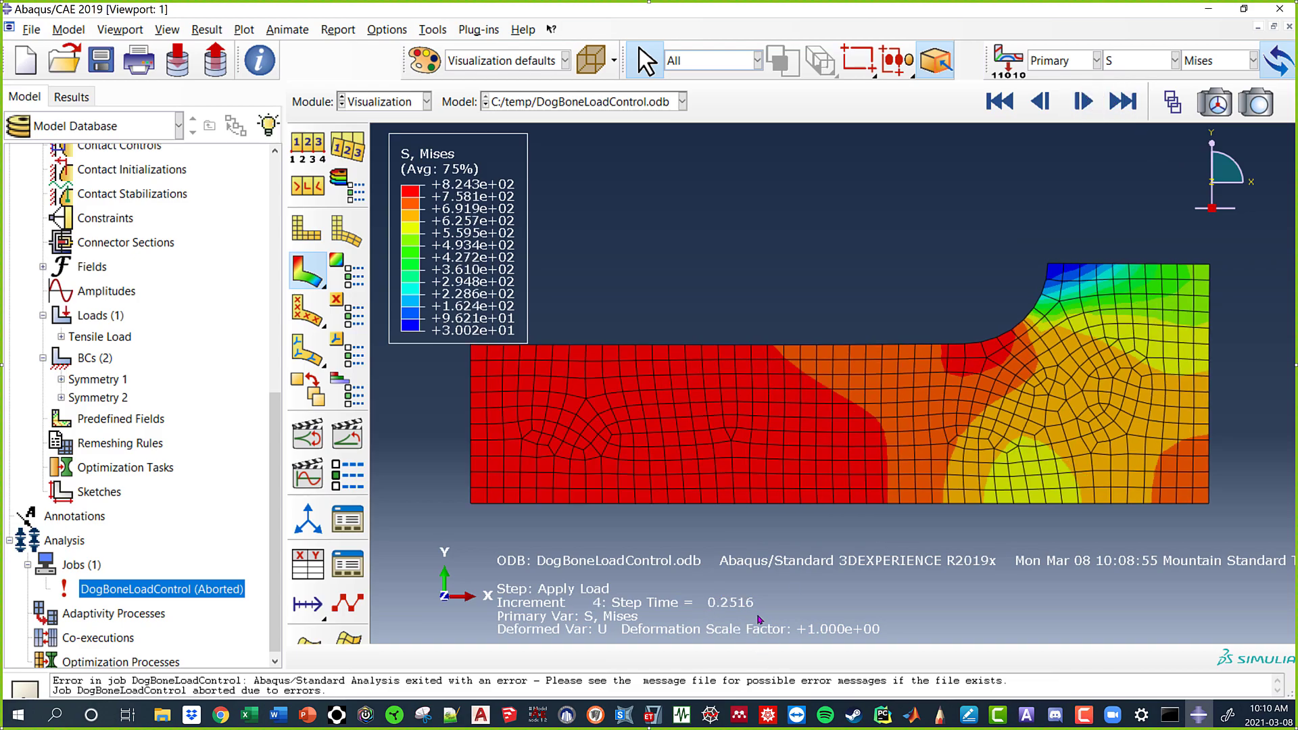
{"action": "left_click", "coordinate": [1082, 102]}
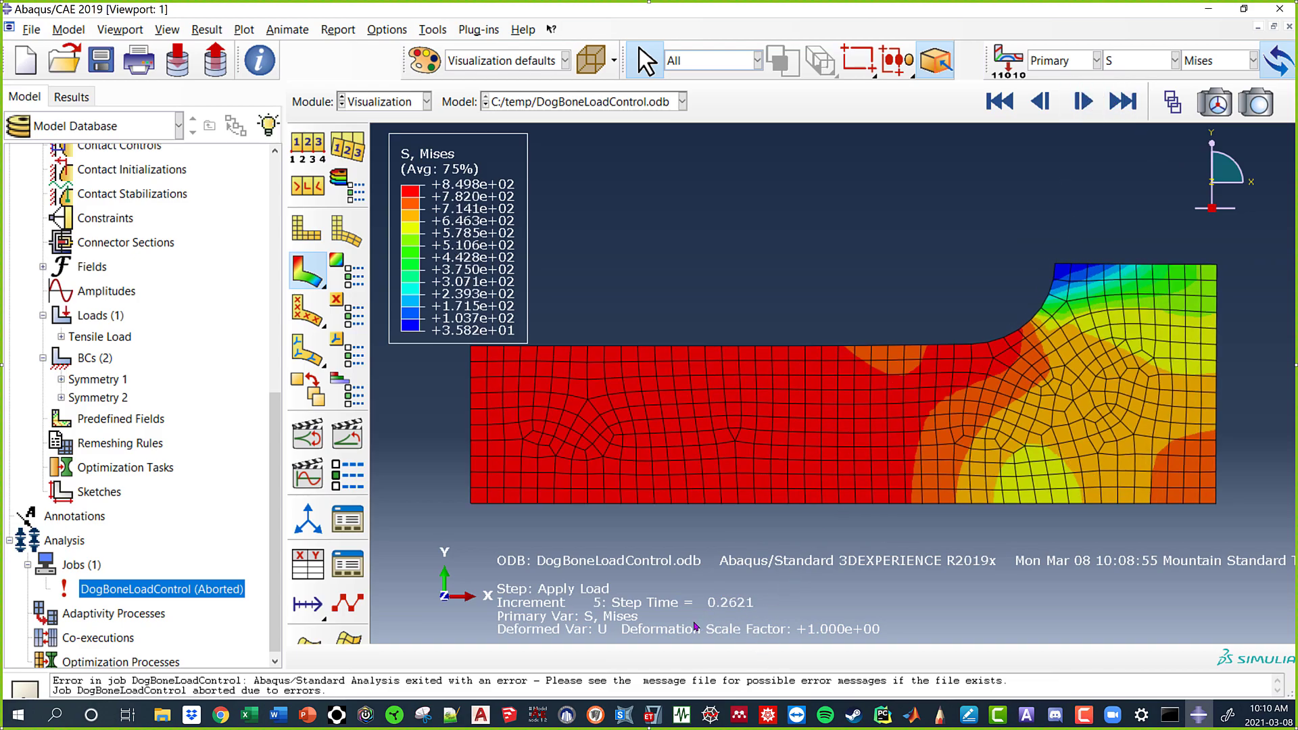
{"action": "left_click", "coordinate": [1086, 100]}
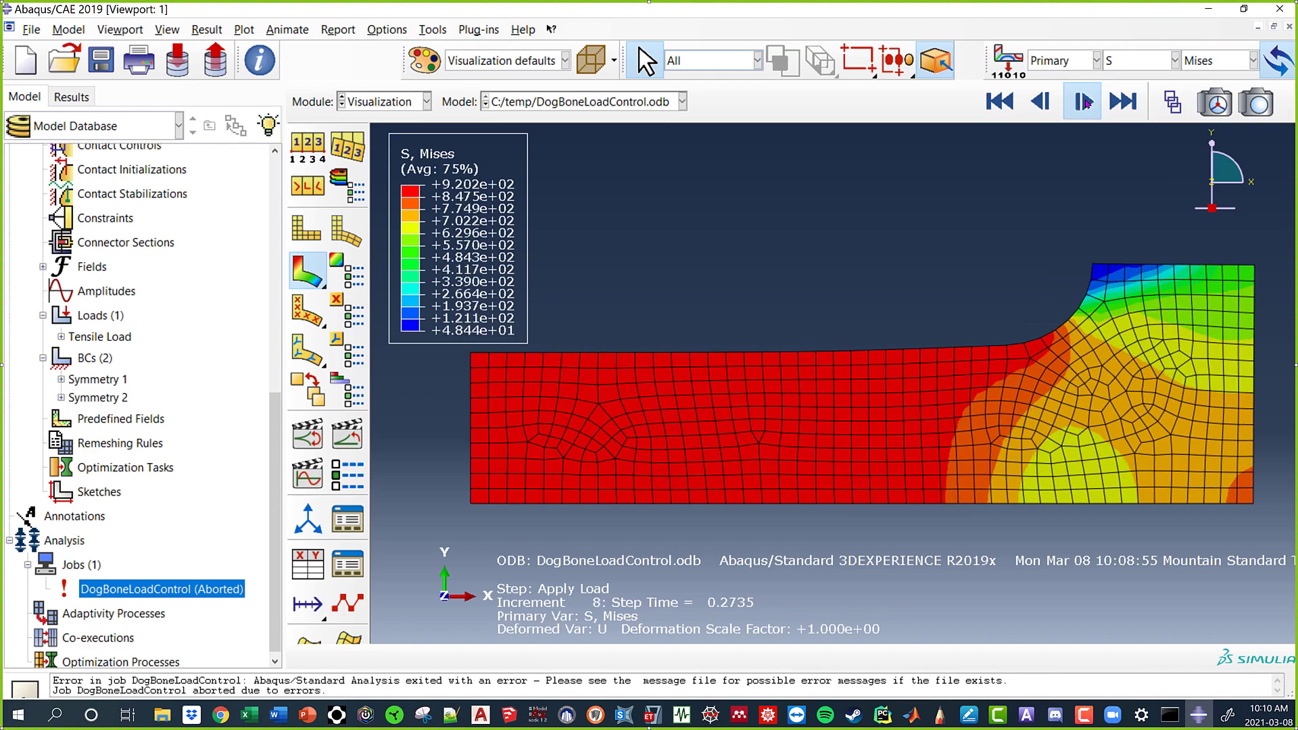
{"action": "left_click", "coordinate": [1085, 102]}
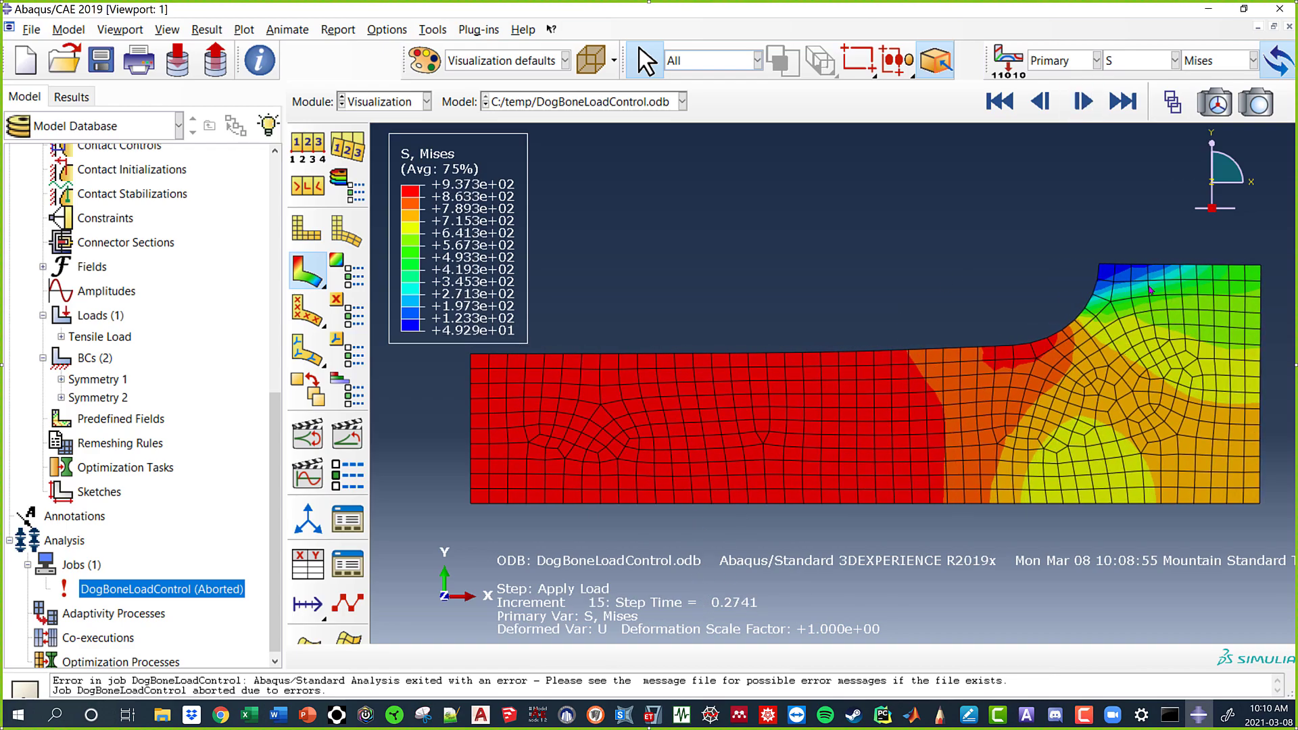
{"action": "left_click", "coordinate": [1122, 101]}
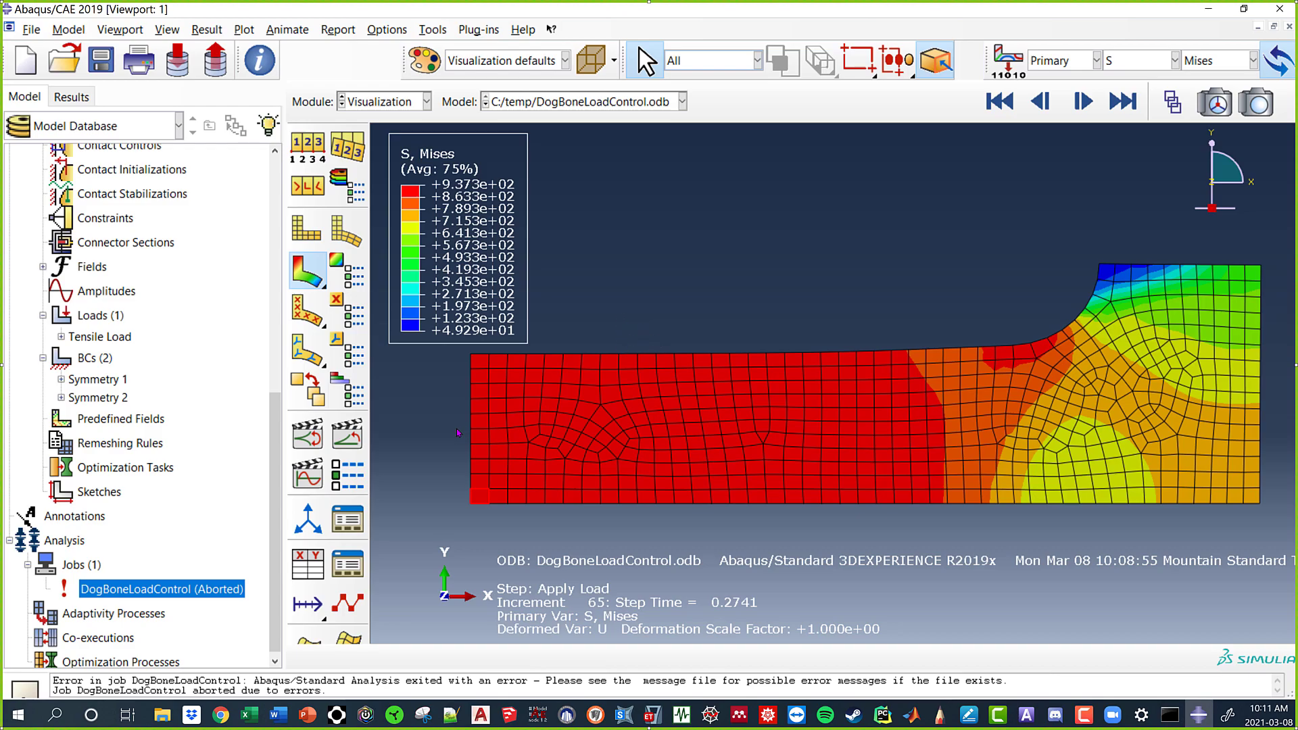
Start creating XY data with ODB field output as the source.
{"action": "left_click", "coordinate": [308, 566]}
{"action": "left_click_drag", "start_coordinate": [1034, 215], "coordinate": [338, 215]}
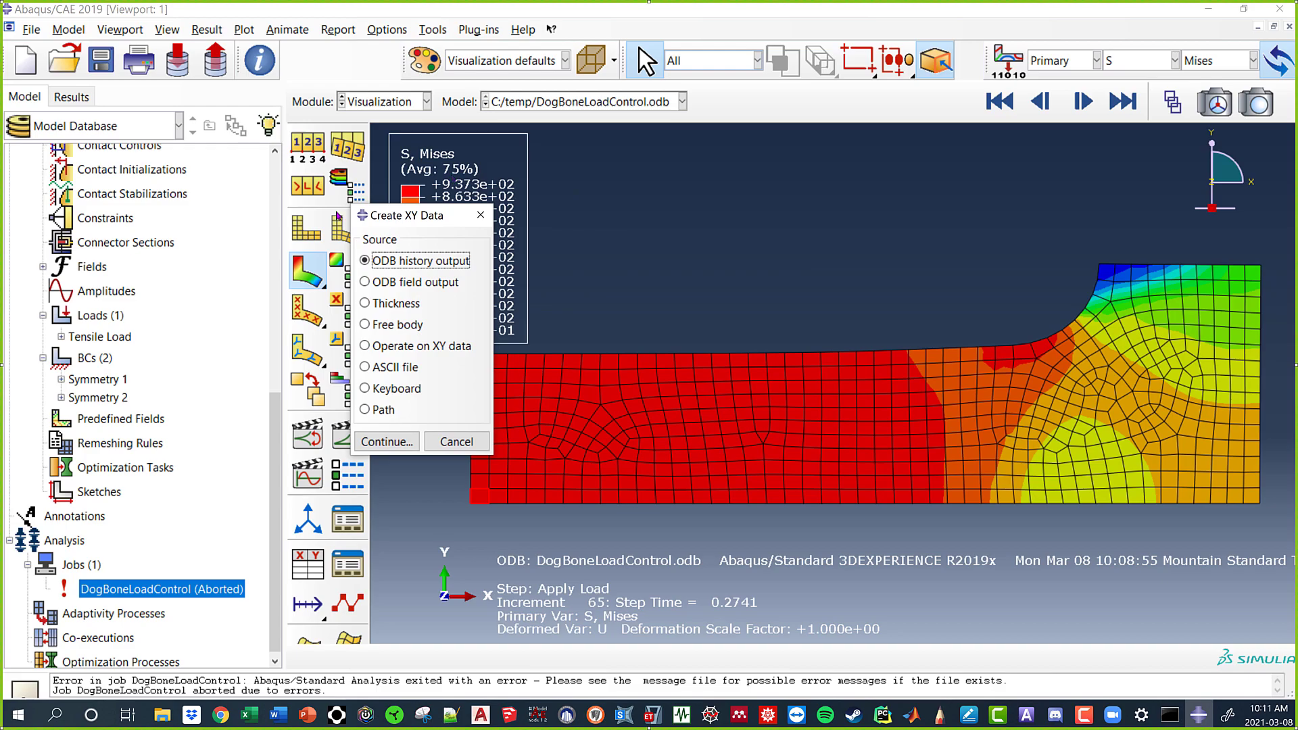
{"action": "left_click", "coordinate": [413, 281]}
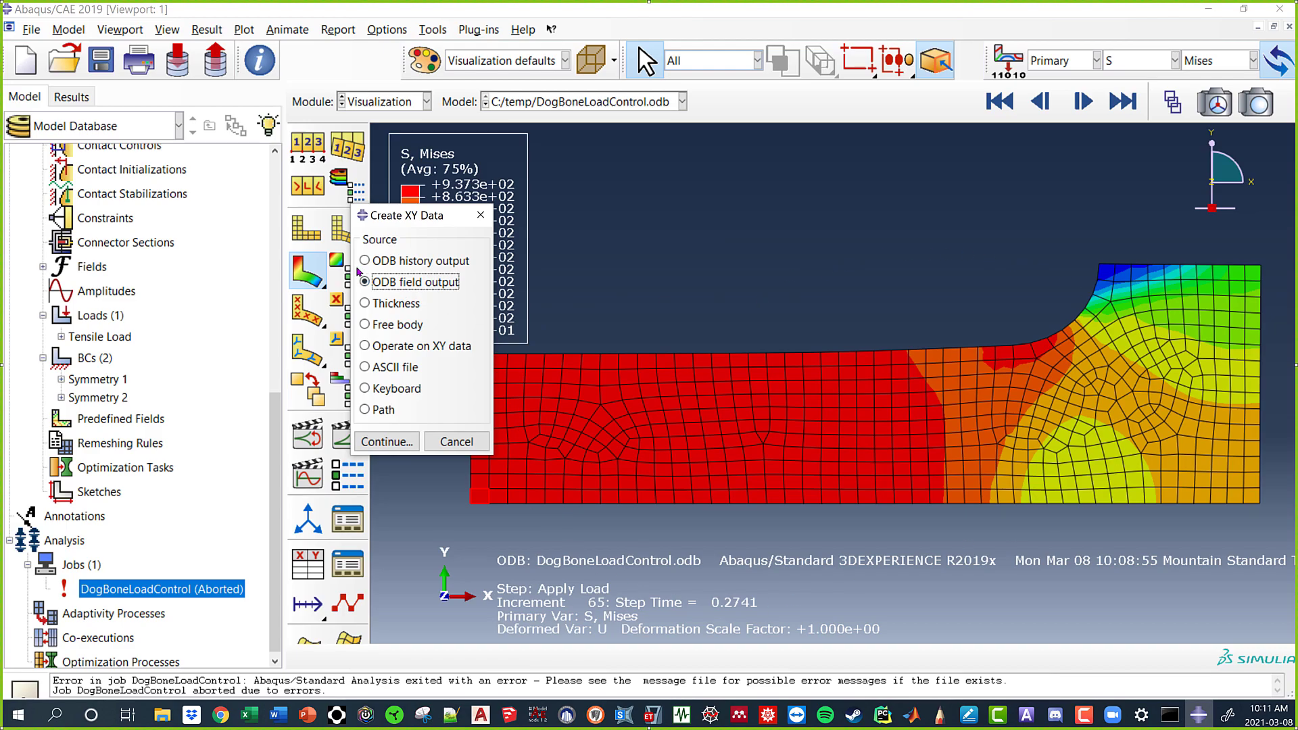
{"action": "left_click", "coordinate": [388, 441]}
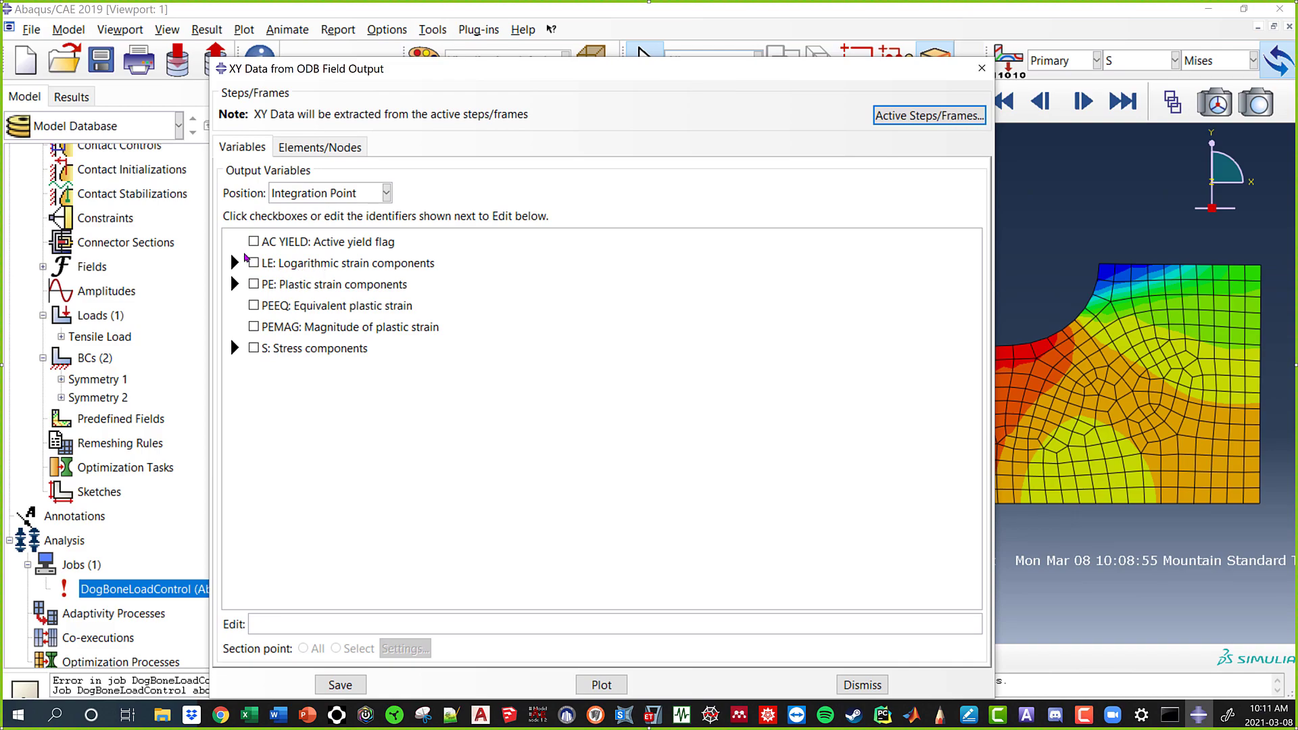
Choose the Mises and S11 stress components and the LE11 logarithmic strain component as the XY data output variables.
{"action": "left_click", "coordinate": [234, 348]}
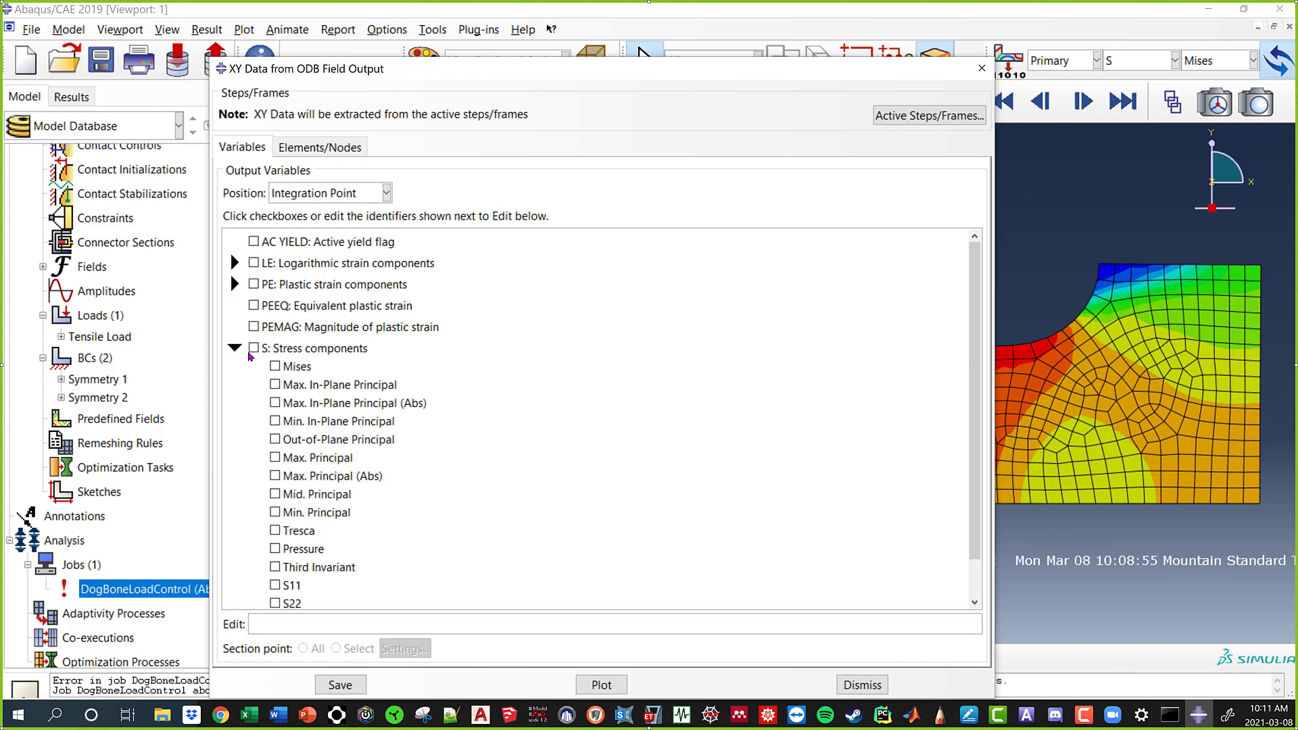
{"action": "left_click", "coordinate": [275, 367]}
{"action": "scroll", "coordinate": [423, 435], "scroll_direction": "down", "scroll_amount": 2}
{"action": "left_click", "coordinate": [276, 541]}
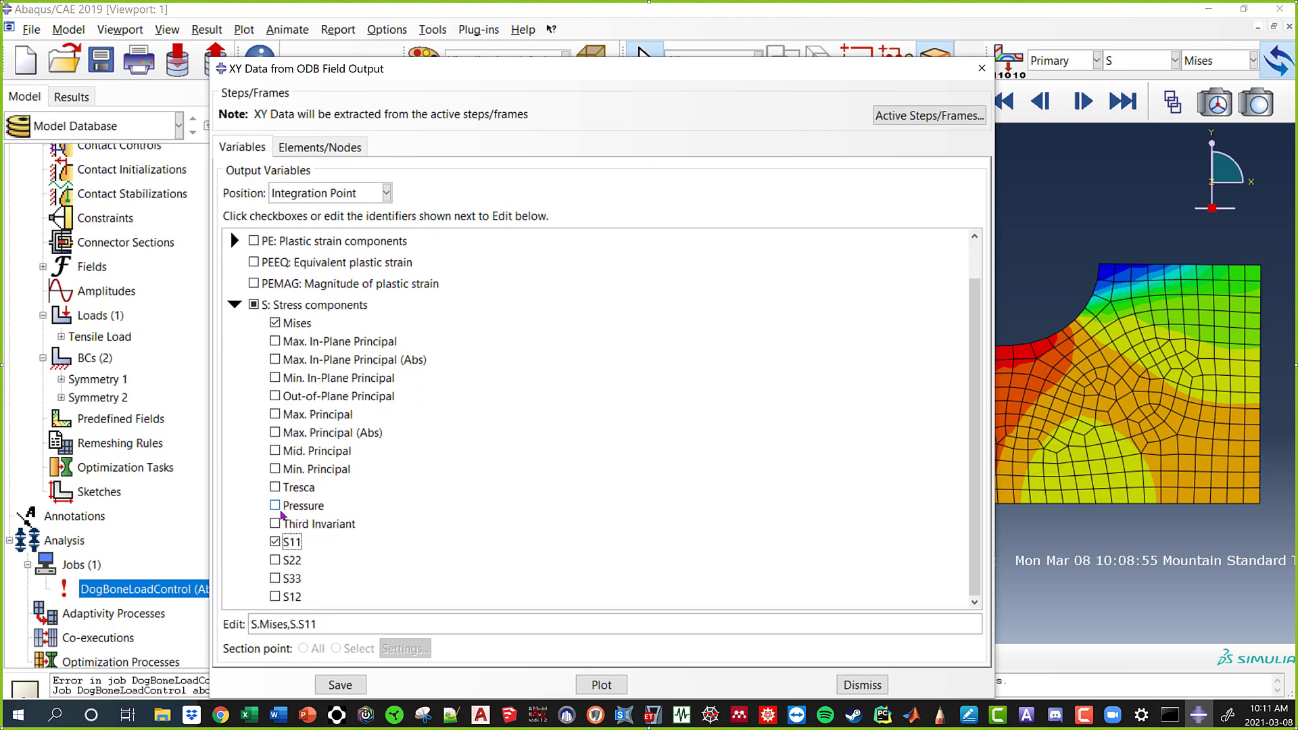
{"action": "scroll", "coordinate": [337, 477], "scroll_direction": "up", "scroll_amount": 2}
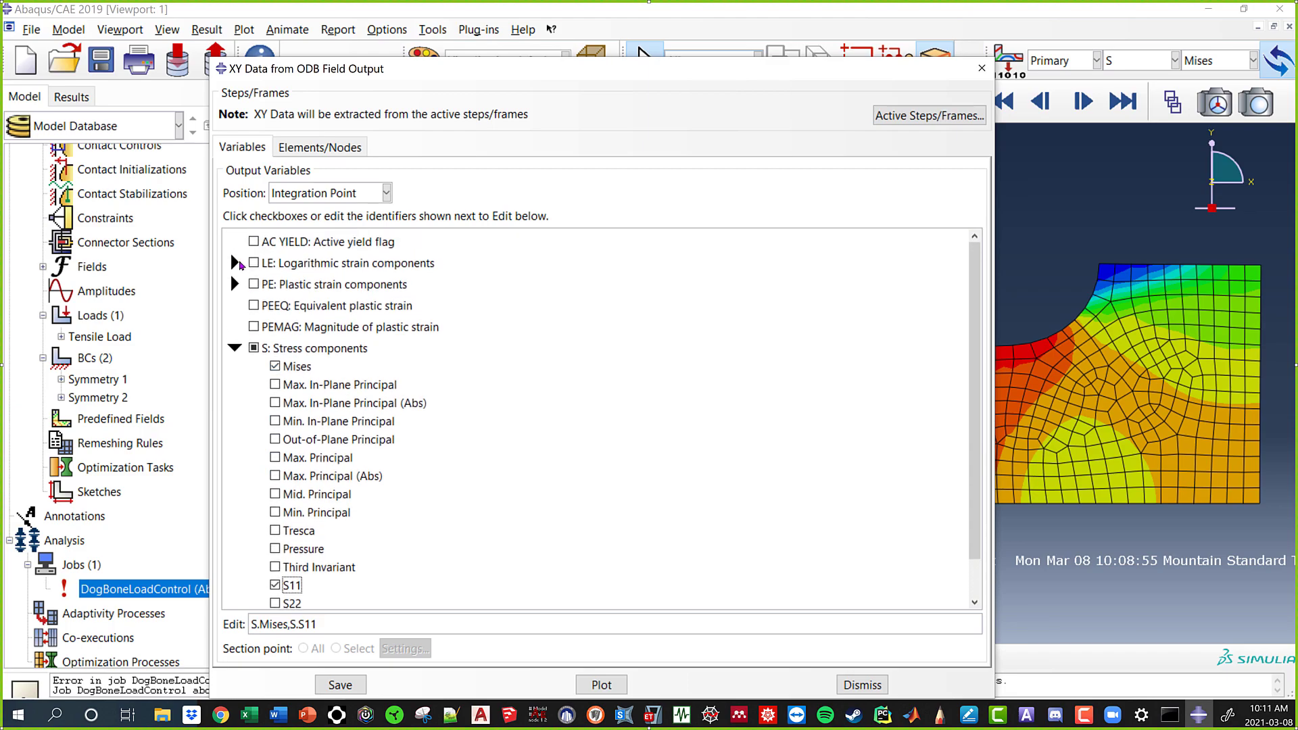
{"action": "left_click", "coordinate": [235, 264]}
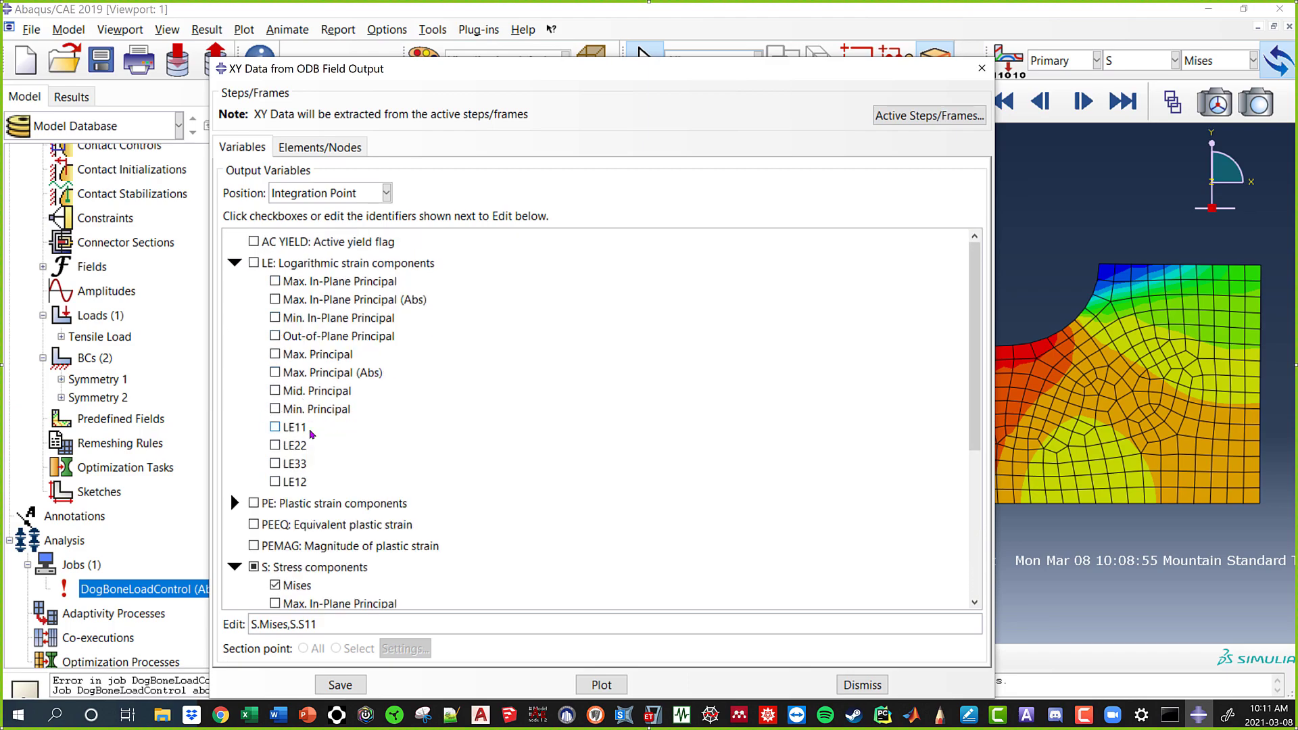
{"action": "left_click", "coordinate": [274, 427]}
{"action": "scroll", "coordinate": [443, 473], "scroll_direction": "down", "scroll_amount": 3}
{"action": "left_click_drag", "start_coordinate": [389, 622], "coordinate": [250, 623]}
Pick only the single element at the gauge section's origin corner from the viewport as the XY data source, and review the chosen variables.
{"action": "left_click", "coordinate": [328, 149]}
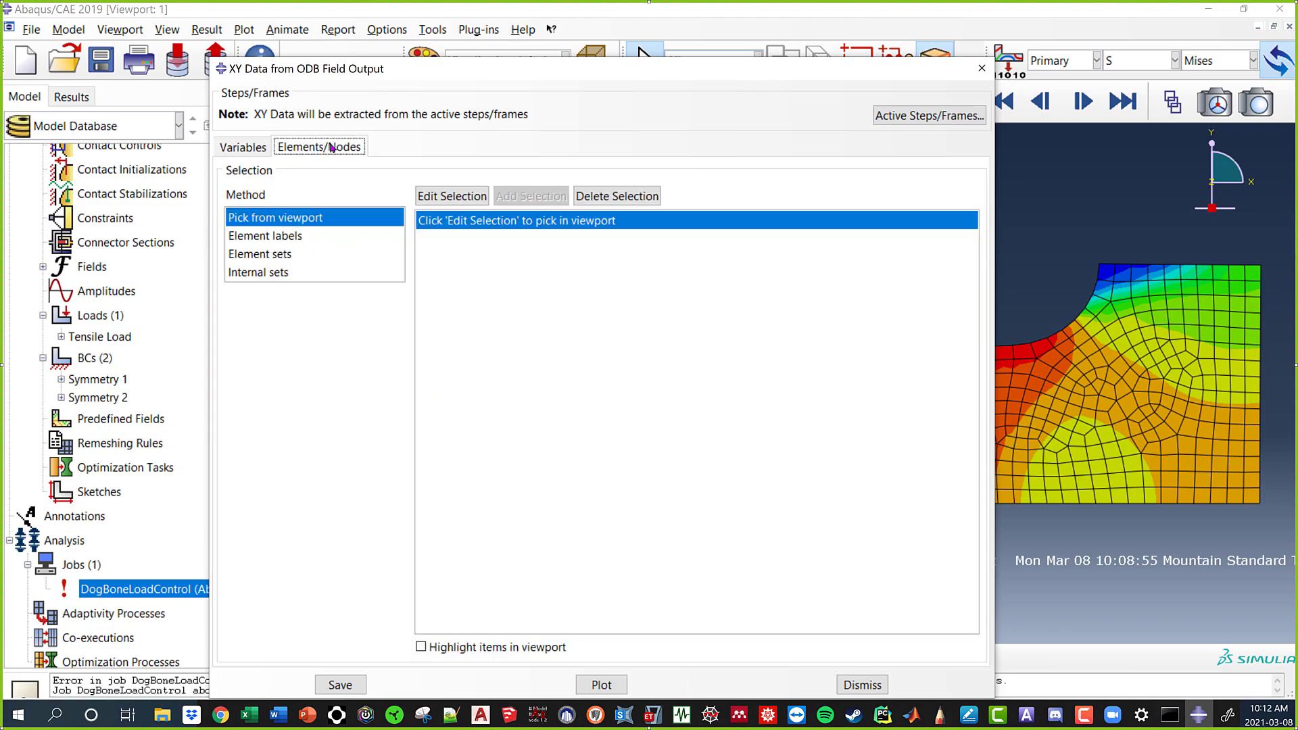
{"action": "left_click_drag", "start_coordinate": [444, 74], "coordinate": [736, 45]}
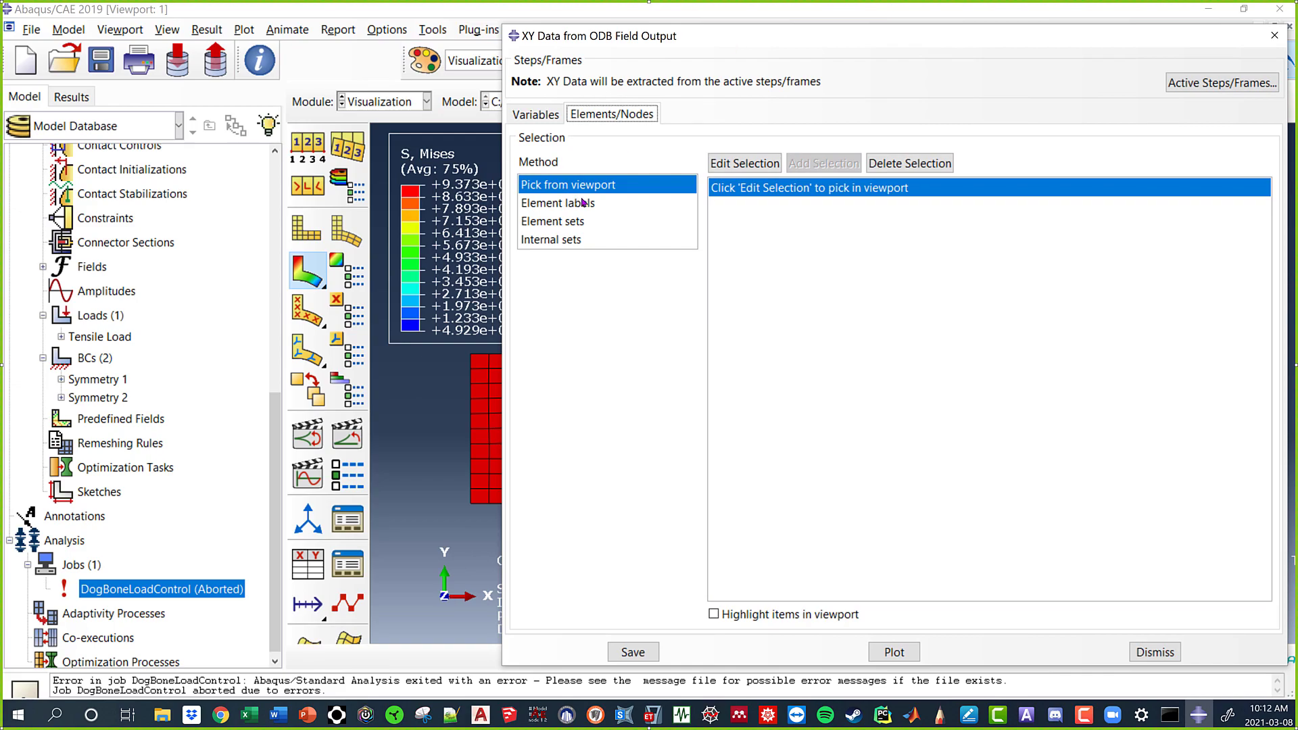
{"action": "left_click", "coordinate": [584, 227]}
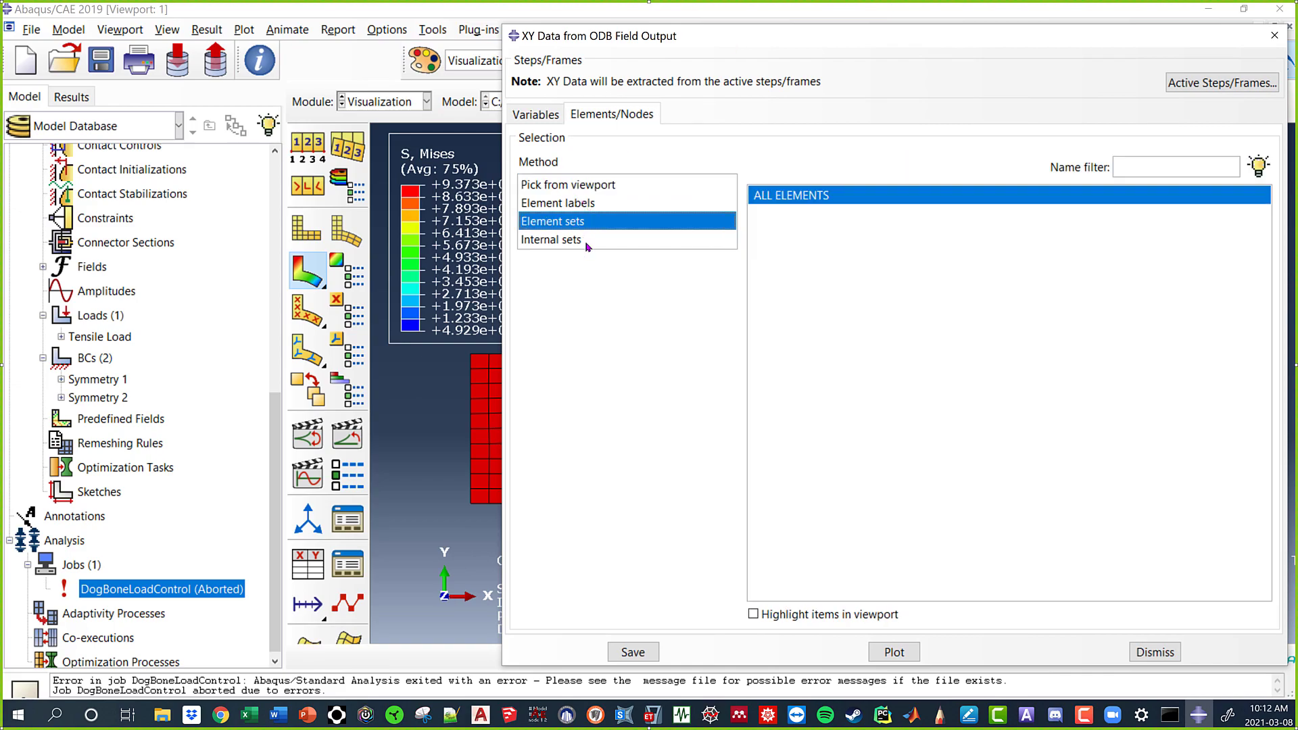
{"action": "left_click", "coordinate": [588, 187]}
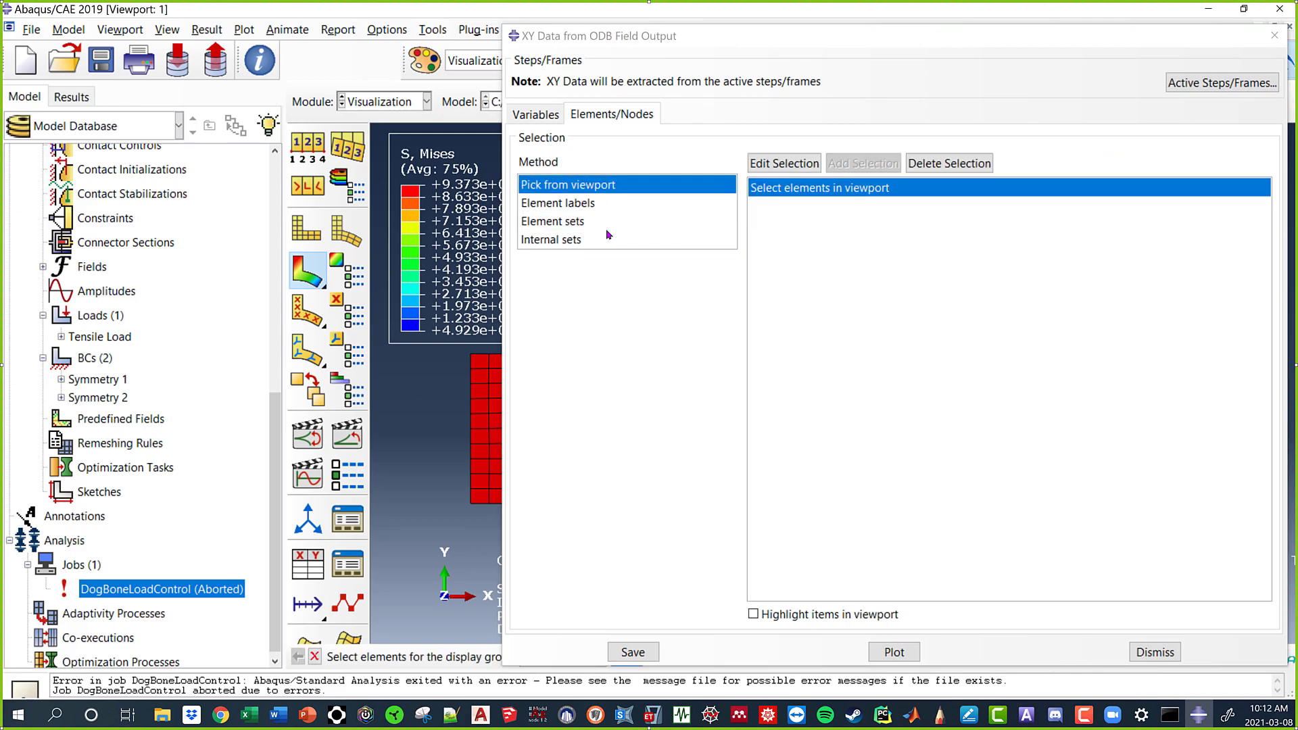
{"action": "left_click", "coordinate": [782, 171]}
{"action": "left_click_drag", "start_coordinate": [829, 42], "coordinate": [1297, 38]}
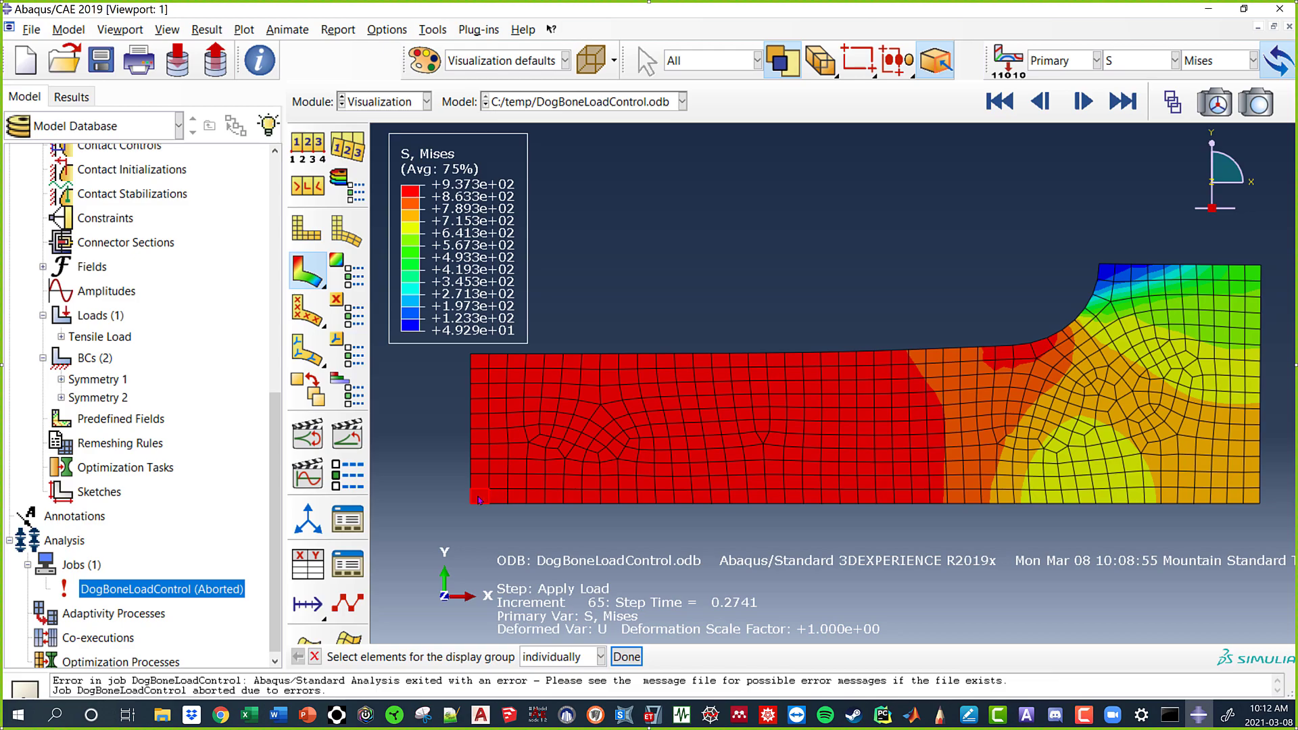
{"action": "left_click_drag", "start_coordinate": [492, 531], "coordinate": [460, 346]}
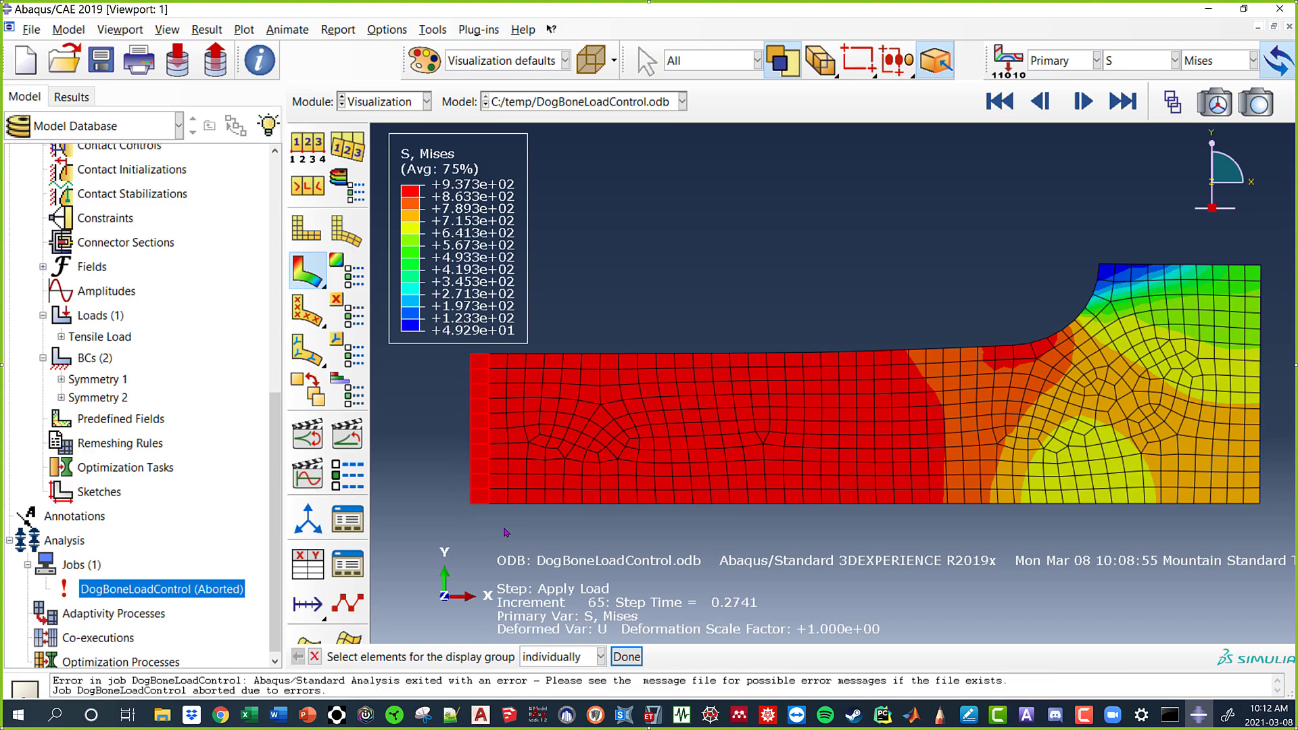
{"action": "left_click", "coordinate": [479, 527]}
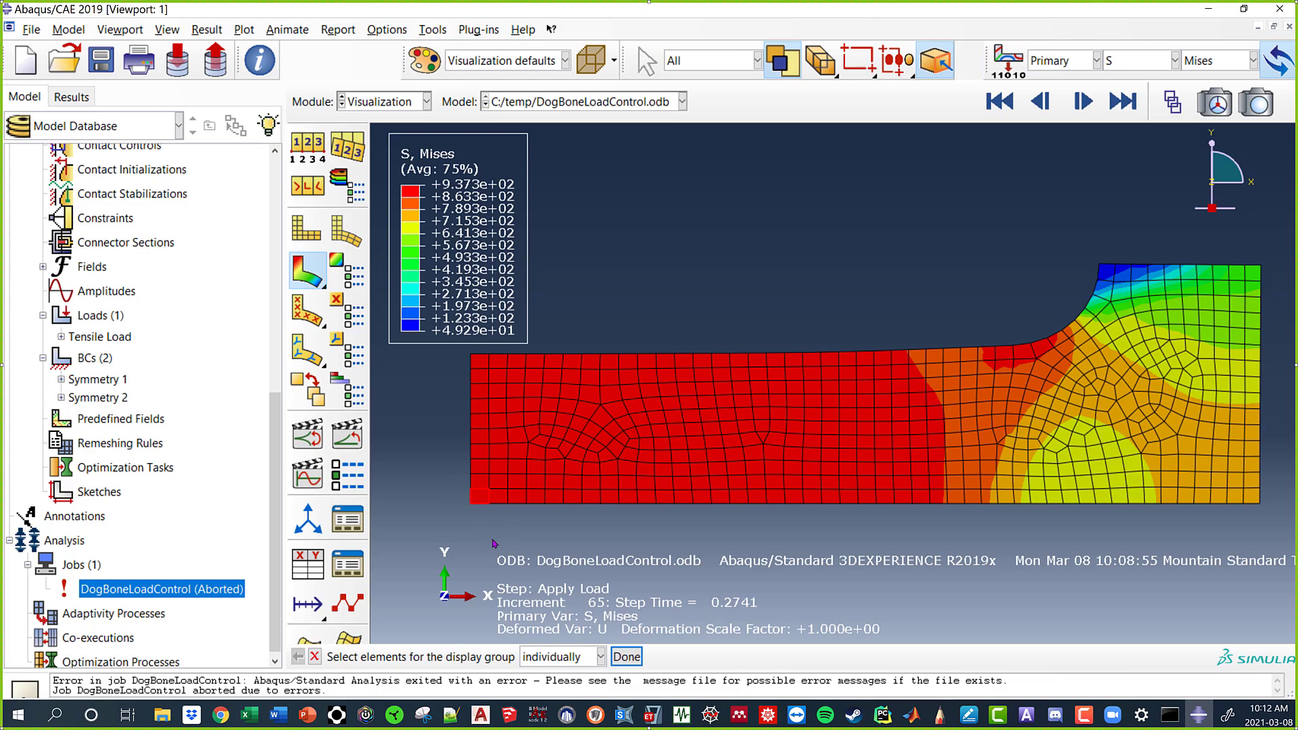
{"action": "left_click", "coordinate": [626, 656]}
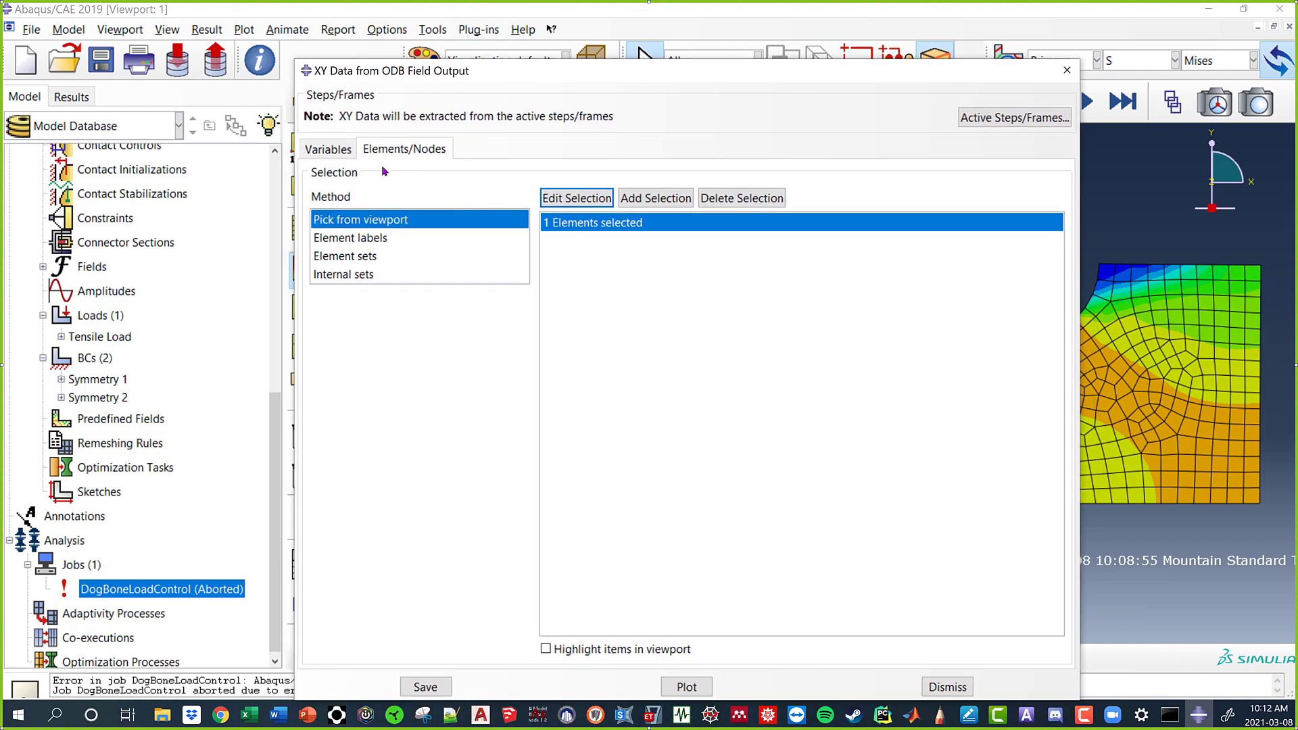
{"action": "left_click", "coordinate": [328, 149]}
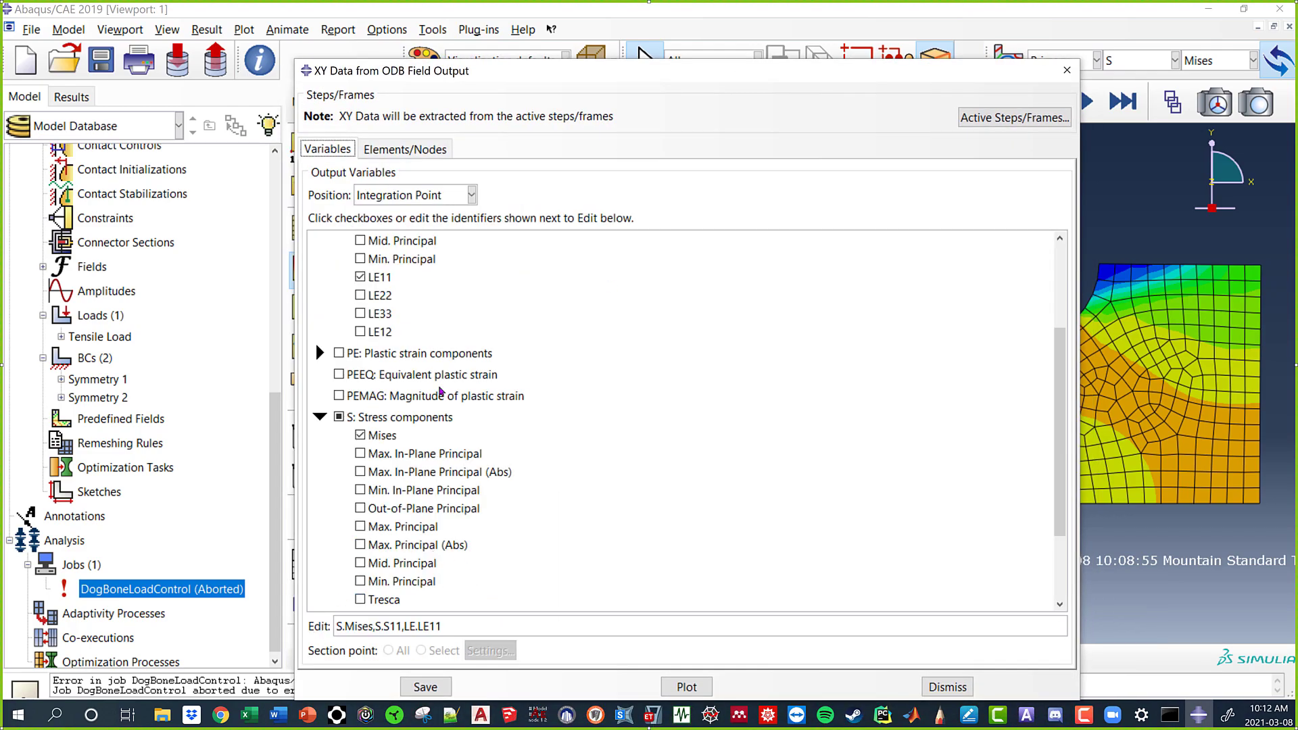
Plot the chosen stress and strain variables for the selected element and close the XY data extraction dialog.
{"action": "left_click", "coordinate": [404, 149]}
{"action": "left_click", "coordinate": [684, 687]}
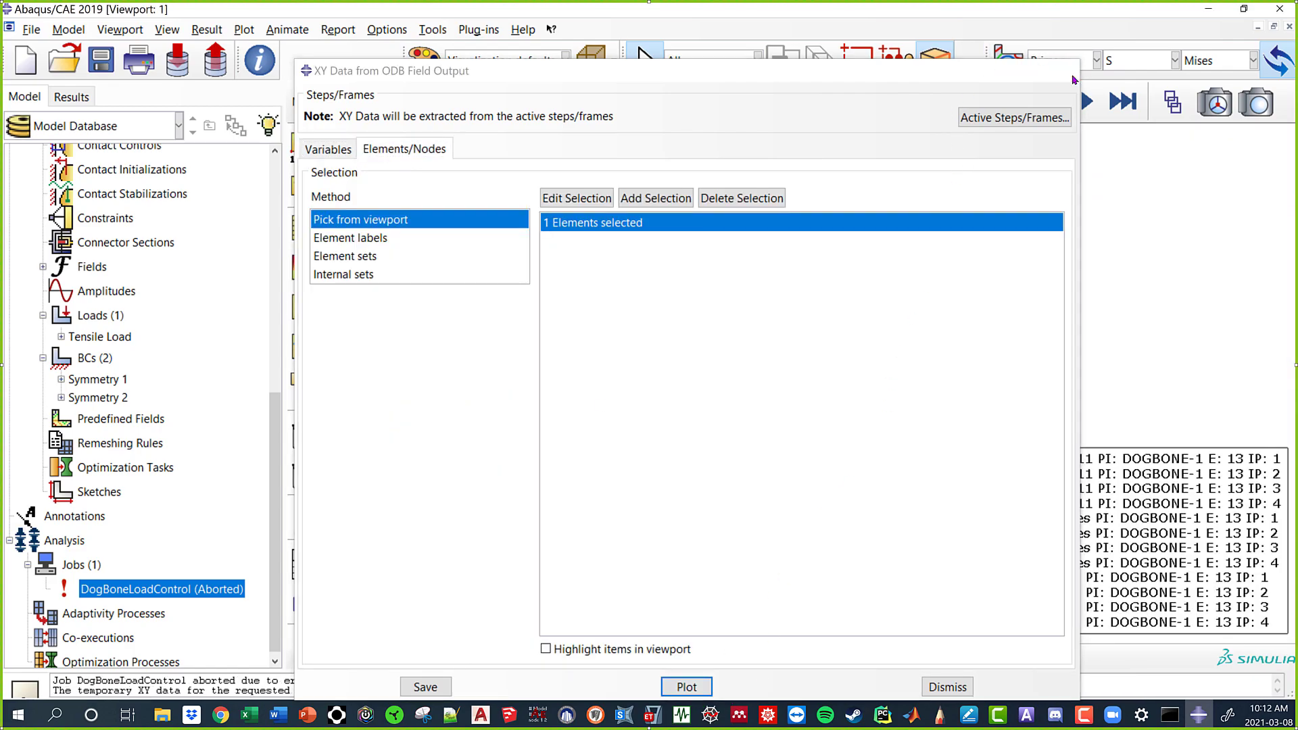
{"action": "left_click", "coordinate": [1074, 78]}
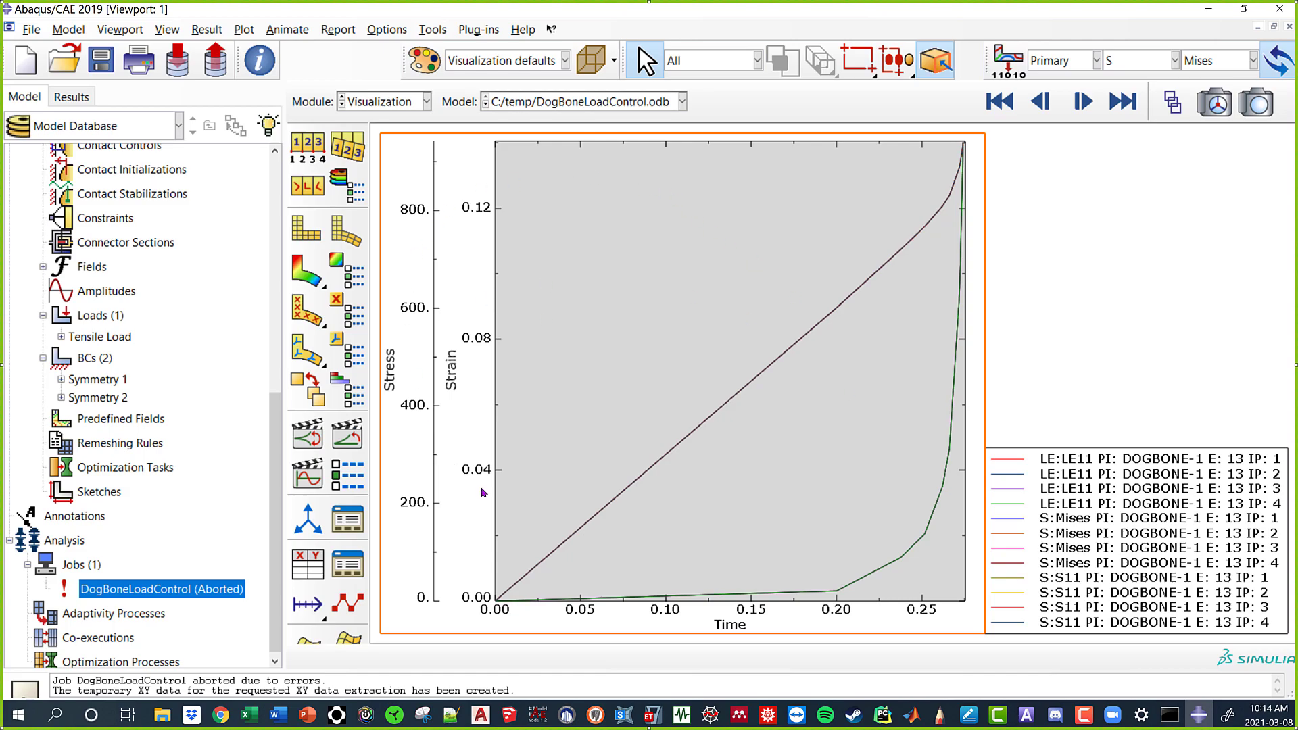
Start an XY report from the plot in the current viewport and select the first integration point's LE11, Mises and S11 curves.
{"action": "left_click", "coordinate": [337, 31]}
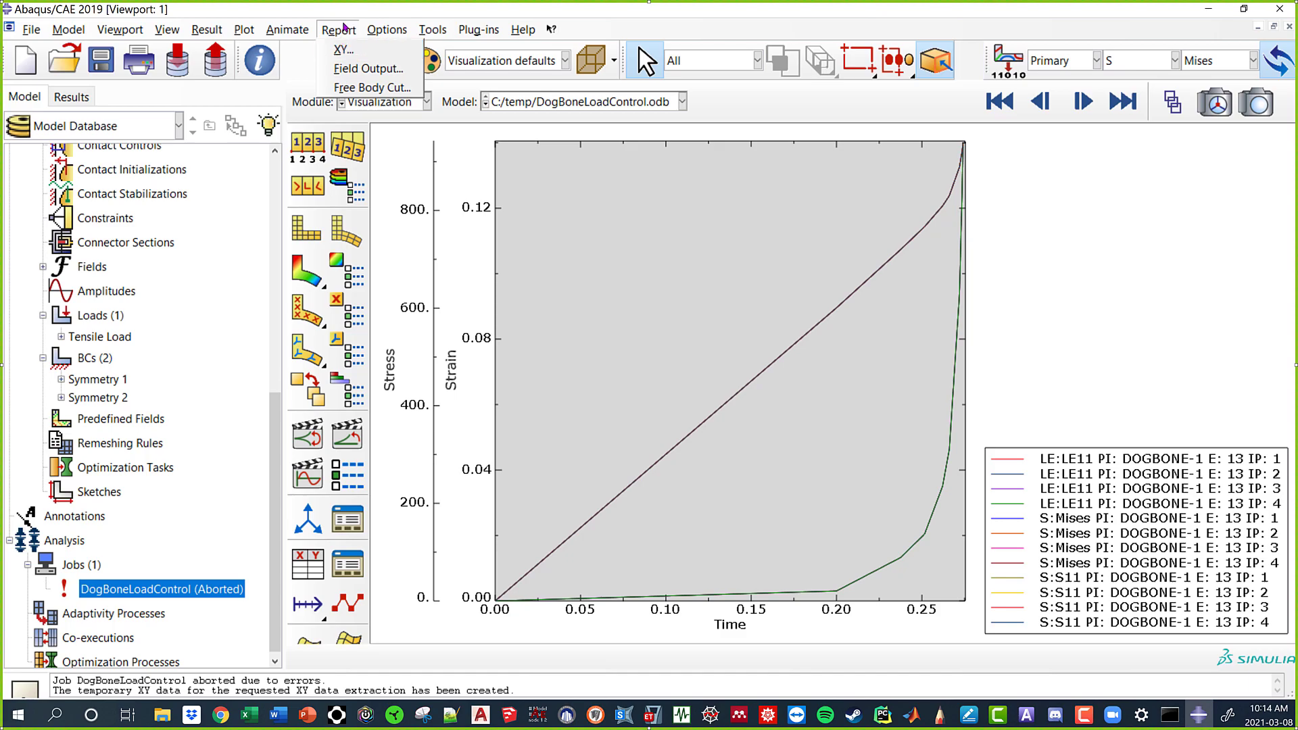
{"action": "left_click", "coordinate": [370, 52]}
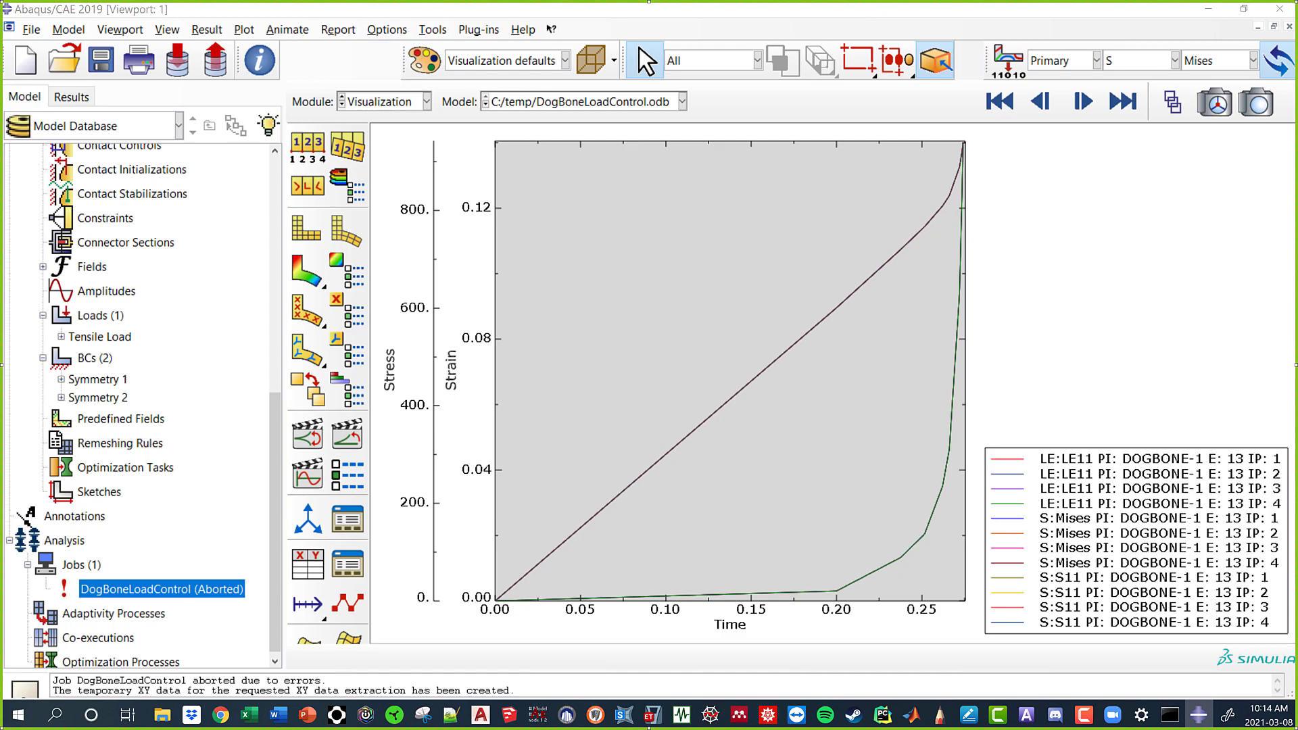
{"action": "left_click_drag", "start_coordinate": [953, 36], "coordinate": [207, 102]}
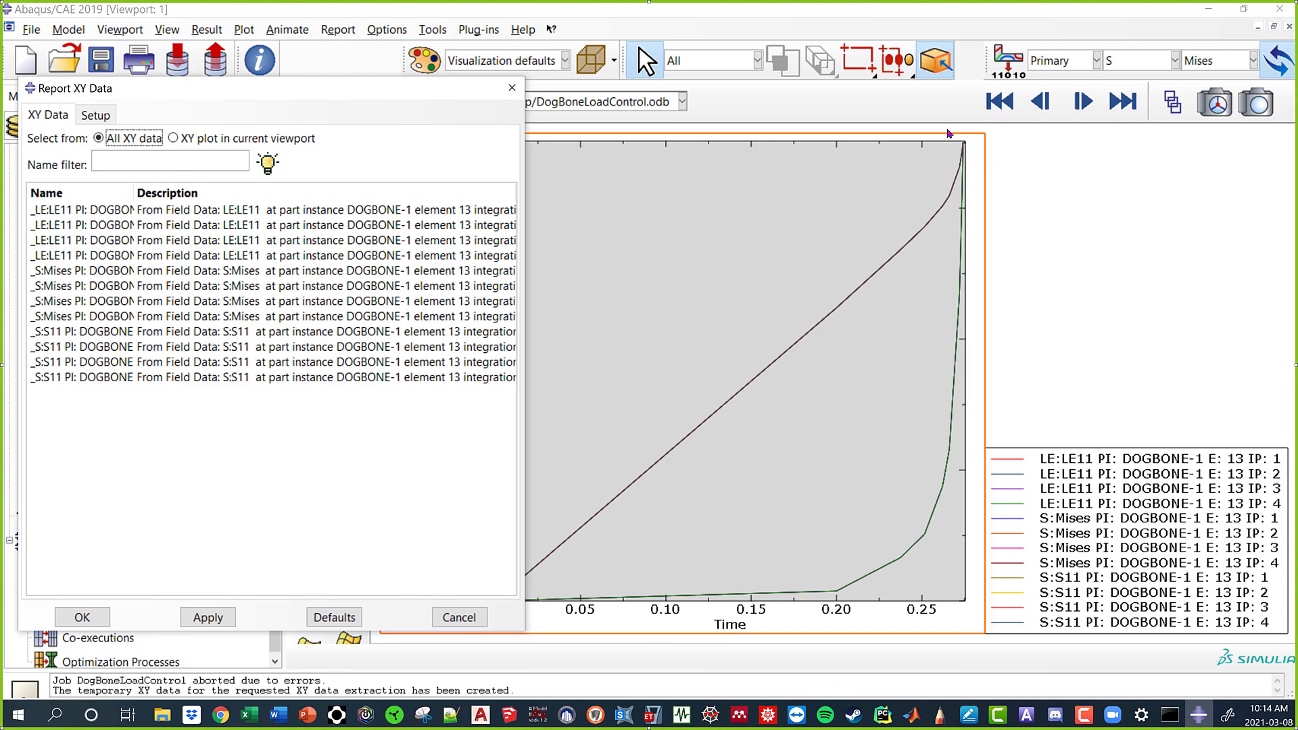
{"action": "left_click", "coordinate": [201, 141]}
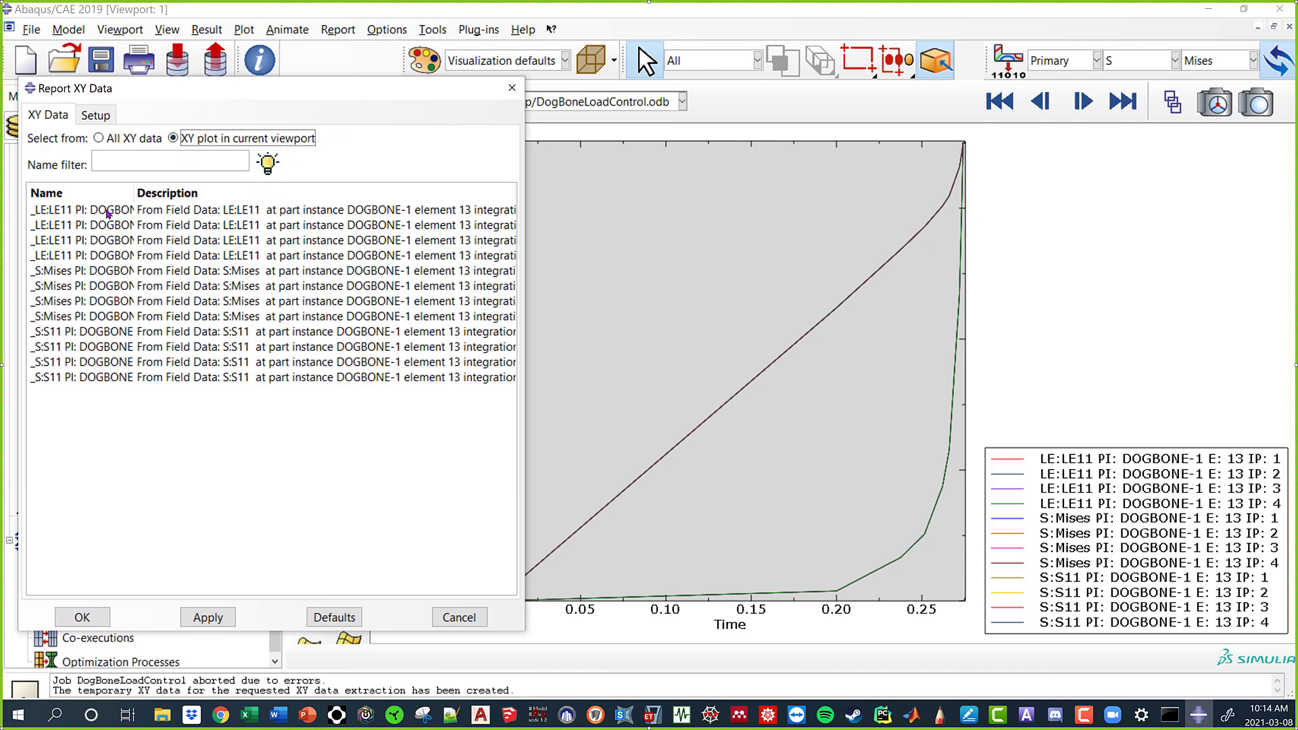
{"action": "left_click", "coordinate": [80, 214]}
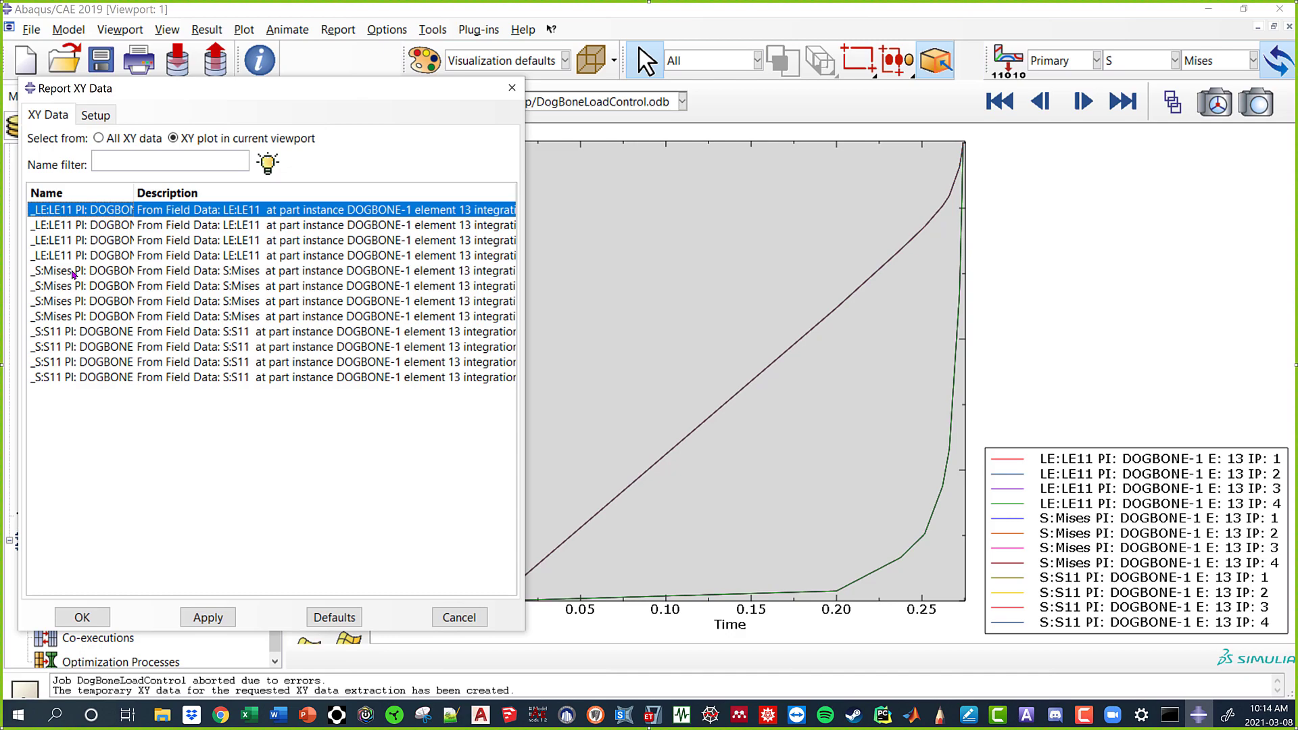
{"action": "left_click", "coordinate": [73, 272], "text": "ctrl"}
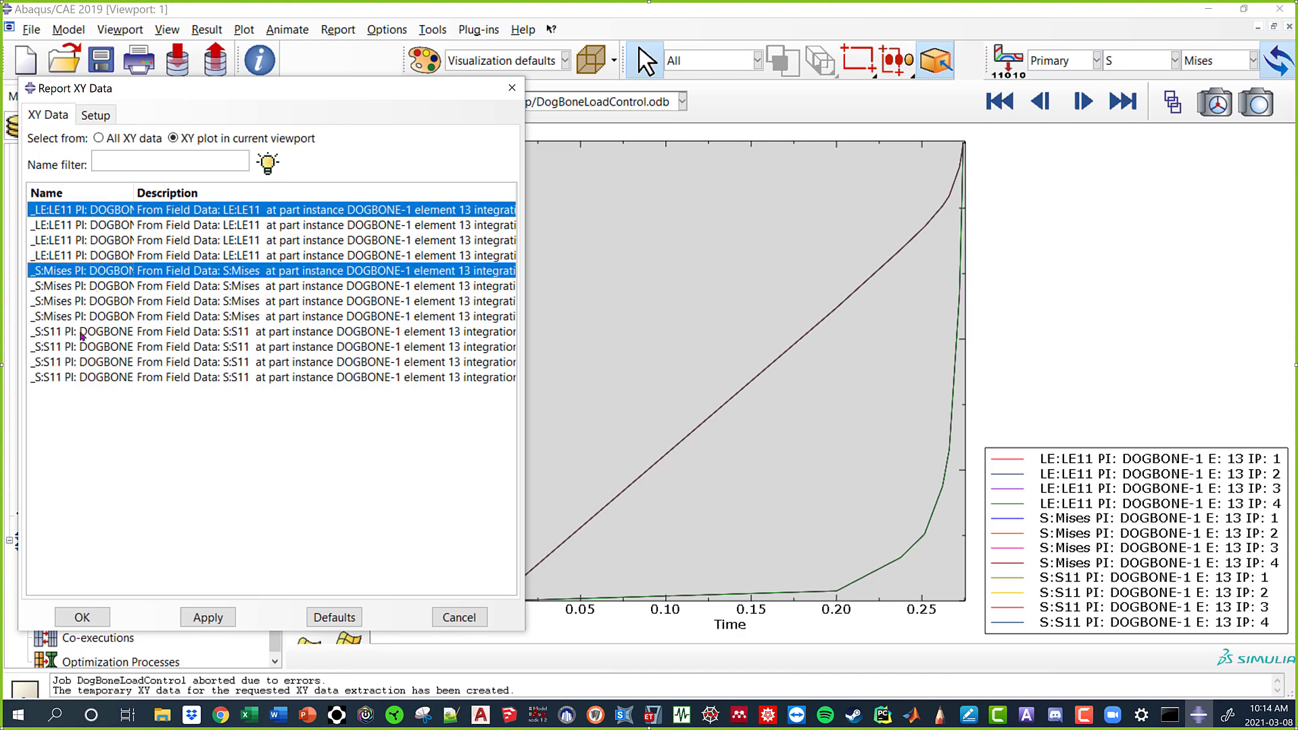
{"action": "left_click", "coordinate": [113, 332], "text": "ctrl"}
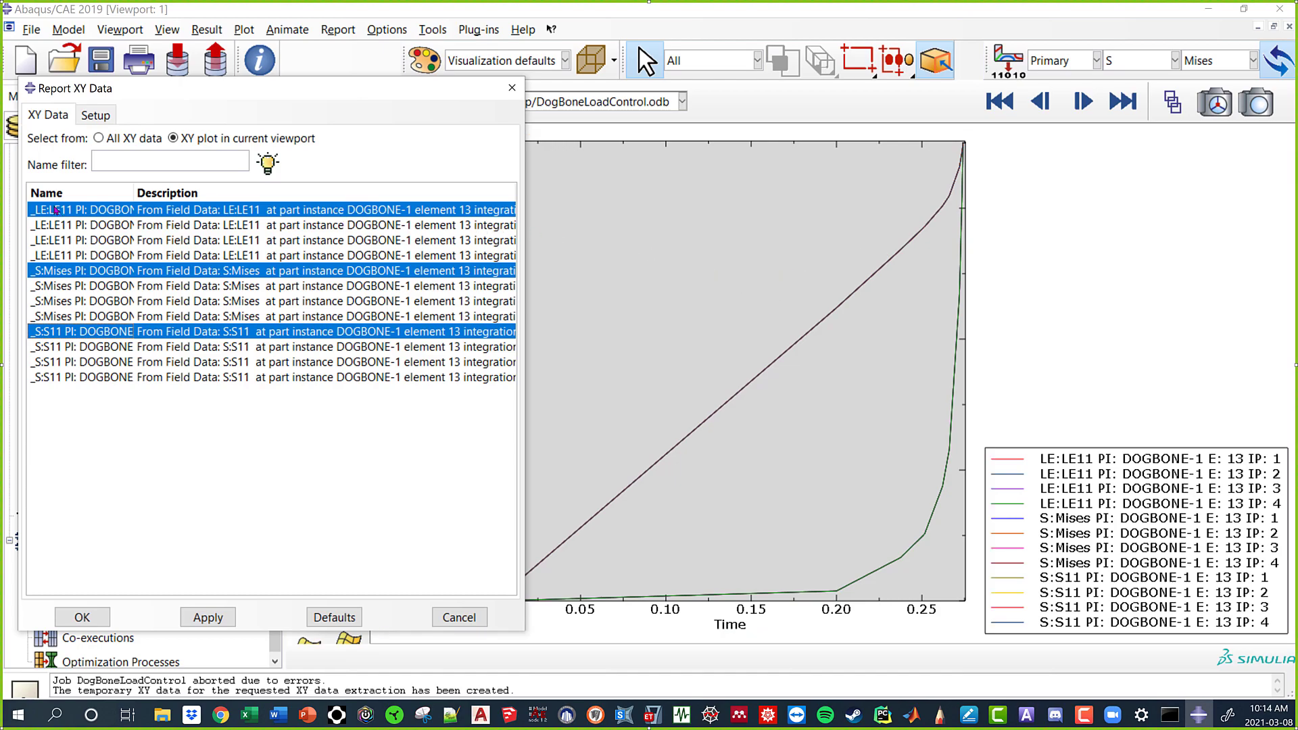
Browse to the Desktop folder of the user profile on drive C as the location for the report file.
{"action": "left_click", "coordinate": [96, 116]}
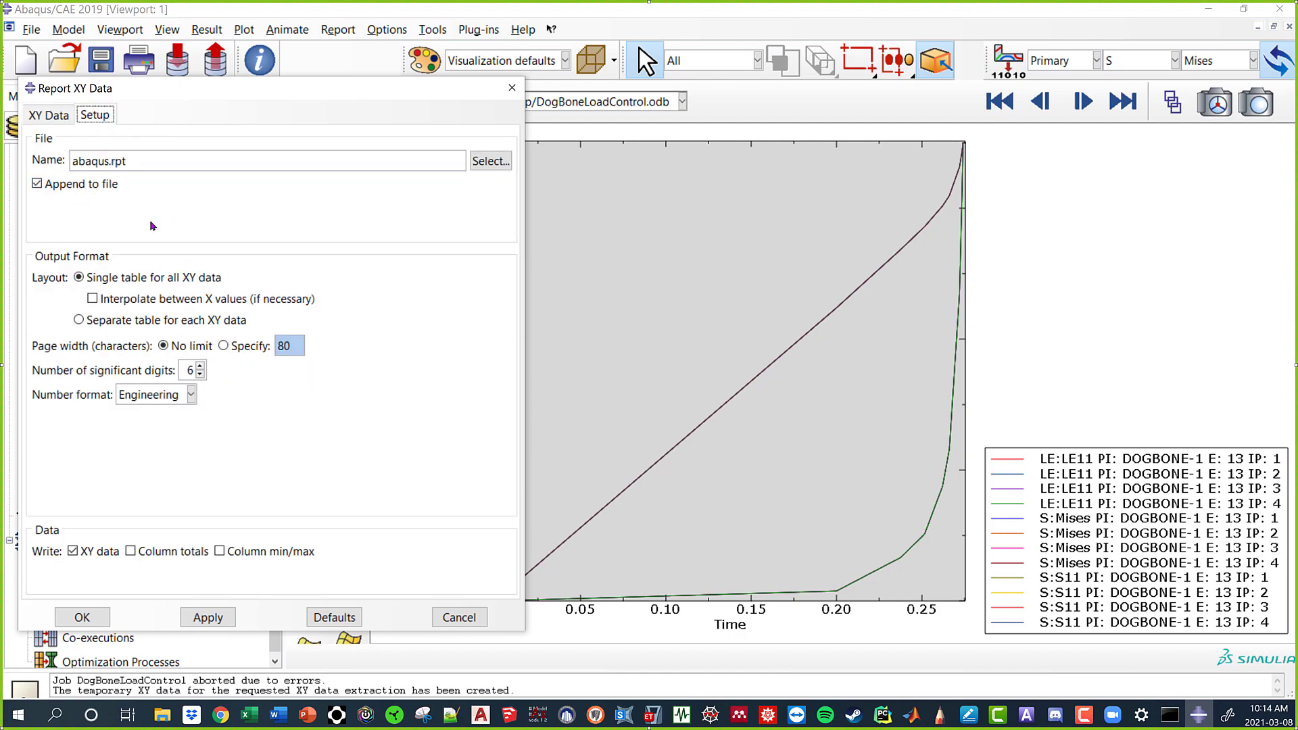
{"action": "left_click", "coordinate": [491, 161]}
{"action": "left_click_drag", "start_coordinate": [309, 240], "coordinate": [608, 175]}
{"action": "left_click", "coordinate": [518, 197]}
{"action": "left_click", "coordinate": [486, 221]}
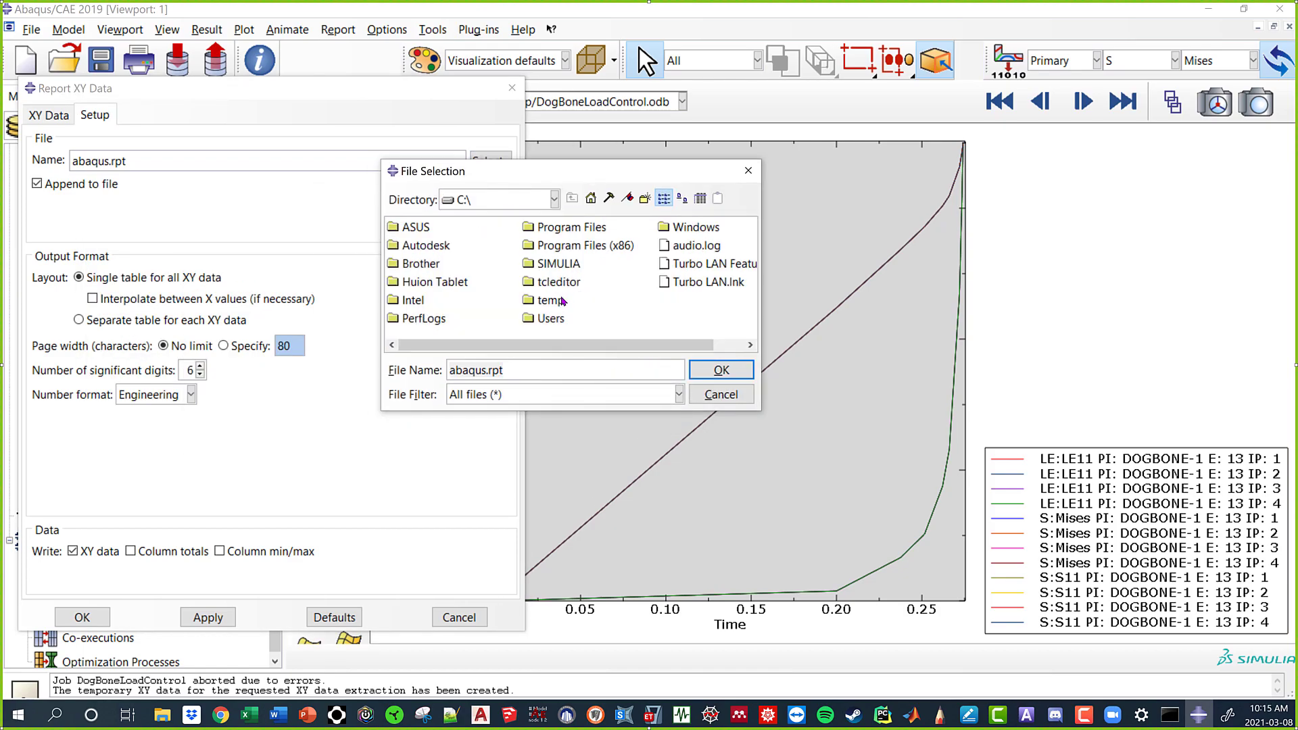
{"action": "double_click", "coordinate": [551, 319]}
{"action": "double_click", "coordinate": [420, 245]}
{"action": "left_click_drag", "start_coordinate": [452, 344], "coordinate": [503, 346]}
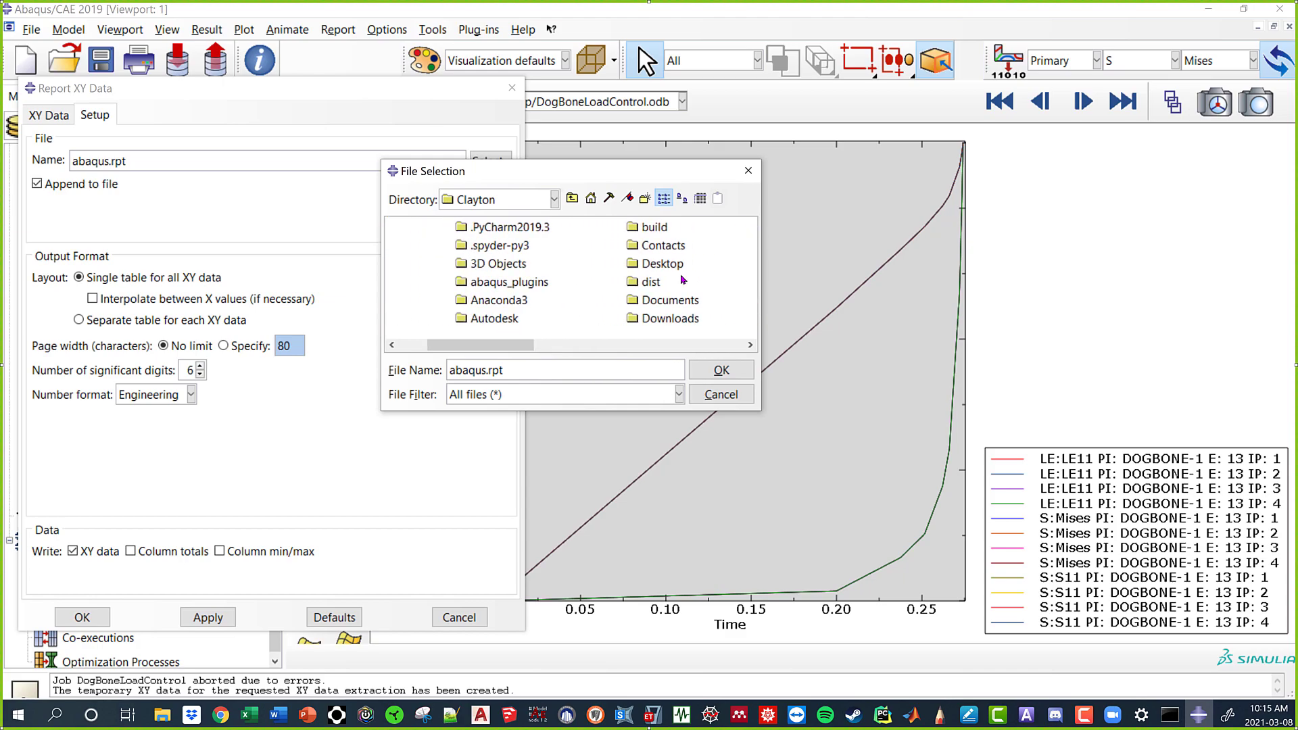
{"action": "double_click", "coordinate": [662, 264]}
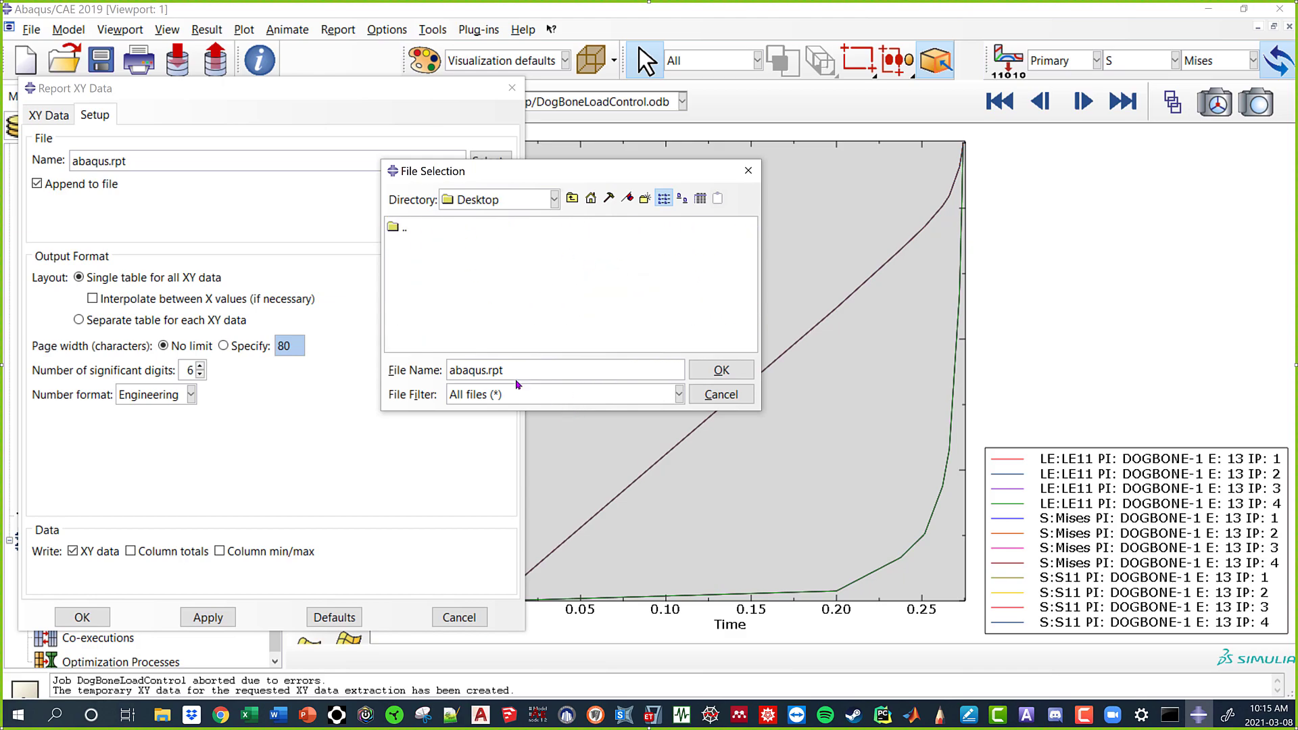
Name the report file ABAQUSData and write the XY report.
{"action": "double_click", "coordinate": [481, 370]}
{"action": "type", "text": "ABAQUSData"}
{"action": "left_click", "coordinate": [721, 371]}
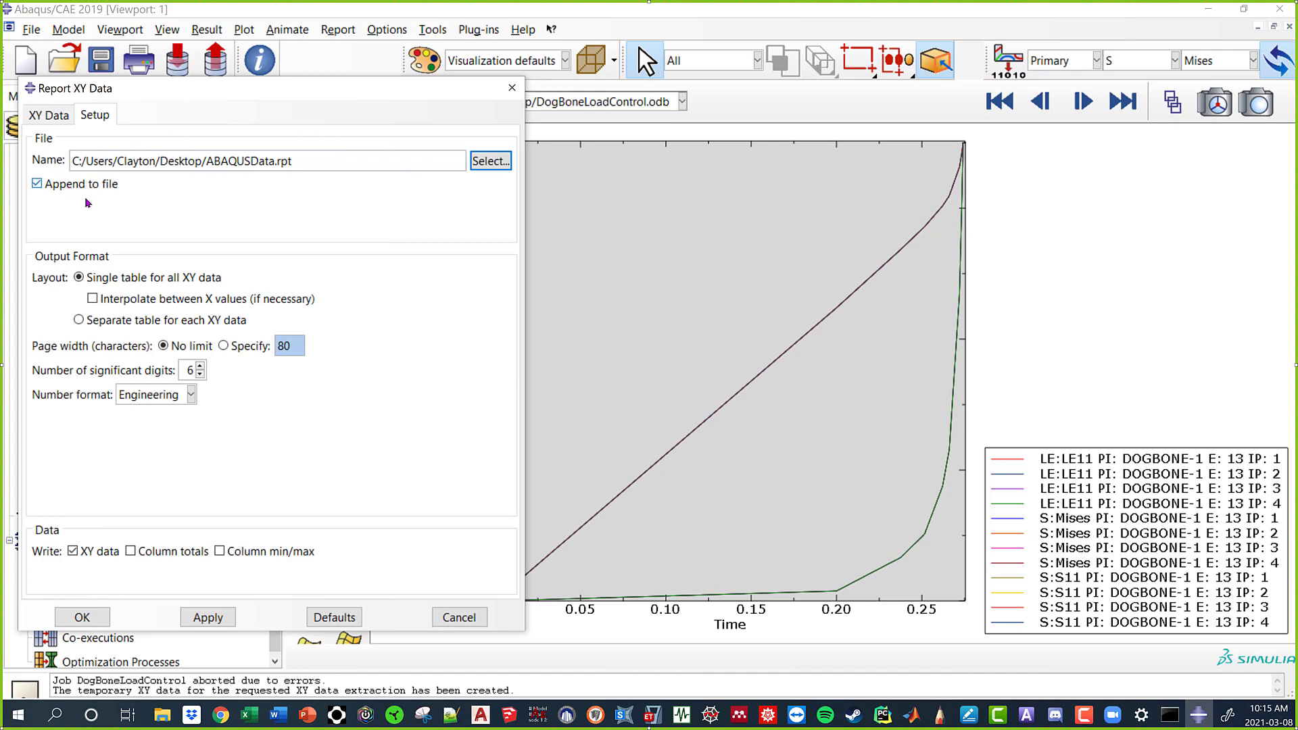
{"action": "left_click", "coordinate": [82, 618]}
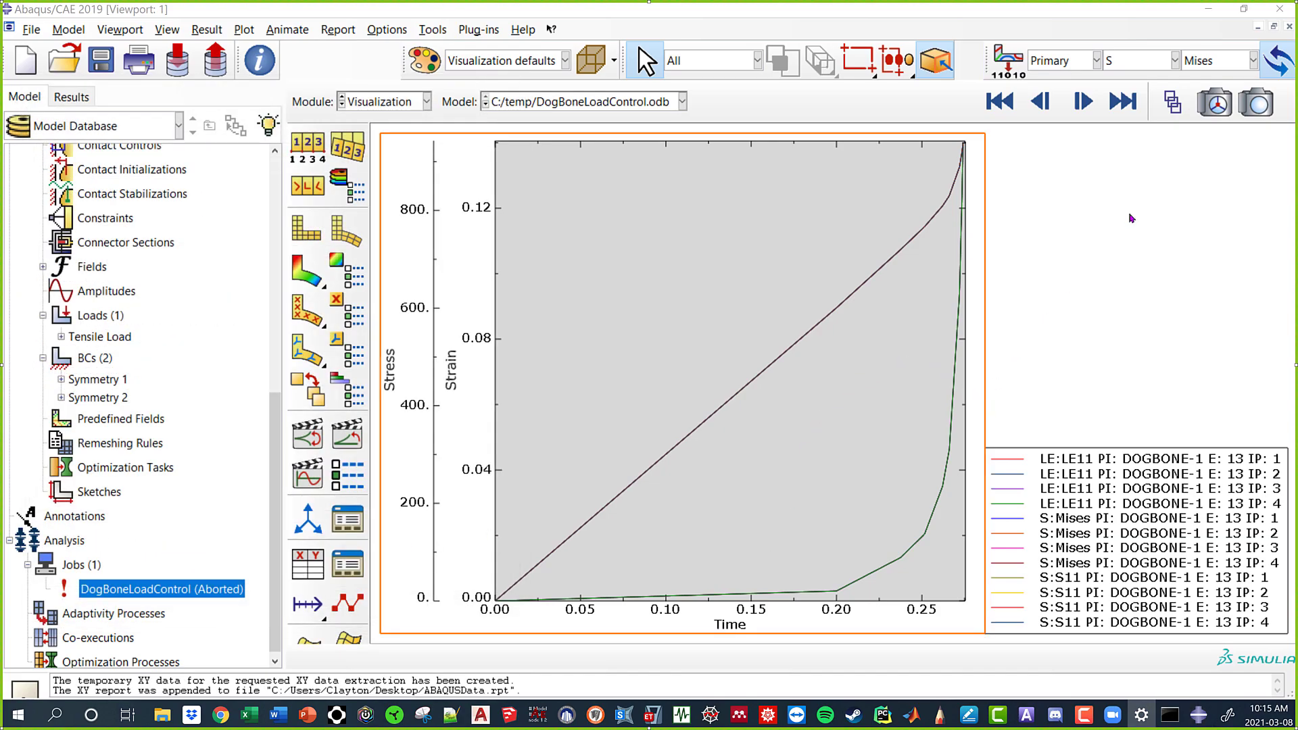
Minimise Abaqus to reach the report file on the desktop, and switch to Excel with a blank workbook.
{"action": "left_click", "coordinate": [1207, 14]}
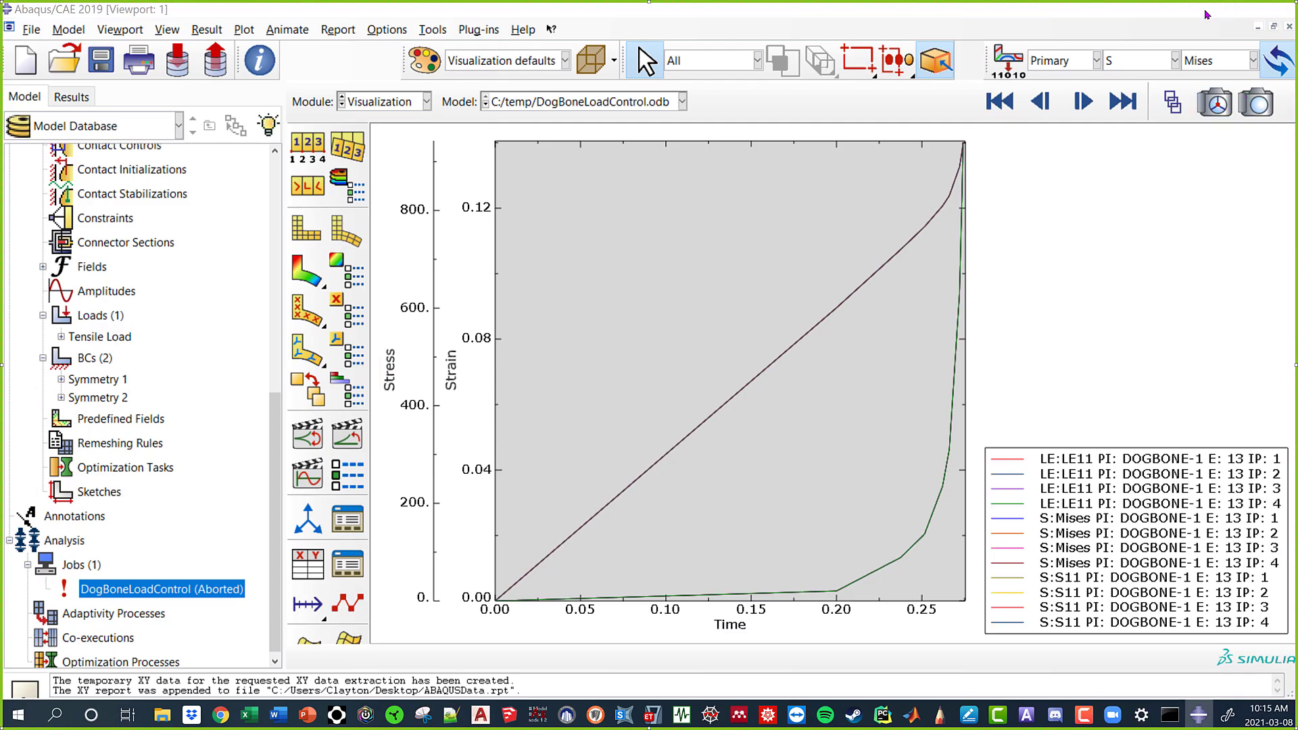
{"action": "left_click_drag", "start_coordinate": [1149, 90], "coordinate": [45, 35]}
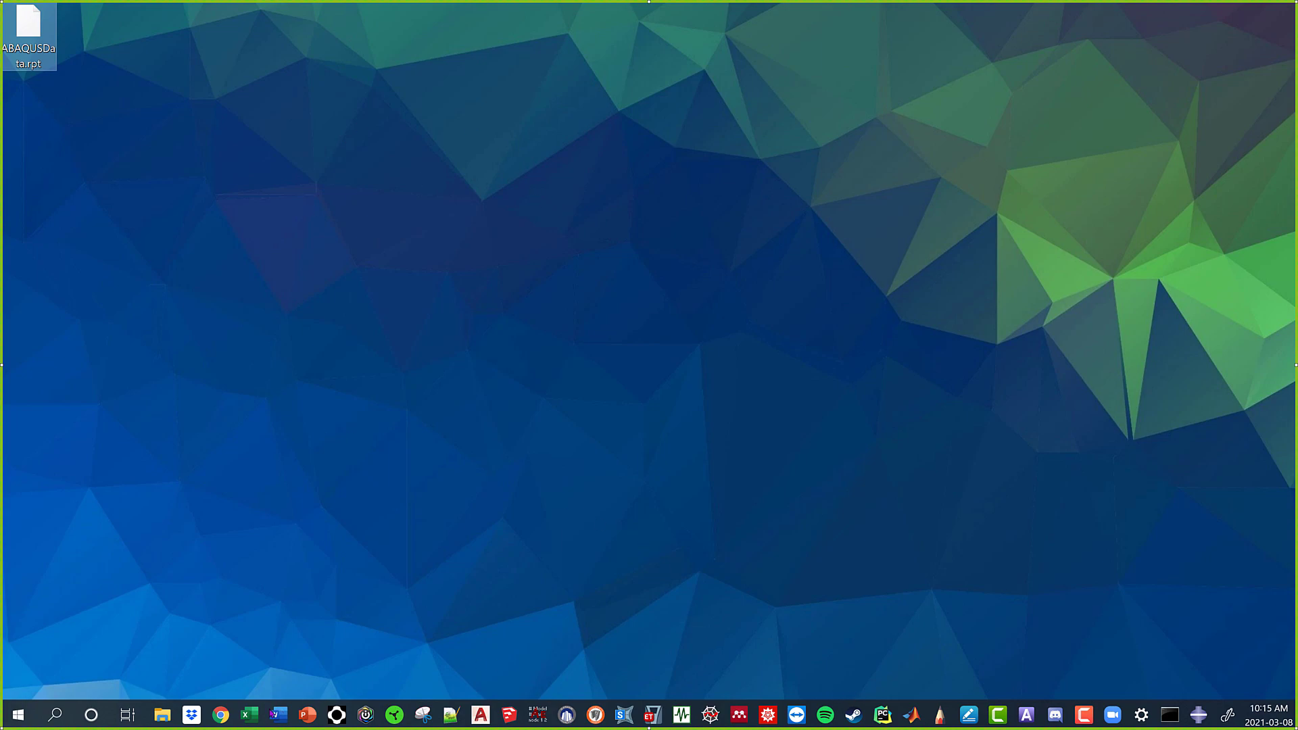
{"action": "right_click", "coordinate": [249, 715]}
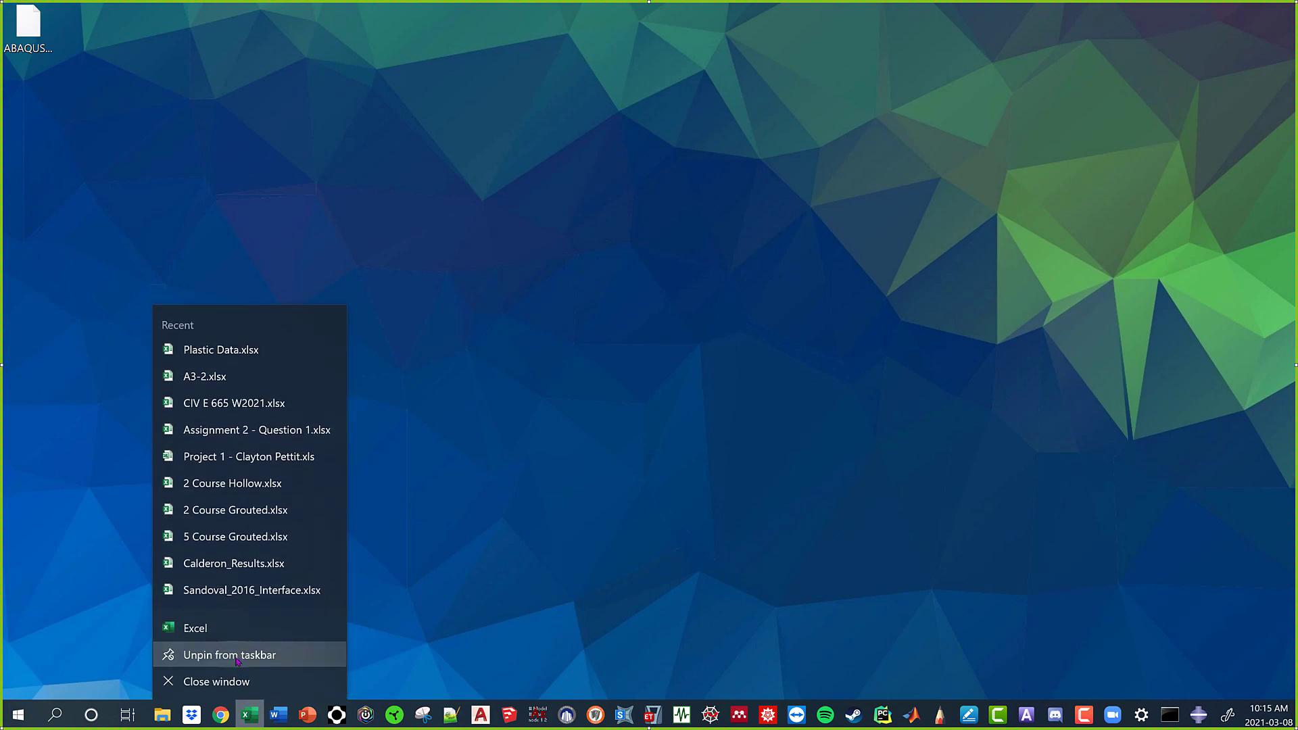
{"action": "left_click", "coordinate": [872, 368]}
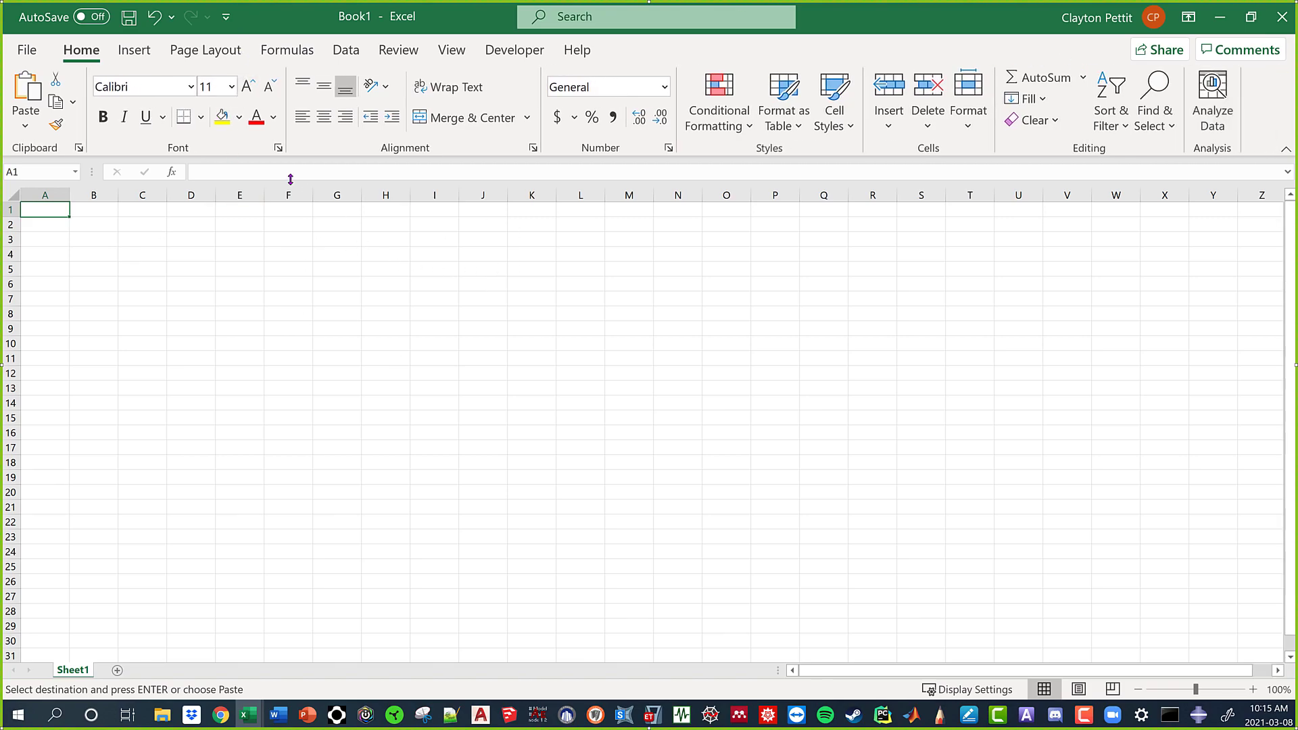
Open ABAQUSData.rpt from the Desktop with the file filter set to All Files.
{"action": "left_click", "coordinate": [27, 50]}
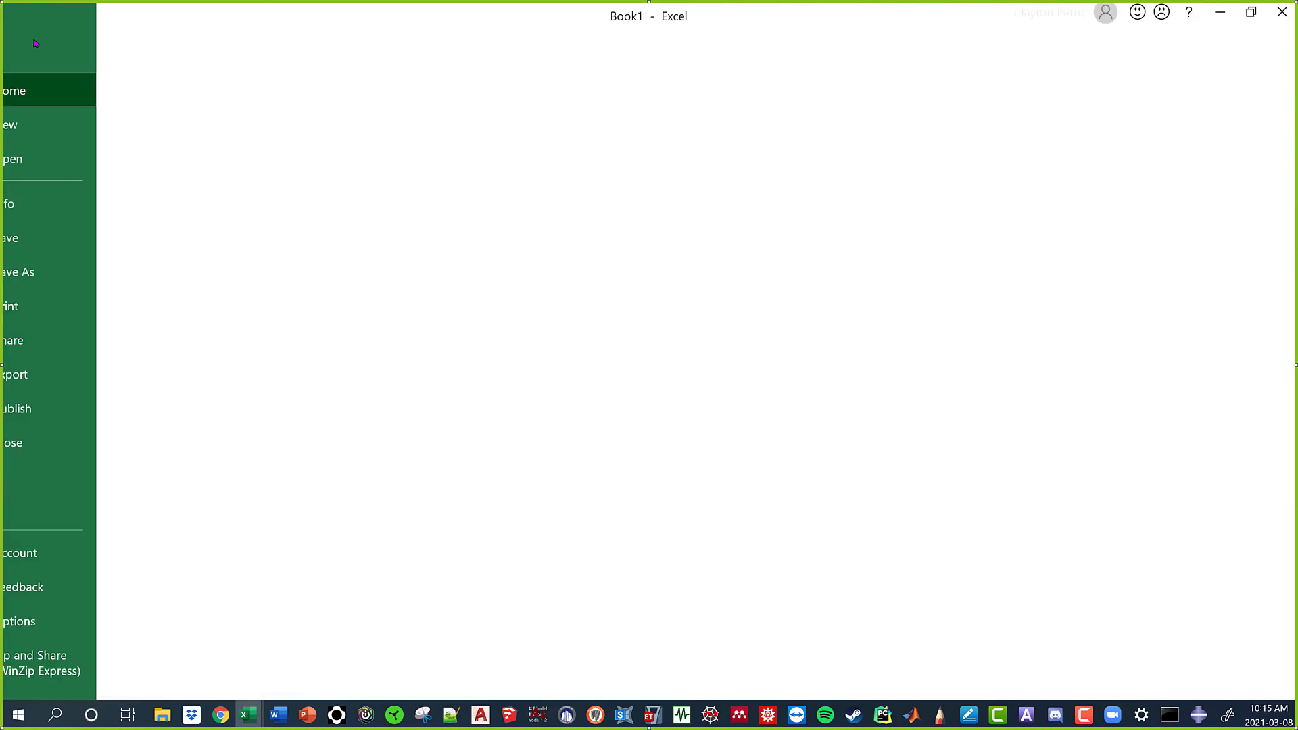
{"action": "left_click", "coordinate": [58, 168]}
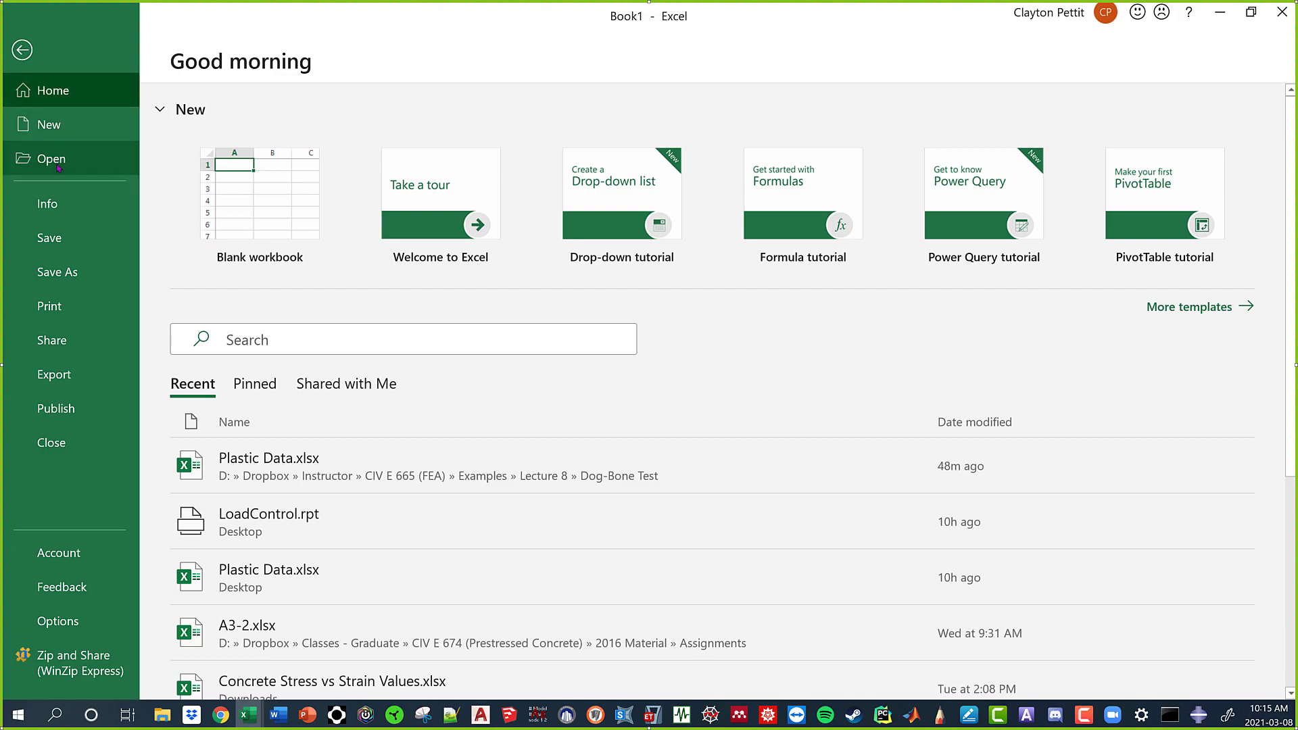
{"action": "left_click", "coordinate": [267, 441]}
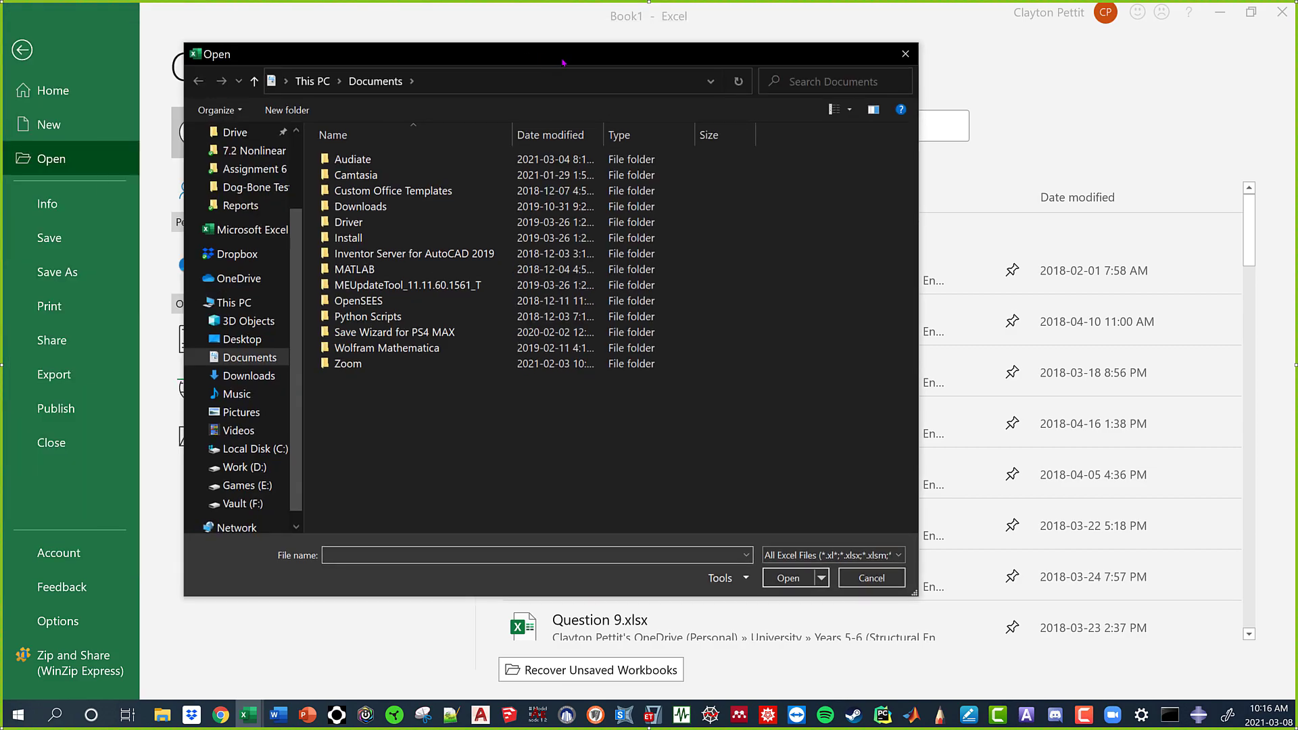
{"action": "left_click", "coordinate": [287, 169]}
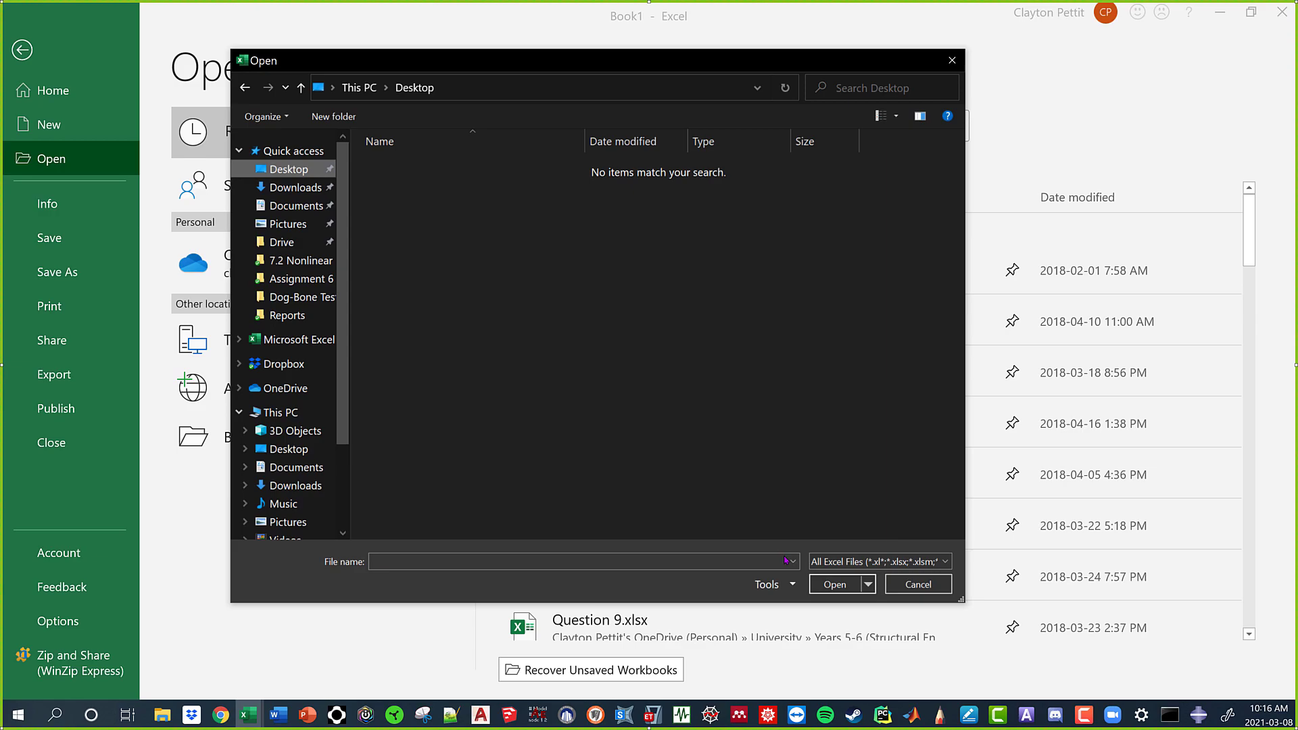
{"action": "left_click", "coordinate": [835, 561]}
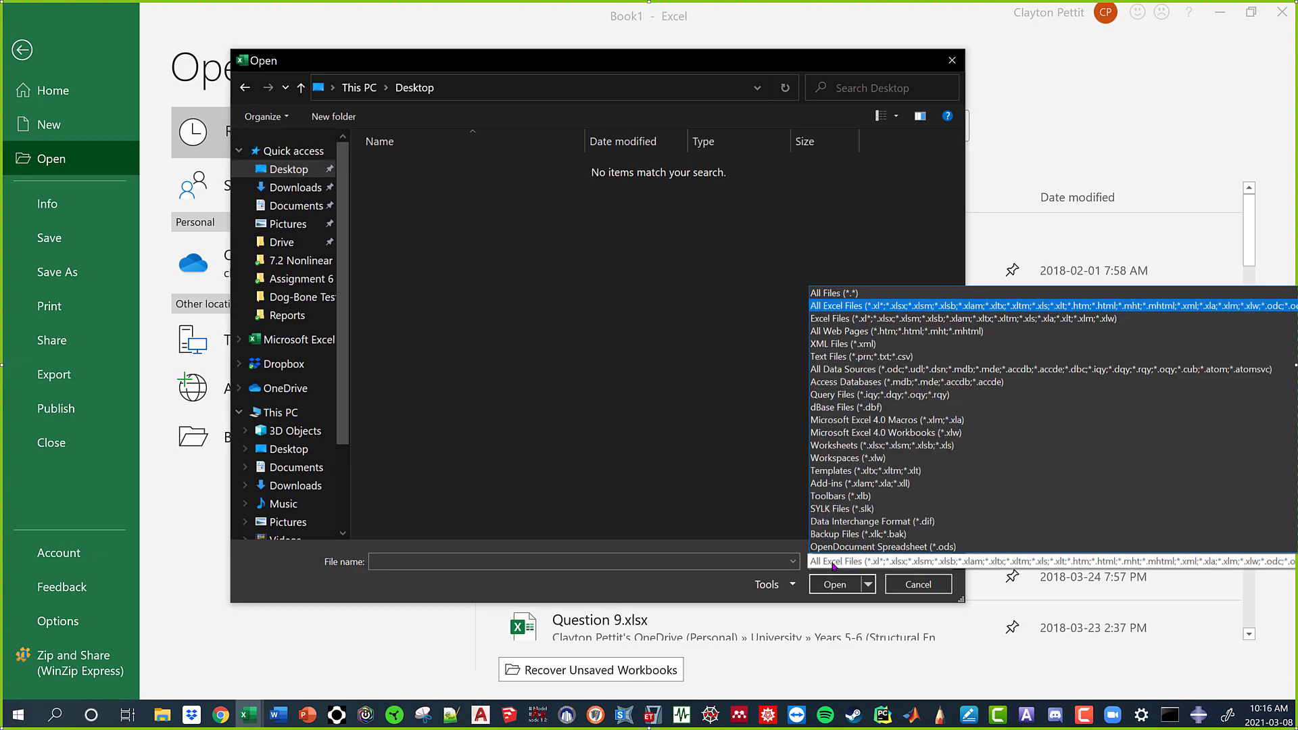
{"action": "left_click", "coordinate": [825, 294]}
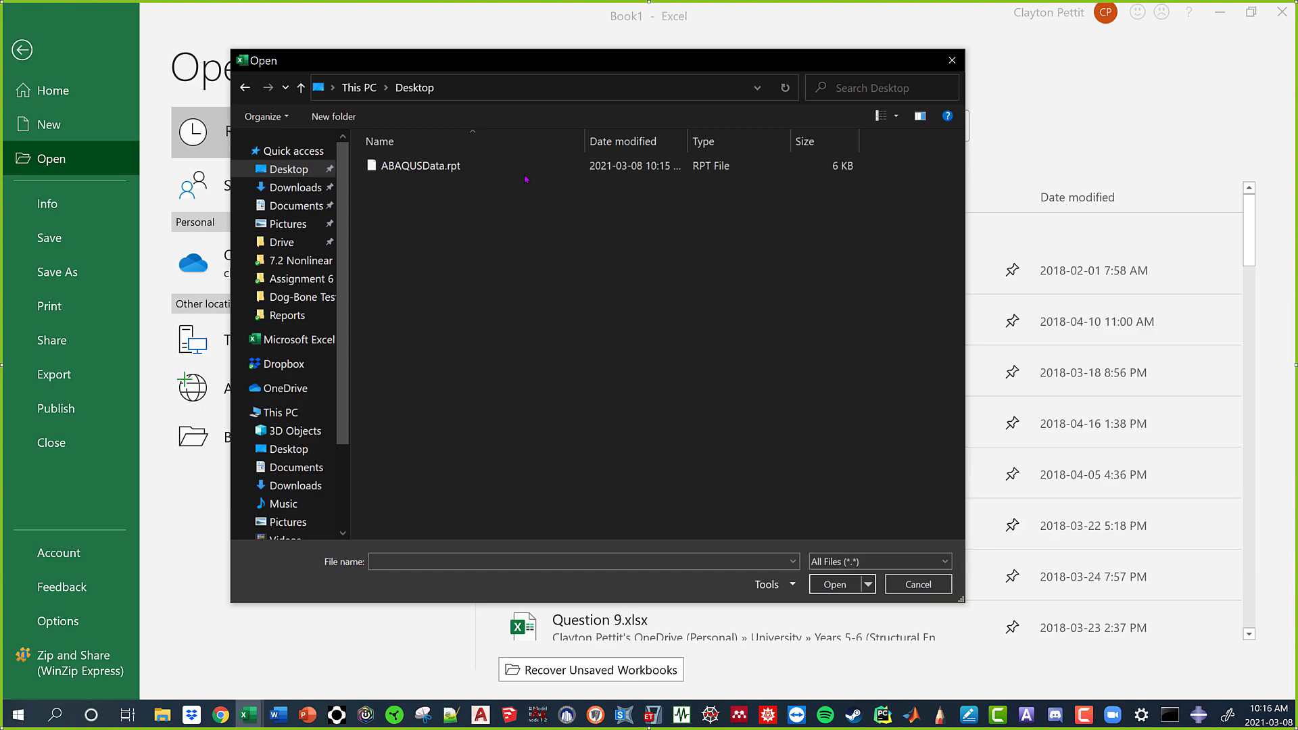
{"action": "left_click", "coordinate": [420, 165]}
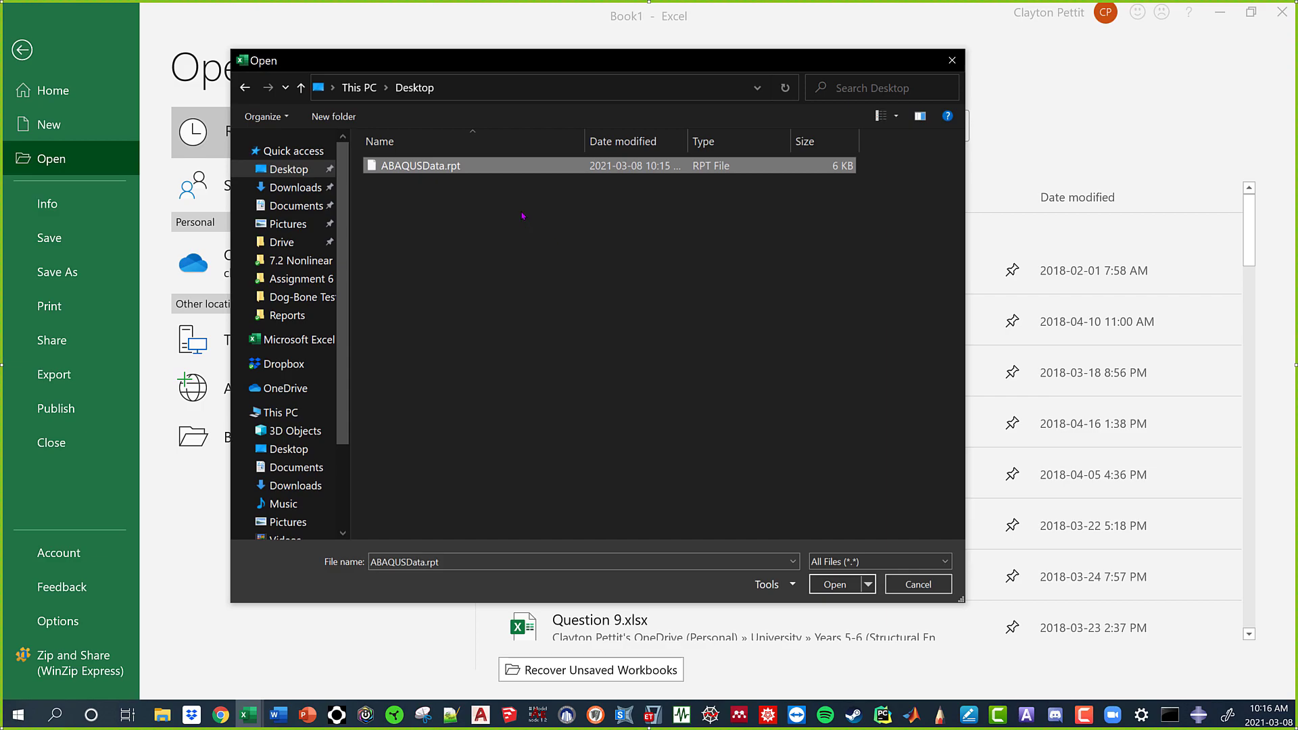
{"action": "double_click", "coordinate": [417, 169]}
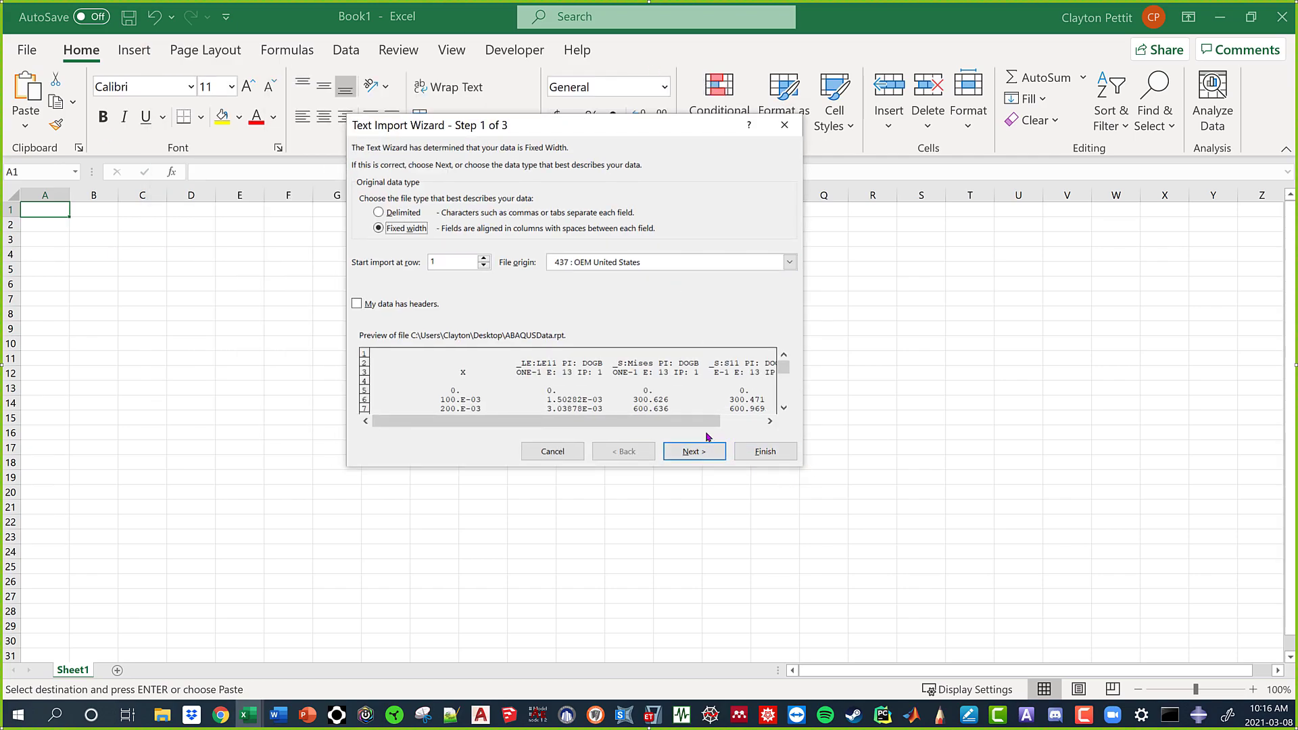
Import the report as delimited text with tab and space as delimiters.
{"action": "mouse_move", "coordinate": [692, 421]}
{"action": "left_mouse_down"}
{"action": "mouse_move", "coordinate": [735, 423]}
{"action": "mouse_move", "coordinate": [693, 422]}
{"action": "left_mouse_up"}
{"action": "left_click", "coordinate": [403, 215]}
{"action": "left_click", "coordinate": [703, 452]}
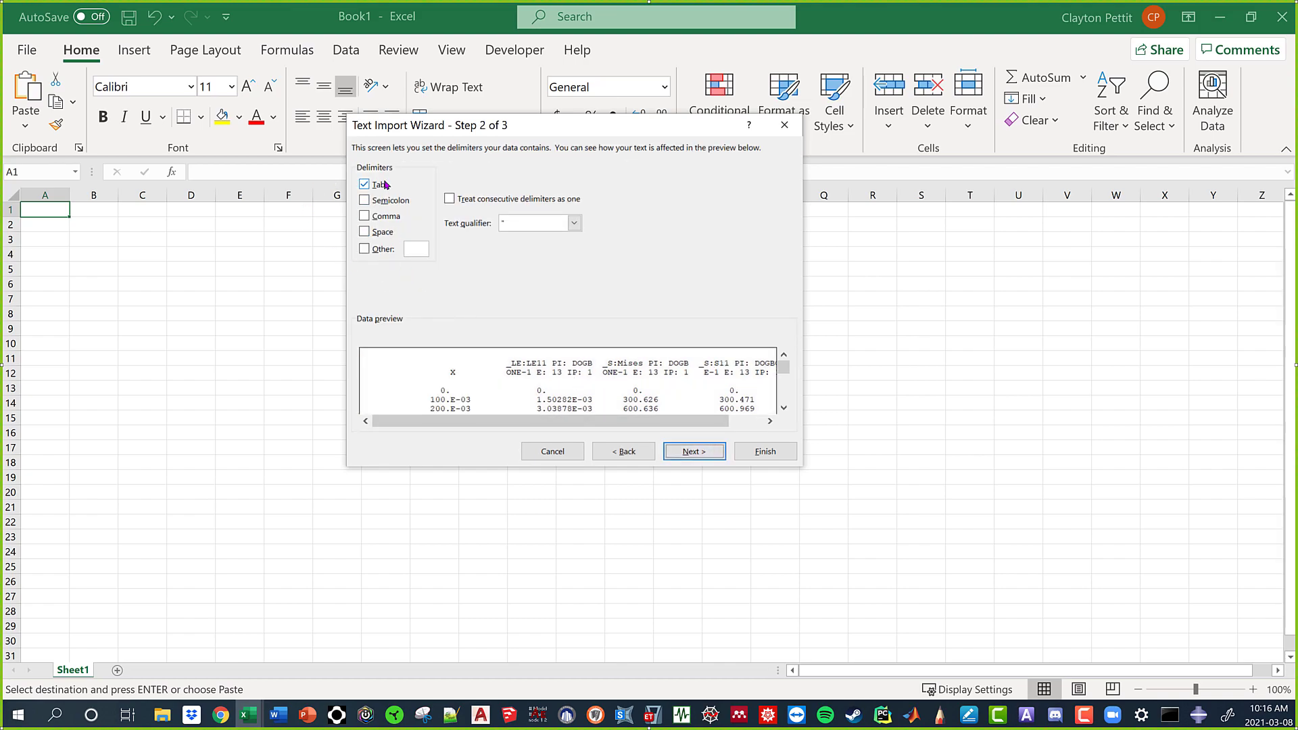
{"action": "left_click", "coordinate": [383, 232]}
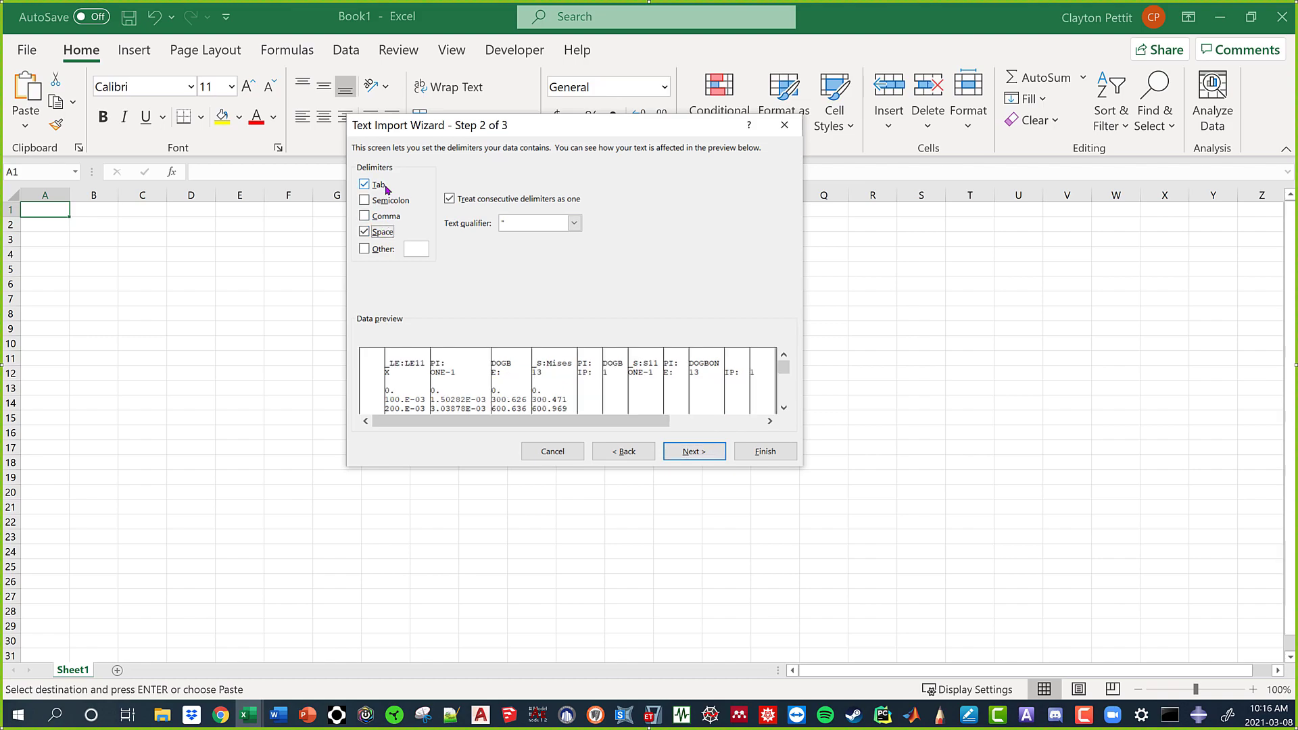
{"action": "left_click", "coordinate": [714, 450]}
{"action": "left_click", "coordinate": [761, 452]}
Look through the imported rows to the end and check the time values in column B and the strain values in column C.
{"action": "scroll", "coordinate": [385, 295], "scroll_direction": "down", "scroll_amount": 1}
{"action": "scroll", "coordinate": [377, 293], "scroll_direction": "down", "scroll_amount": 7}
{"action": "scroll", "coordinate": [342, 307], "scroll_direction": "up", "scroll_amount": 9}
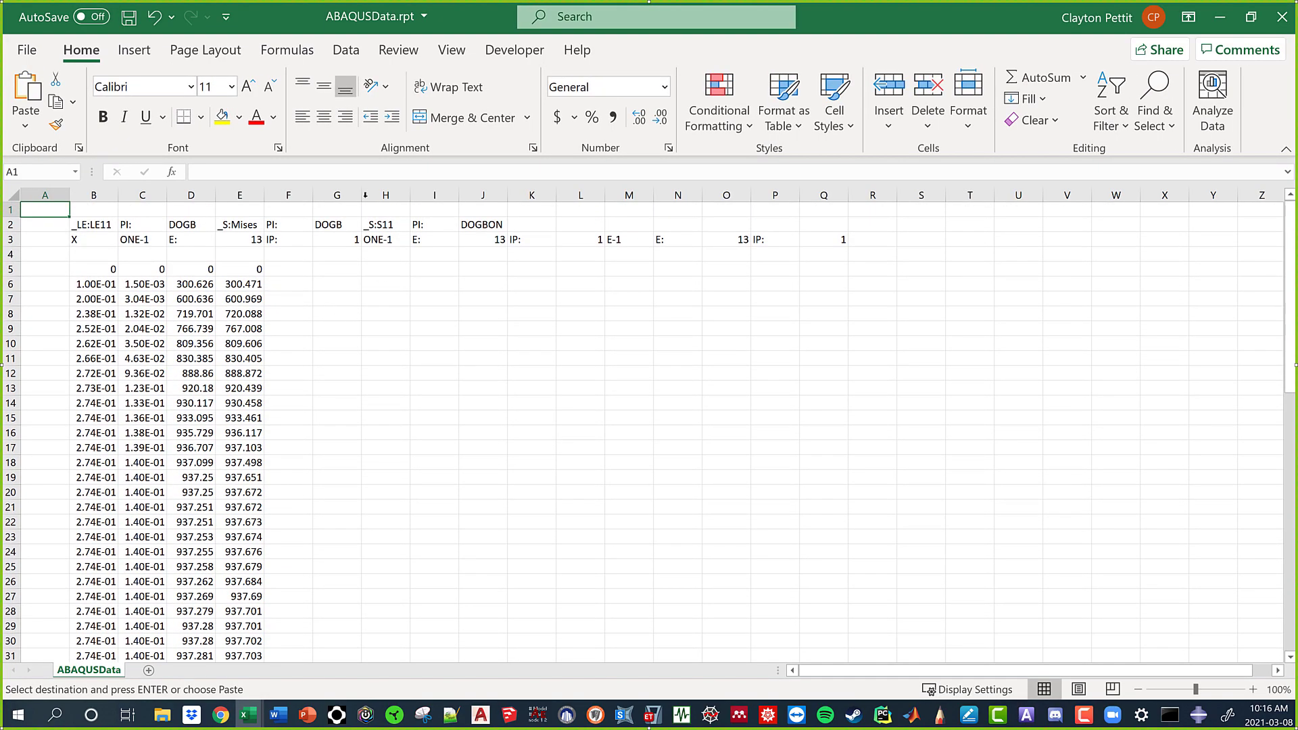
{"action": "left_click_drag", "start_coordinate": [95, 268], "coordinate": [100, 632]}
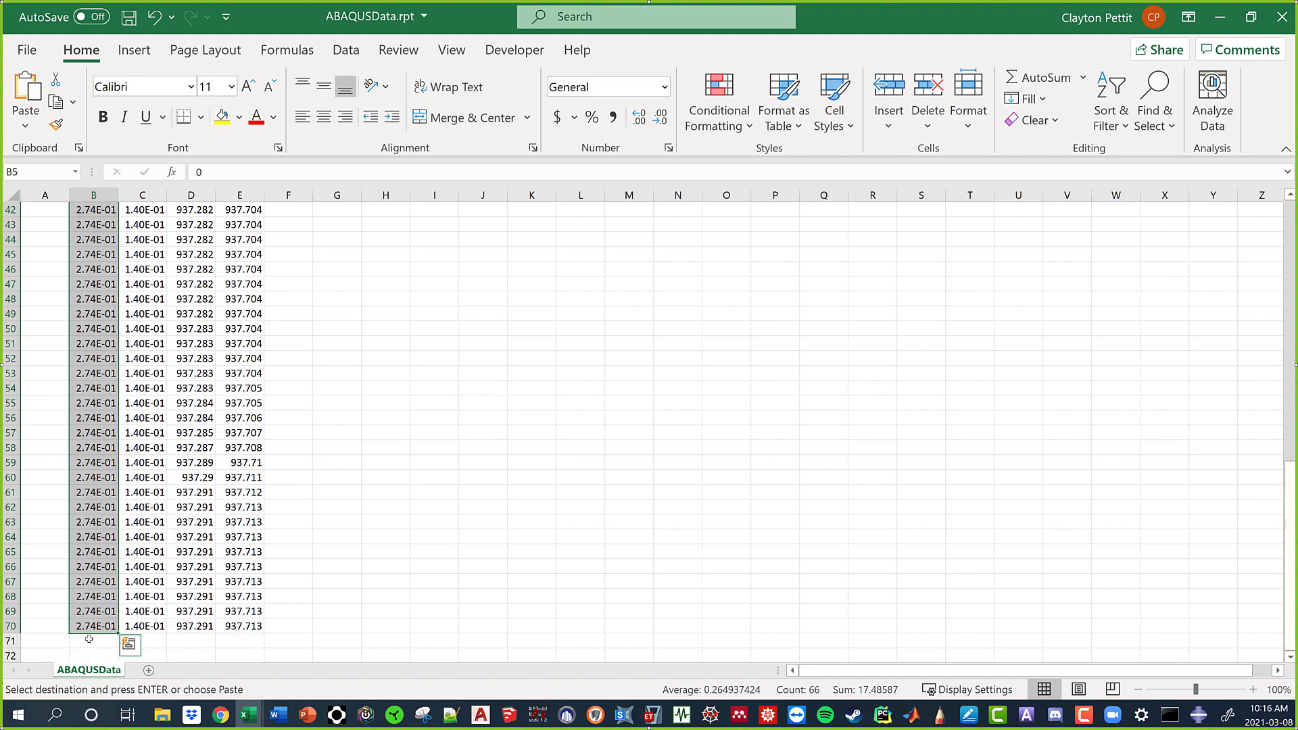
{"action": "scroll", "coordinate": [115, 409], "scroll_direction": "up", "scroll_amount": 14}
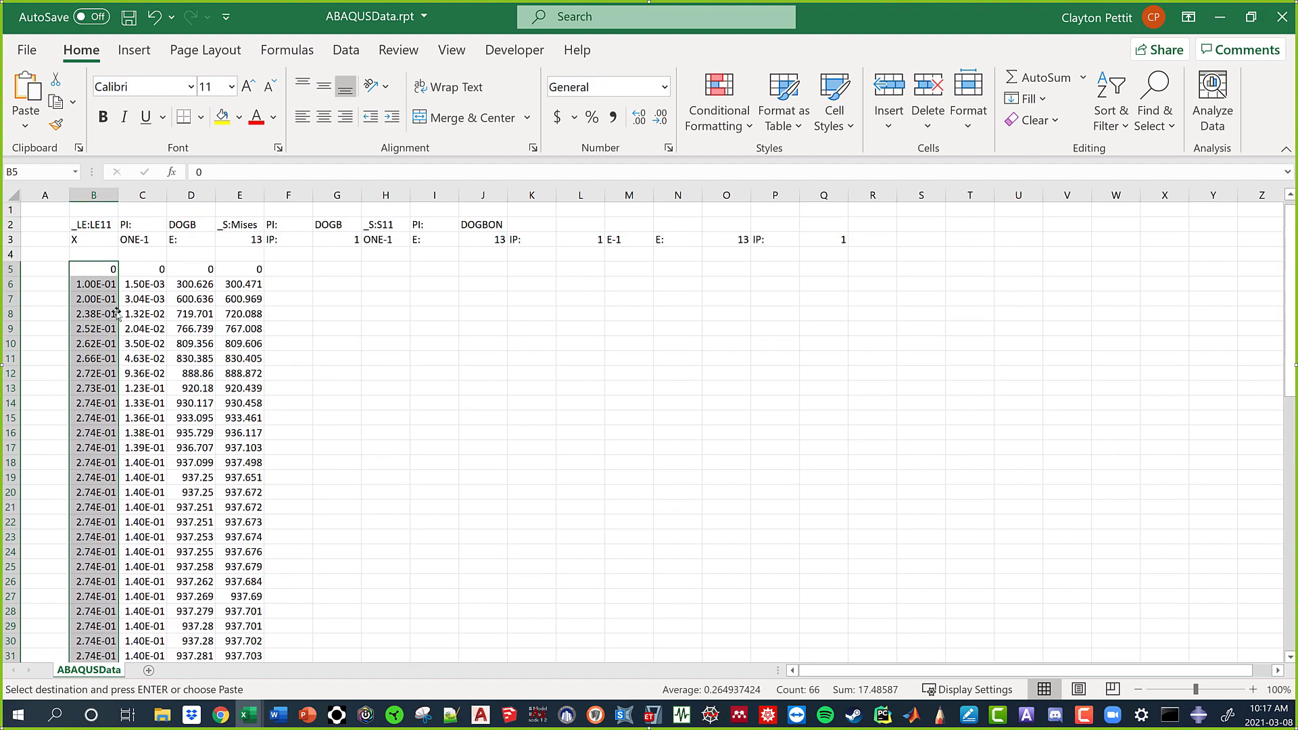
{"action": "left_click", "coordinate": [150, 278]}
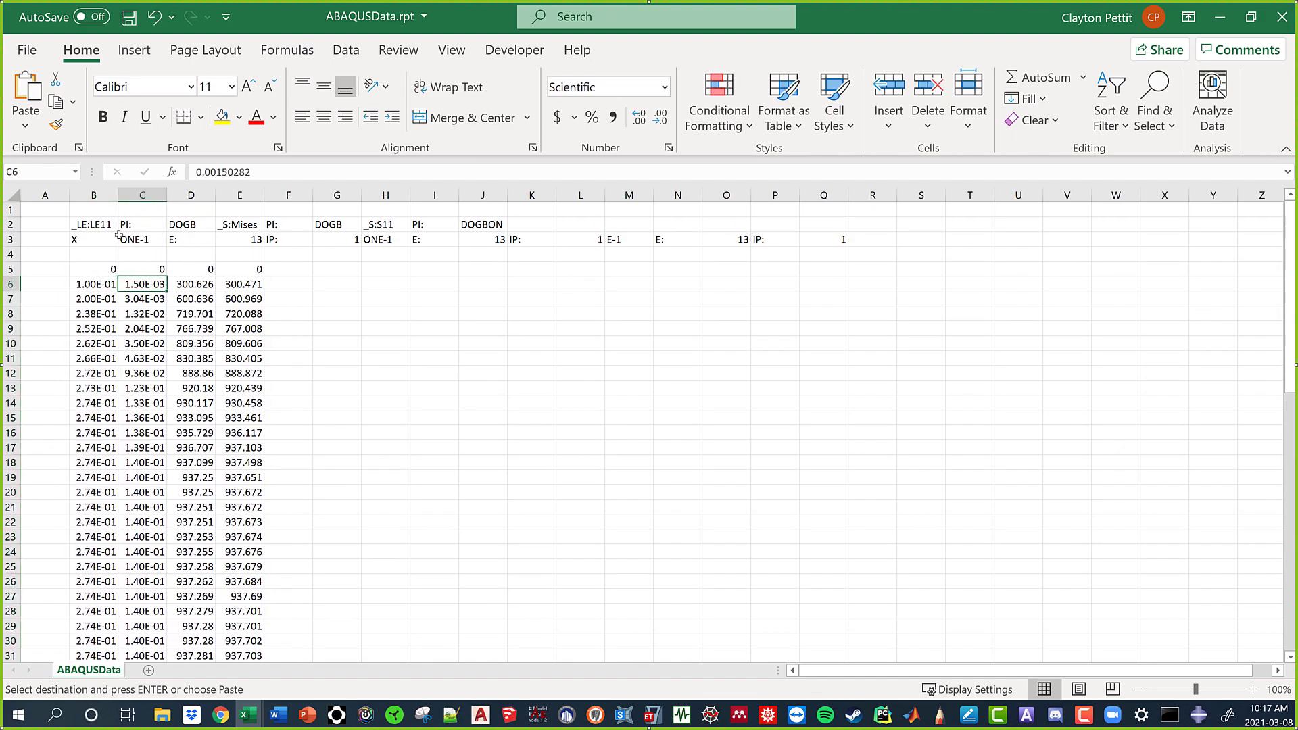
Label the strain column "Strain" in cell C4 and check the Mises heading in row 2.
{"action": "left_click_drag", "start_coordinate": [143, 239], "coordinate": [145, 254]}
{"action": "left_click", "coordinate": [144, 255]}
{"action": "key", "text": "Escape"}
{"action": "type", "text": "Strai"}
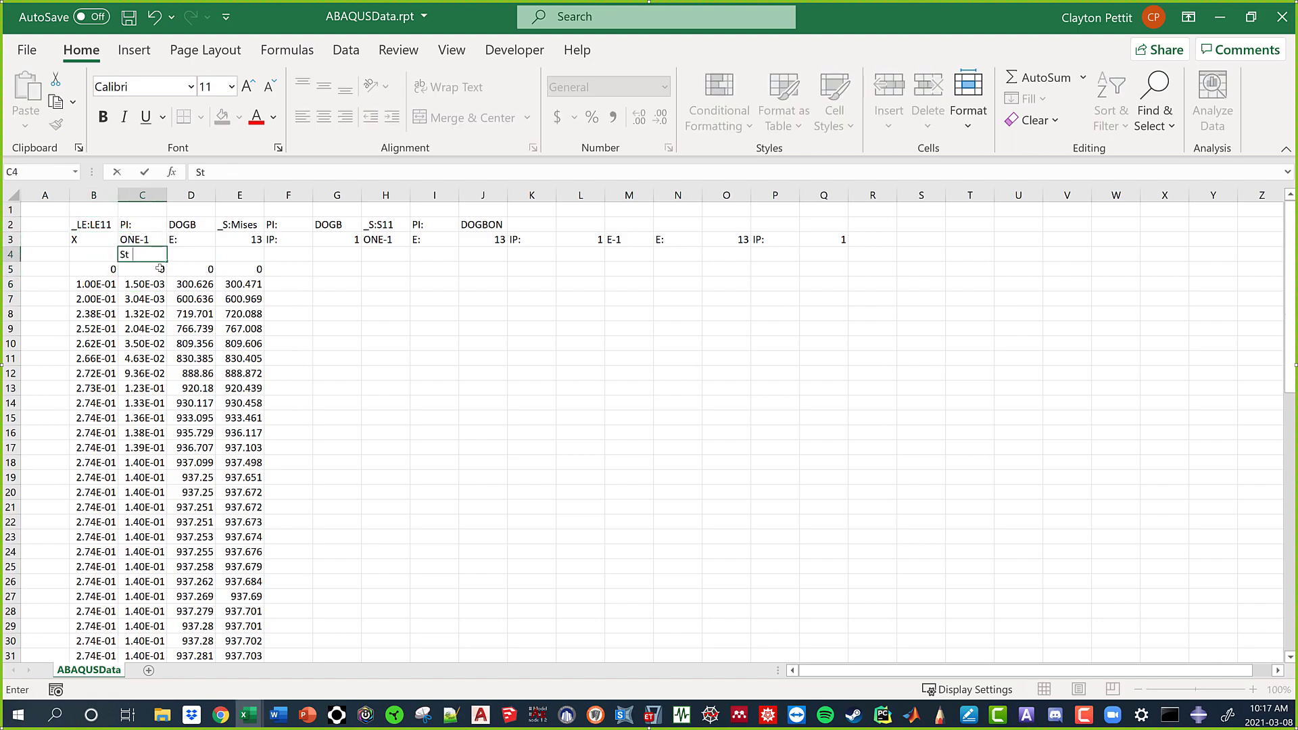
{"action": "key", "text": "Return"}
{"action": "key", "text": "Right"}
{"action": "key", "text": "Up"}
{"action": "left_click", "coordinate": [233, 222]}
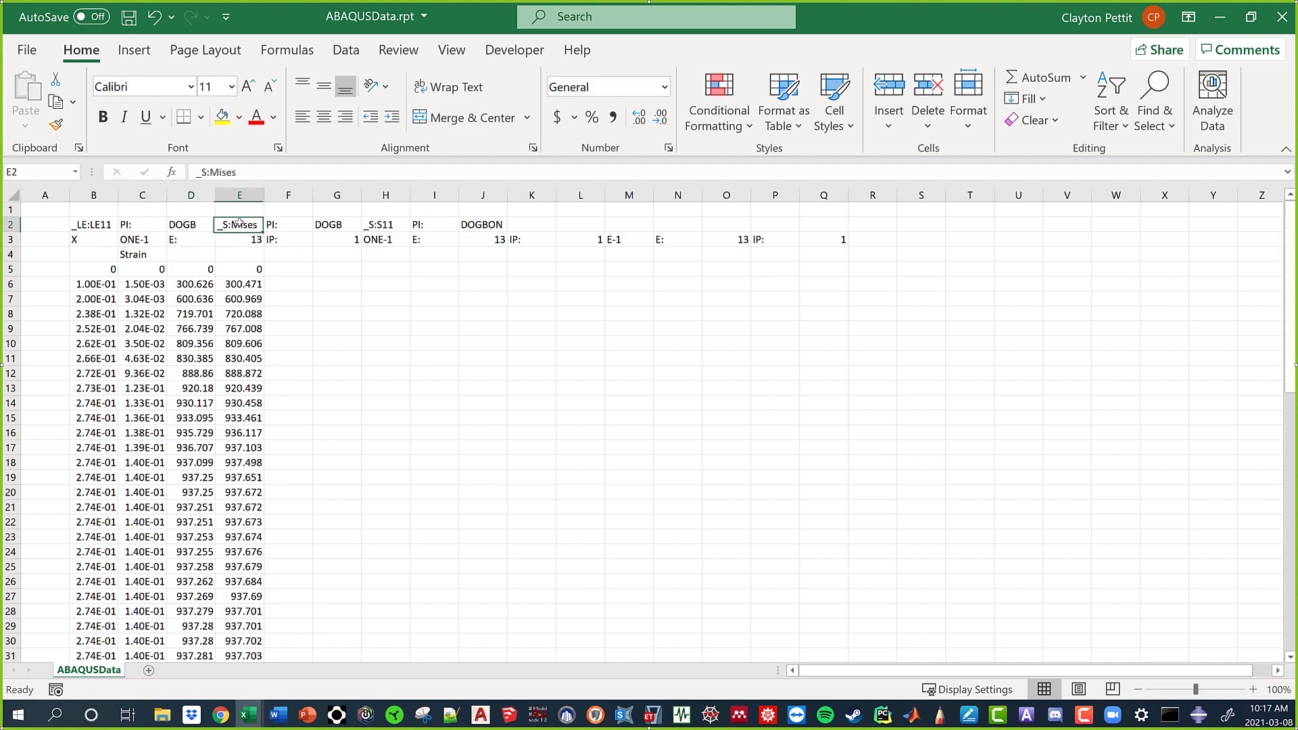
Label the two stress columns with "von Mises" in cell D4 and "S11" in cell E4.
{"action": "left_click", "coordinate": [198, 251]}
{"action": "type", "text": "von "}
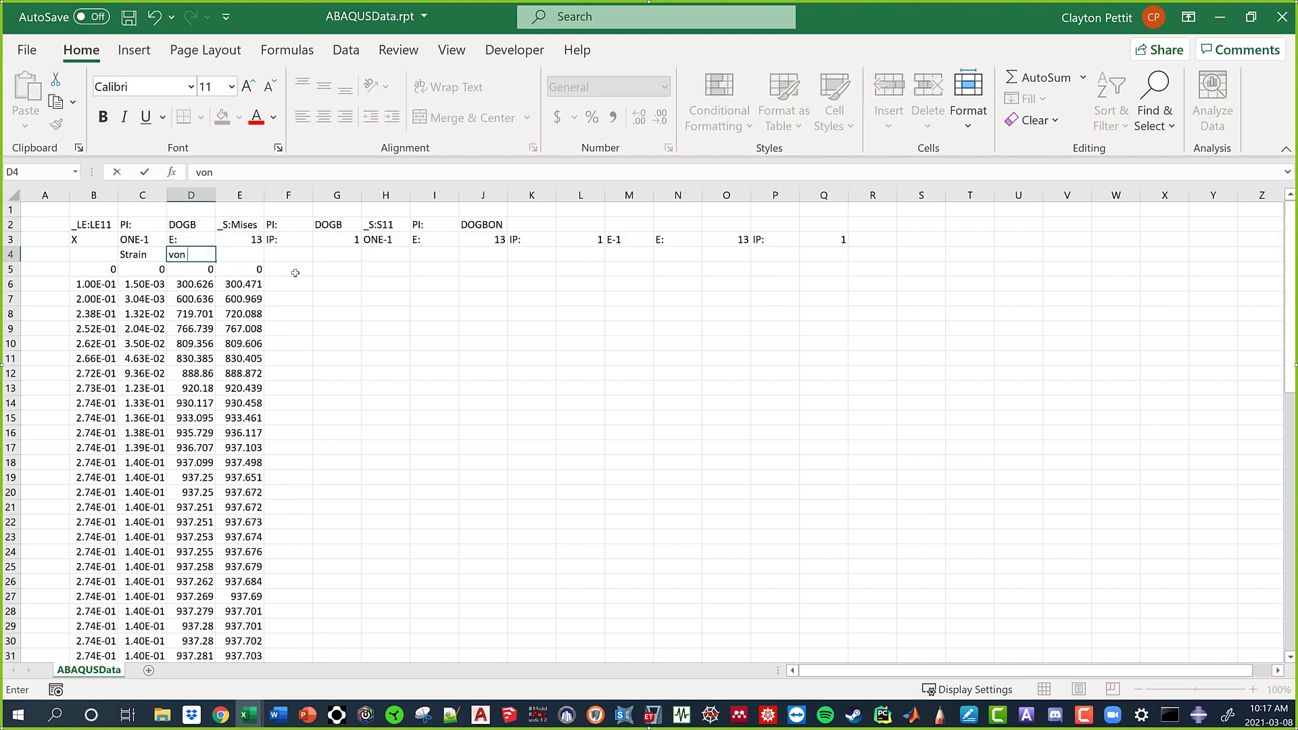
{"action": "type", "text": "Mises"}
{"action": "key", "text": "Return"}
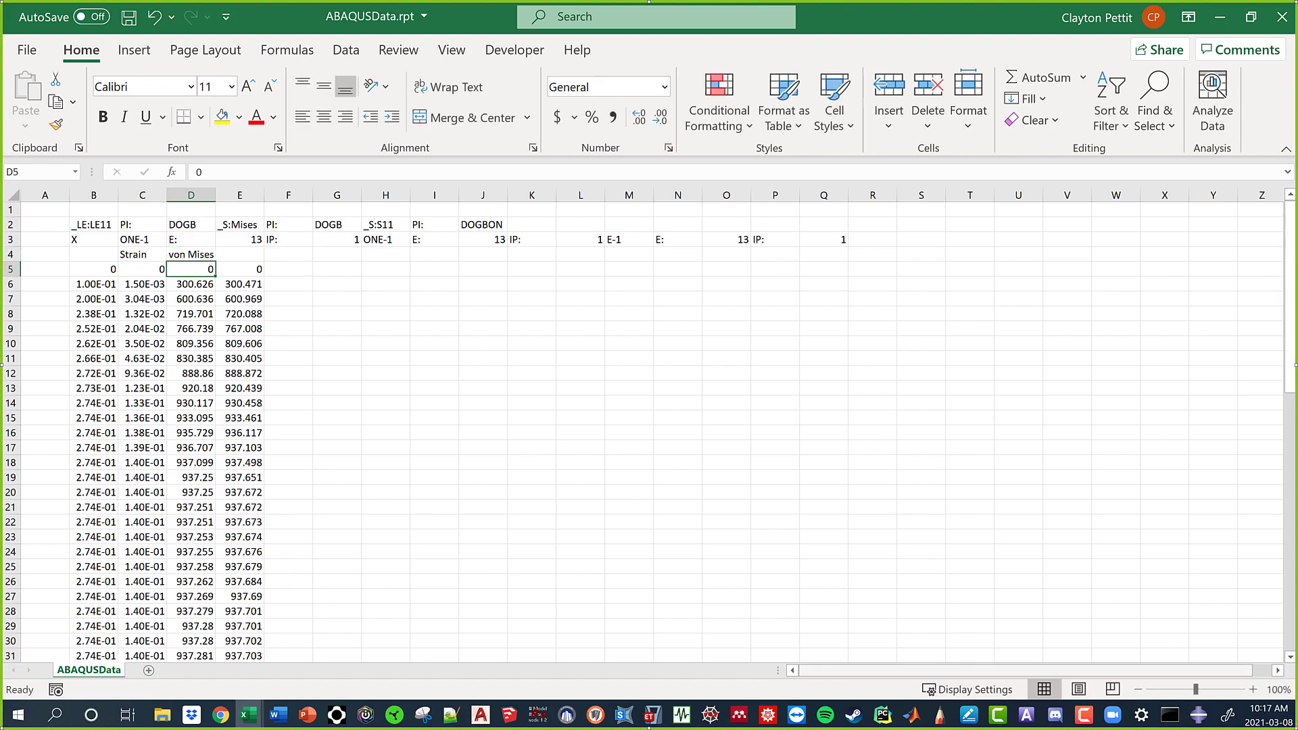
{"action": "scroll", "coordinate": [319, 285], "scroll_direction": "up", "scroll_amount": 4, "text": "ctrl"}
{"action": "scroll", "coordinate": [319, 284], "scroll_direction": "down", "scroll_amount": 1}
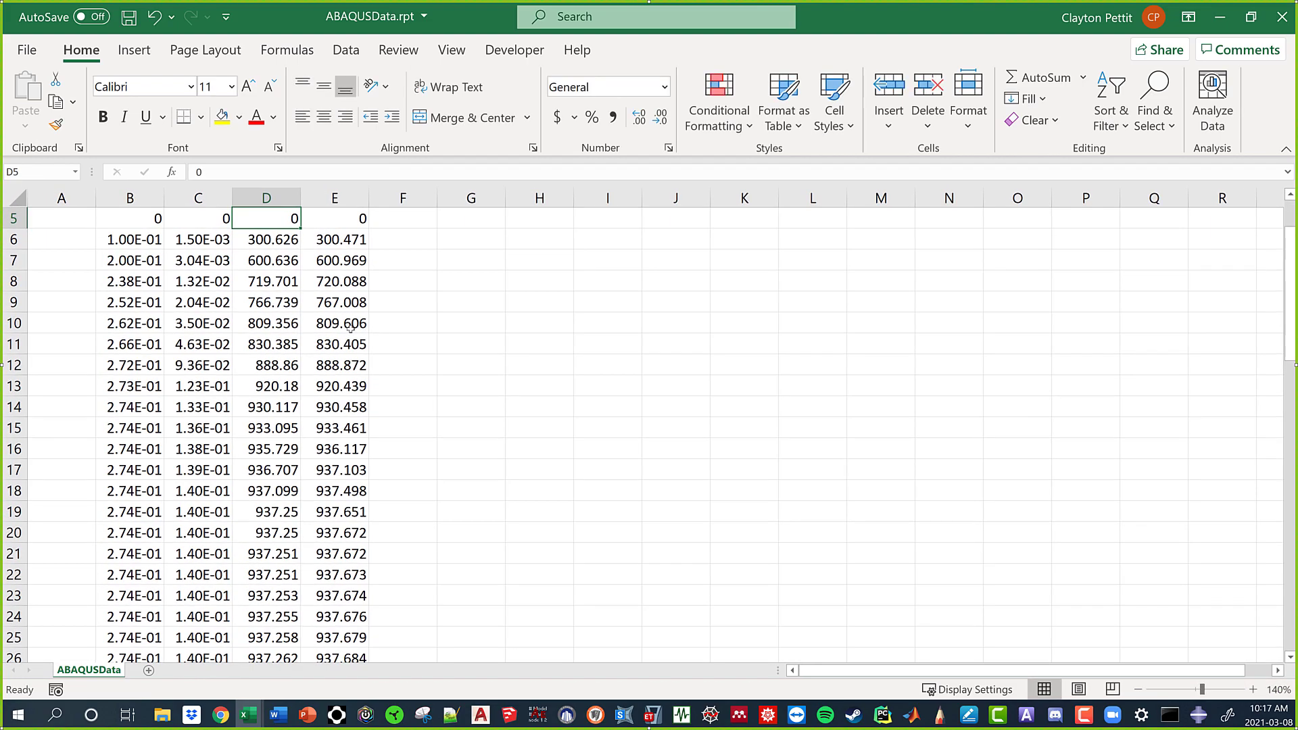
{"action": "scroll", "coordinate": [318, 284], "scroll_direction": "up", "scroll_amount": 4}
{"action": "left_click", "coordinate": [319, 285]}
{"action": "type", "text": "S11"}
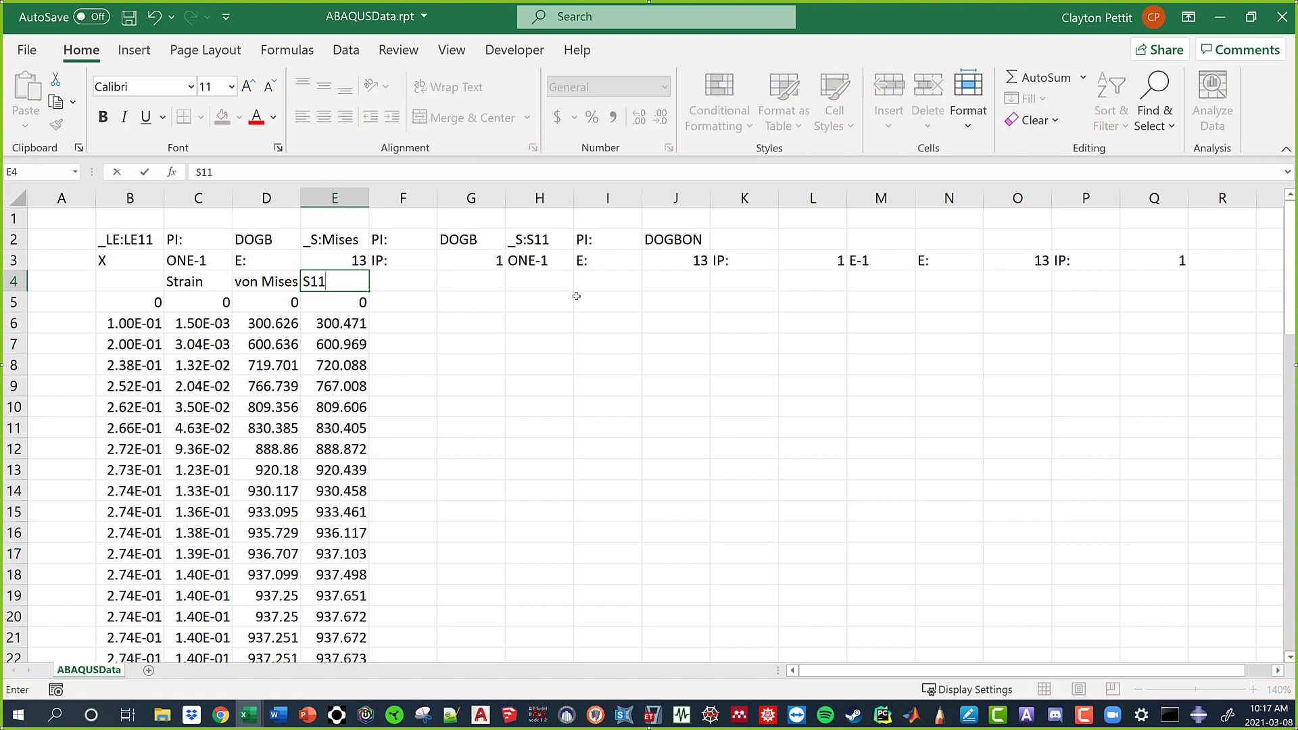
{"action": "key", "text": "Return"}
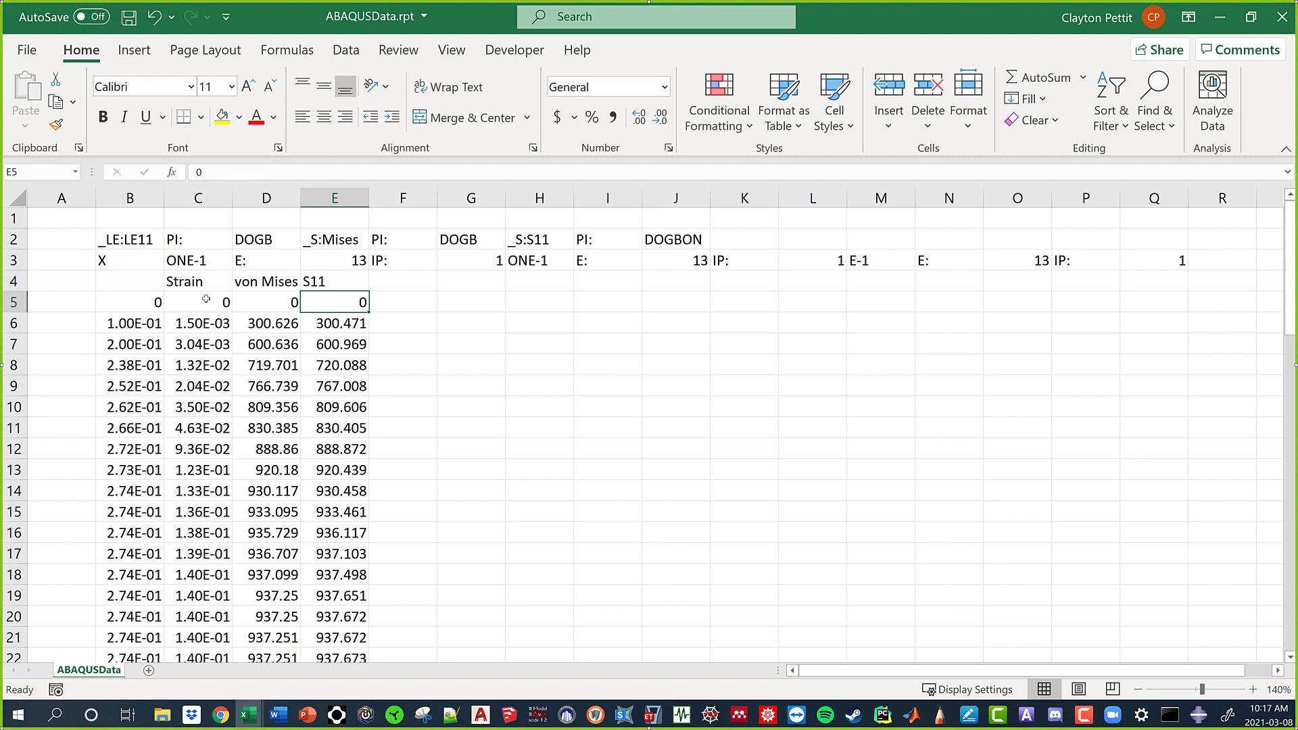
Insert a scatter chart with smooth lines from the strain and stress cells C5:E8.
{"action": "left_click_drag", "start_coordinate": [206, 298], "coordinate": [346, 365]}
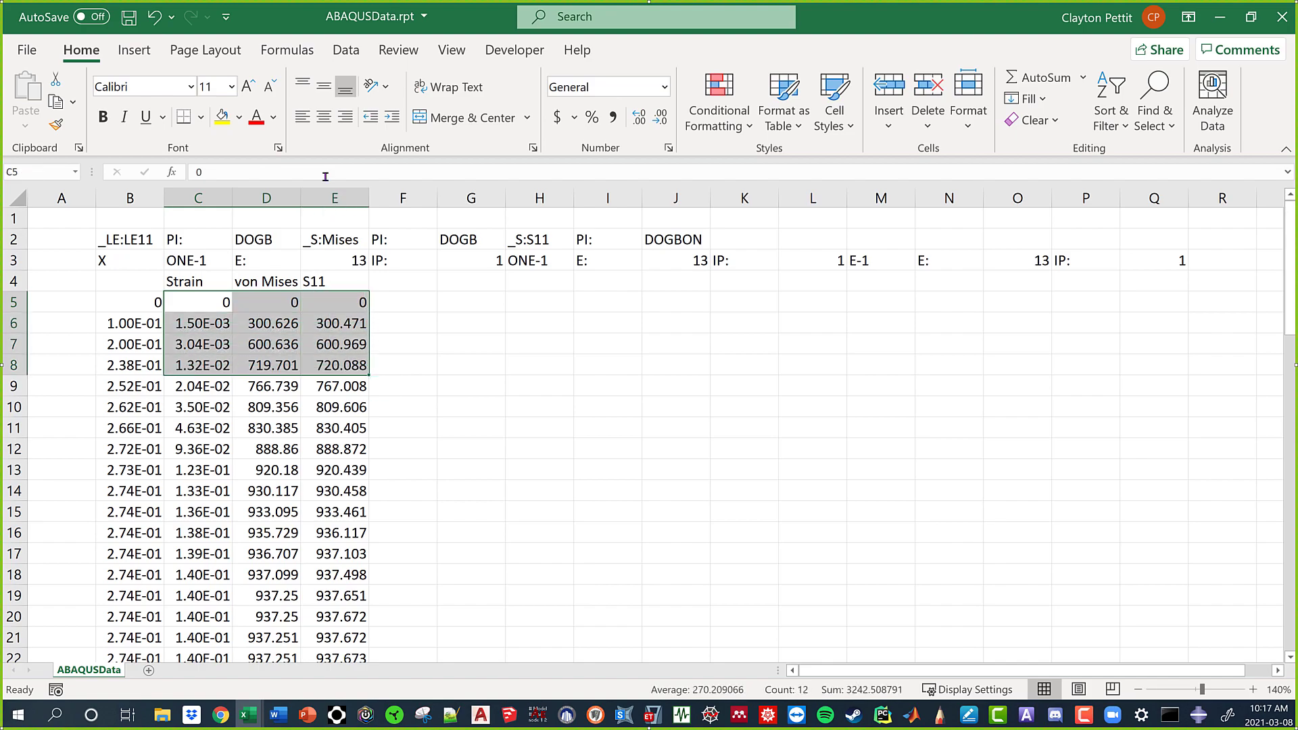
{"action": "left_click", "coordinate": [133, 50]}
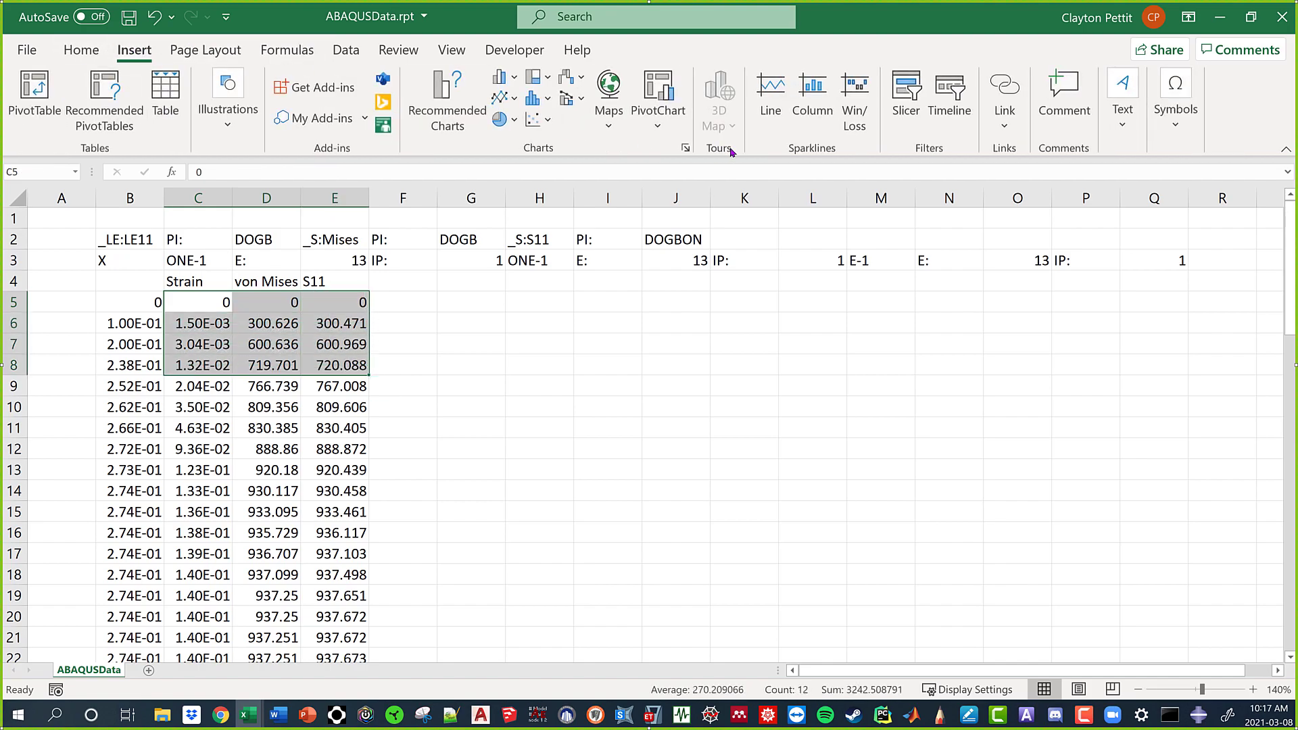
{"action": "left_click", "coordinate": [534, 119]}
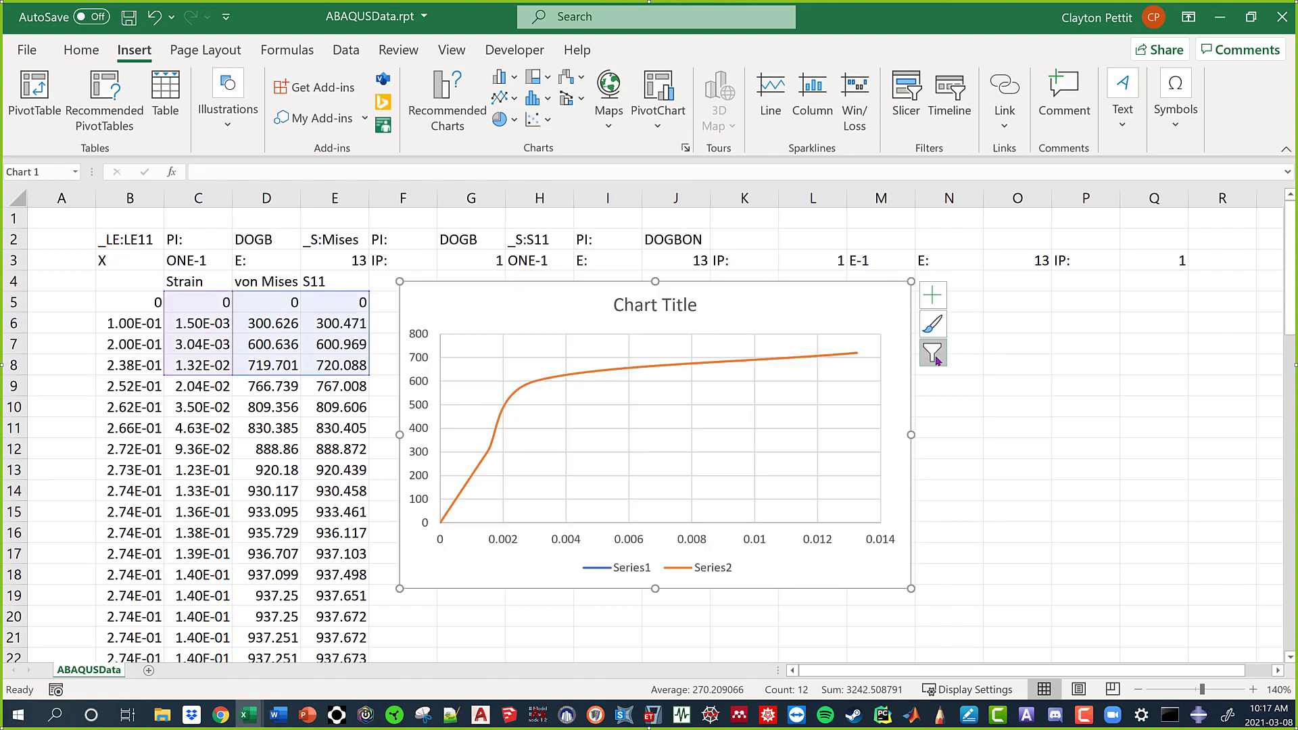
Remove both default series from the chart's data source and clear the dialog away from the data columns.
{"action": "left_click", "coordinate": [931, 348]}
{"action": "left_click", "coordinate": [1142, 682]}
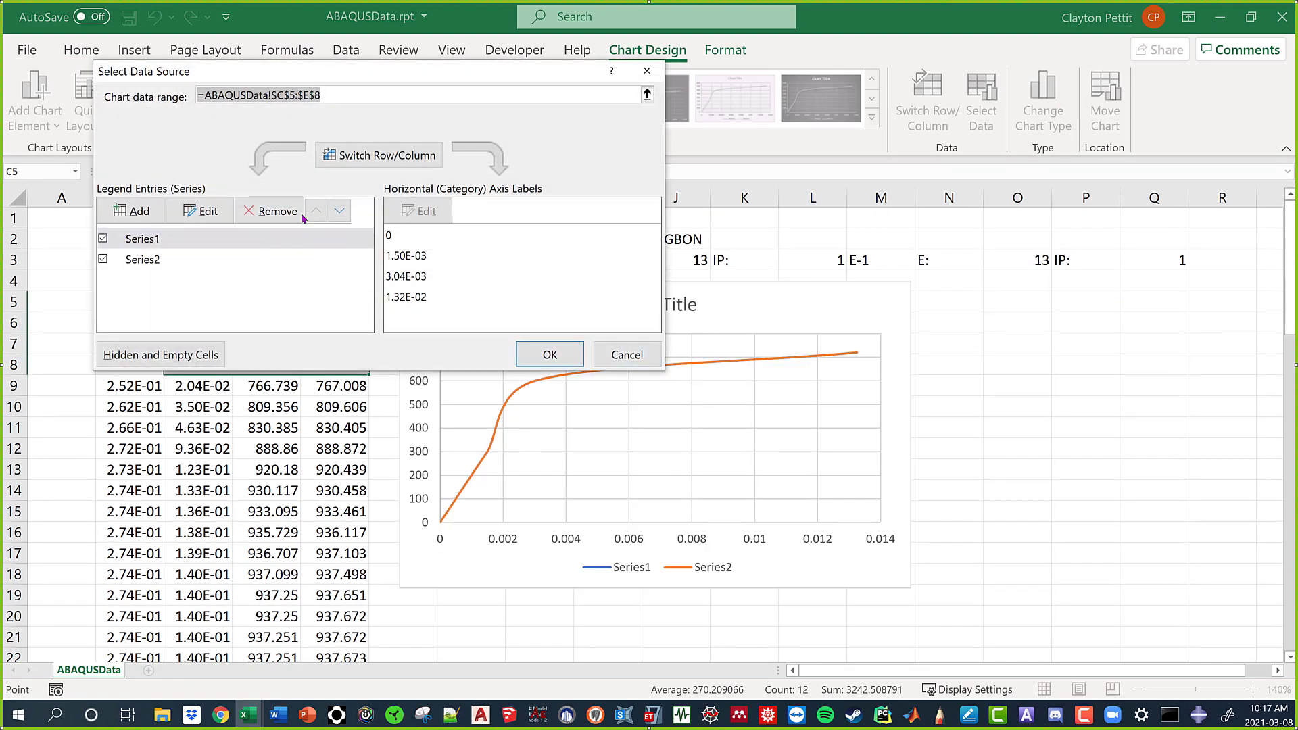
{"action": "left_click", "coordinate": [270, 211]}
{"action": "left_click", "coordinate": [270, 211]}
{"action": "left_click_drag", "start_coordinate": [274, 75], "coordinate": [798, 175]}
{"action": "left_click_drag", "start_coordinate": [879, 179], "coordinate": [1000, 185]}
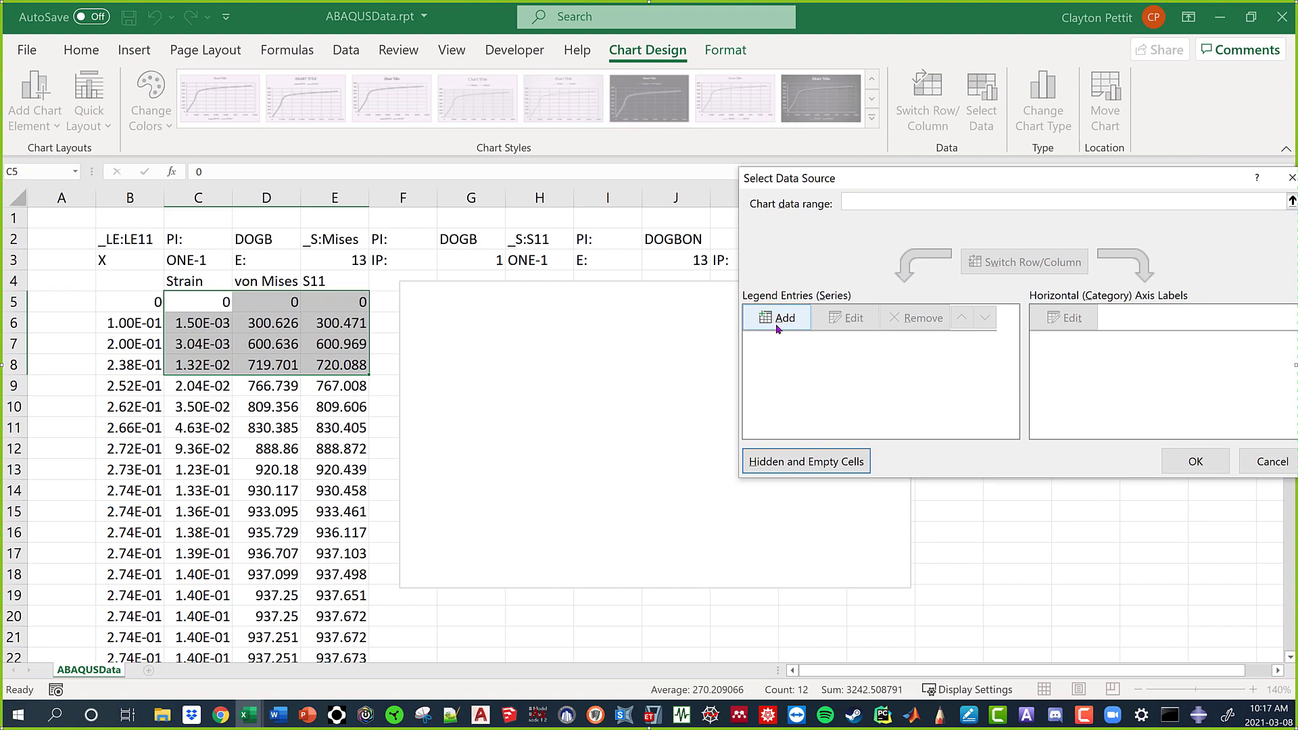
Add a new chart series with the strain values C5:C70 as its X values.
{"action": "left_click", "coordinate": [778, 327]}
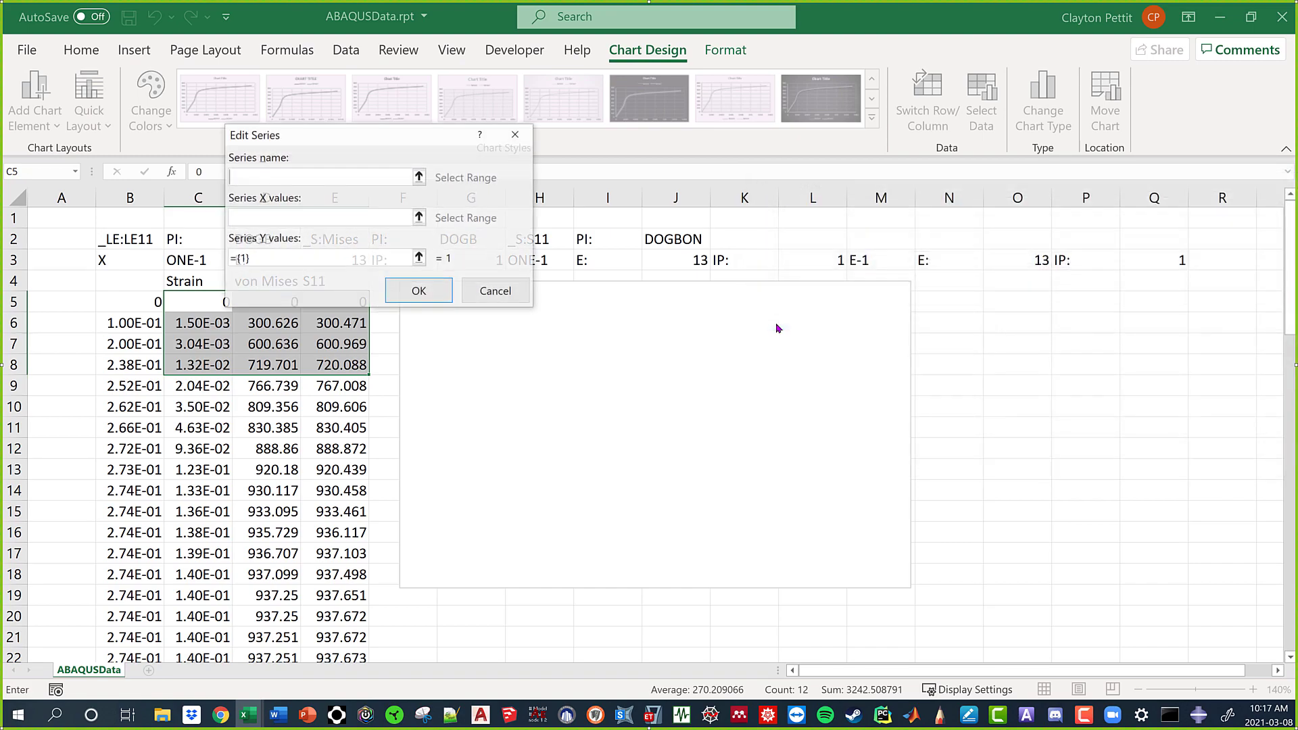
{"action": "left_click", "coordinate": [419, 217]}
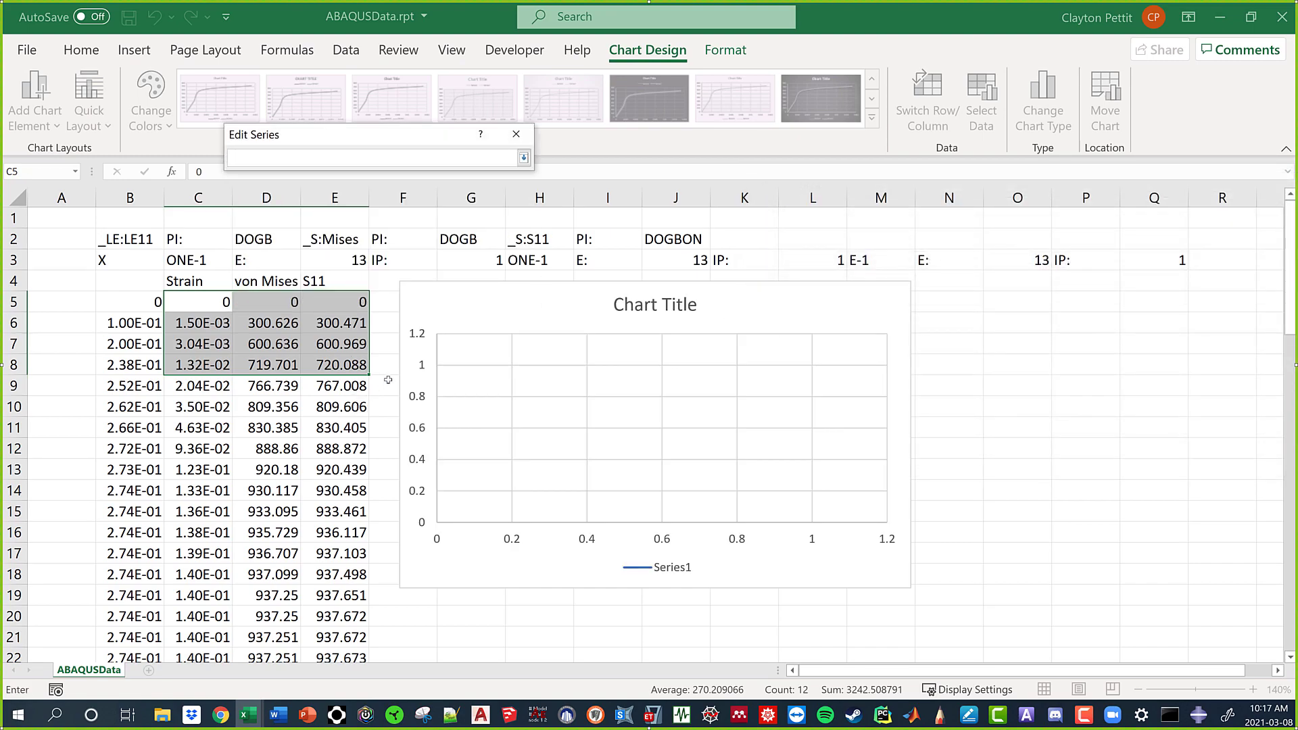
{"action": "left_click_drag", "start_coordinate": [217, 302], "coordinate": [135, 655]}
{"action": "scroll", "coordinate": [230, 302], "scroll_direction": "up", "scroll_amount": 12}
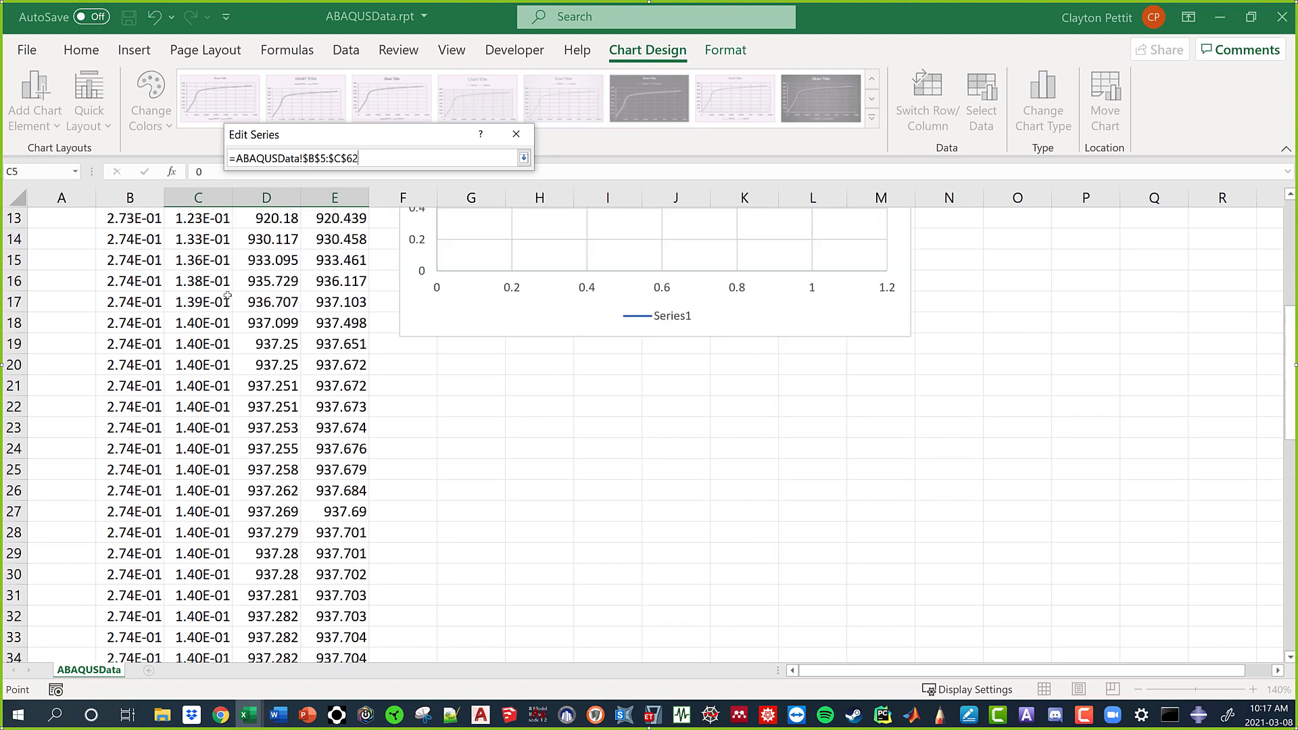
{"action": "scroll", "coordinate": [230, 301], "scroll_direction": "up", "scroll_amount": 2}
{"action": "left_click_drag", "start_coordinate": [230, 302], "coordinate": [229, 574]}
{"action": "left_click", "coordinate": [523, 157]}
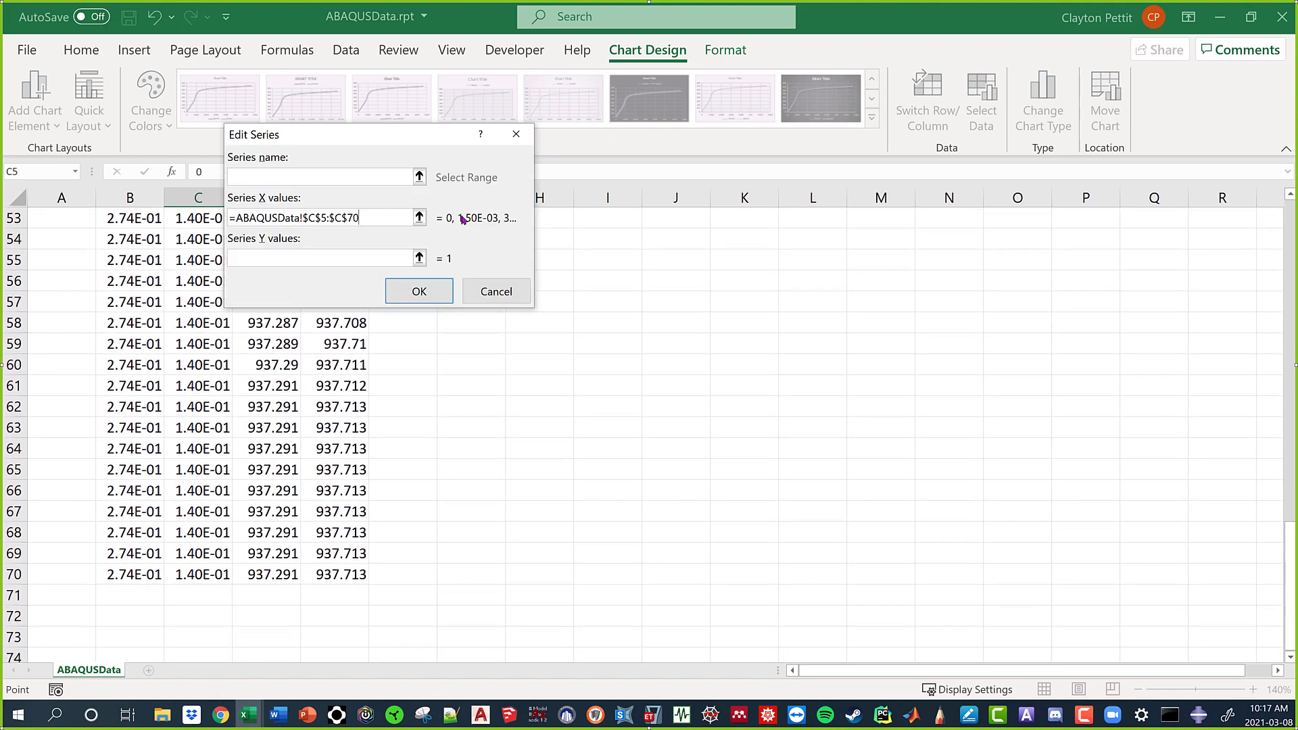
Set the new series' Y values to the von Mises stresses D5:D70 and accept the chart data.
{"action": "left_click", "coordinate": [419, 258]}
{"action": "scroll", "coordinate": [420, 261], "scroll_direction": "up", "scroll_amount": 17}
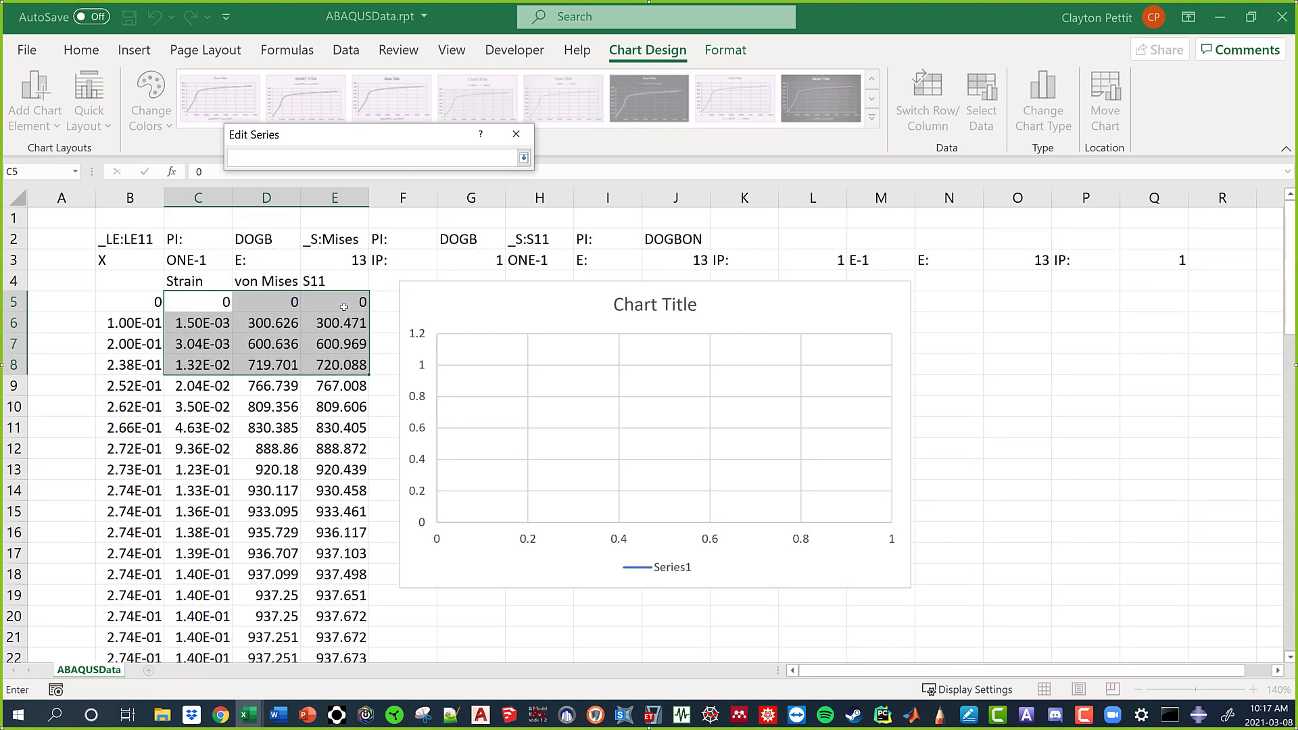
{"action": "left_click_drag", "start_coordinate": [287, 301], "coordinate": [269, 605]}
{"action": "left_click", "coordinate": [523, 159]}
{"action": "left_click", "coordinate": [417, 290]}
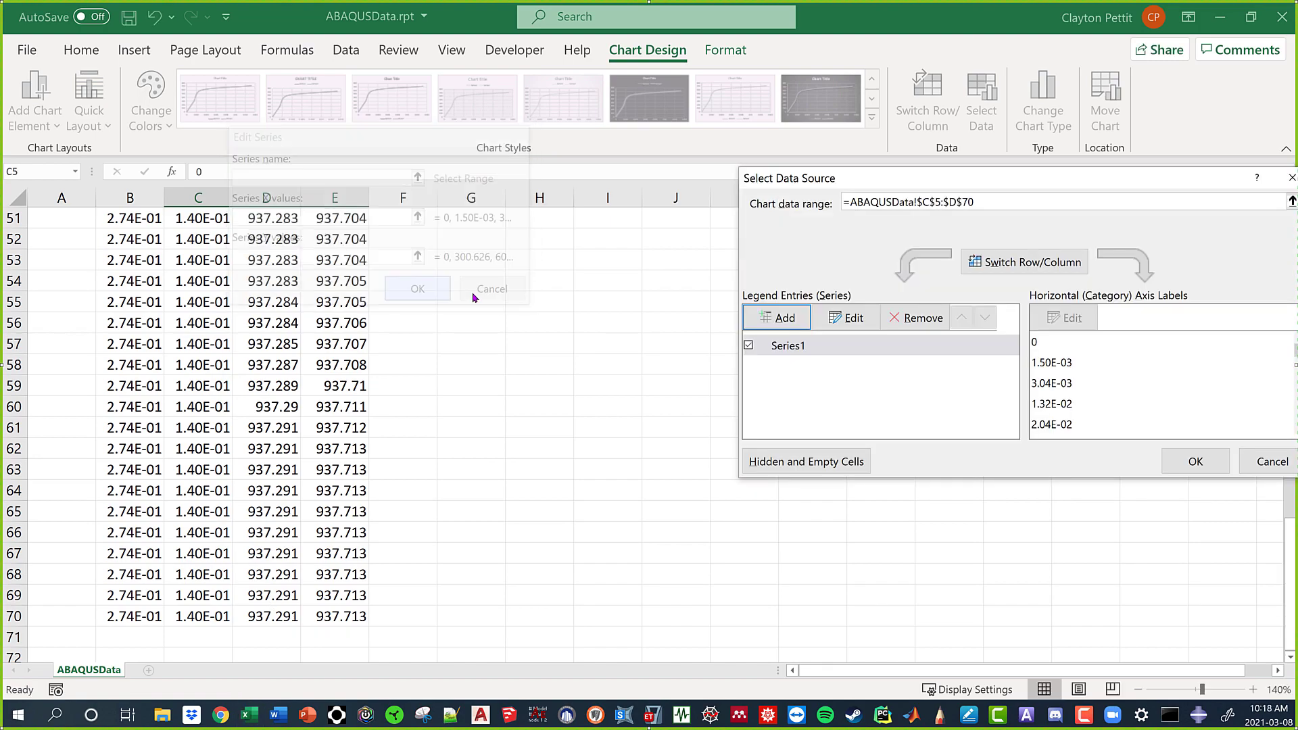
{"action": "left_click", "coordinate": [1195, 459]}
{"action": "scroll", "coordinate": [840, 397], "scroll_direction": "up", "scroll_amount": 17}
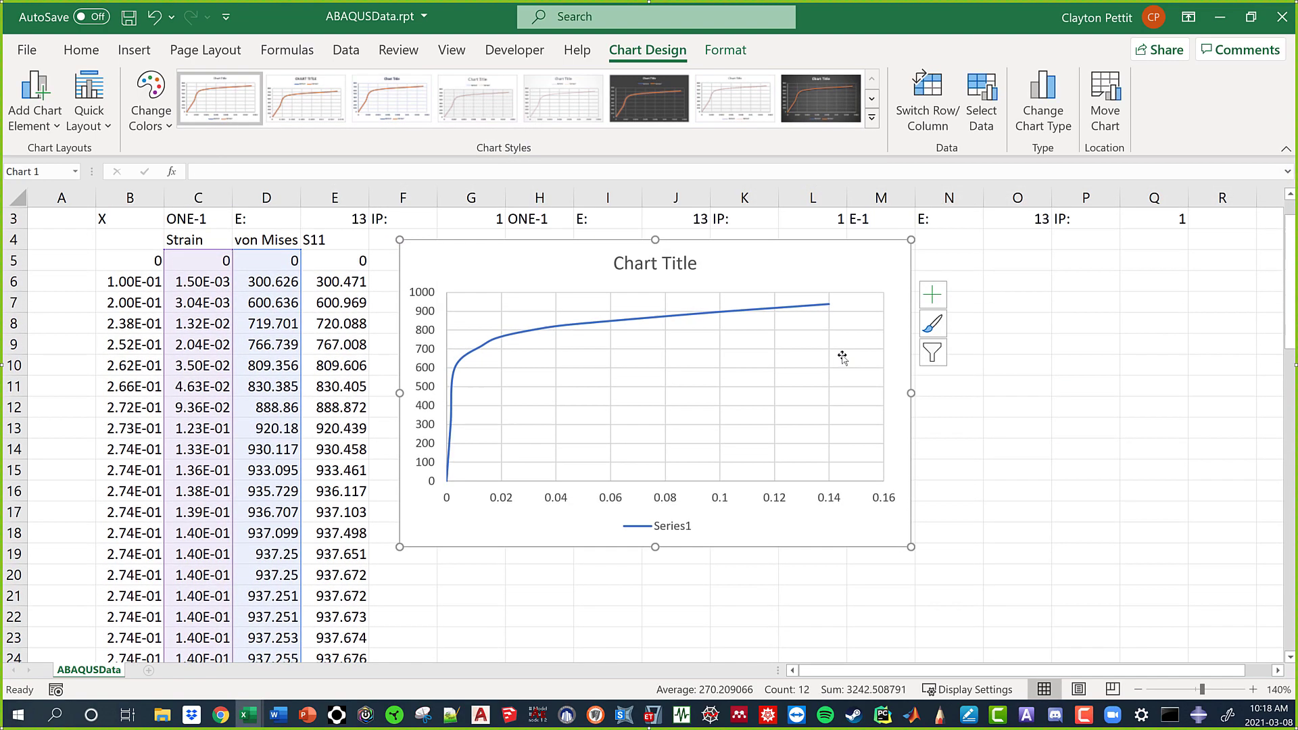
{"action": "left_click", "coordinate": [1059, 449]}
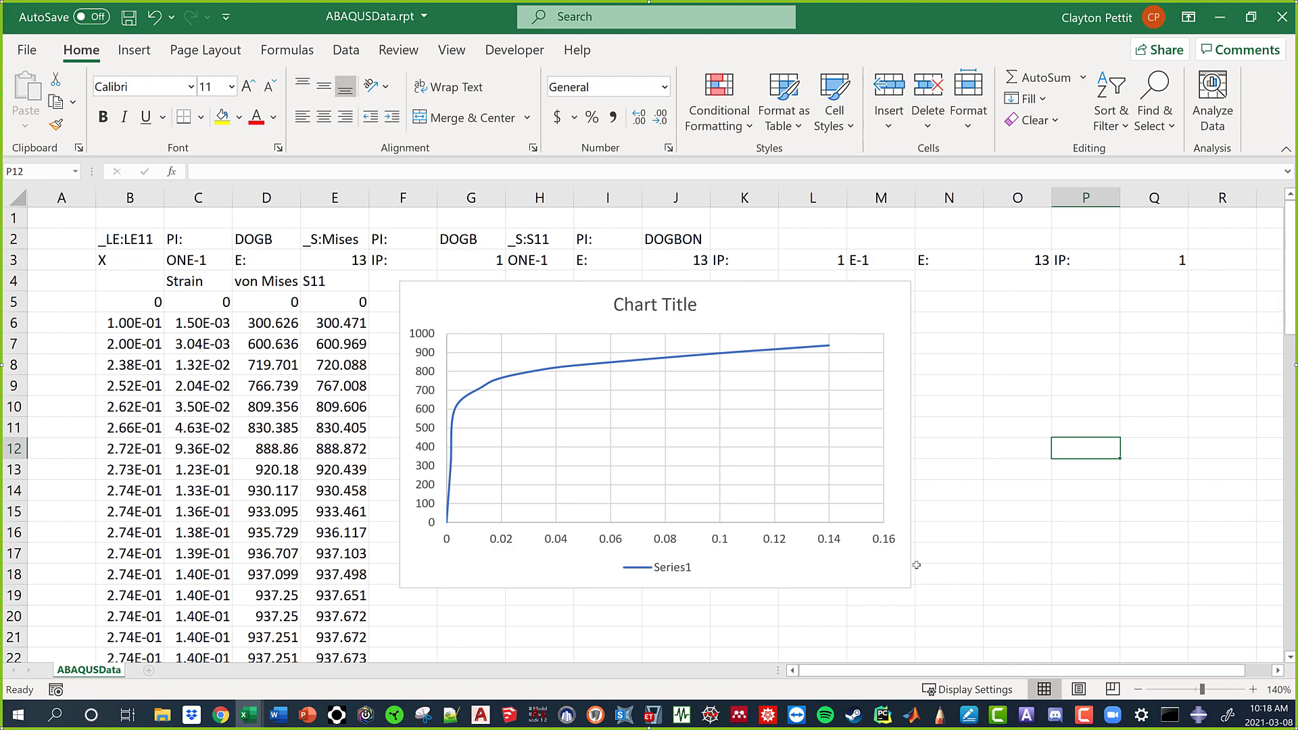
Switch to the Plastic Data.xlsx workbook and copy the true strain and true stress cells E3:F12.
{"action": "left_click", "coordinate": [248, 714]}
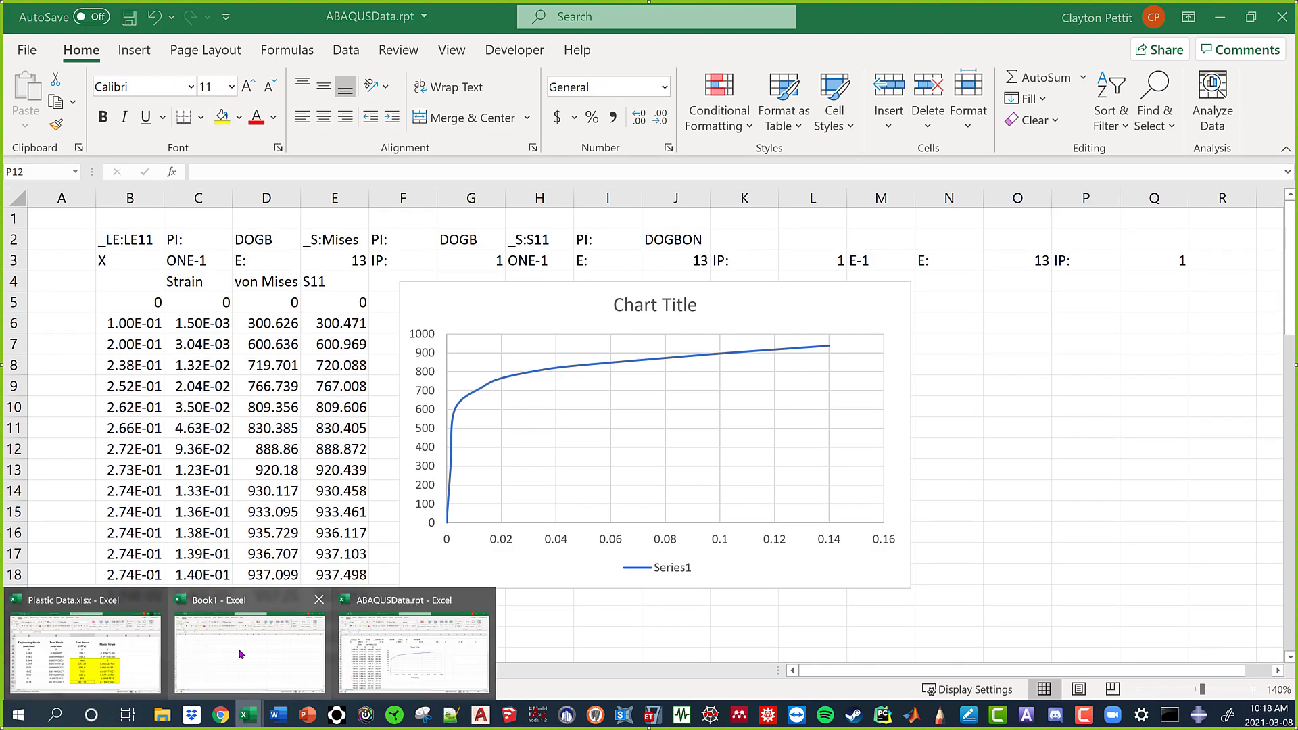
{"action": "left_click", "coordinate": [122, 656]}
{"action": "left_click_drag", "start_coordinate": [655, 413], "coordinate": [844, 605]}
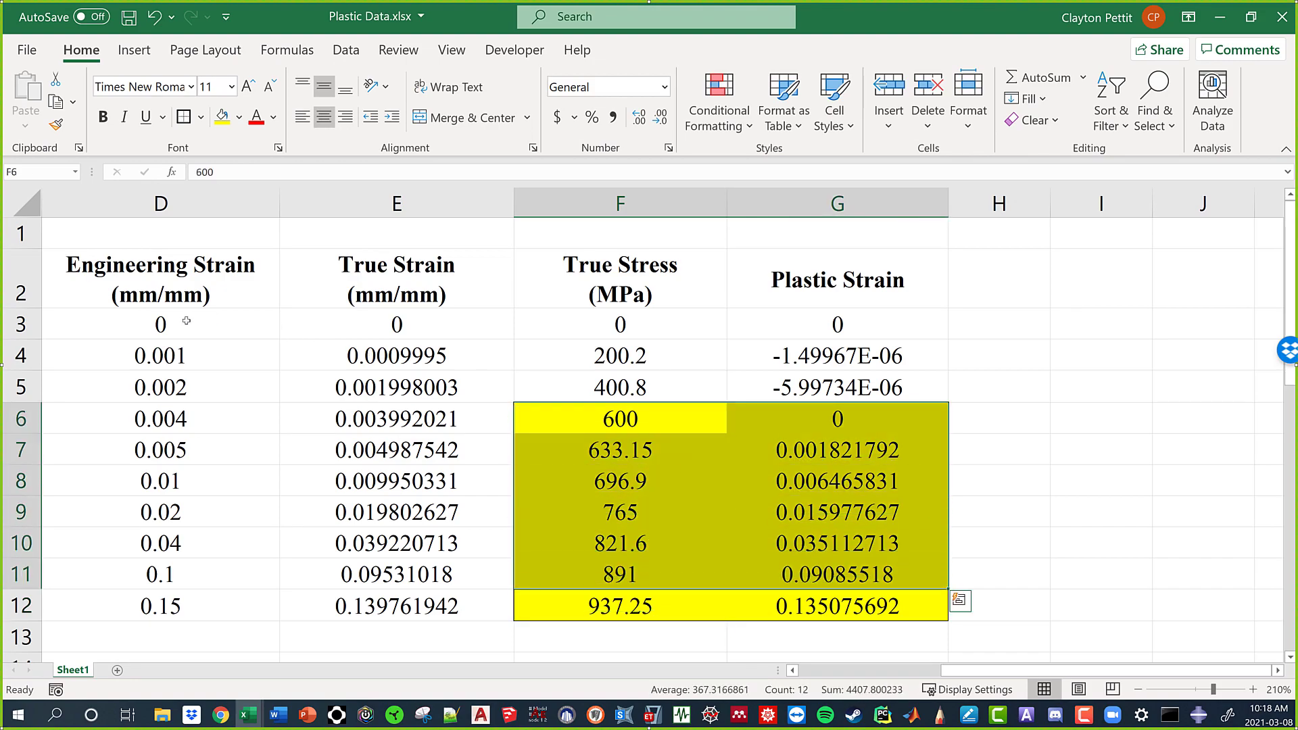
{"action": "left_click_drag", "start_coordinate": [423, 331], "coordinate": [610, 600]}
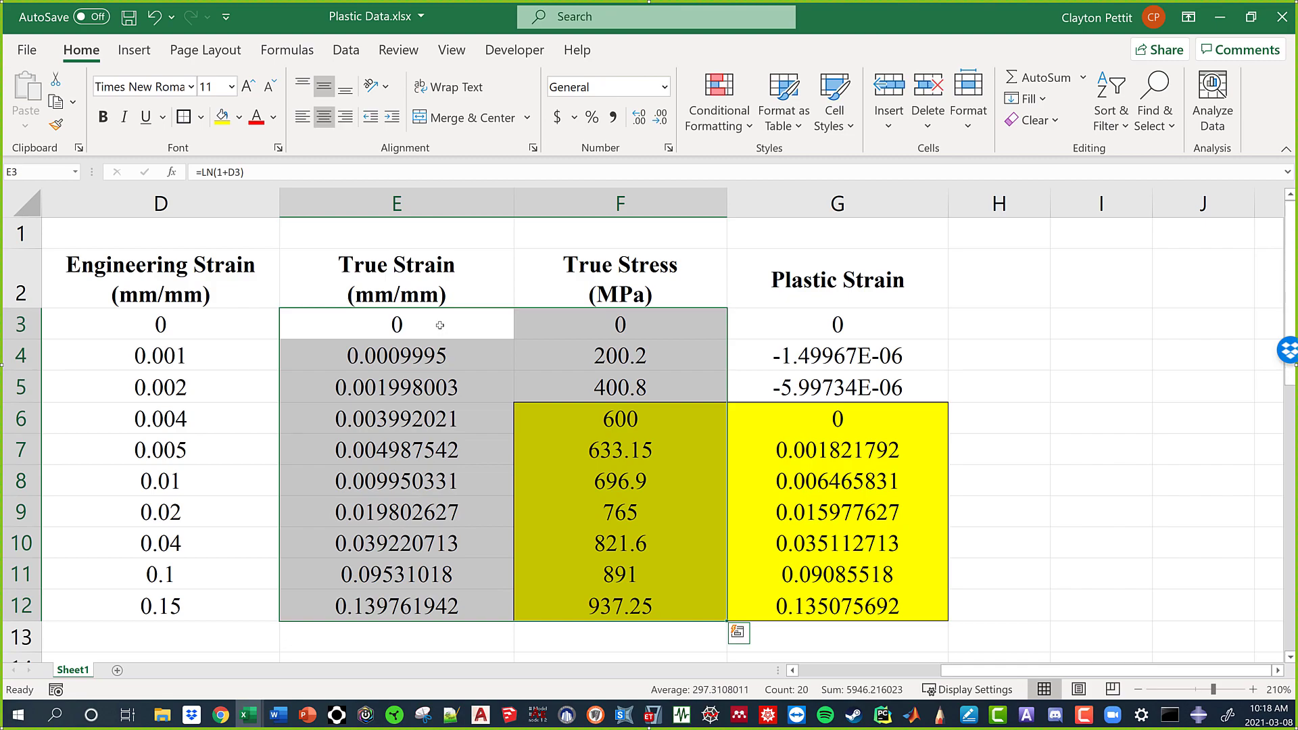
{"action": "right_click", "coordinate": [439, 325]}
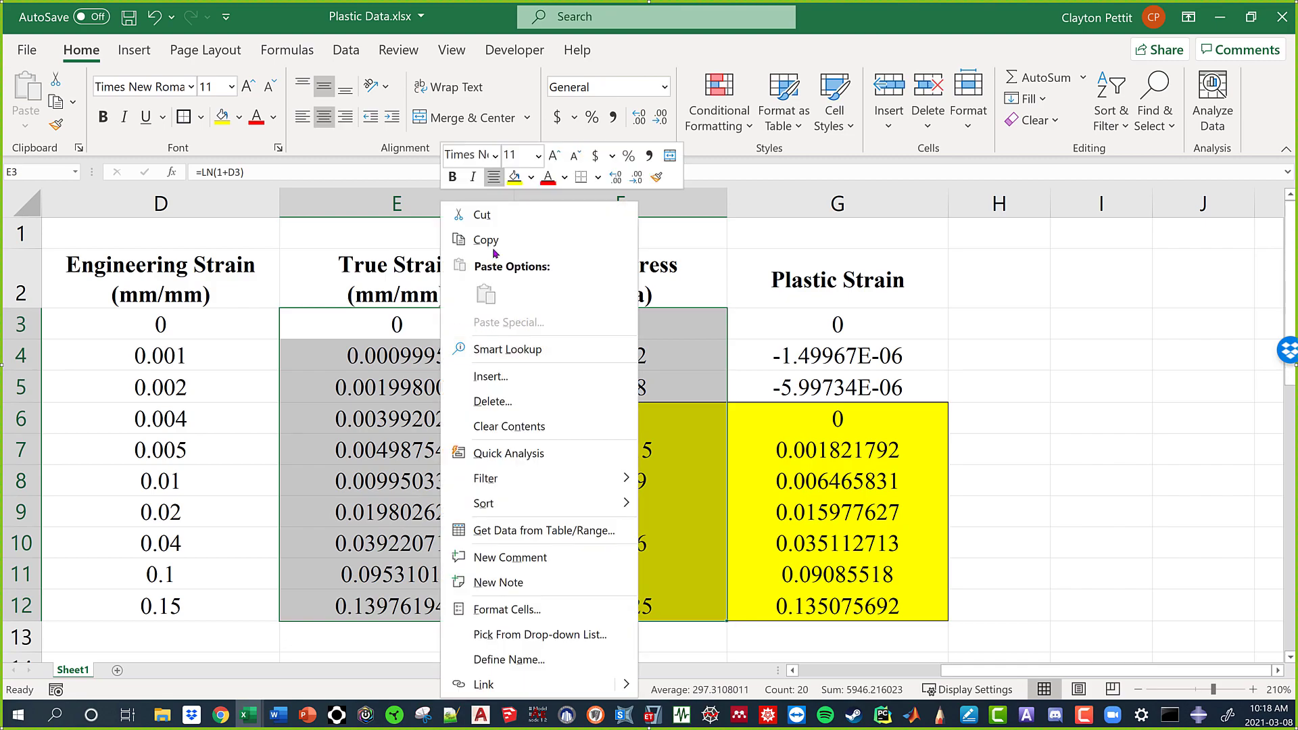
{"action": "left_click", "coordinate": [473, 243]}
Return to the ABAQUSData workbook and paste the copied data as values starting at cell N7.
{"action": "left_click", "coordinate": [1218, 17]}
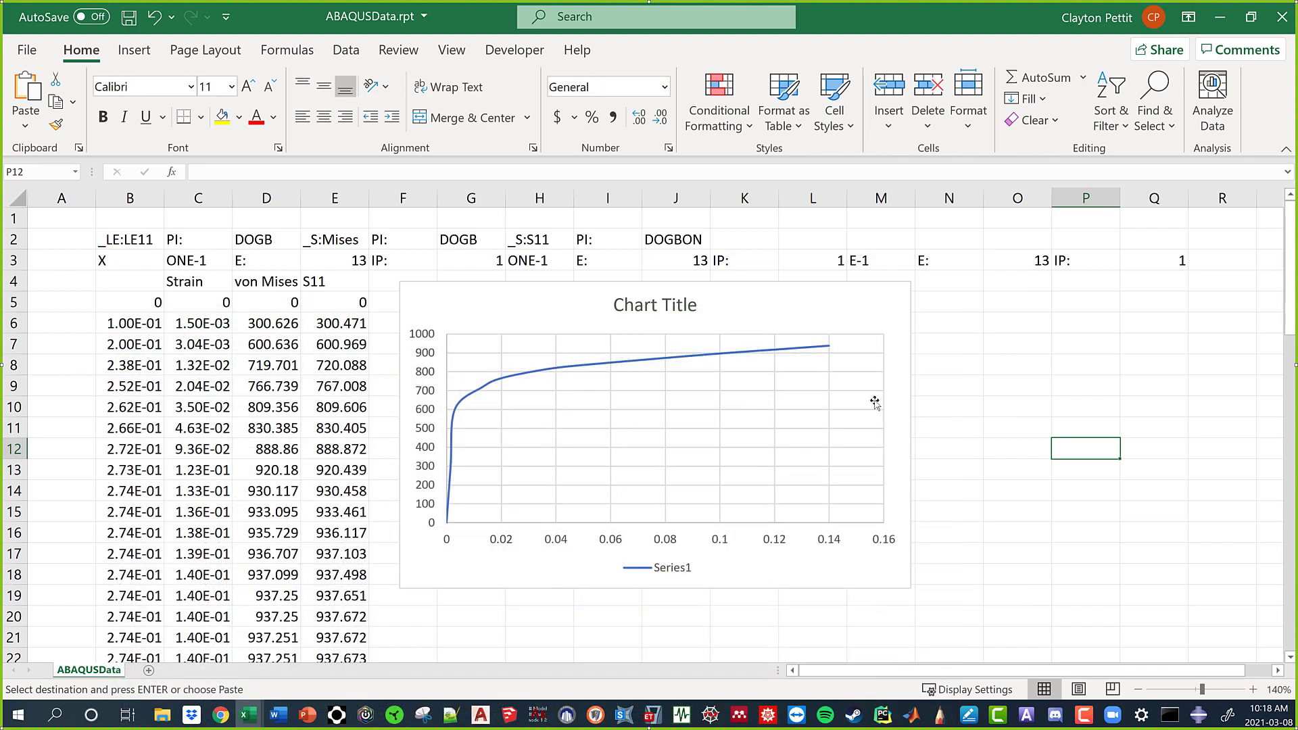
{"action": "right_click", "coordinate": [966, 342]}
{"action": "left_click", "coordinate": [1039, 297]}
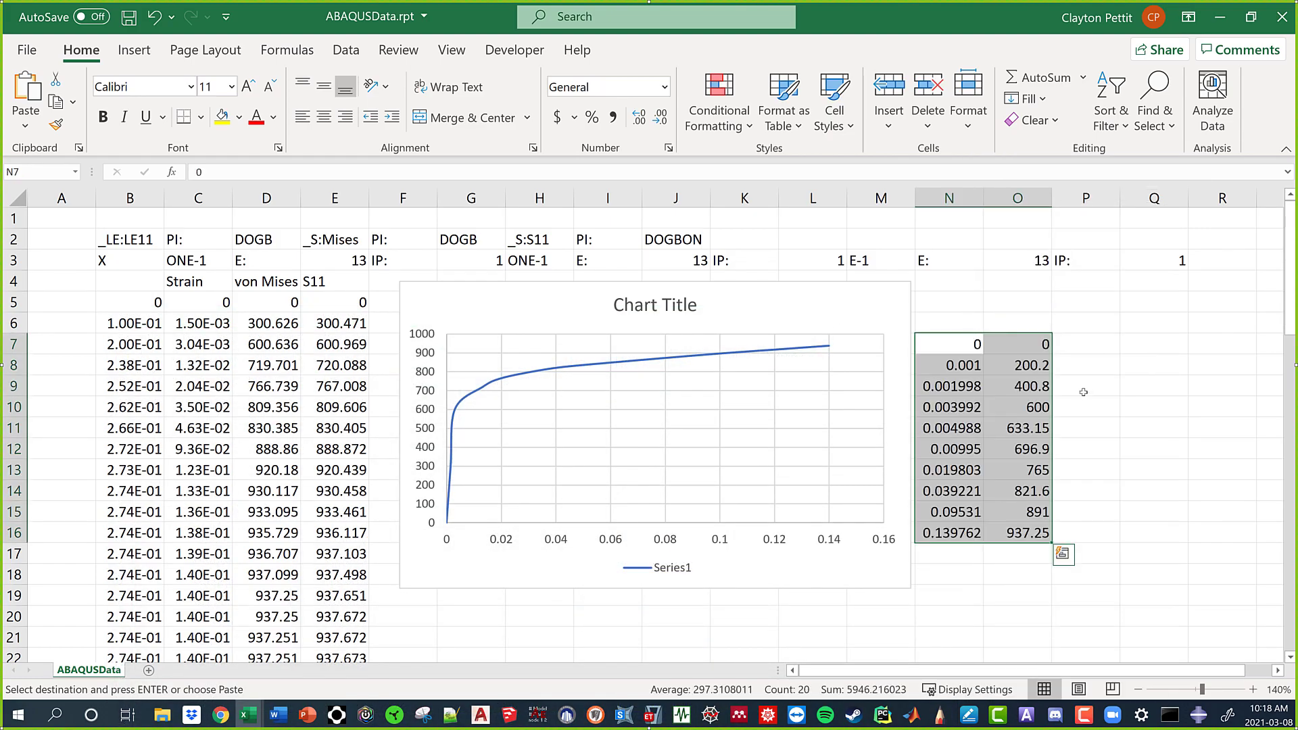
Add a second series to the chart with the pasted true strains N7:N16 as its X values.
{"action": "left_click", "coordinate": [876, 580]}
{"action": "left_click", "coordinate": [933, 351]}
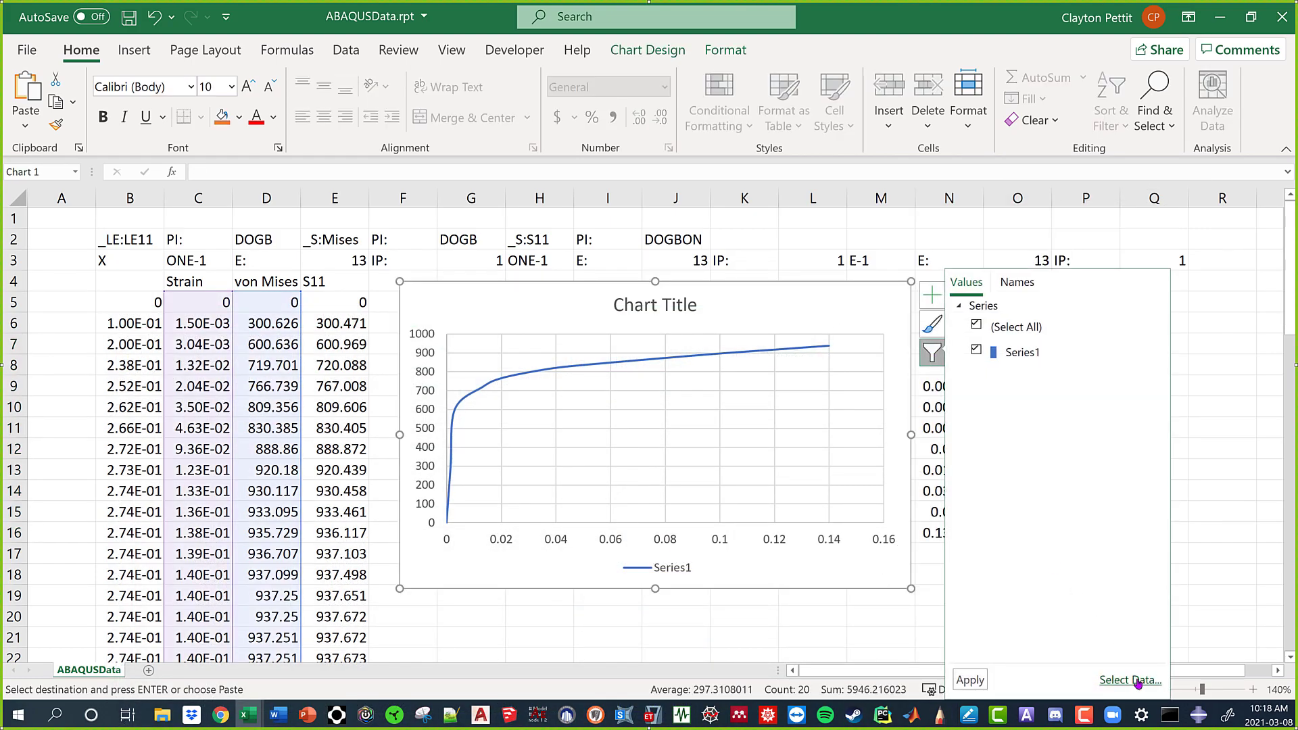
{"action": "left_click", "coordinate": [1142, 682]}
{"action": "left_click", "coordinate": [777, 318]}
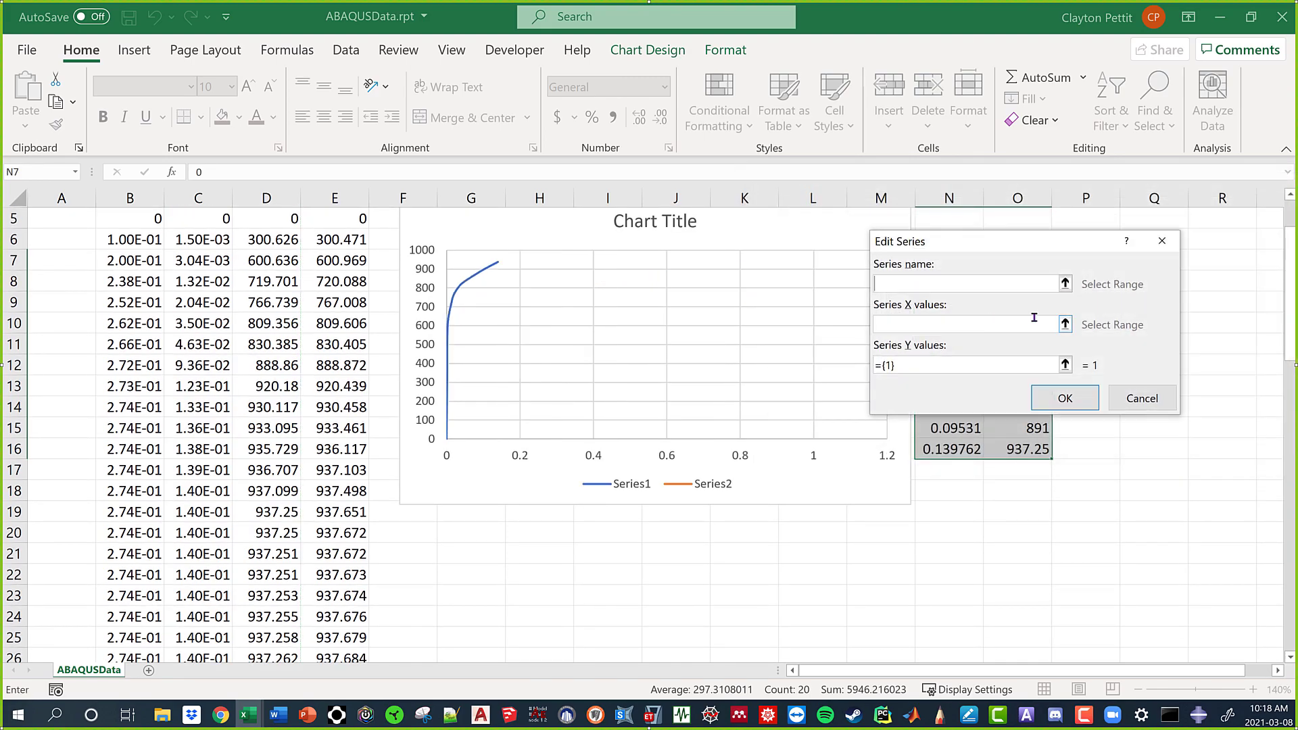
{"action": "left_click", "coordinate": [1069, 329]}
{"action": "scroll", "coordinate": [1099, 502], "scroll_direction": "up", "scroll_amount": 2}
{"action": "left_click_drag", "start_coordinate": [959, 344], "coordinate": [974, 534]}
{"action": "left_click", "coordinate": [1169, 265]}
Set the second series' Y values to the true stresses O7:O16 and accept the chart data.
{"action": "left_click", "coordinate": [1061, 363]}
{"action": "left_click_drag", "start_coordinate": [1030, 346], "coordinate": [1033, 534]}
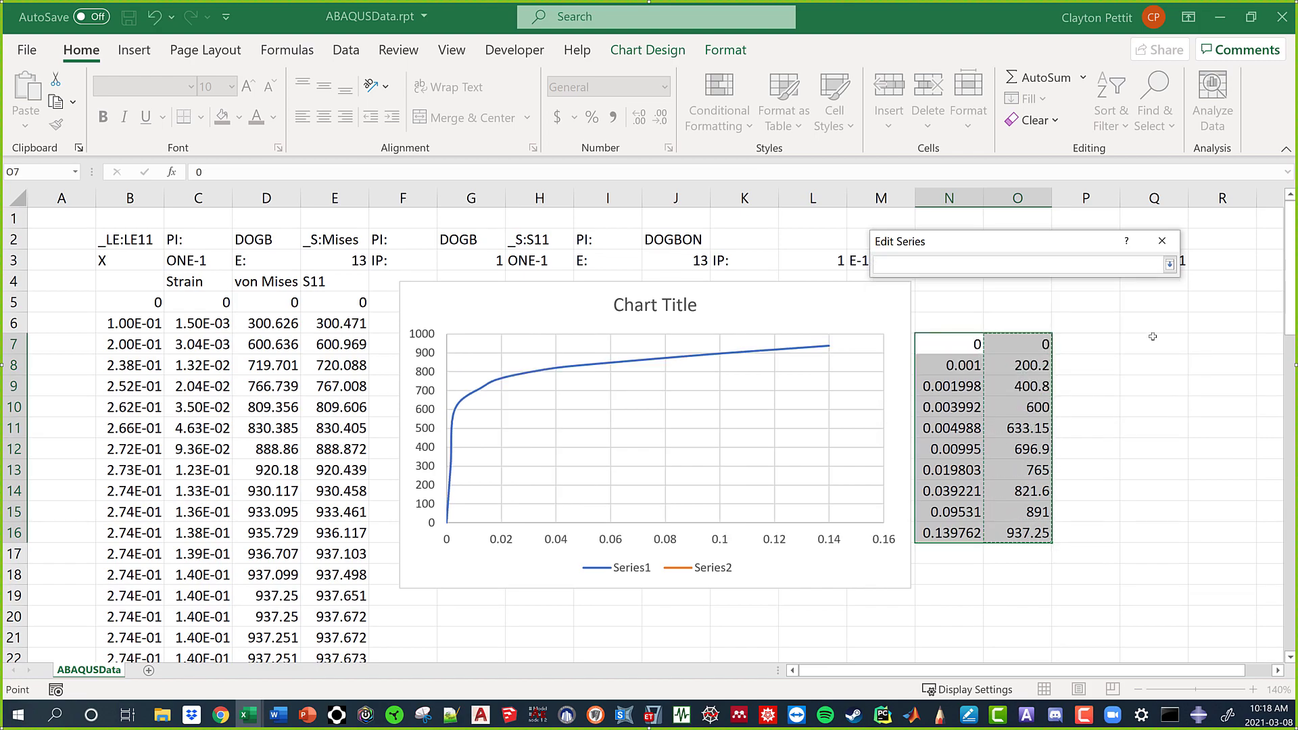
{"action": "left_click", "coordinate": [1169, 264]}
{"action": "left_click", "coordinate": [1077, 392]}
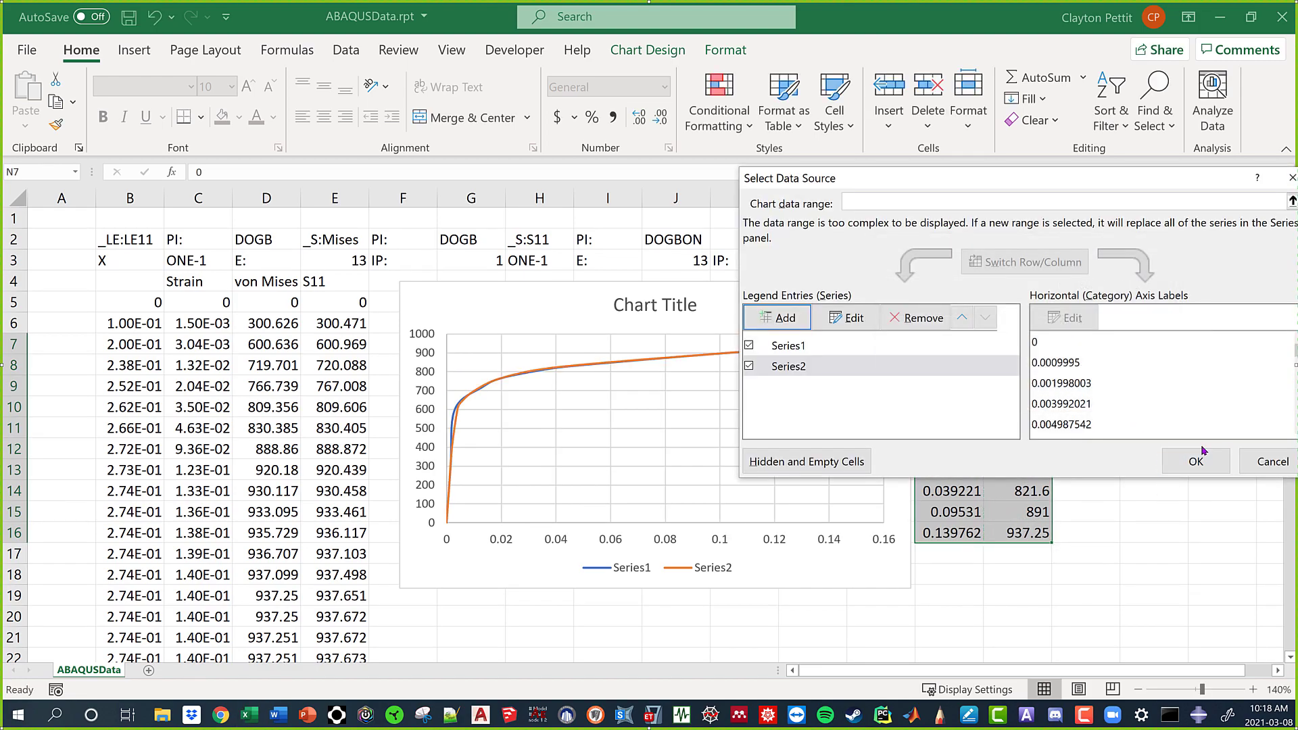
{"action": "left_click", "coordinate": [1165, 464]}
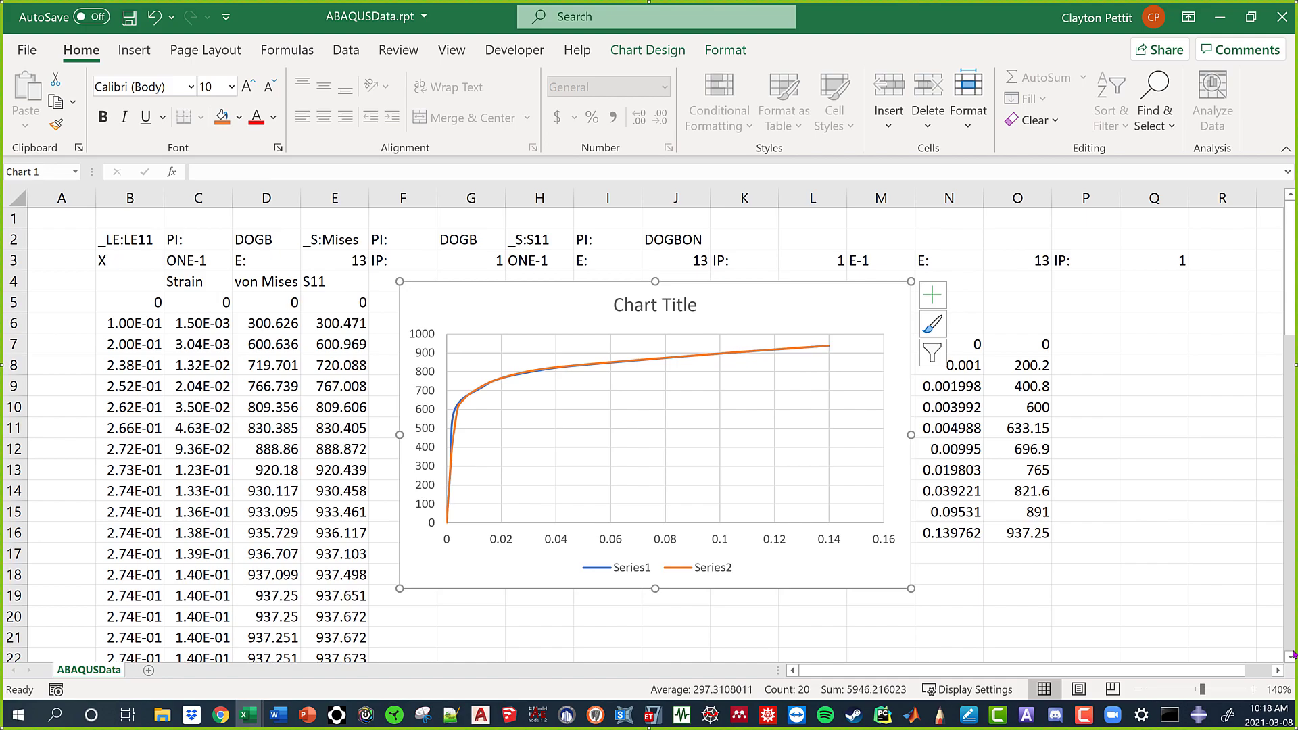
Examine the second series' data points along the steep initial part and the bend of the stress-strain curve.
{"action": "left_click", "coordinate": [1254, 690]}
{"action": "scroll", "coordinate": [1108, 462], "scroll_direction": "up", "scroll_amount": 2, "text": "ctrl"}
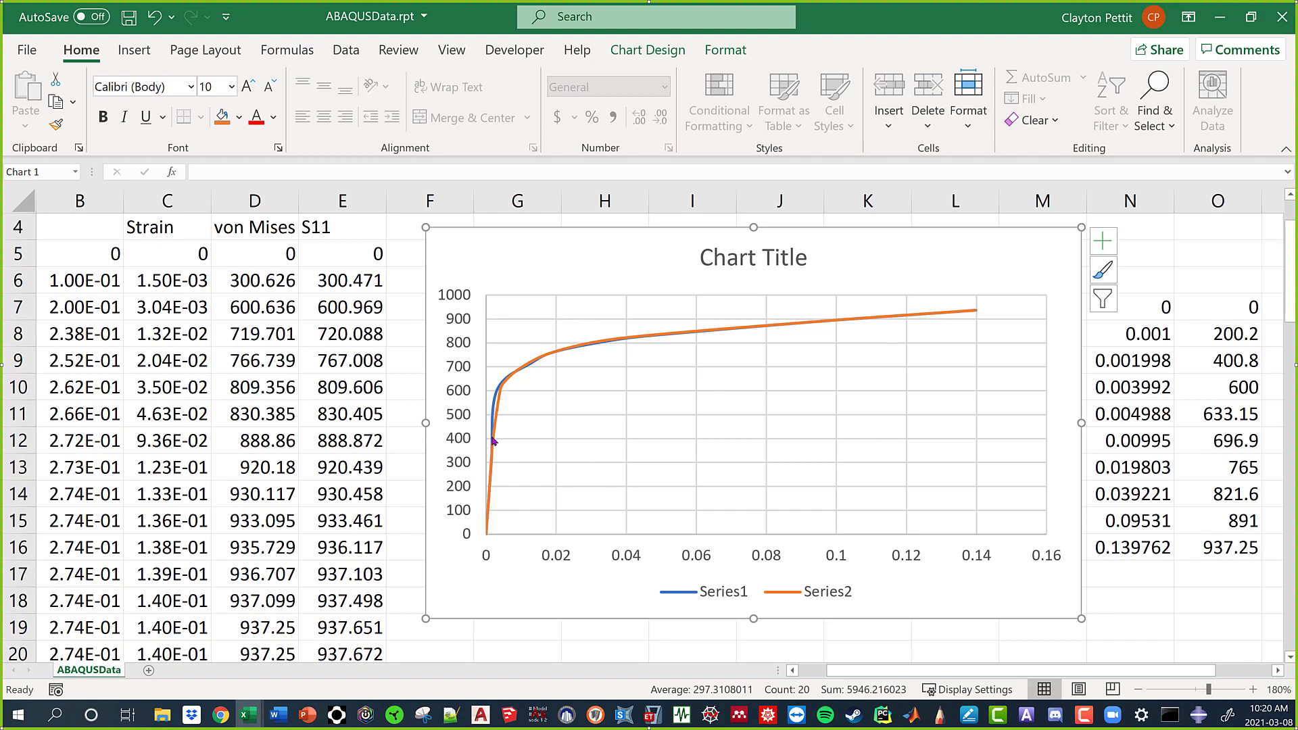
{"action": "mouse_move", "coordinate": [493, 441]}
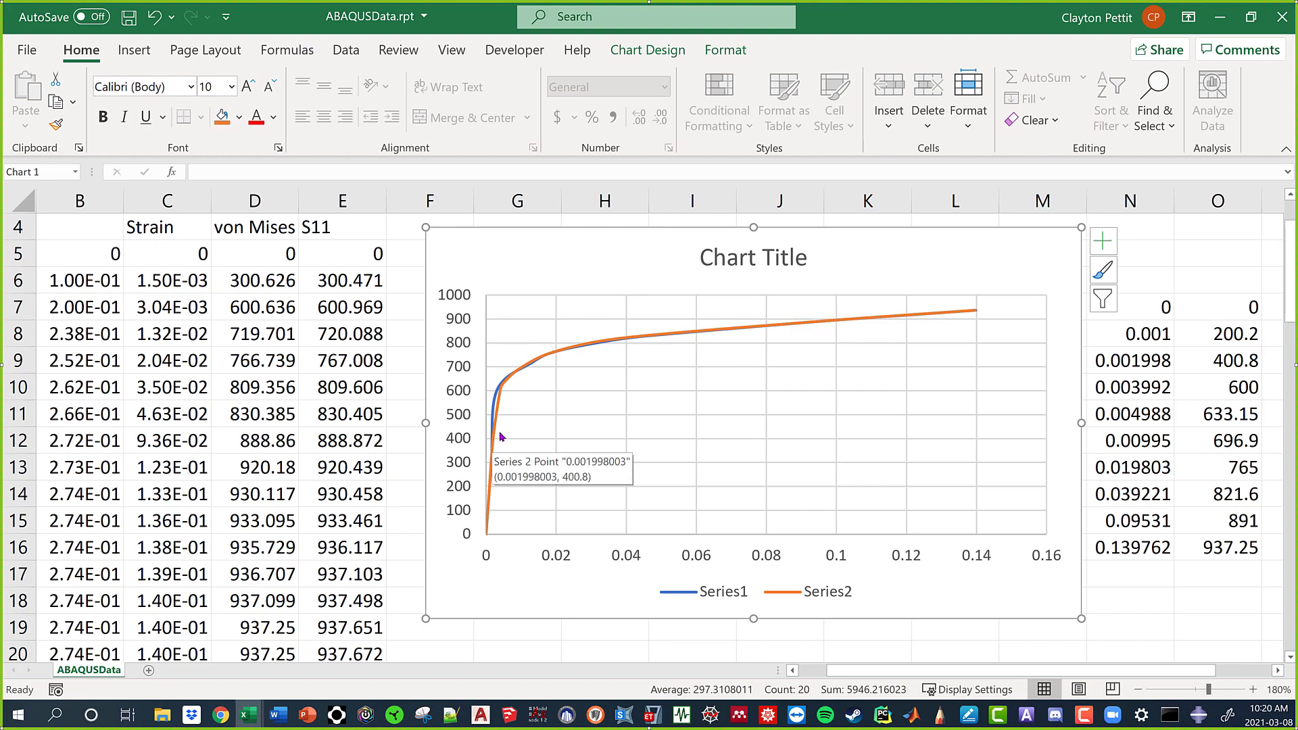
{"action": "mouse_move", "coordinate": [502, 386]}
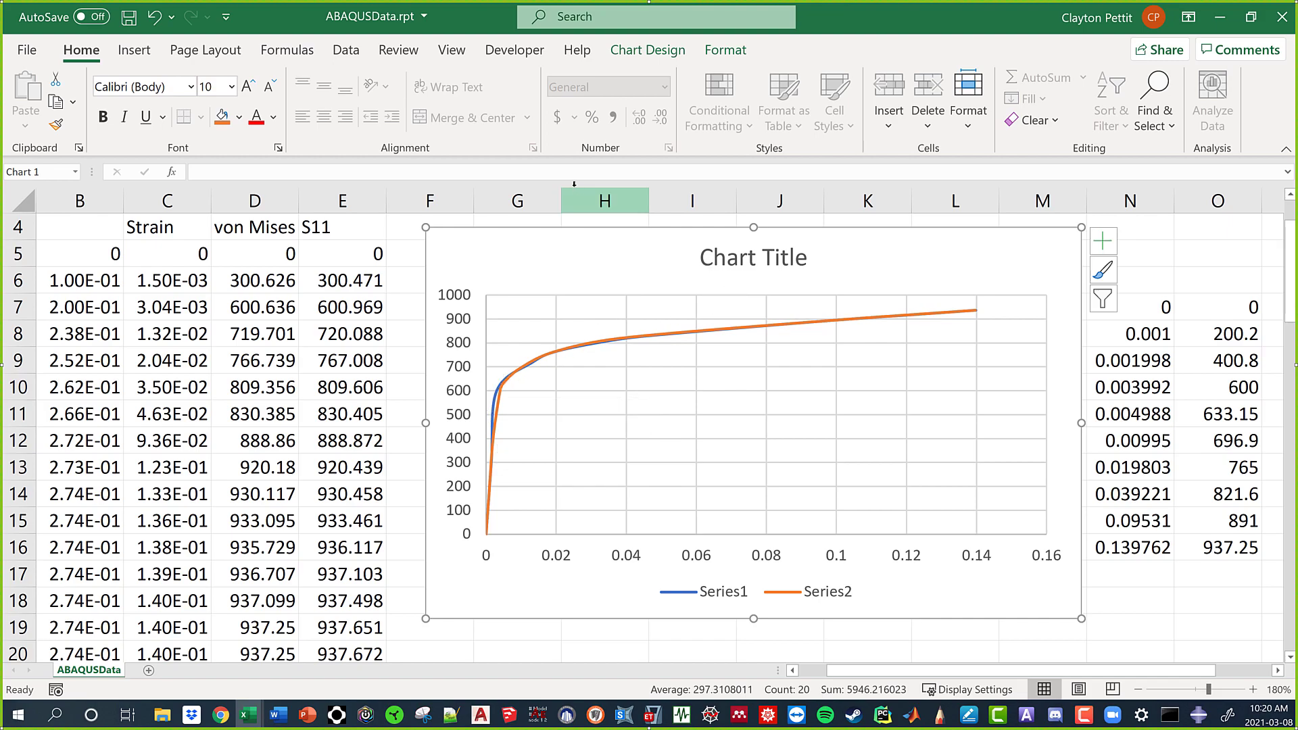
{"action": "left_click", "coordinate": [1102, 270]}
{"action": "left_click", "coordinate": [1104, 296]}
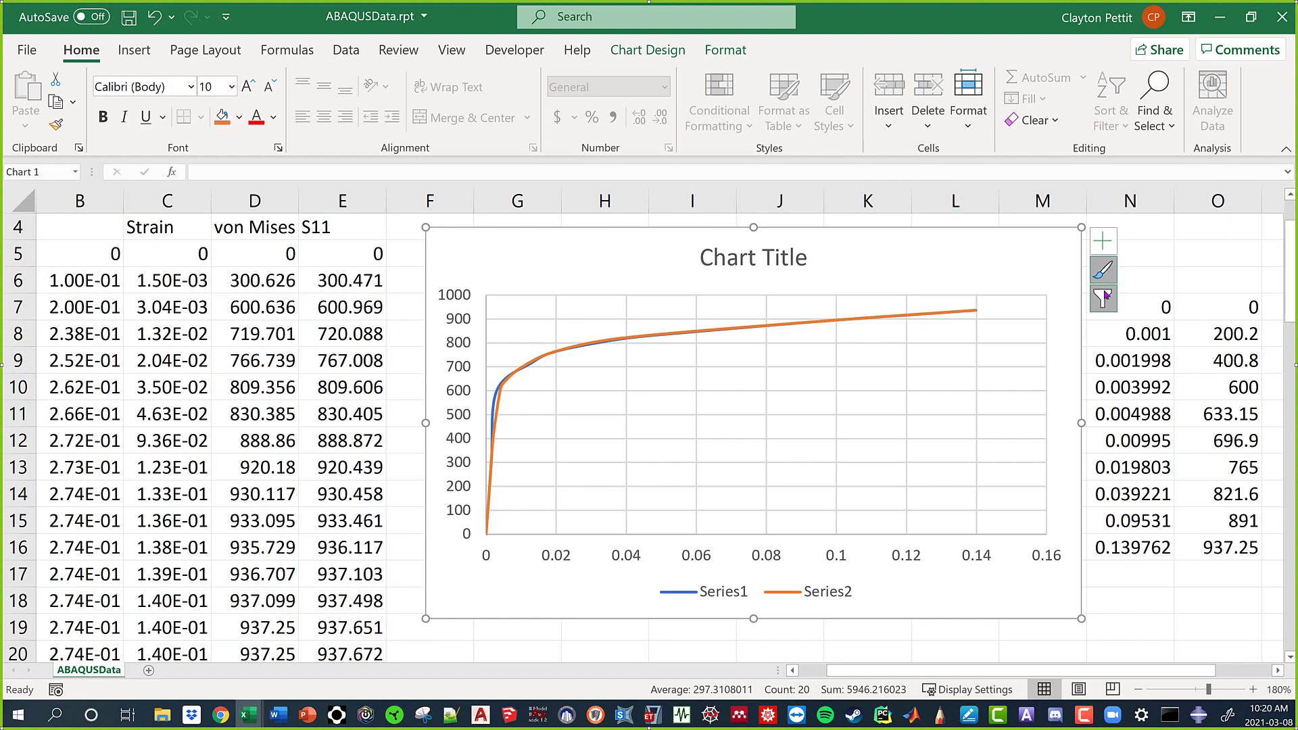
{"action": "left_click", "coordinate": [1103, 270]}
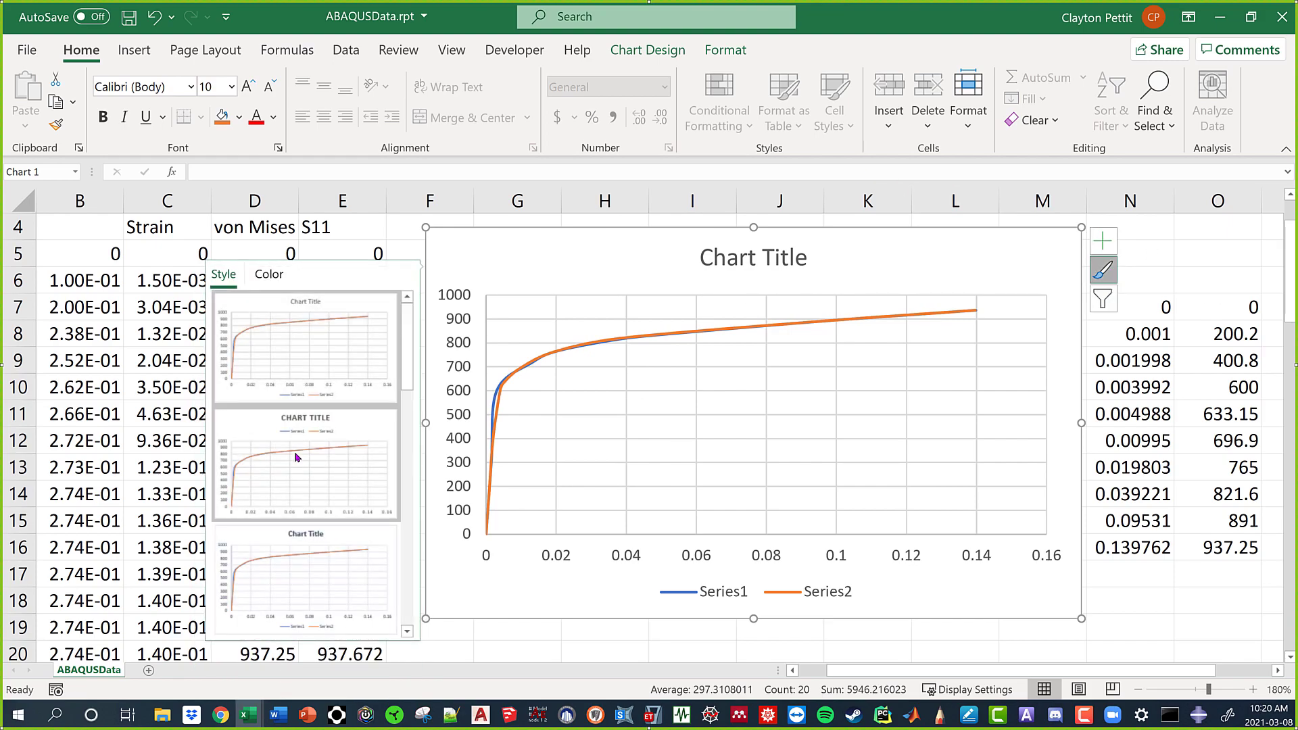
{"action": "left_click", "coordinate": [1172, 263]}
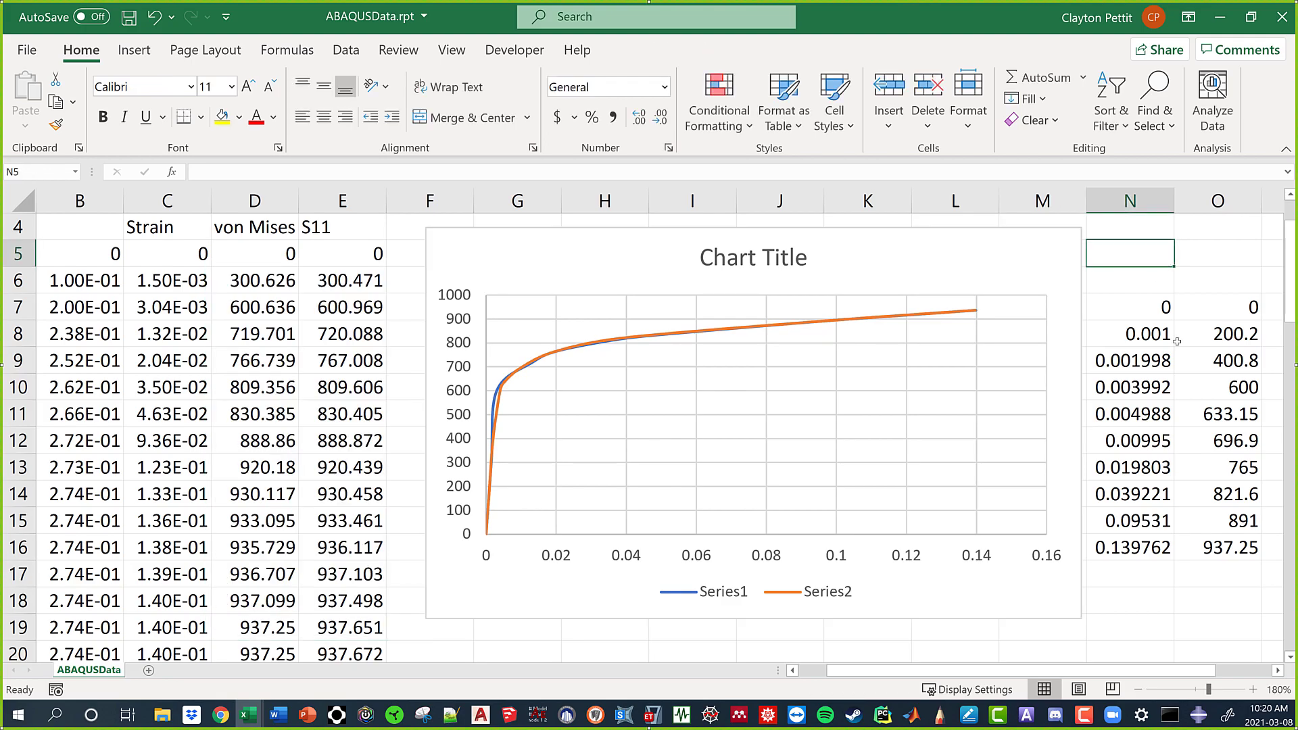
Change the stress-strain chart's type to Scatter with Straight Lines and Markers.
{"action": "left_click", "coordinate": [278, 50]}
{"action": "left_click", "coordinate": [238, 50]}
{"action": "left_click", "coordinate": [134, 50]}
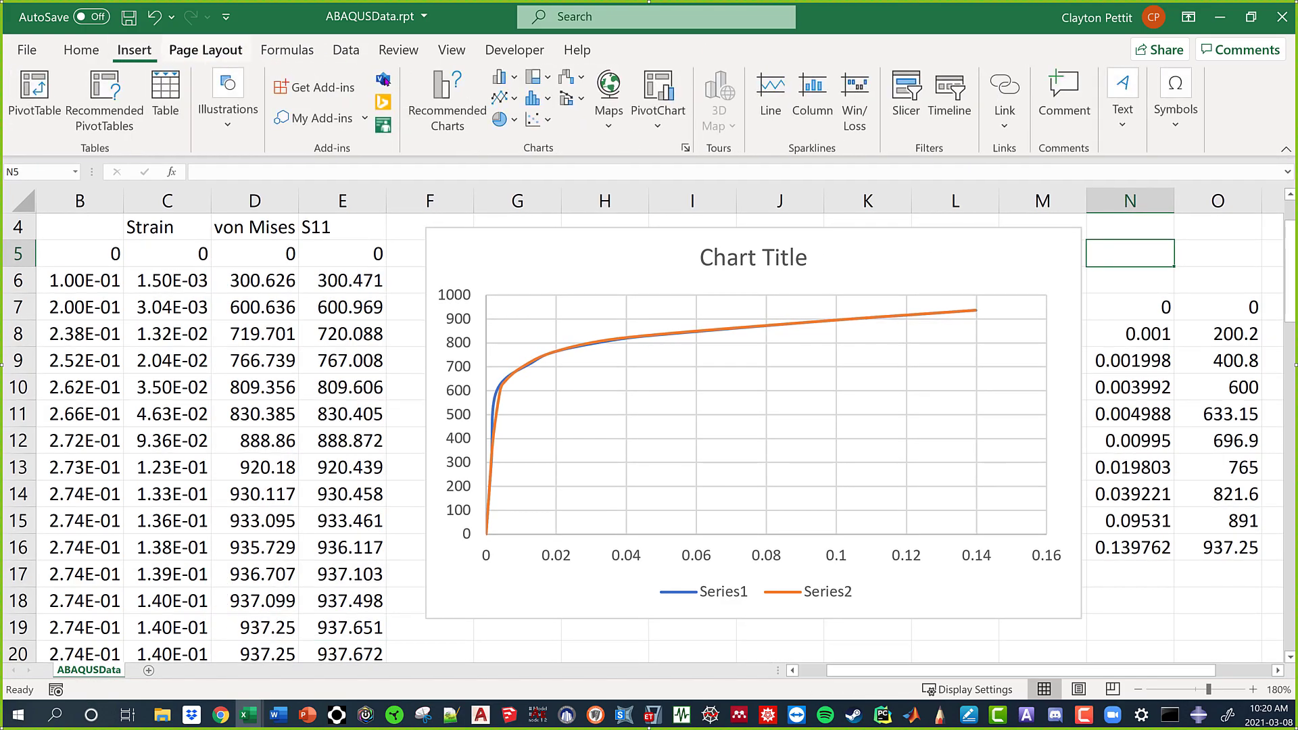
{"action": "left_click", "coordinate": [539, 119]}
{"action": "left_click", "coordinate": [1054, 281]}
{"action": "right_click", "coordinate": [1053, 281]}
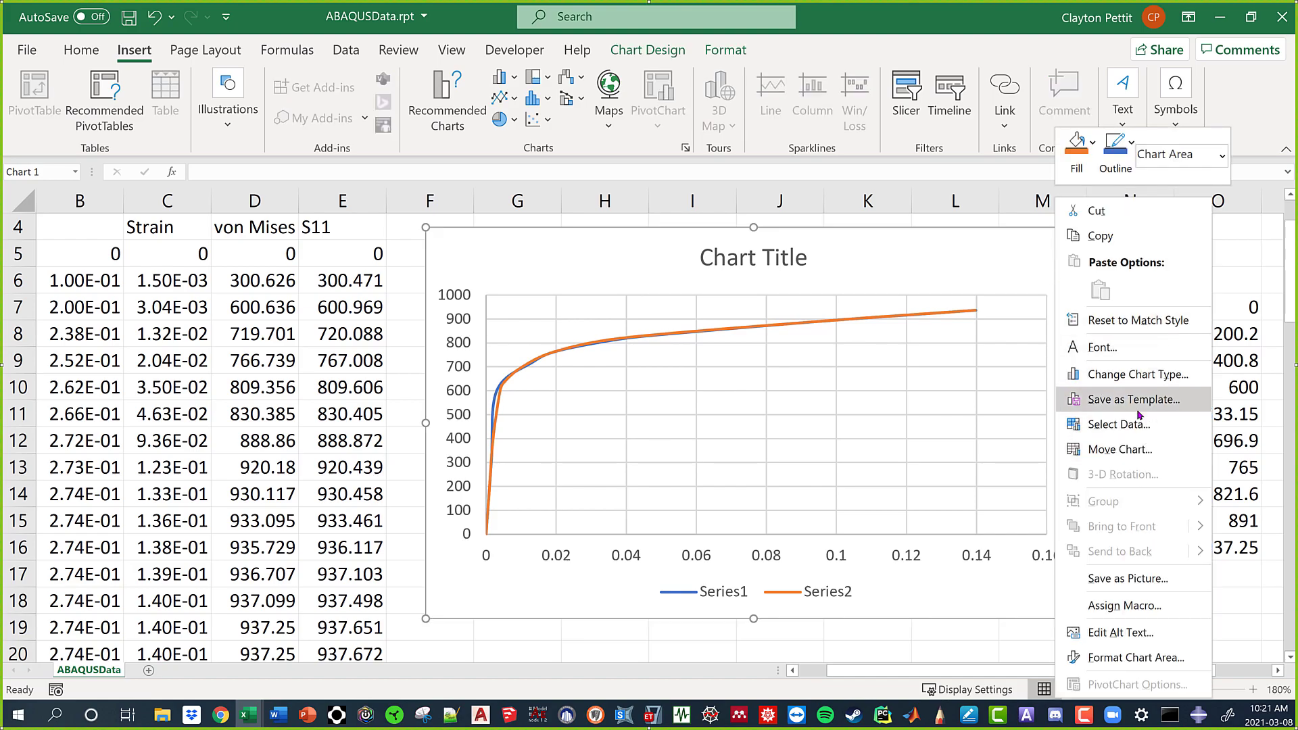
{"action": "left_click", "coordinate": [1127, 376]}
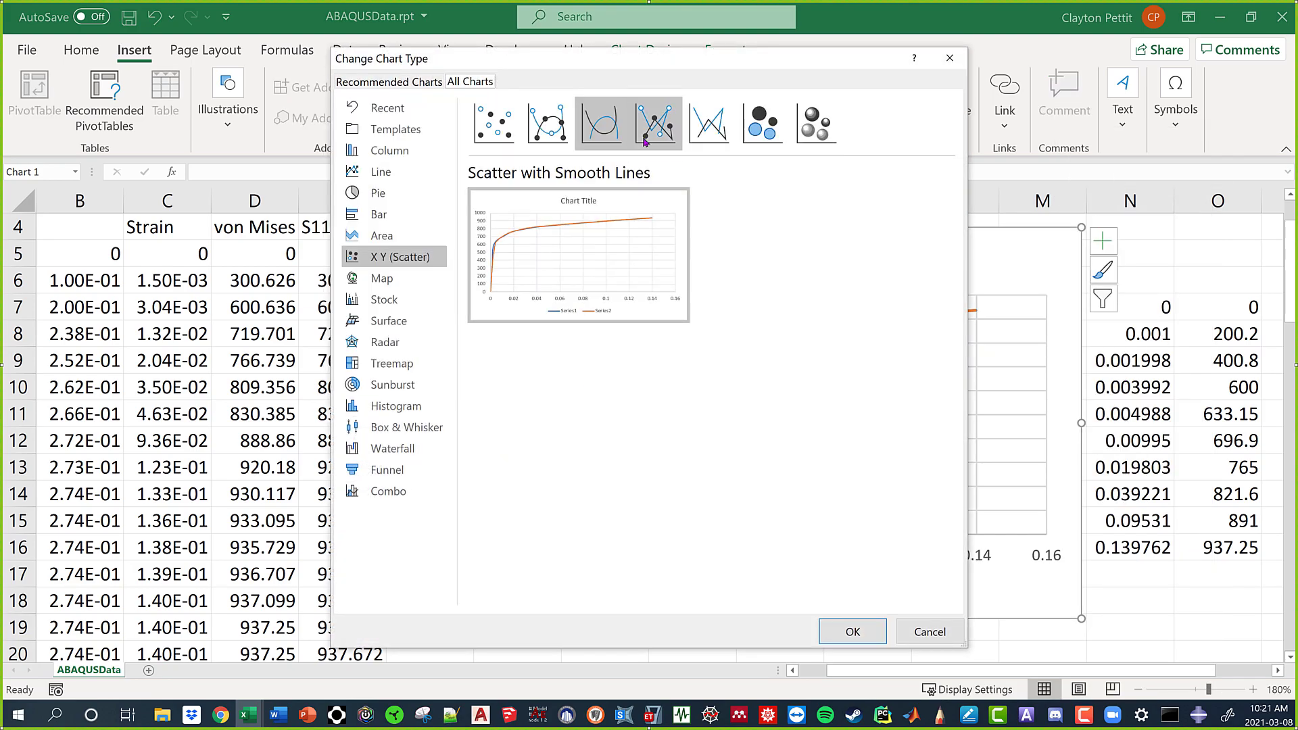
{"action": "left_click", "coordinate": [649, 135]}
{"action": "left_click", "coordinate": [860, 628]}
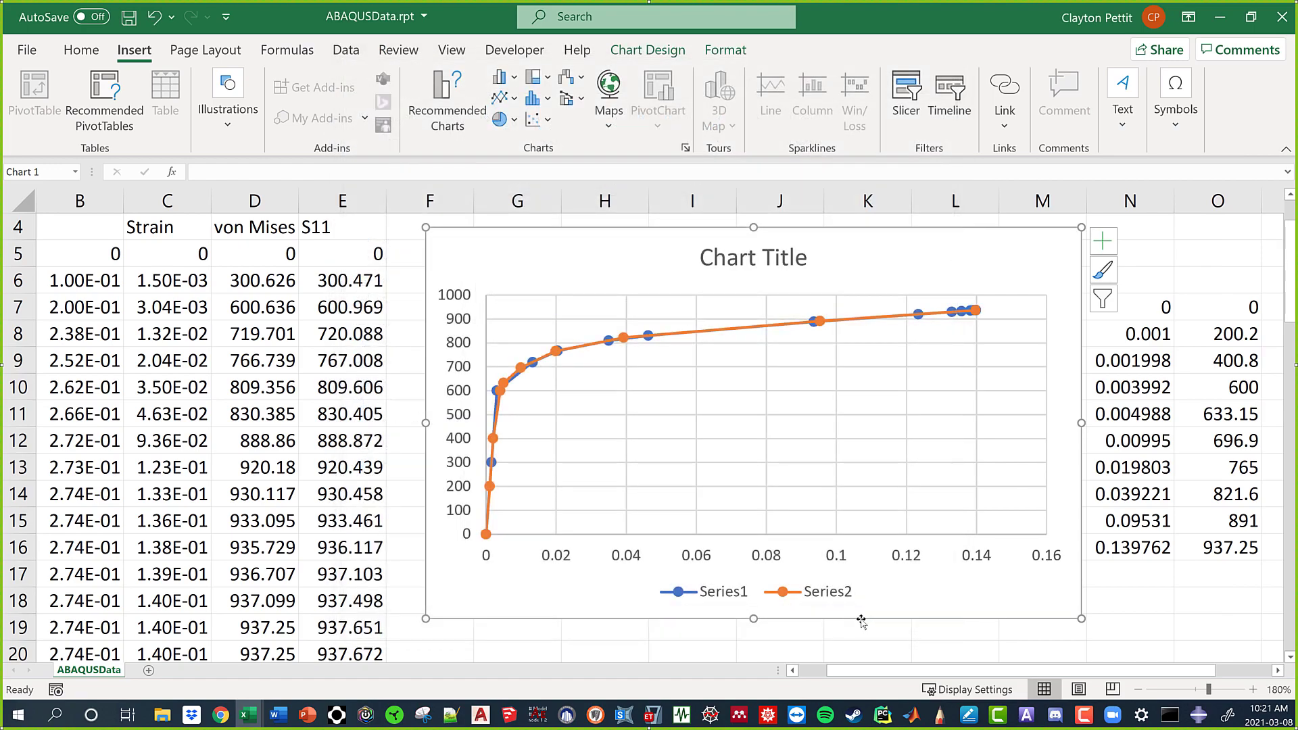
{"action": "left_click", "coordinate": [1163, 623]}
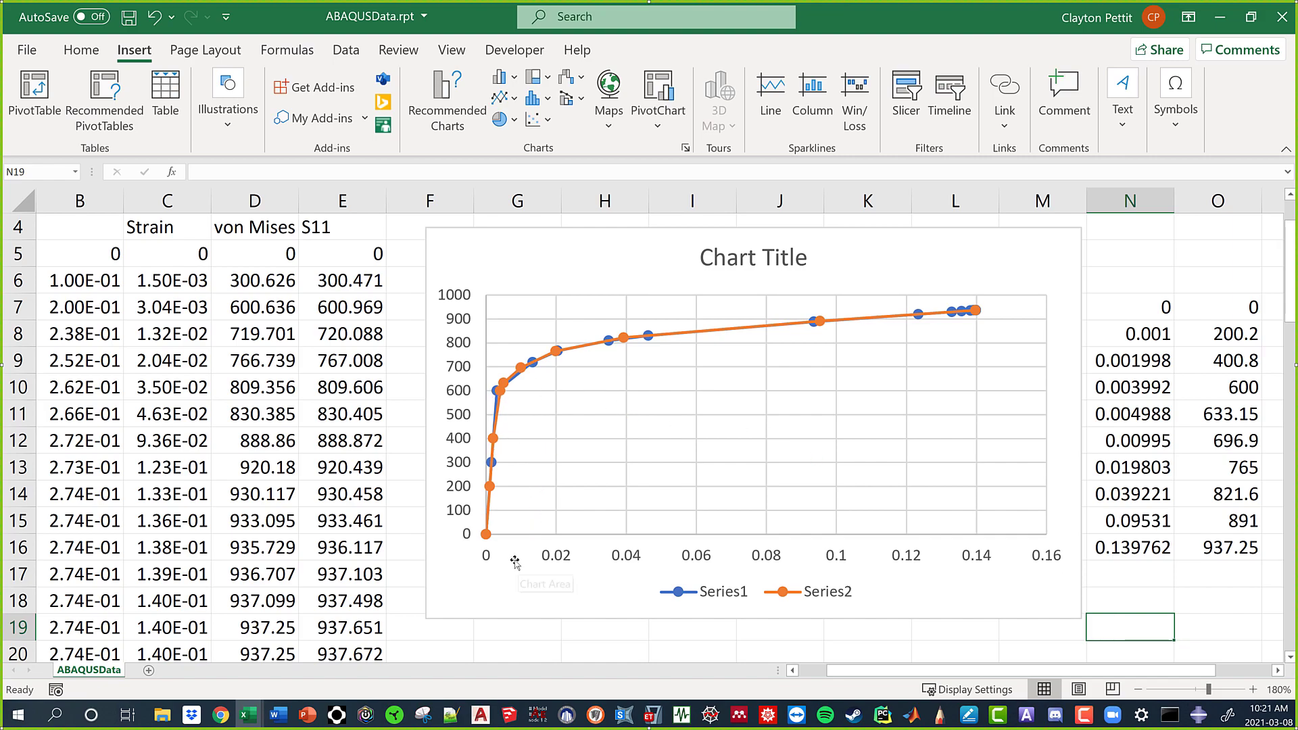
{"action": "left_click", "coordinate": [1185, 607]}
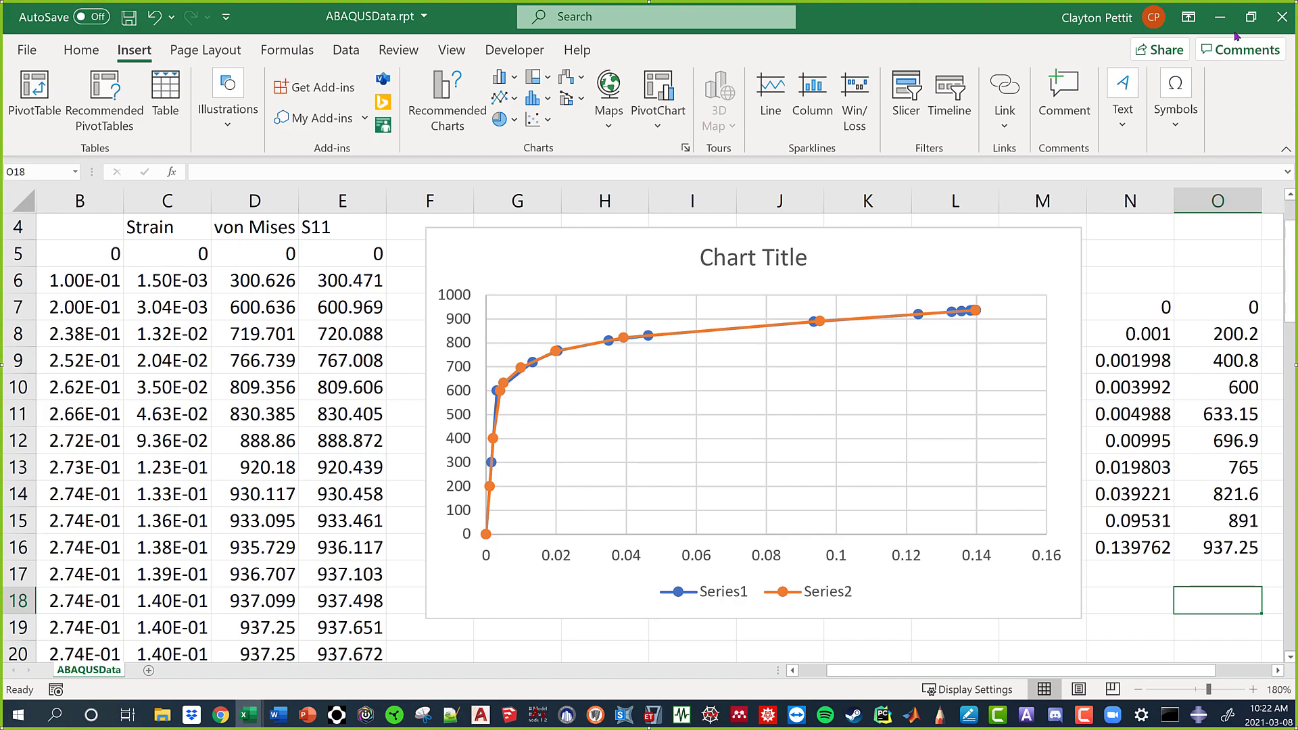
Close the blank workbook, Plastic Data.xlsx and ABAQUSData.rpt, discarding the changes to ABAQUSData.rpt.
{"action": "left_click", "coordinate": [1219, 18]}
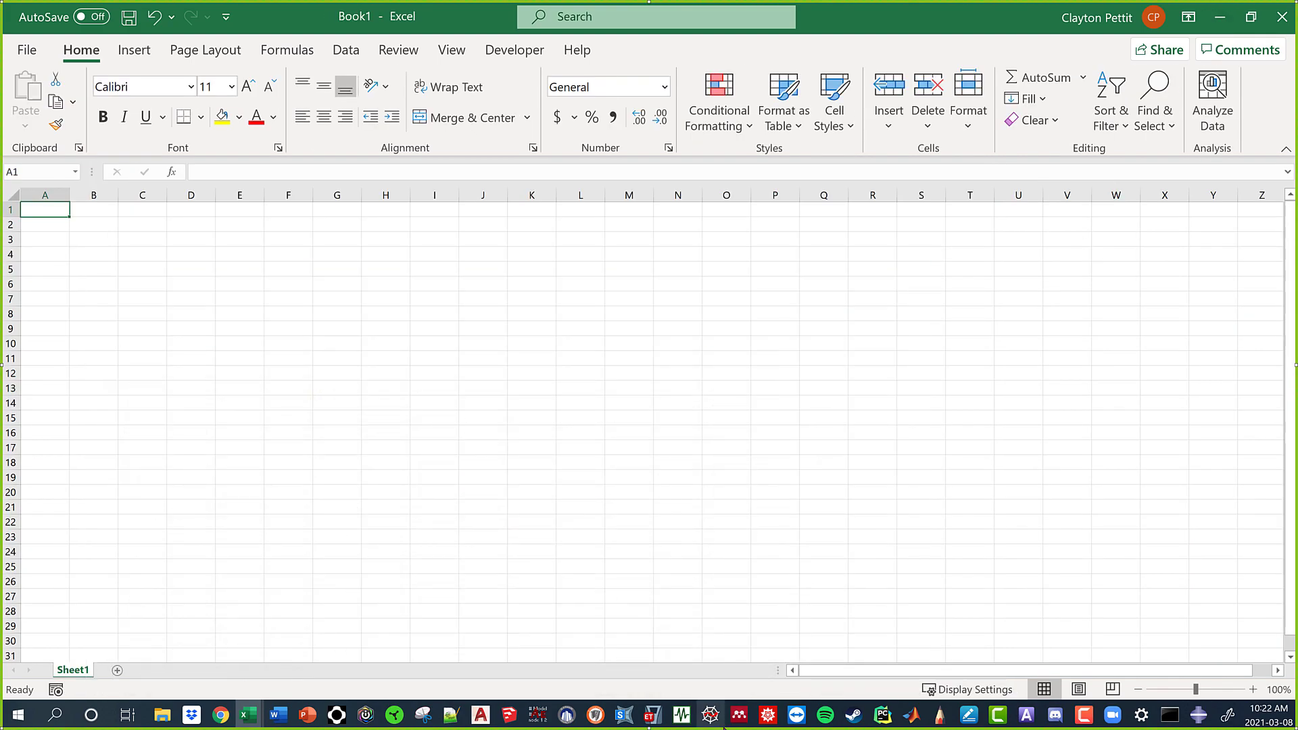
{"action": "left_click", "coordinate": [1281, 24]}
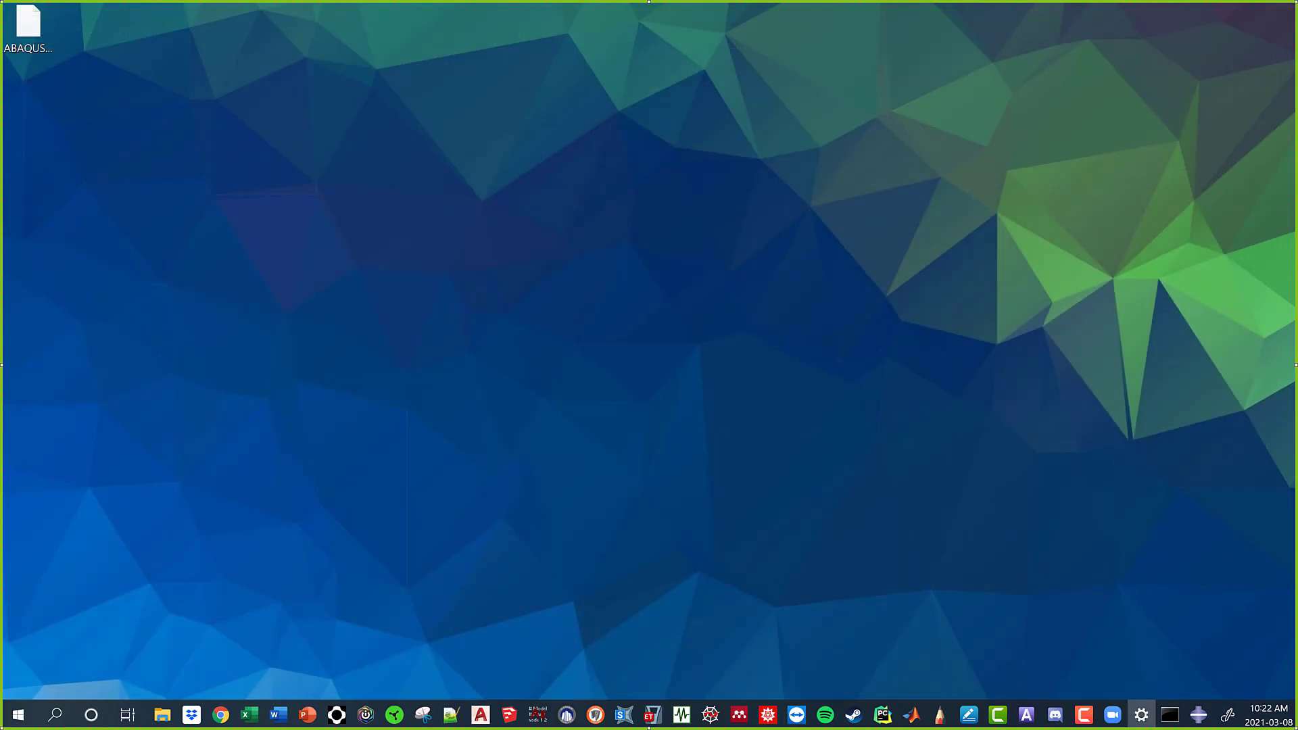
{"action": "mouse_move", "coordinate": [236, 718]}
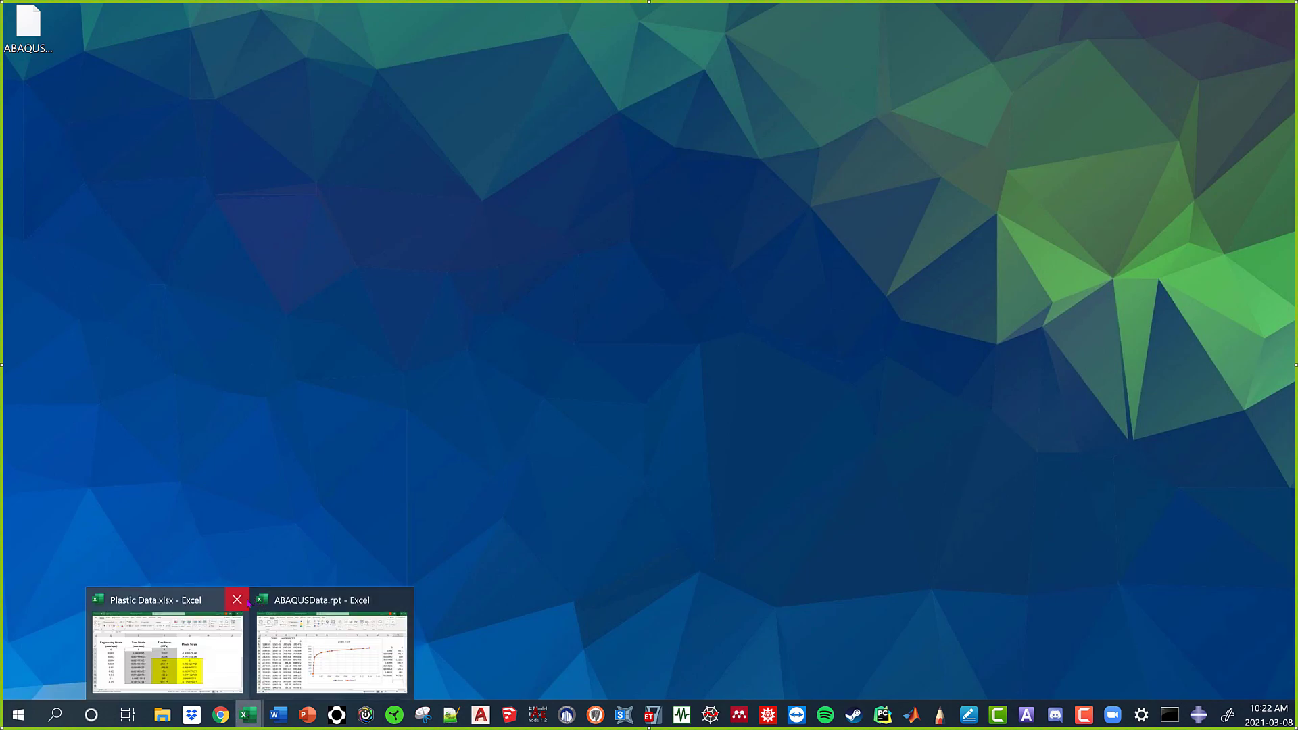
{"action": "left_click", "coordinate": [244, 600]}
{"action": "left_click", "coordinate": [642, 400]}
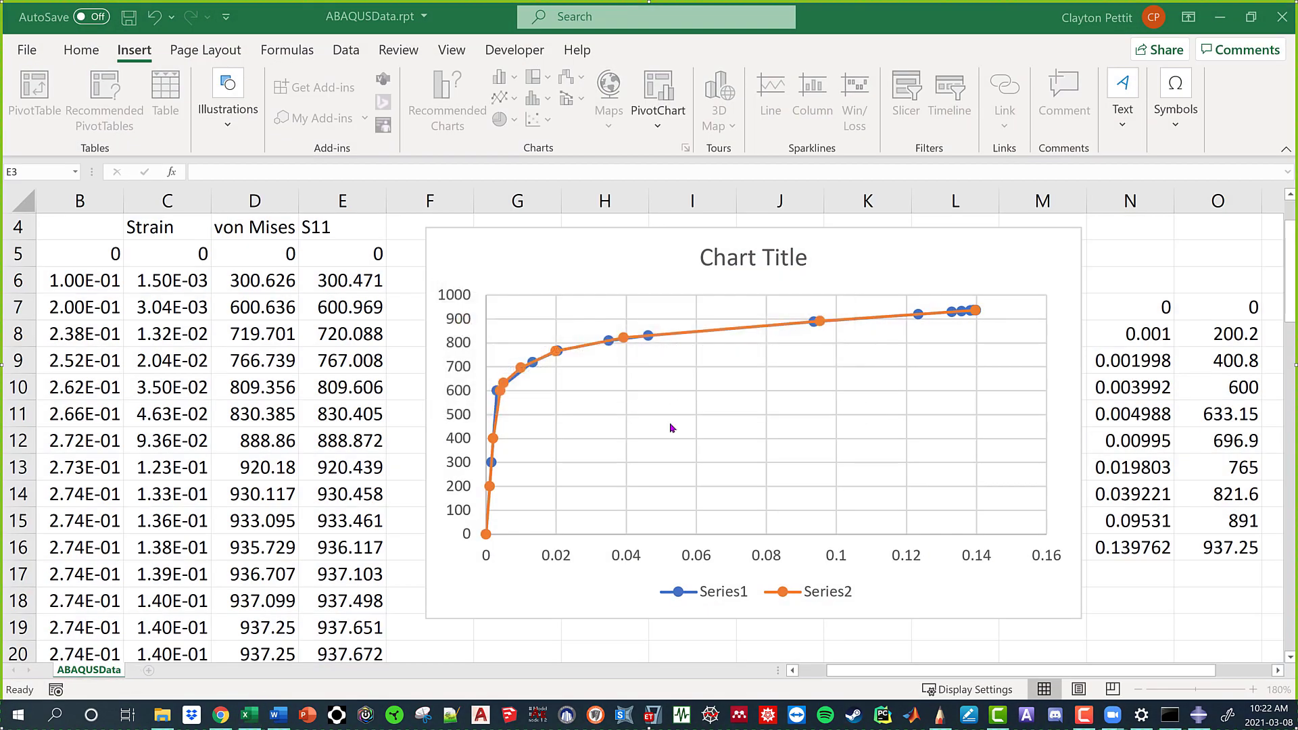
{"action": "key", "text": "alt+F4"}
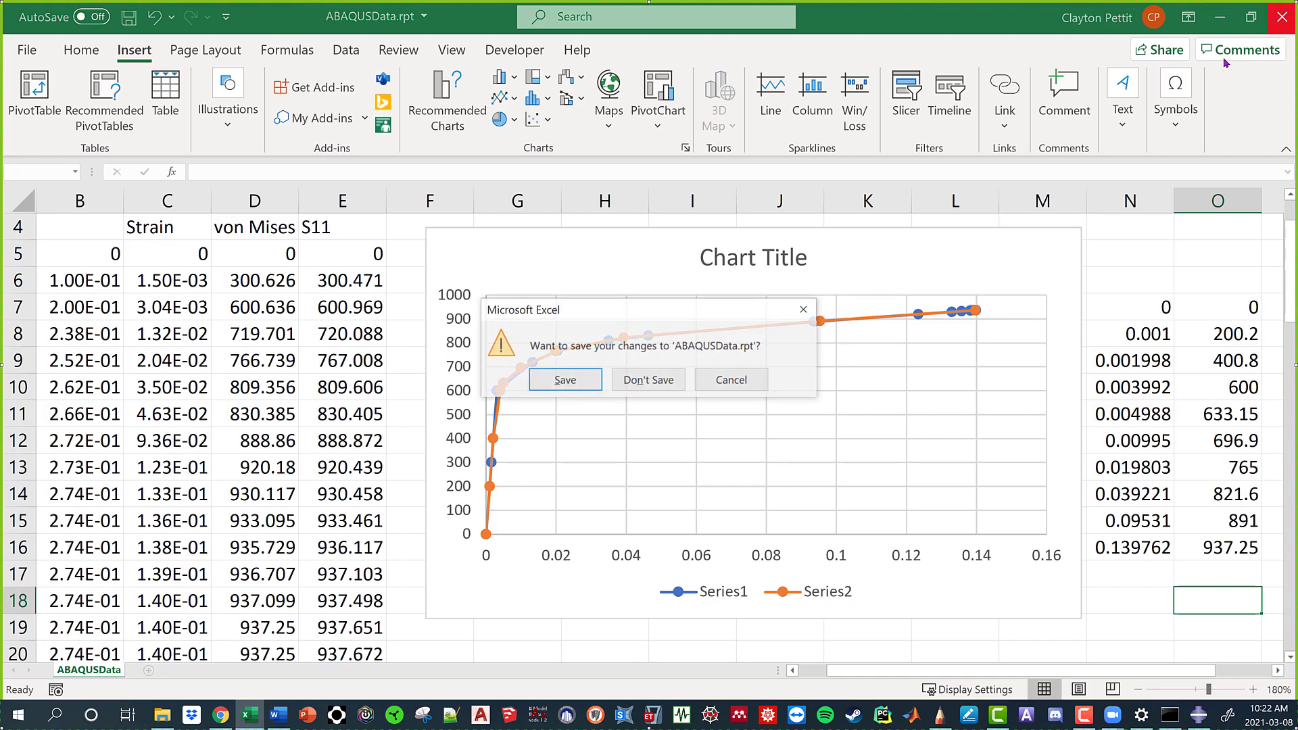
{"action": "left_click", "coordinate": [669, 380]}
Open CIV E 665 - Lecture 8.pptx in PowerPoint, examine the von Mises yield criterion on slide 13, and close the presentation.
{"action": "left_click", "coordinate": [308, 715]}
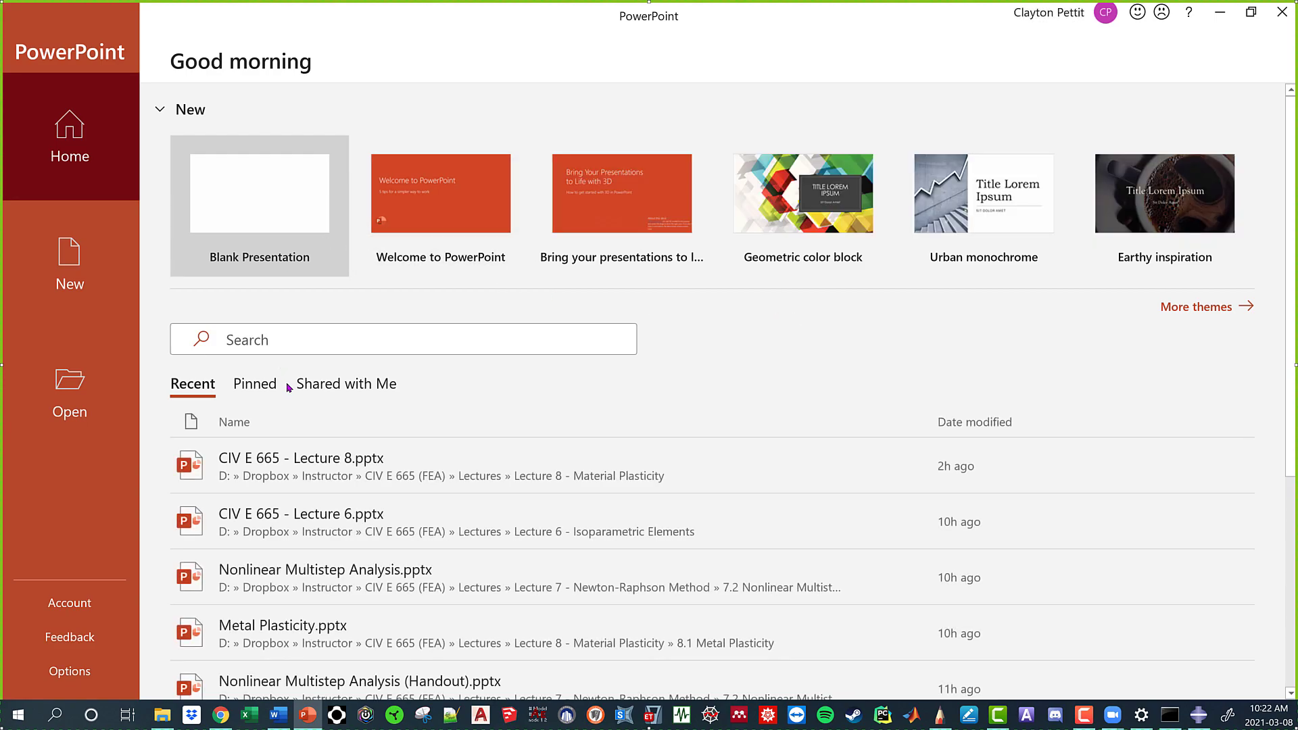
{"action": "left_click", "coordinate": [348, 458]}
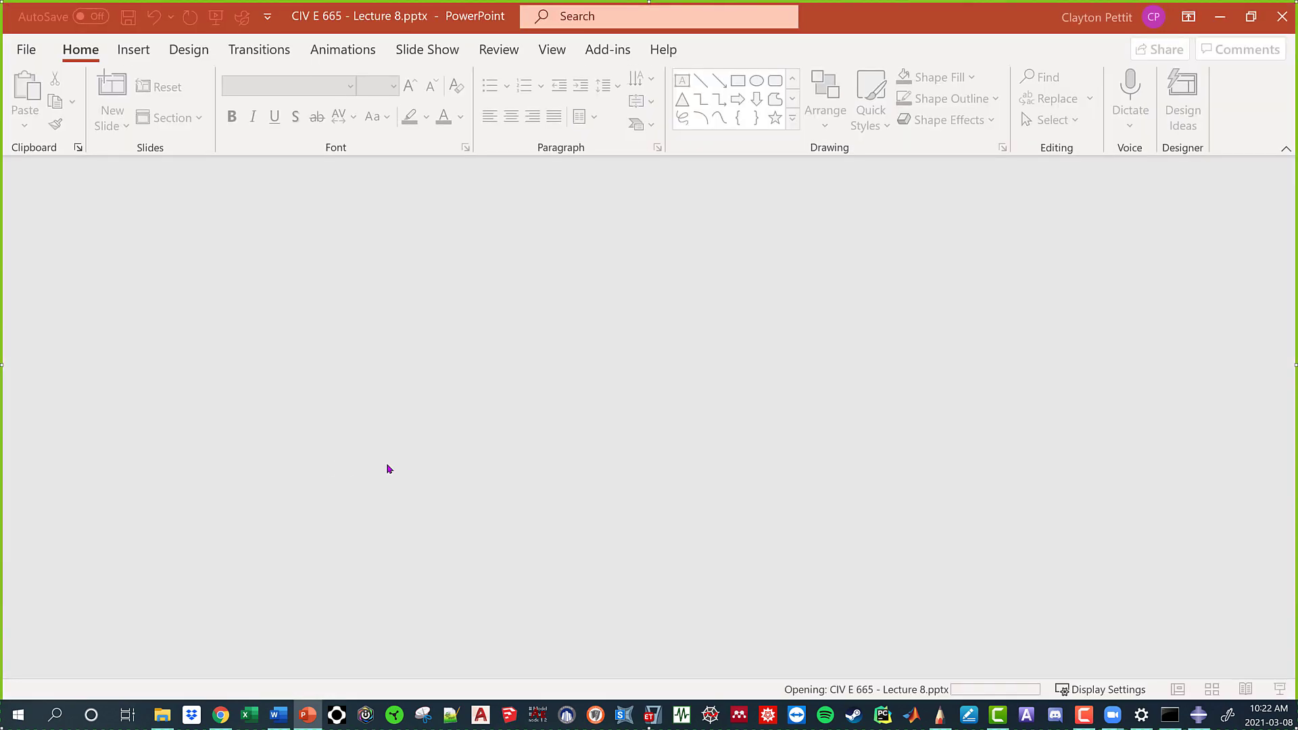
{"action": "scroll", "coordinate": [74, 473], "scroll_direction": "down", "scroll_amount": 5}
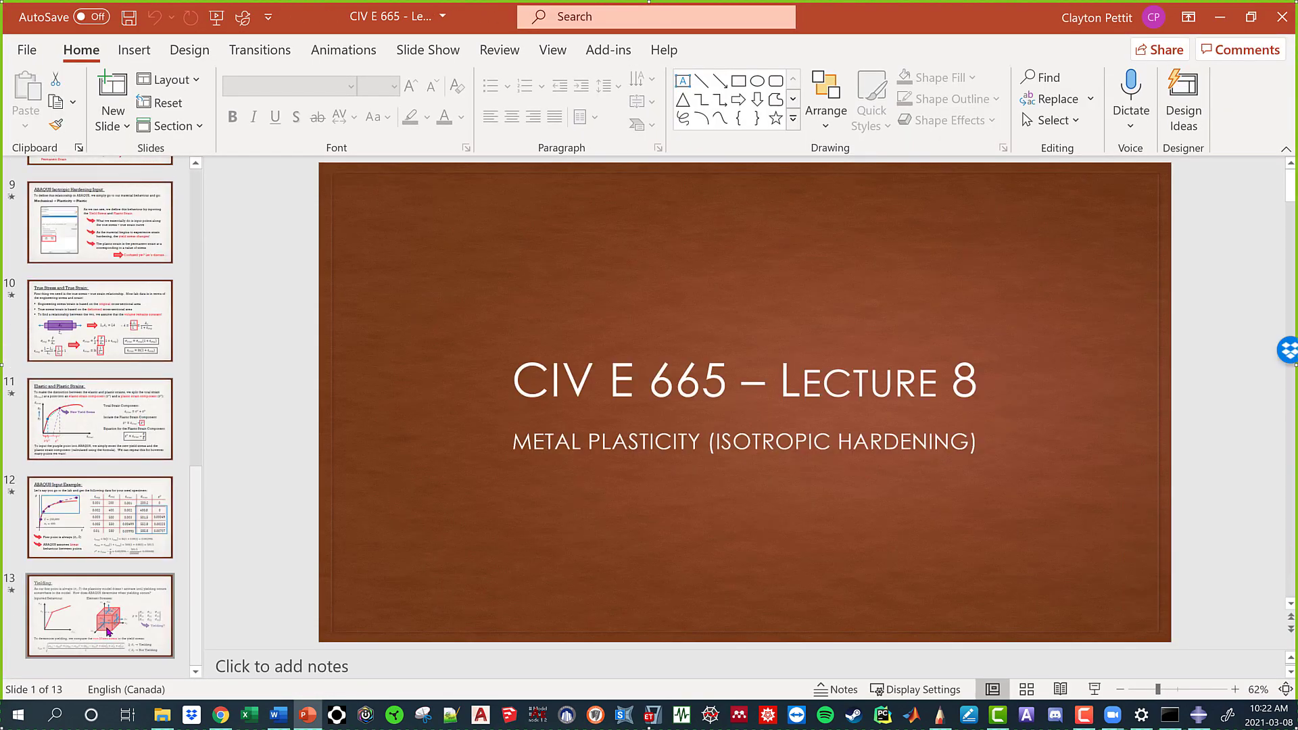
{"action": "left_click", "coordinate": [94, 608]}
{"action": "scroll", "coordinate": [980, 449], "scroll_direction": "up", "scroll_amount": 4, "text": "ctrl"}
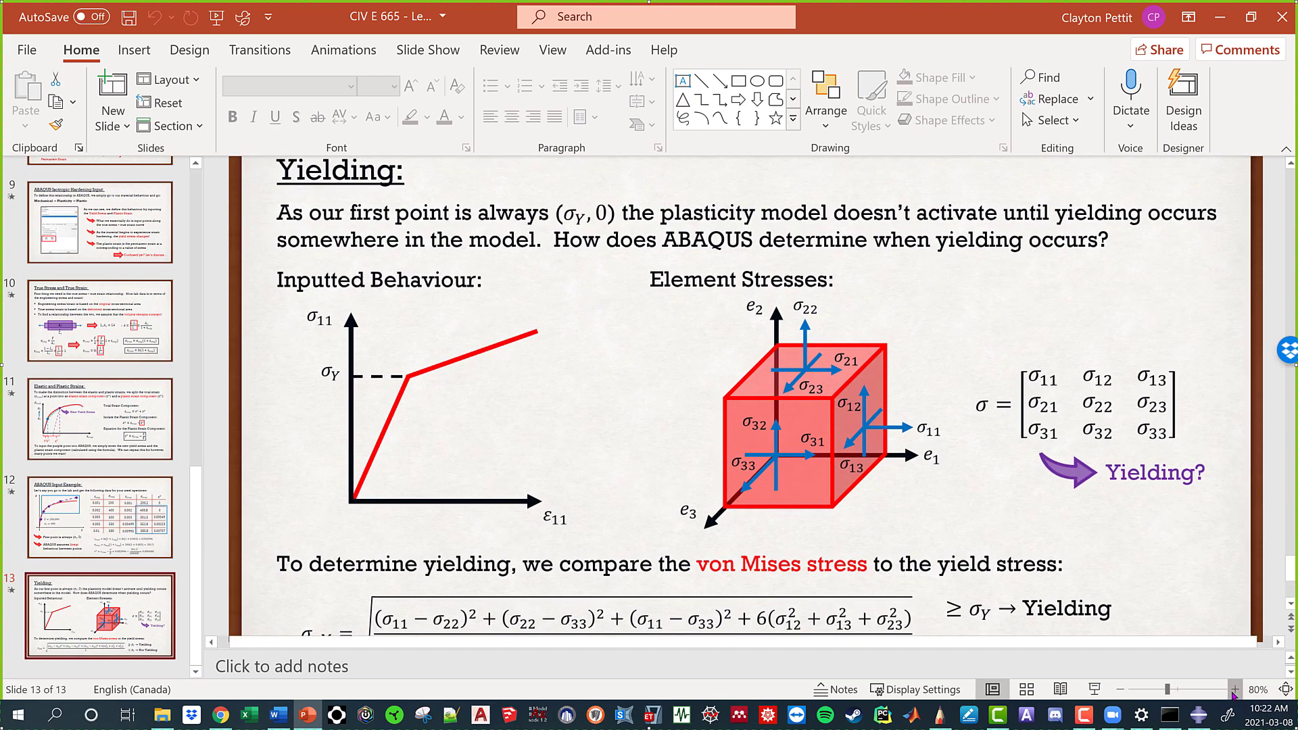
{"action": "scroll", "coordinate": [980, 450], "scroll_direction": "down", "scroll_amount": 3}
{"action": "left_click_drag", "start_coordinate": [957, 643], "coordinate": [858, 648]}
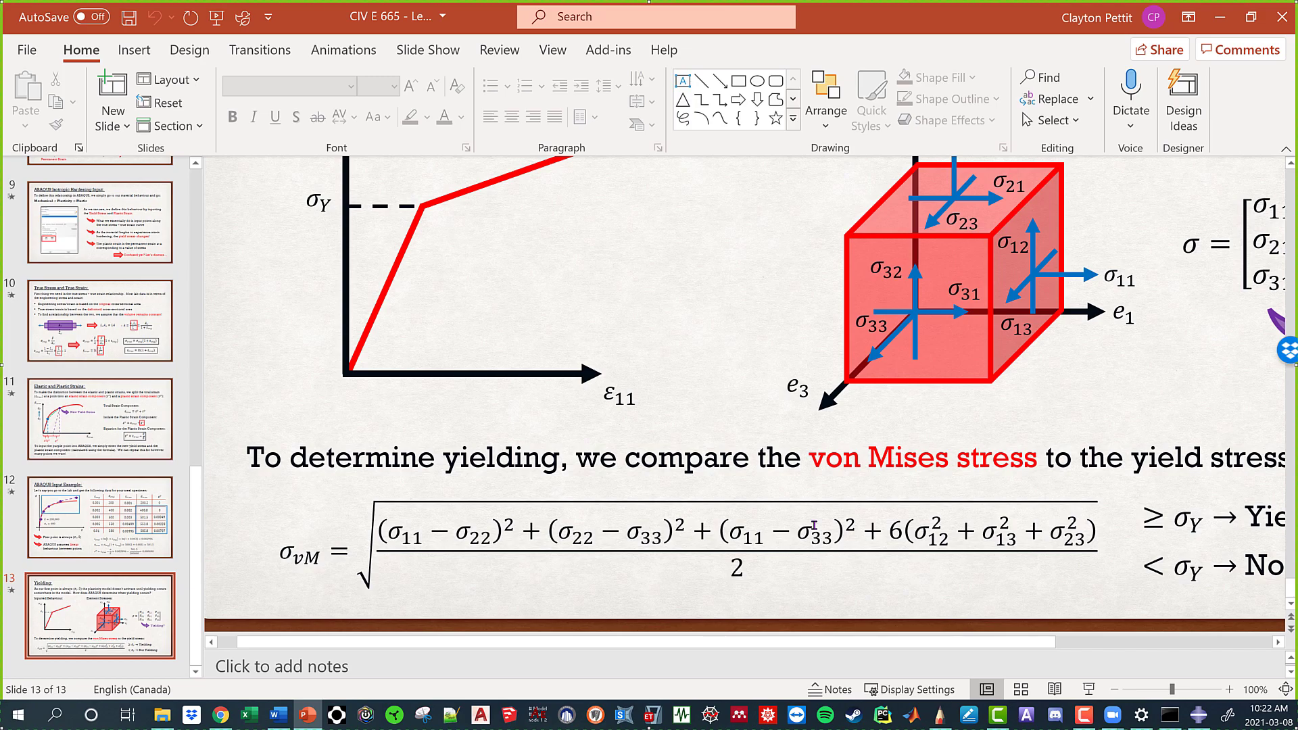
{"action": "left_click", "coordinate": [1265, 24]}
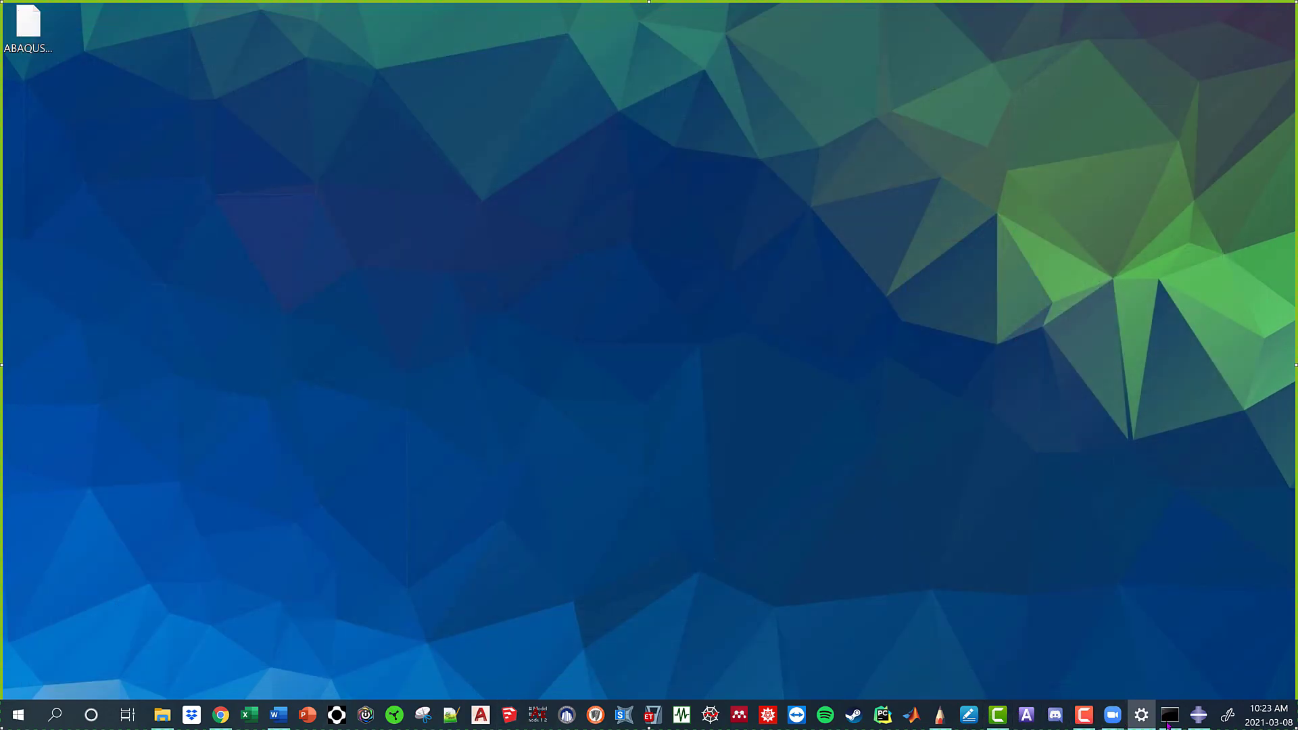
Switch to Abaqus/CAE, enter the Load module and suppress the Tensile Load.
{"action": "left_click", "coordinate": [1198, 714]}
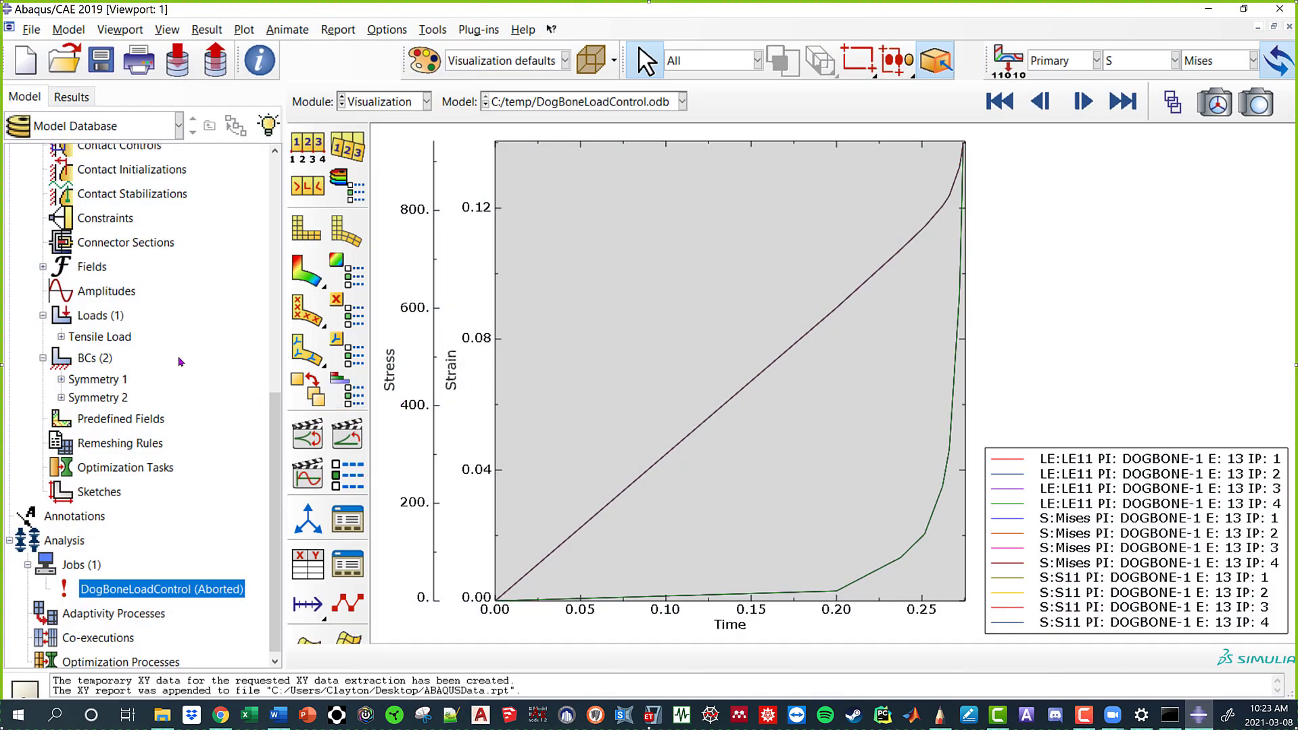
{"action": "left_click", "coordinate": [387, 102]}
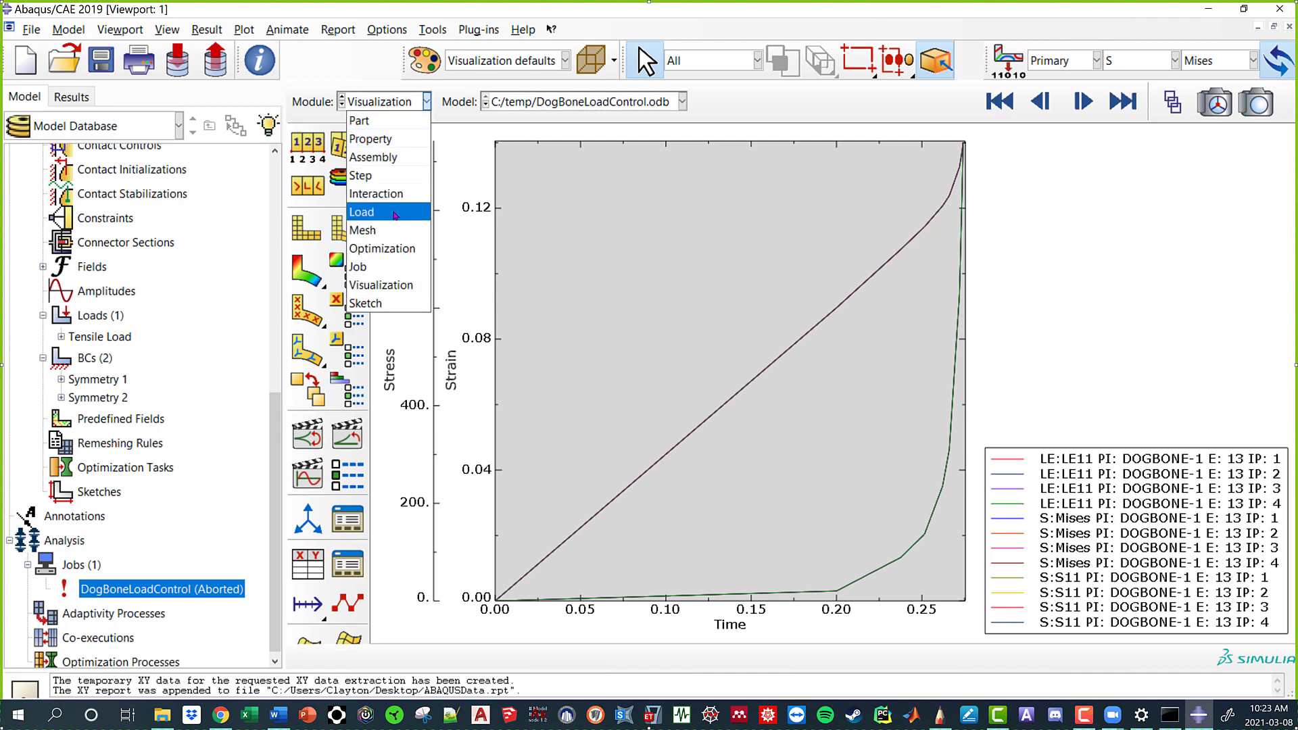
{"action": "left_click", "coordinate": [368, 211]}
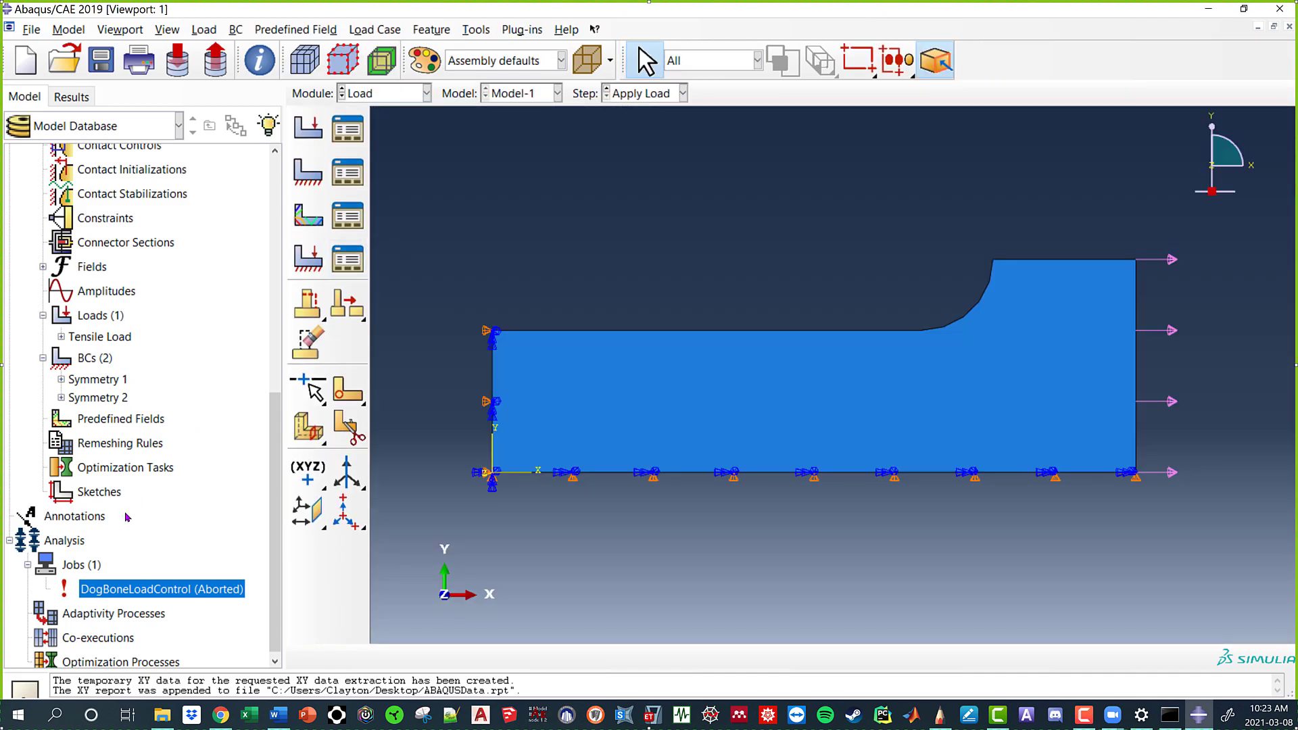
{"action": "right_click", "coordinate": [92, 338]}
{"action": "left_click", "coordinate": [130, 444]}
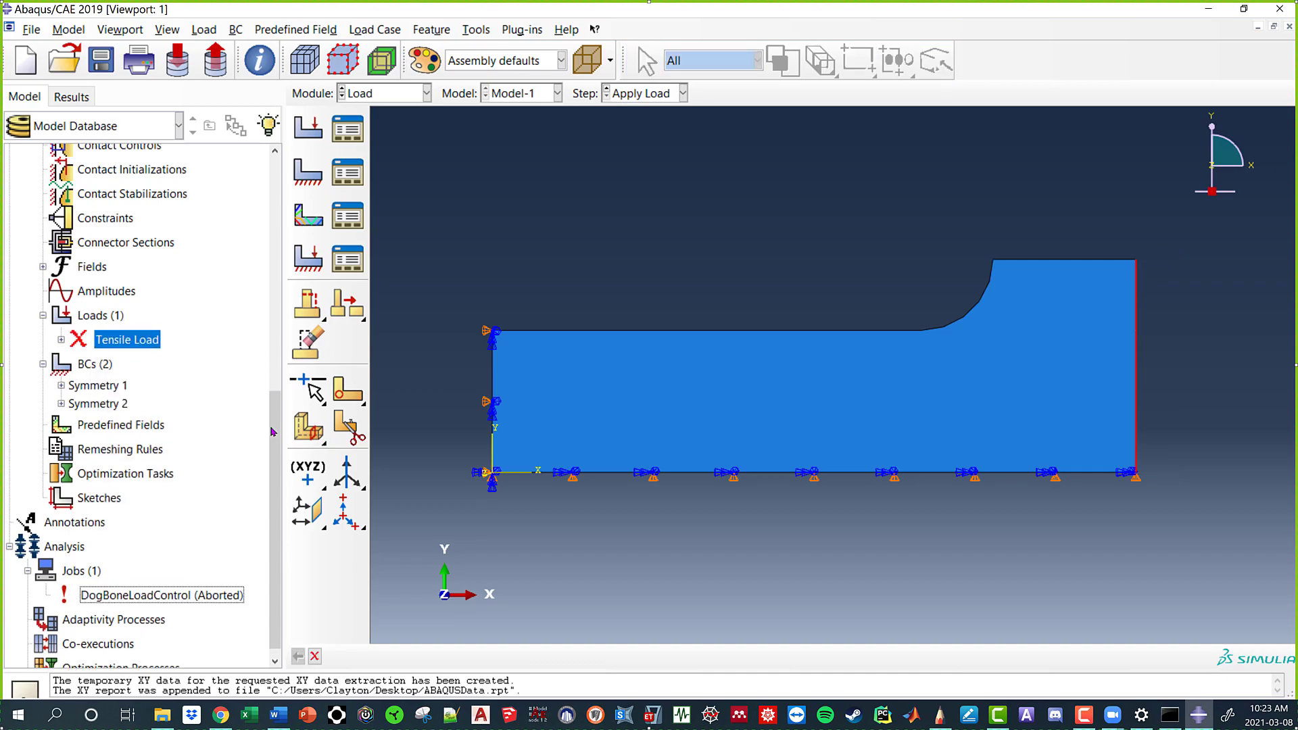
Start a Displacement/Rotation boundary condition named Tensile Displacement in the Apply Load step.
{"action": "left_click", "coordinate": [92, 370]}
{"action": "double_click", "coordinate": [91, 364]}
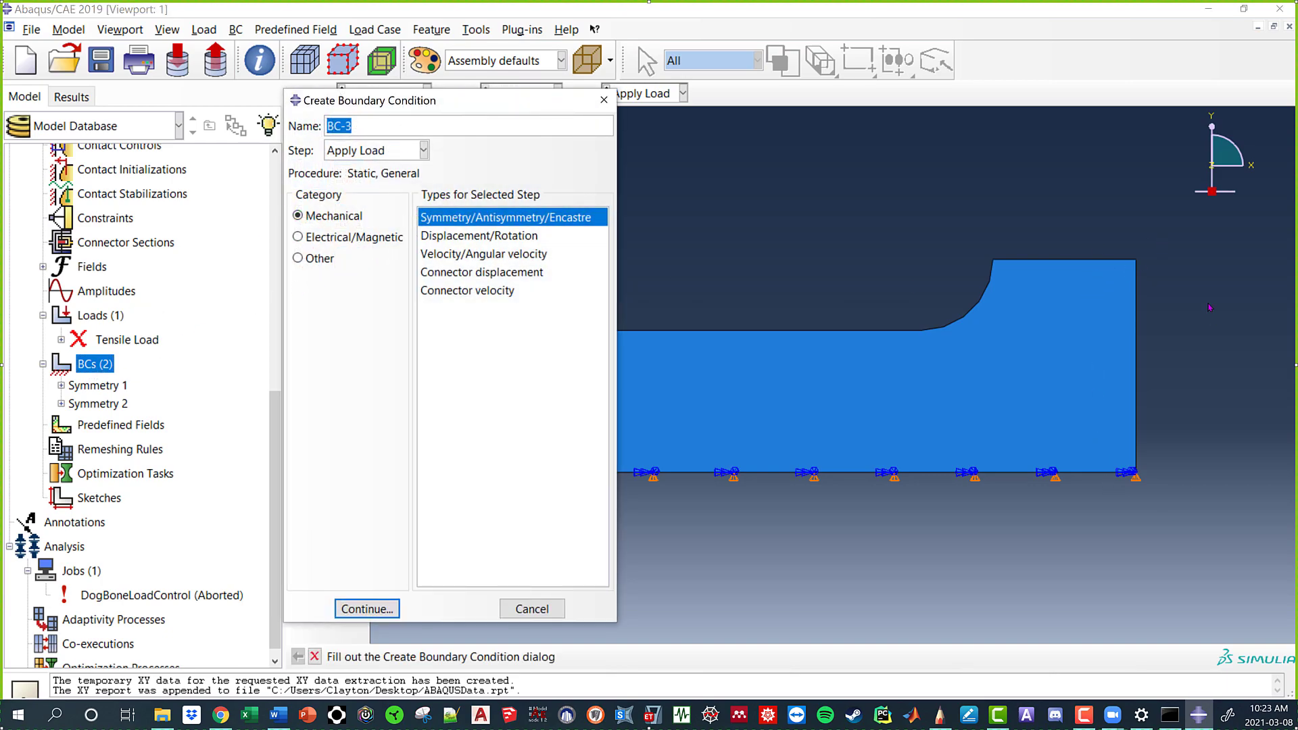
{"action": "left_click", "coordinate": [441, 238]}
{"action": "left_click_drag", "start_coordinate": [381, 126], "coordinate": [326, 127]}
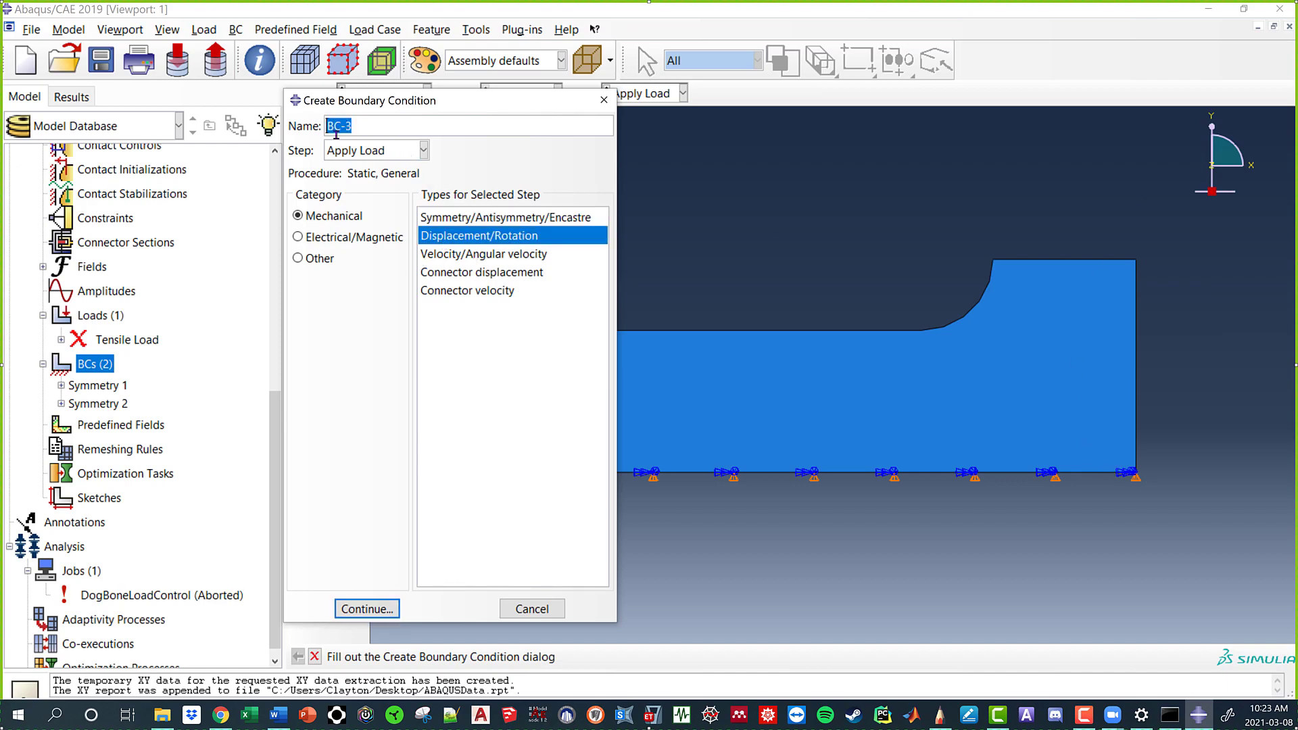
{"action": "type", "text": "Tensile Displacement"}
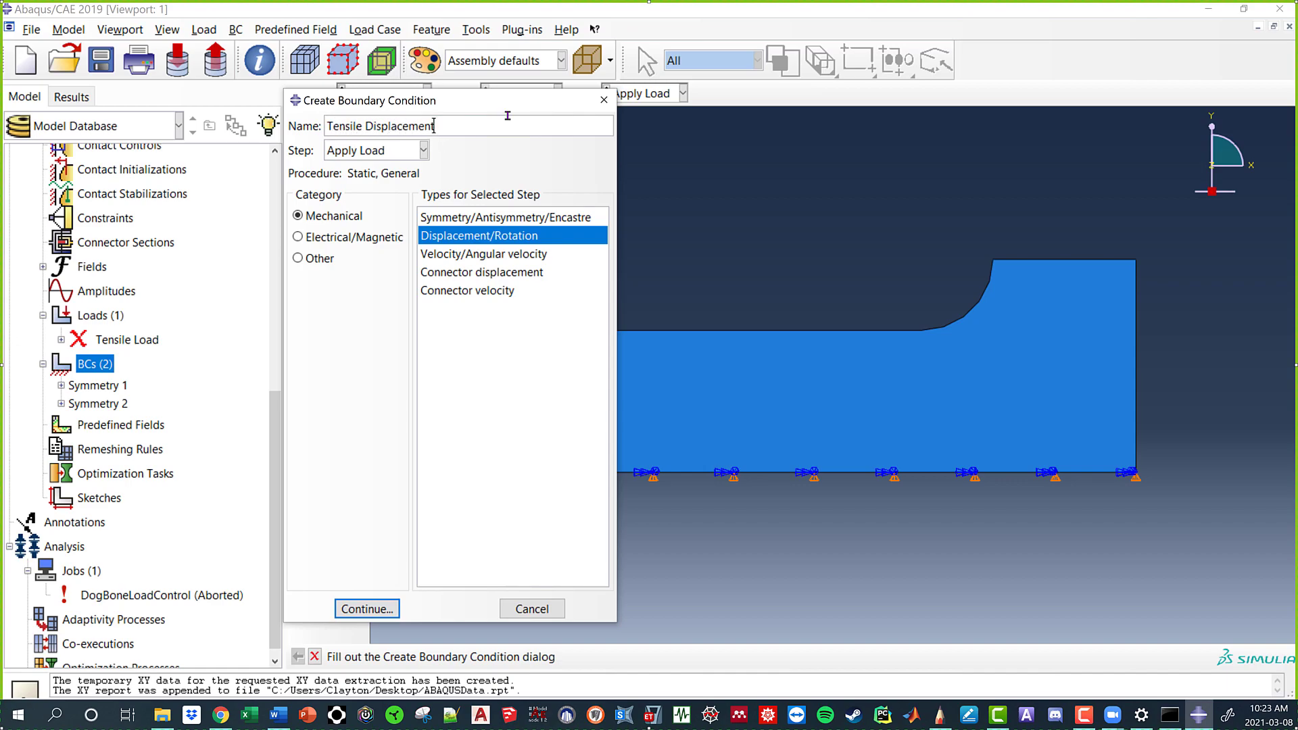
{"action": "left_click", "coordinate": [362, 608]}
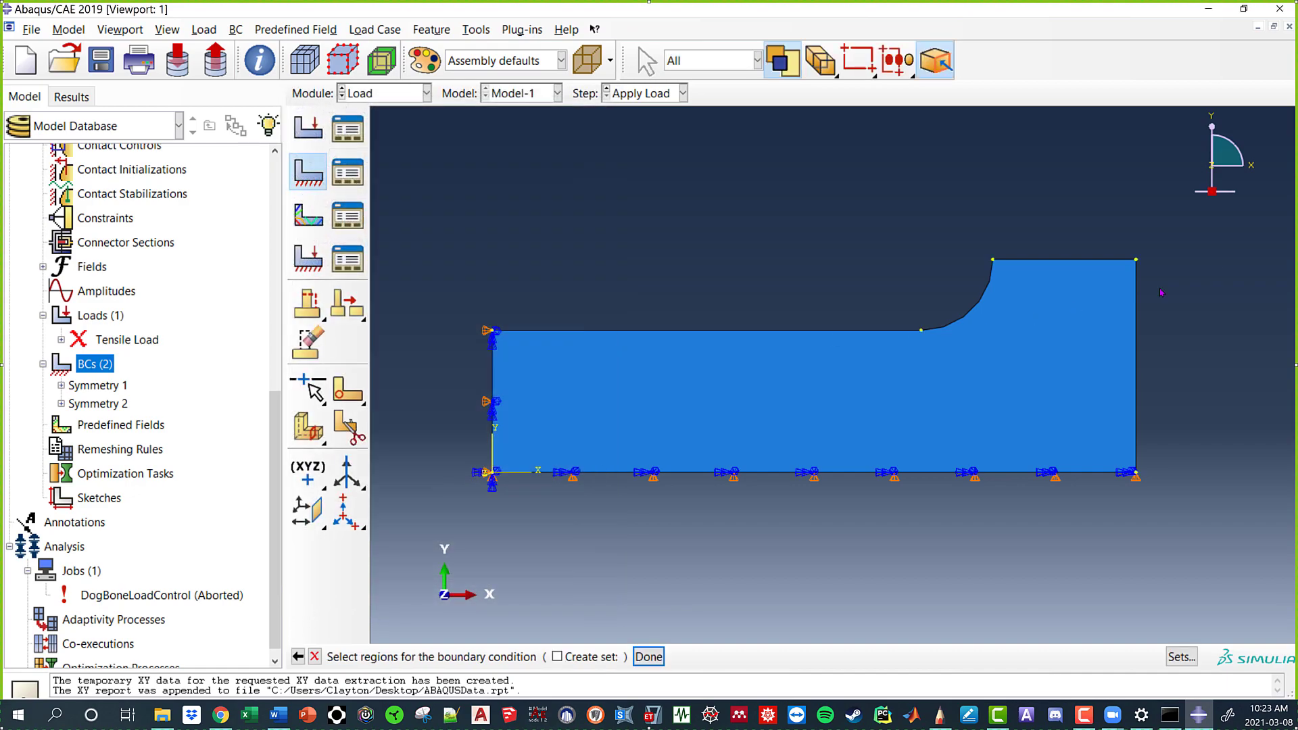
Apply the boundary condition to the dog bone's right end edge with a U1 displacement of 50.
{"action": "left_click", "coordinate": [1139, 315]}
{"action": "left_click", "coordinate": [650, 659]}
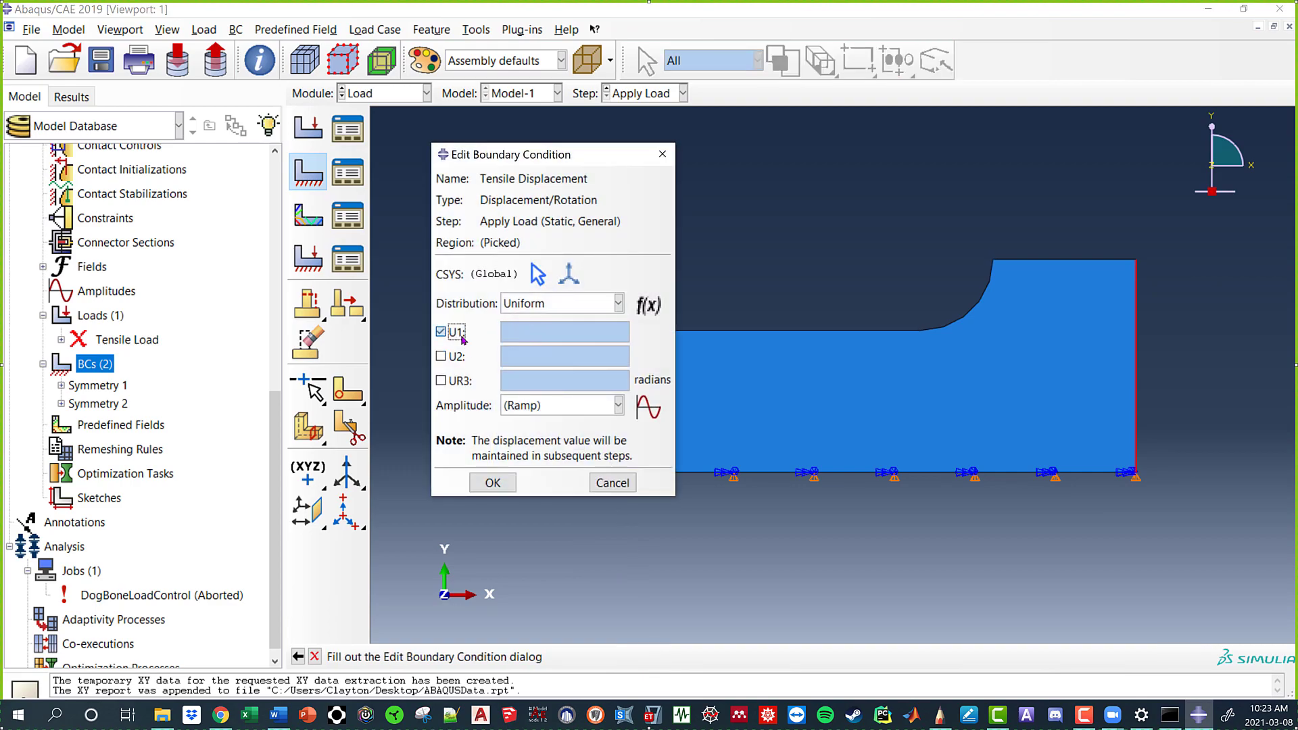
{"action": "left_click", "coordinate": [440, 332]}
{"action": "type", "text": "50"}
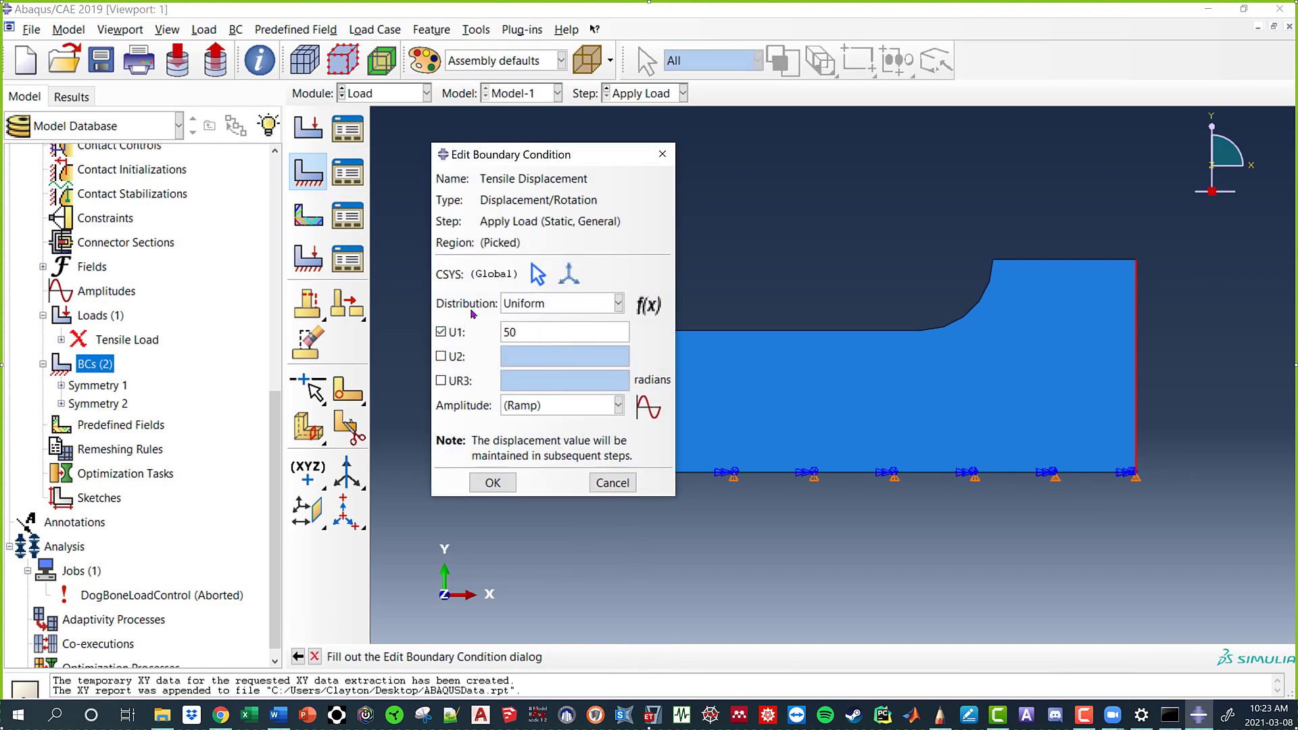
{"action": "left_click", "coordinate": [492, 482]}
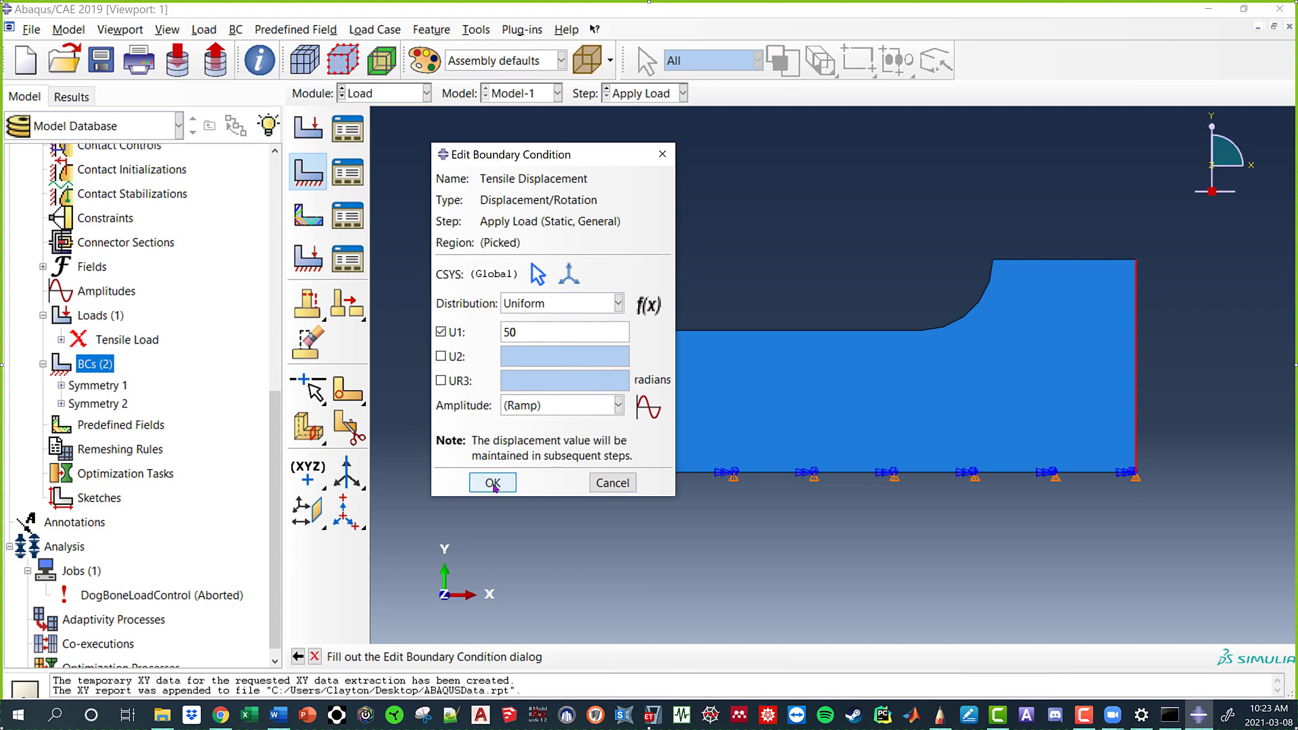
{"action": "left_click", "coordinate": [493, 484]}
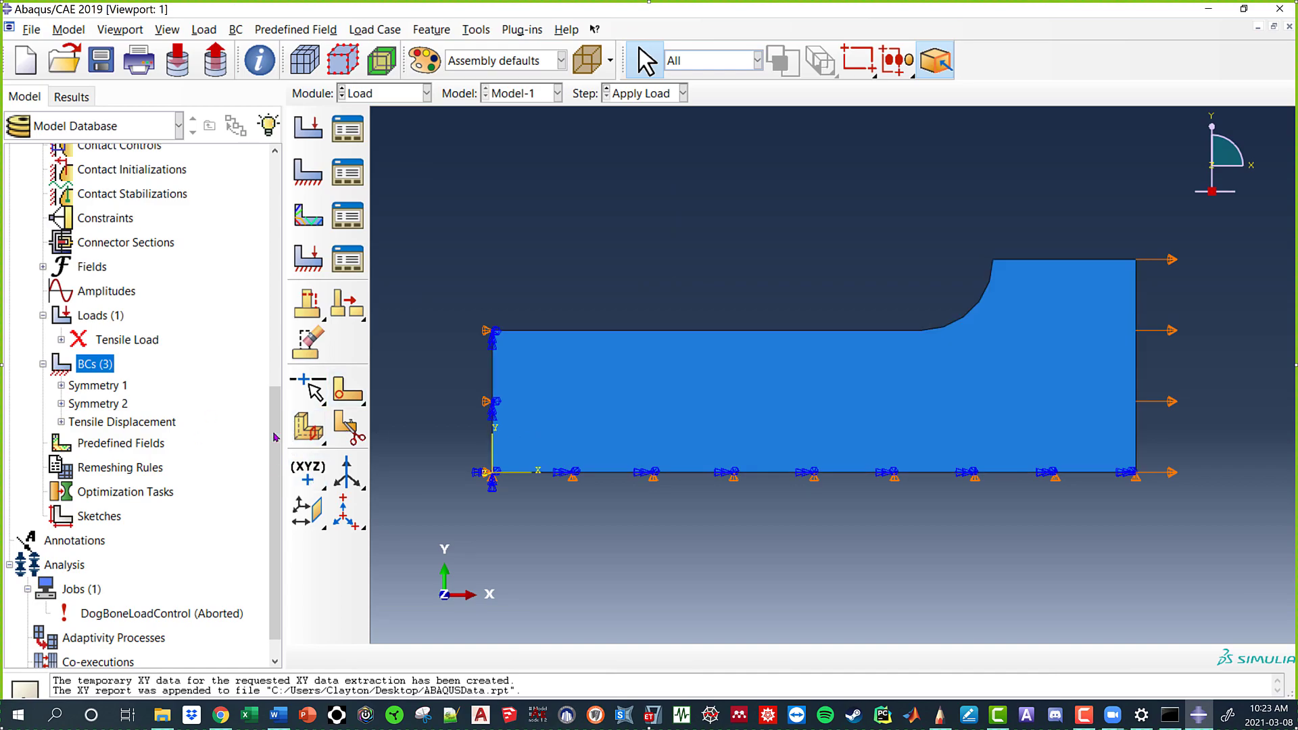
Create a full-analysis job named DogBoneDispControl from Model-1 with the default job settings.
{"action": "scroll", "coordinate": [199, 437], "scroll_direction": "down", "scroll_amount": 1}
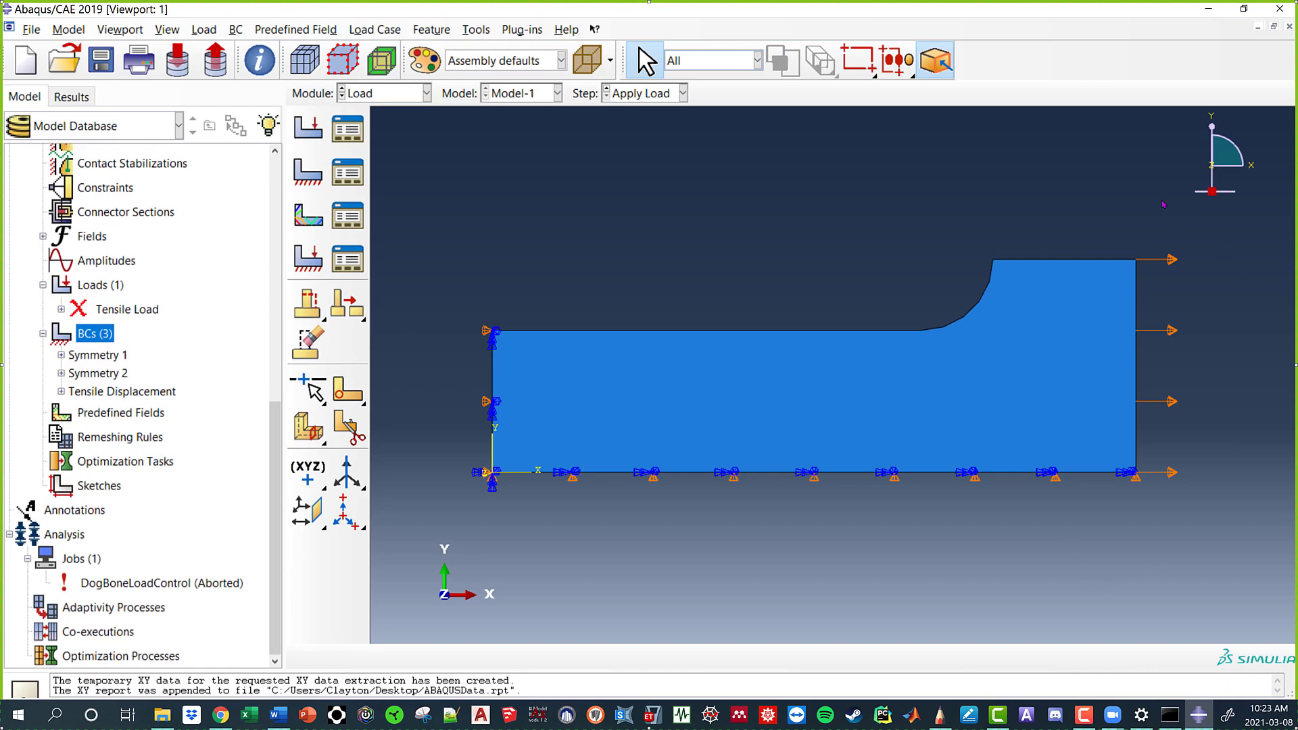
{"action": "double_click", "coordinate": [75, 558]}
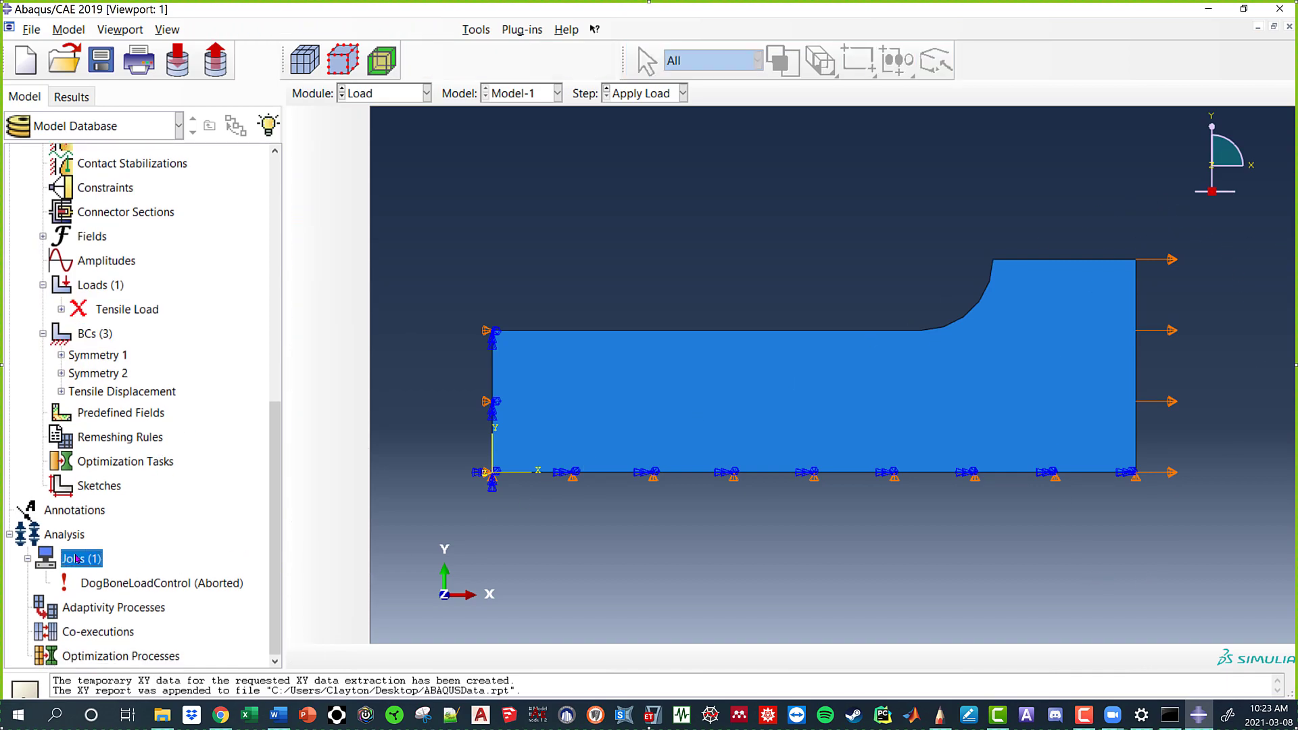
{"action": "type", "text": "Dog"}
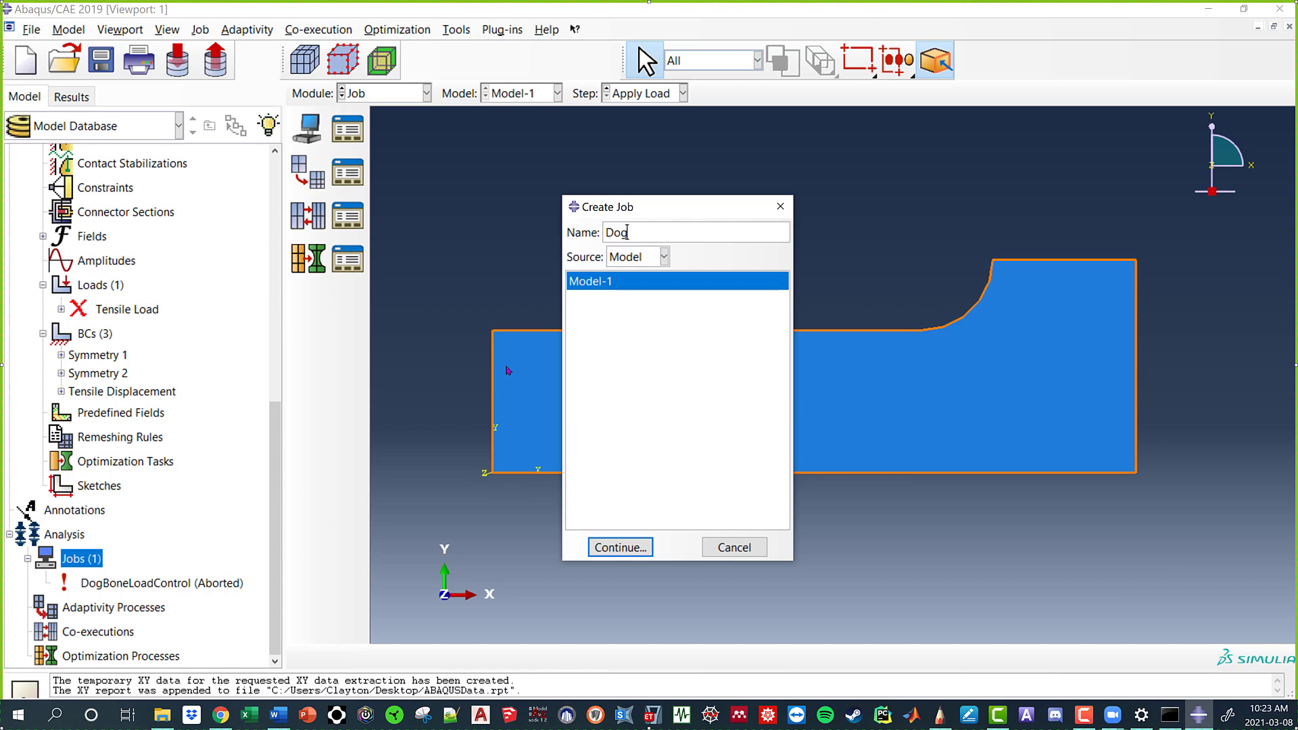
{"action": "type", "text": "BoneDispControl"}
{"action": "key", "text": "Return"}
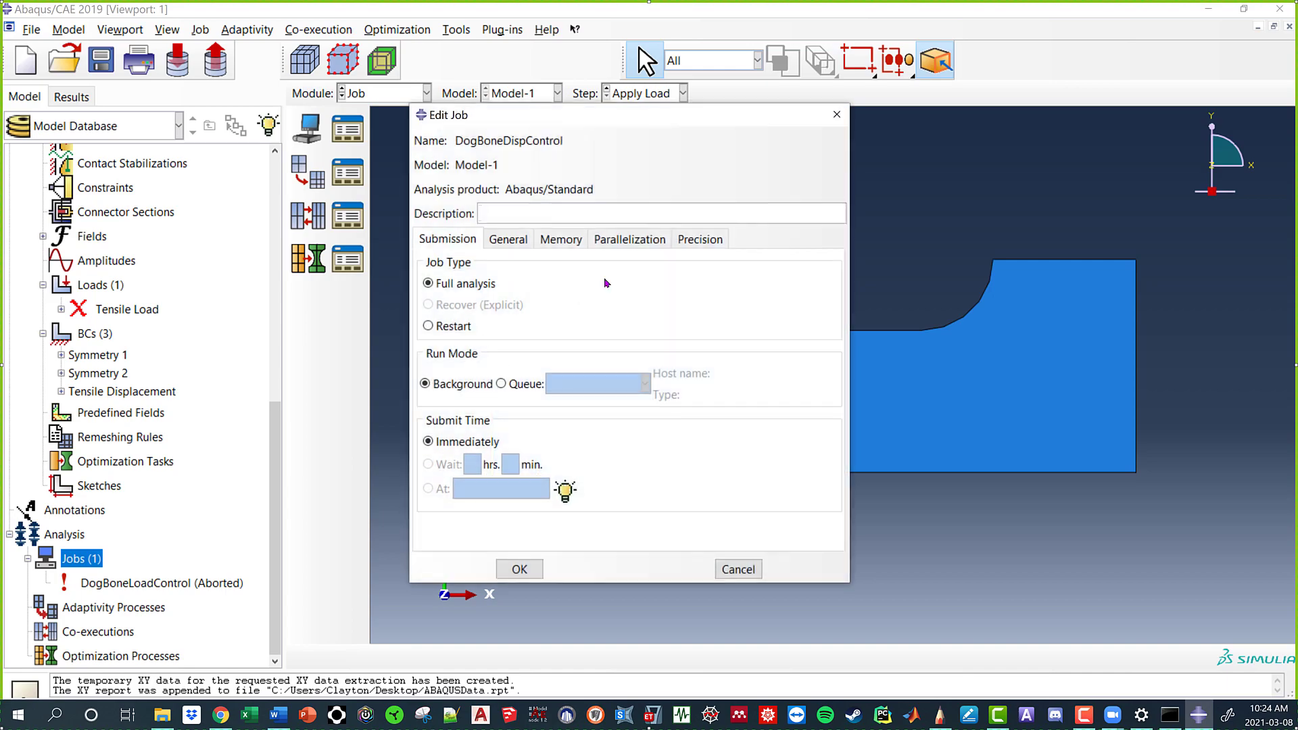
{"action": "left_click", "coordinate": [534, 571]}
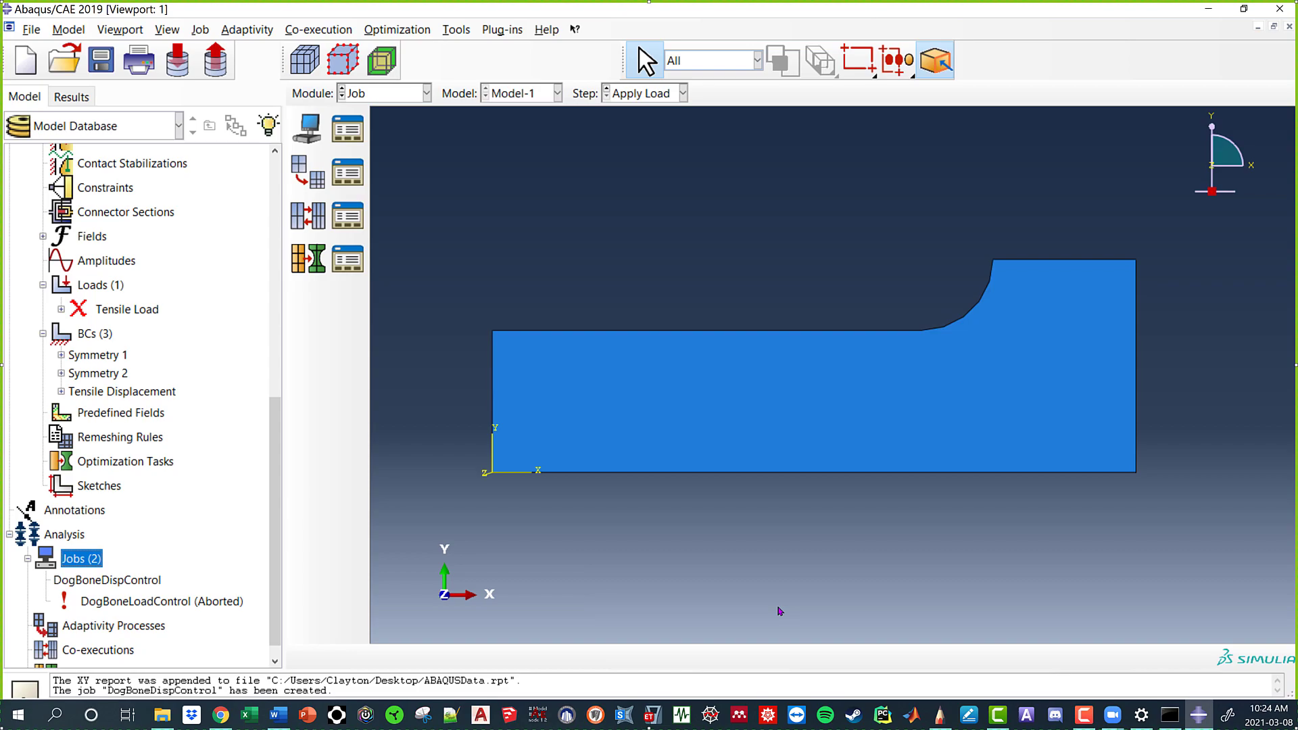
Submit the DogBoneDispControl job for analysis.
{"action": "left_click", "coordinate": [135, 582]}
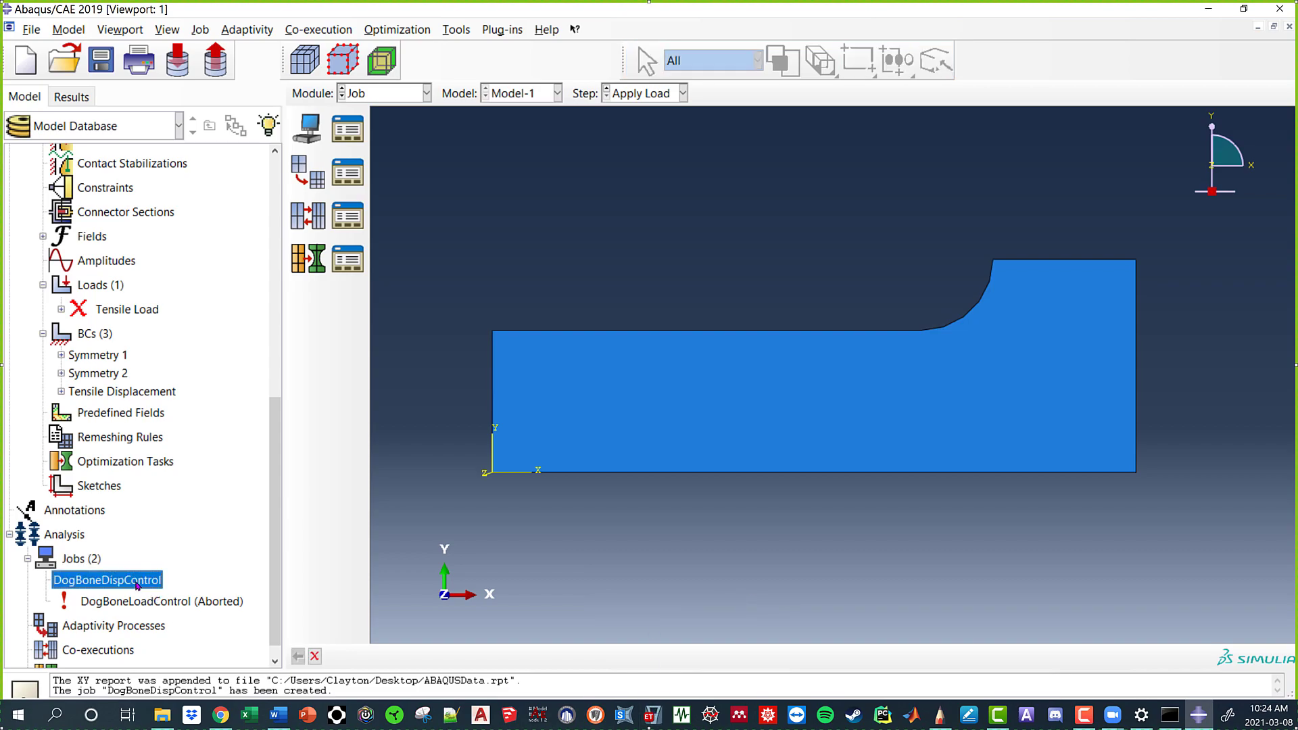
{"action": "right_click", "coordinate": [119, 584]}
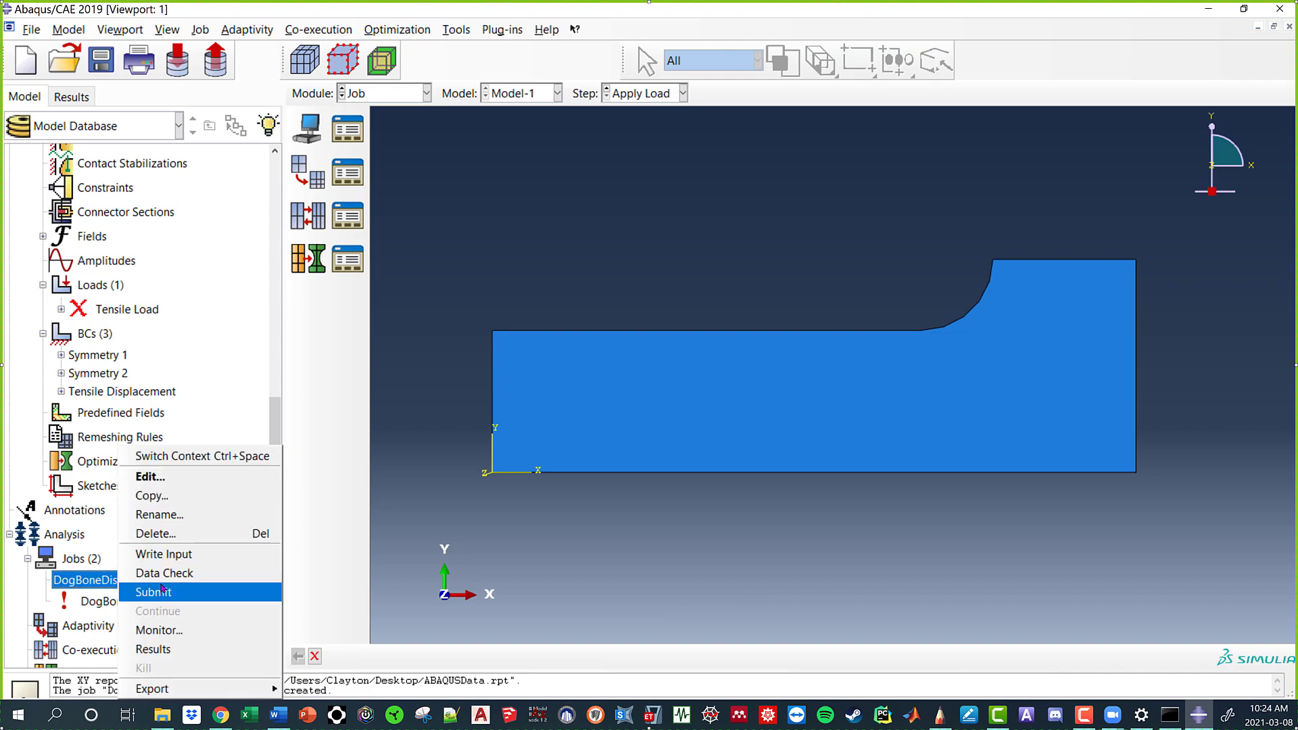
{"action": "left_click", "coordinate": [164, 594]}
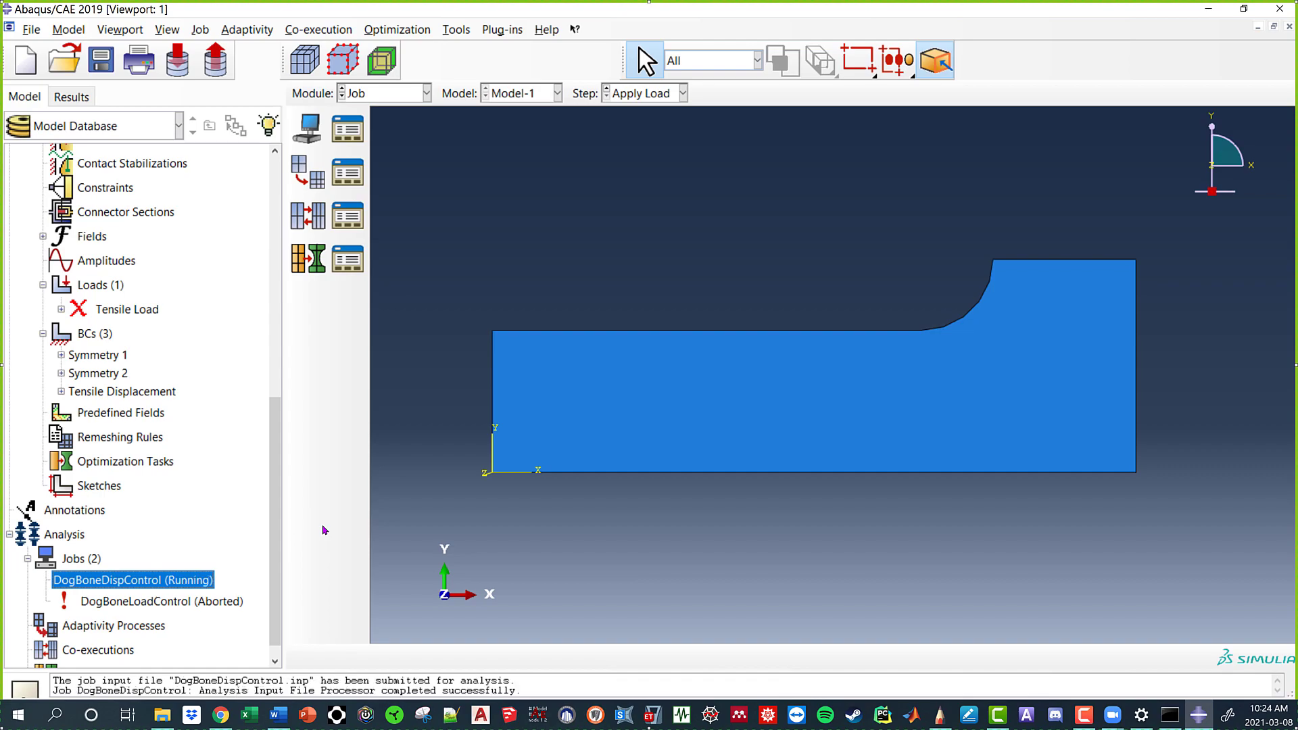
Monitor the DogBoneDispControl job in an enlarged monitor window, check its final increment, and close the monitor.
{"action": "right_click", "coordinate": [162, 581]}
{"action": "left_click", "coordinate": [196, 630]}
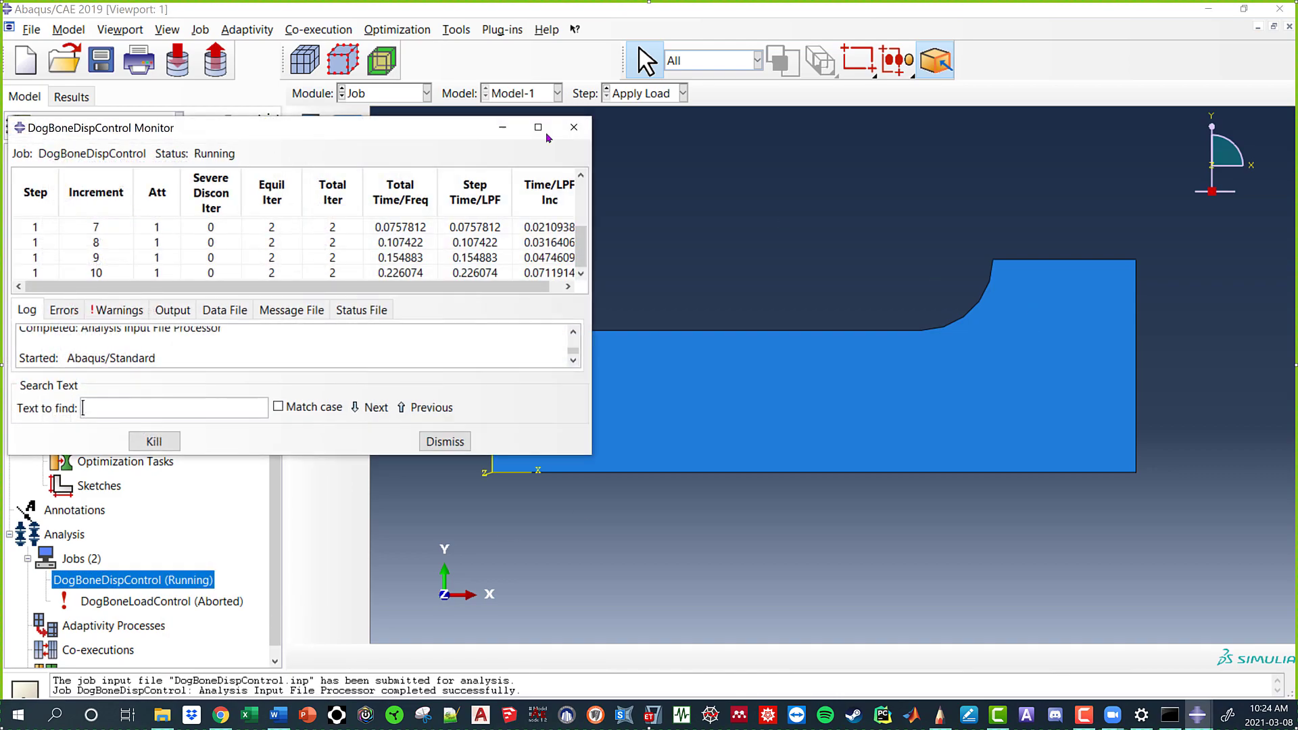
{"action": "left_click_drag", "start_coordinate": [397, 131], "coordinate": [649, 104]}
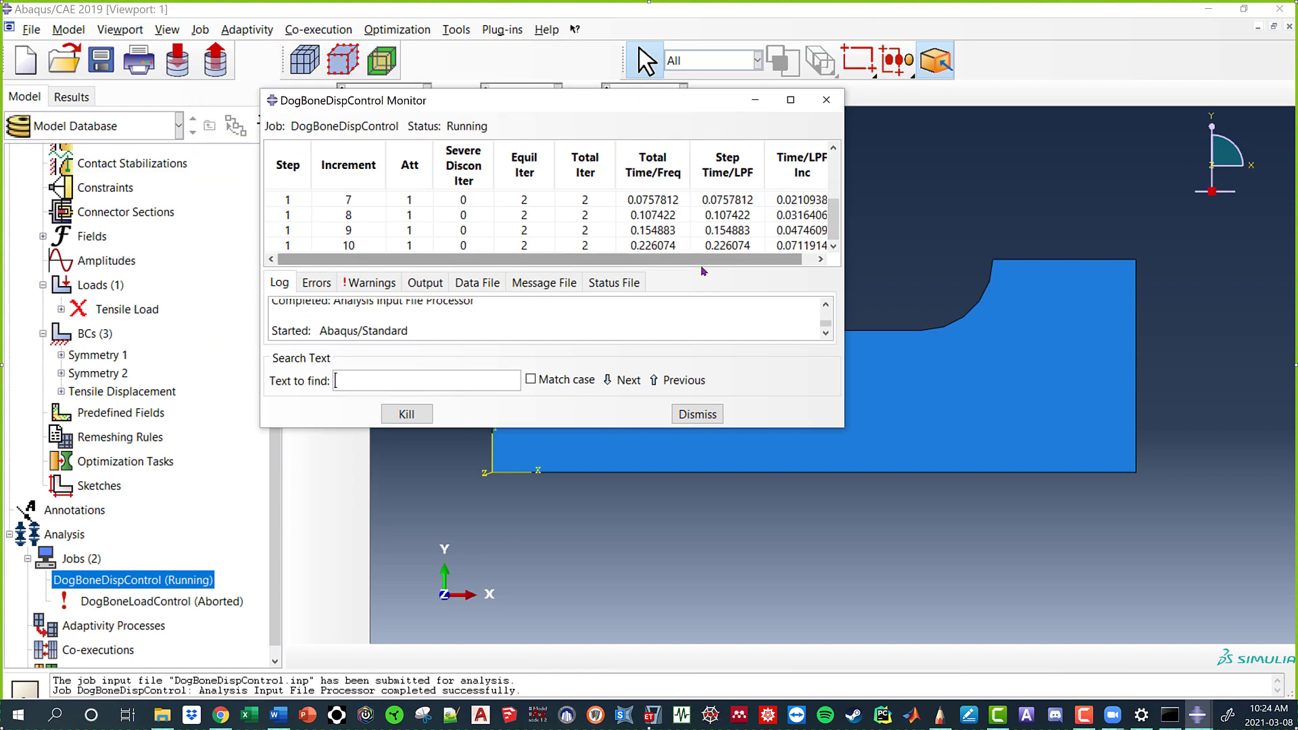
{"action": "left_click_drag", "start_coordinate": [840, 427], "coordinate": [921, 539]}
{"action": "left_click", "coordinate": [641, 262]}
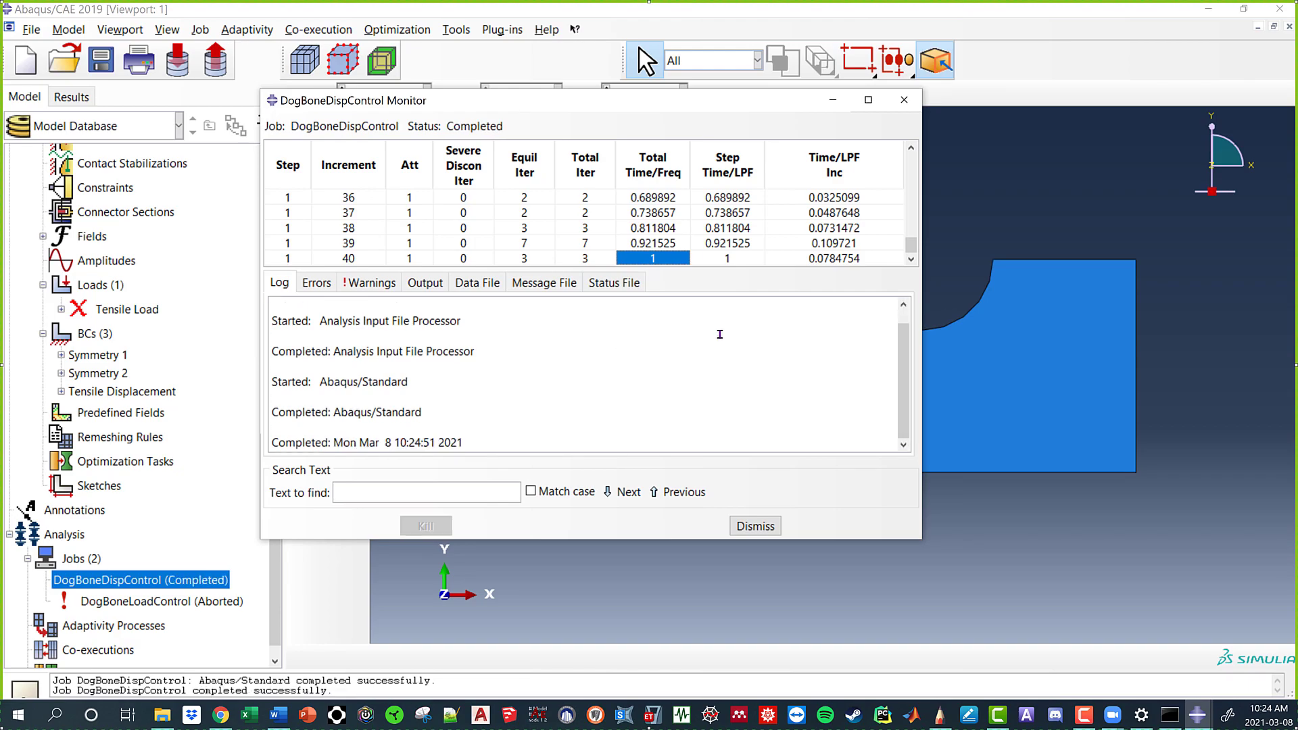
{"action": "left_click", "coordinate": [904, 99]}
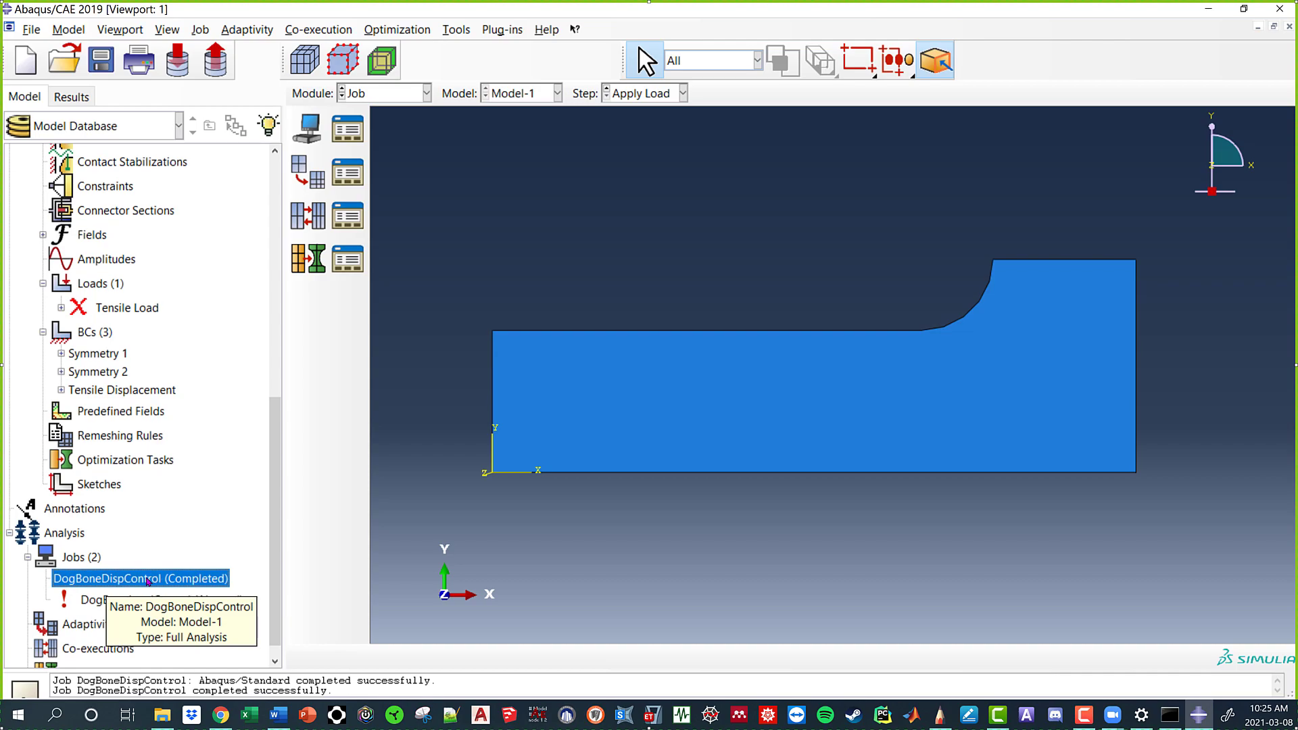
Open the DogBoneDispControl results and plot the Mises stress contours on the deformed shape.
{"action": "right_click", "coordinate": [144, 580]}
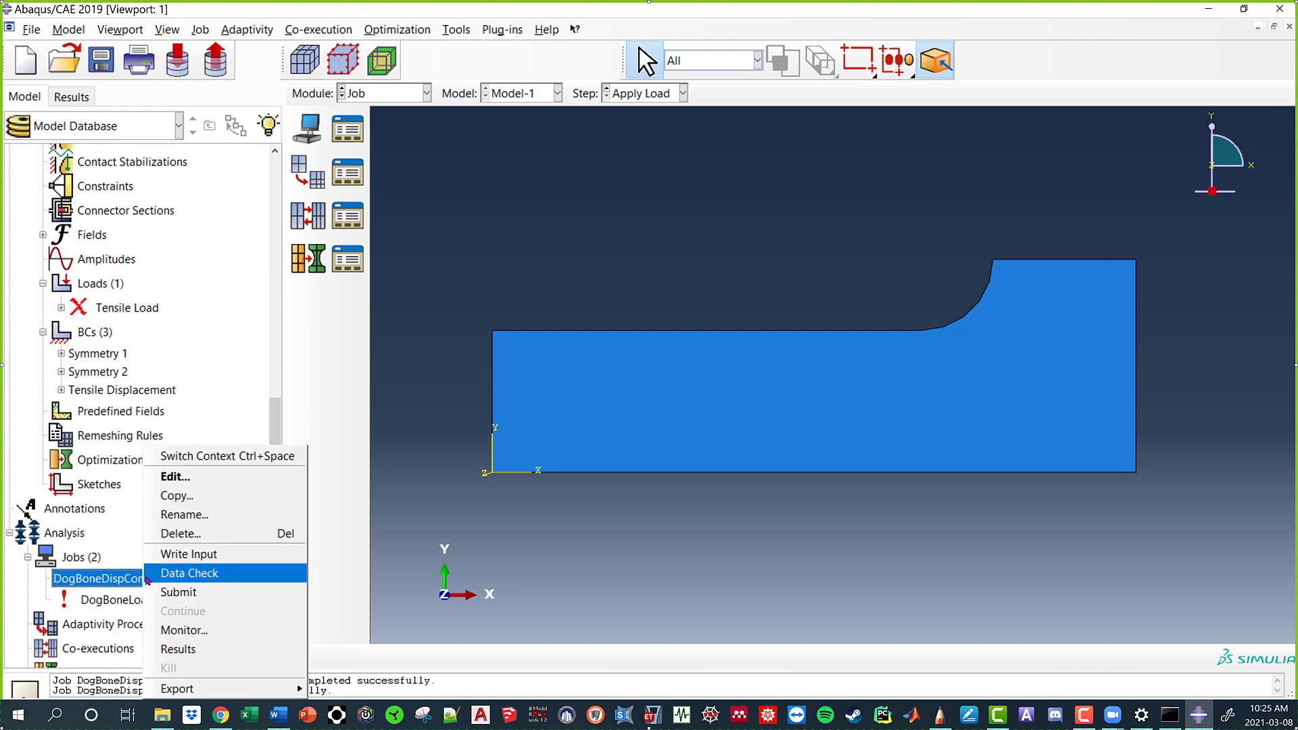
{"action": "left_click", "coordinate": [211, 649]}
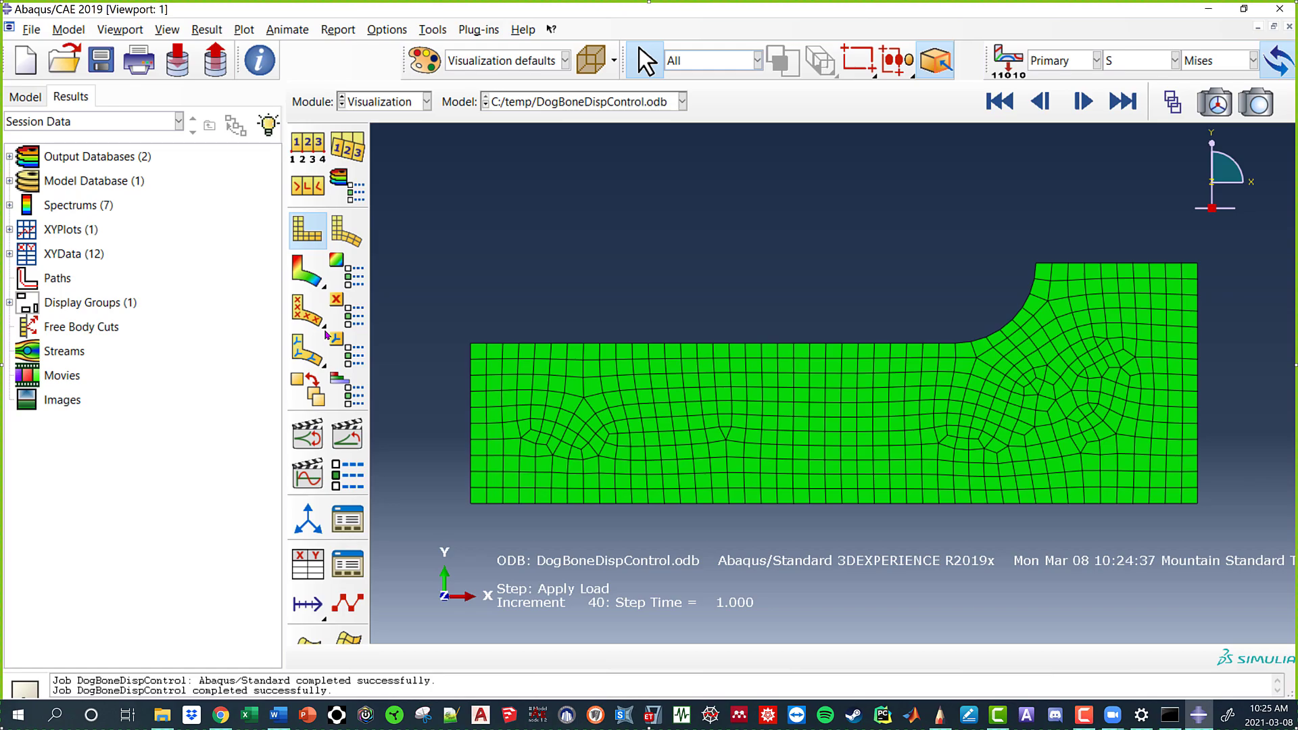
{"action": "left_click", "coordinate": [307, 271]}
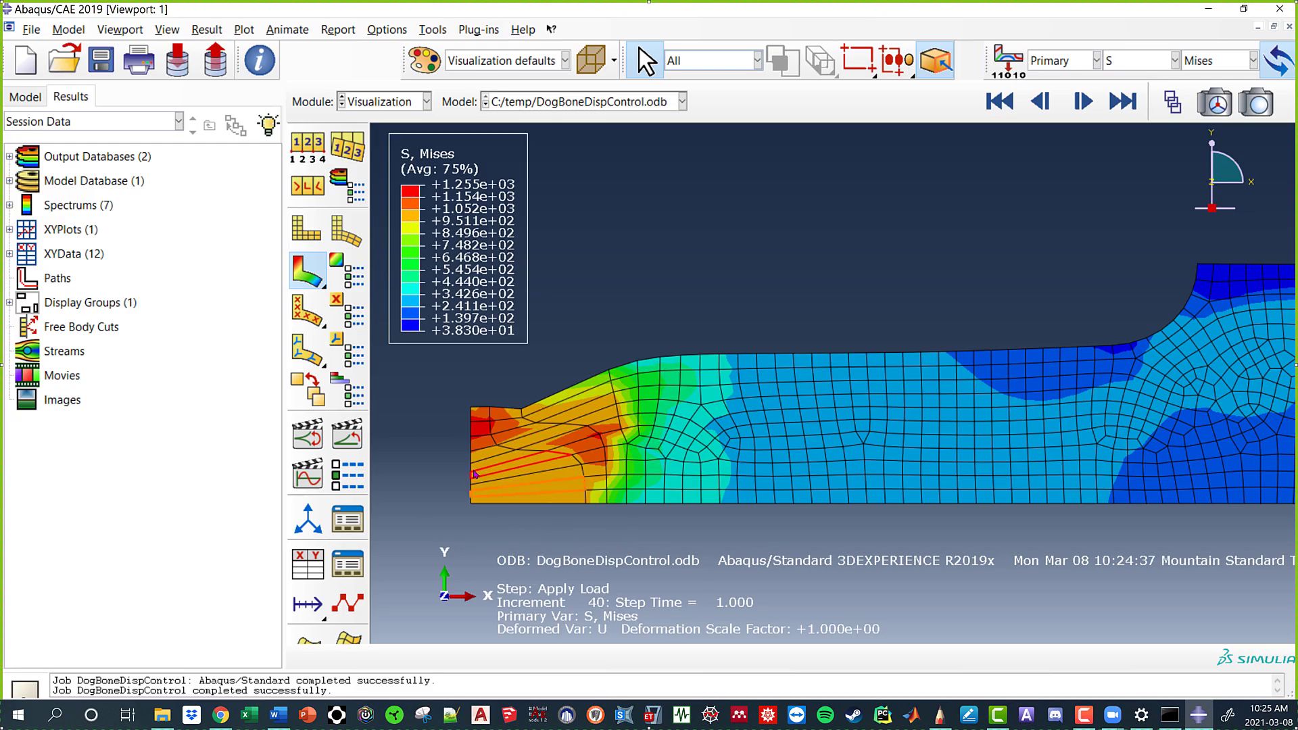
Start XY data from ODB field output with Mises stress as the only integration point variable, clearing LE11 and S11.
{"action": "left_click", "coordinate": [308, 563]}
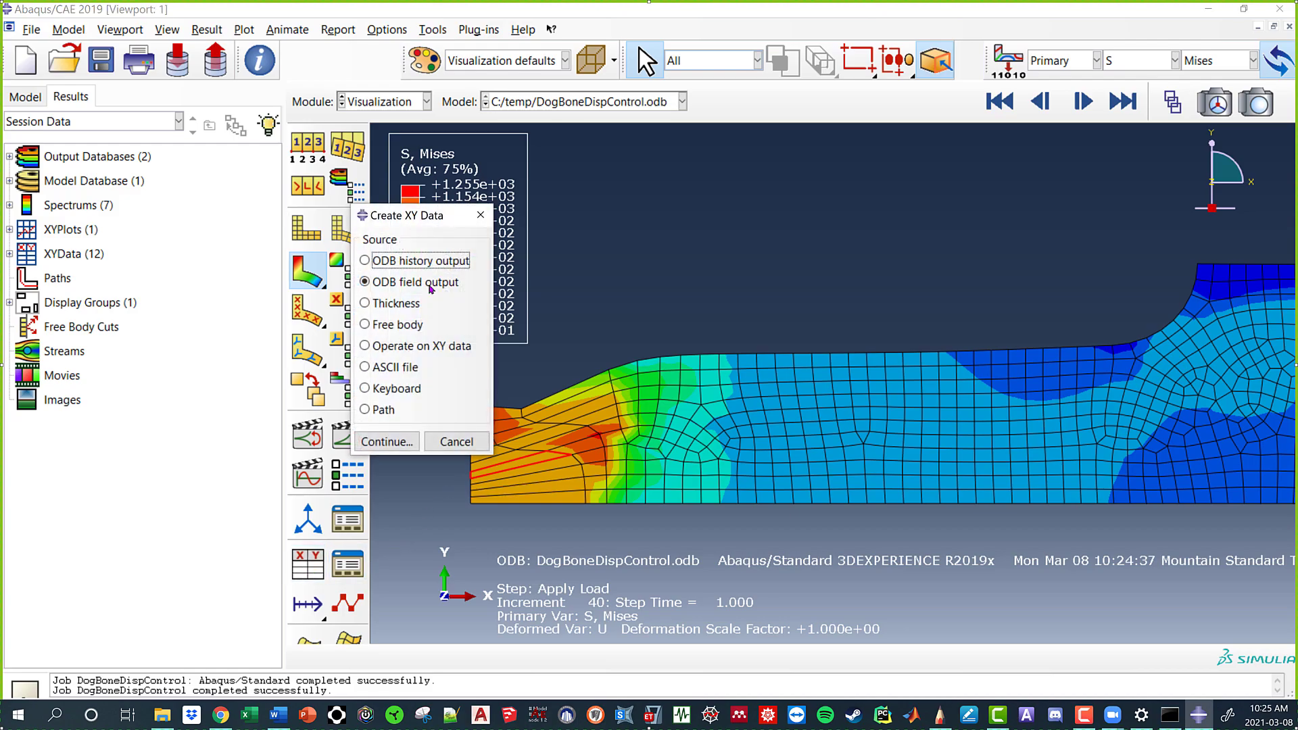
{"action": "left_click", "coordinate": [396, 445]}
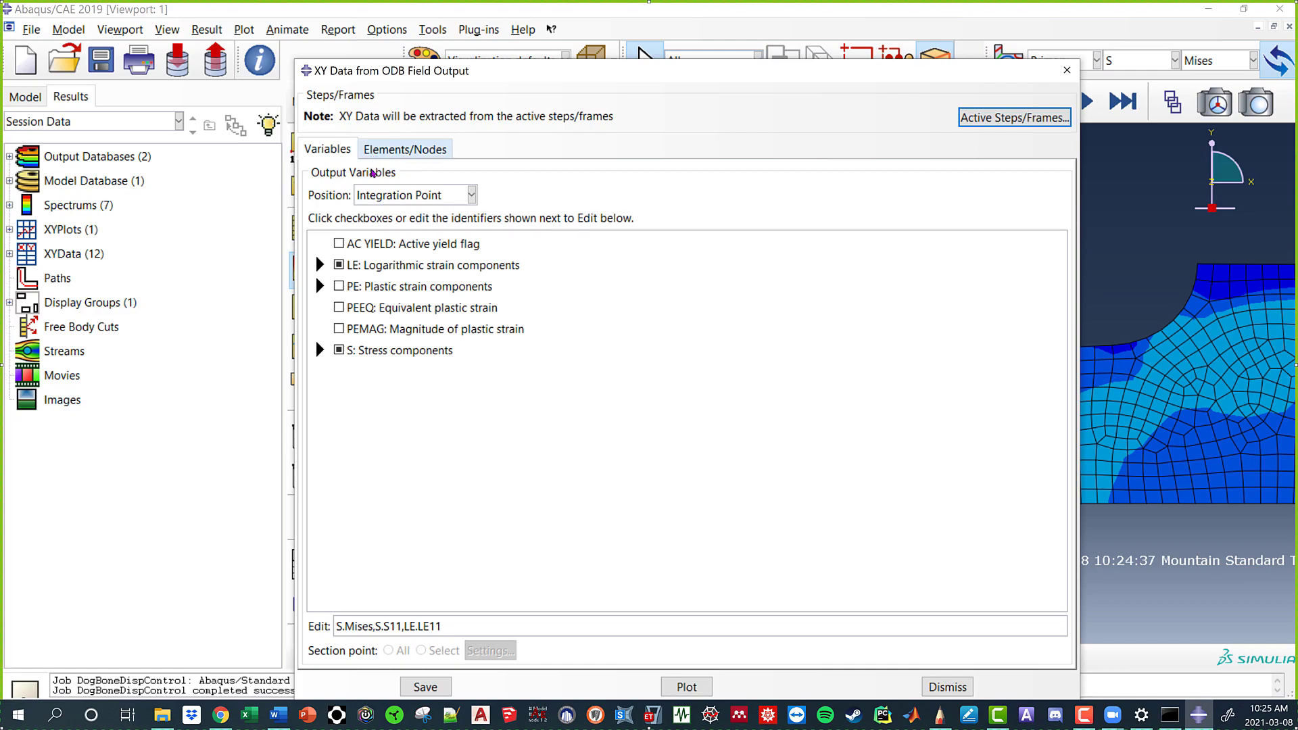
{"action": "left_click_drag", "start_coordinate": [777, 71], "coordinate": [863, 59]}
{"action": "left_click", "coordinate": [406, 252]}
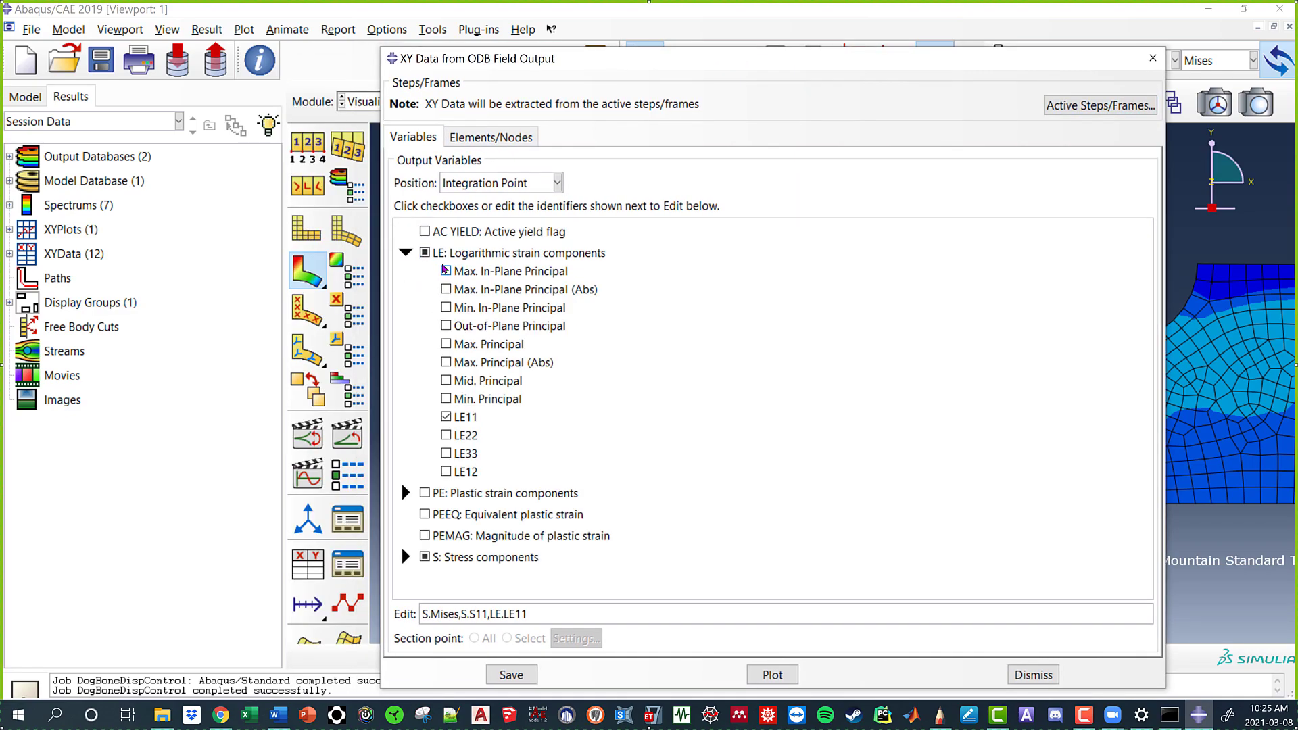
{"action": "left_click", "coordinate": [424, 252]}
{"action": "left_click", "coordinate": [406, 556]}
{"action": "scroll", "coordinate": [433, 540], "scroll_direction": "down", "scroll_amount": 5}
{"action": "left_click", "coordinate": [446, 532]}
{"action": "left_click", "coordinate": [500, 140]}
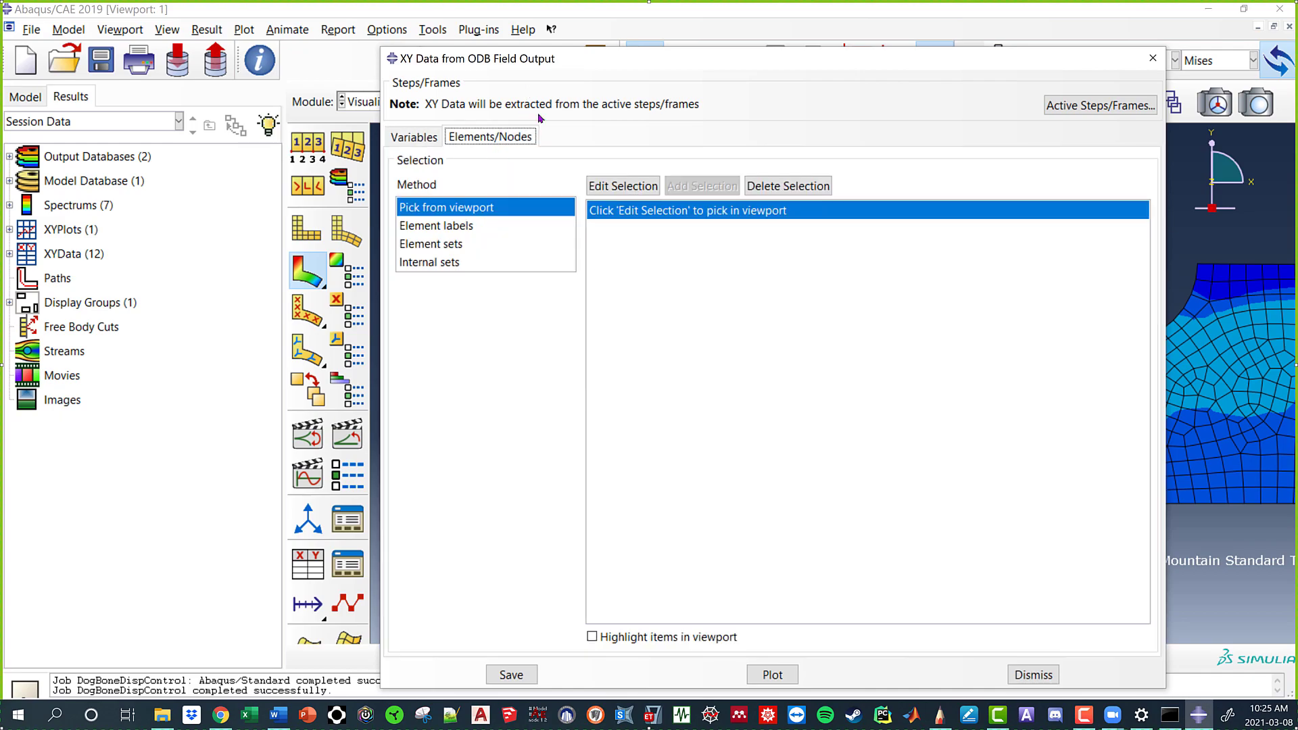
Plot the Mises stress history of the element at the necked section's lower-left corner and return to the deformed contour plot.
{"action": "left_click_drag", "start_coordinate": [759, 54], "coordinate": [907, 29]}
{"action": "left_click", "coordinate": [772, 159]}
{"action": "left_click", "coordinate": [488, 497]}
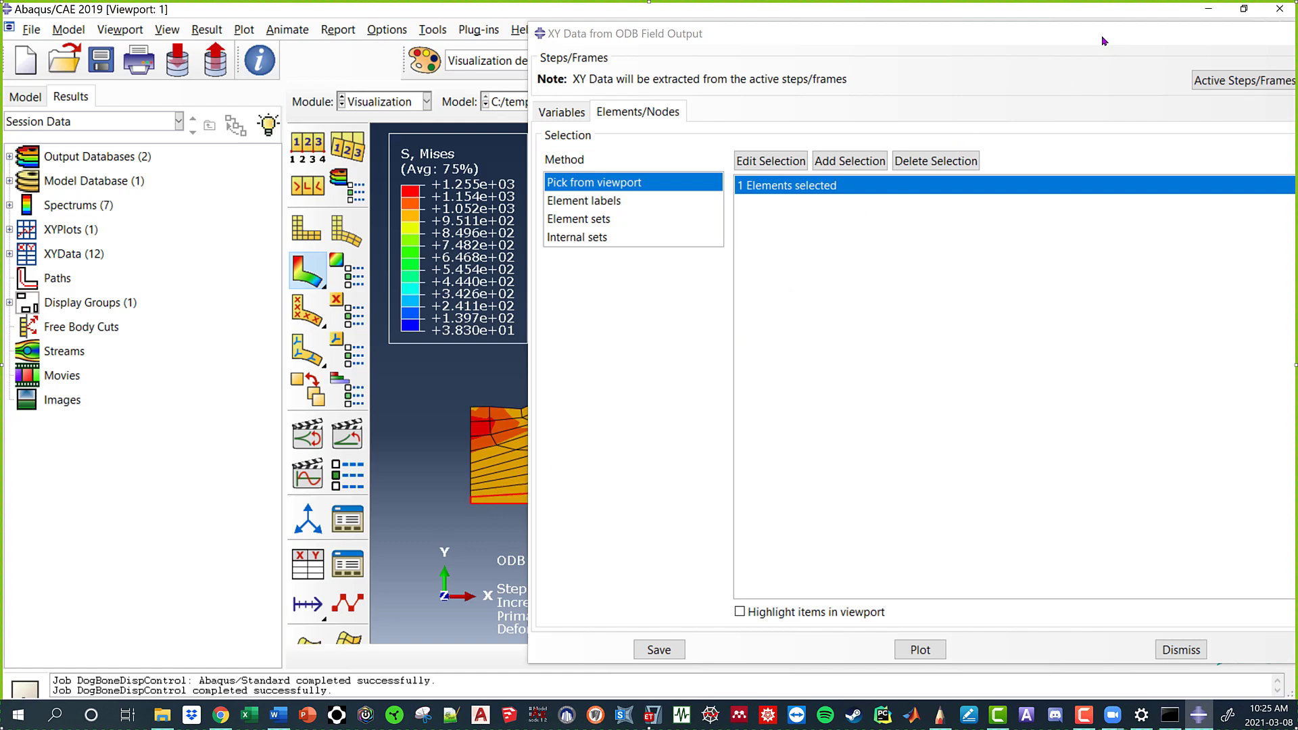
{"action": "left_click", "coordinate": [1180, 650]}
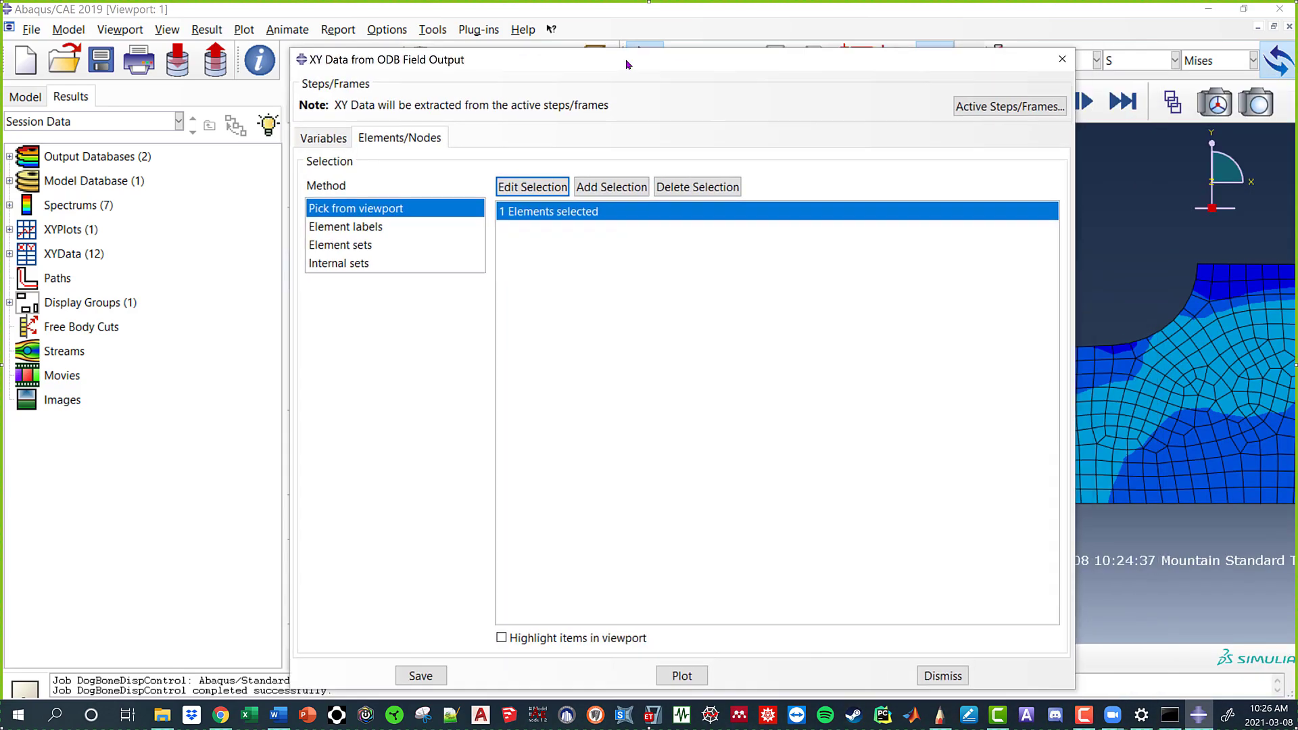
{"action": "left_click", "coordinate": [658, 648]}
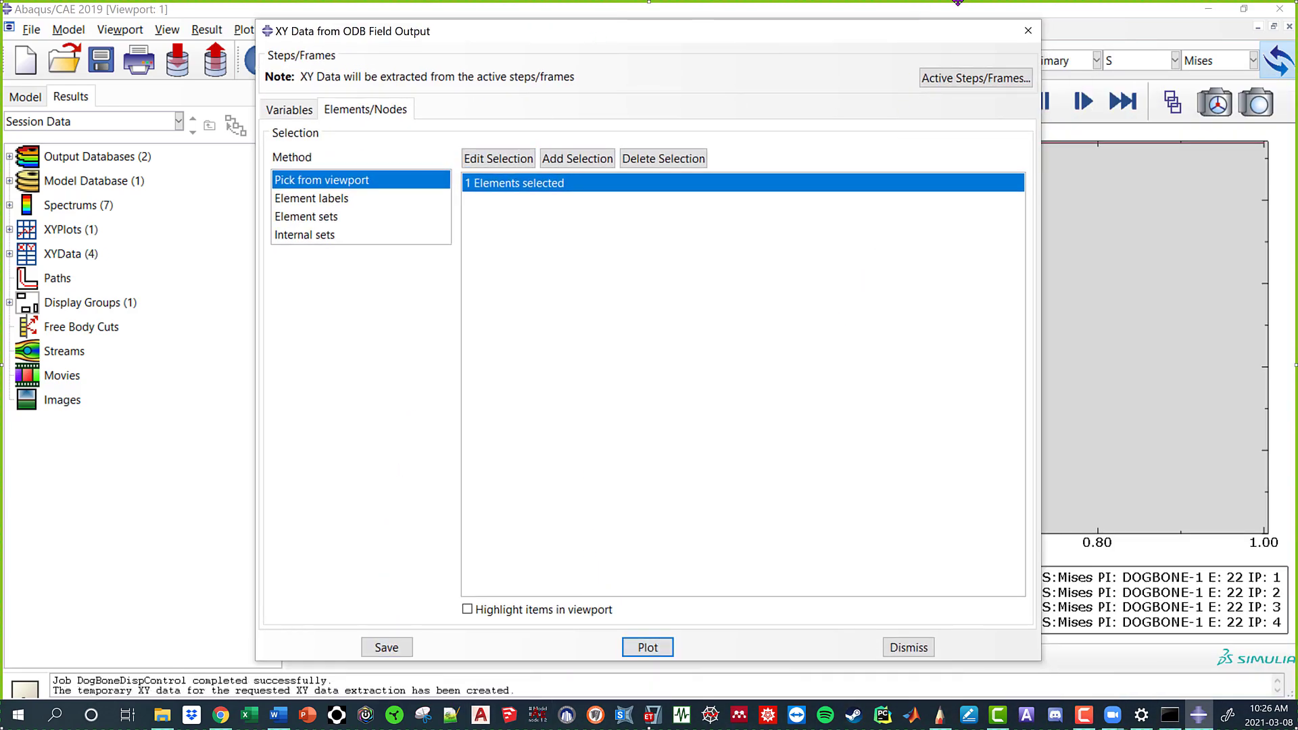
{"action": "left_click", "coordinate": [1028, 31]}
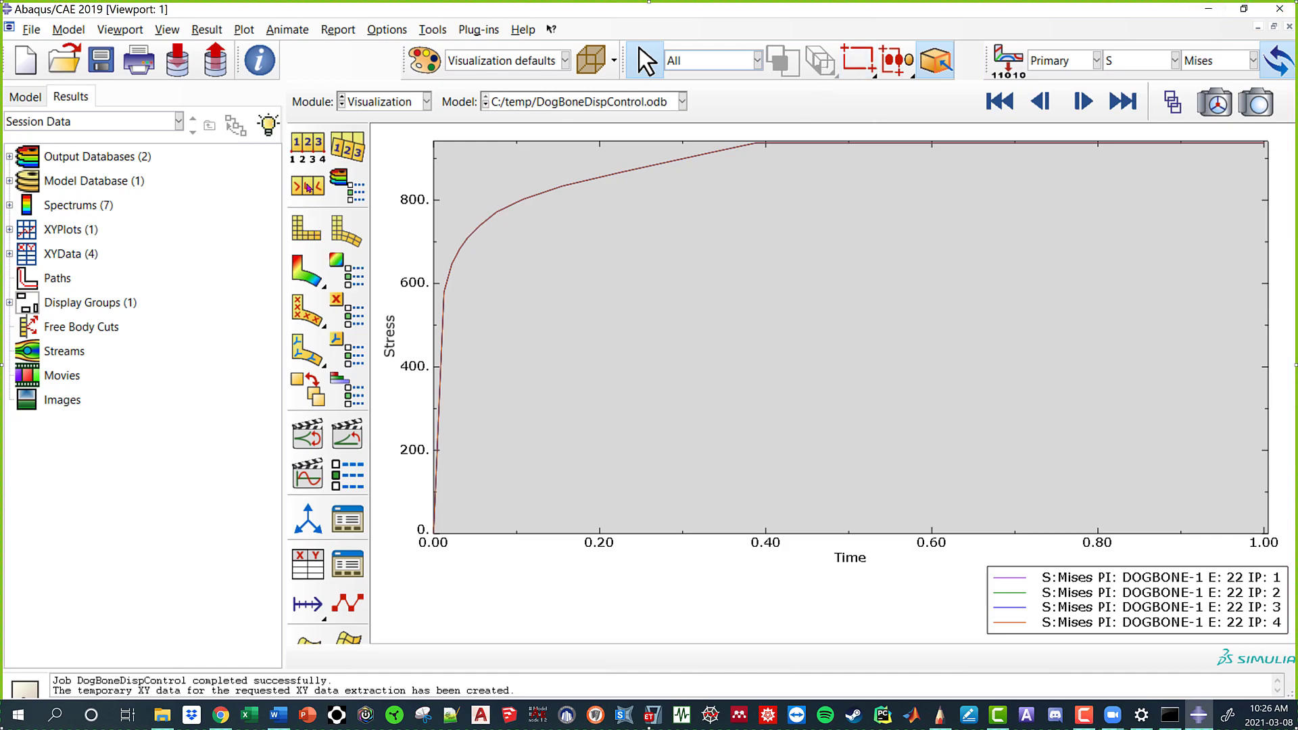
{"action": "left_click", "coordinate": [300, 263]}
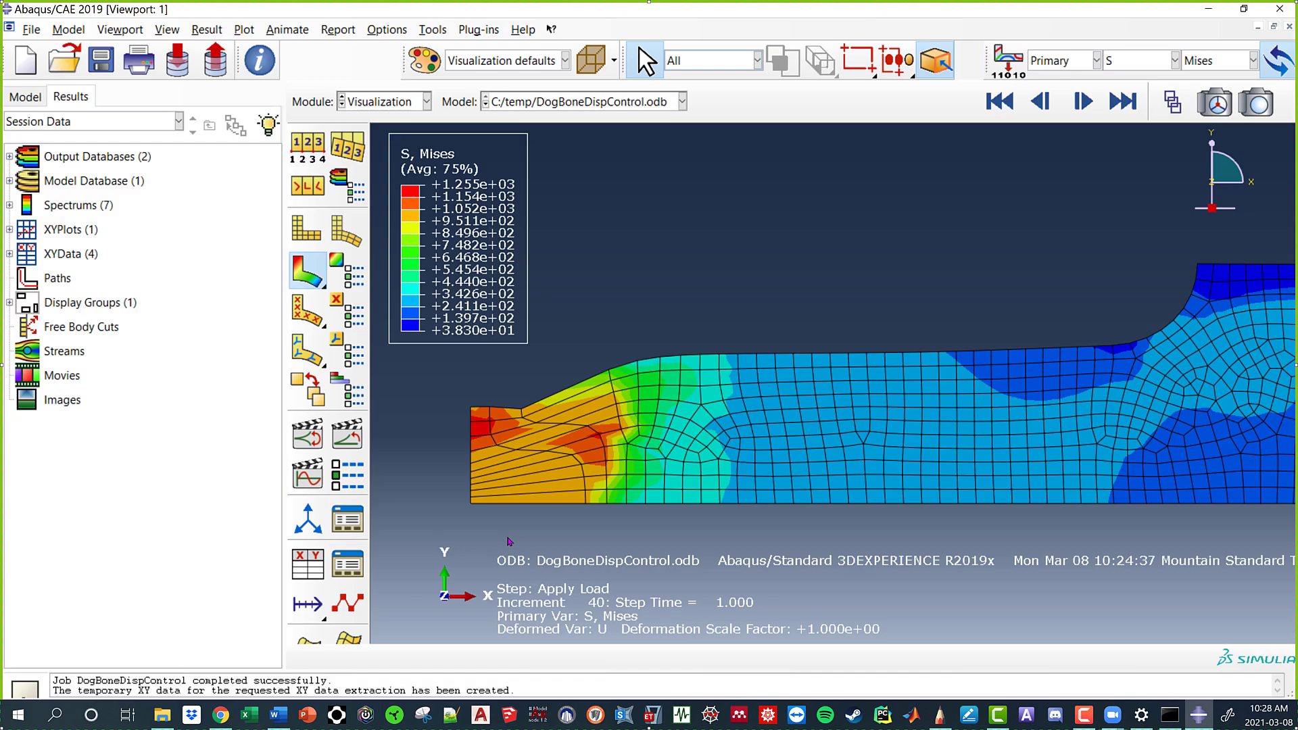
Review the Steel material's plastic data, start an eighth row with a yield stress of 900, and discard the edit.
{"action": "left_click", "coordinate": [34, 101]}
{"action": "scroll", "coordinate": [153, 240], "scroll_direction": "up", "scroll_amount": 8}
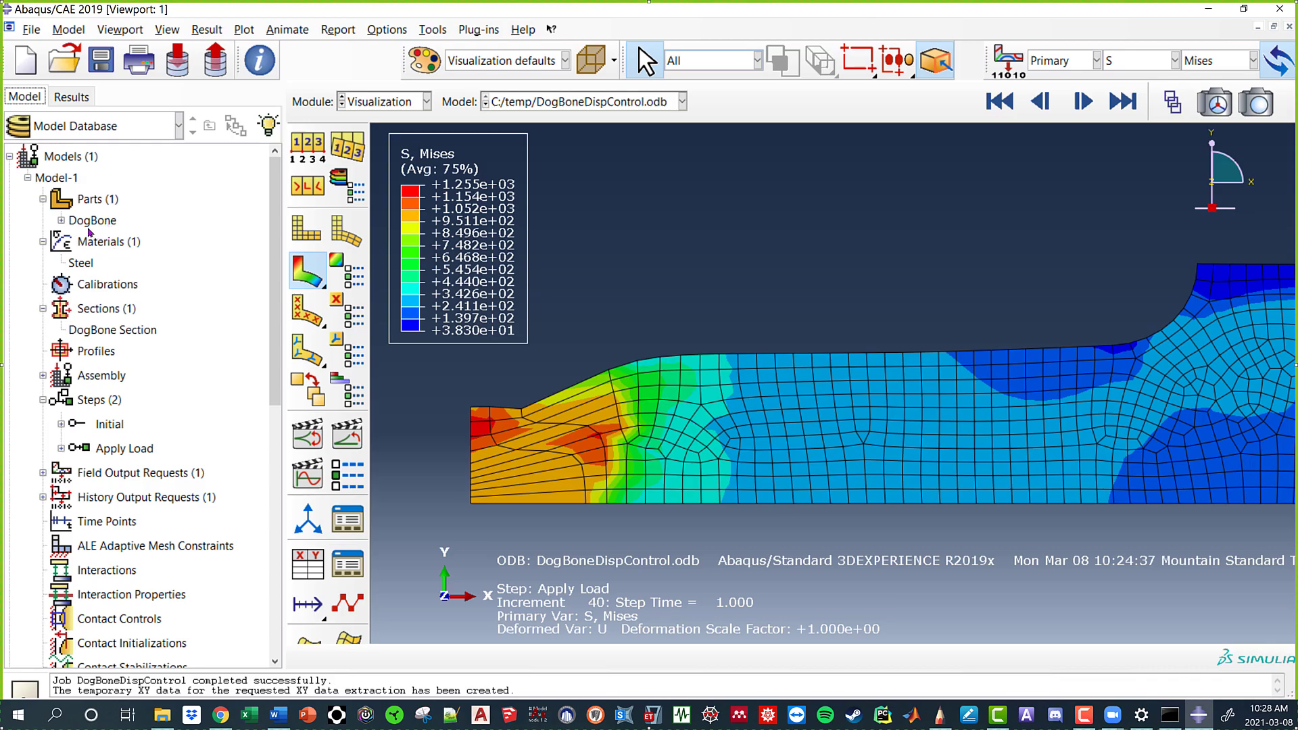
{"action": "double_click", "coordinate": [80, 263]}
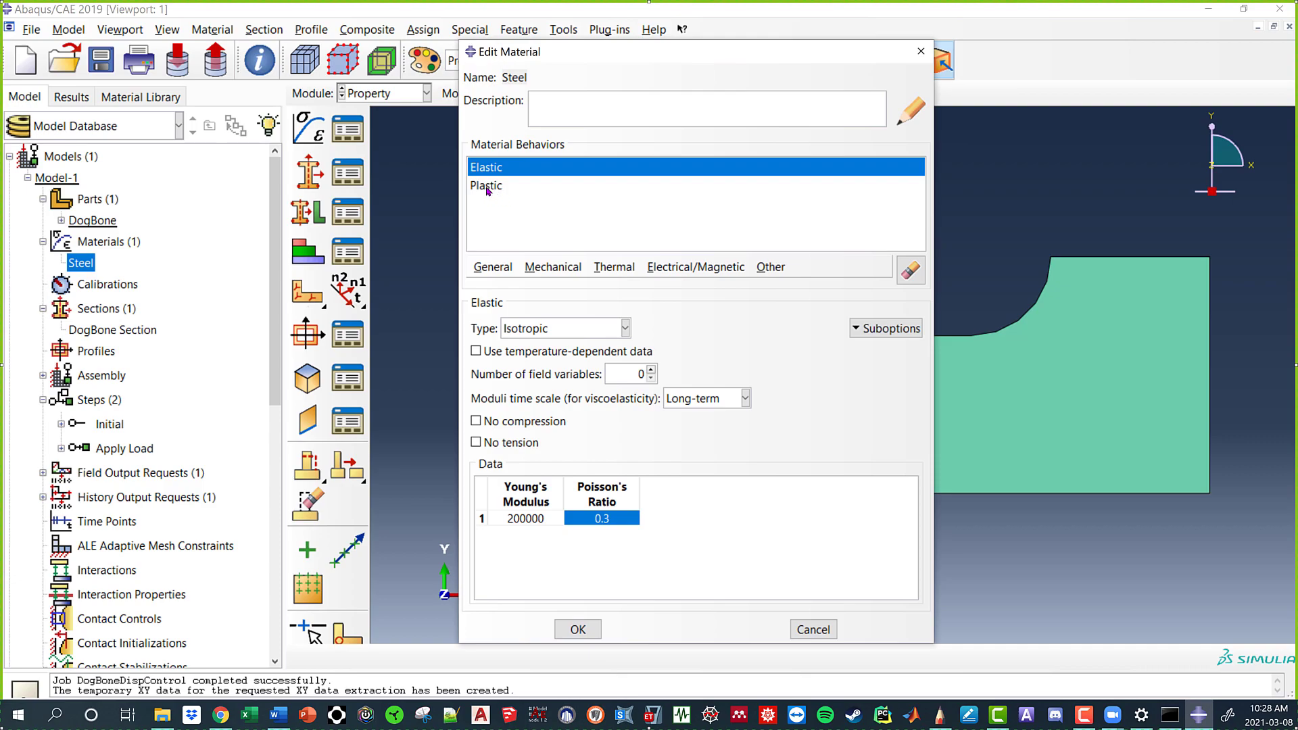
{"action": "left_click", "coordinate": [487, 187]}
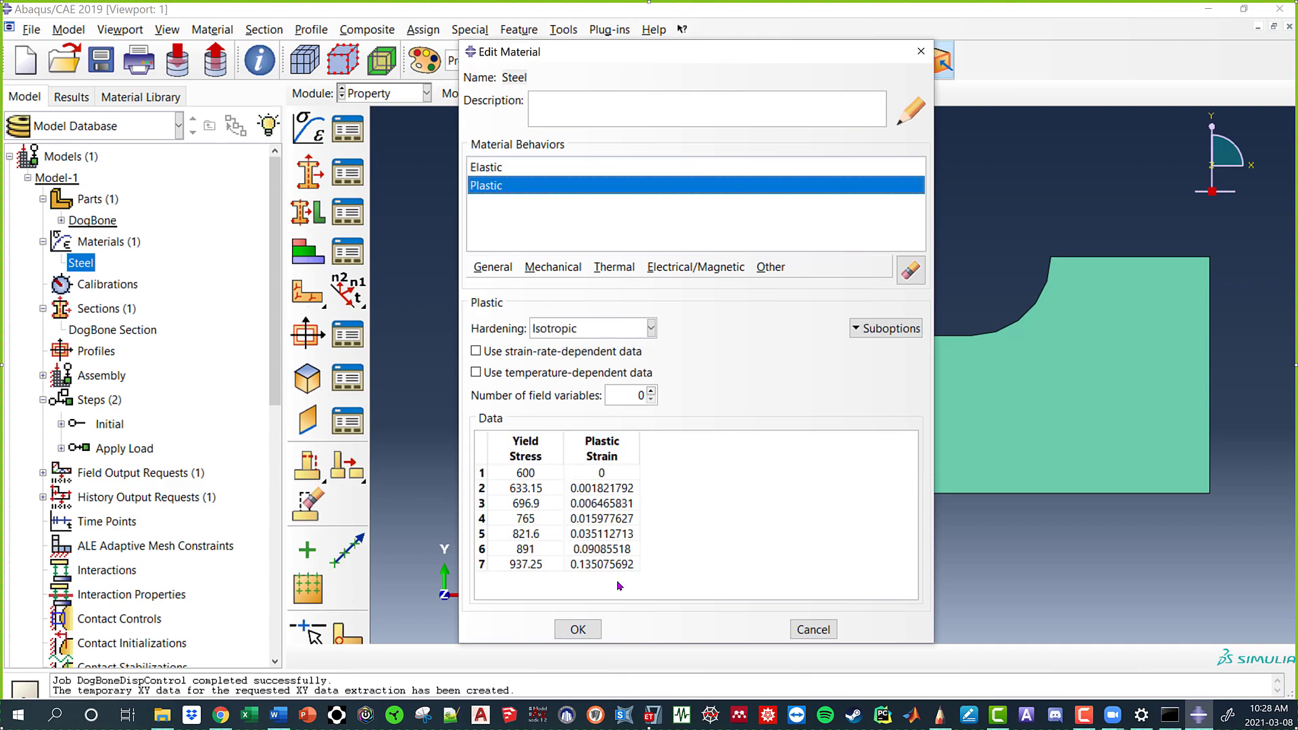
{"action": "double_click", "coordinate": [634, 565]}
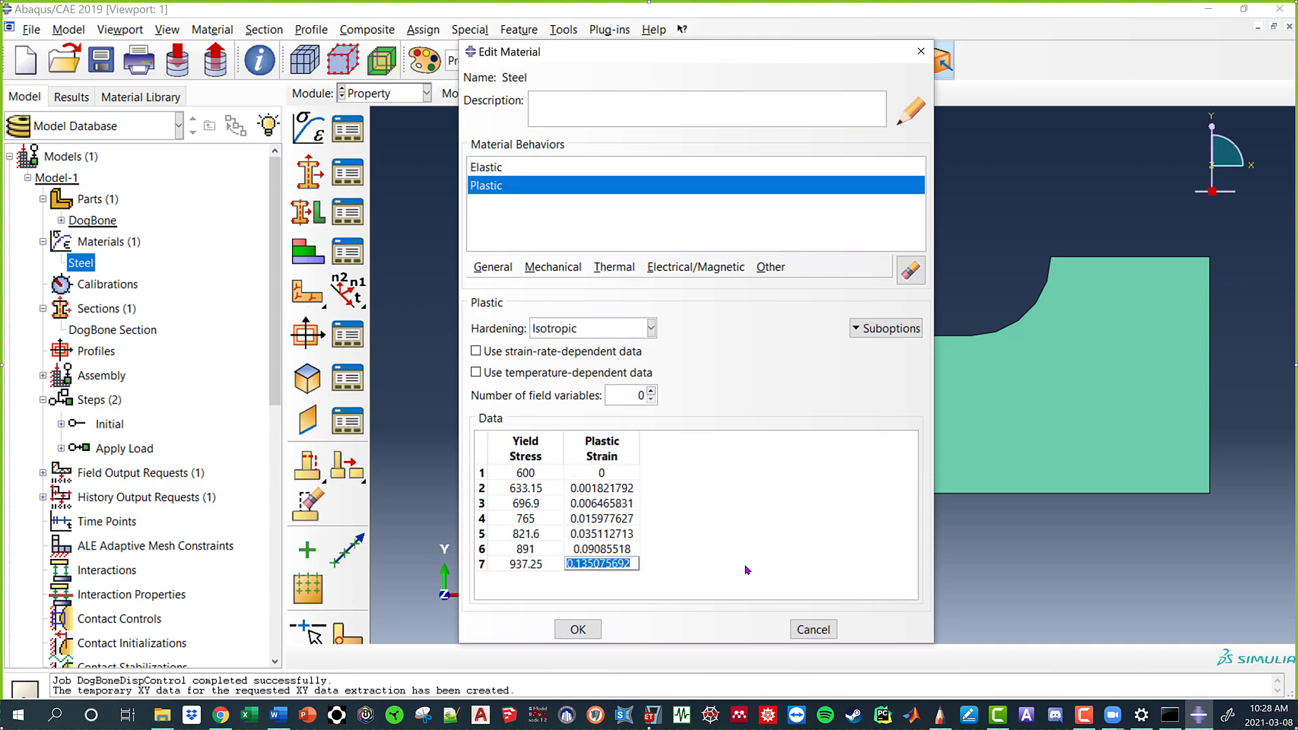
{"action": "key", "text": "Tab"}
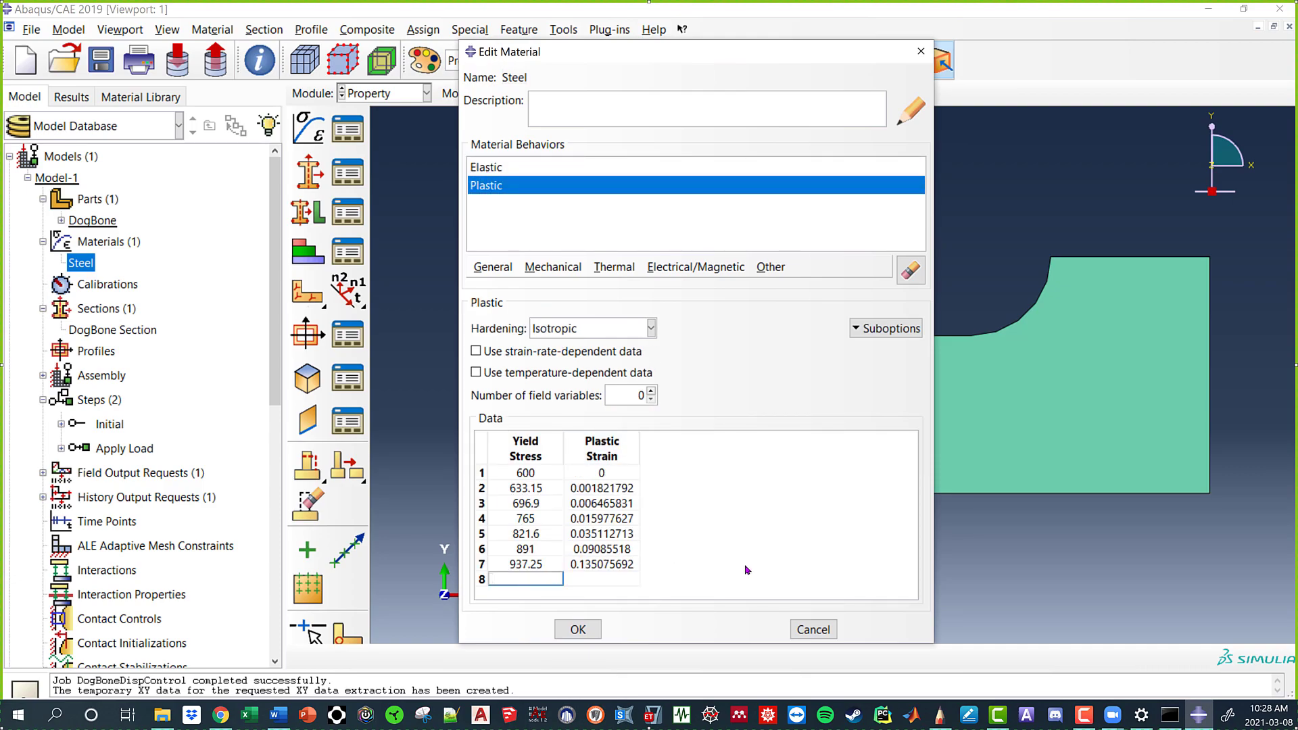
{"action": "type", "text": "900"}
{"action": "left_click", "coordinate": [921, 51]}
{"action": "left_click", "coordinate": [696, 370]}
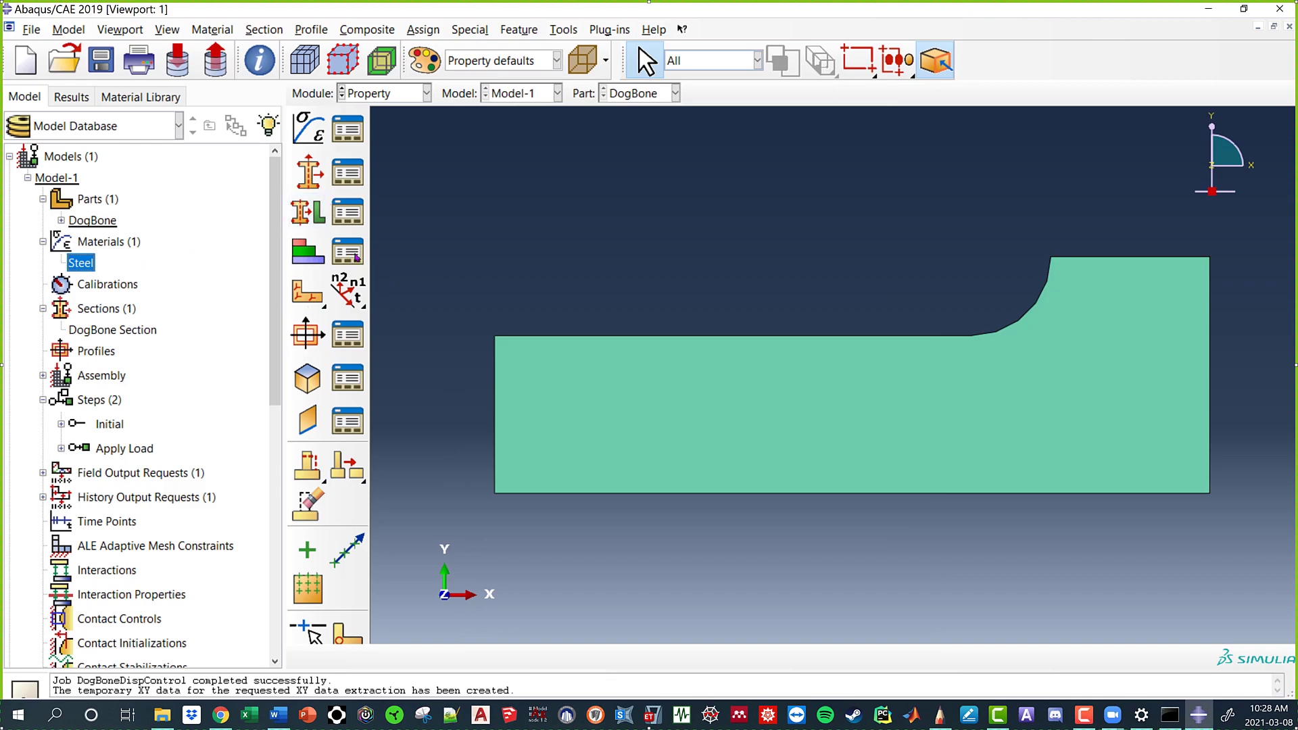
Reopen the DogBoneDispControl job results and show the whole deformed dog bone with its Mises contours.
{"action": "left_click", "coordinate": [410, 93]}
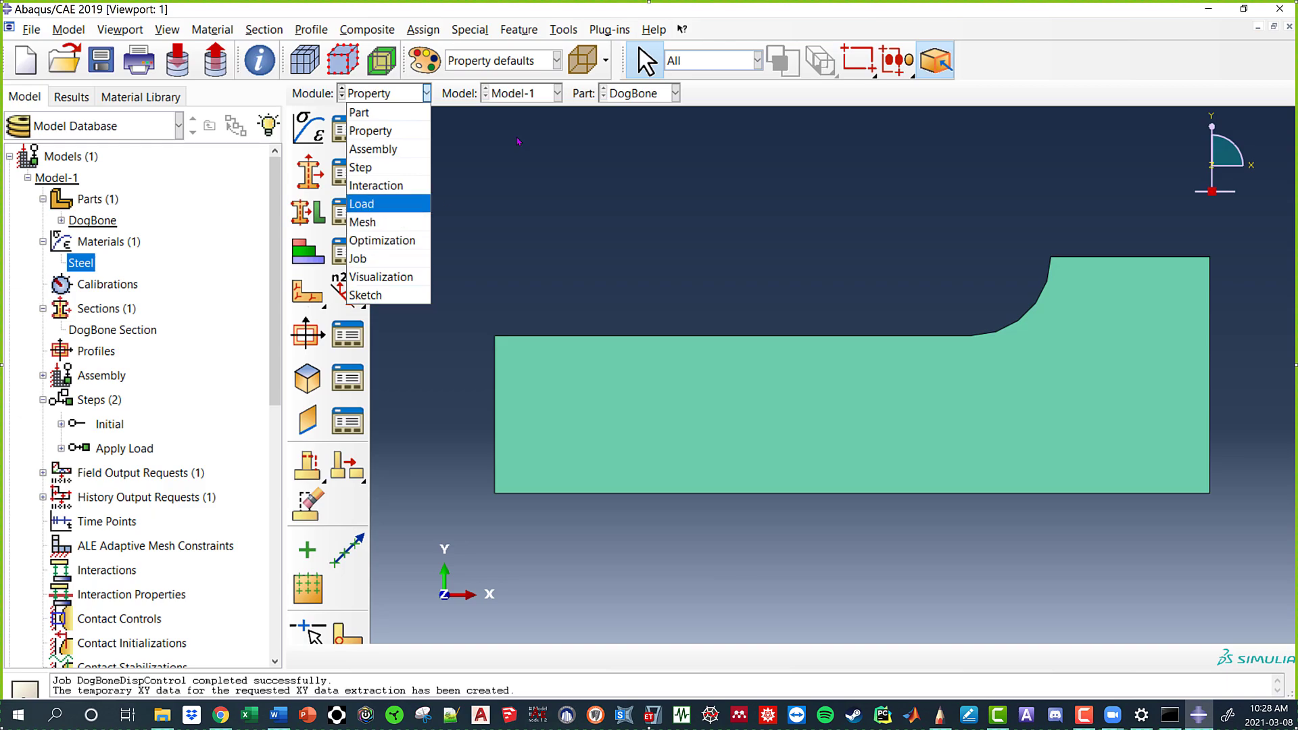
{"action": "left_click", "coordinate": [260, 303]}
{"action": "scroll", "coordinate": [131, 561], "scroll_direction": "down", "scroll_amount": 7}
{"action": "scroll", "coordinate": [131, 561], "scroll_direction": "down", "scroll_amount": 1}
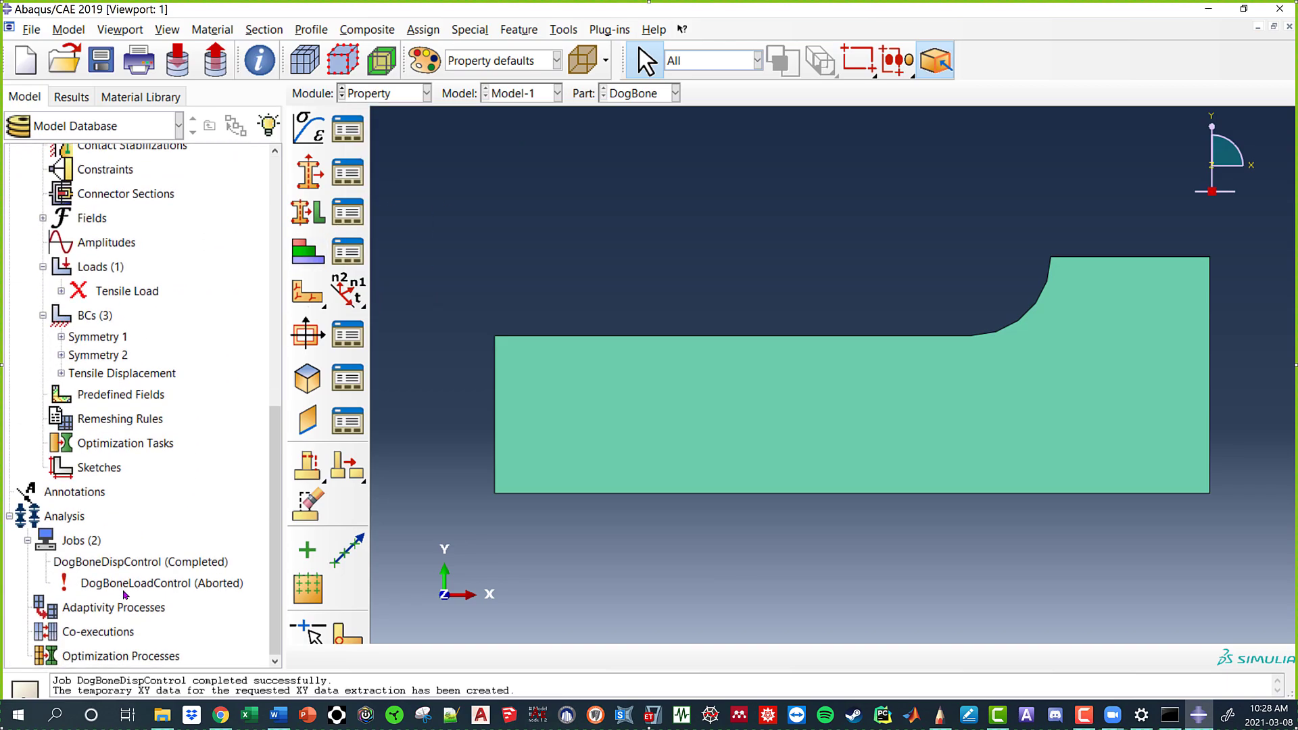
{"action": "left_click", "coordinate": [135, 582]}
{"action": "right_click", "coordinate": [136, 582]}
{"action": "key", "text": "Escape"}
{"action": "double_click", "coordinate": [96, 563]}
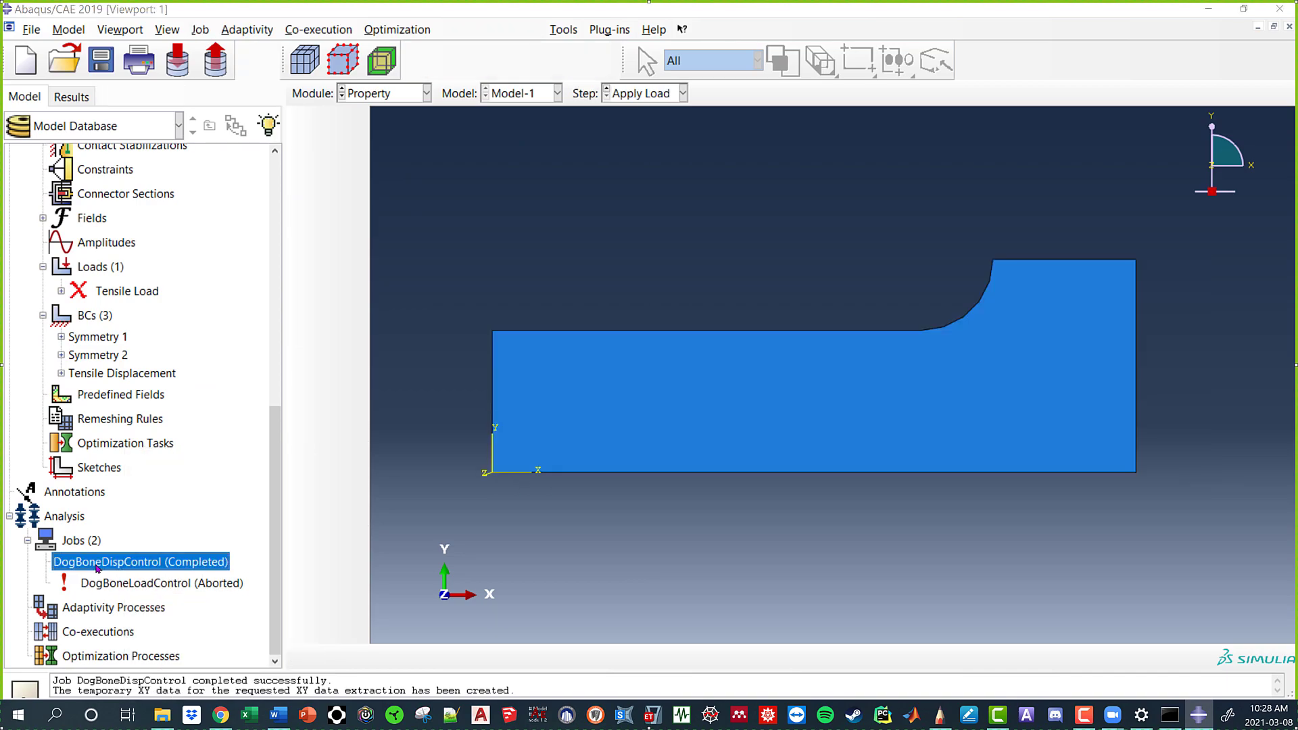
{"action": "key", "text": "Escape"}
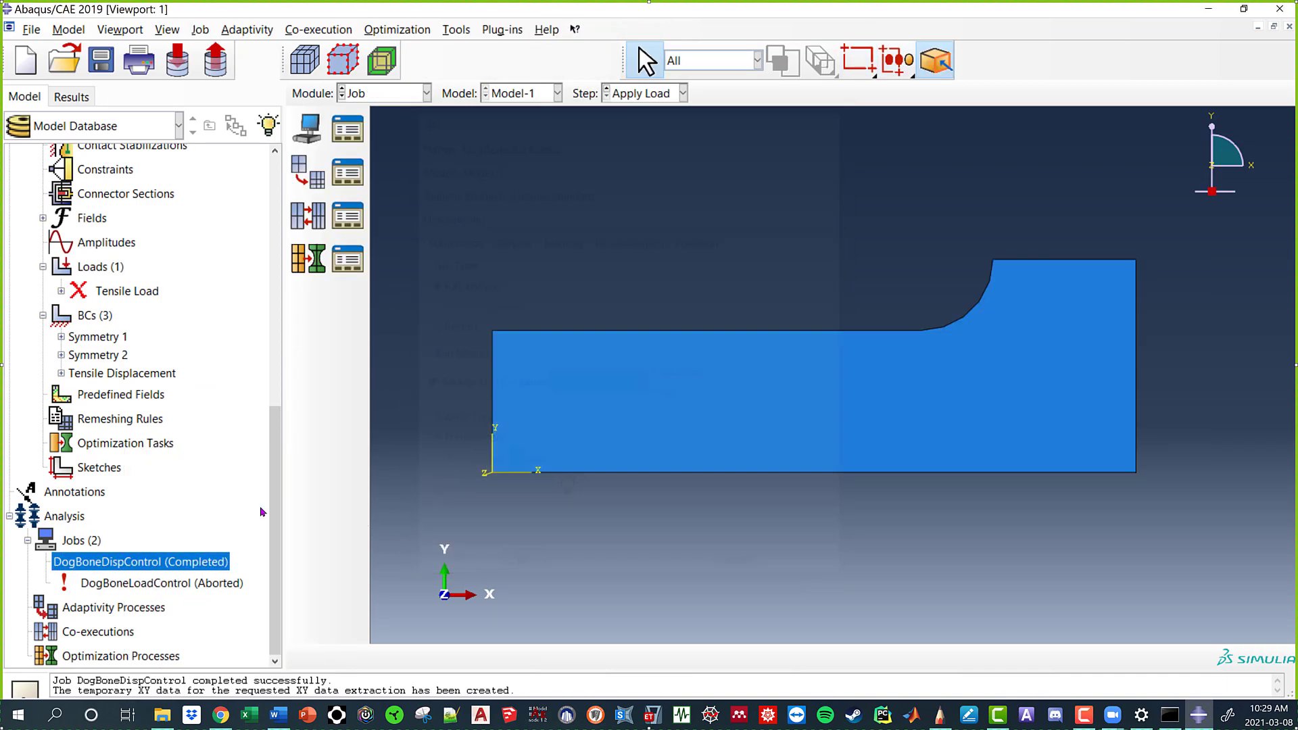
{"action": "right_click", "coordinate": [212, 563]}
{"action": "left_click", "coordinate": [254, 650]}
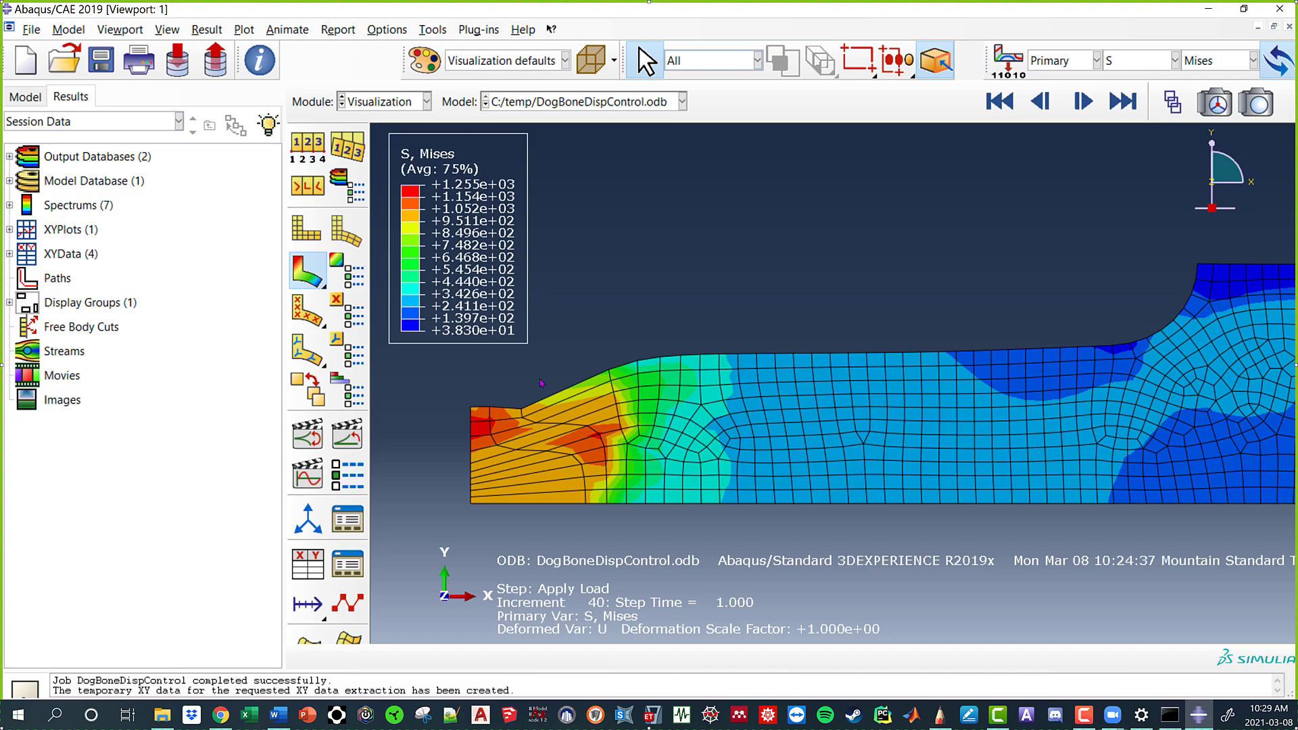
{"action": "left_click", "coordinate": [904, 503]}
{"action": "scroll", "coordinate": [650, 227], "scroll_direction": "down", "scroll_amount": 2}
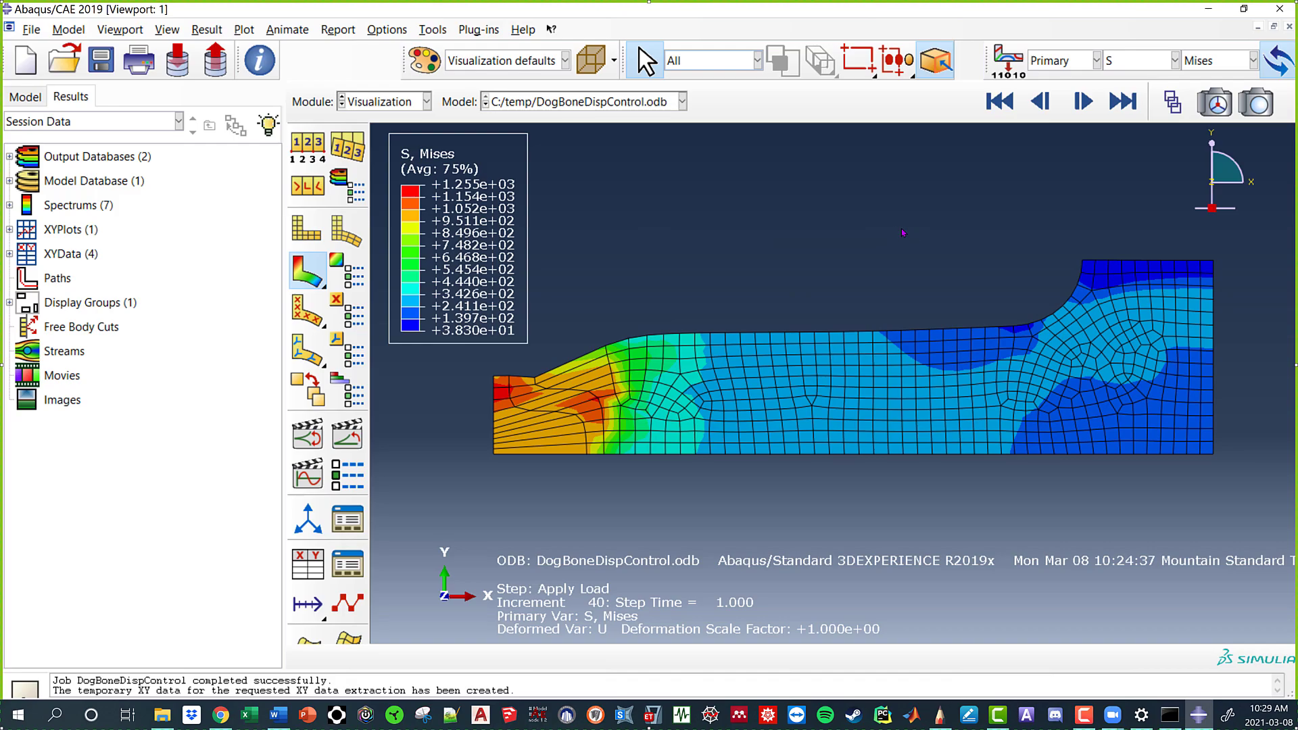
Switch to Assignment 7.pdf in Chrome, review Question 1 and highlight the sentence "Employ symmetry in your solution".
{"action": "key", "text": "alt+Tab"}
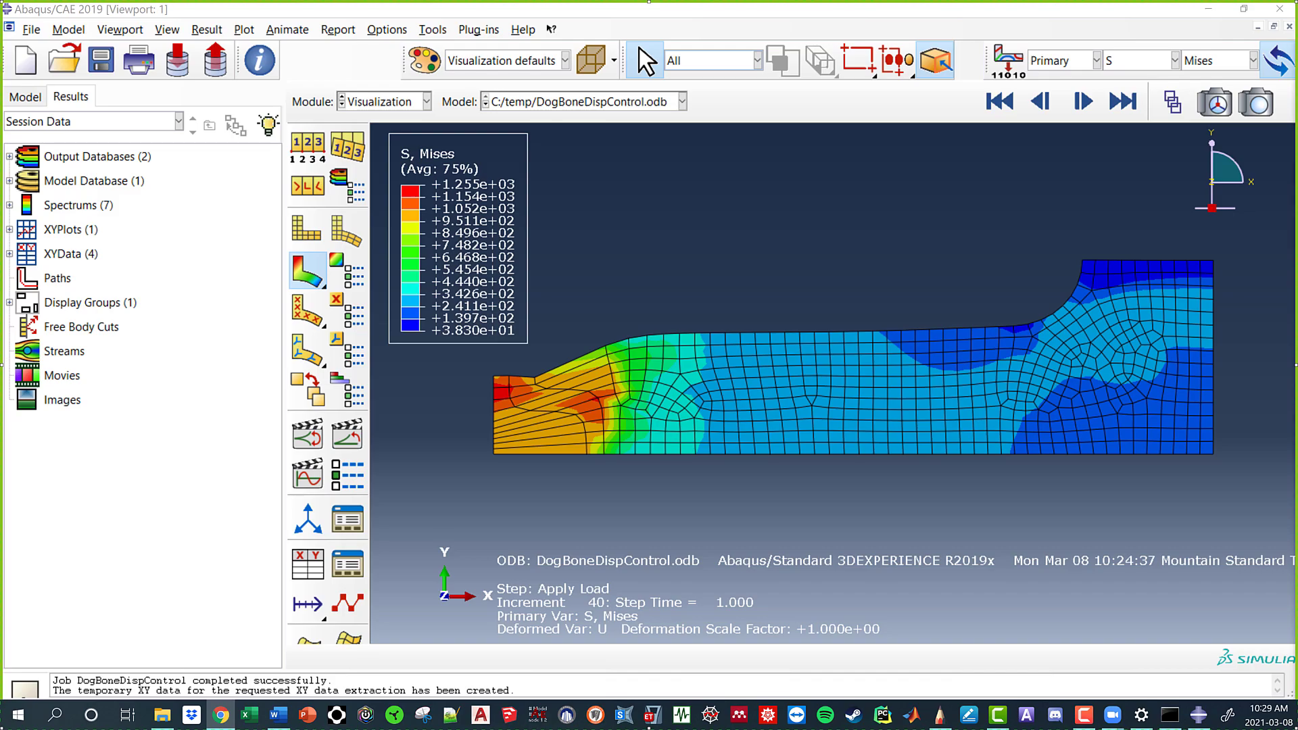
{"action": "key", "text": "super+Up"}
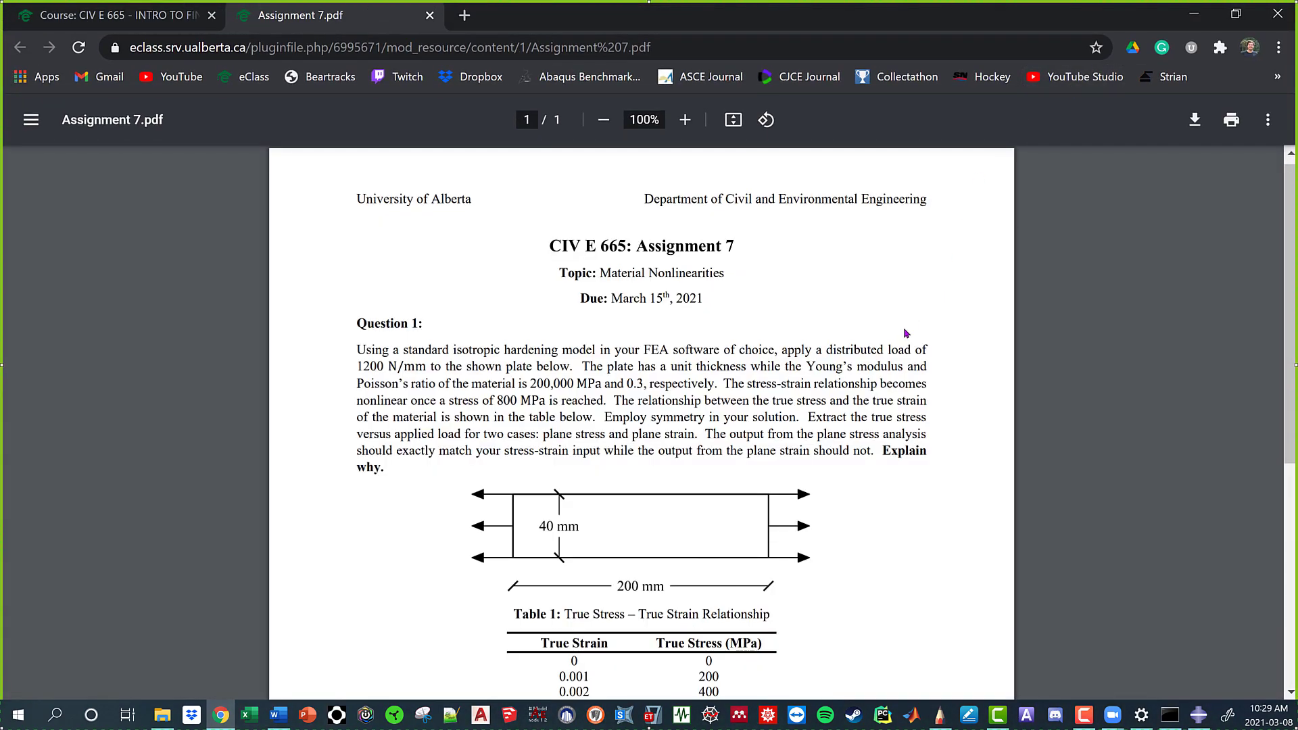
{"action": "scroll", "coordinate": [909, 331], "scroll_direction": "down", "scroll_amount": 2}
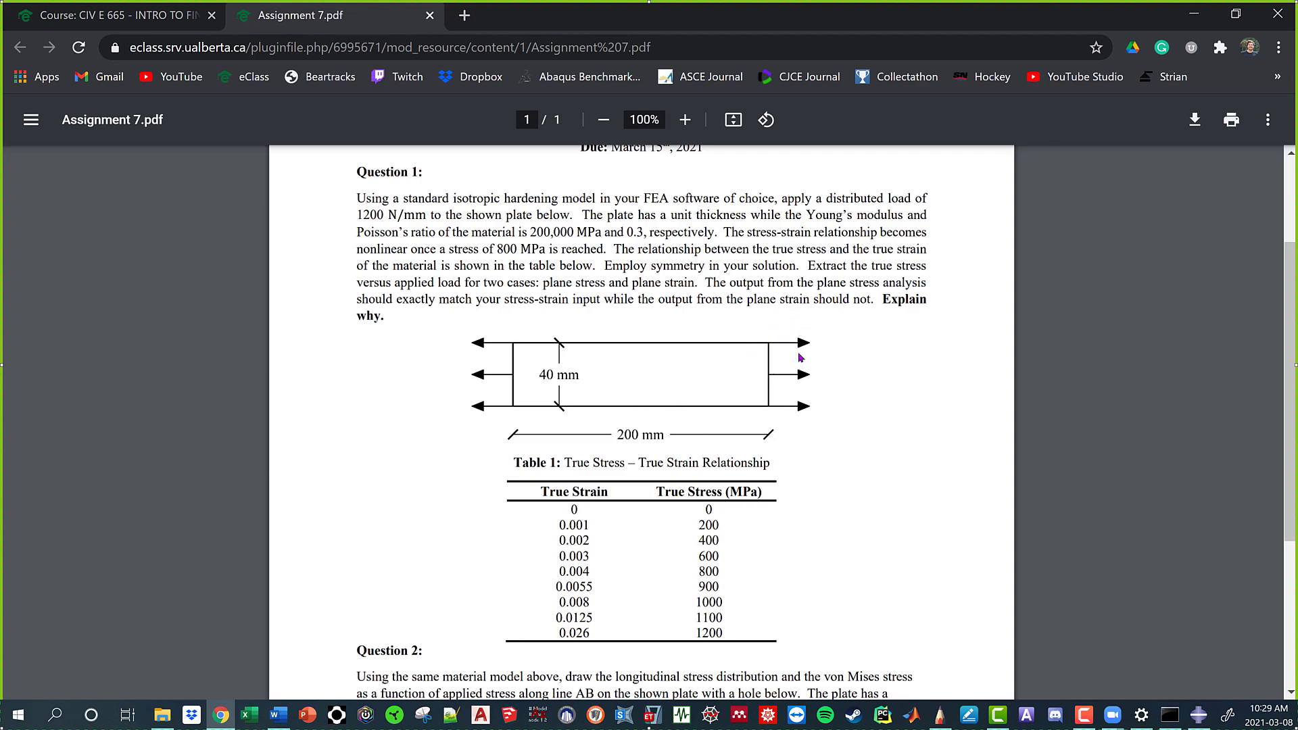
{"action": "left_click_drag", "start_coordinate": [604, 266], "coordinate": [802, 270]}
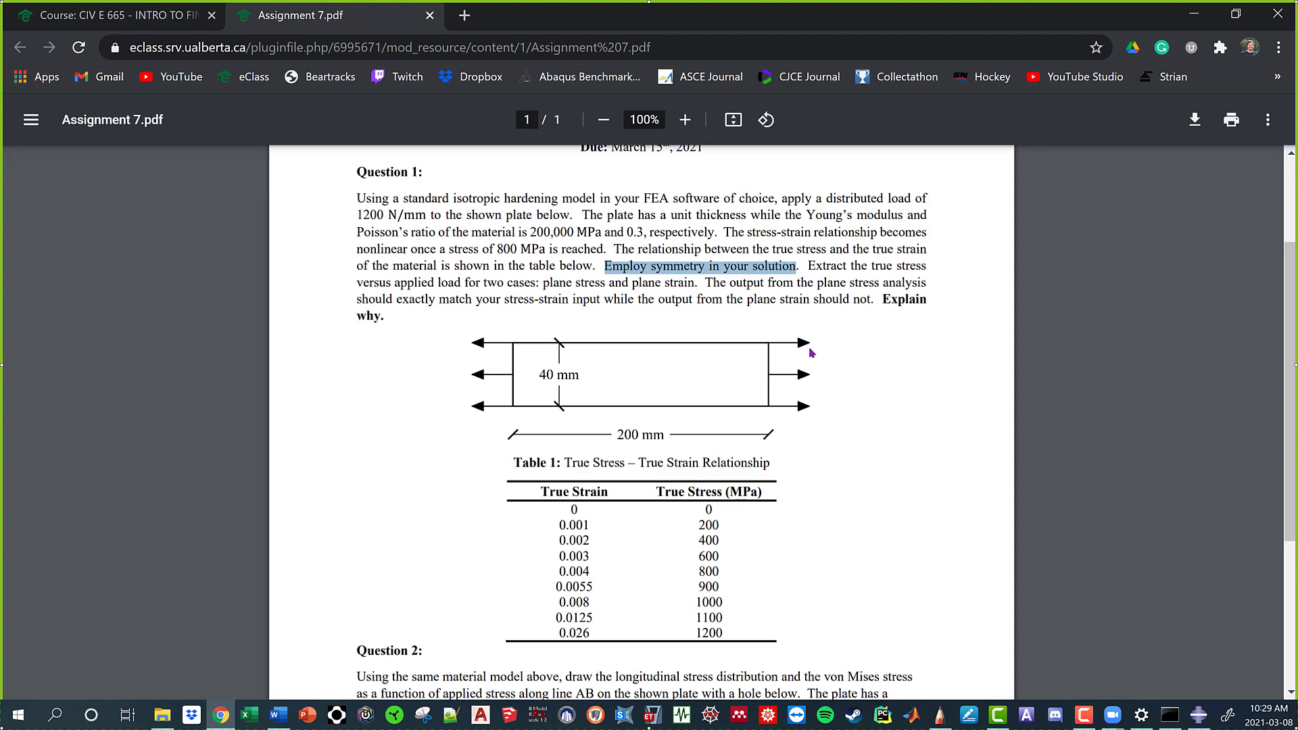
Highlight the true stress extraction and plane stress output wording in Question 1, and view Table 1 and Question 2.
{"action": "left_click_drag", "start_coordinate": [808, 266], "coordinate": [936, 269]}
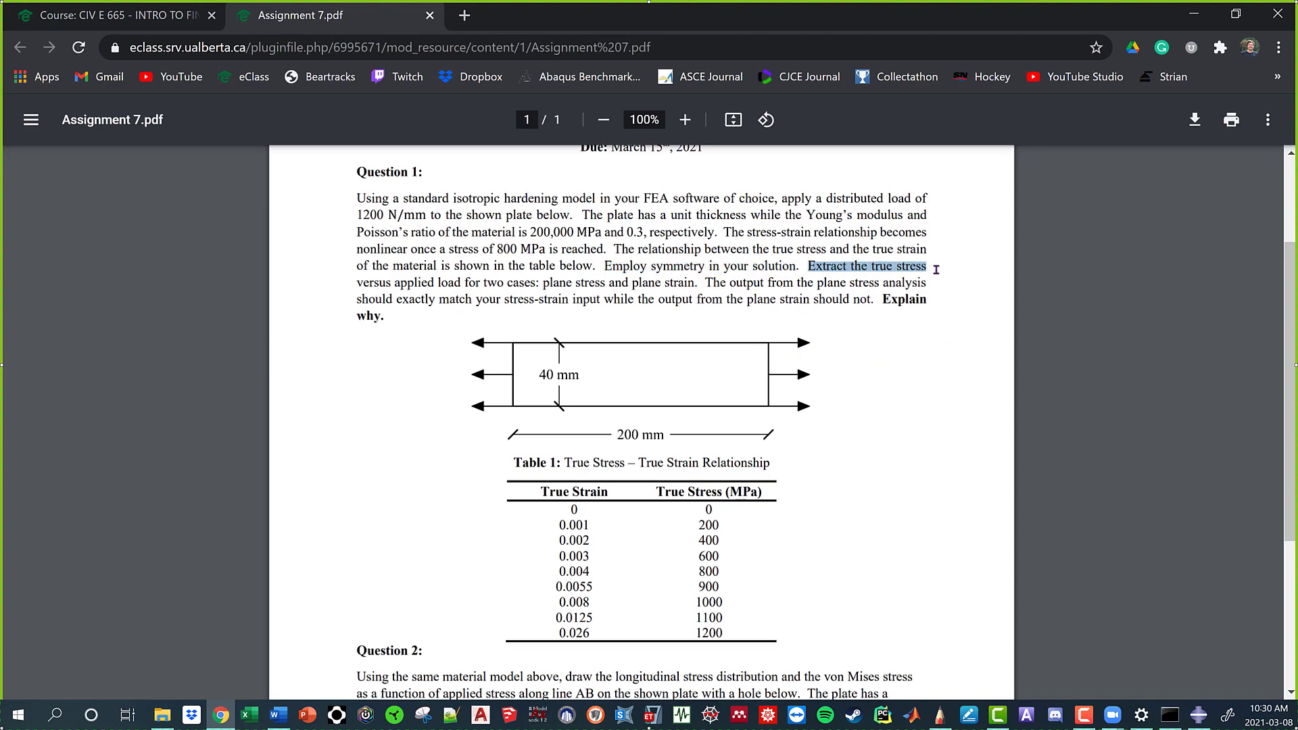
{"action": "left_click_drag", "start_coordinate": [362, 284], "coordinate": [703, 284]}
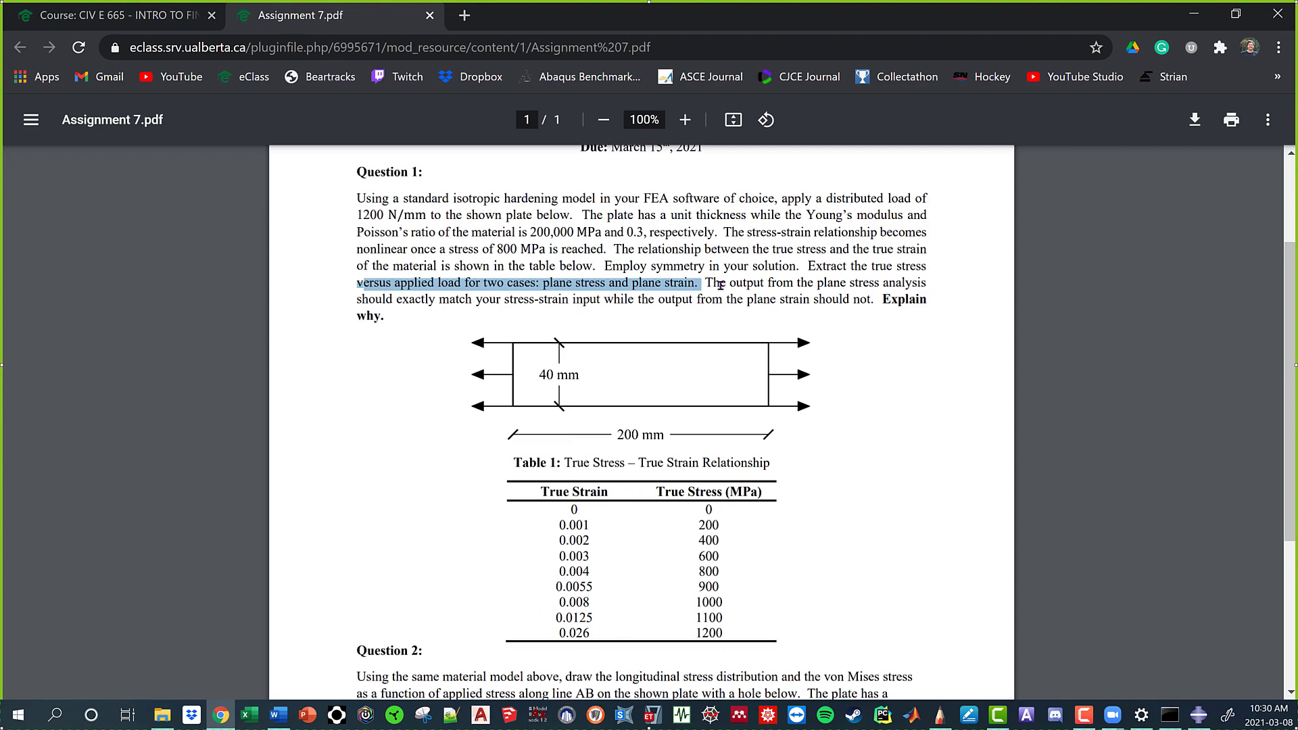
{"action": "left_click", "coordinate": [742, 284]}
{"action": "left_click_drag", "start_coordinate": [713, 284], "coordinate": [864, 284]}
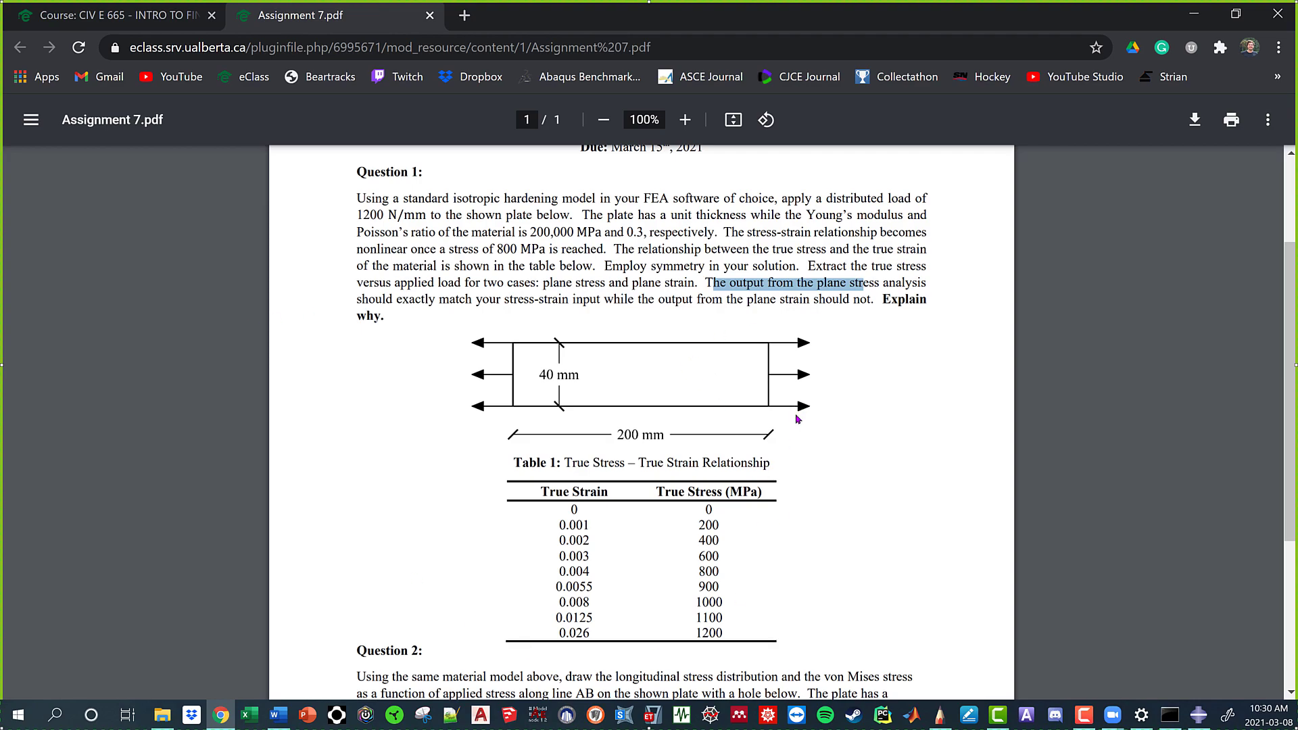
{"action": "scroll", "coordinate": [876, 337], "scroll_direction": "down", "scroll_amount": 4}
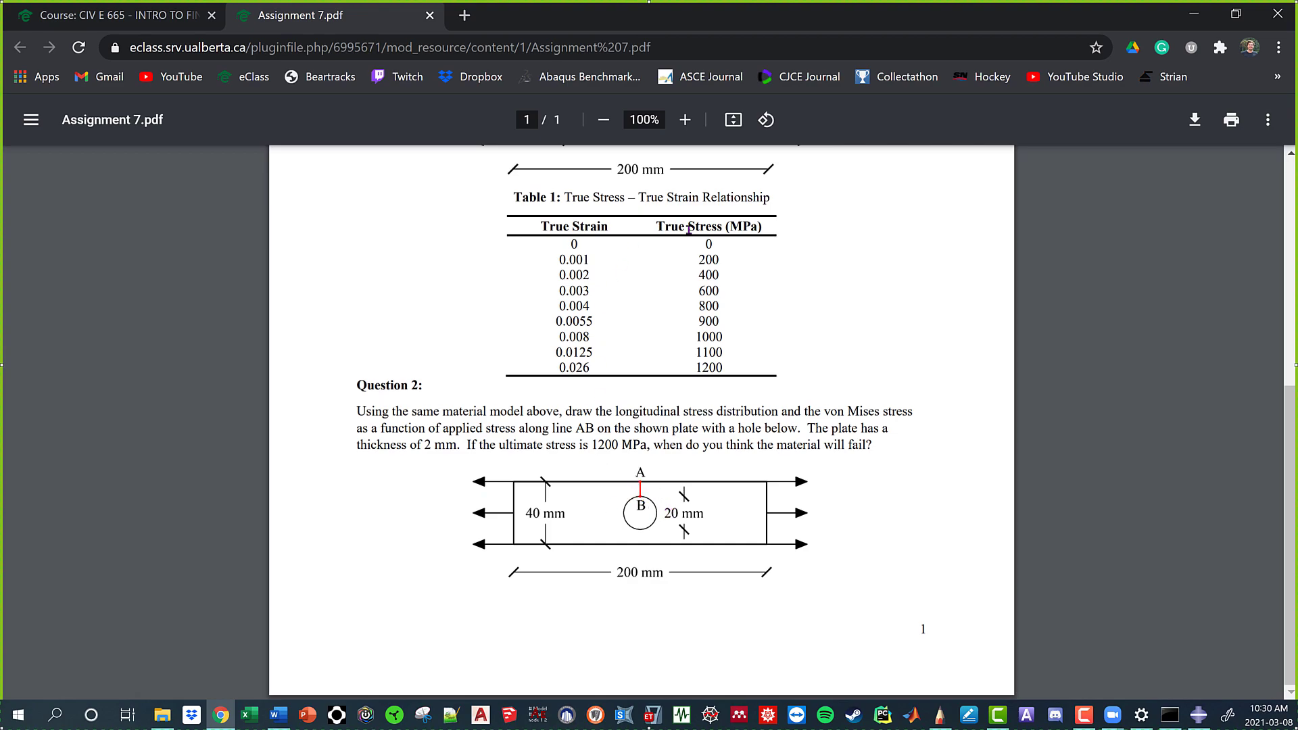
Switch back to Abaqus and start XY data from ODB field output for Mises stress at the Unique Nodal position.
{"action": "left_click", "coordinate": [1194, 14]}
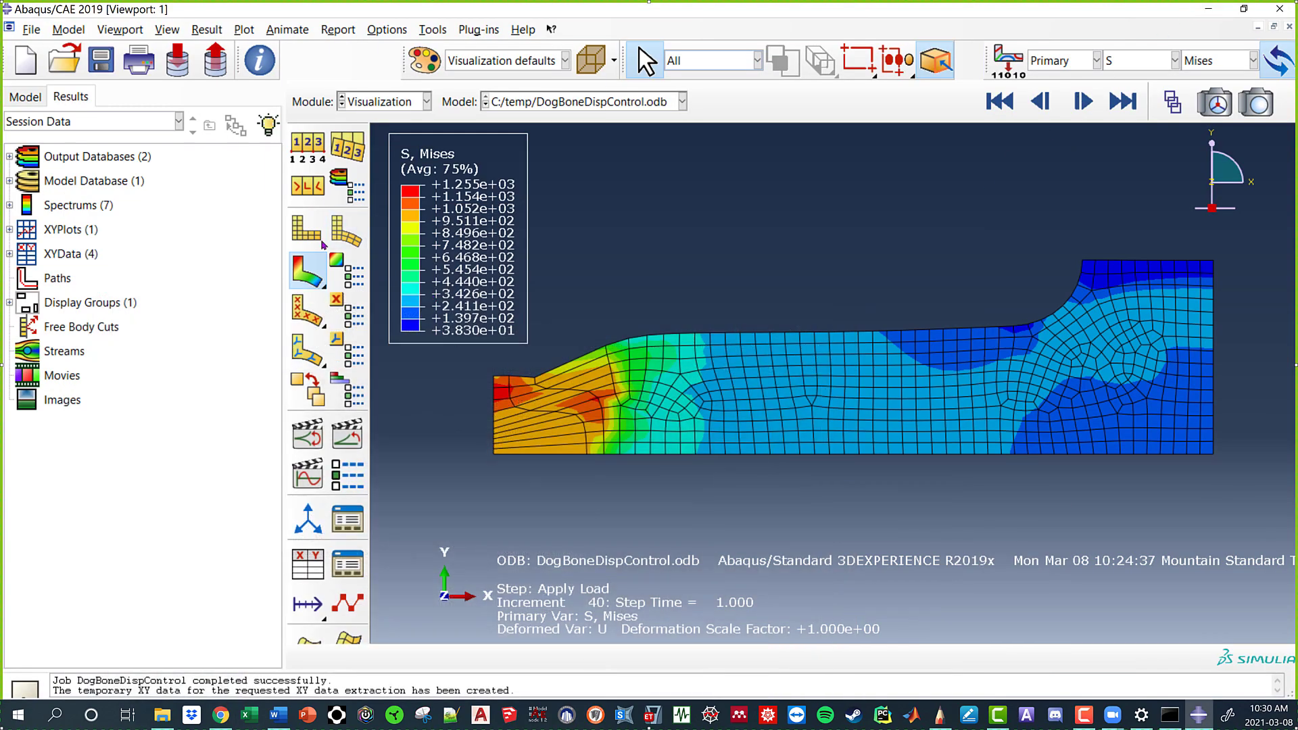
{"action": "left_click", "coordinate": [317, 556]}
{"action": "left_click_drag", "start_coordinate": [433, 211], "coordinate": [257, 161]}
{"action": "left_click", "coordinate": [211, 387]}
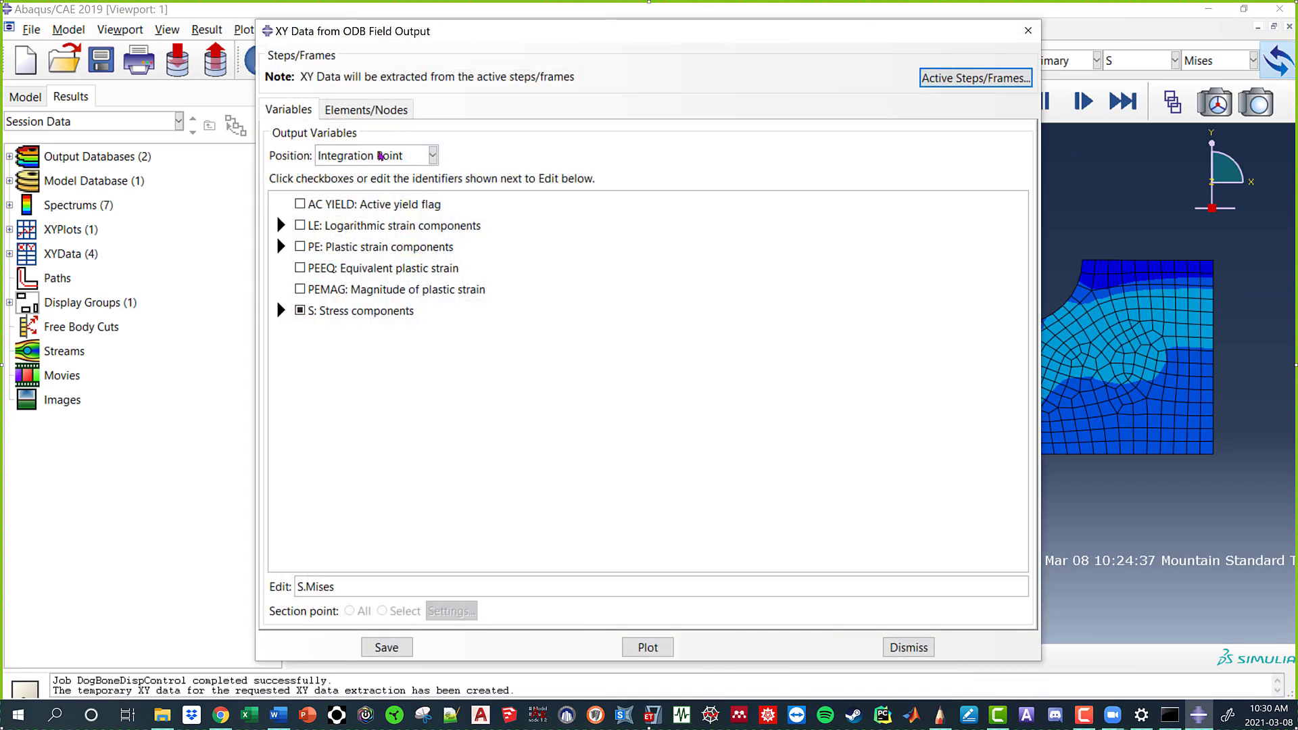
{"action": "left_click", "coordinate": [381, 156]}
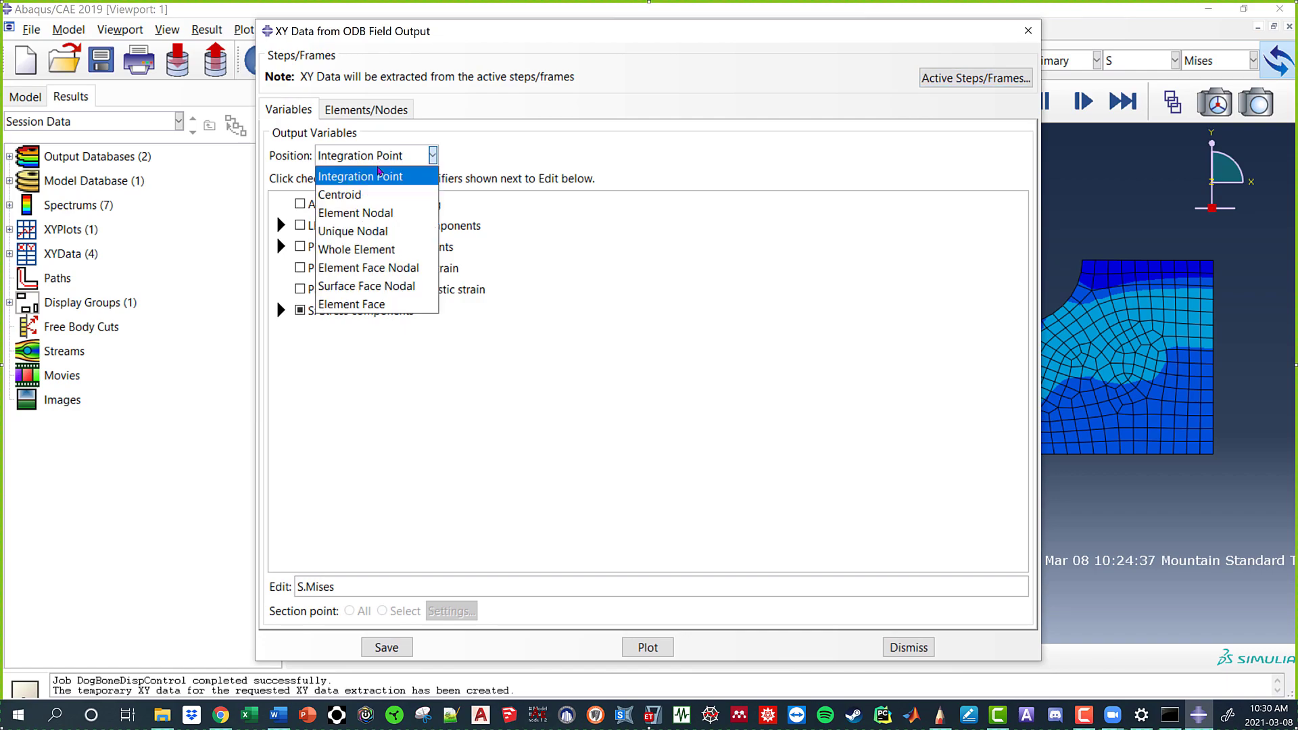
{"action": "left_click", "coordinate": [393, 231]}
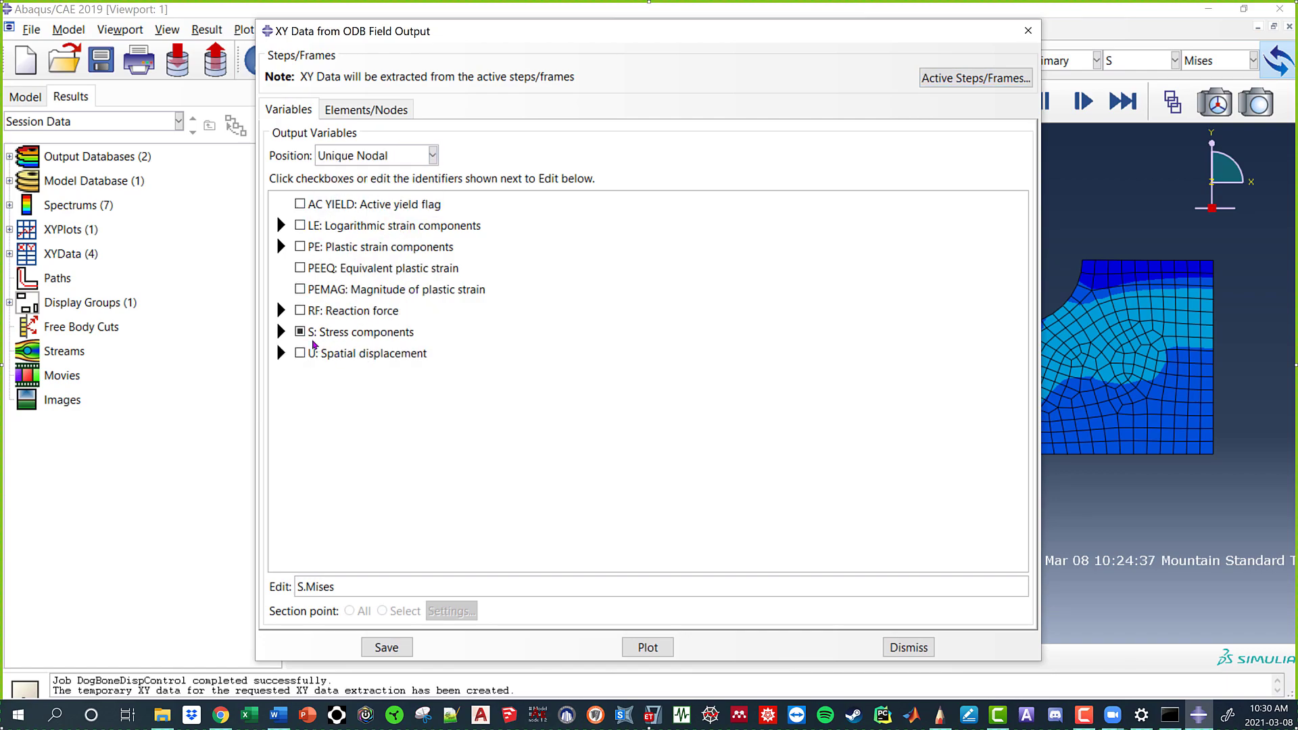
Plot the Mises stress histories of all nodes along the necked section's left edge, picked from the viewport.
{"action": "left_click", "coordinate": [361, 110]}
{"action": "left_click_drag", "start_coordinate": [472, 38], "coordinate": [790, 41]}
{"action": "left_click", "coordinate": [798, 165]}
{"action": "left_click_drag", "start_coordinate": [488, 364], "coordinate": [501, 471]}
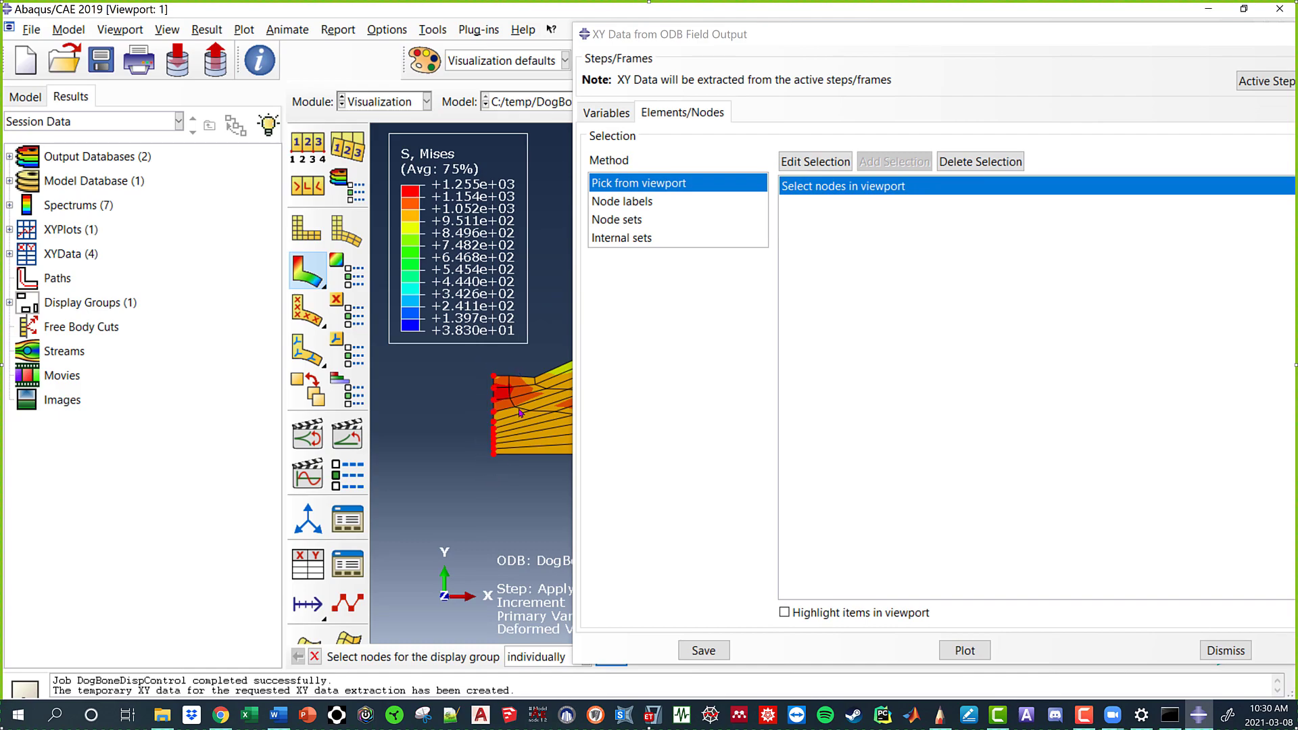
{"action": "left_click", "coordinate": [964, 650]}
{"action": "left_click_drag", "start_coordinate": [999, 33], "coordinate": [1297, 36]}
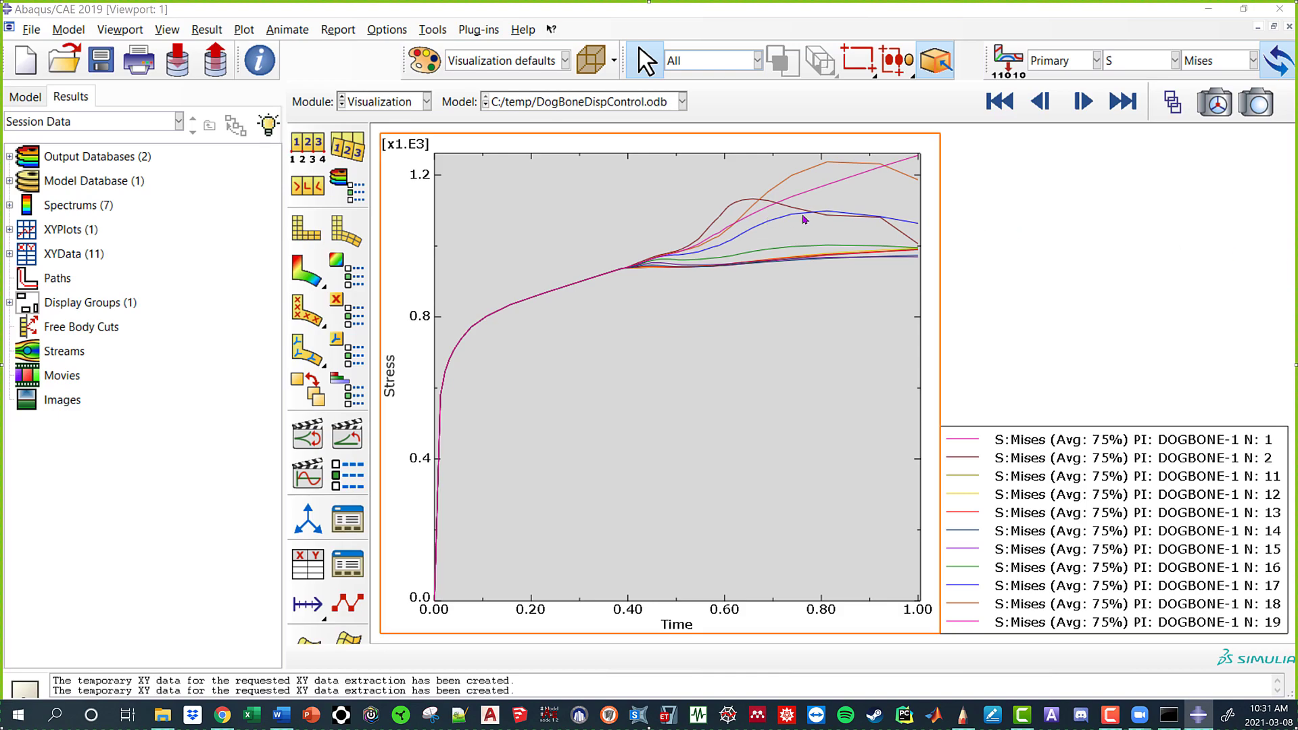
Start creating a new part with the Axisymmetric modeling space, discard it, and select the DogBone part's face.
{"action": "left_click", "coordinate": [25, 97]}
{"action": "scroll", "coordinate": [108, 230], "scroll_direction": "up", "scroll_amount": 7}
{"action": "left_click", "coordinate": [91, 200]}
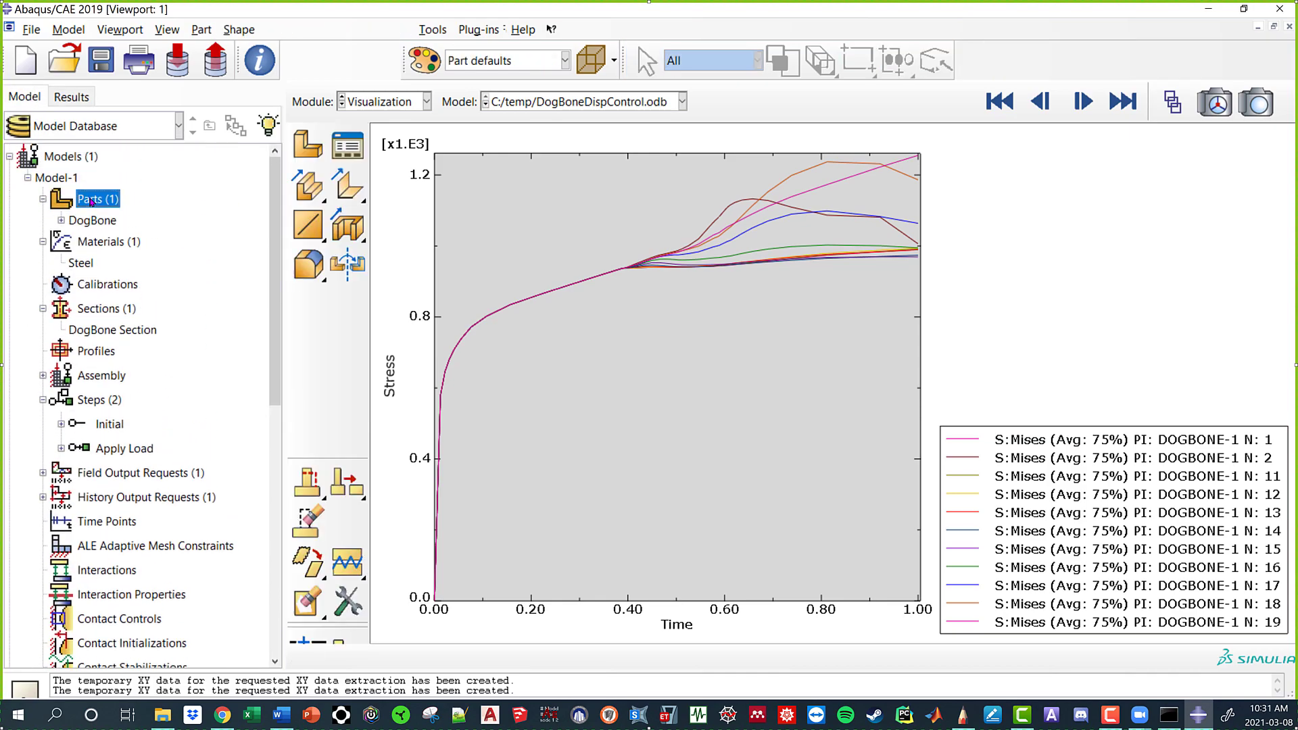
{"action": "double_click", "coordinate": [91, 199]}
{"action": "left_click", "coordinate": [814, 224]}
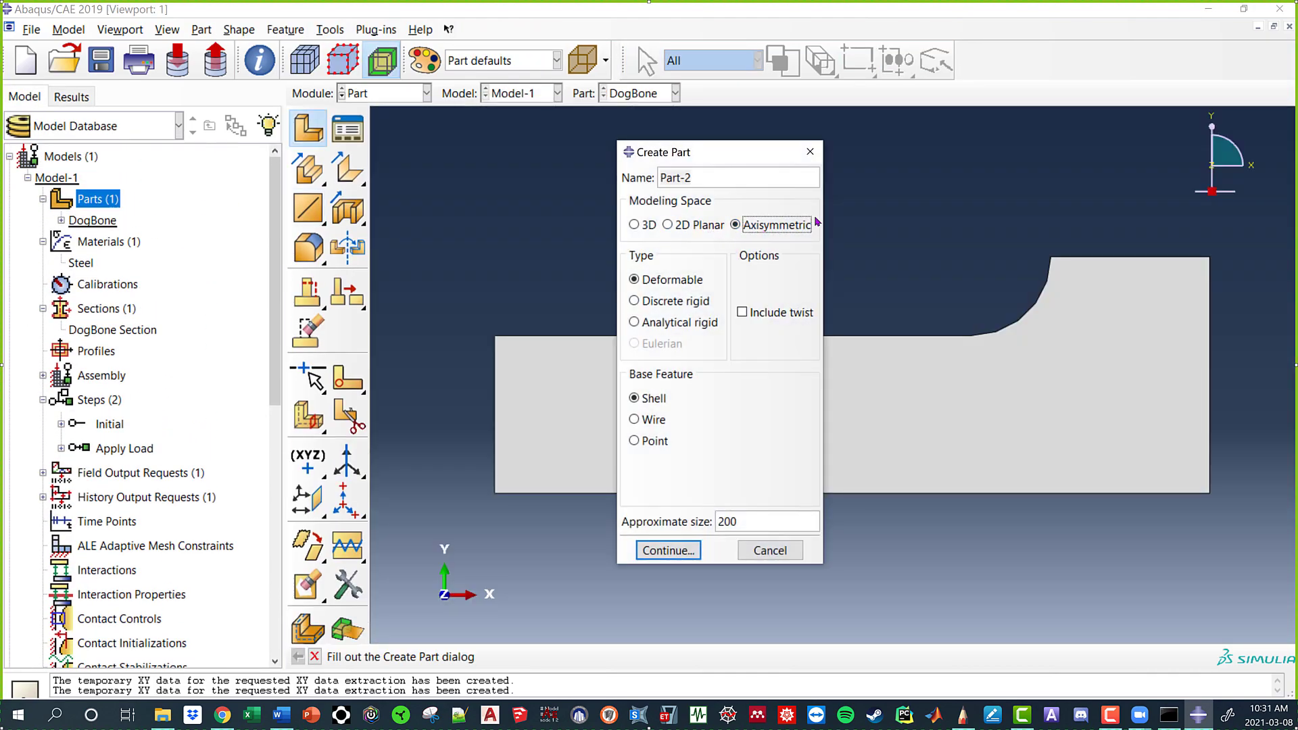
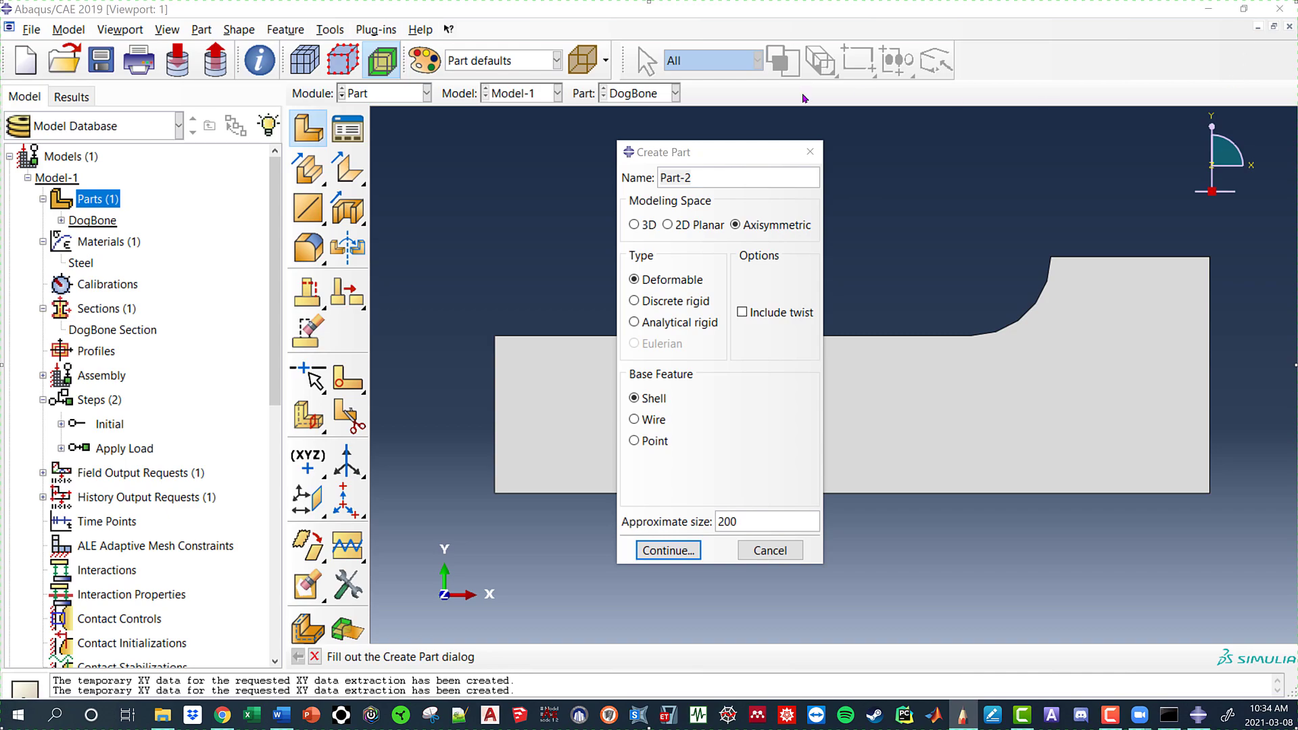
{"action": "left_click", "coordinate": [810, 150]}
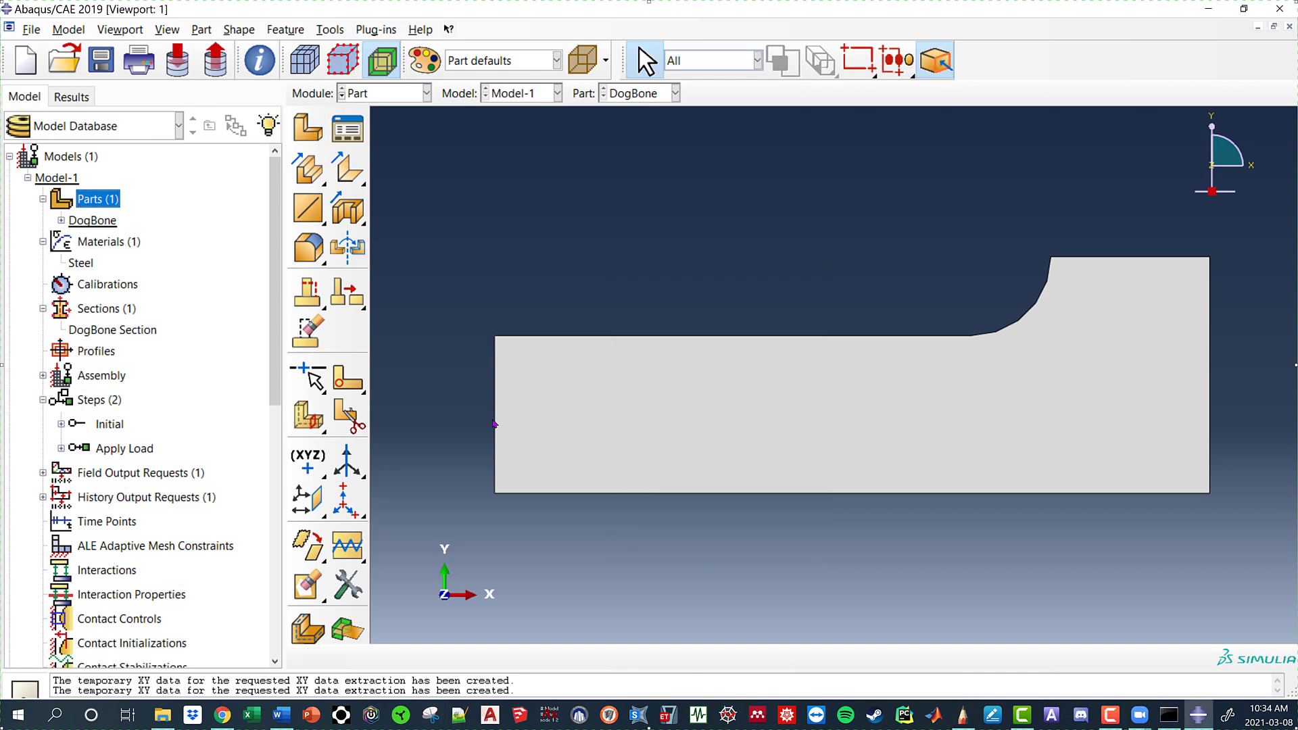
{"action": "left_click", "coordinate": [552, 481]}
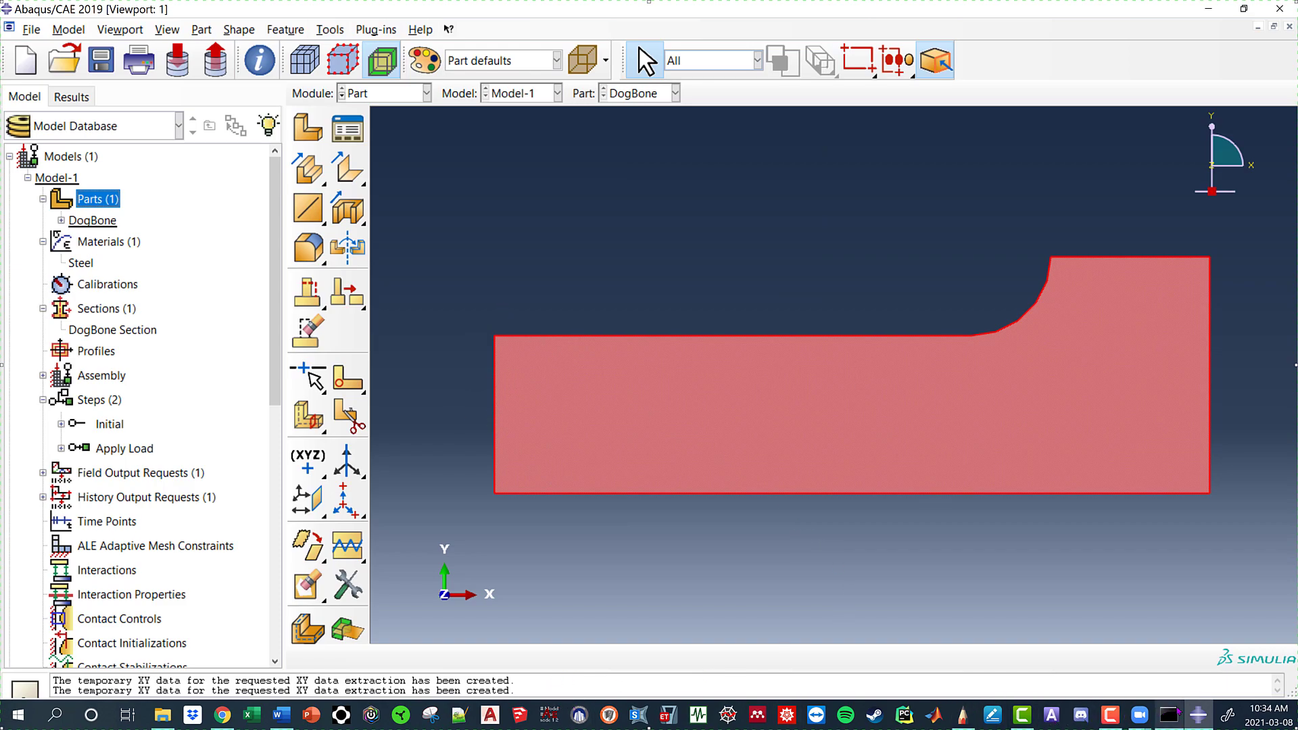
Look at the specimen figure in Dog-Bone Question.docx in Word and reread both questions of Assignment 7.pdf in Chrome.
{"action": "left_click", "coordinate": [281, 715]}
{"action": "scroll", "coordinate": [784, 365], "scroll_direction": "down", "scroll_amount": 1}
{"action": "left_click", "coordinate": [1282, 14]}
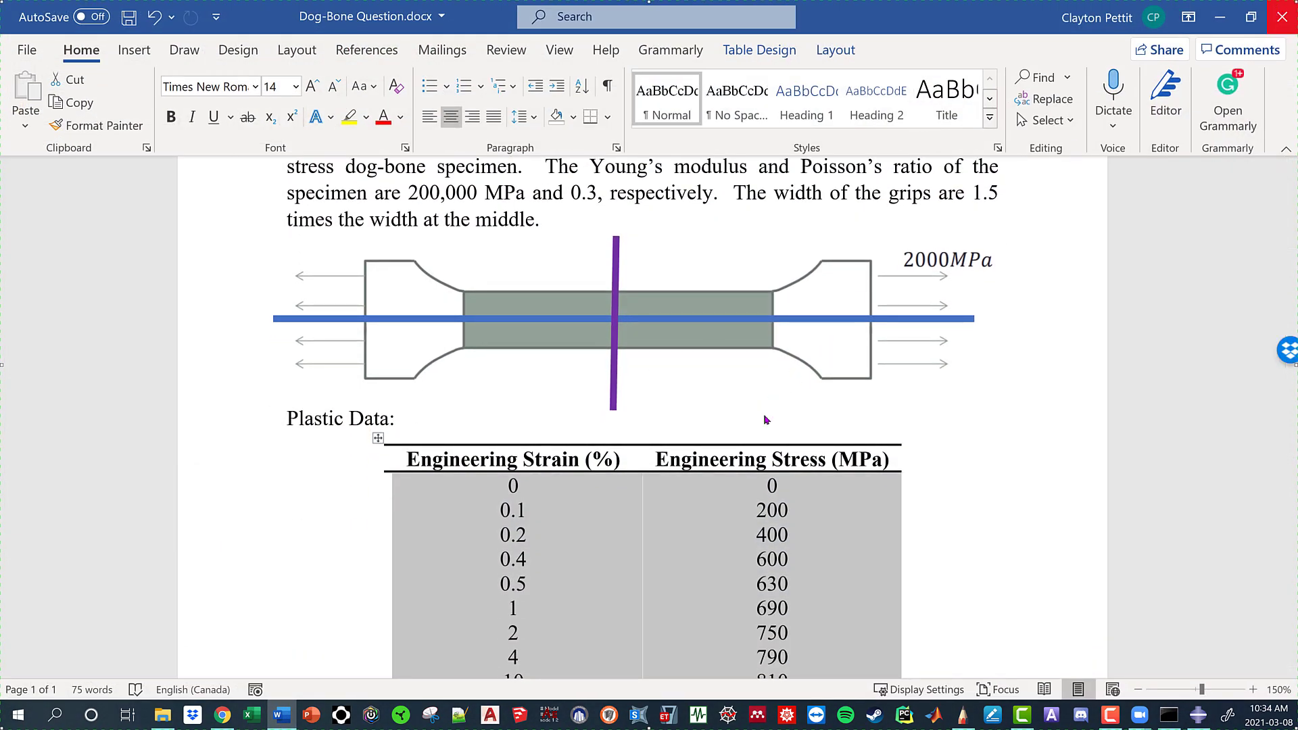
{"action": "left_click", "coordinate": [649, 400]}
{"action": "key", "text": "alt+Tab"}
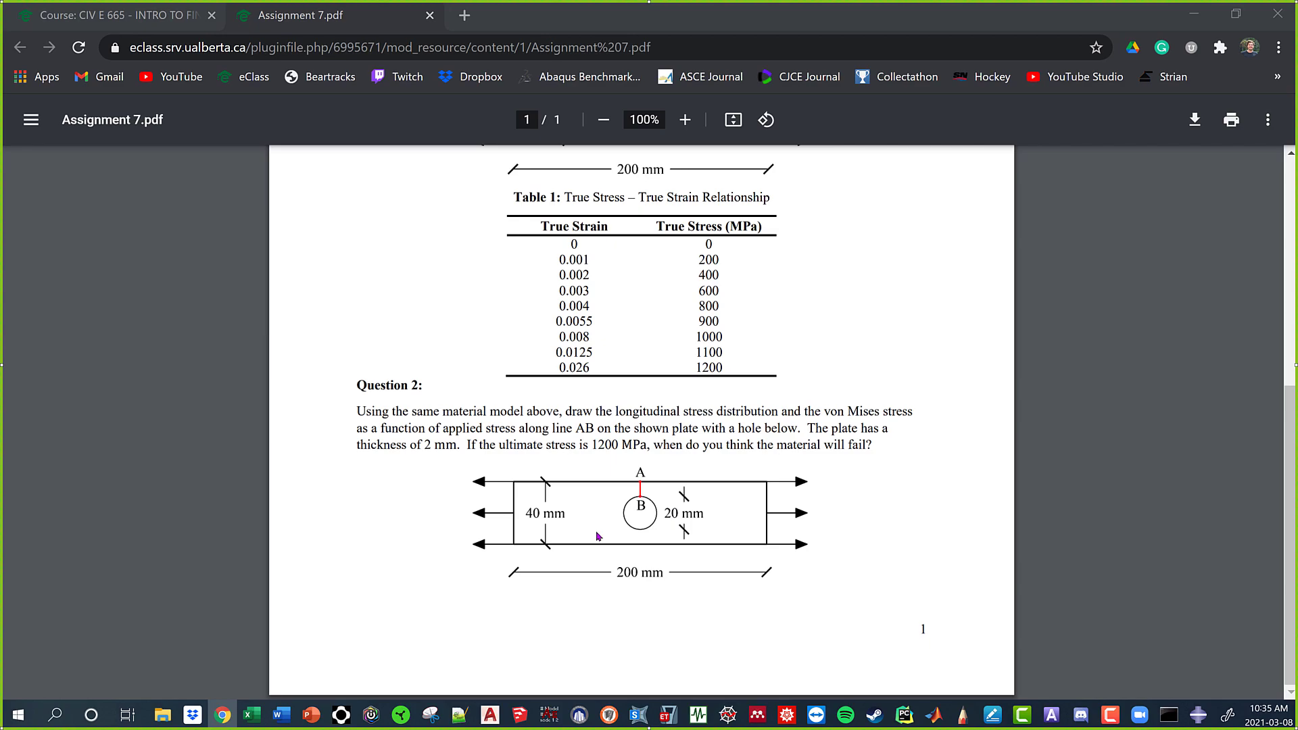
{"action": "scroll", "coordinate": [659, 424], "scroll_direction": "up", "scroll_amount": 6}
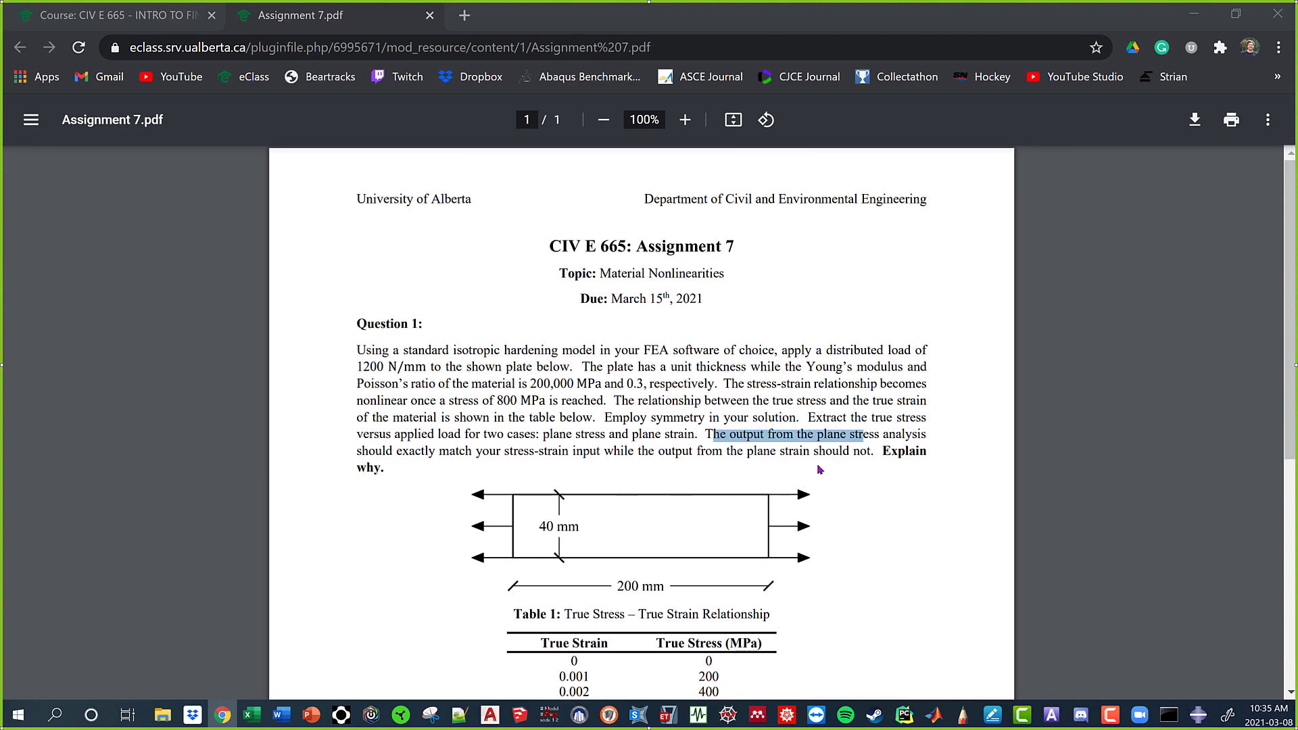
{"action": "scroll", "coordinate": [771, 415], "scroll_direction": "down", "scroll_amount": 6}
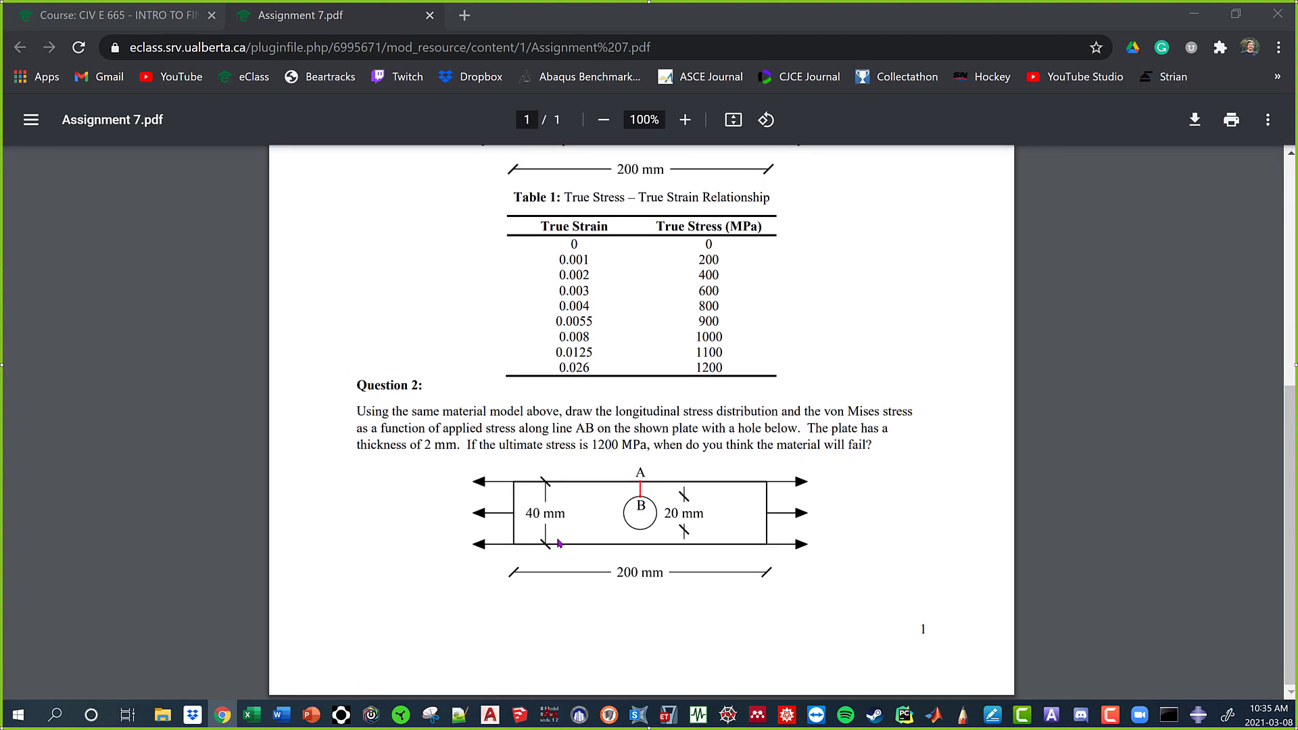
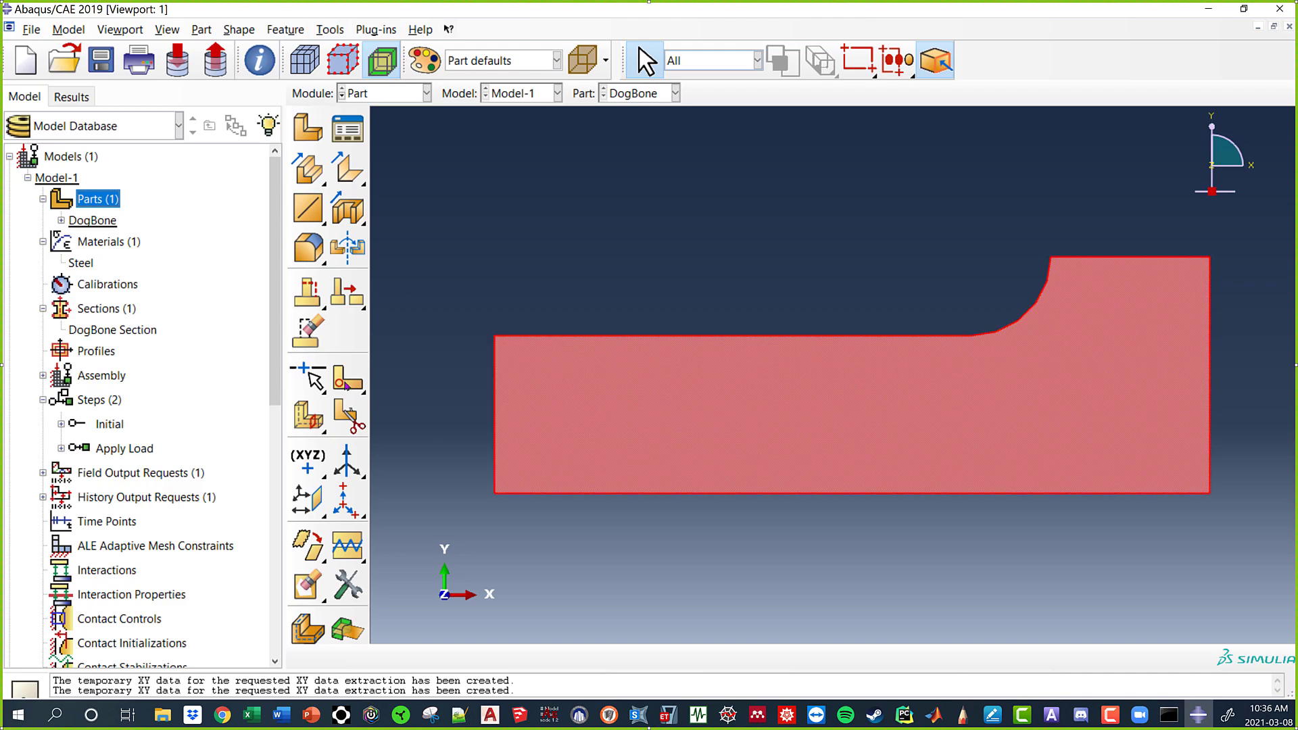
Try a plane stress/strain thickness of 2 for the DogBone Section in Abaqus and discard the change.
{"action": "double_click", "coordinate": [108, 332]}
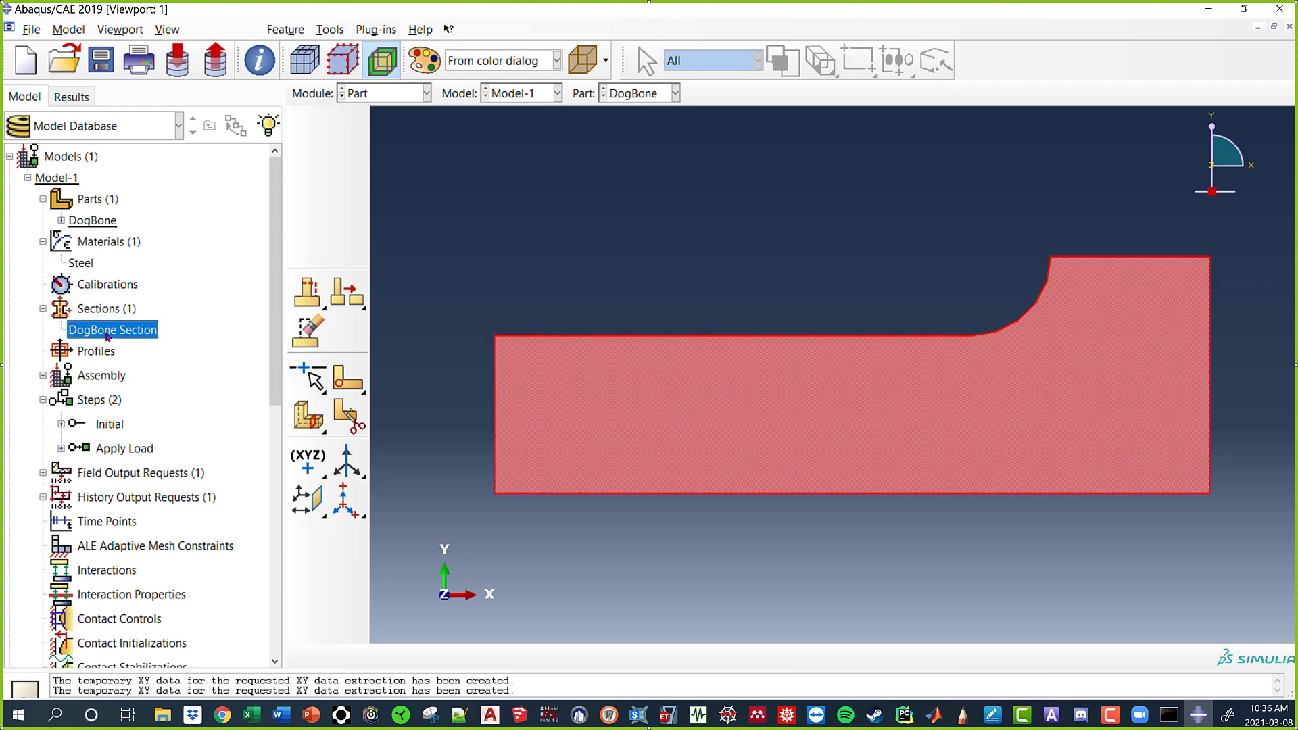
{"action": "double_click", "coordinate": [771, 362]}
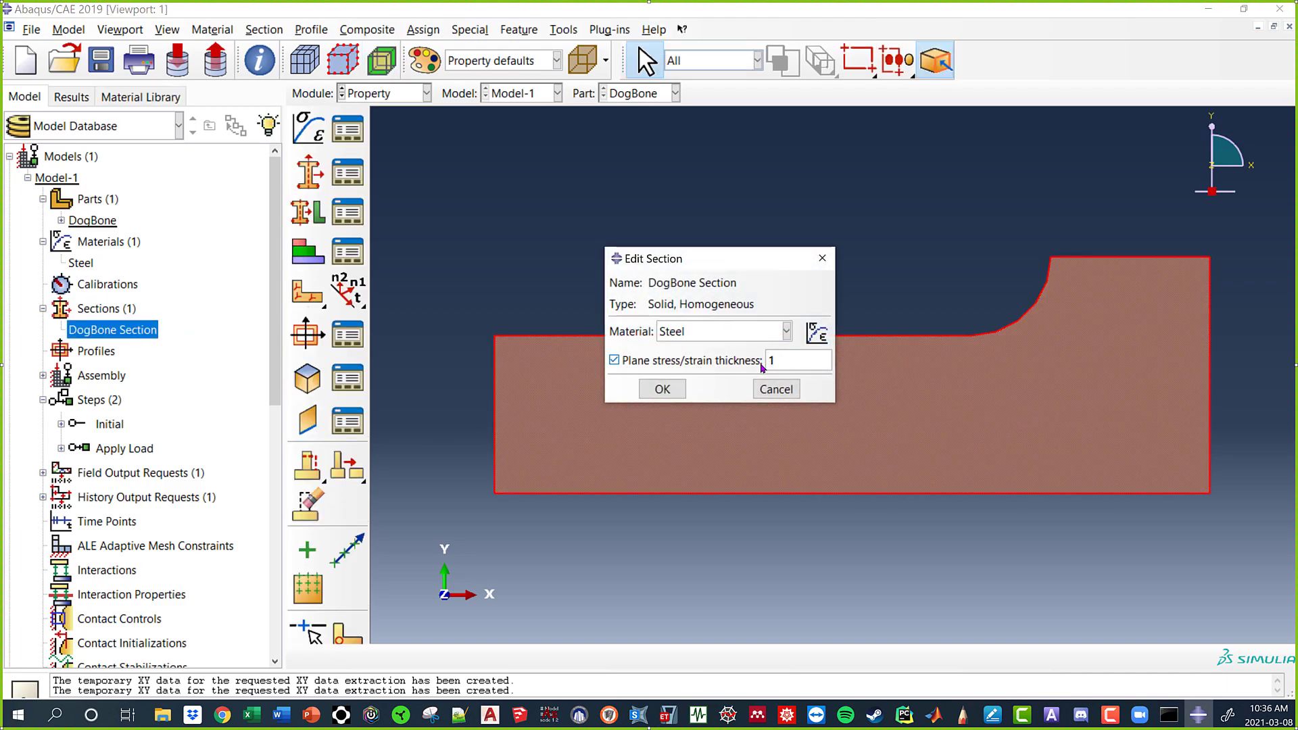
{"action": "type", "text": "2"}
{"action": "left_click", "coordinate": [822, 258]}
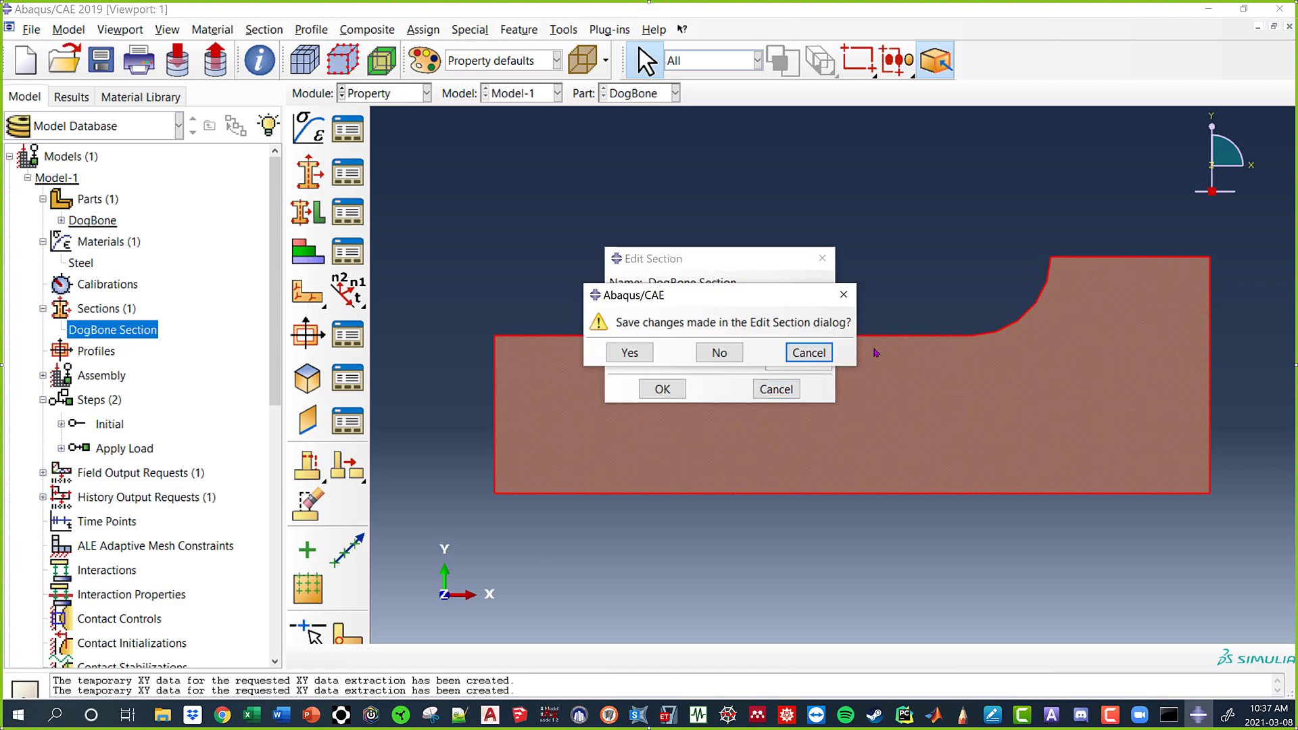
{"action": "left_click", "coordinate": [719, 352]}
Open the results of the aborted DogBoneLoadControl job.
{"action": "left_click", "coordinate": [380, 93]}
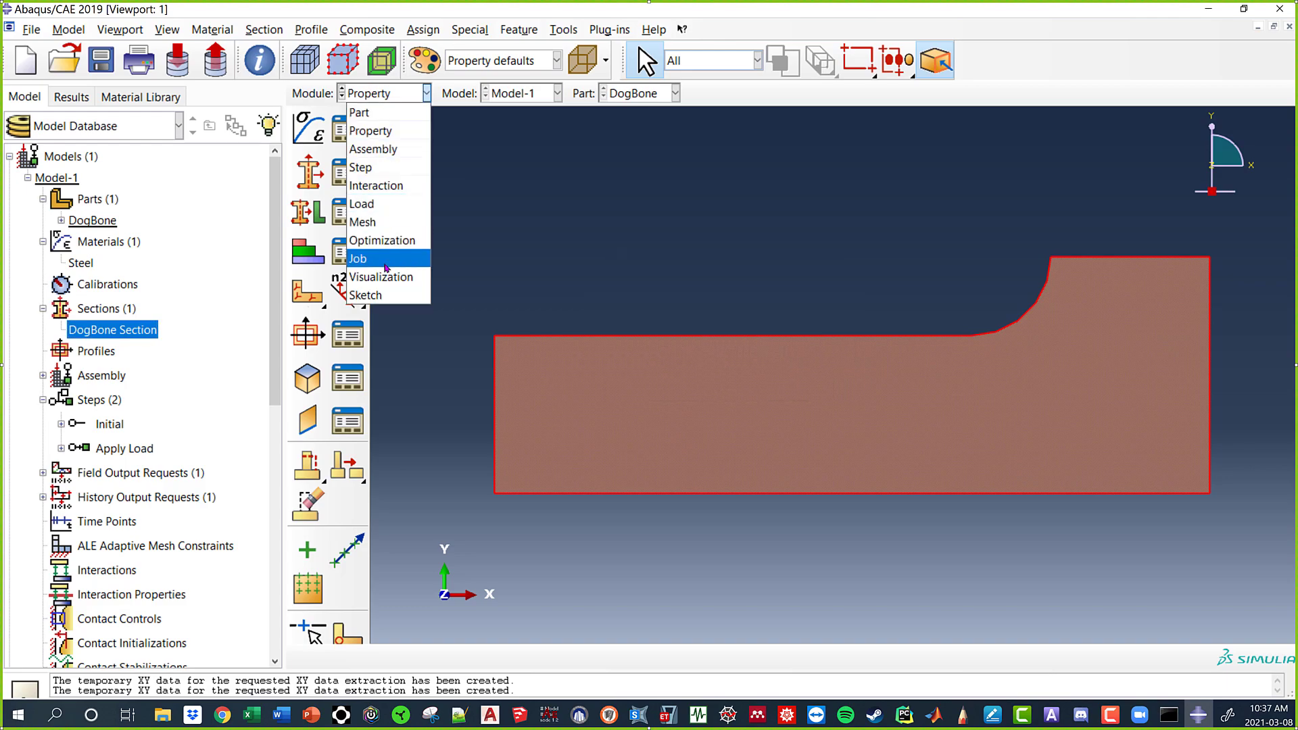
{"action": "left_click", "coordinate": [251, 344]}
{"action": "scroll", "coordinate": [185, 414], "scroll_direction": "down", "scroll_amount": 7}
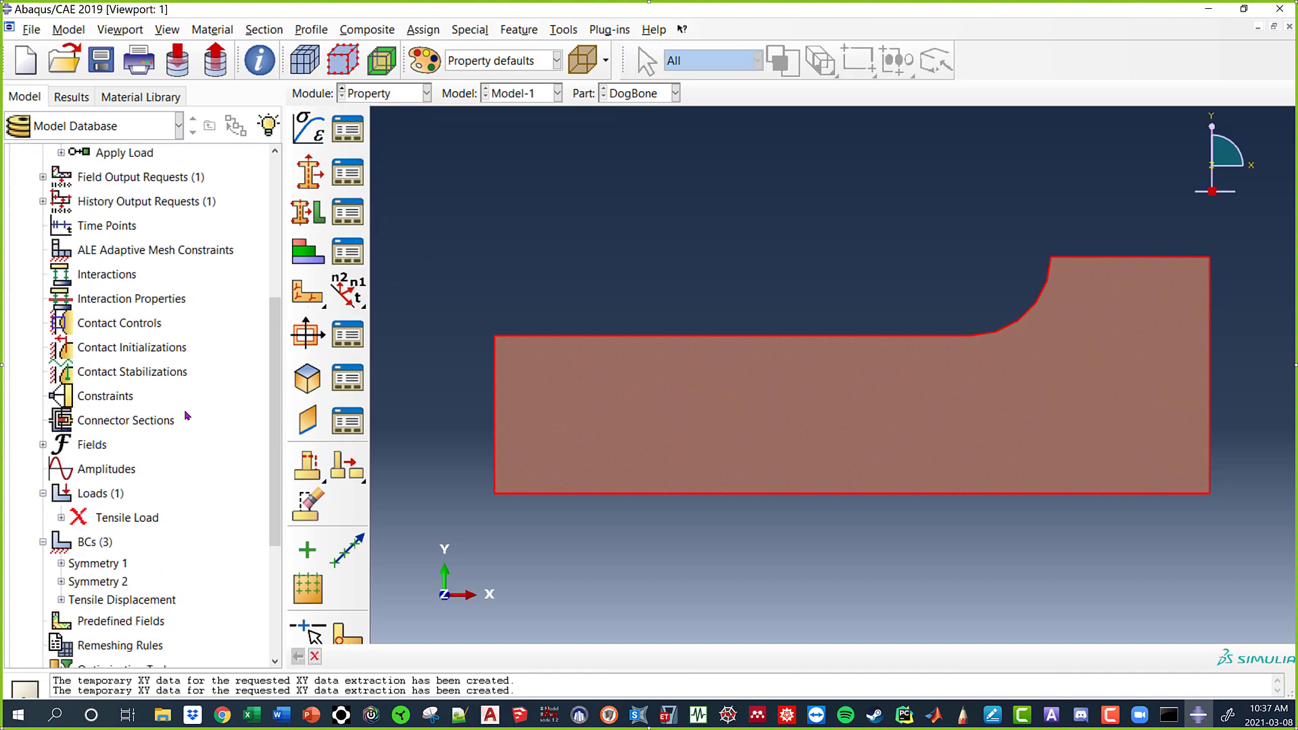
{"action": "left_click", "coordinate": [135, 583]}
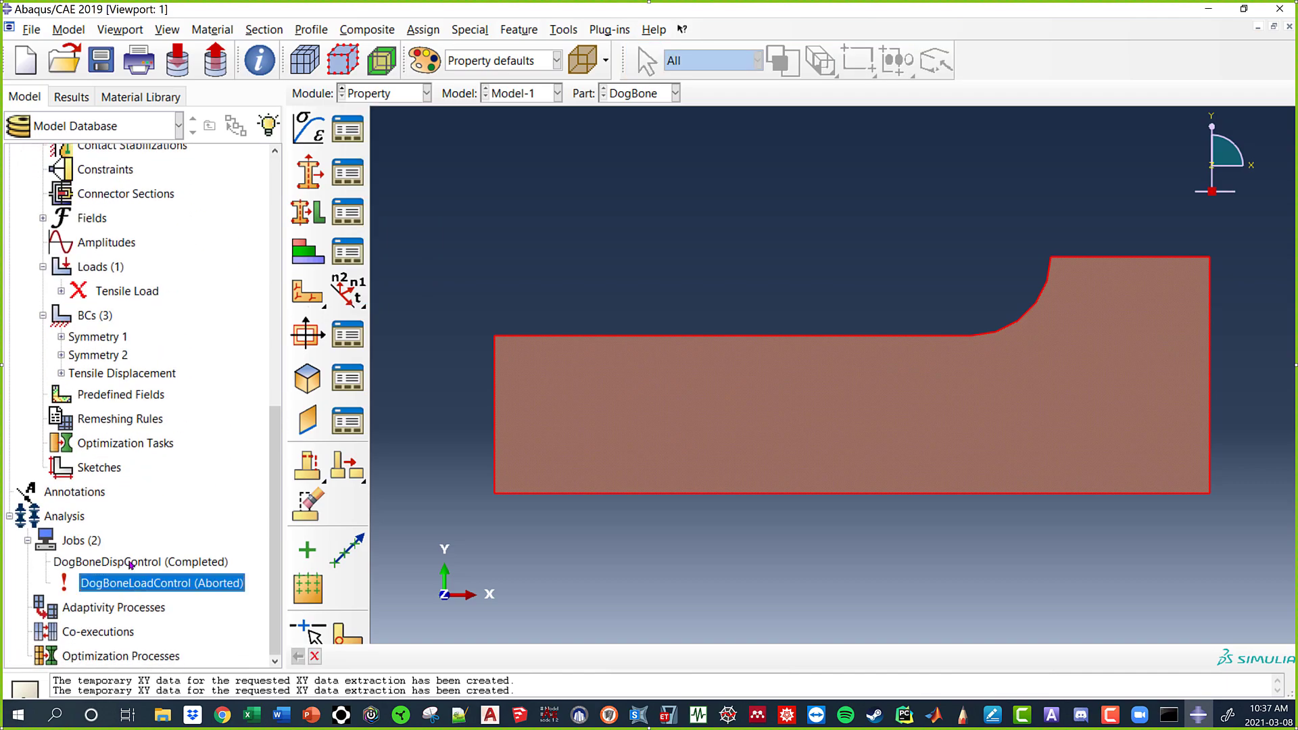
{"action": "right_click", "coordinate": [157, 584]}
{"action": "left_click", "coordinate": [180, 649]}
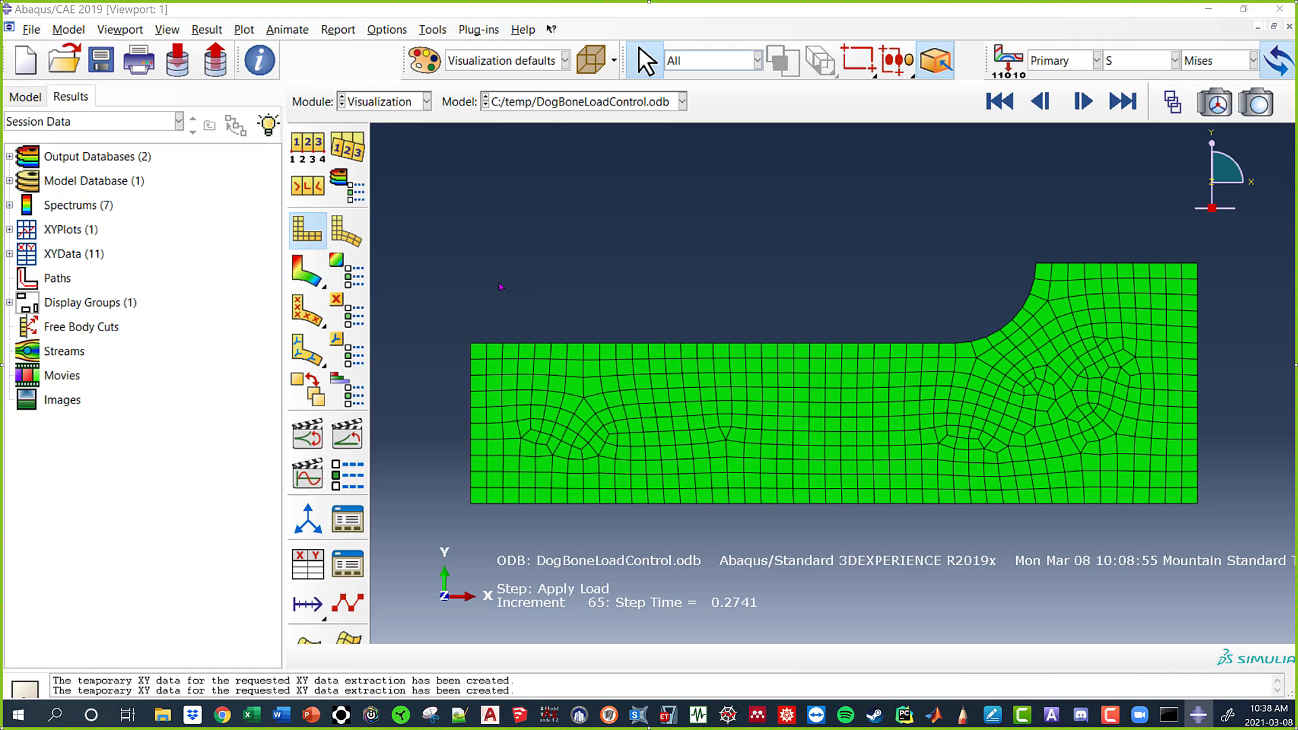
{"action": "left_click", "coordinate": [312, 570]}
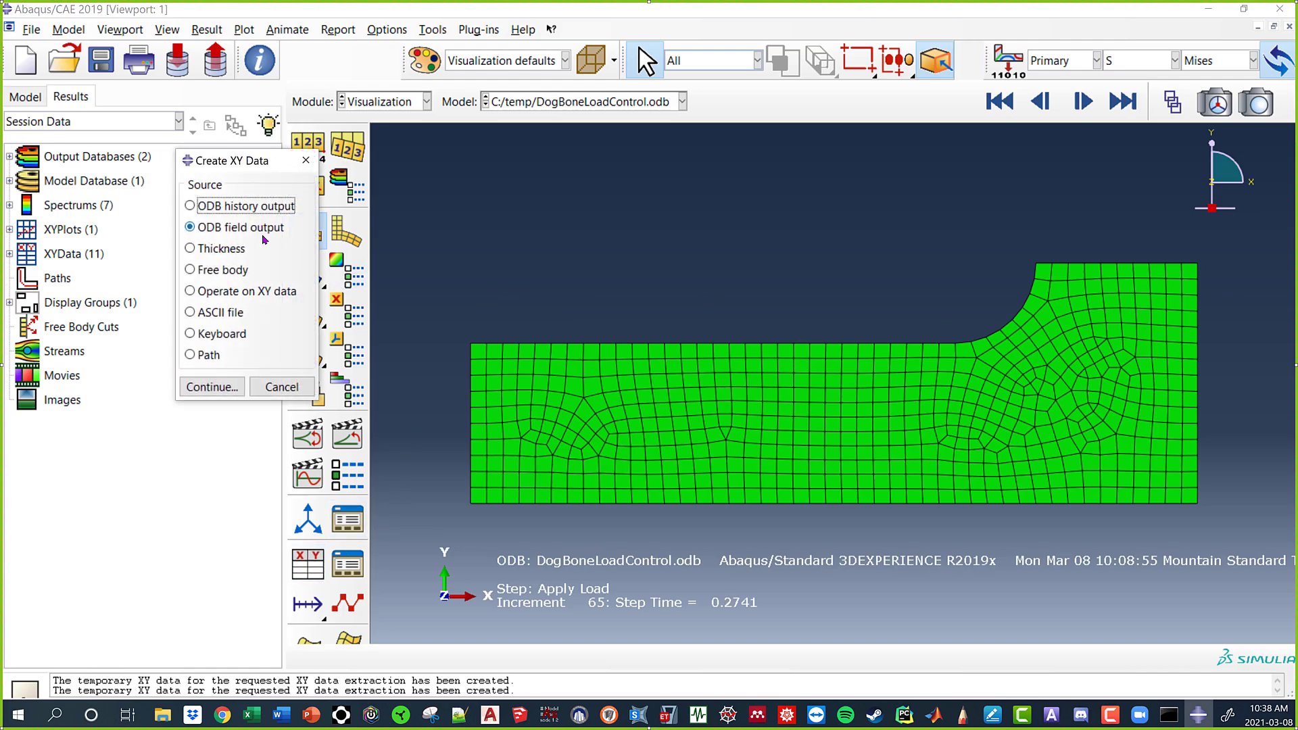
{"action": "left_click", "coordinate": [208, 387]}
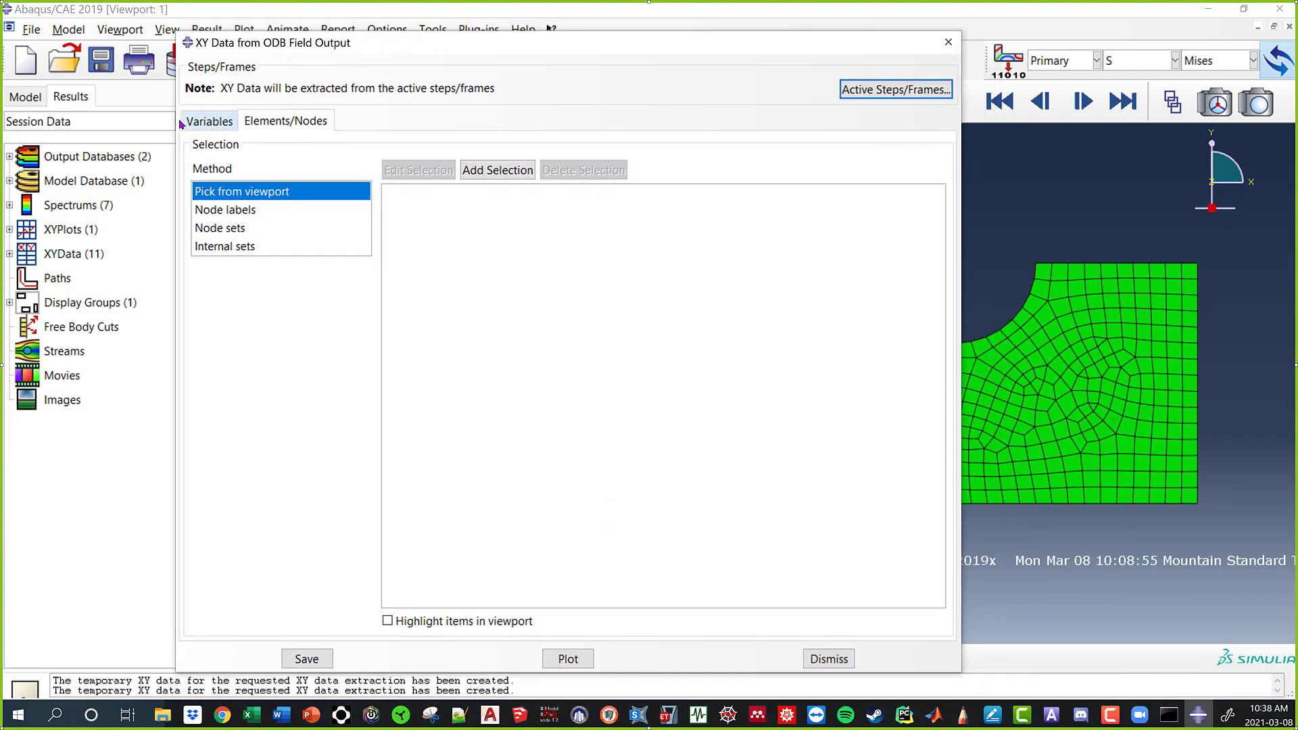
{"action": "left_click", "coordinate": [210, 121]}
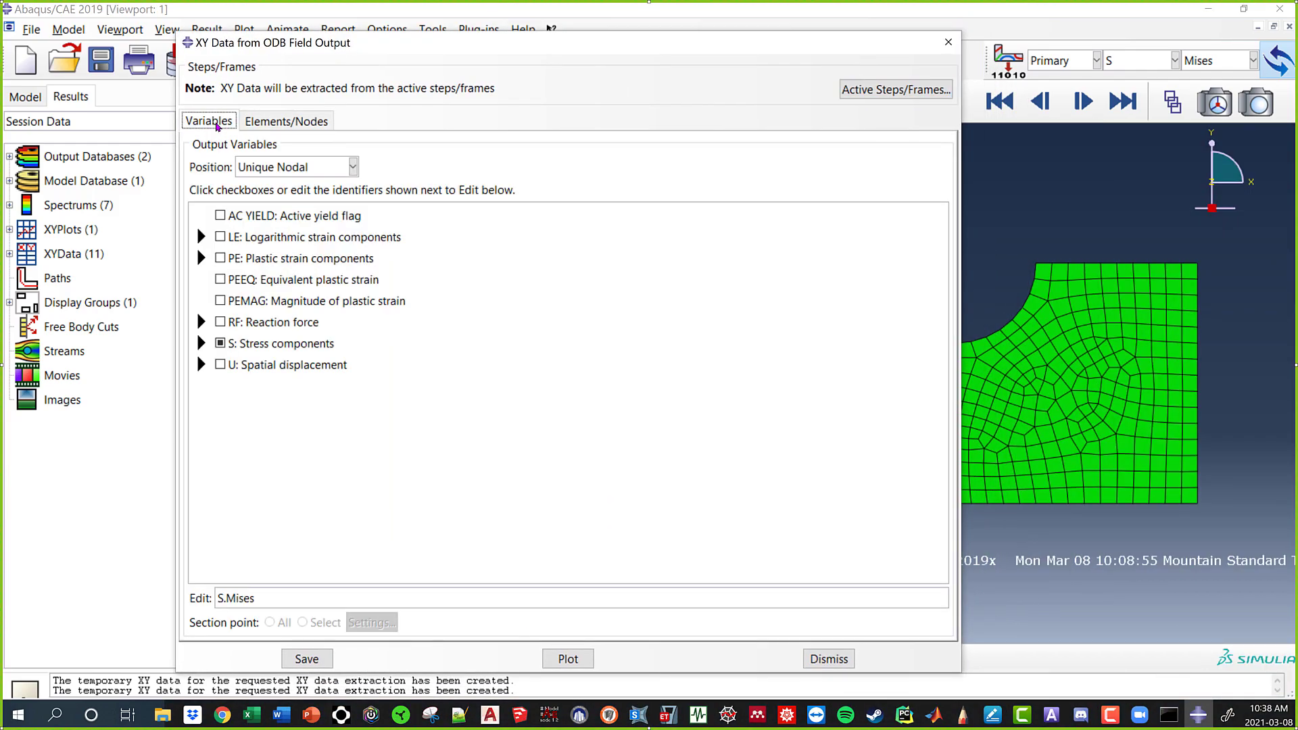
{"action": "left_click", "coordinate": [201, 343]}
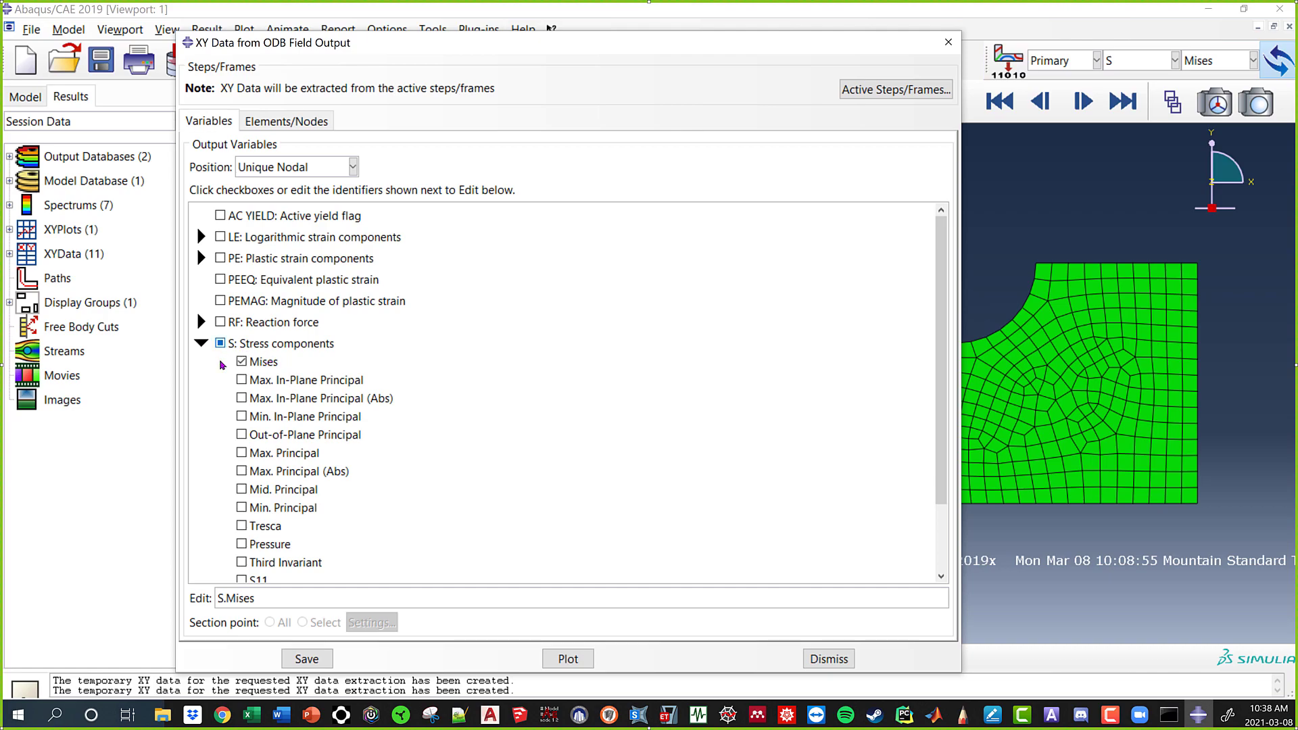
{"action": "left_click_drag", "start_coordinate": [427, 55], "coordinate": [517, 45]}
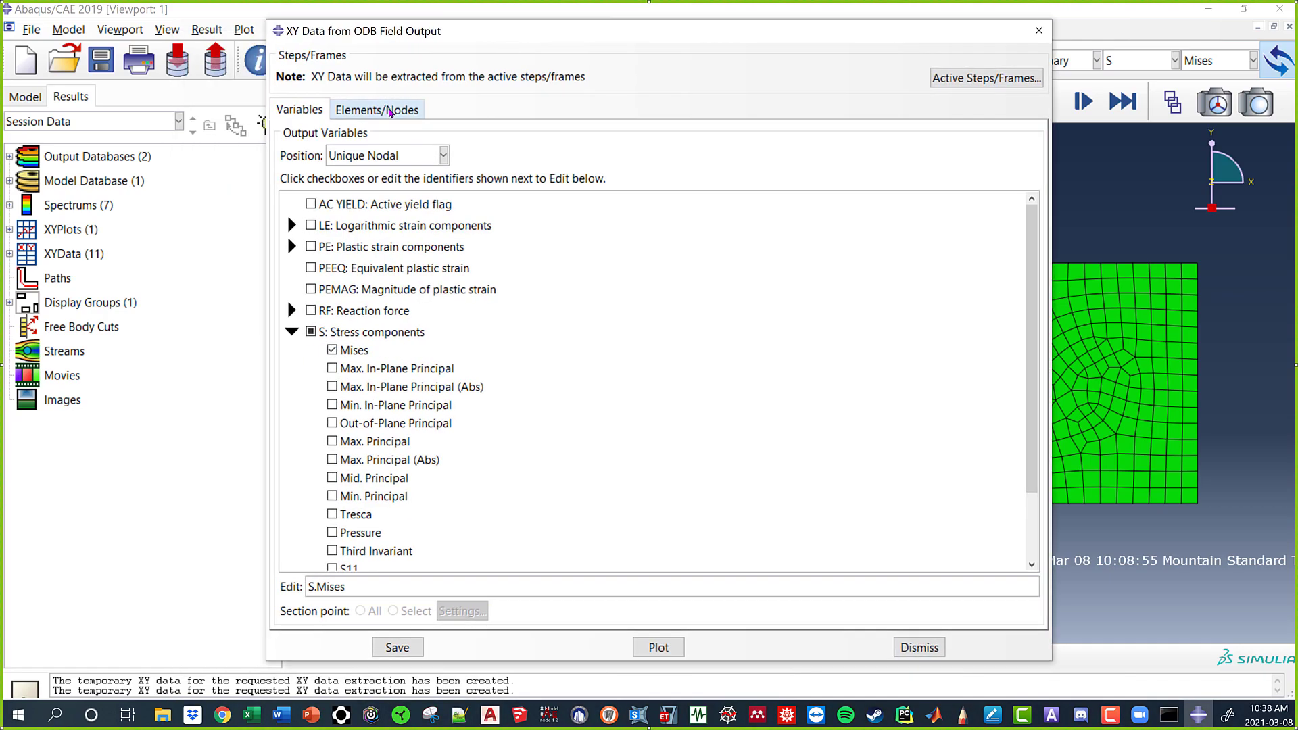
{"action": "left_click", "coordinate": [390, 112]}
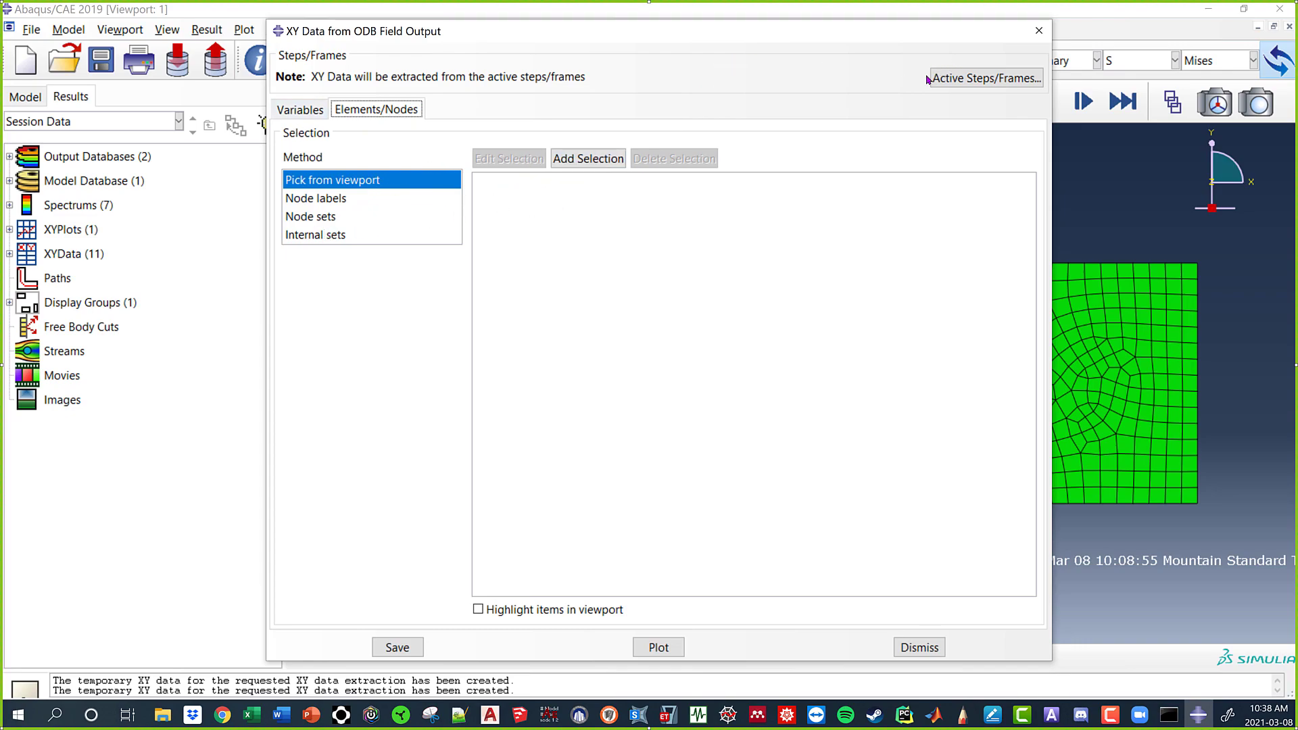
{"action": "left_click_drag", "start_coordinate": [589, 41], "coordinate": [765, 52]}
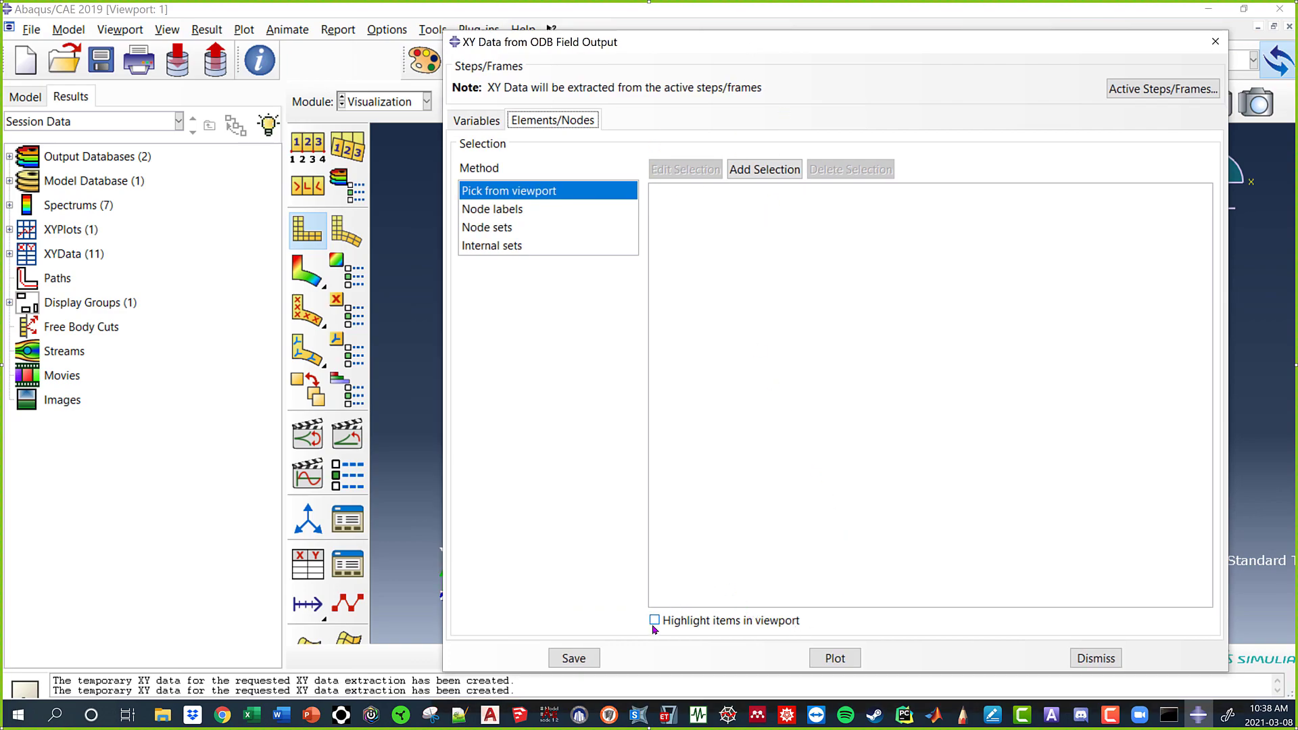
{"action": "left_click_drag", "start_coordinate": [635, 40], "coordinate": [1100, 106]}
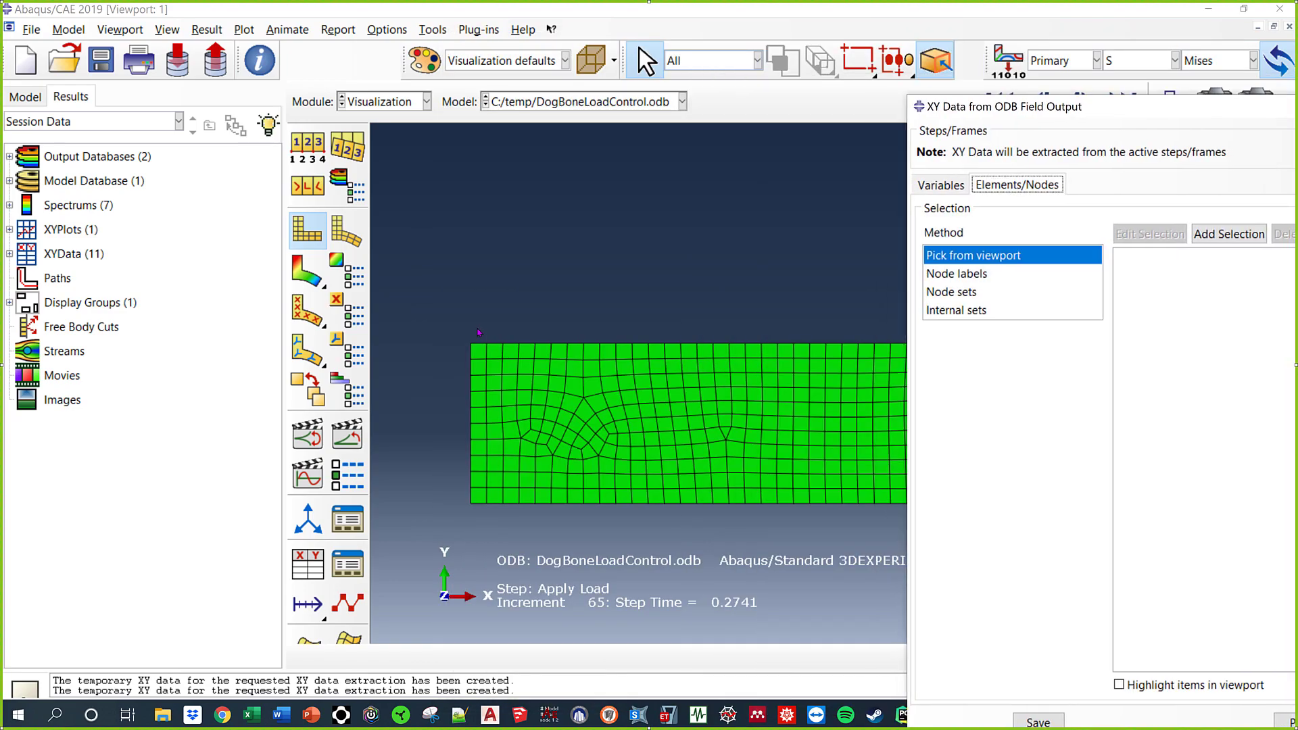
{"action": "left_click_drag", "start_coordinate": [458, 323], "coordinate": [484, 548]}
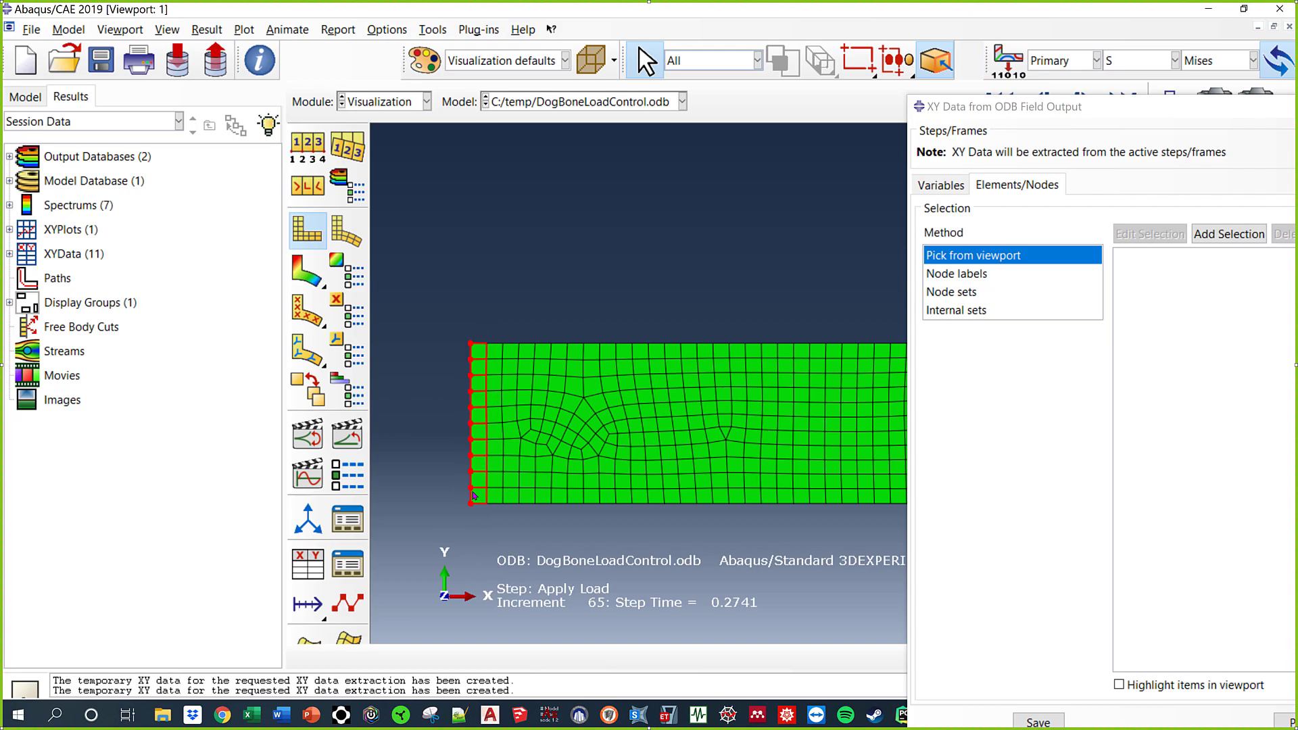
{"action": "left_click", "coordinate": [940, 184]}
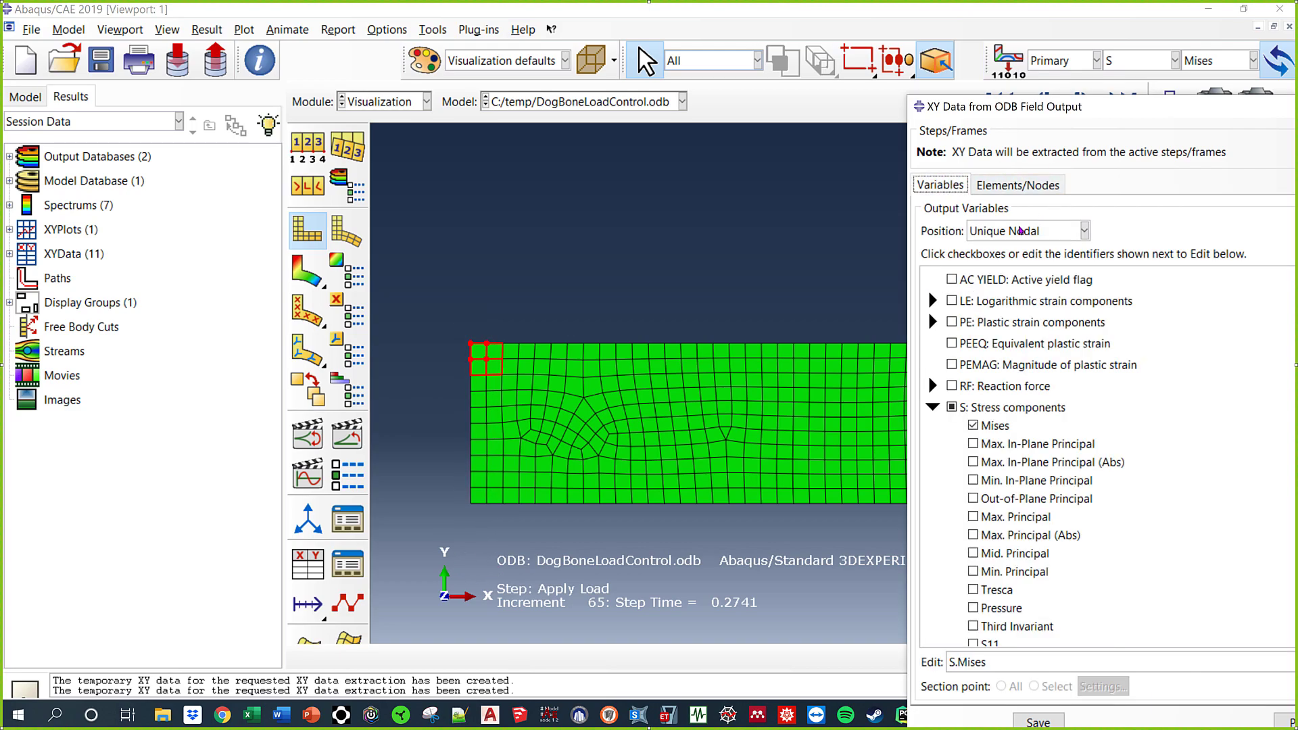
{"action": "left_click_drag", "start_coordinate": [1033, 106], "coordinate": [395, 25]}
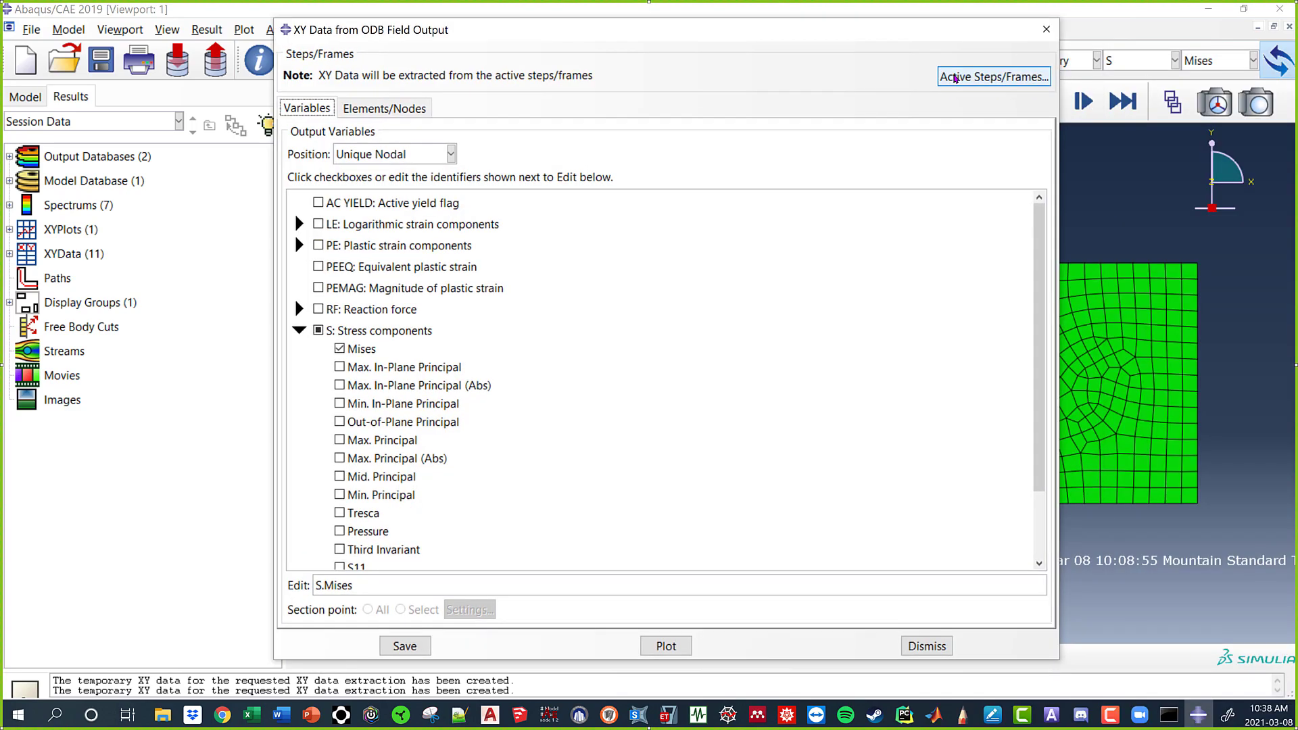
{"action": "left_click", "coordinate": [1049, 25]}
Open the results of the completed DogBoneDispControl job.
{"action": "left_click", "coordinate": [40, 102]}
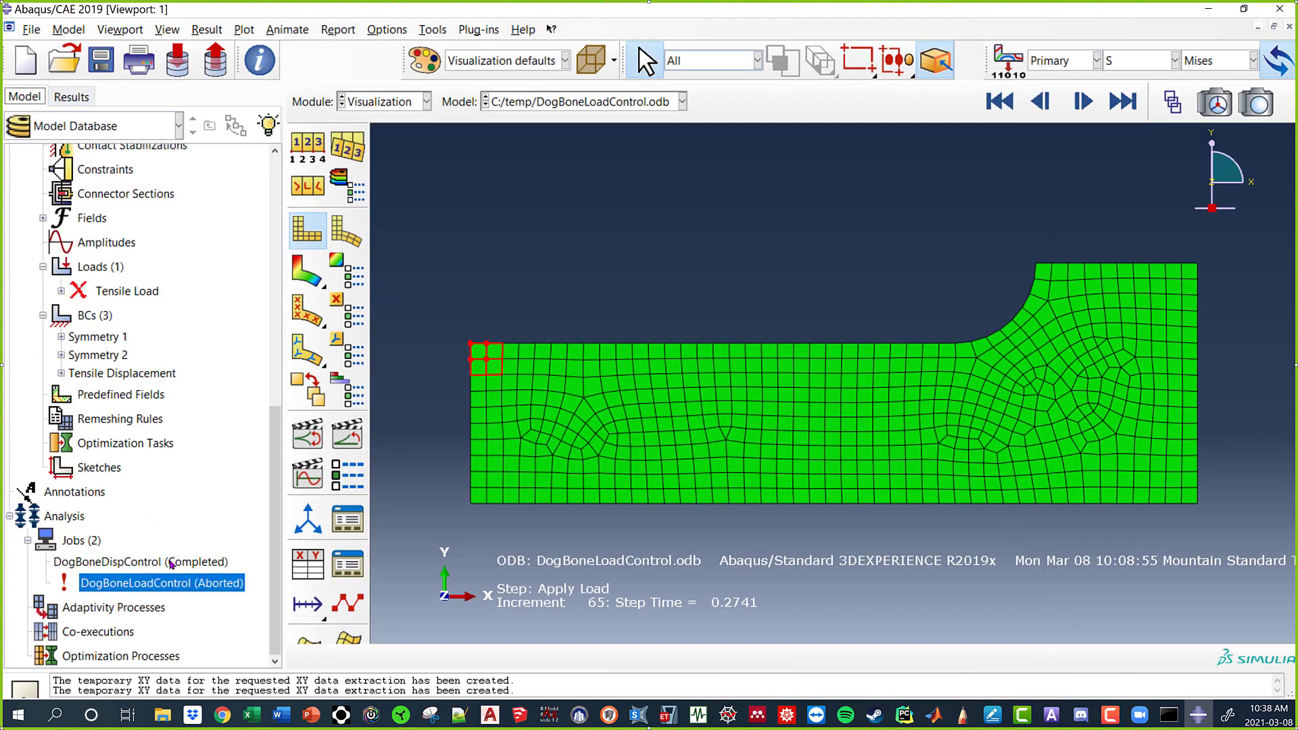
{"action": "left_click", "coordinate": [161, 562]}
{"action": "right_click", "coordinate": [161, 564]}
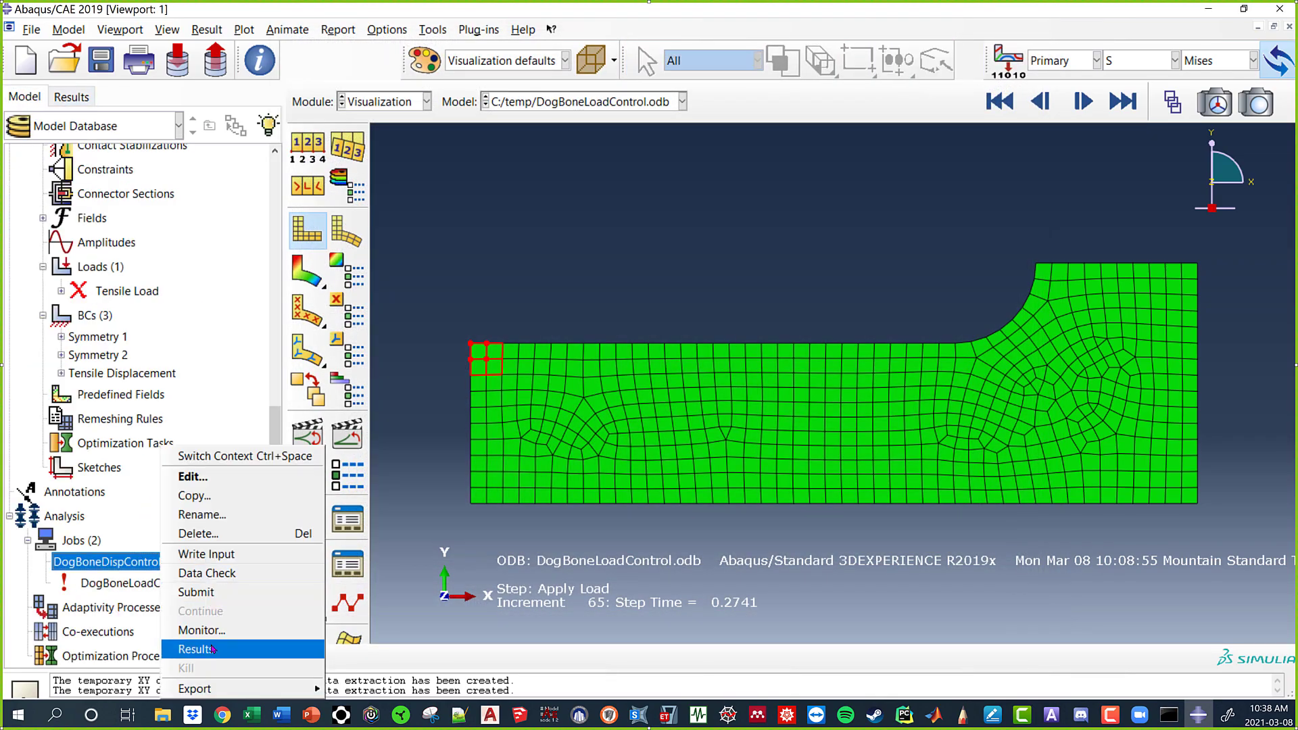
{"action": "left_click", "coordinate": [212, 649]}
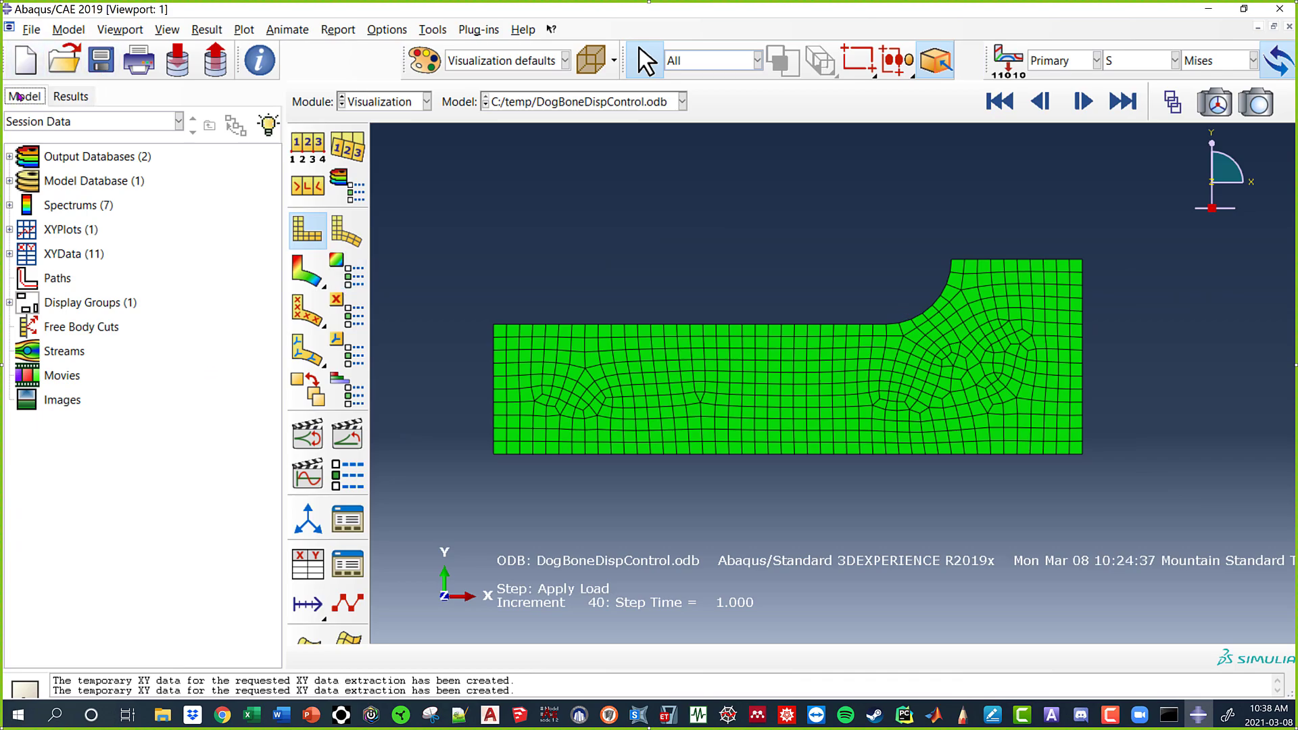
Open the results of the DogBoneLoadControl job and plot the Mises stress contours on the deformed shape.
{"action": "left_click", "coordinate": [20, 97]}
{"action": "right_click", "coordinate": [162, 582]}
{"action": "left_click", "coordinate": [186, 648]}
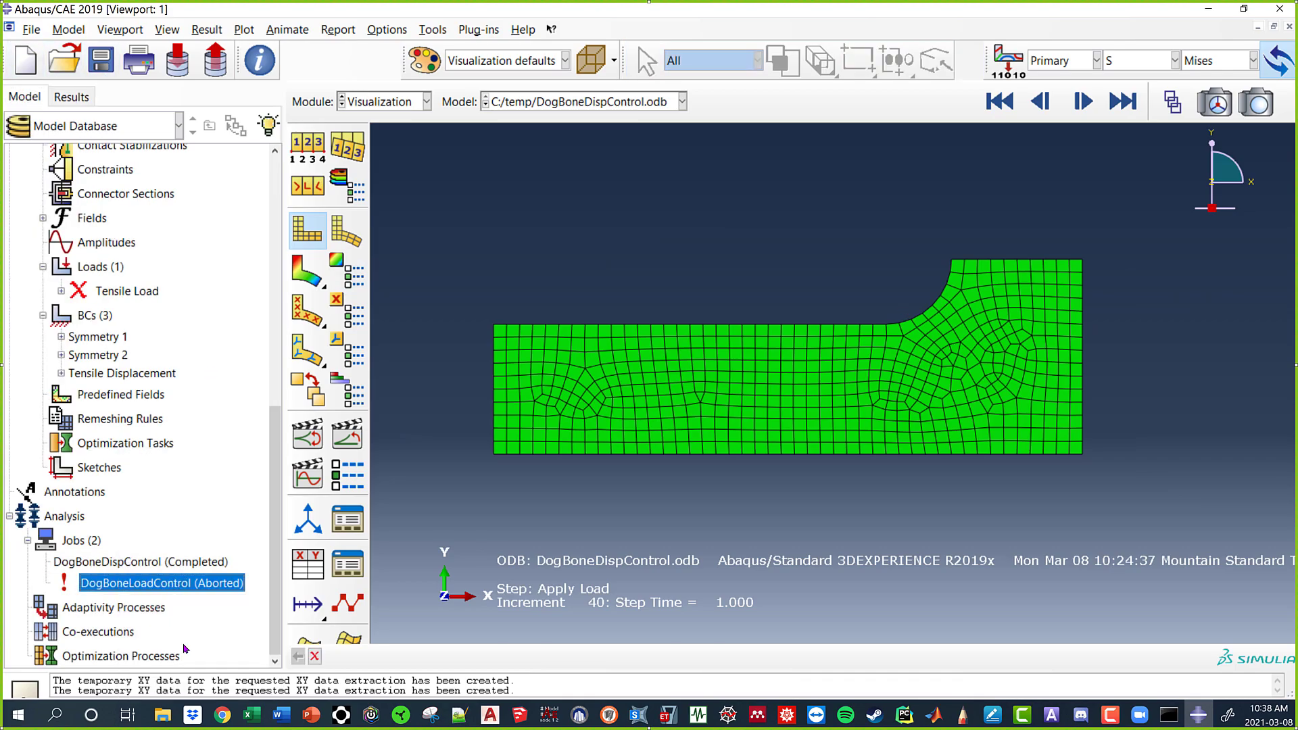
{"action": "left_click", "coordinate": [308, 269]}
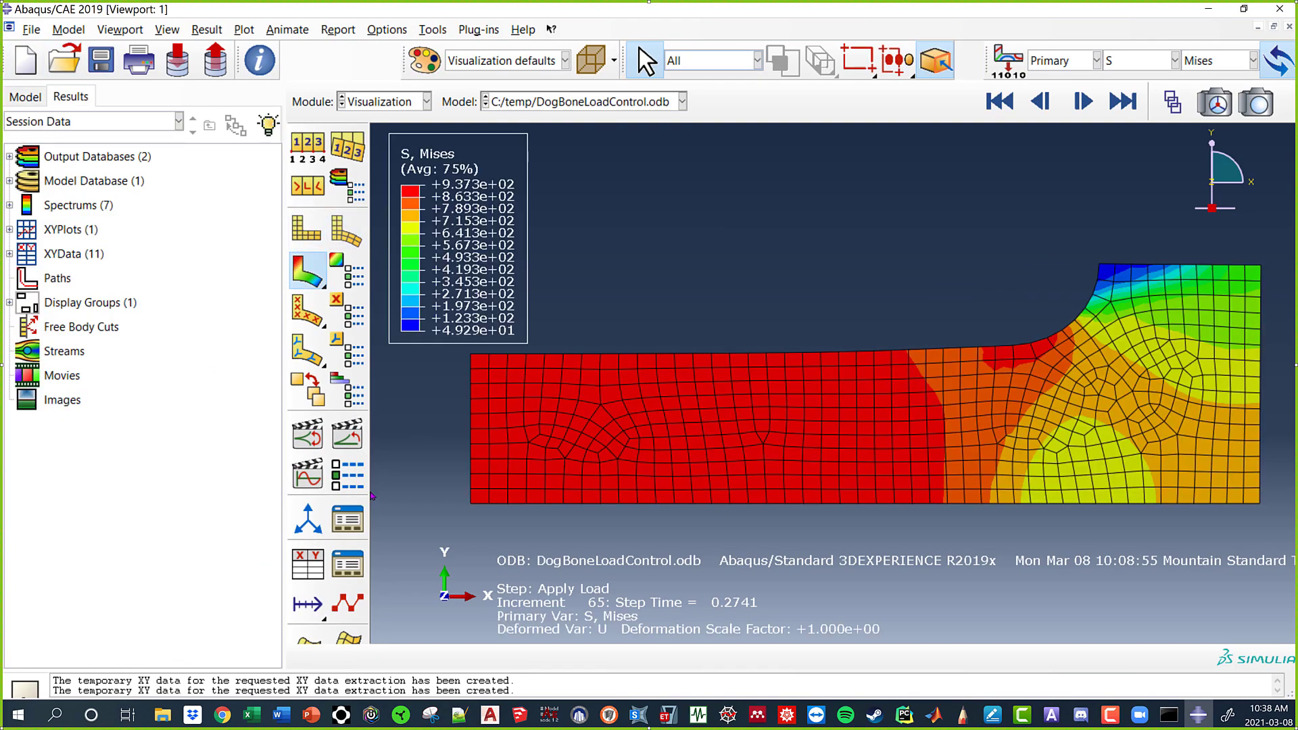
Plot XY data from the ODB field output for the unique nodal Mises stress at all nodes along the specimen's left edge.
{"action": "left_click", "coordinate": [308, 563]}
{"action": "left_click", "coordinate": [205, 384]}
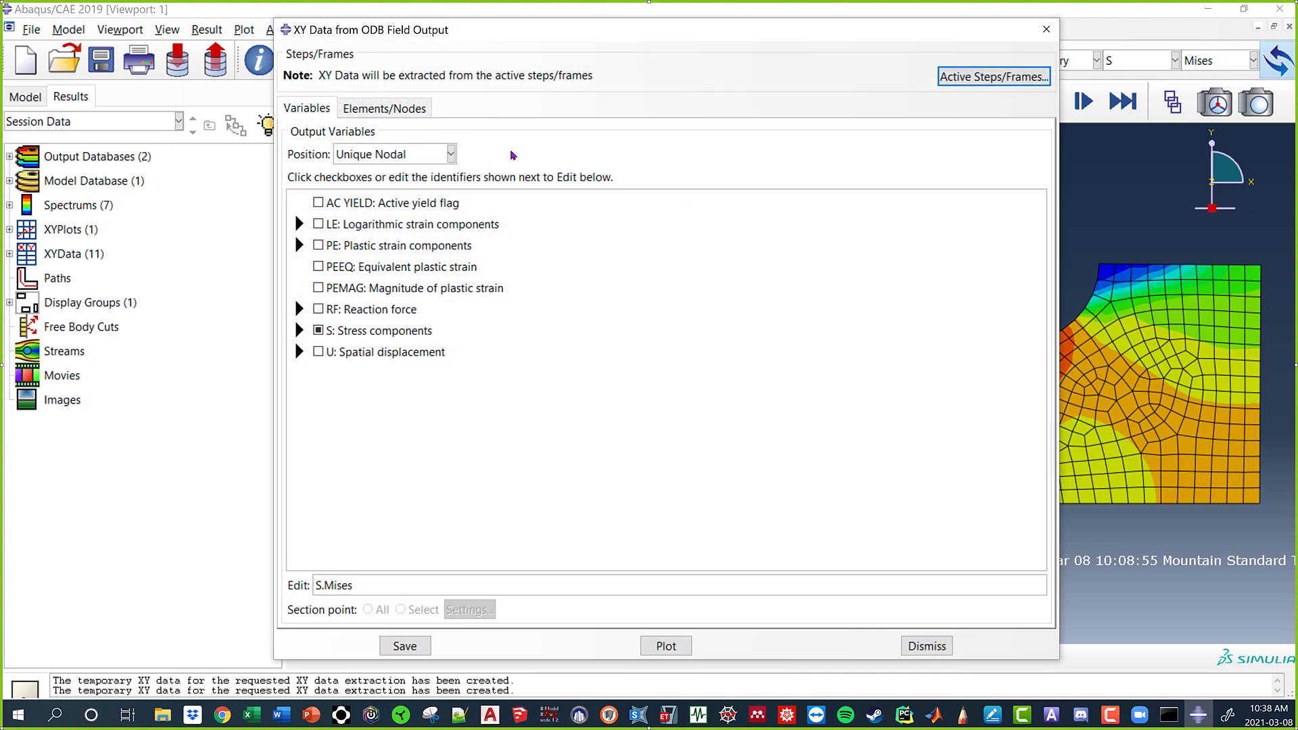
{"action": "left_click", "coordinate": [384, 108]}
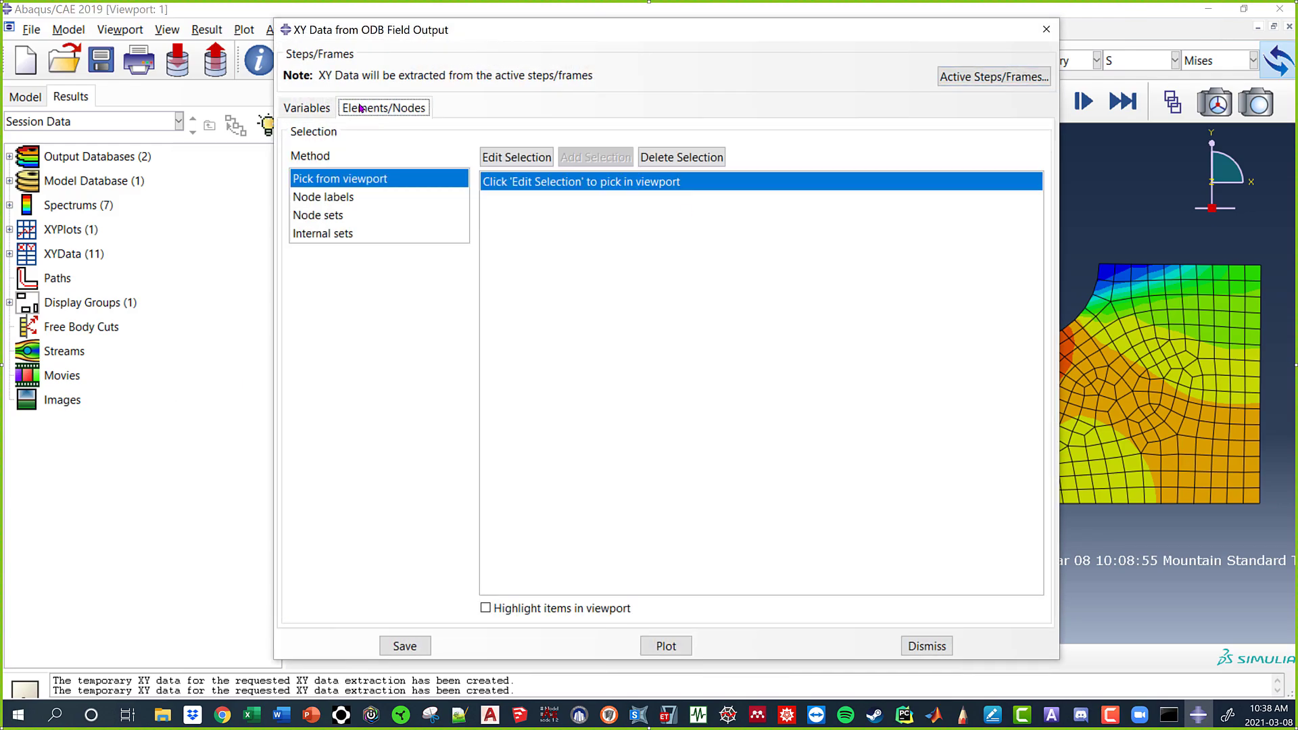
{"action": "left_click", "coordinate": [516, 157]}
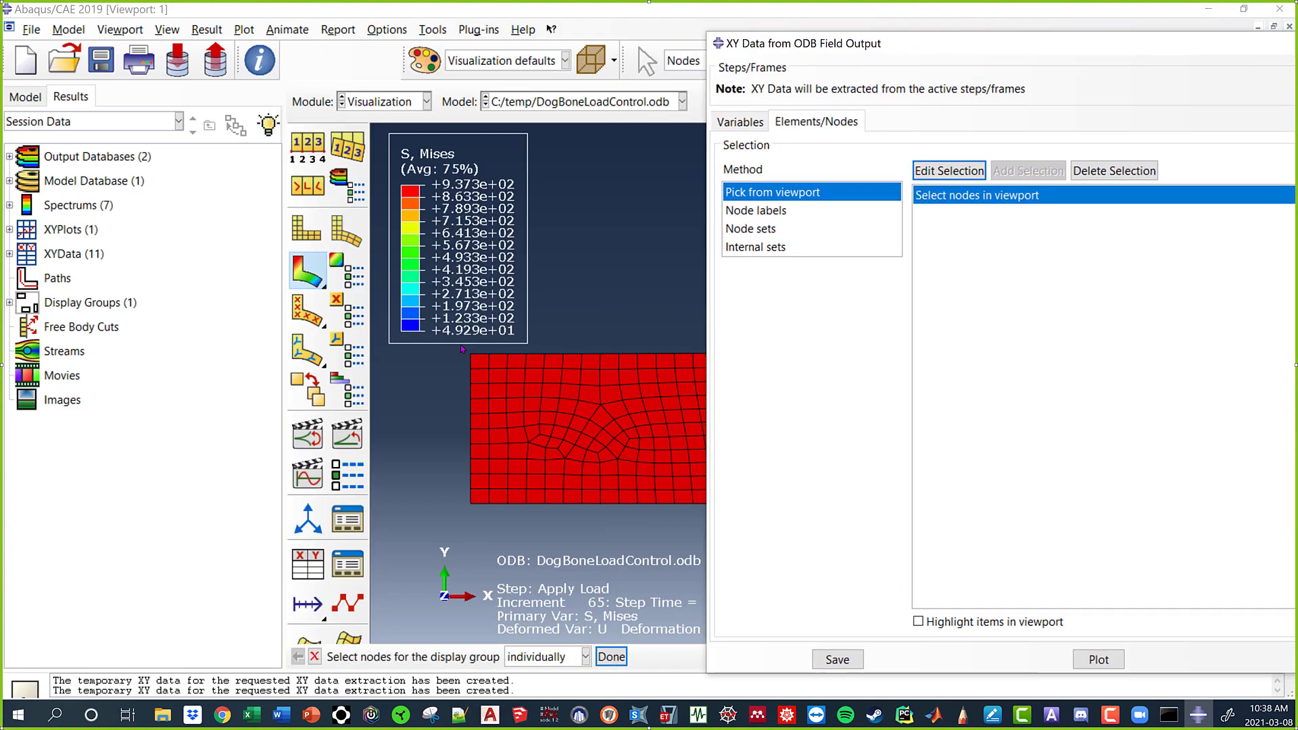
{"action": "left_click_drag", "start_coordinate": [462, 348], "coordinate": [482, 539]}
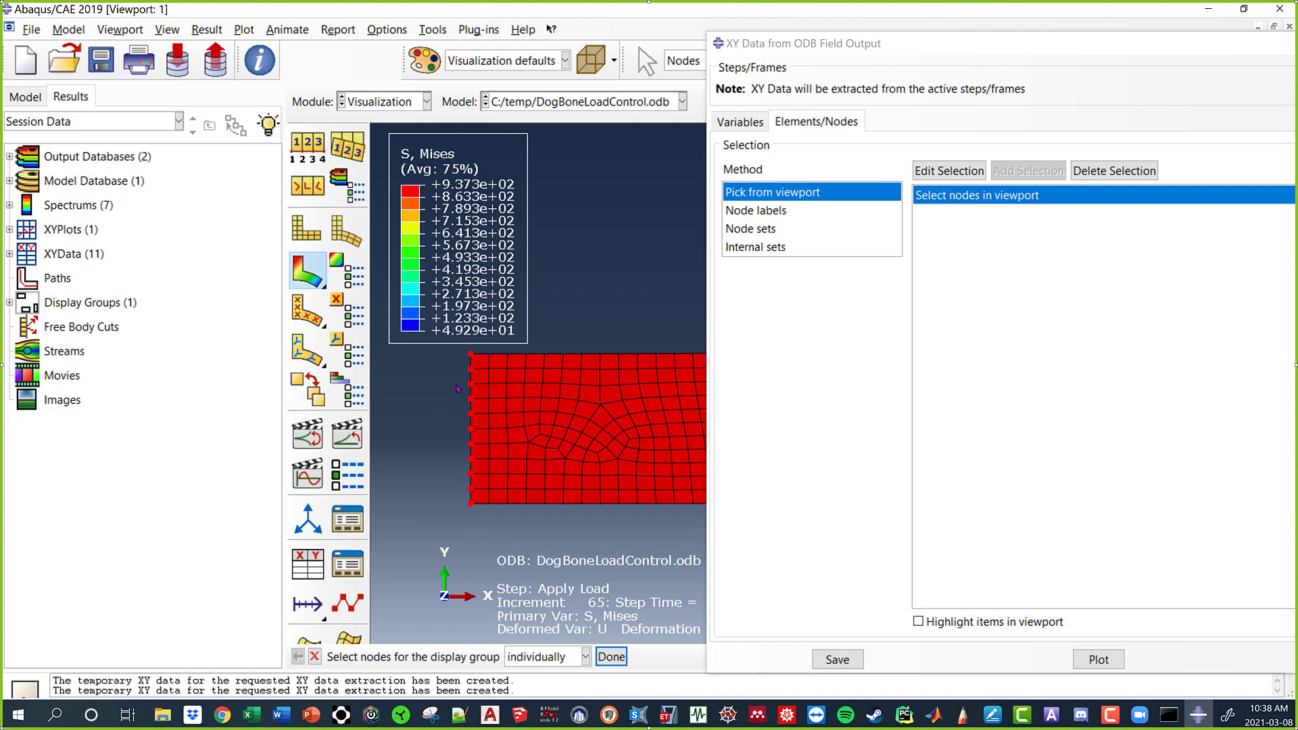
{"action": "left_click", "coordinate": [1098, 659]}
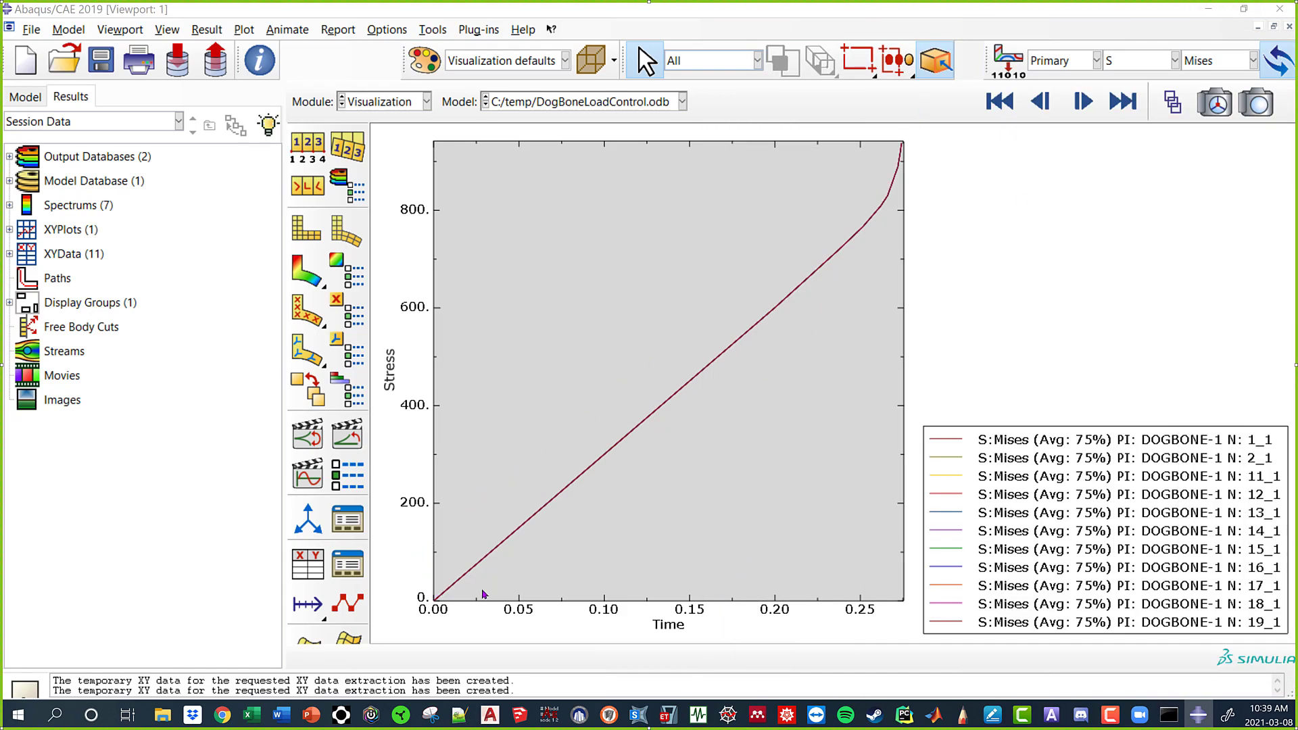
Write an XY report of all Mises curves in the current viewport plot to ABAQUSData.rpt on the Desktop.
{"action": "left_click", "coordinate": [453, 595]}
{"action": "left_click", "coordinate": [388, 31]}
{"action": "mouse_move", "coordinate": [339, 30]}
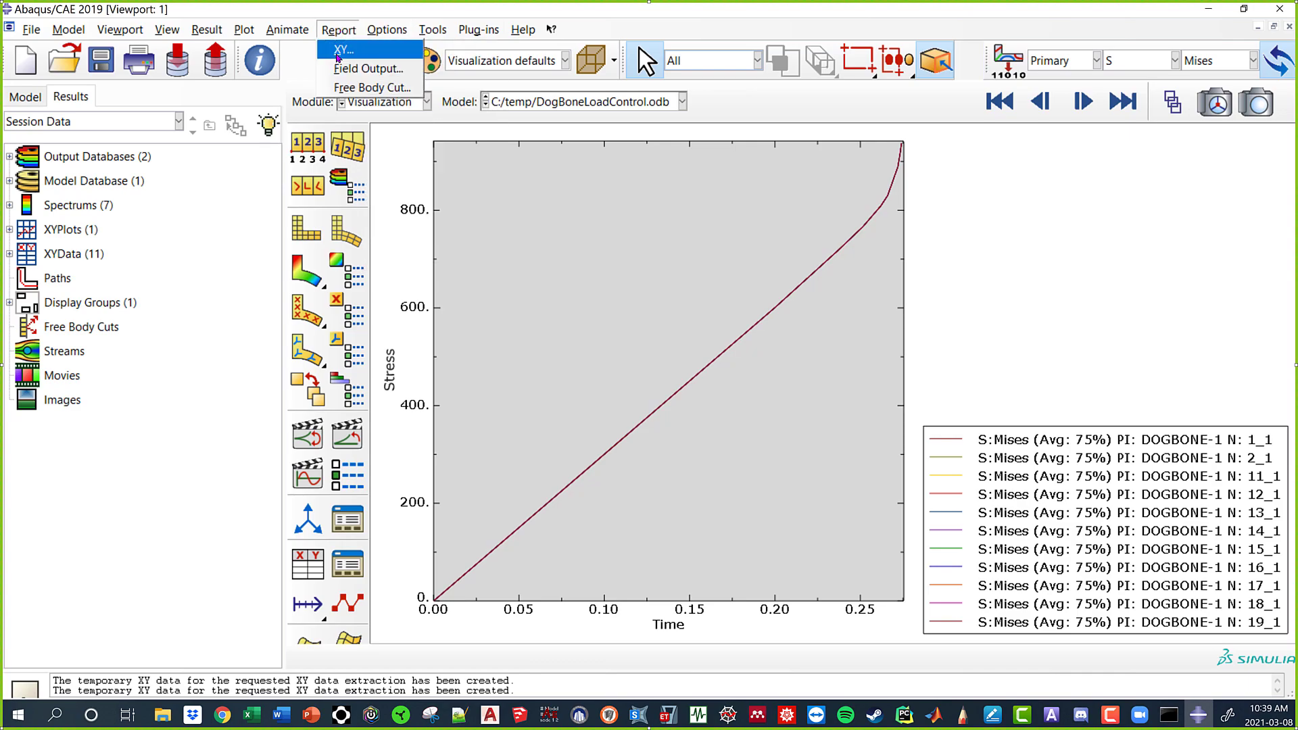
{"action": "left_click", "coordinate": [365, 54]}
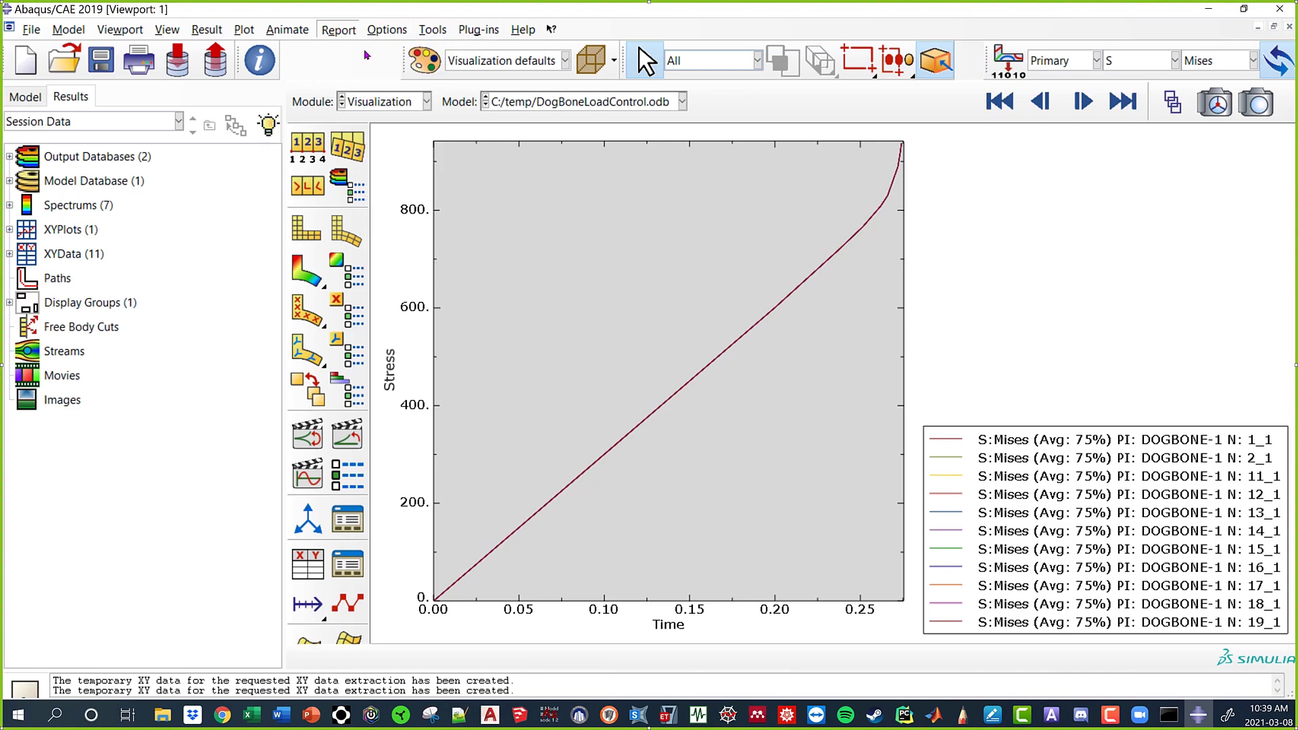
{"action": "left_click", "coordinate": [182, 140]}
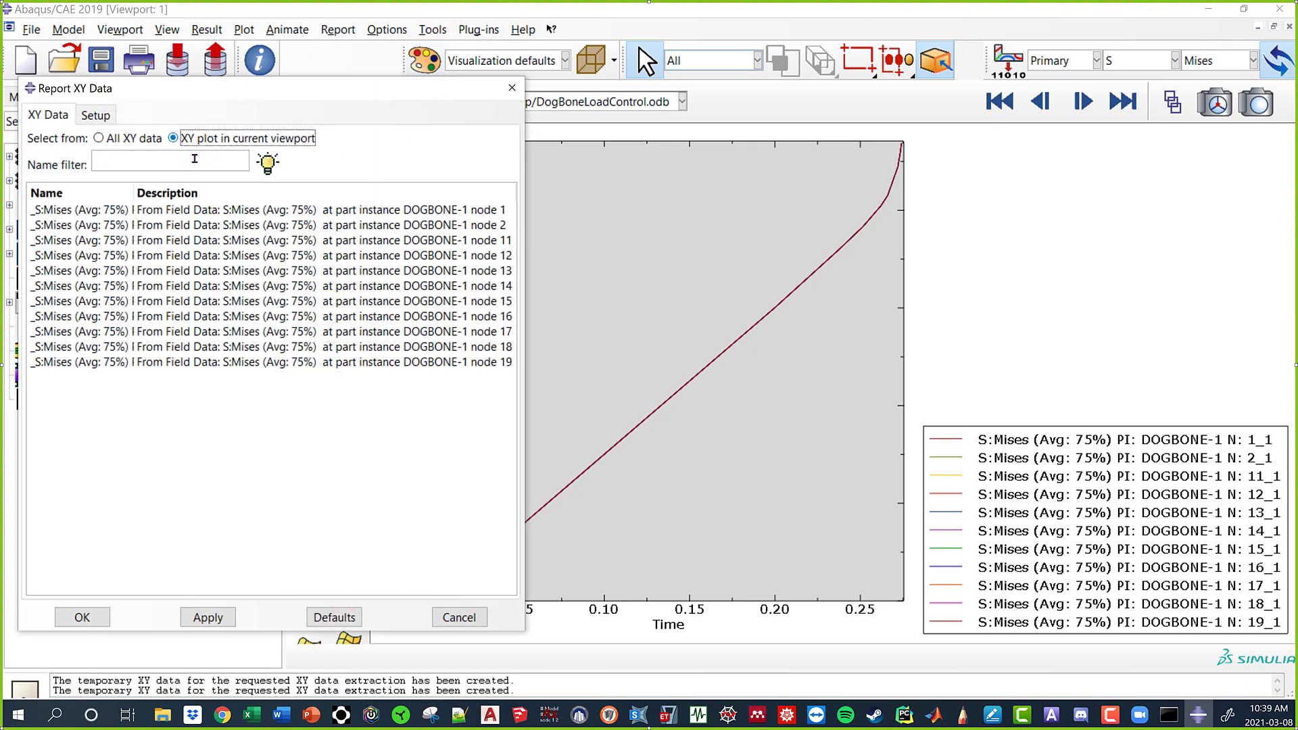
{"action": "left_click", "coordinate": [225, 211]}
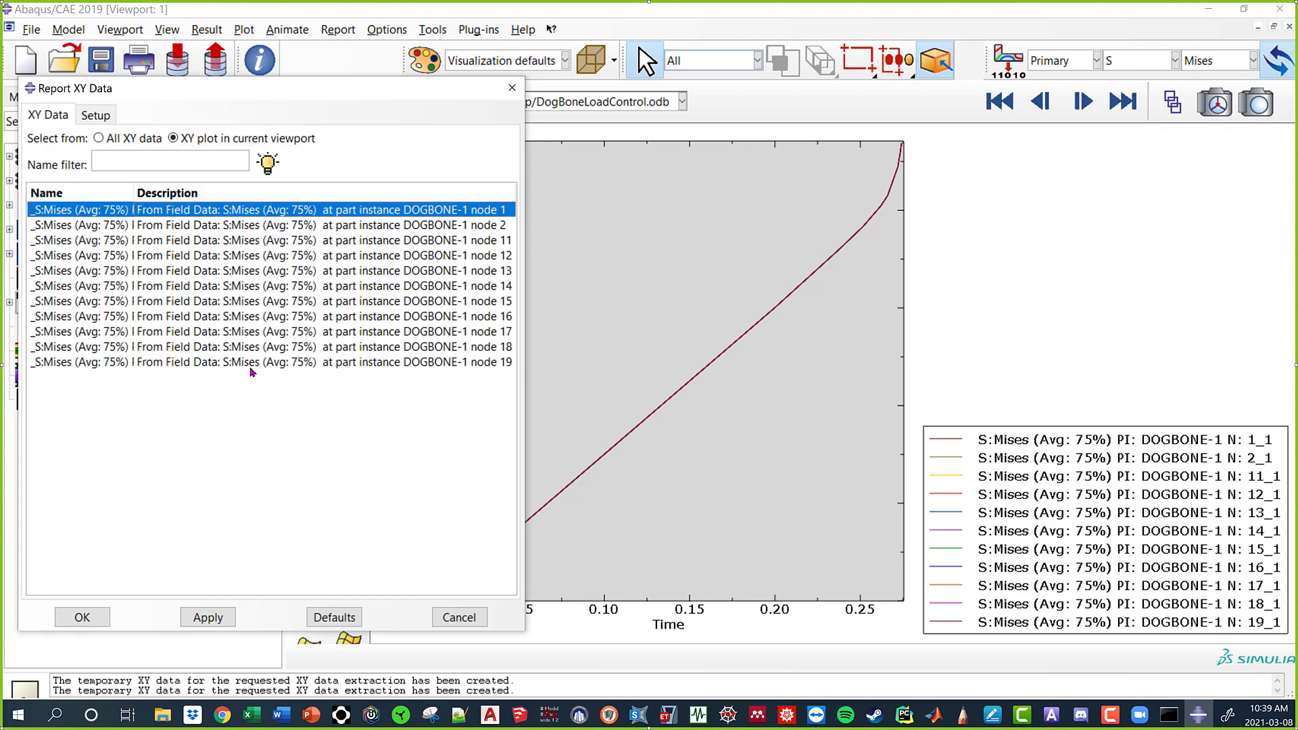
{"action": "left_click", "coordinate": [251, 363], "text": "shift"}
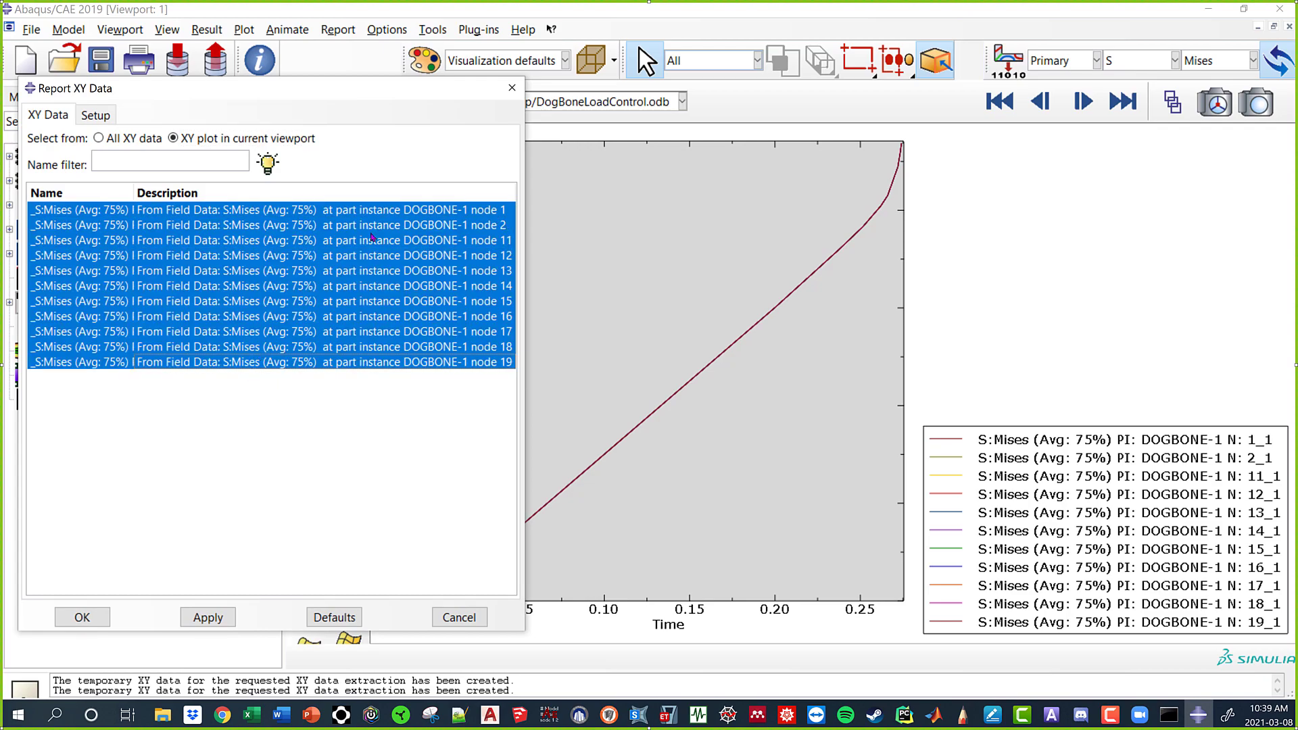
{"action": "left_click", "coordinate": [95, 114]}
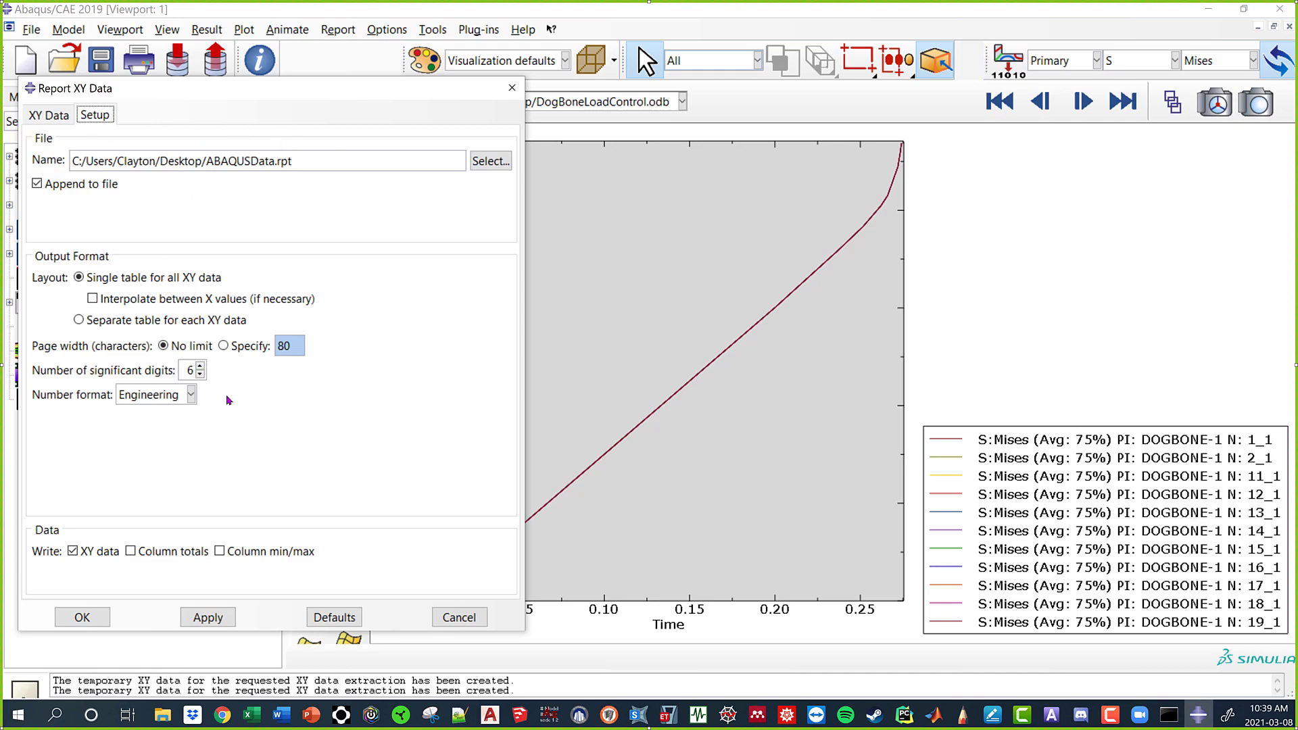
{"action": "left_click", "coordinate": [98, 617]}
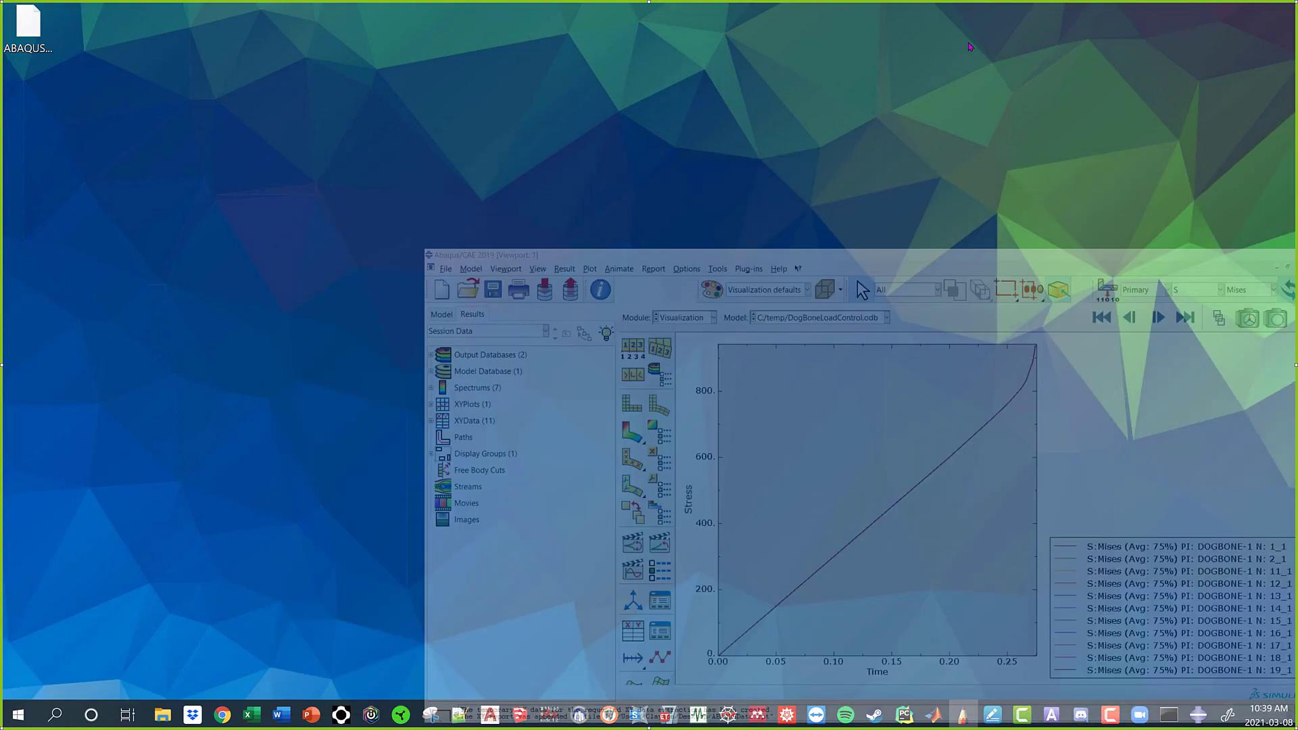
Switch to Excel and open the ABAQUSData.rpt report from the Desktop.
{"action": "left_click", "coordinate": [1208, 9]}
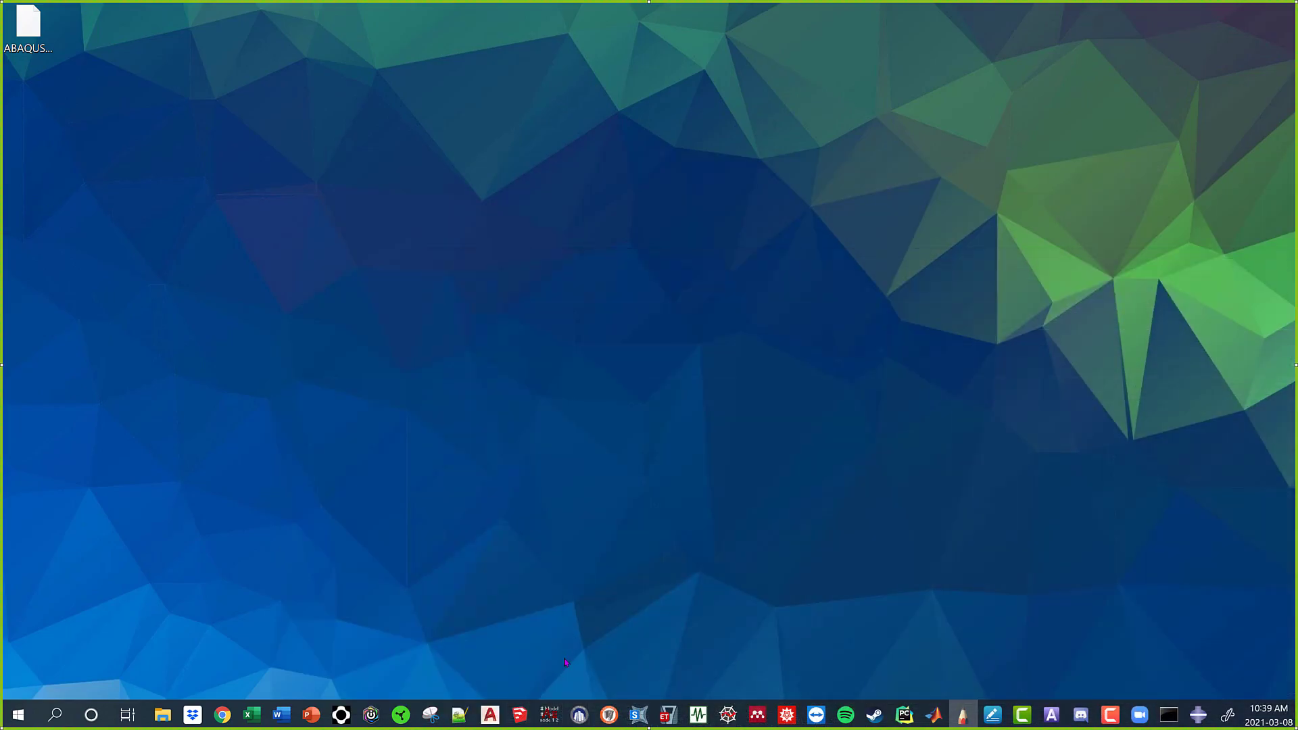
{"action": "left_click", "coordinate": [252, 714]}
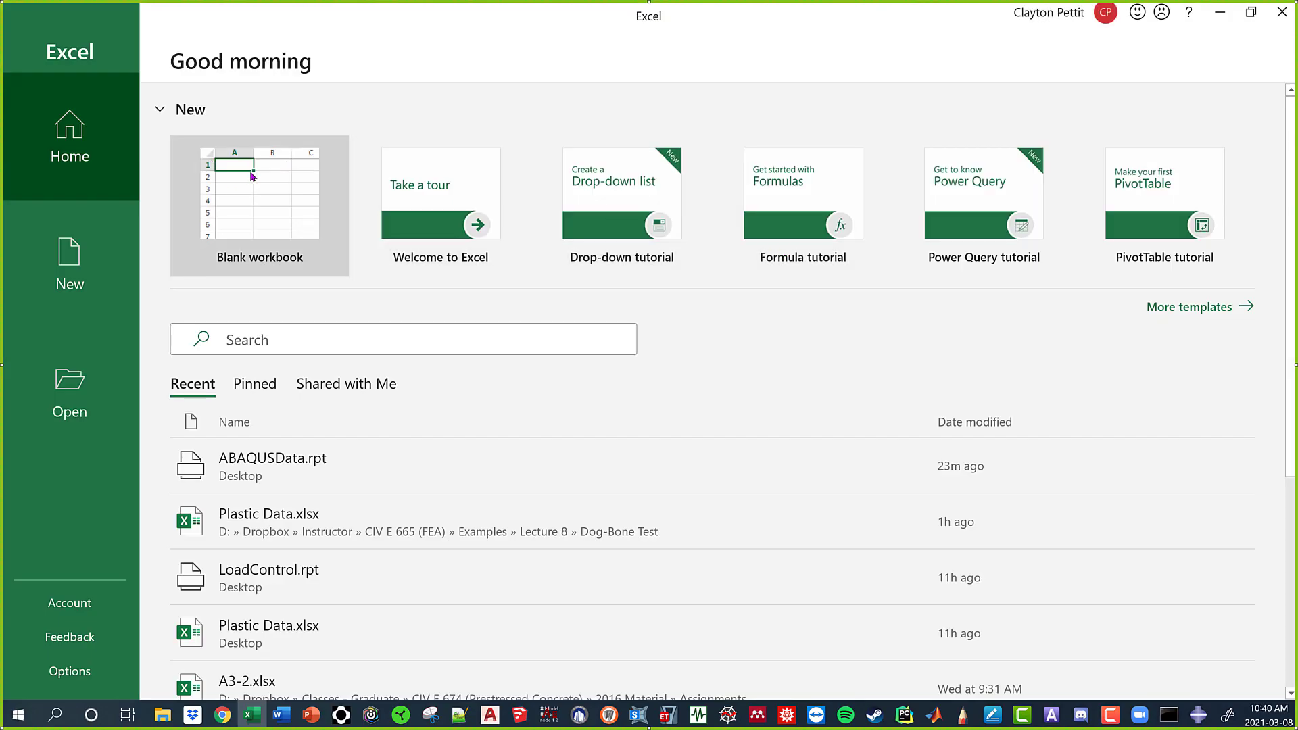
{"action": "left_click", "coordinate": [73, 384]}
{"action": "left_click", "coordinate": [275, 438]}
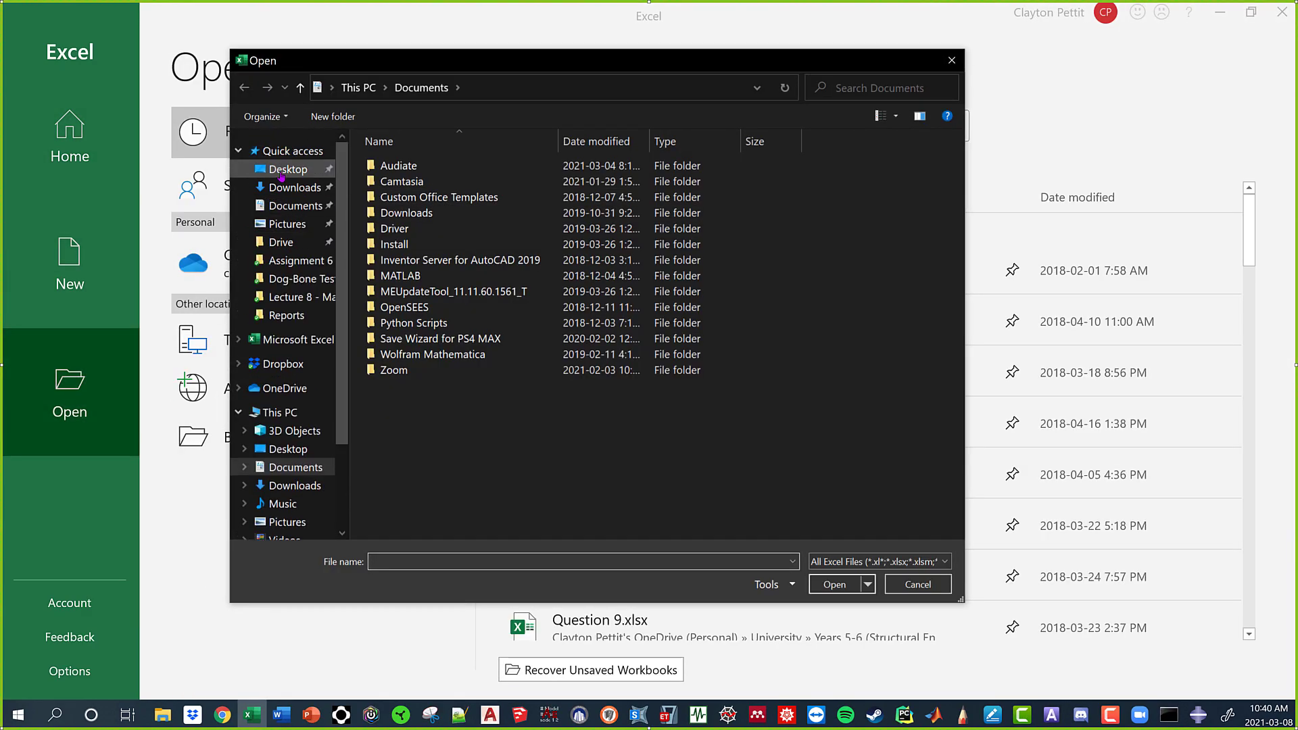
{"action": "left_click", "coordinate": [281, 170]}
{"action": "left_click", "coordinate": [878, 561]}
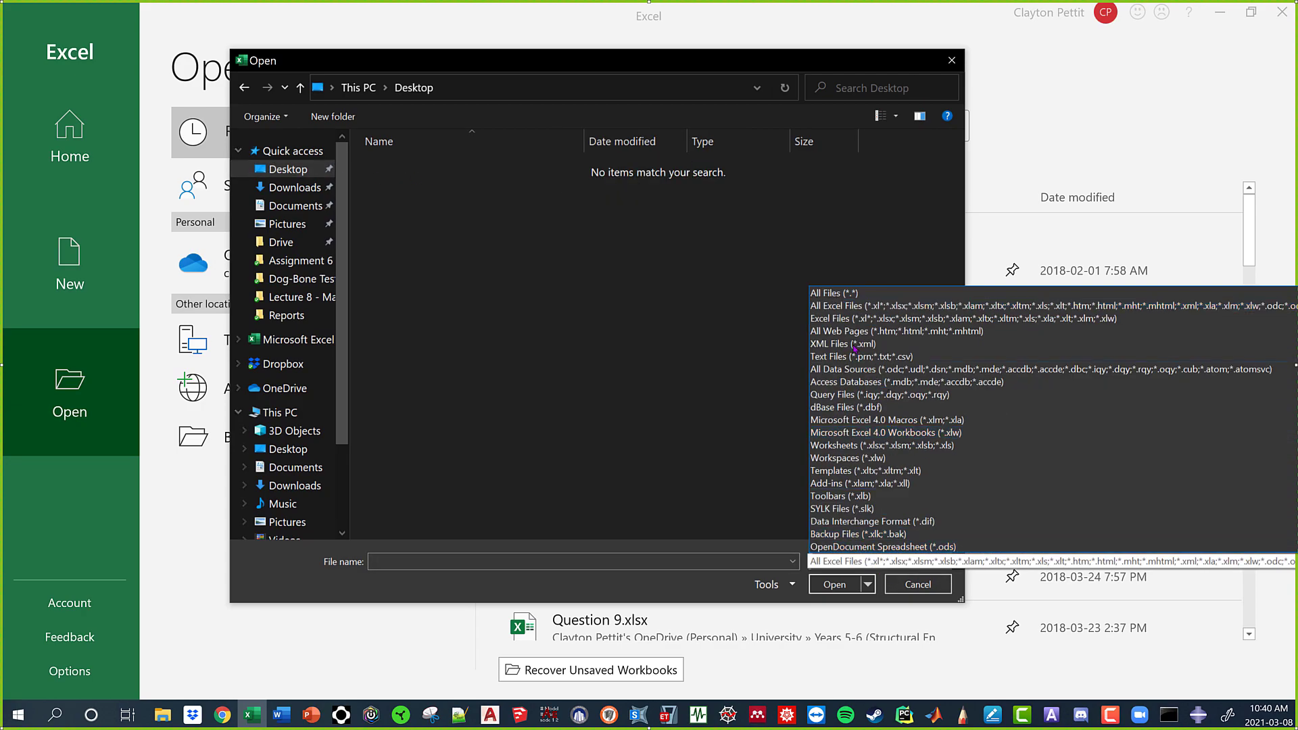
{"action": "left_click", "coordinate": [838, 534]}
{"action": "double_click", "coordinate": [415, 169]}
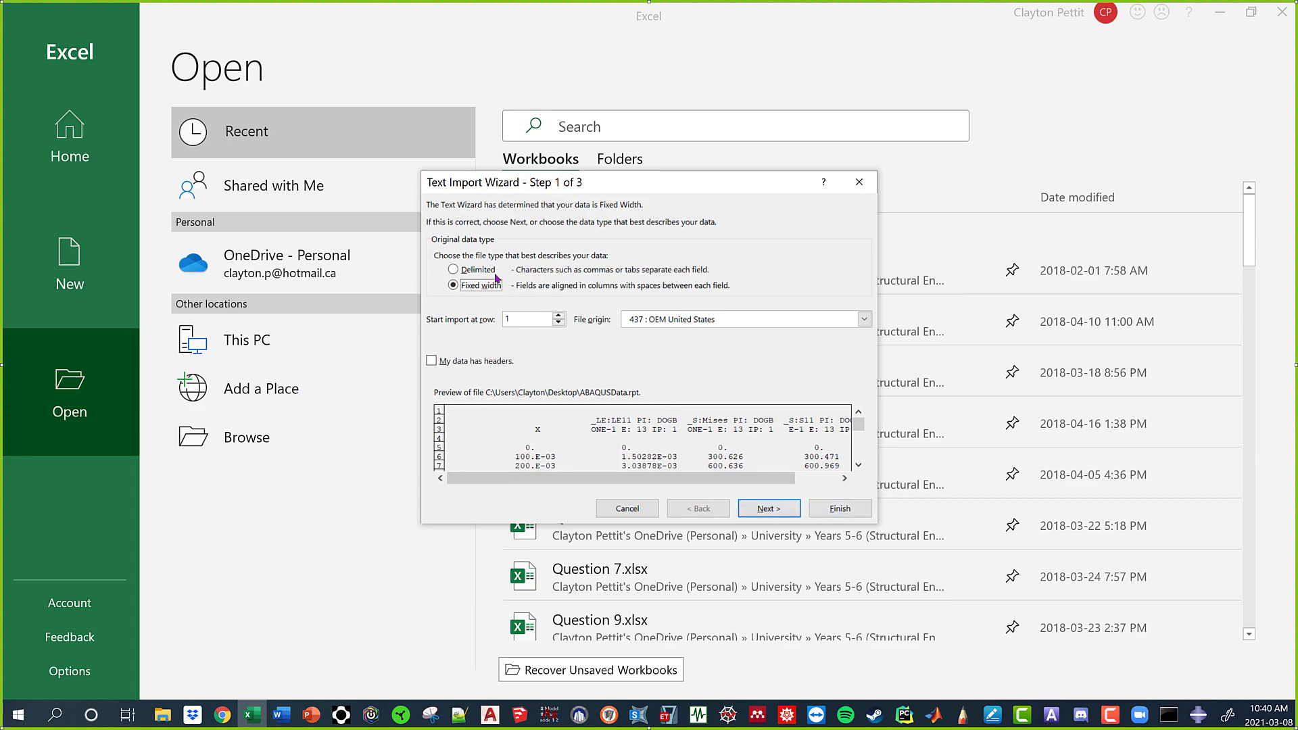
Import the report as delimited text, adding Space to the Tab delimiter.
{"action": "left_click", "coordinate": [487, 272]}
{"action": "key", "text": "Return"}
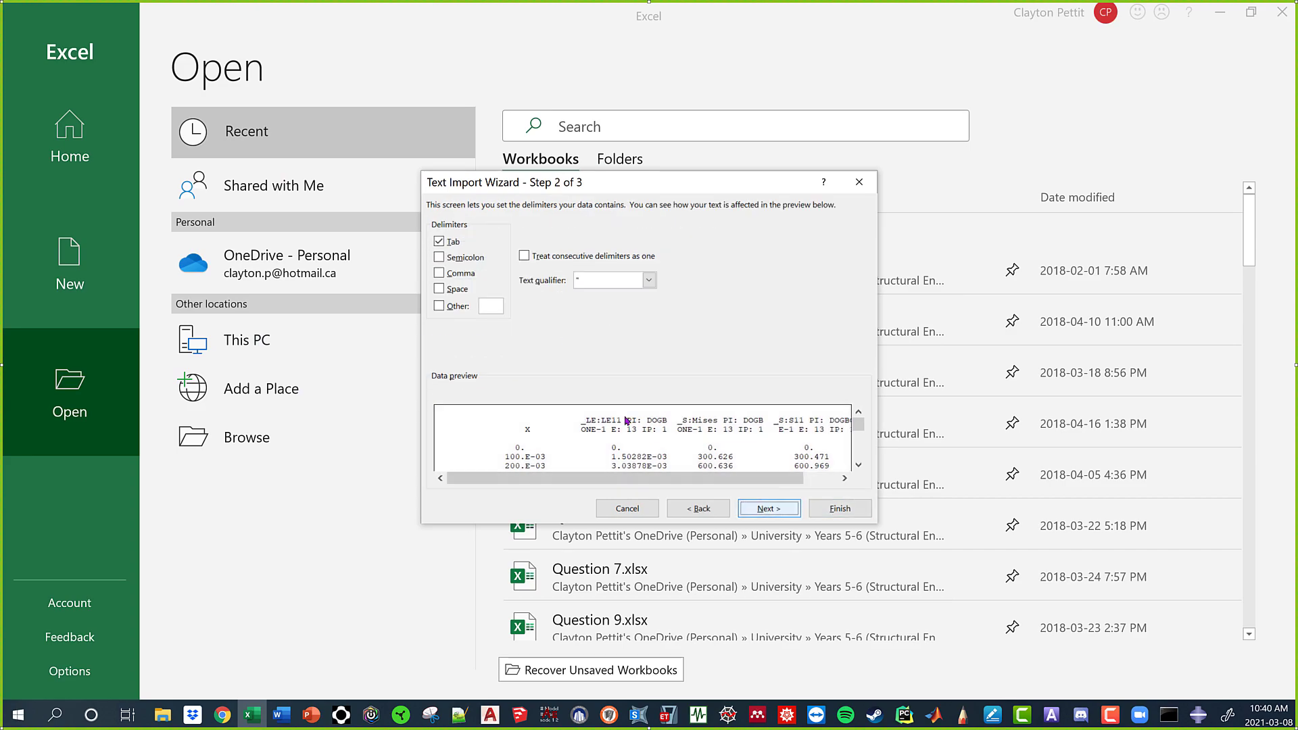
{"action": "left_click", "coordinate": [439, 289]}
{"action": "left_click", "coordinate": [839, 508]}
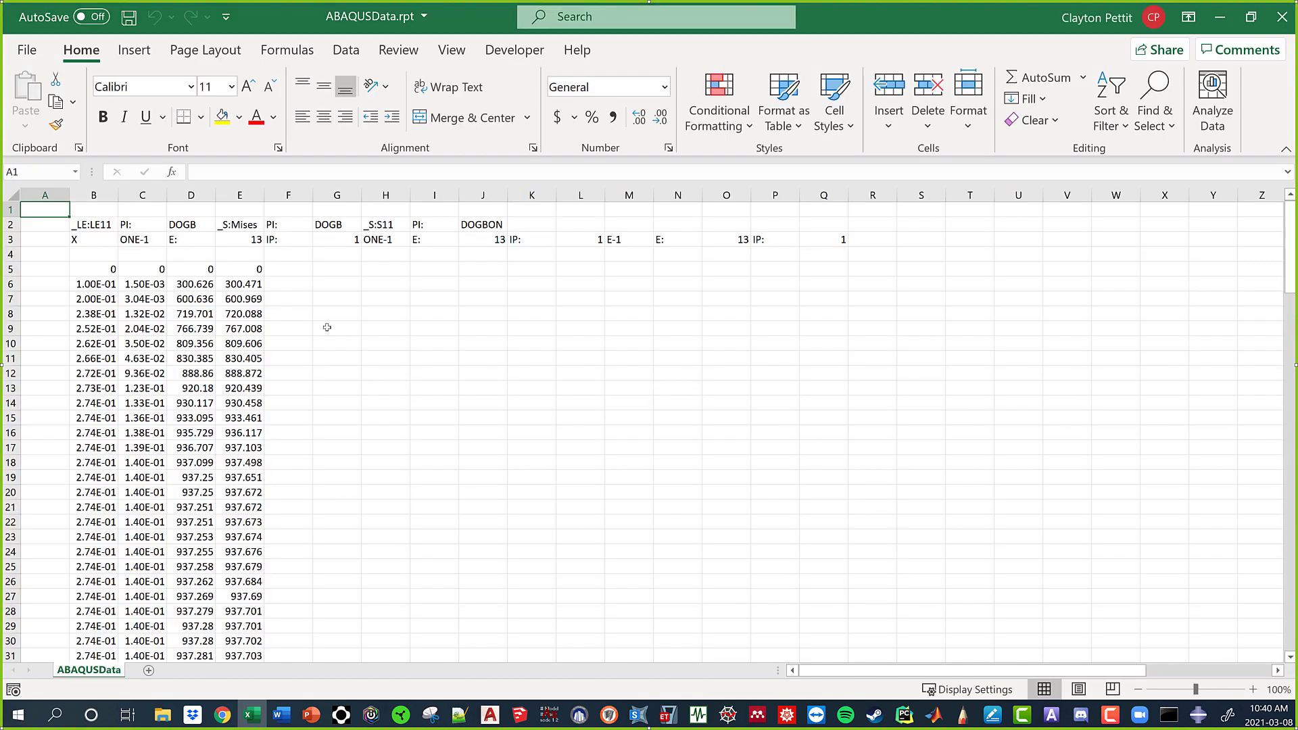
Enter the formula =2000*B80 in cell O80, beside the zero row of the nodal Mises stress table.
{"action": "scroll", "coordinate": [305, 291], "scroll_direction": "down", "scroll_amount": 15}
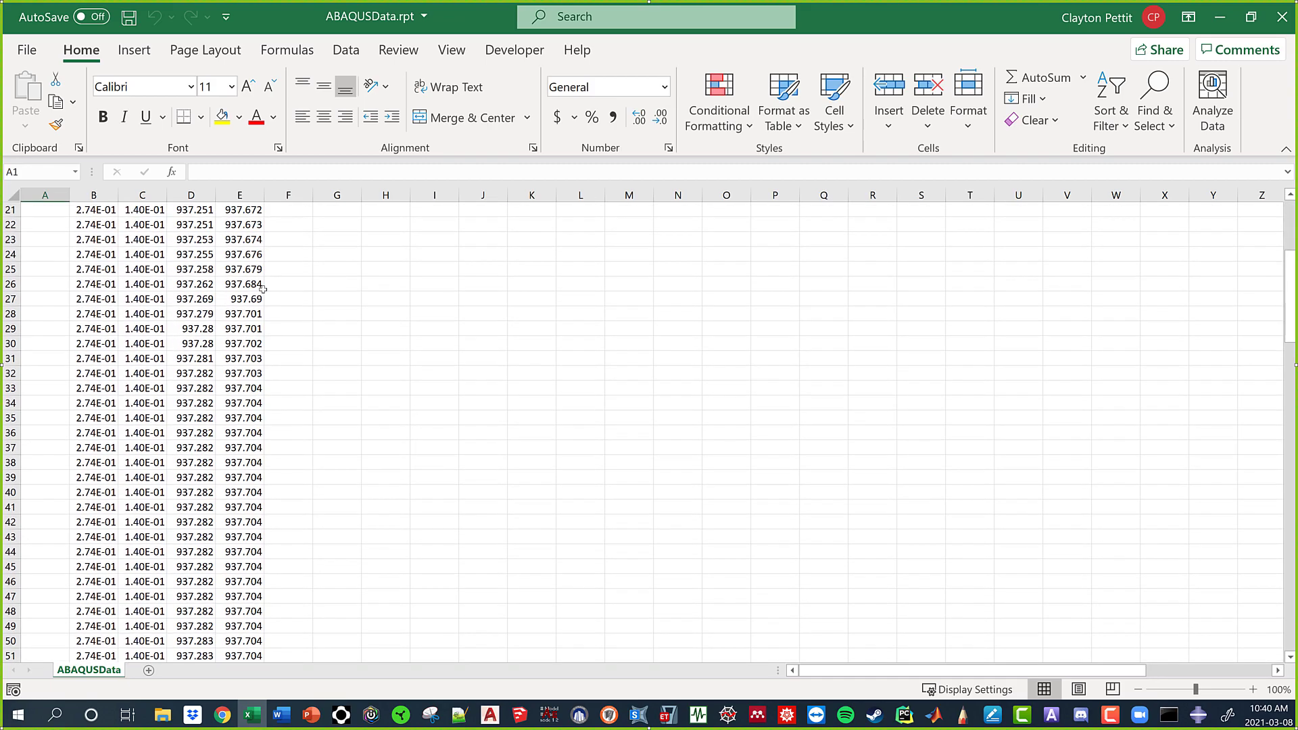
{"action": "scroll", "coordinate": [308, 374], "scroll_direction": "down", "scroll_amount": 12}
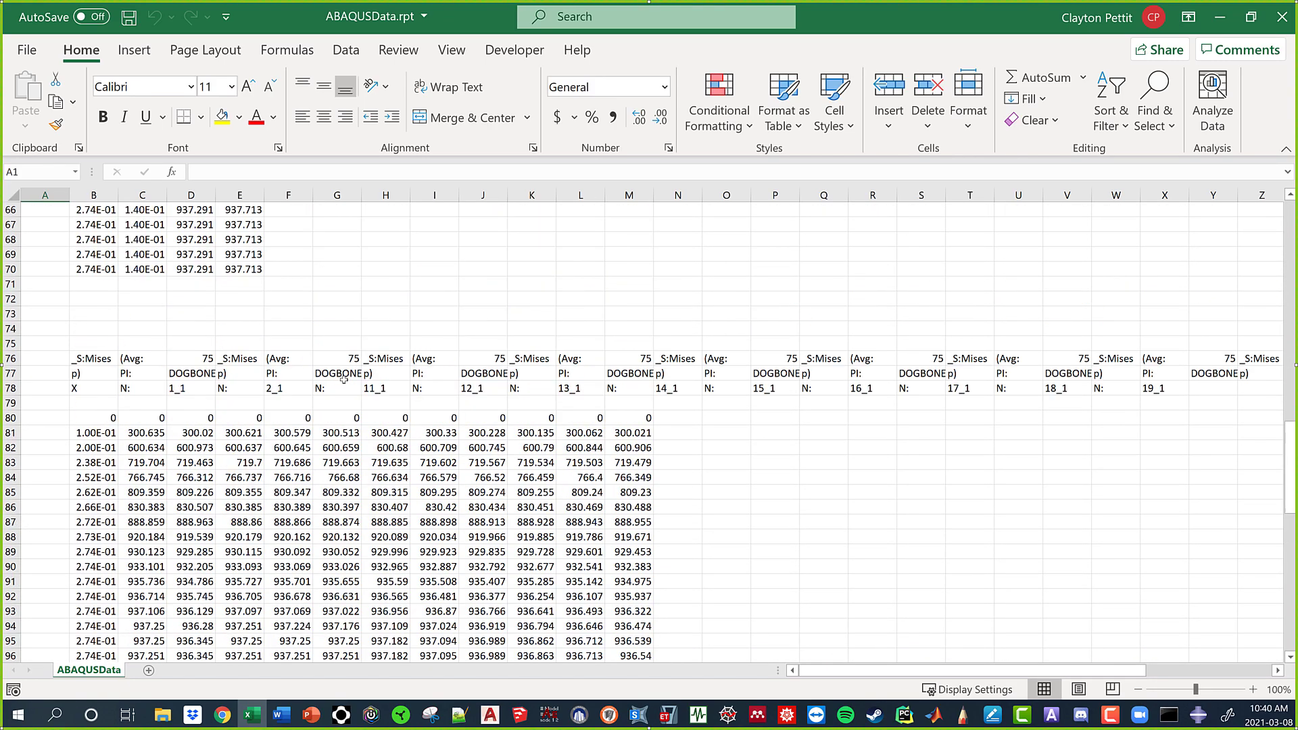
{"action": "scroll", "coordinate": [362, 371], "scroll_direction": "up", "scroll_amount": 3}
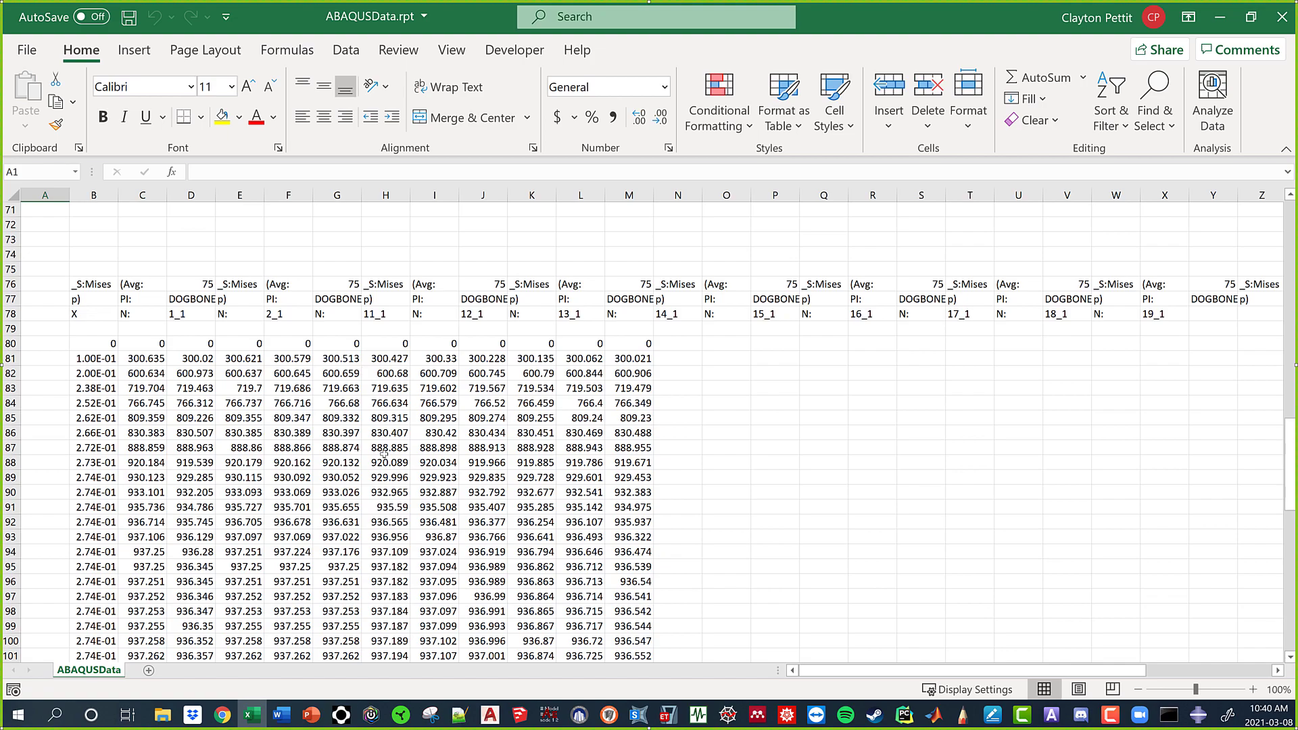
{"action": "left_click", "coordinate": [100, 359]}
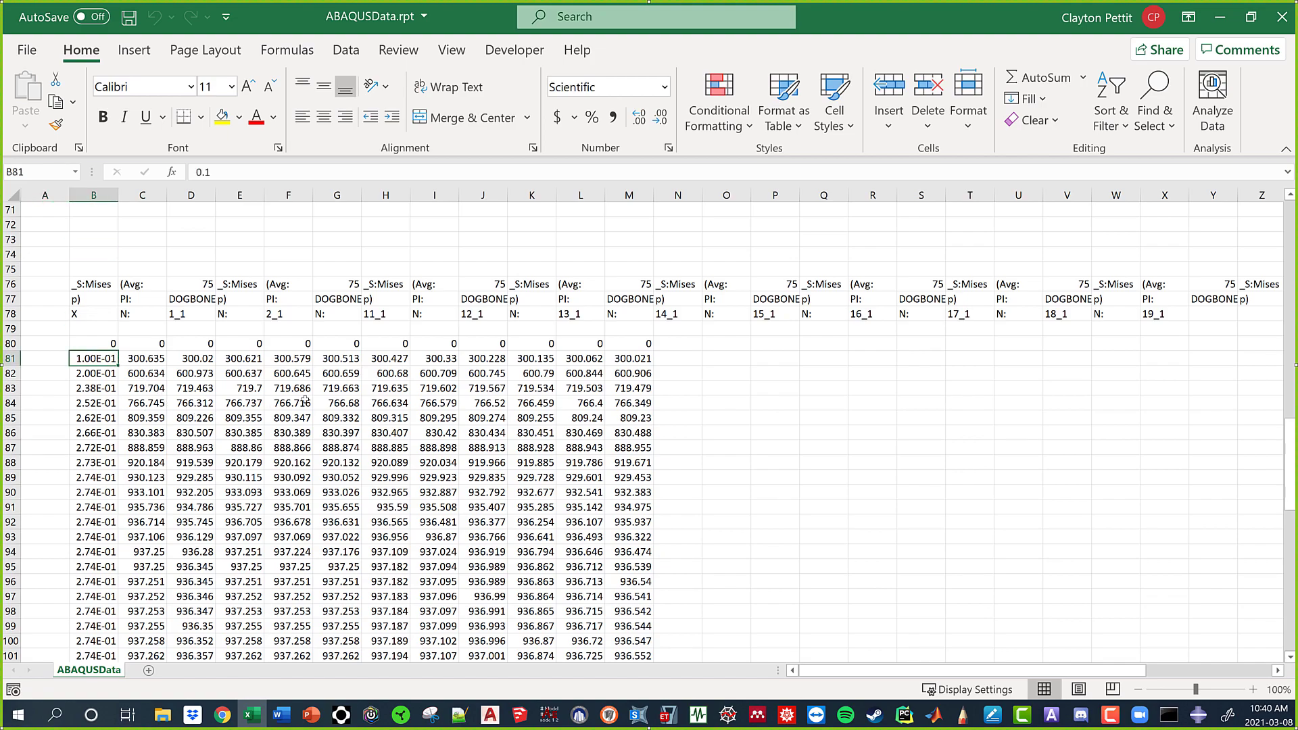
{"action": "left_click", "coordinate": [88, 345]}
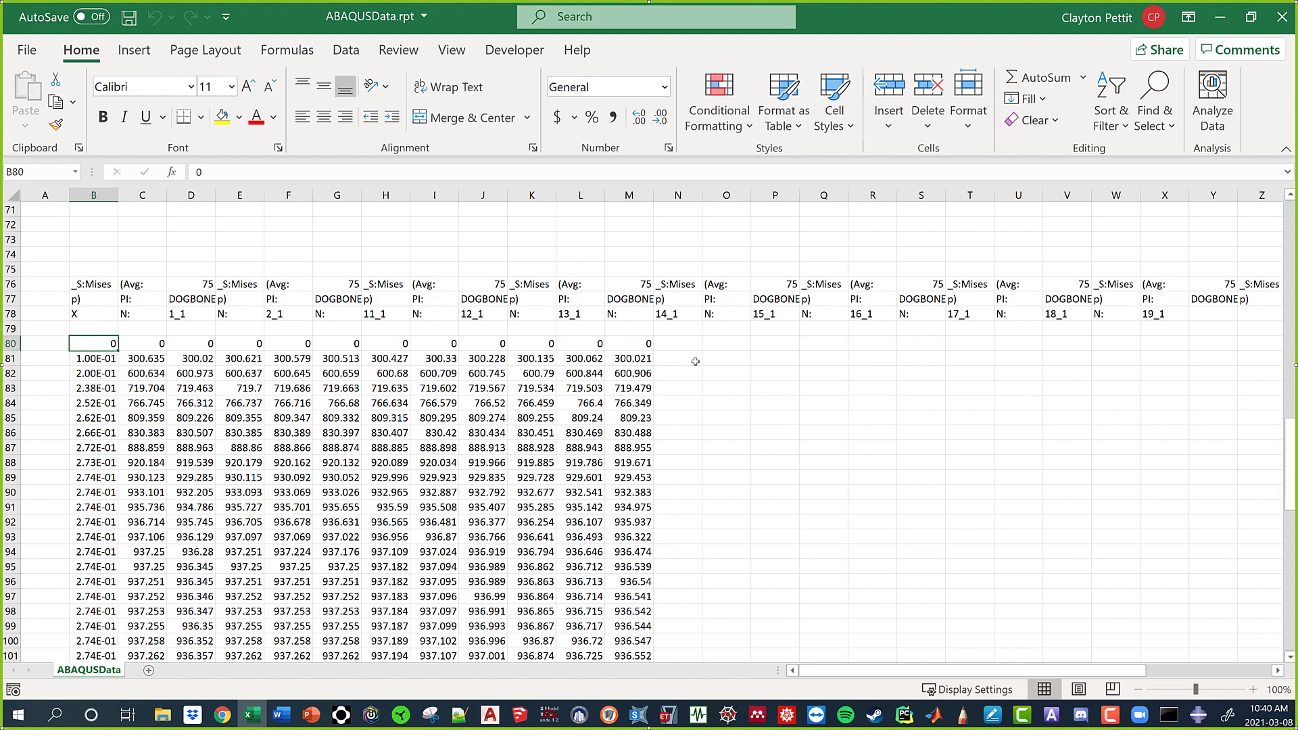
{"action": "left_click", "coordinate": [736, 342]}
{"action": "type", "text": "="}
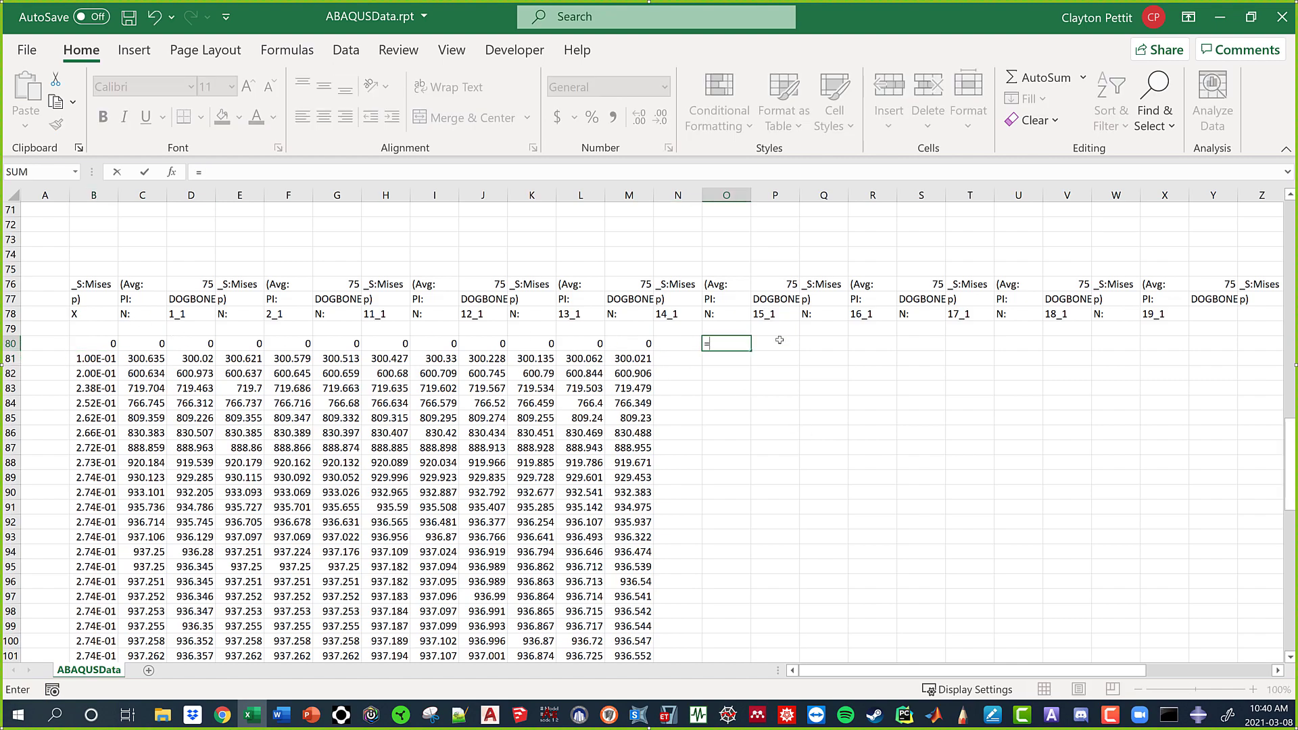
{"action": "type", "text": "2000*"}
{"action": "left_click", "coordinate": [97, 345]}
{"action": "key", "text": "Return"}
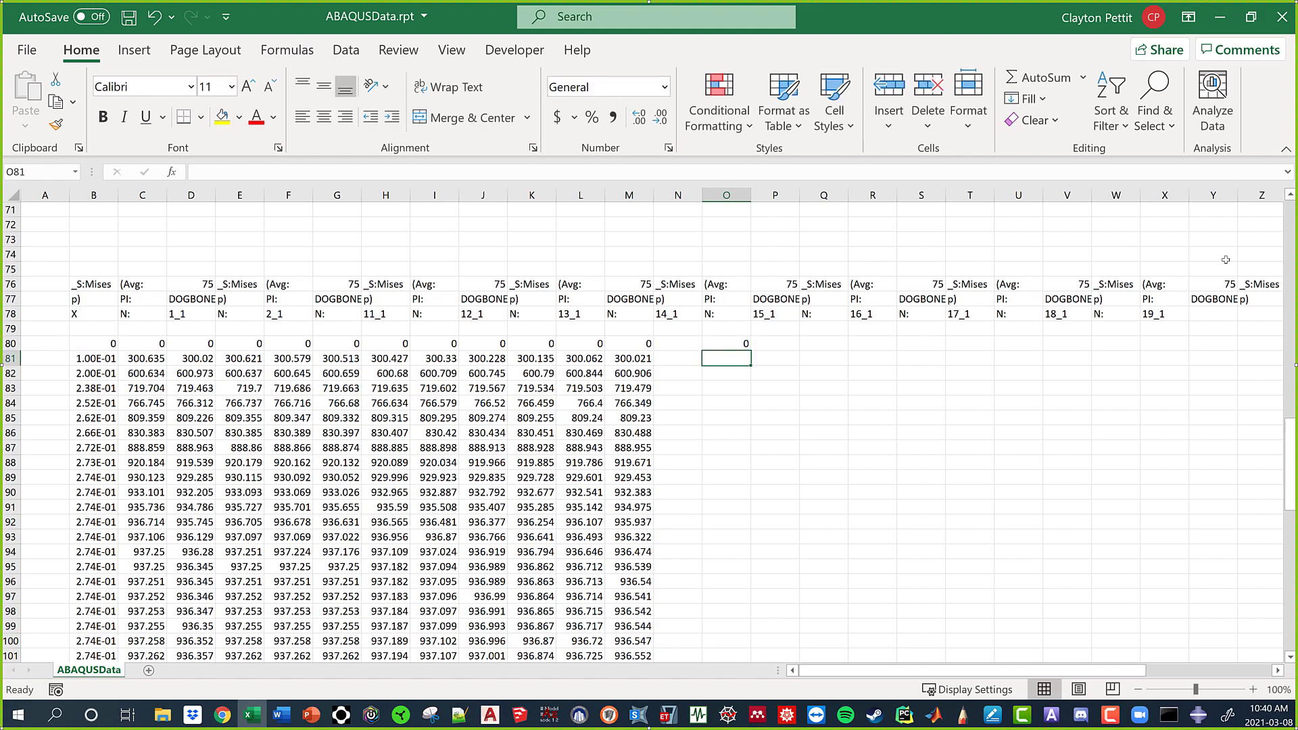
Fill the O80 formula down column O to row 145, the last row of the nodal Mises table.
{"action": "left_click", "coordinate": [729, 344]}
{"action": "left_click_drag", "start_coordinate": [750, 351], "coordinate": [737, 596]}
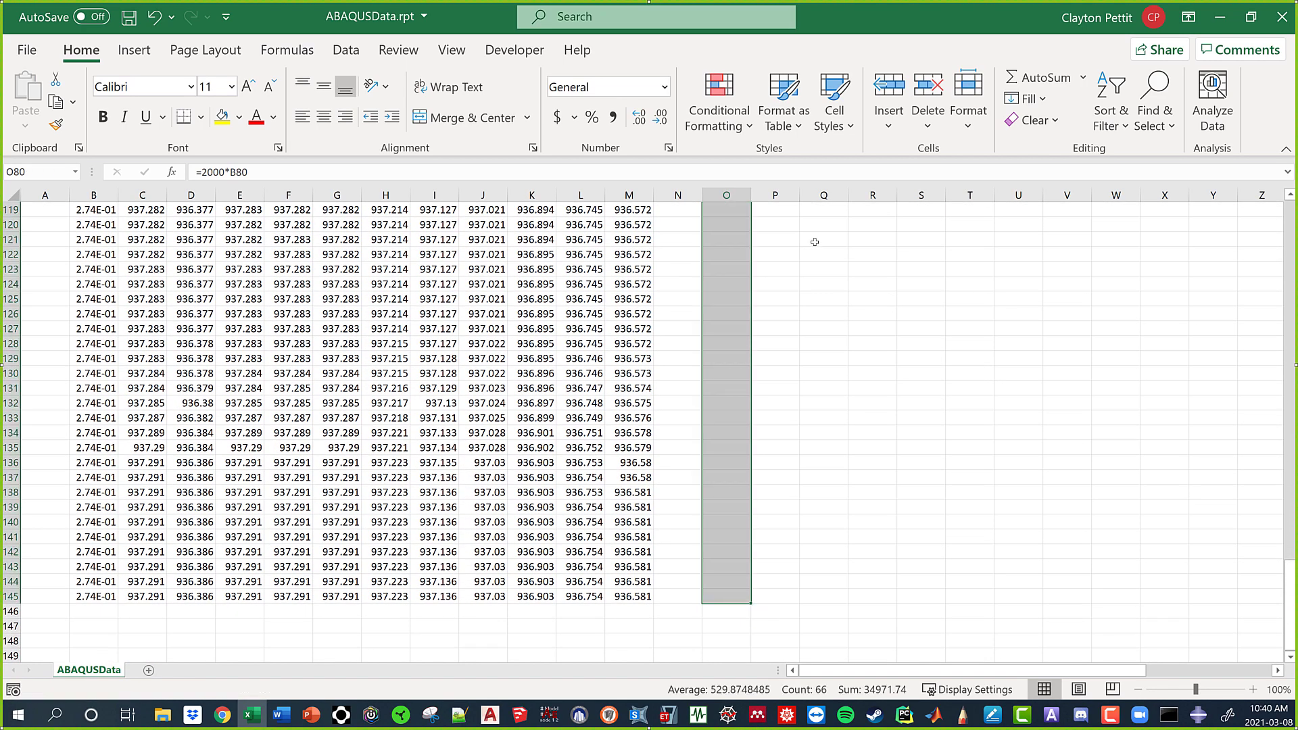
{"action": "scroll", "coordinate": [805, 291], "scroll_direction": "up", "scroll_amount": 20}
{"action": "scroll", "coordinate": [794, 365], "scroll_direction": "down", "scroll_amount": 8}
{"action": "left_click", "coordinate": [774, 269]}
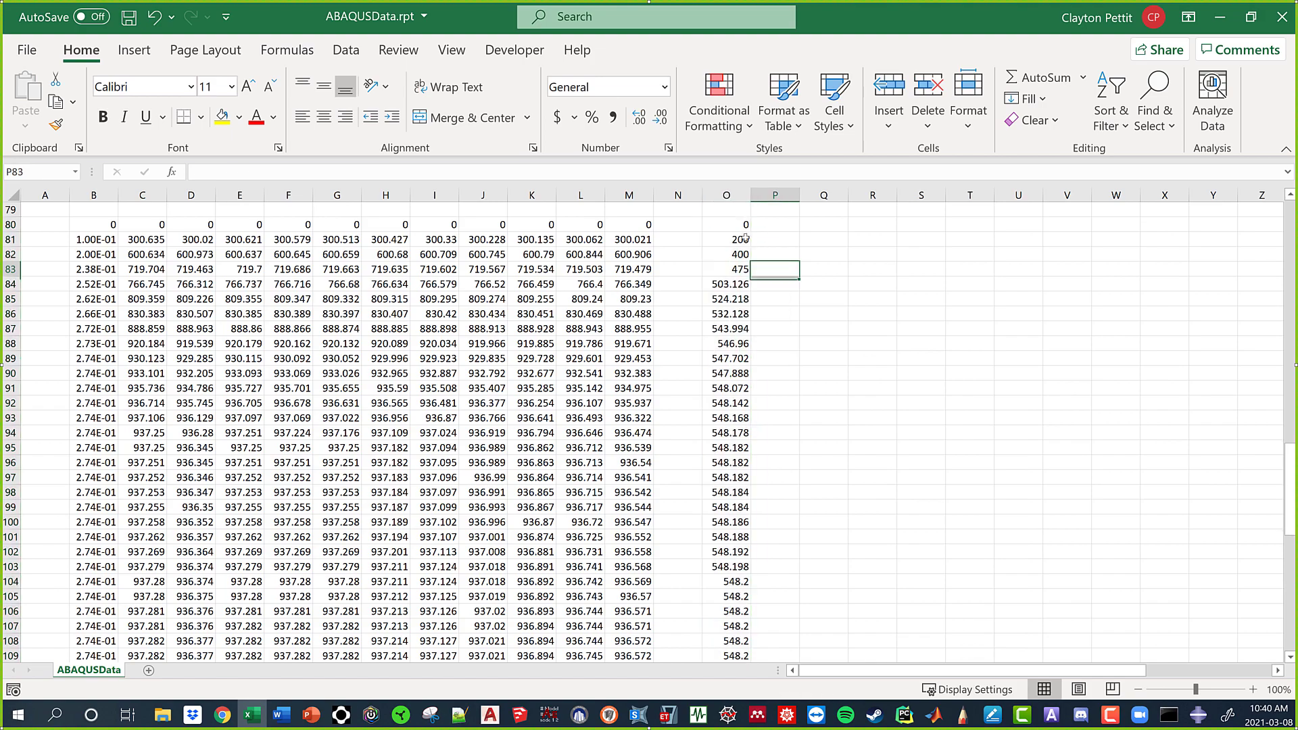
Compare the scaled values in O81, O82 and O83 with the nodal Mises stresses in columns C to M of the same rows.
{"action": "left_click", "coordinate": [745, 239]}
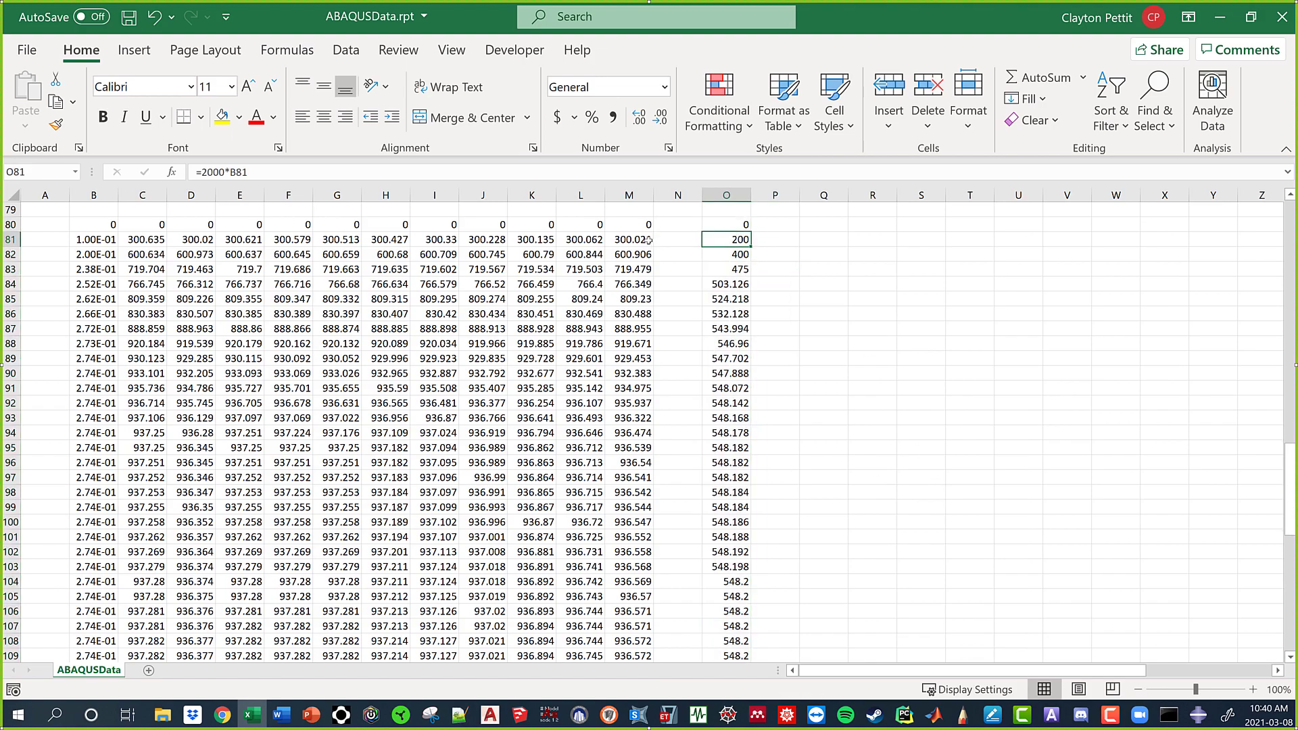
{"action": "left_click_drag", "start_coordinate": [648, 240], "coordinate": [139, 240]}
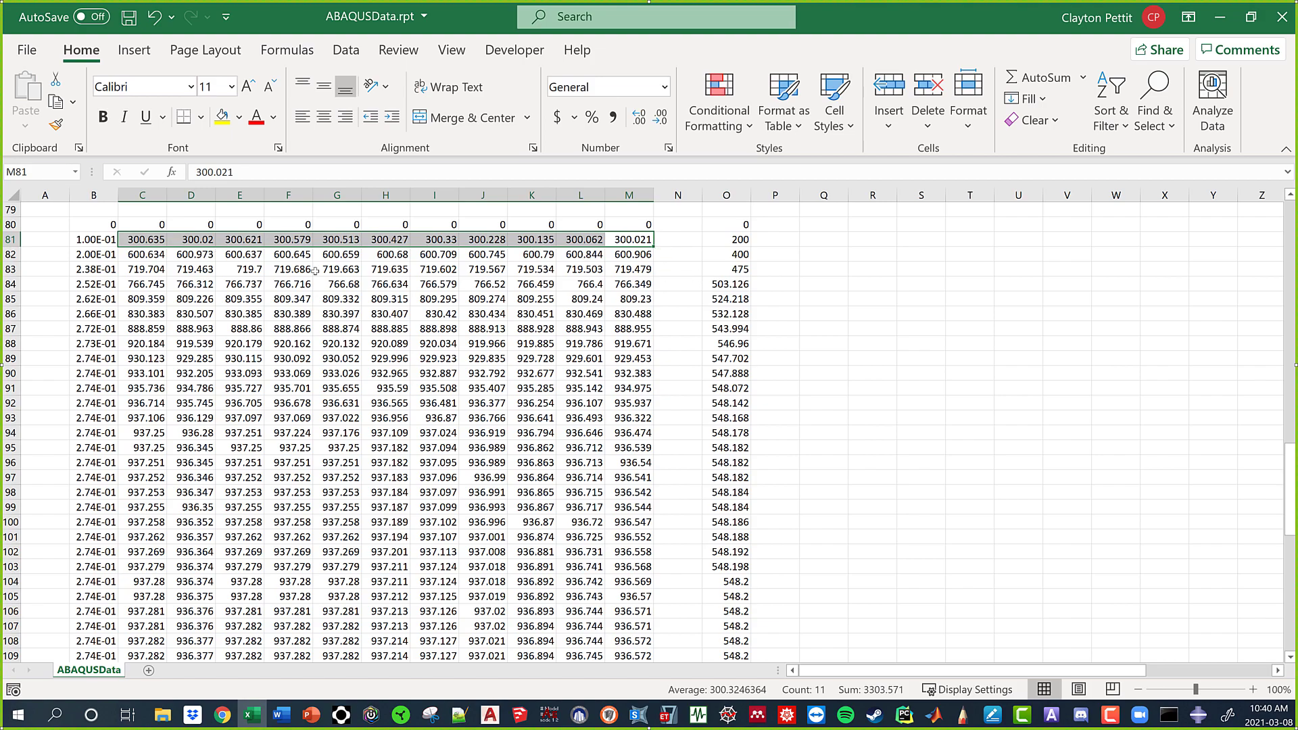
{"action": "left_click", "coordinate": [743, 253]}
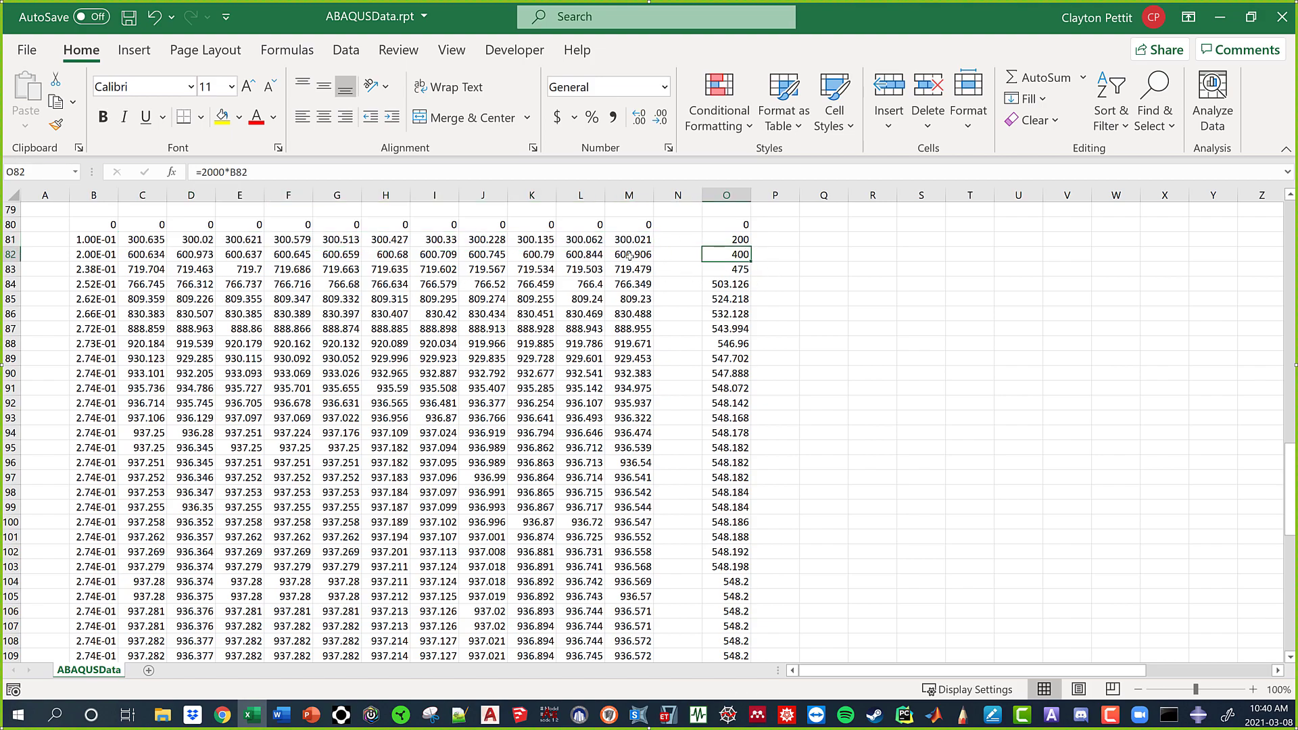
{"action": "left_click_drag", "start_coordinate": [629, 255], "coordinate": [125, 254]}
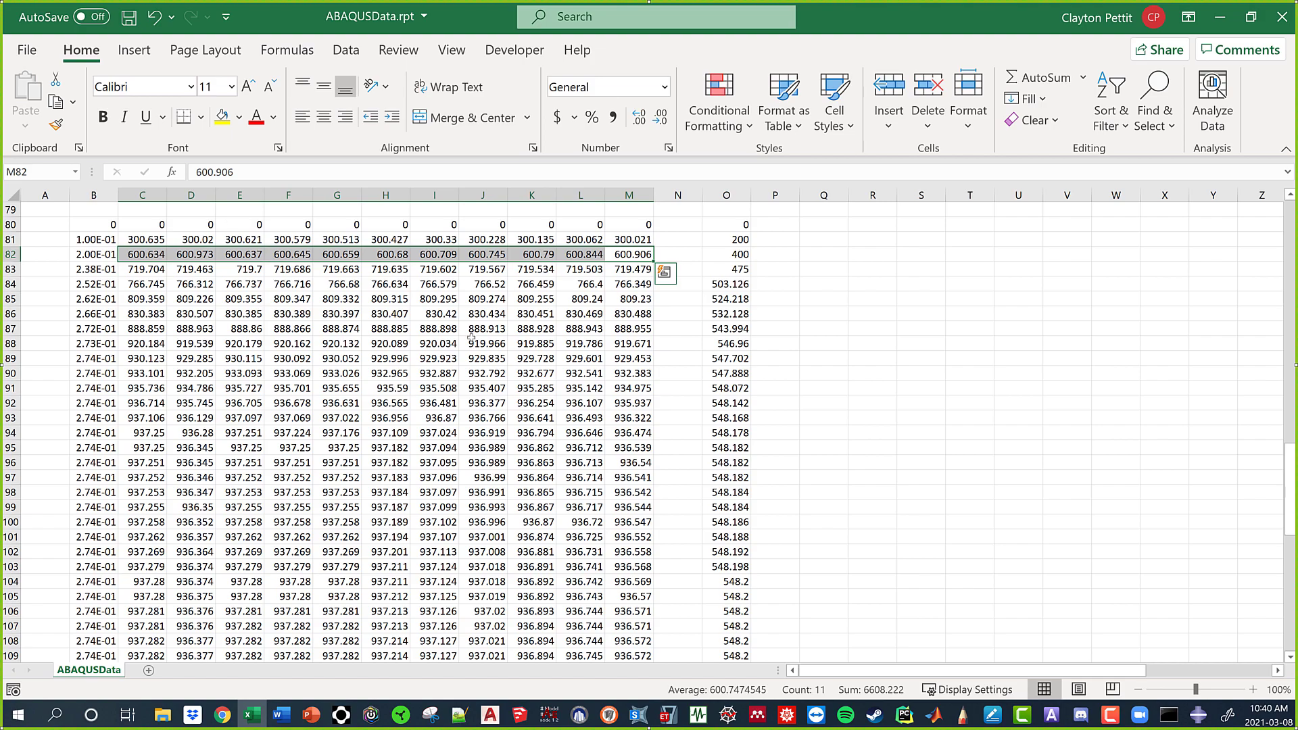
{"action": "left_click", "coordinate": [740, 269]}
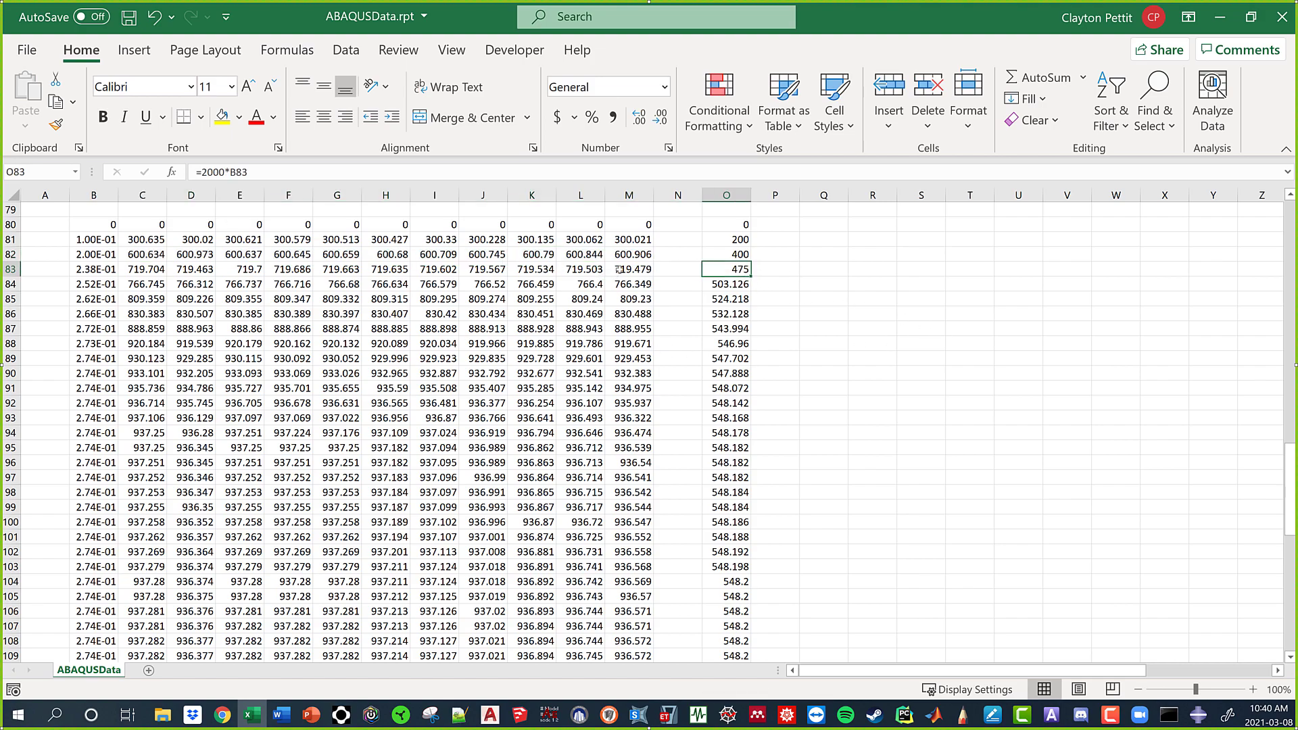
{"action": "left_click_drag", "start_coordinate": [630, 269], "coordinate": [138, 268]}
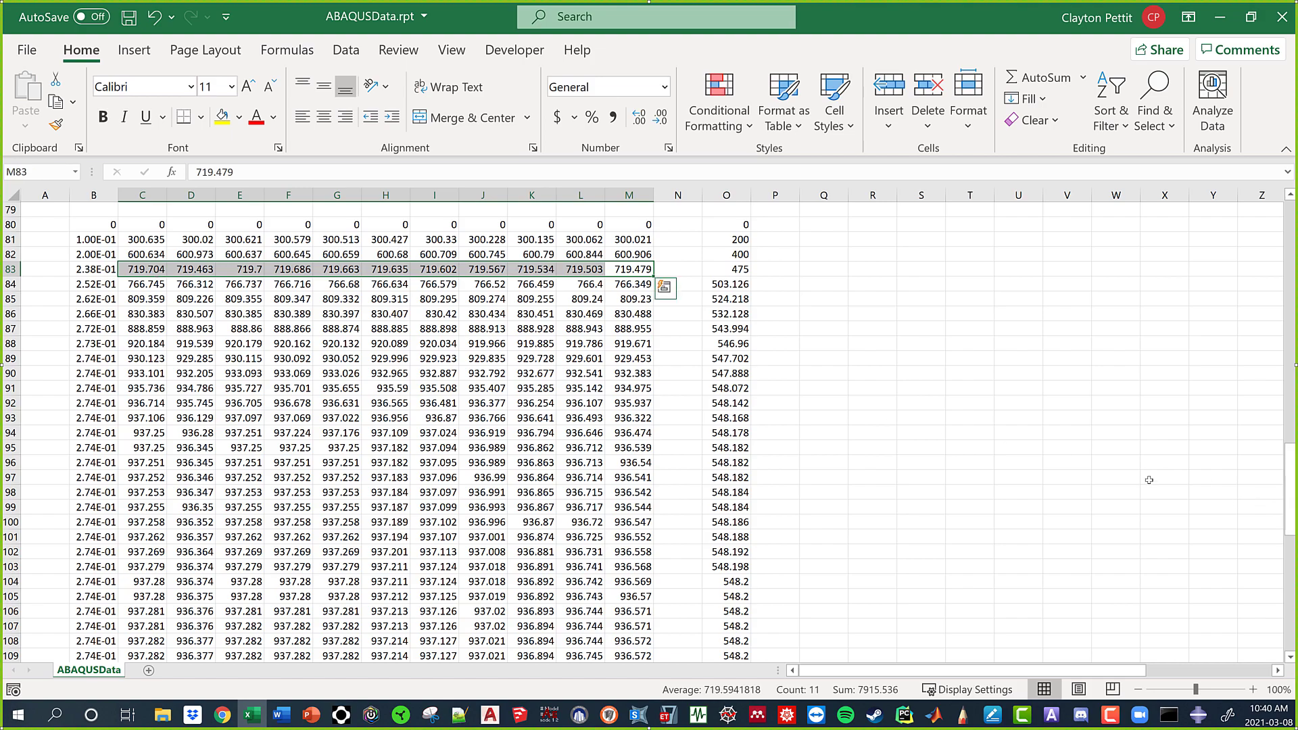